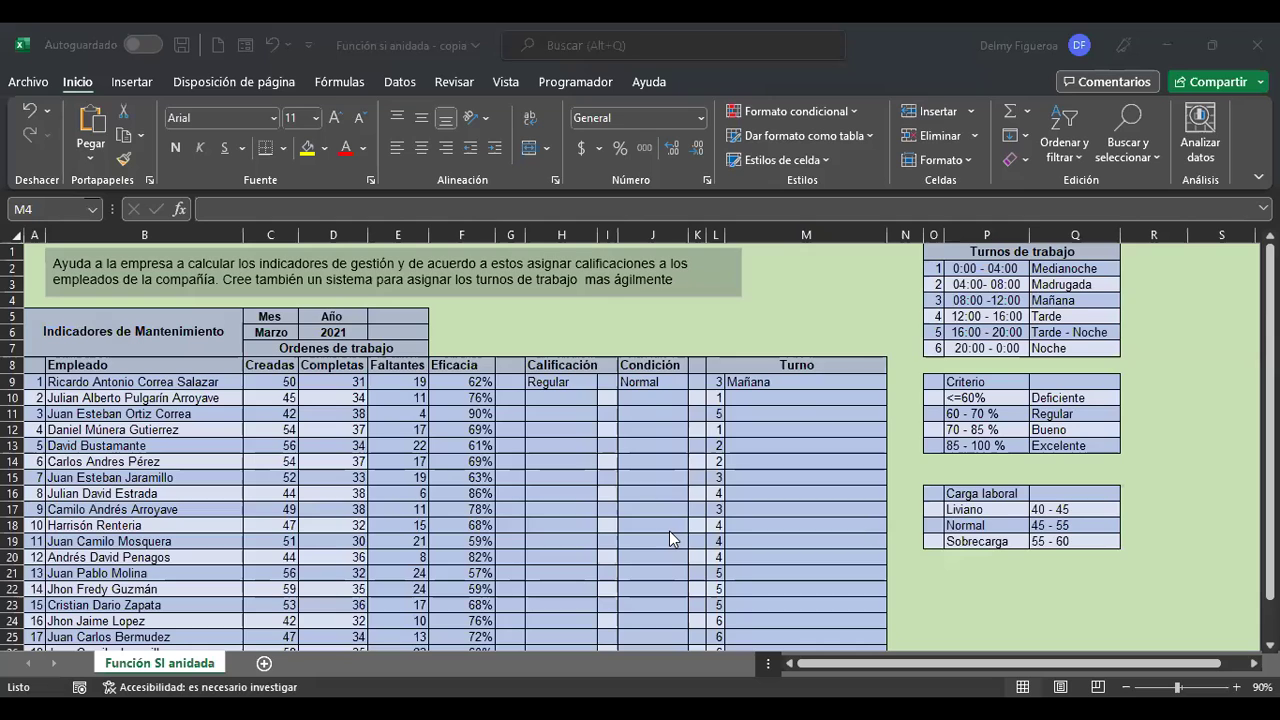
# Step: Return to cell A1 and magnify the worksheet to 145% to read the exercise instructions above the table
pyautogui.scroll(2, 699, 474)
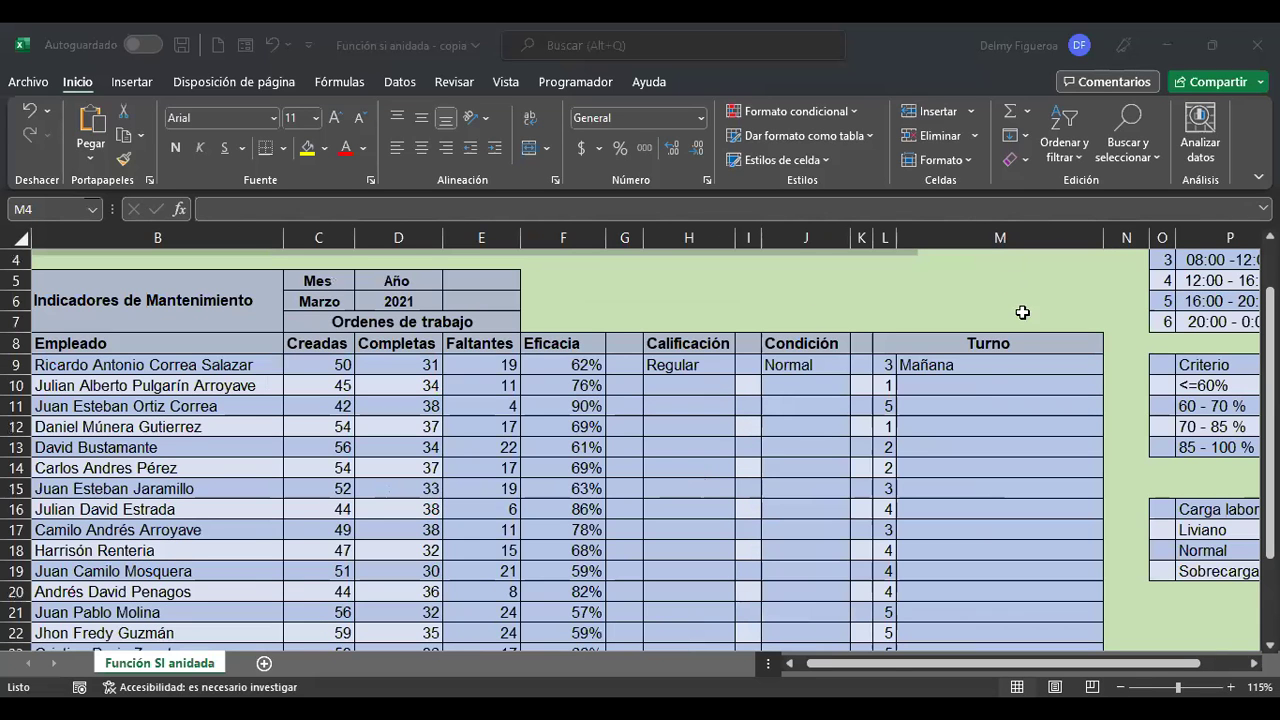
pyautogui.hotkey('alt', 'Tab')
pyautogui.hotkey('ctrl', 'Home')
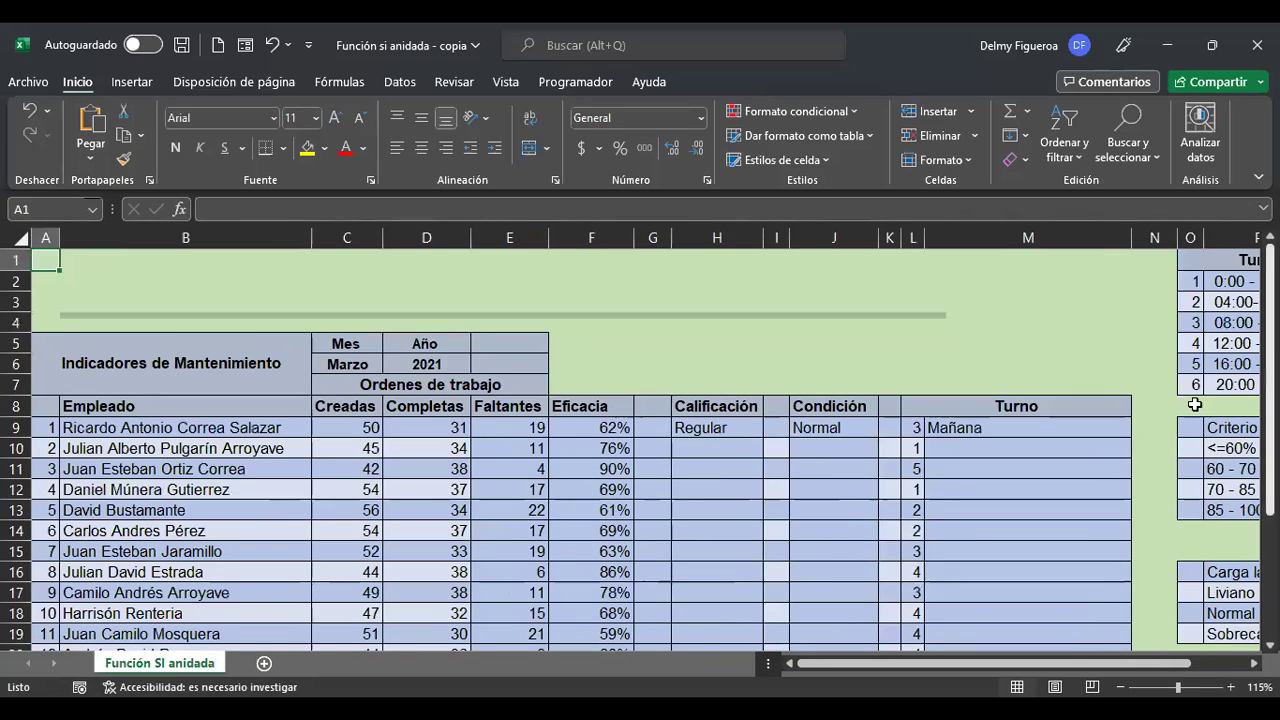
pyautogui.click(962, 362)
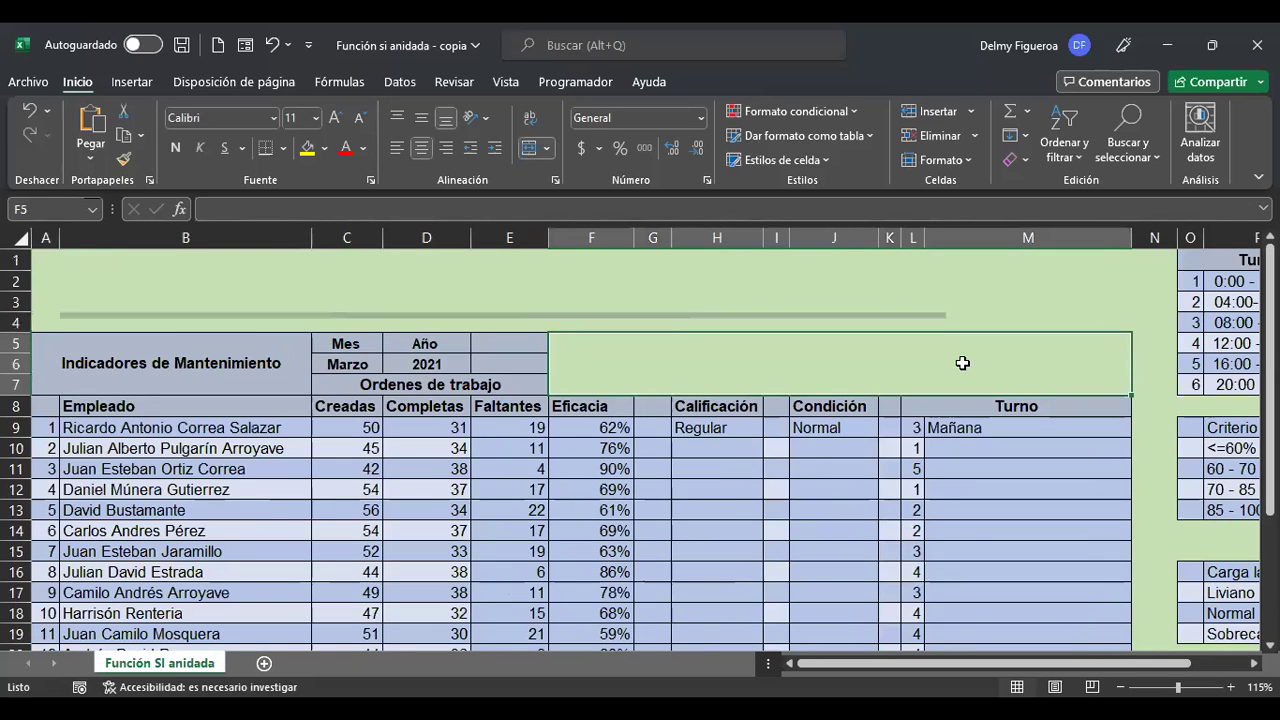
pyautogui.hotkey('ctrl', 'Home')
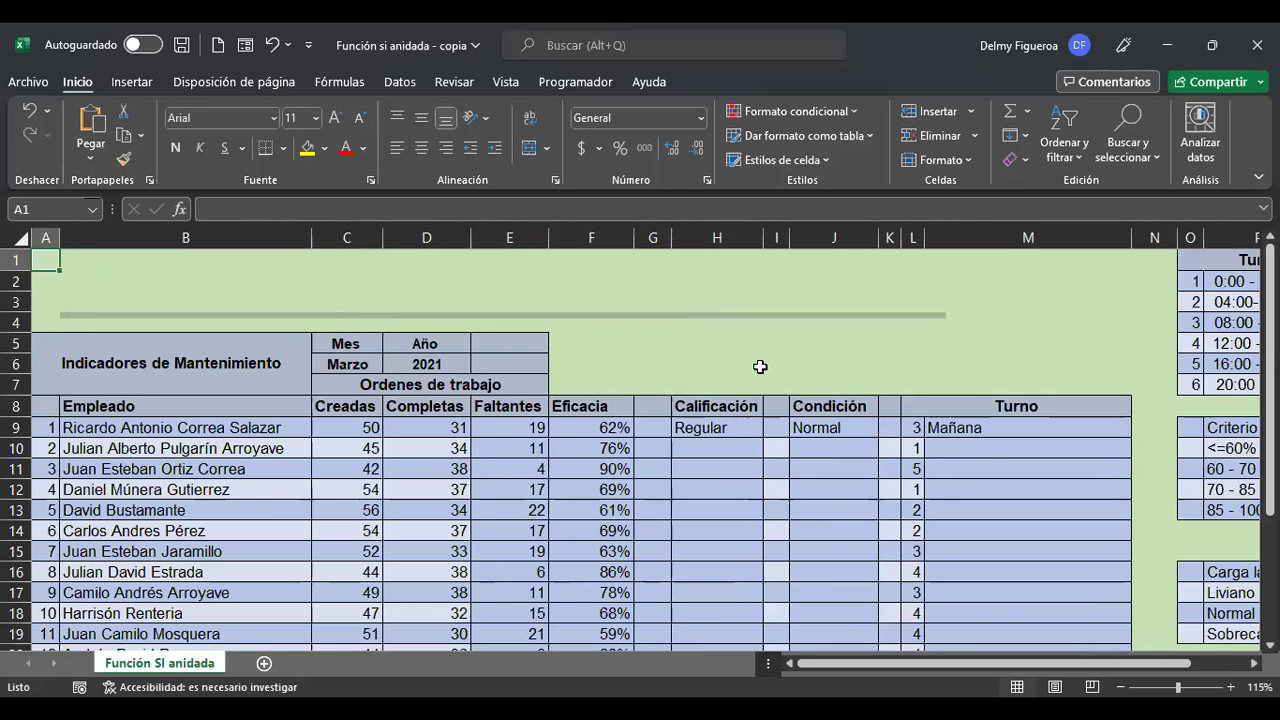
pyautogui.scroll(-1, 728, 422)
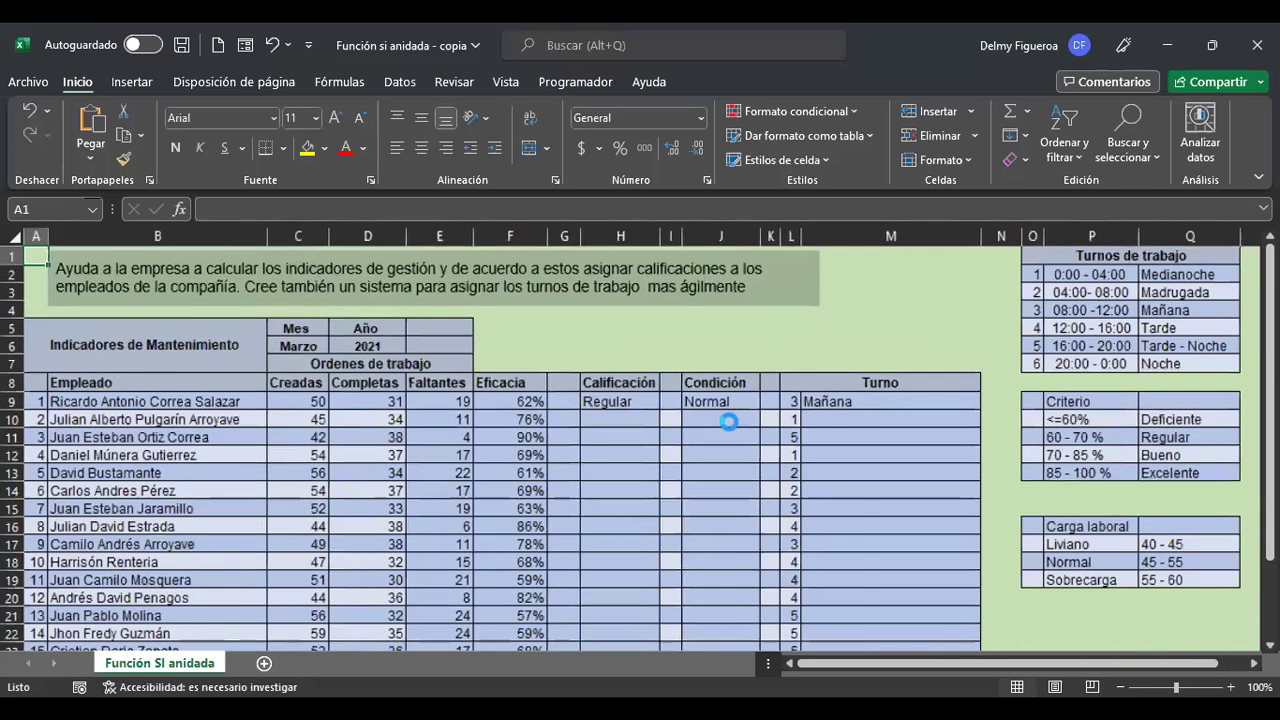
pyautogui.scroll(4, 728, 422)
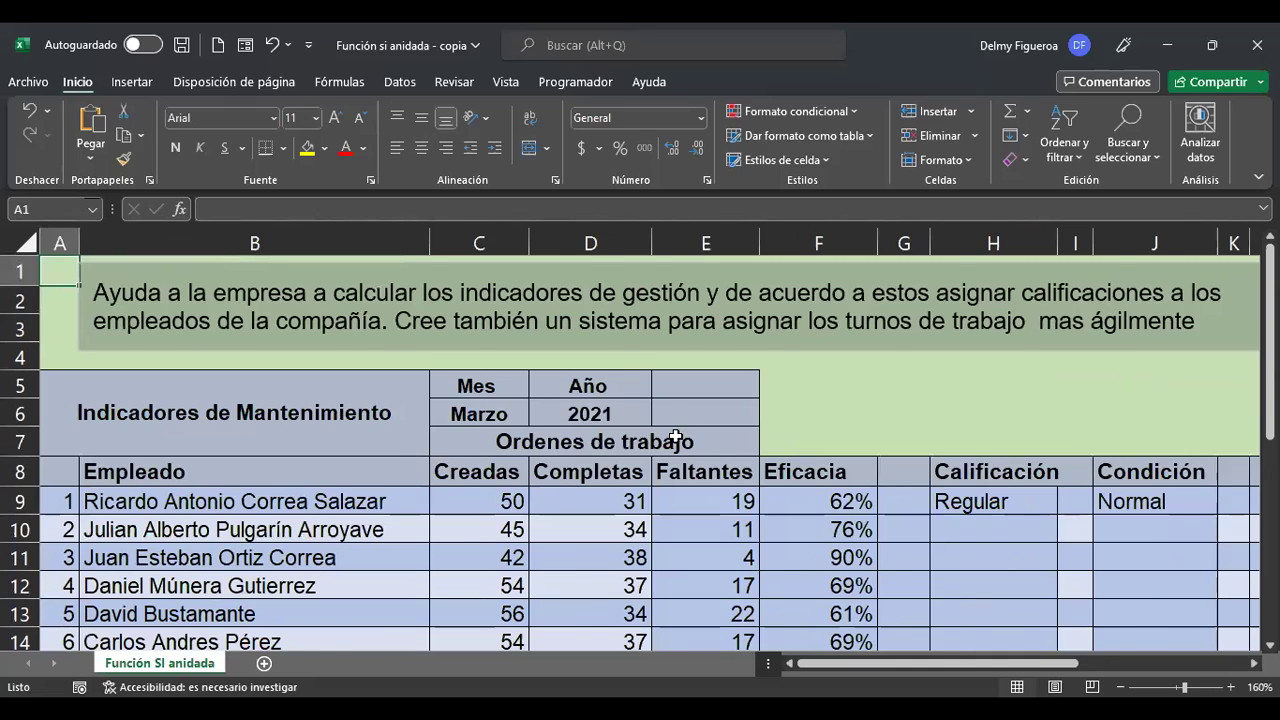
pyautogui.scroll(-1, 676, 437)
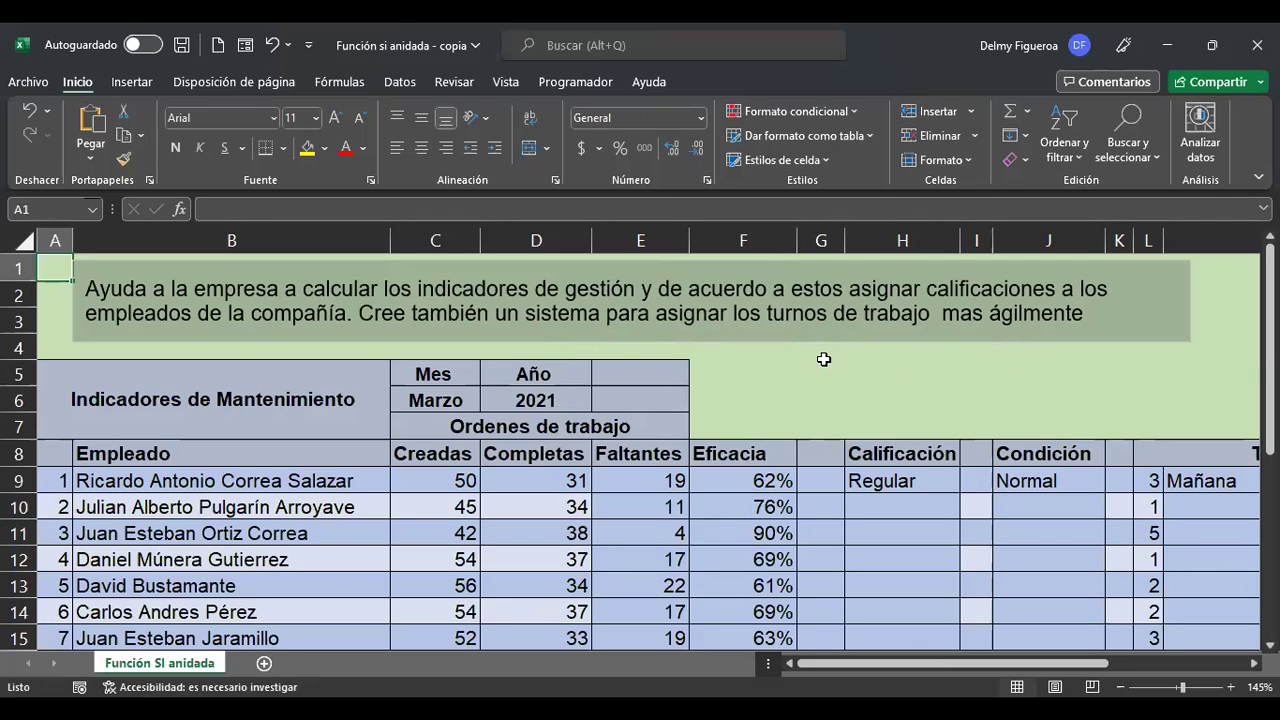
# Step: Examine the maintenance table's title, month, year and work-order heading, plus the first employee's name, created orders and completed orders
pyautogui.click(287, 407)
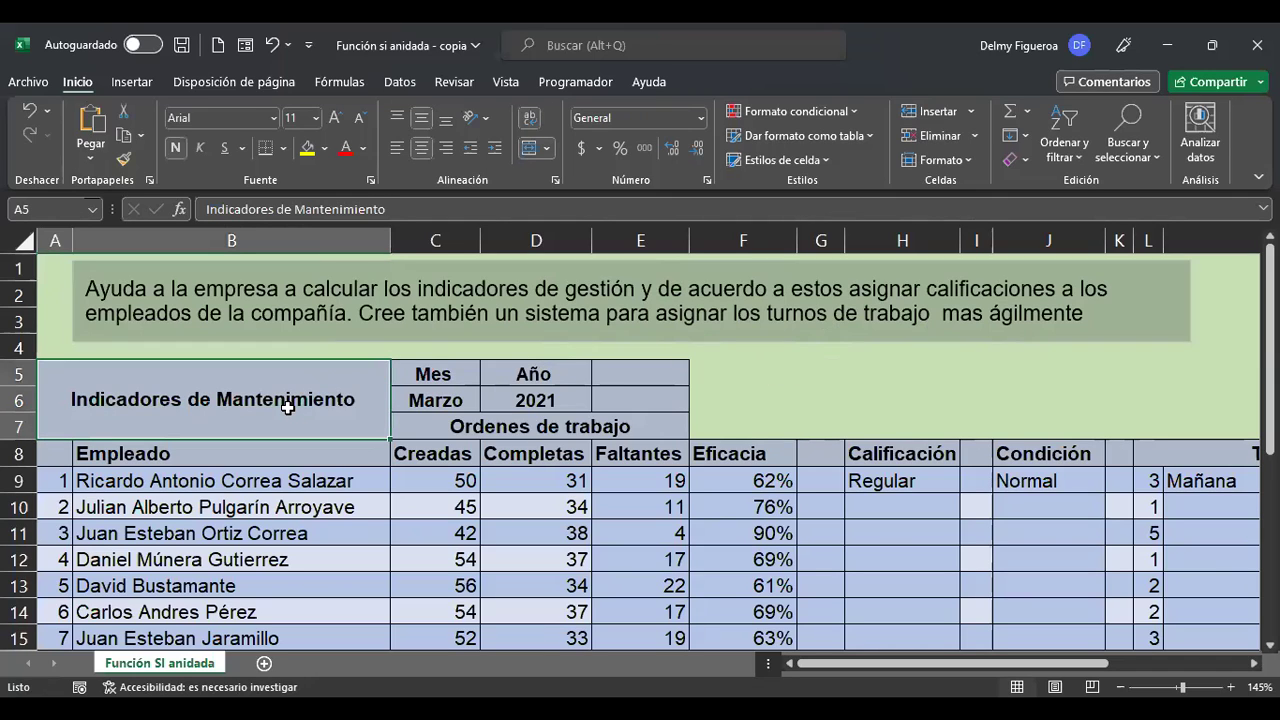
pyautogui.click(459, 399)
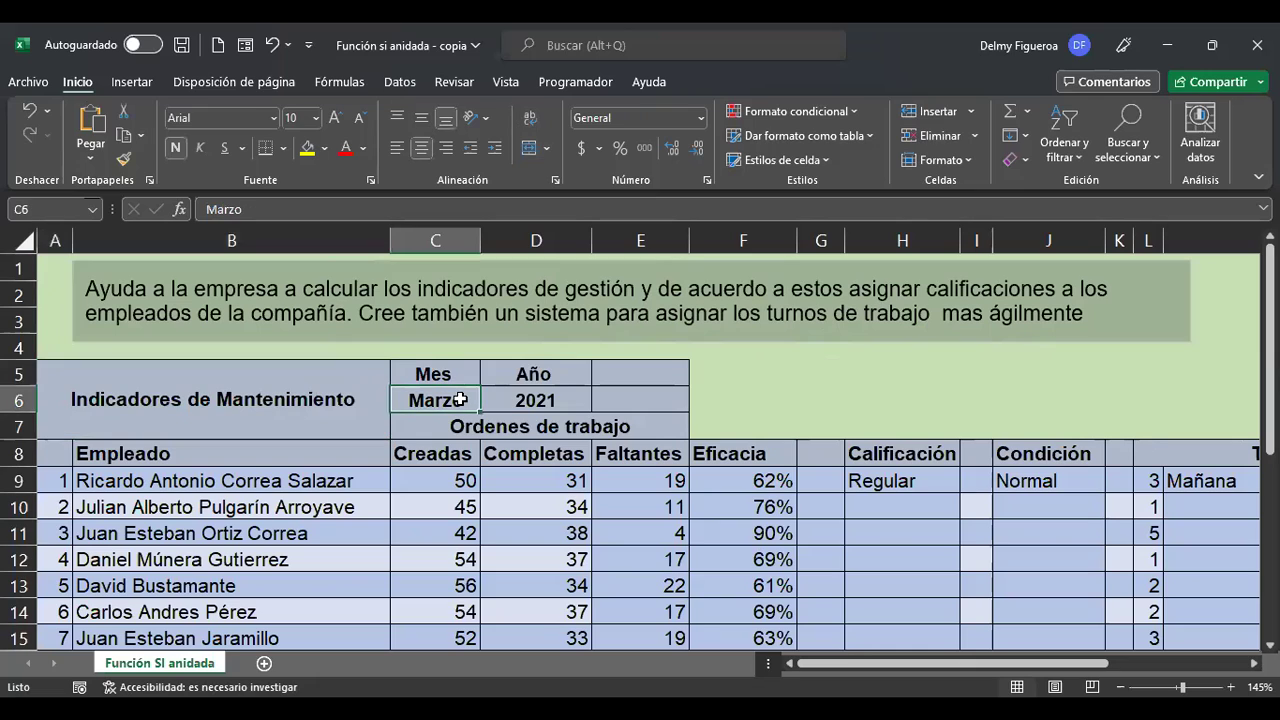
pyautogui.click(575, 396)
pyautogui.click(467, 426)
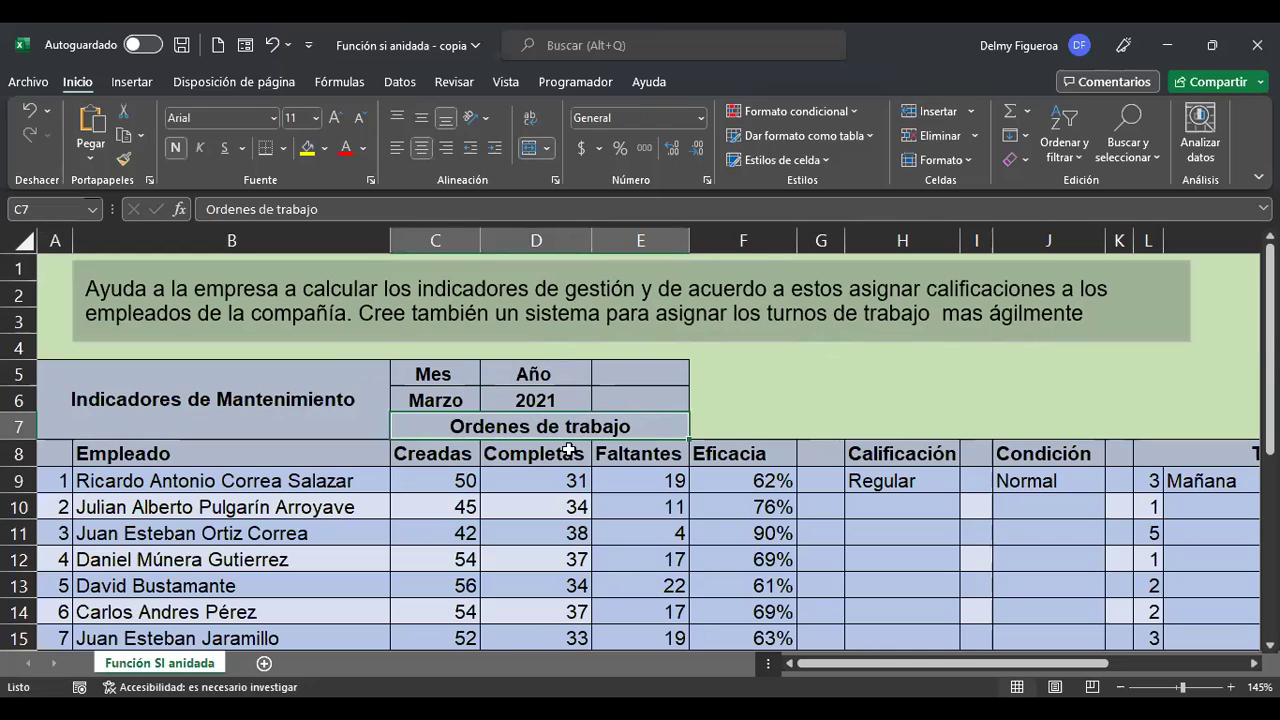
pyautogui.click(320, 481)
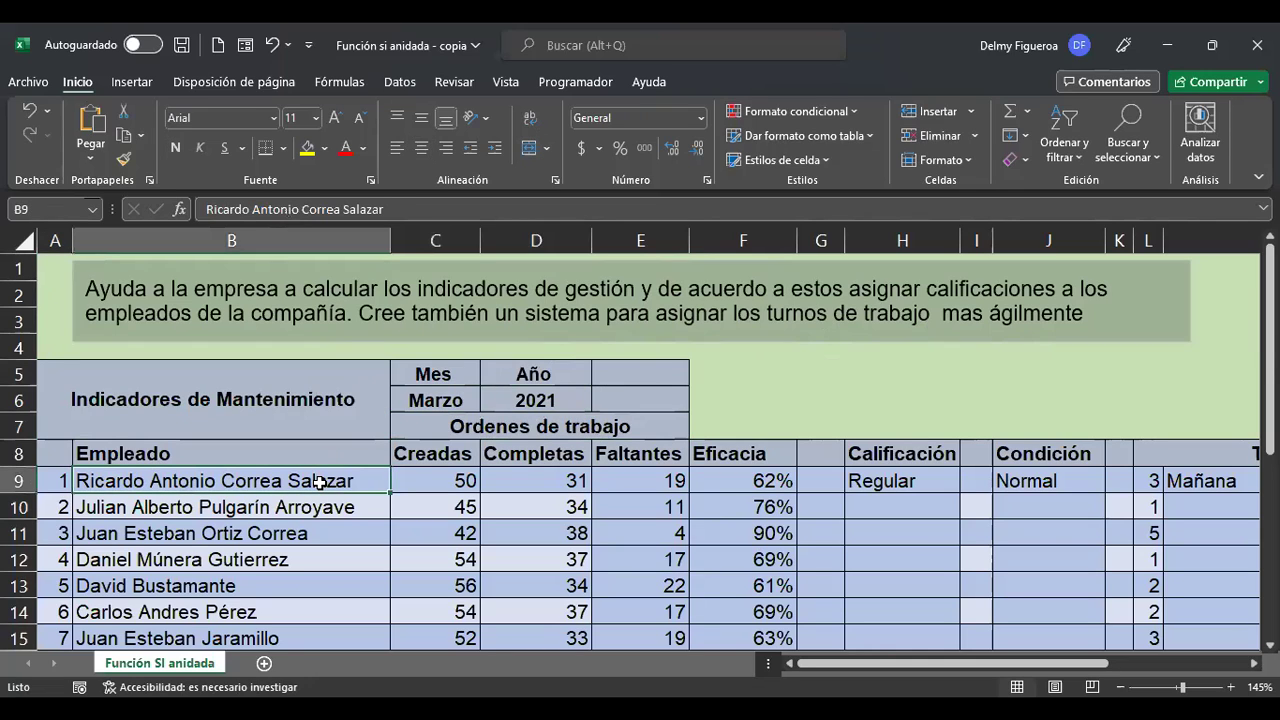
pyautogui.click(445, 475)
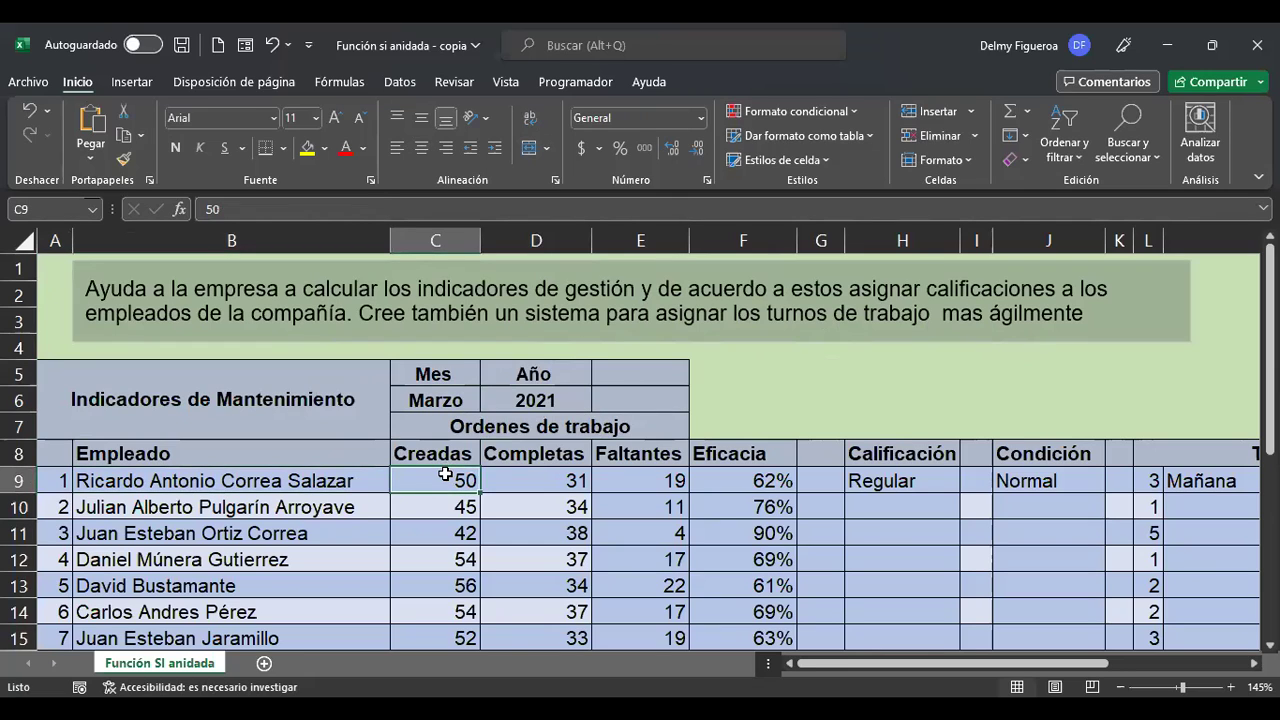
pyautogui.click(535, 476)
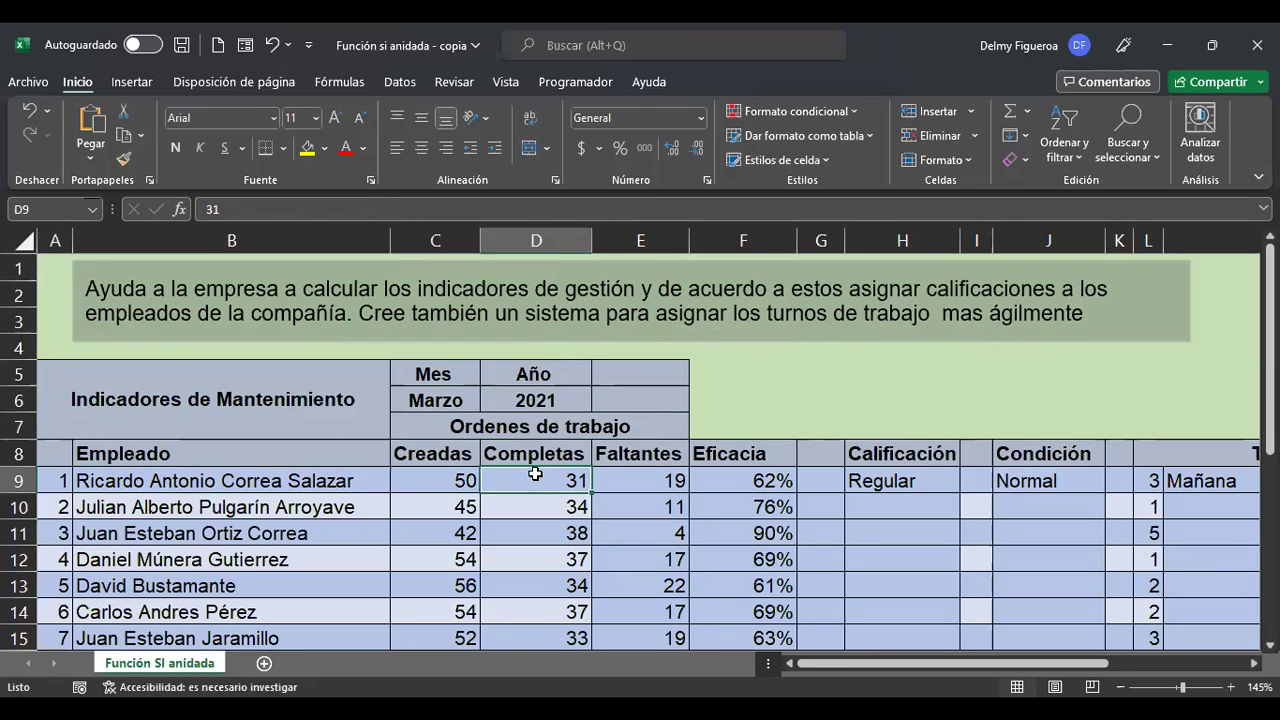
# Step: Inspect the Faltantes formula in E9 and the Eficacia formula in F9, checking which cells each one references
pyautogui.click(649, 483)
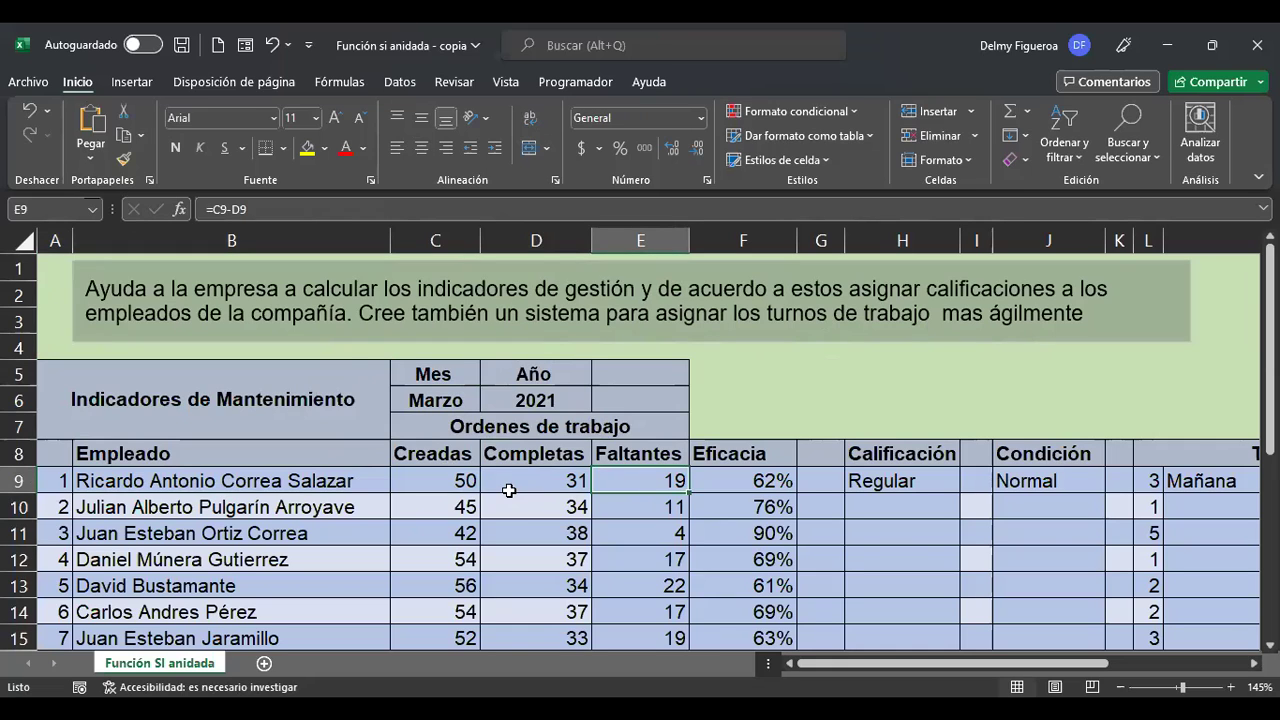
pyautogui.doubleClick(658, 484)
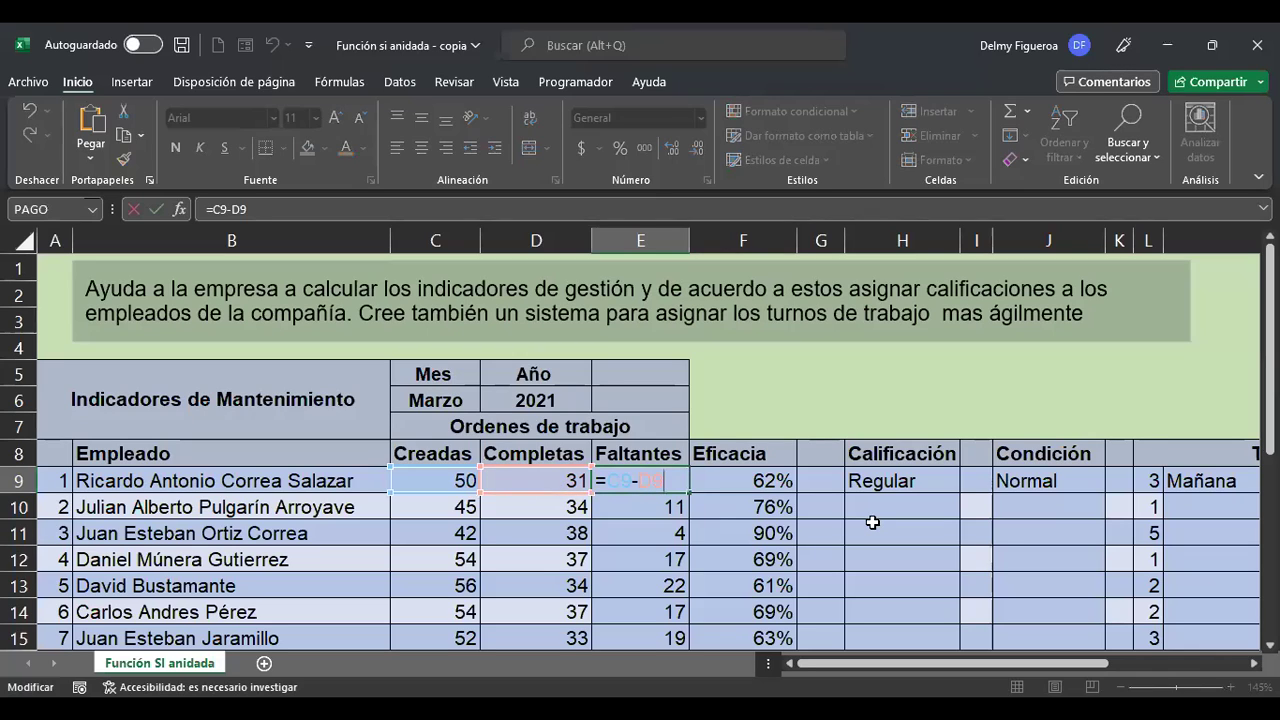
pyautogui.press('Return')
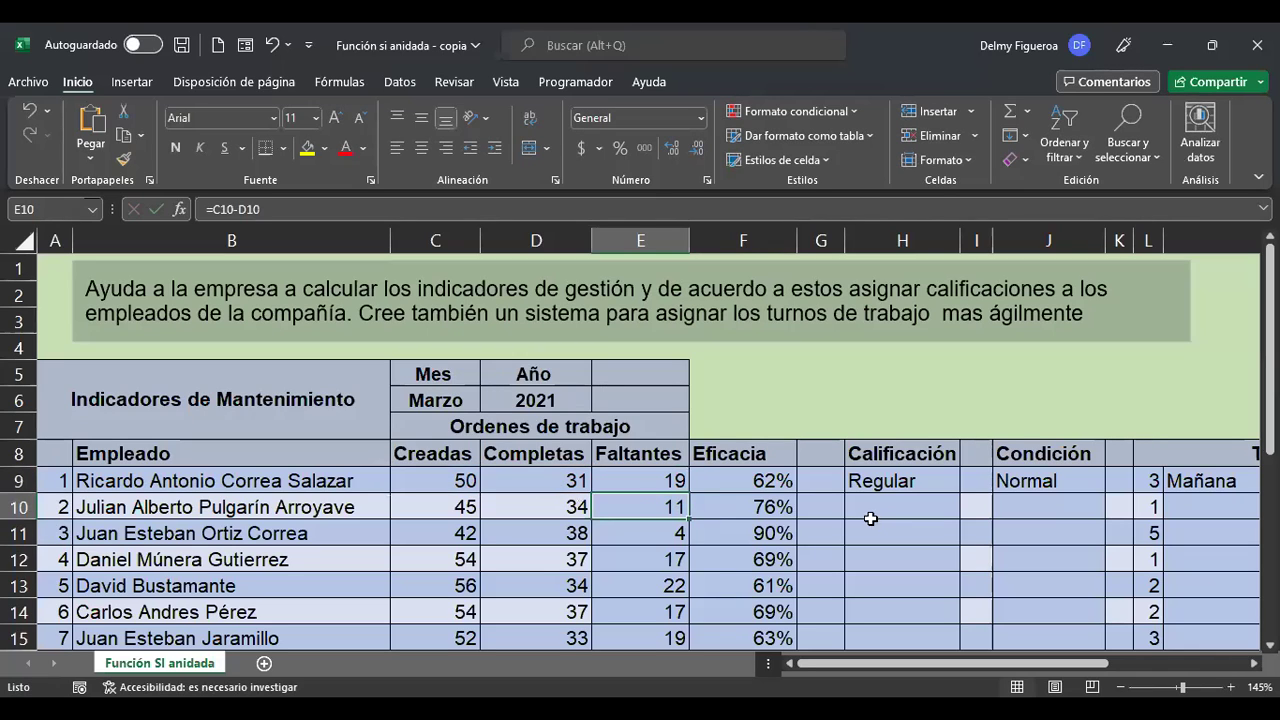
pyautogui.click(748, 478)
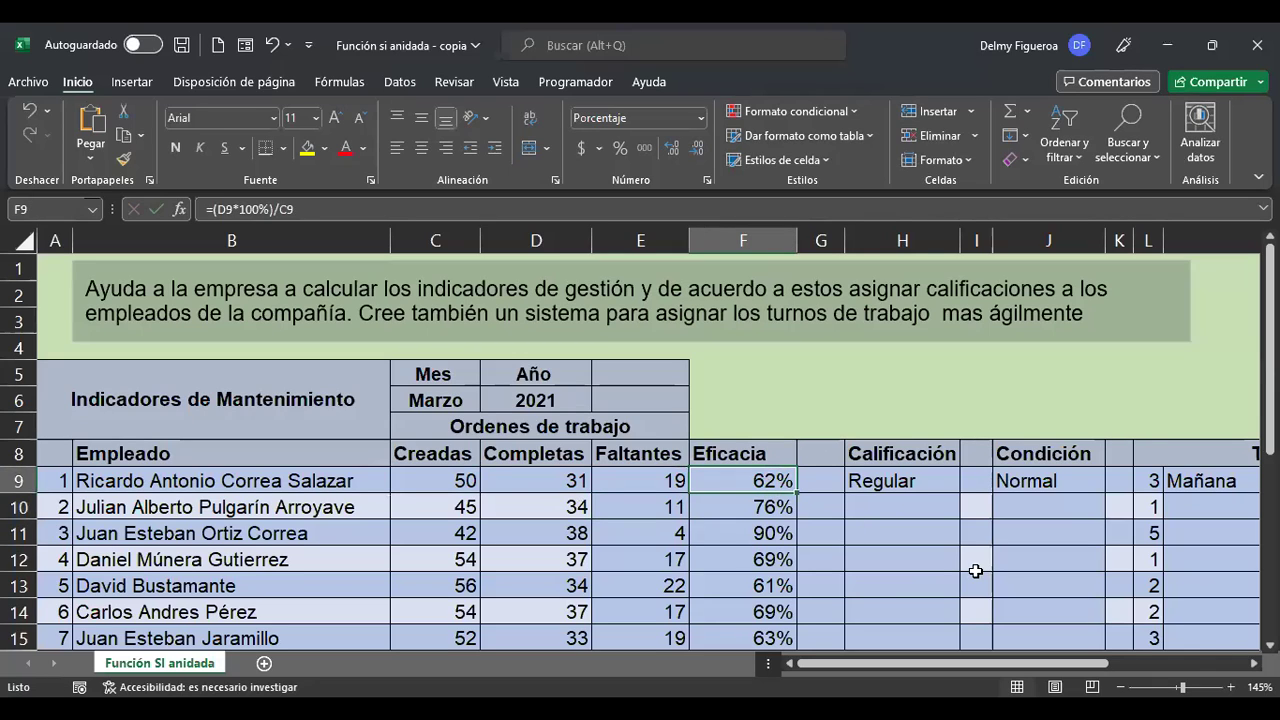
pyautogui.press('F2')
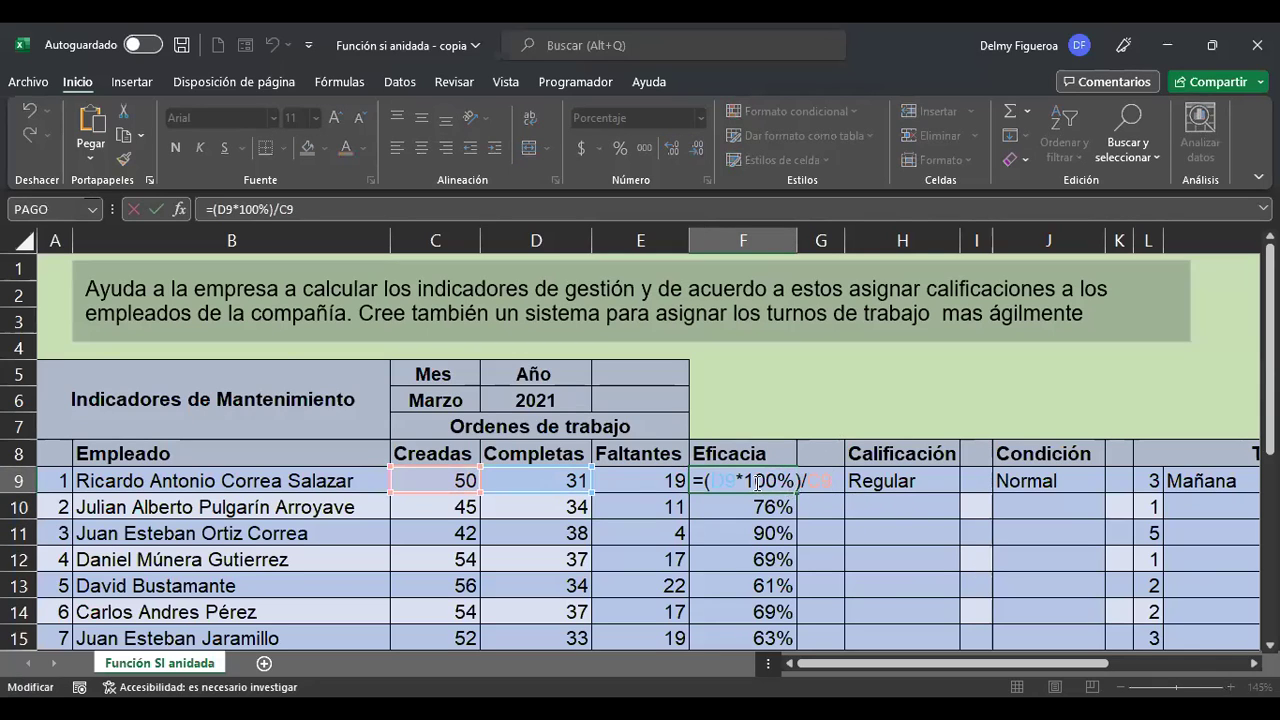
pyautogui.doubleClick(722, 480)
pyautogui.click(555, 483)
pyautogui.press('Return')
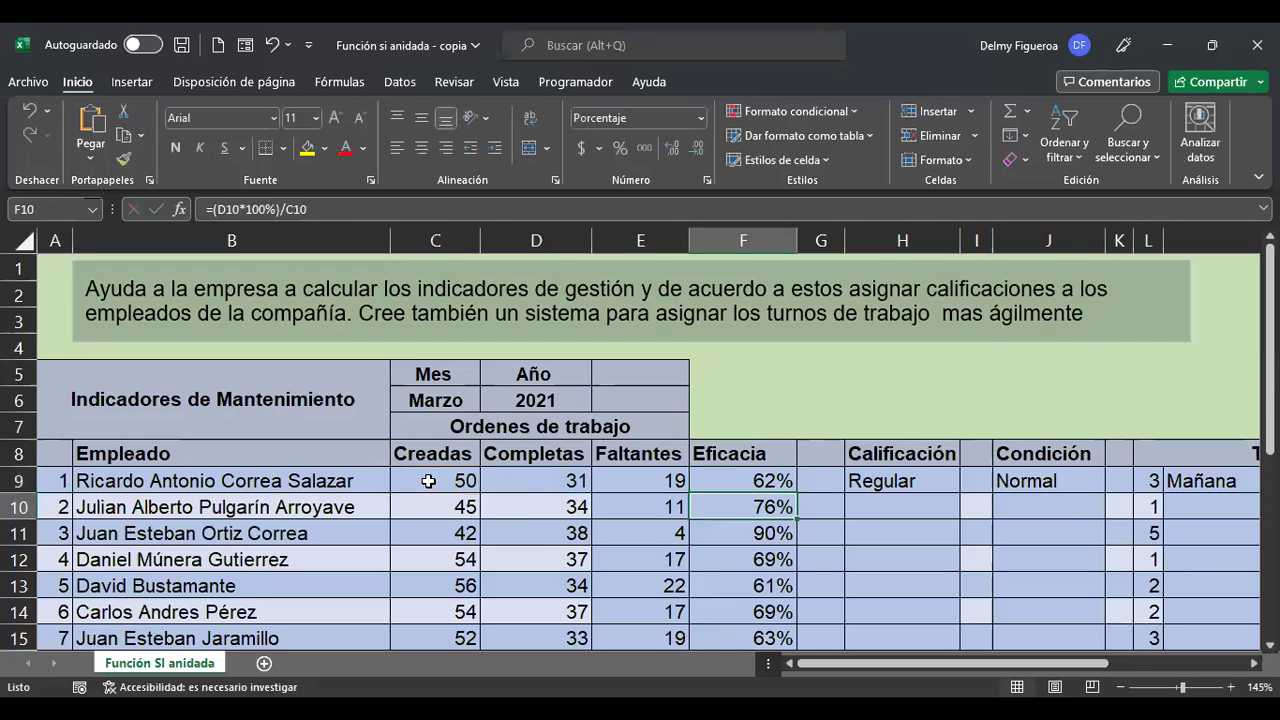
# Step: Break the nested SI formula in the Calificación cell H9 into four lines, starting each SI condition on its own line
pyautogui.click(937, 480)
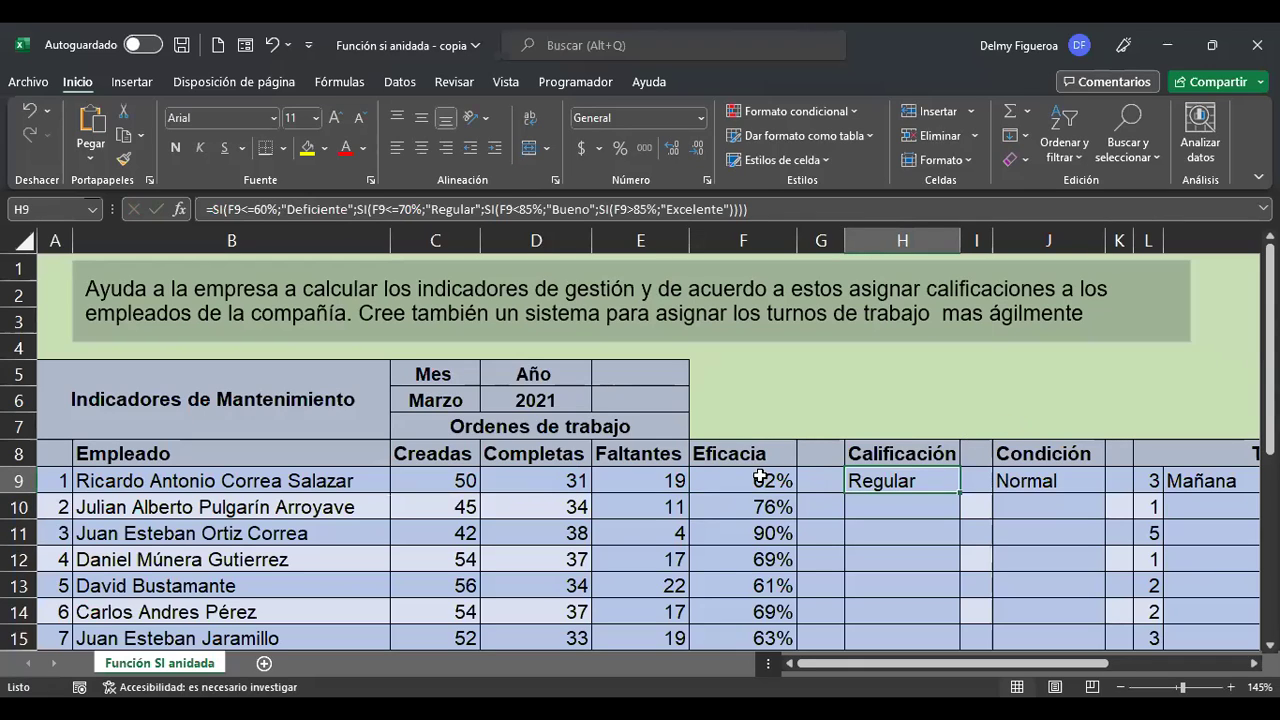
pyautogui.doubleClick(927, 480)
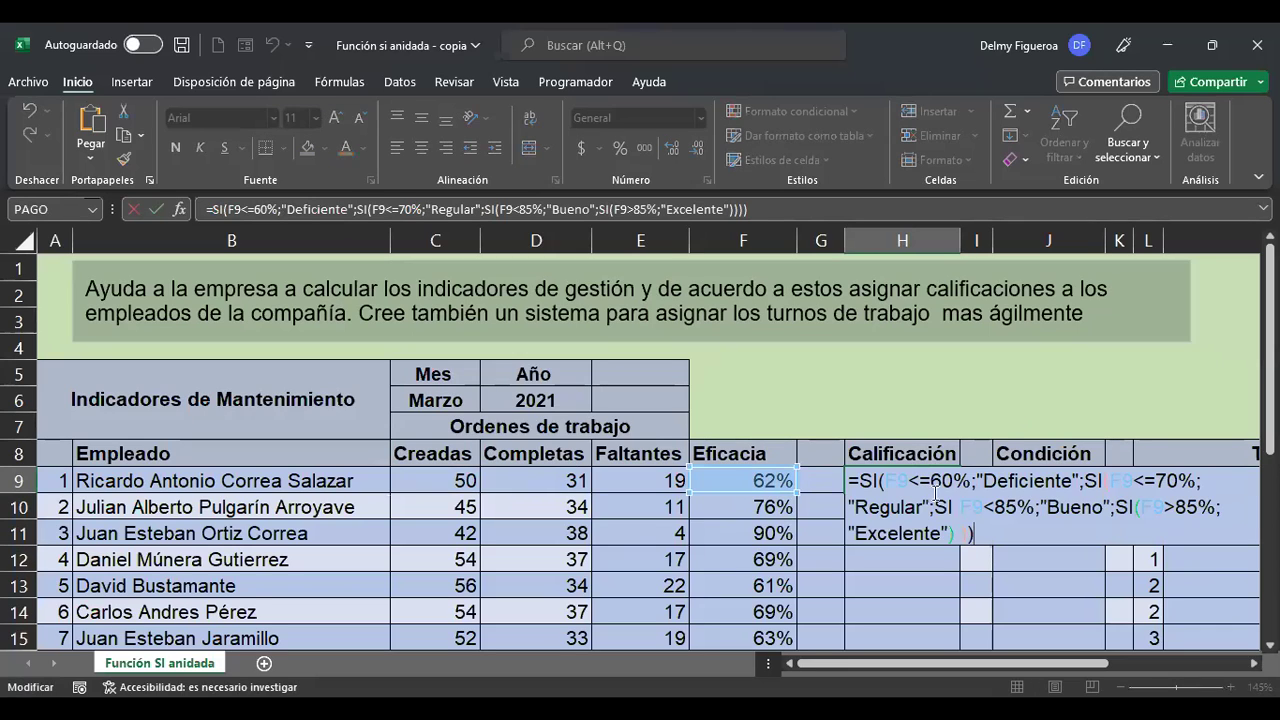
pyautogui.click(1088, 481)
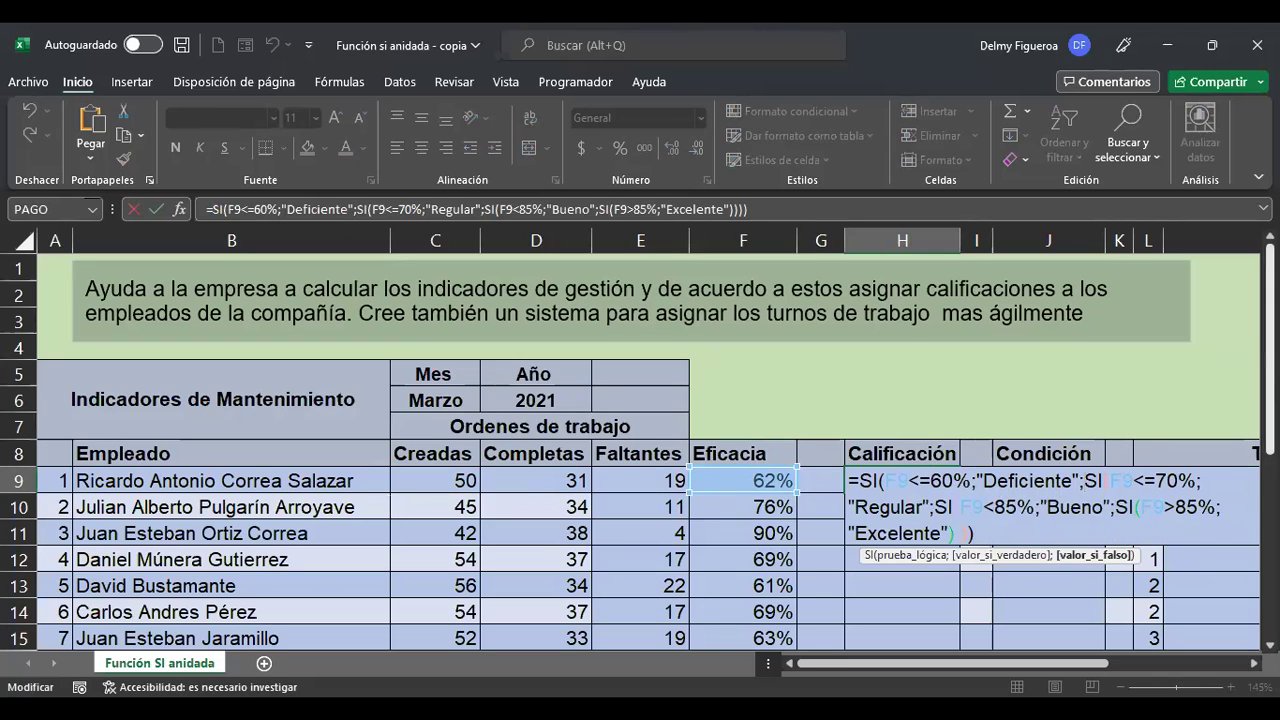
pyautogui.hotkey('alt', 'Return')
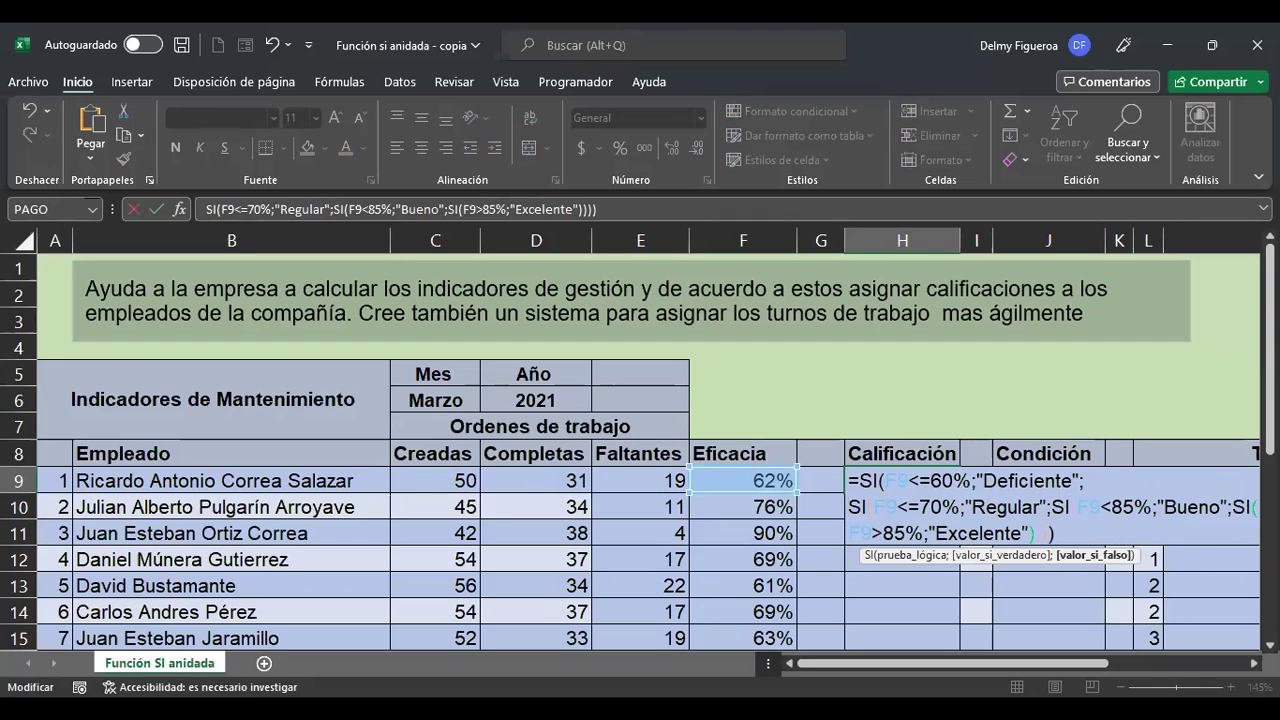
pyautogui.click(1052, 507)
pyautogui.hotkey('alt', 'Return')
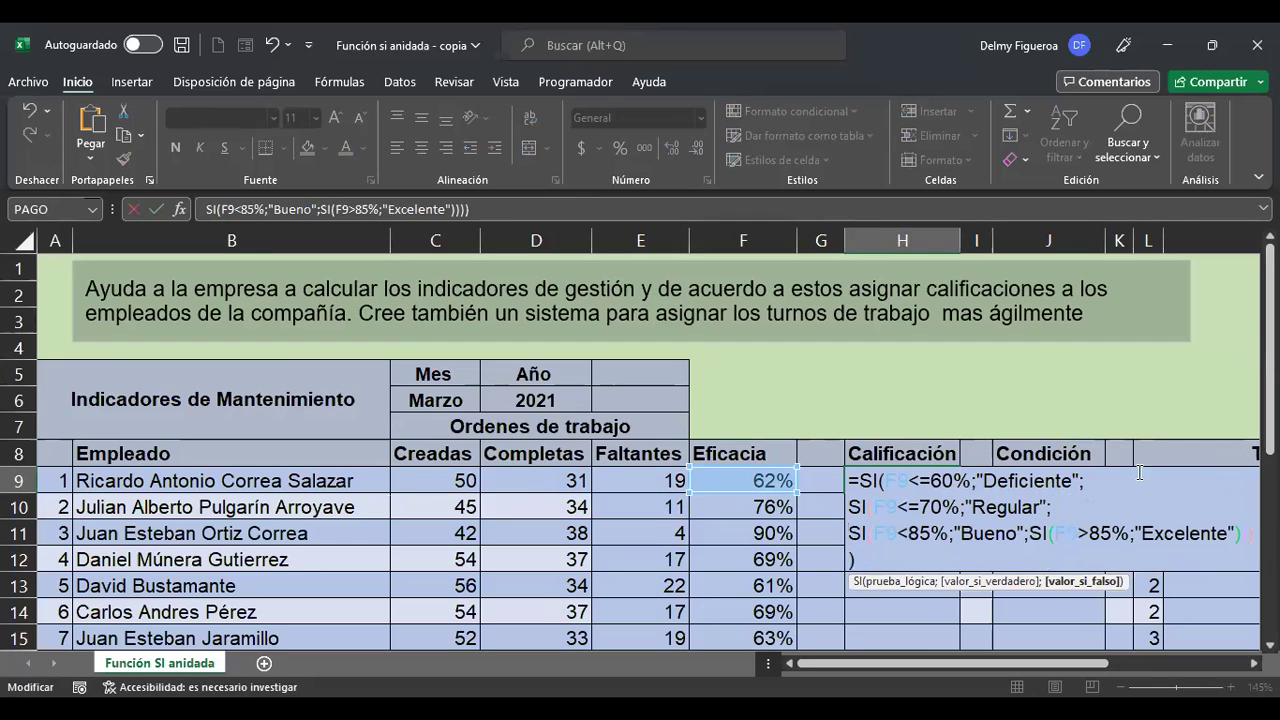
pyautogui.click(1034, 524)
pyautogui.hotkey('alt', 'Return')
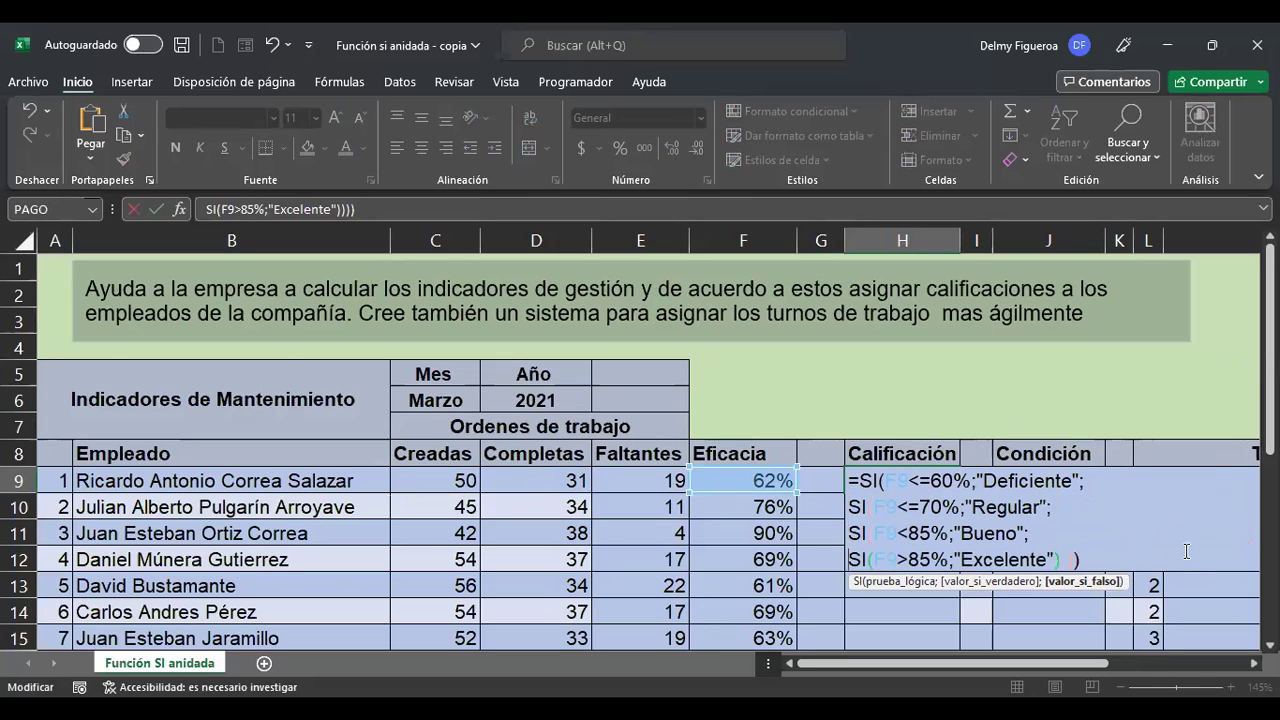
# Step: Examine the 60%, 70% and 85% conditions in the H9 formula together with the rating each one returns
pyautogui.click(944, 481)
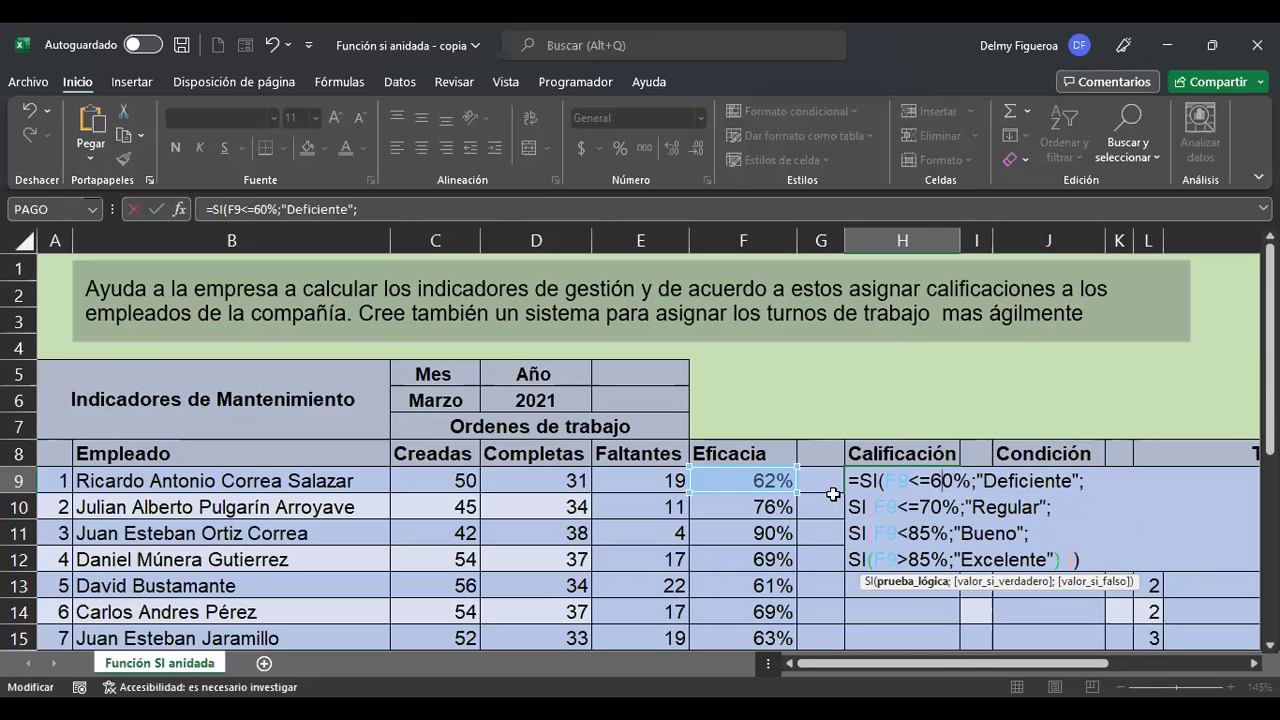
pyautogui.click(935, 509)
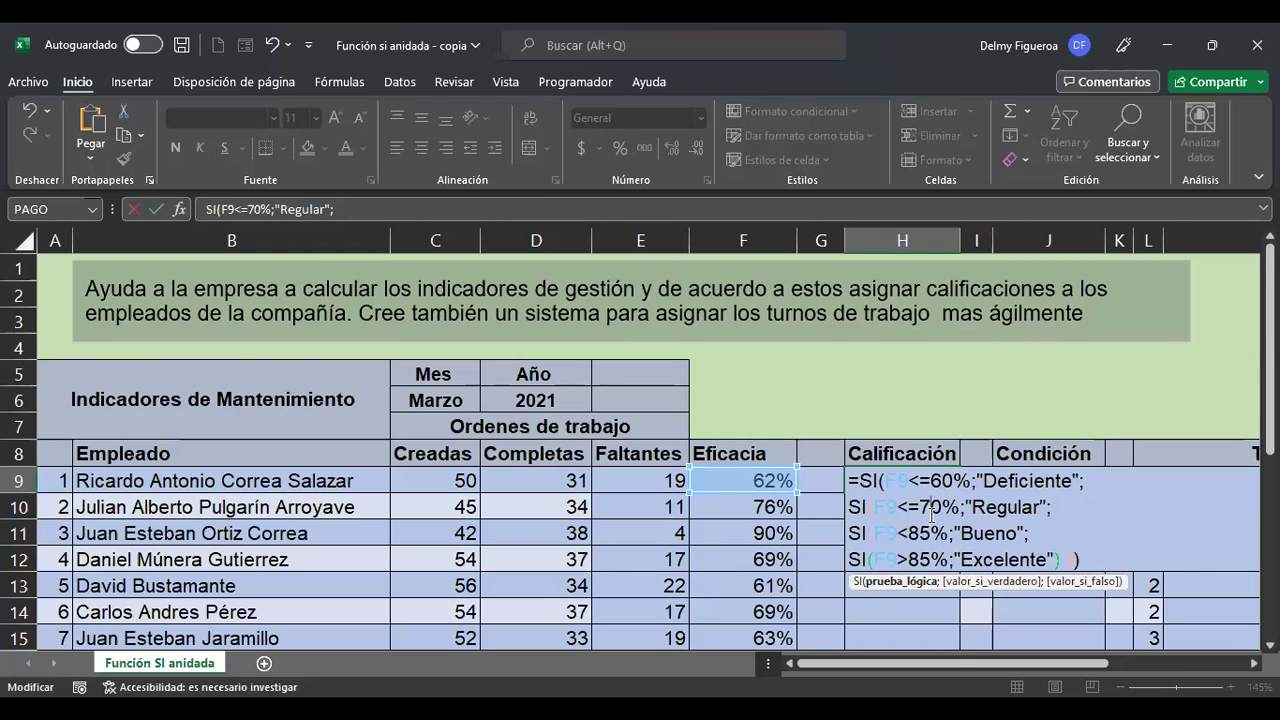
pyautogui.click(1030, 506)
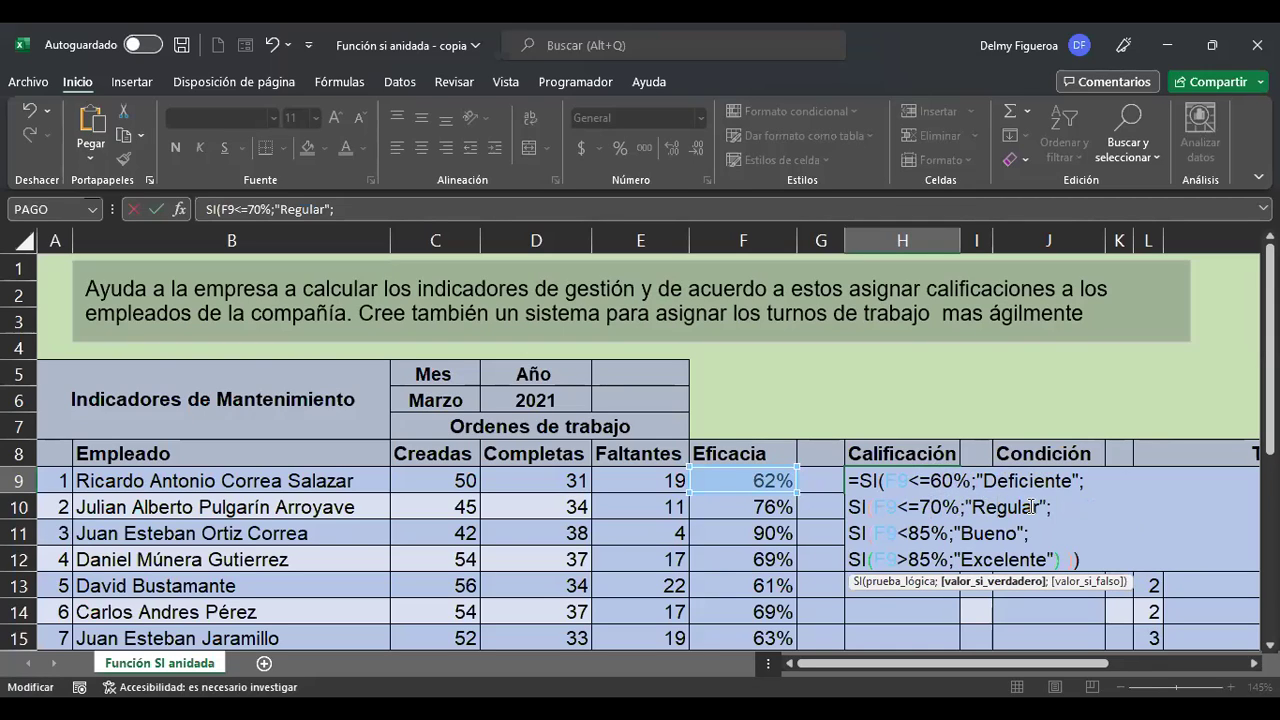
pyautogui.click(916, 532)
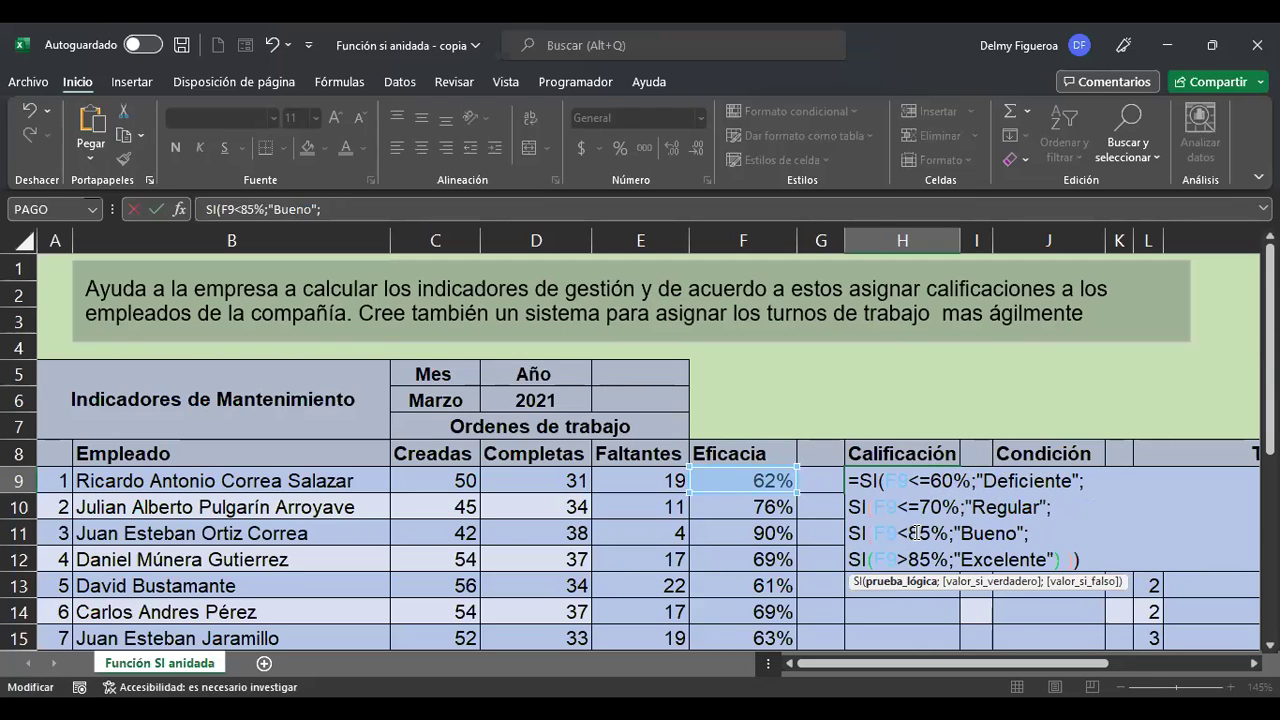
pyautogui.click(986, 533)
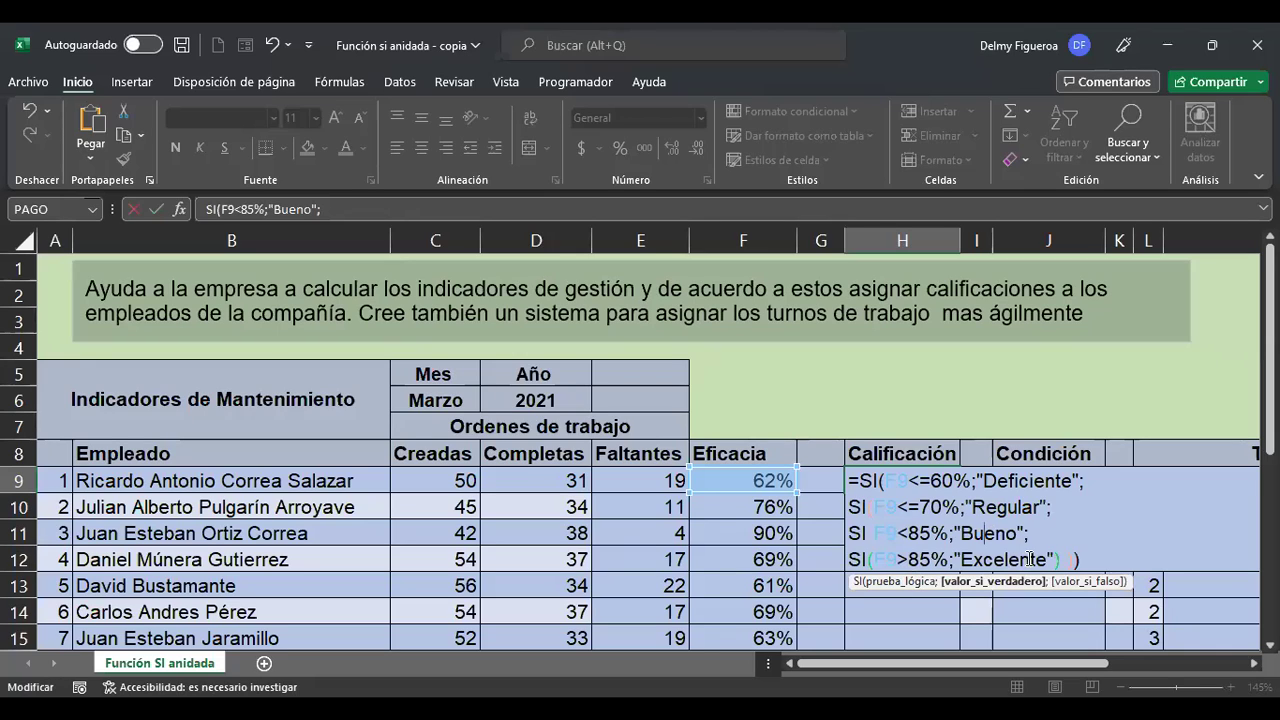
pyautogui.click(992, 560)
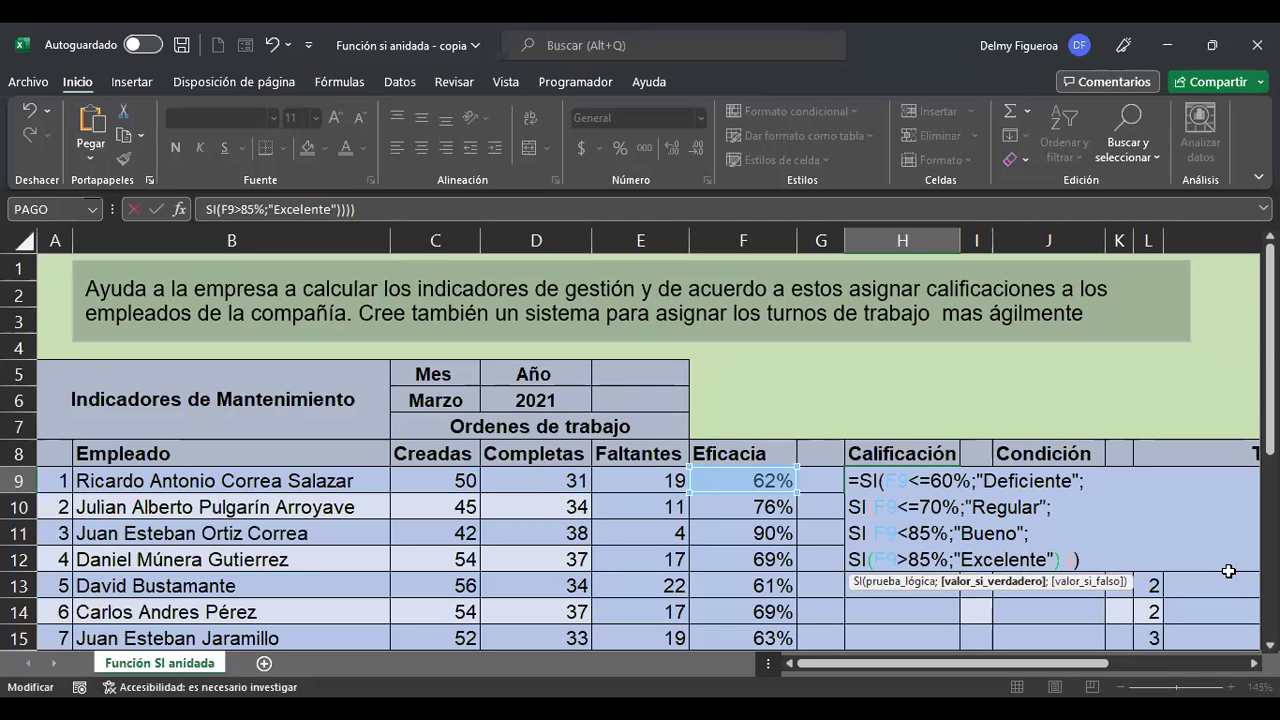
# Step: Check the closing parentheses of the nested SI formula in H9 against their opening ones, and commit the four-line formula
pyautogui.press('Right')
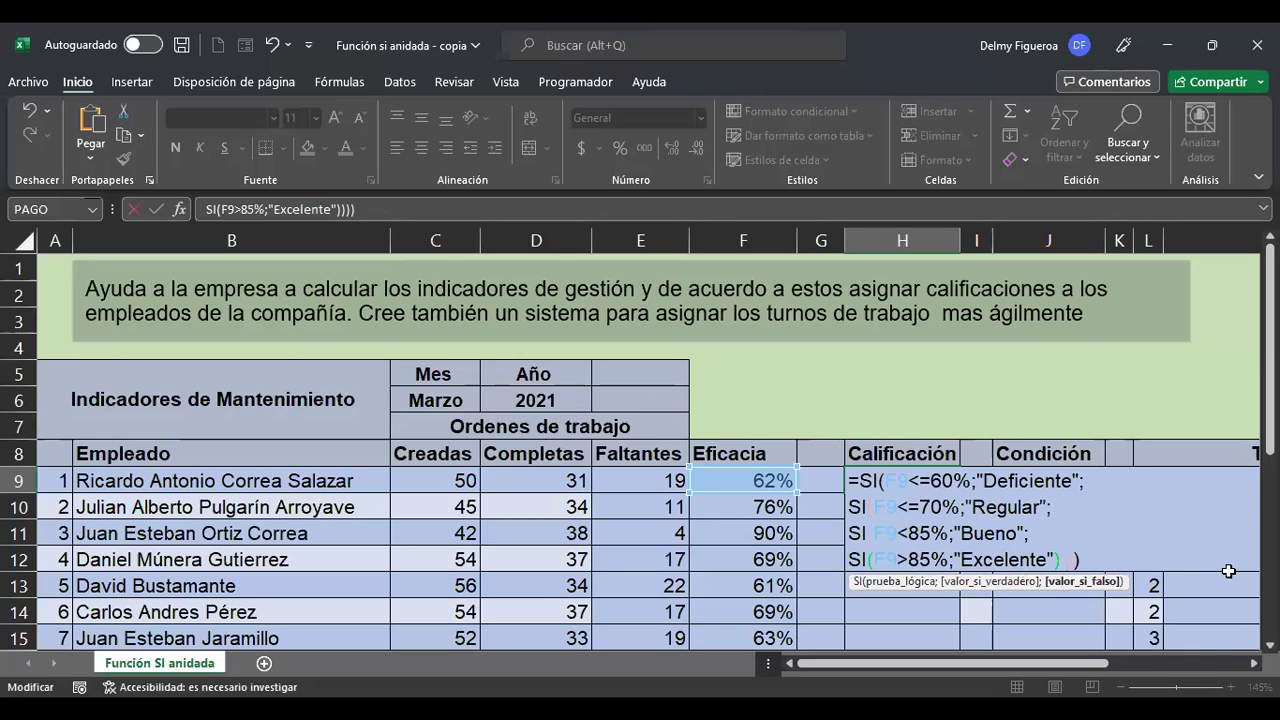
pyautogui.press('Right')
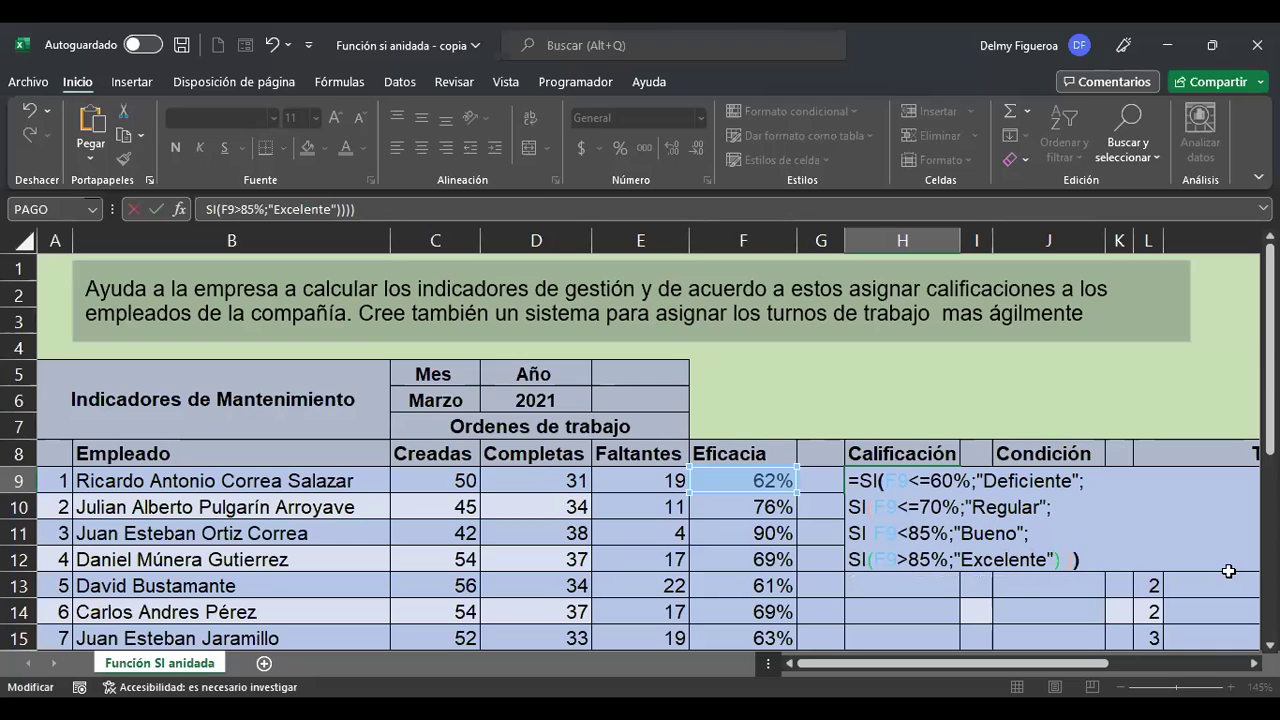
pyautogui.press('Left')
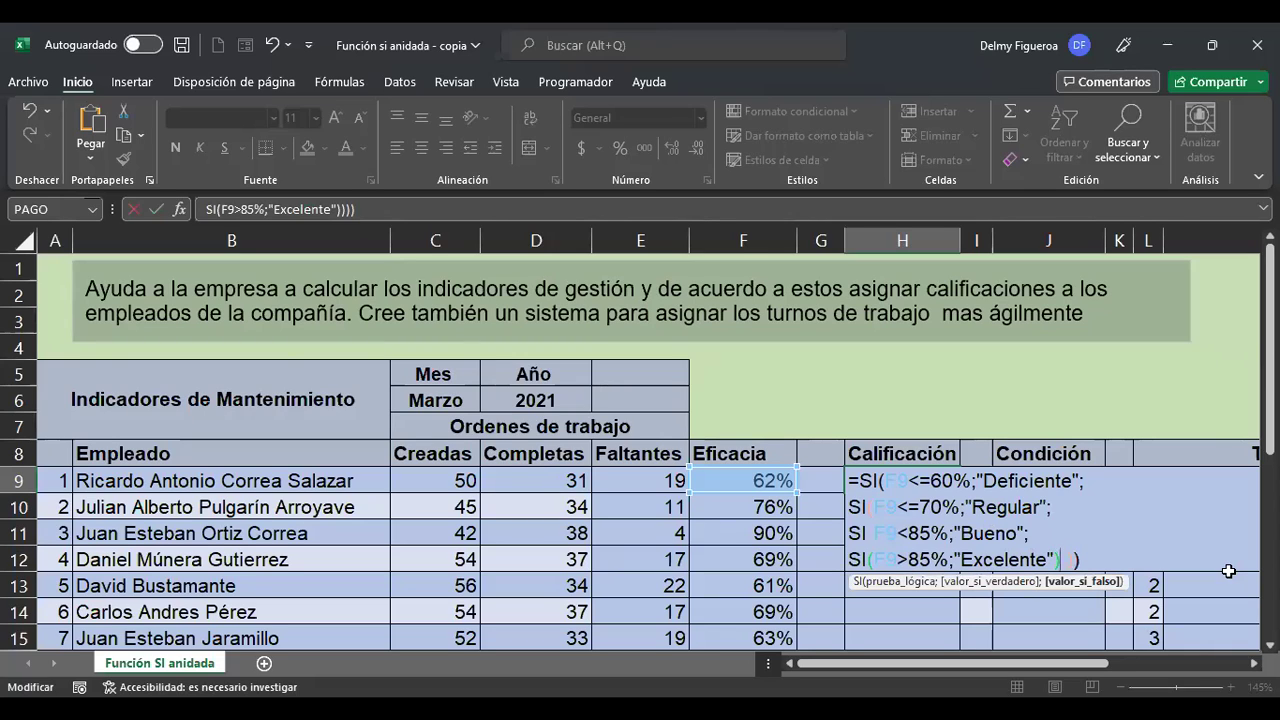
pyautogui.press('Left')
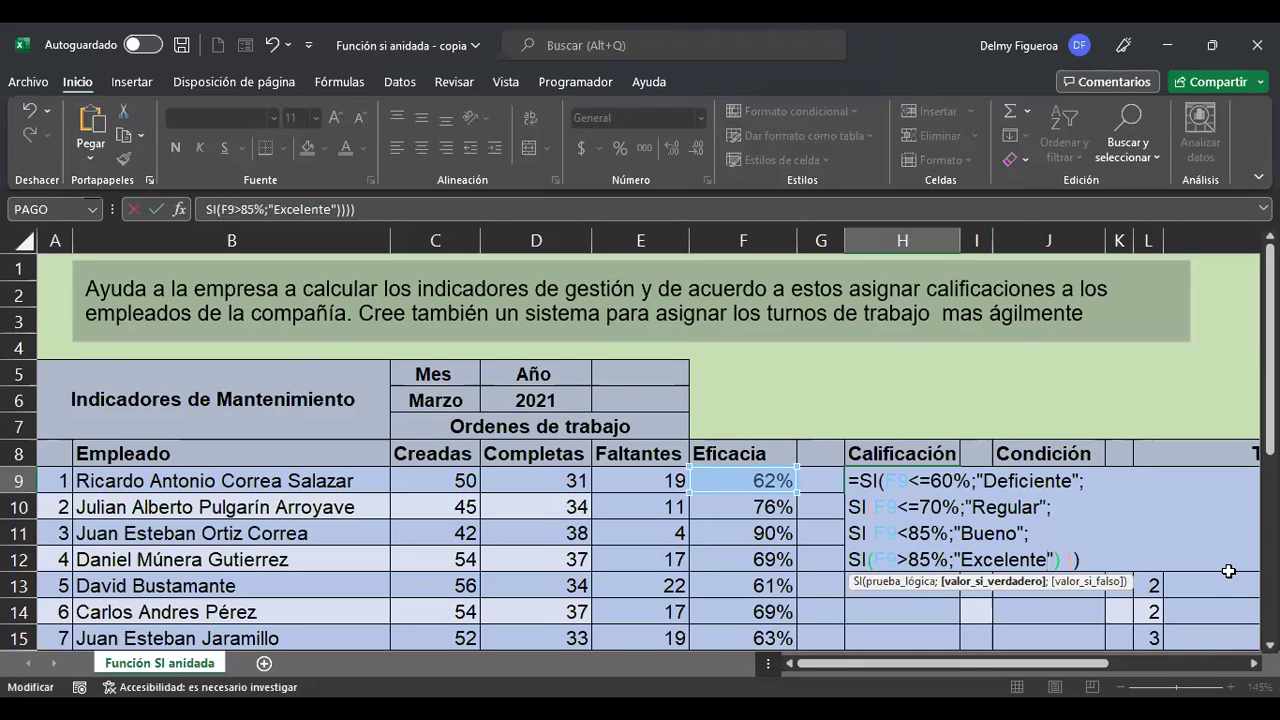
pyautogui.click(1015, 481)
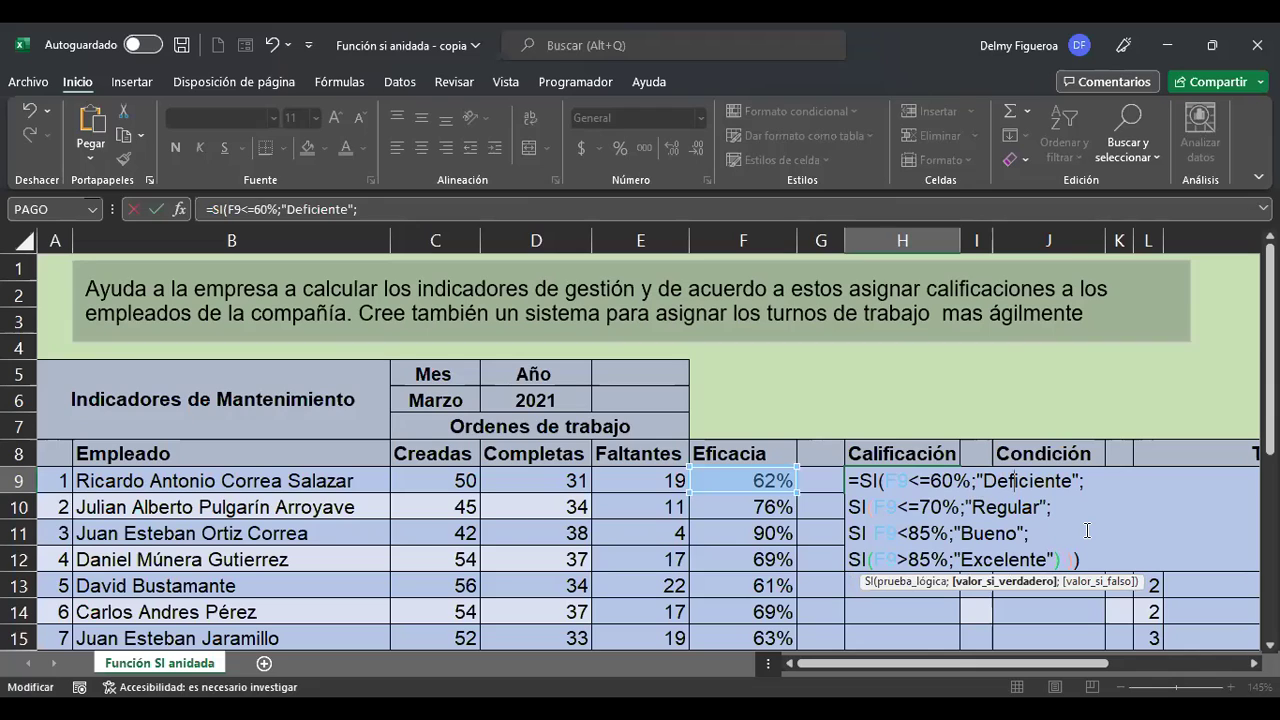
pyautogui.press('Return')
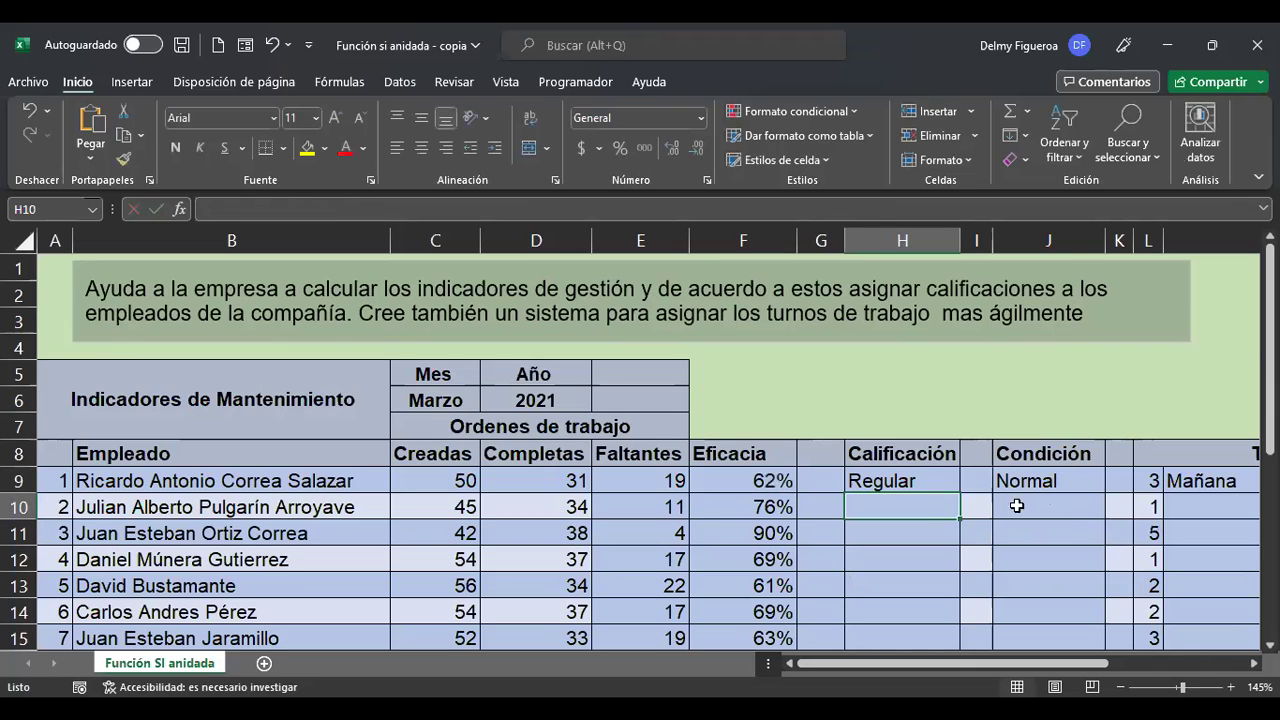
# Step: Compare the ranges and ratings in the Criterio table with the nested SI formula in H9
pyautogui.click(942, 479)
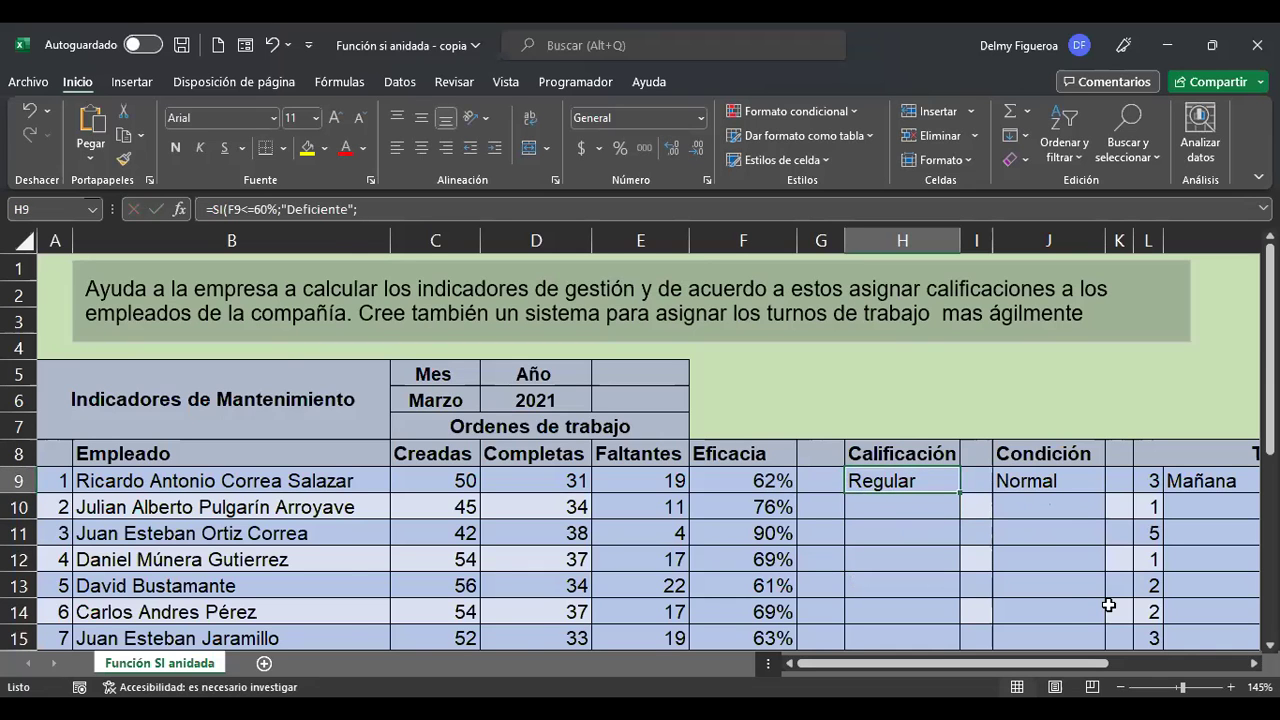
pyautogui.scroll(-1, 1124, 571)
pyautogui.scroll(-1, 1124, 571)
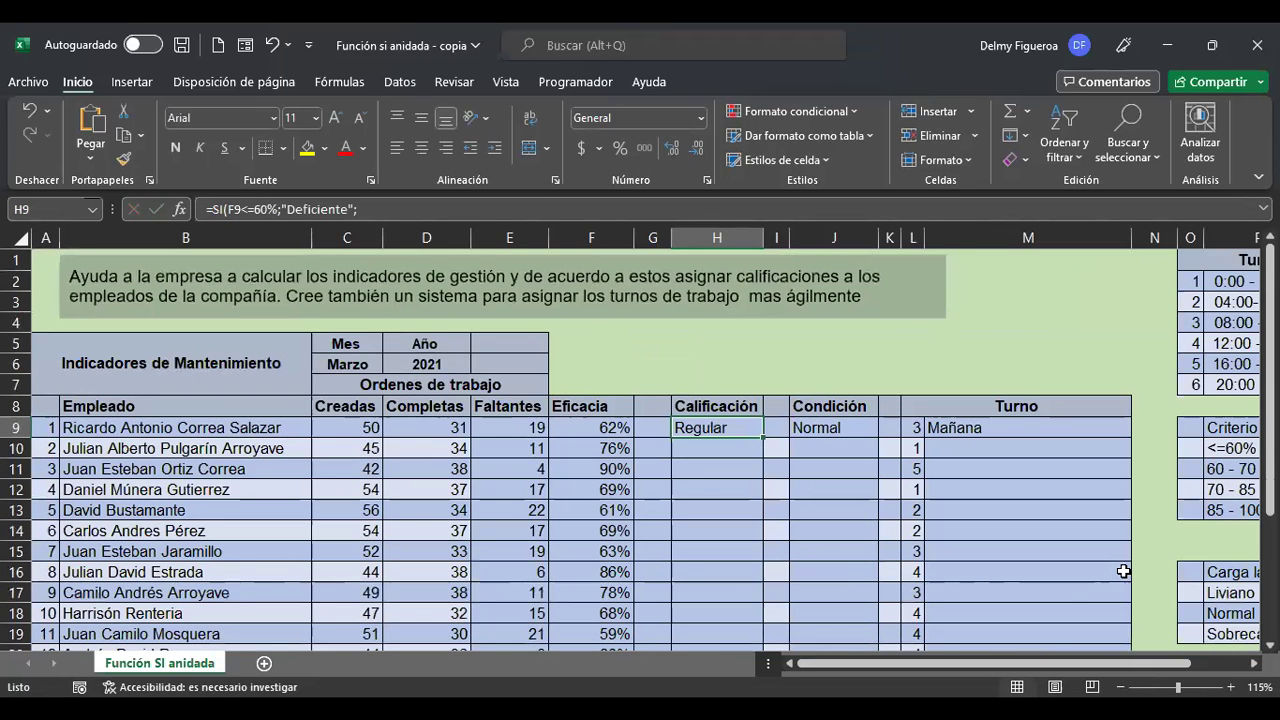
pyautogui.hscroll(3, 1124, 571)
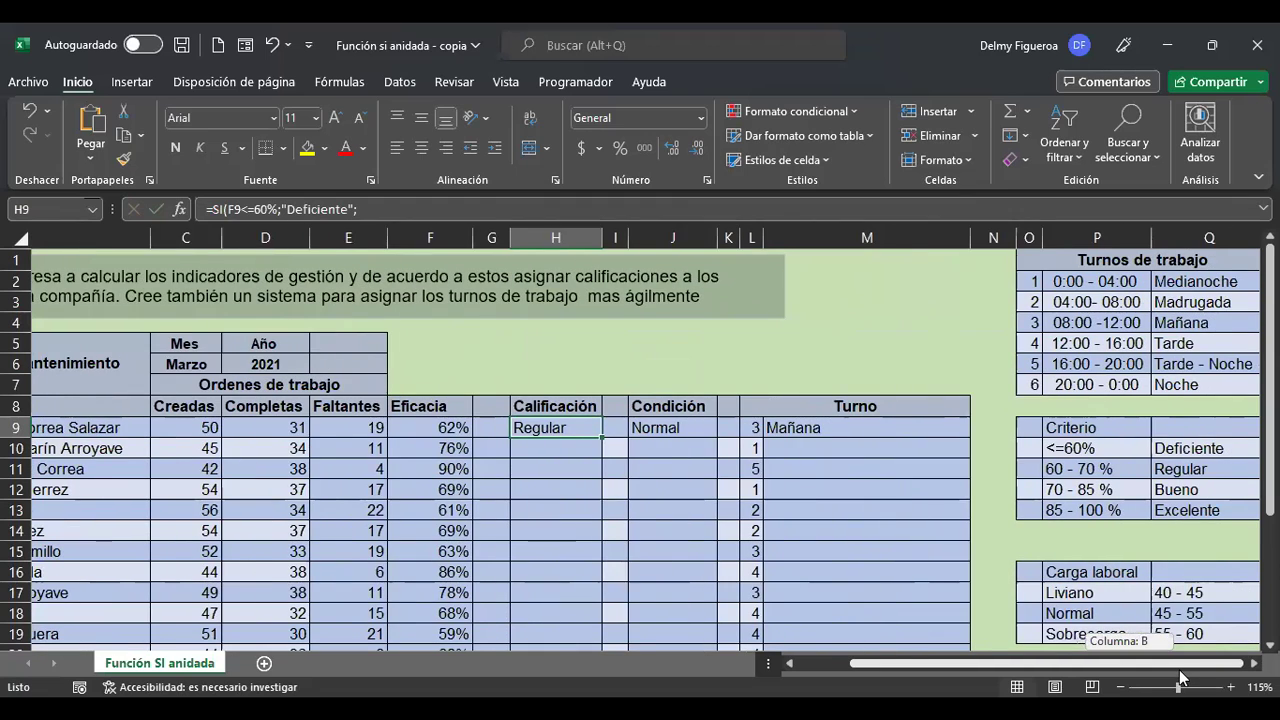
pyautogui.click(1206, 445)
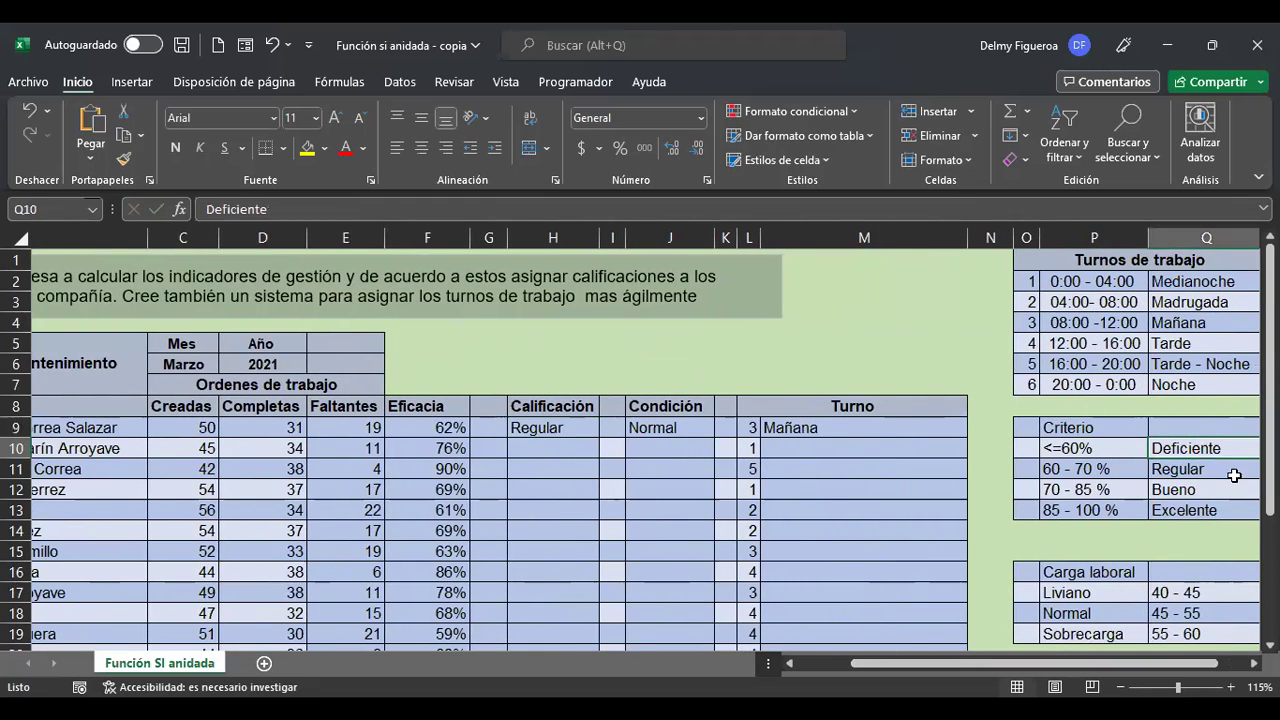
pyautogui.click(553, 449)
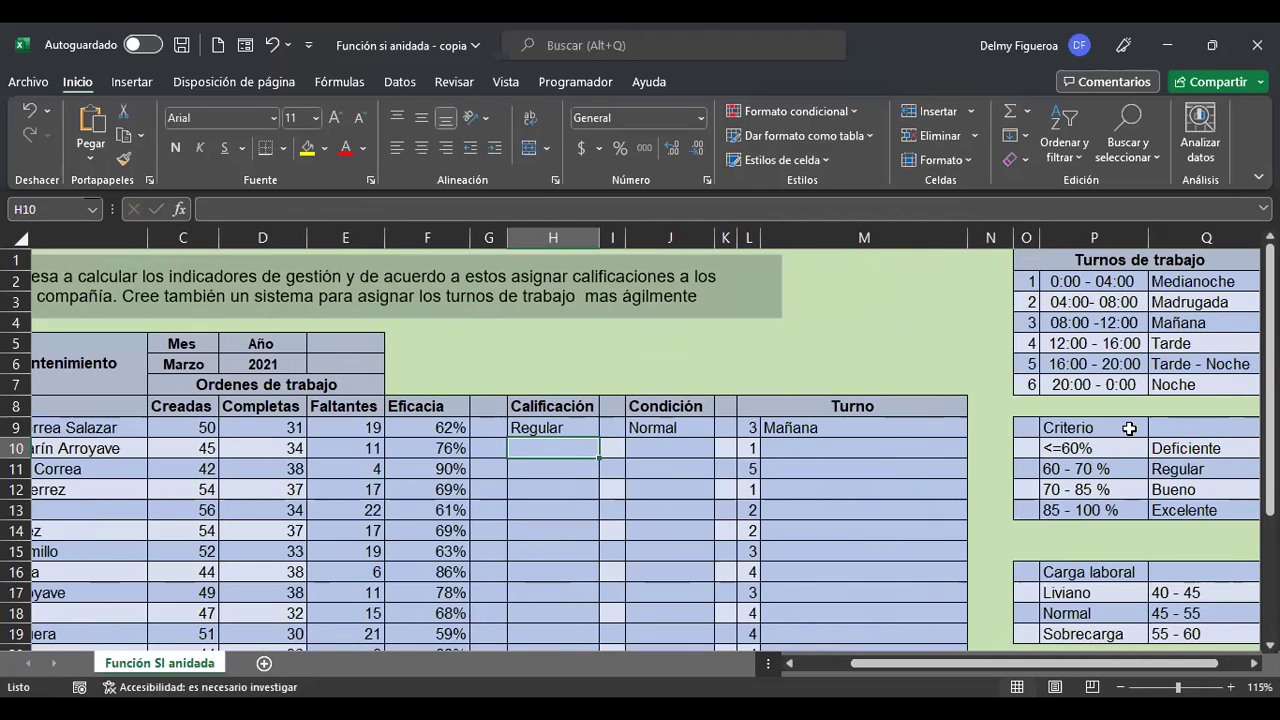
pyautogui.click(577, 428)
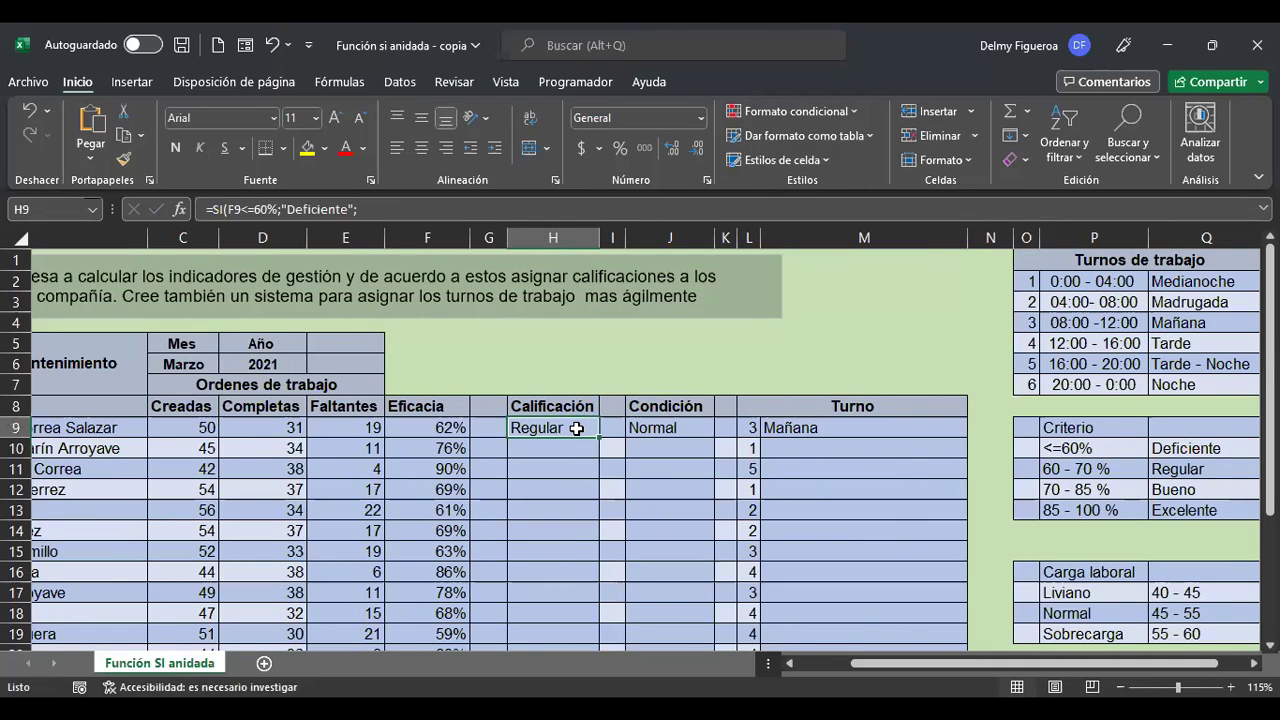
pyautogui.doubleClick(577, 428)
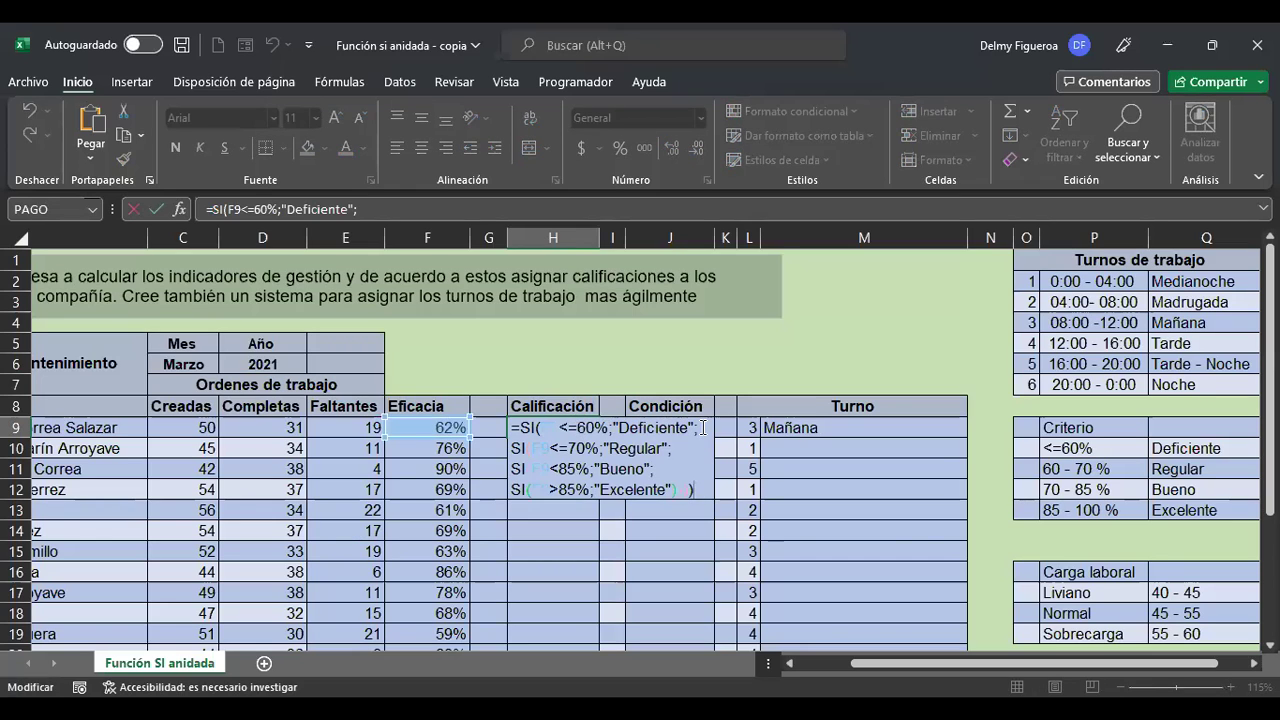
pyautogui.hotkey('ctrl', 'Return')
# Step: Start the Calificación formula in H10 with an SI condition that returns "Deficiente" when F10<=60%
pyautogui.click(565, 447)
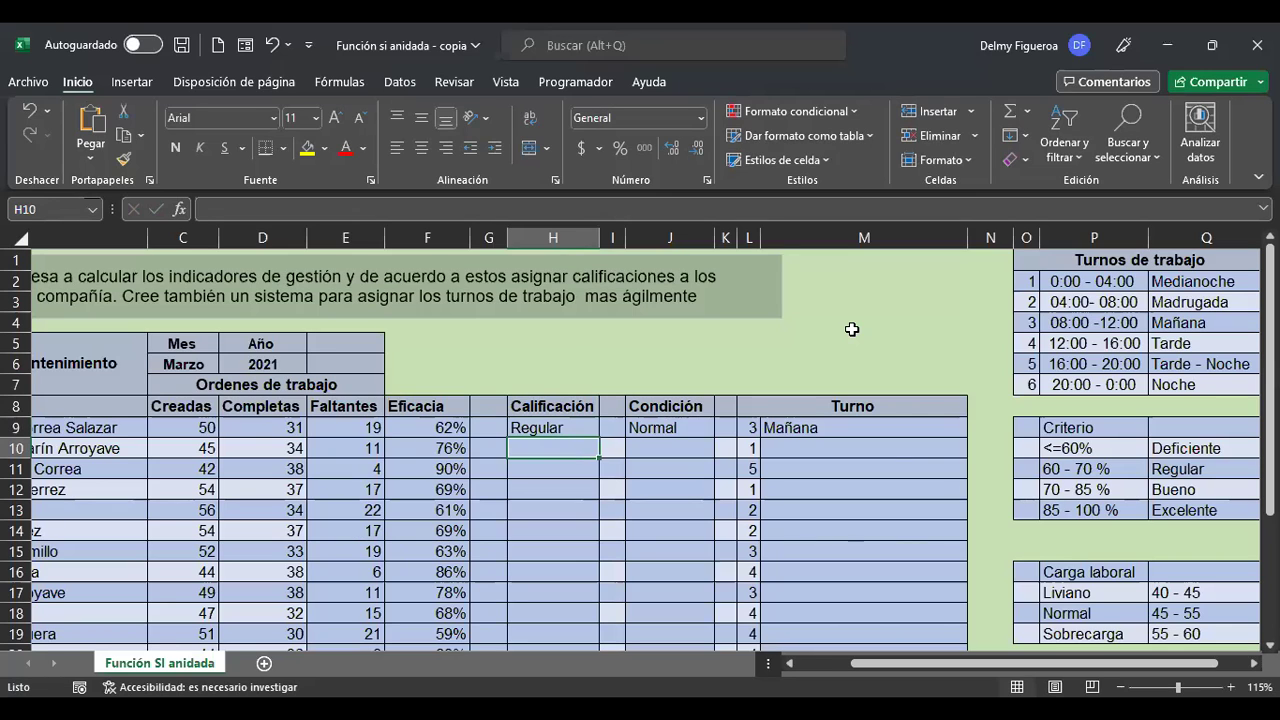
pyautogui.write('+')
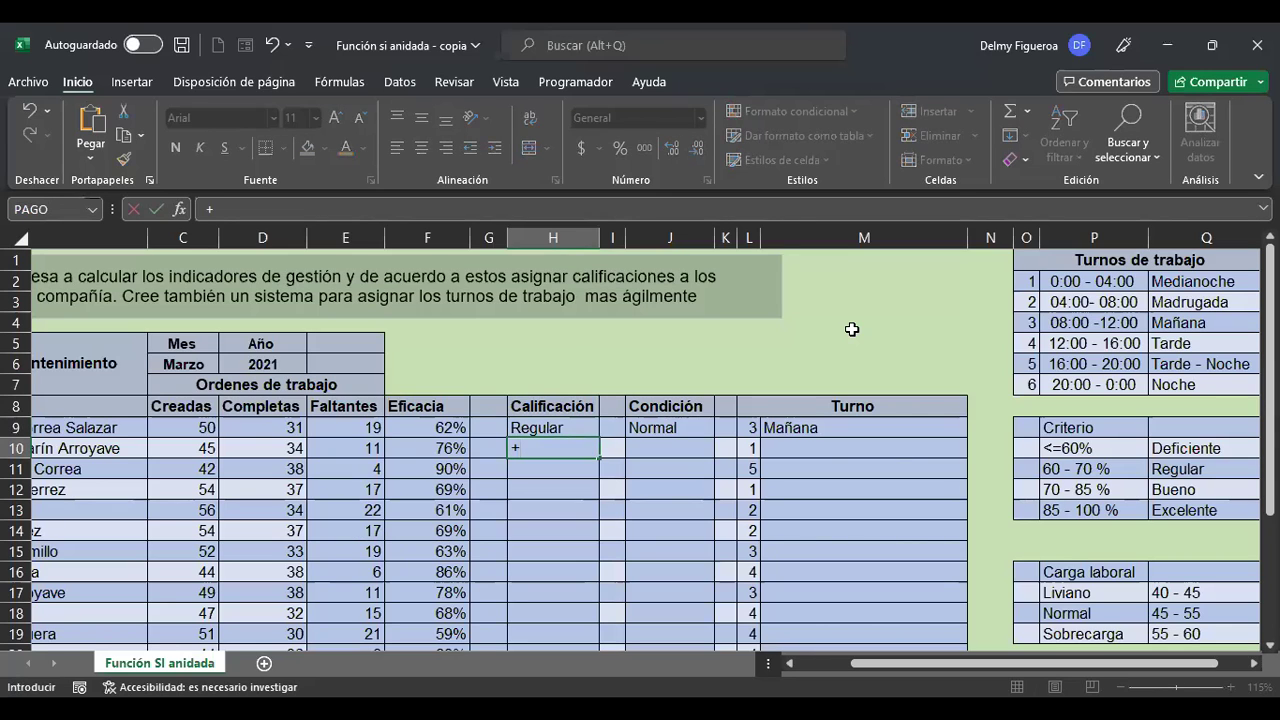
pyautogui.write('si')
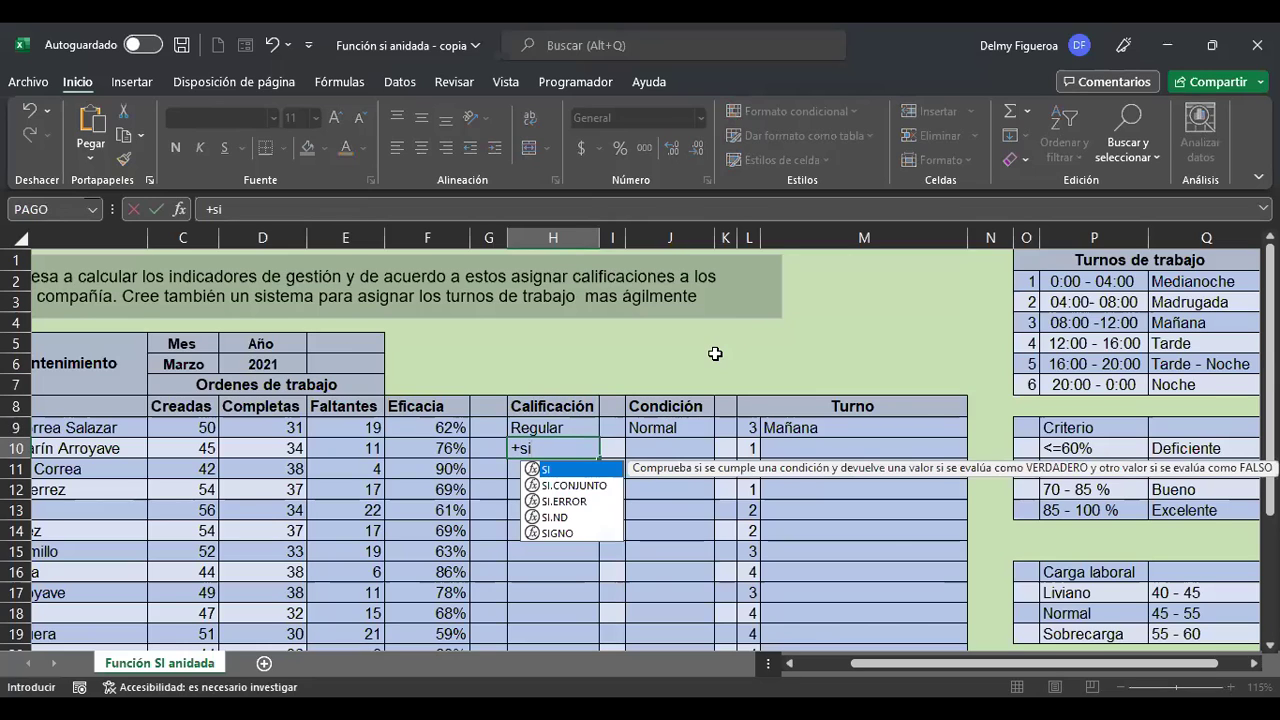
pyautogui.write('(')
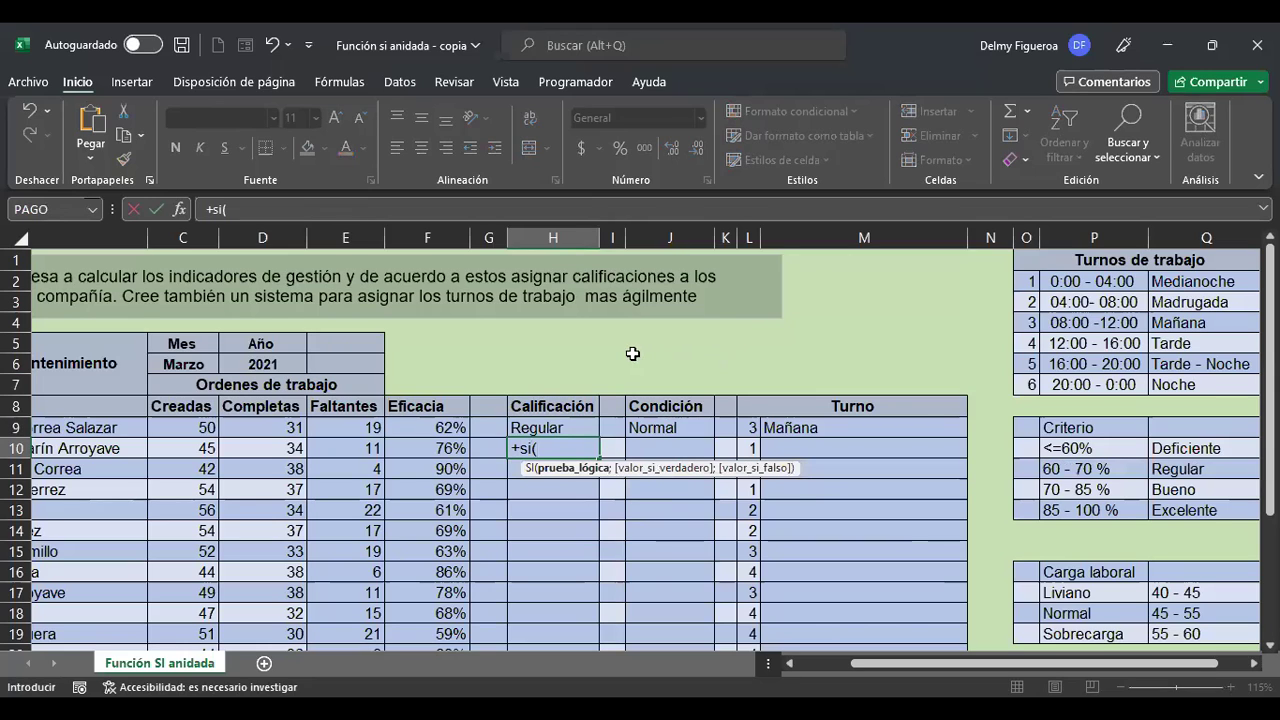
pyautogui.click(426, 444)
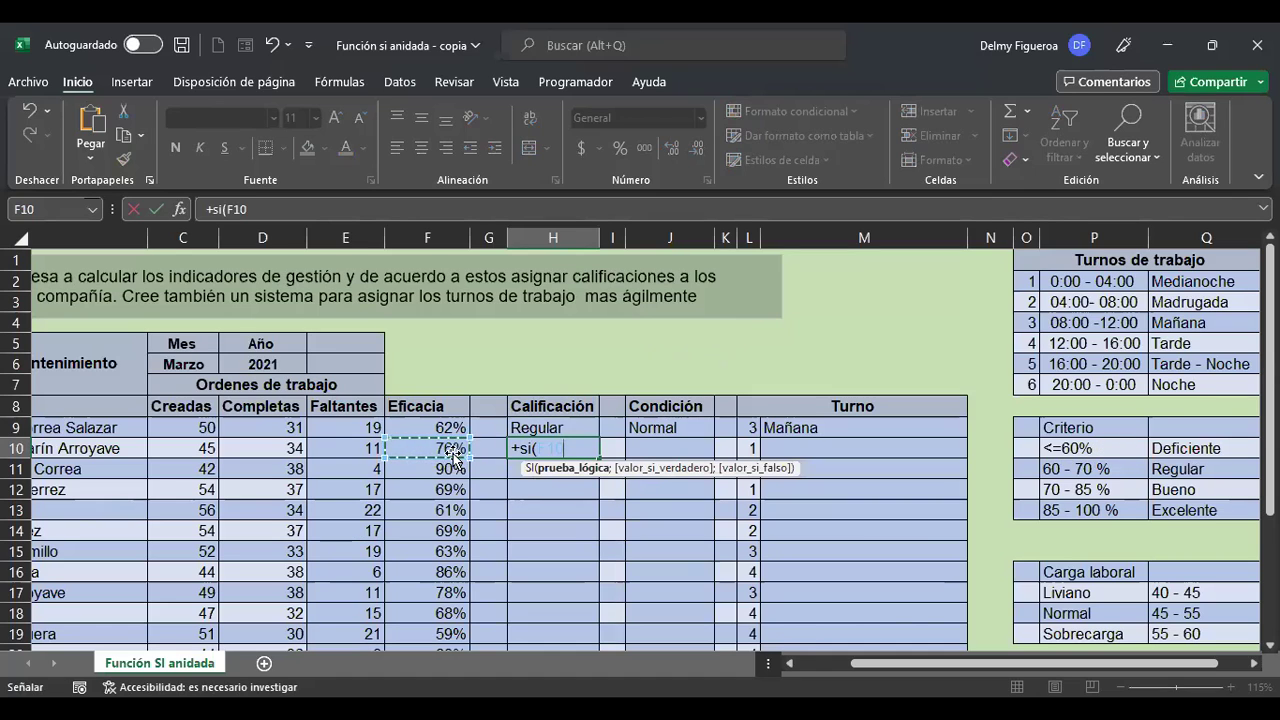
pyautogui.write('<')
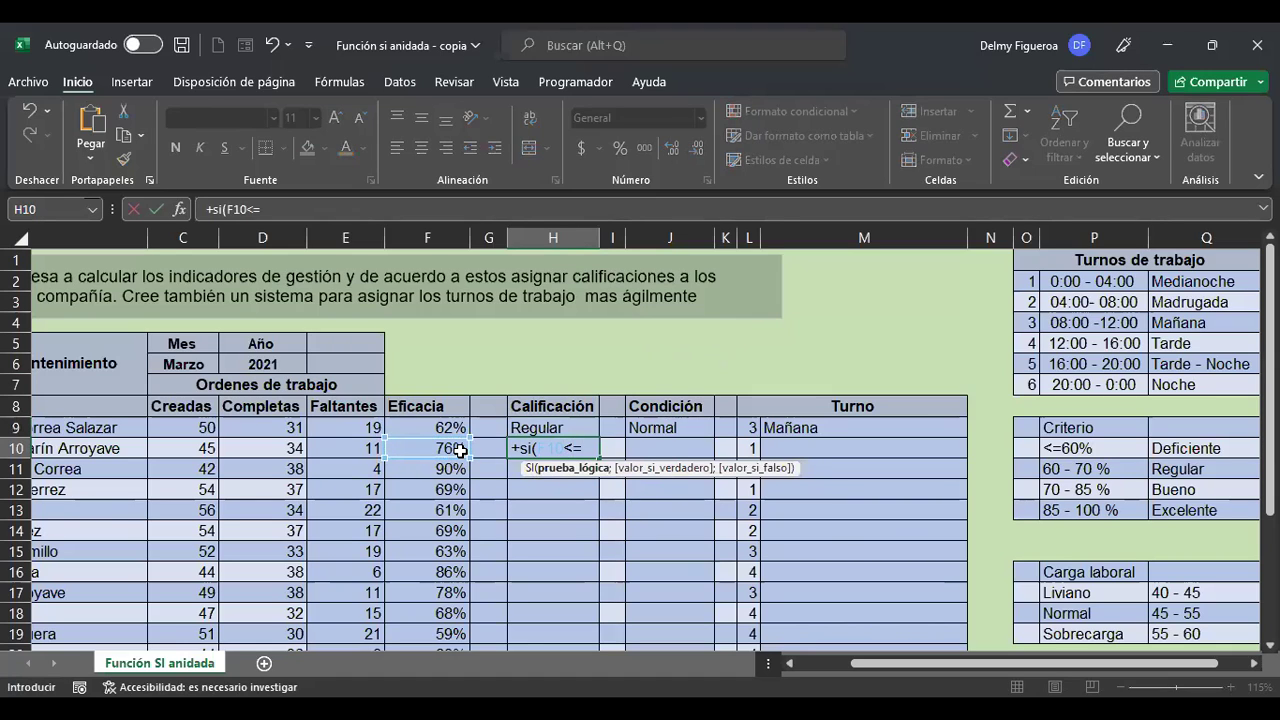
pyautogui.write('=60%')
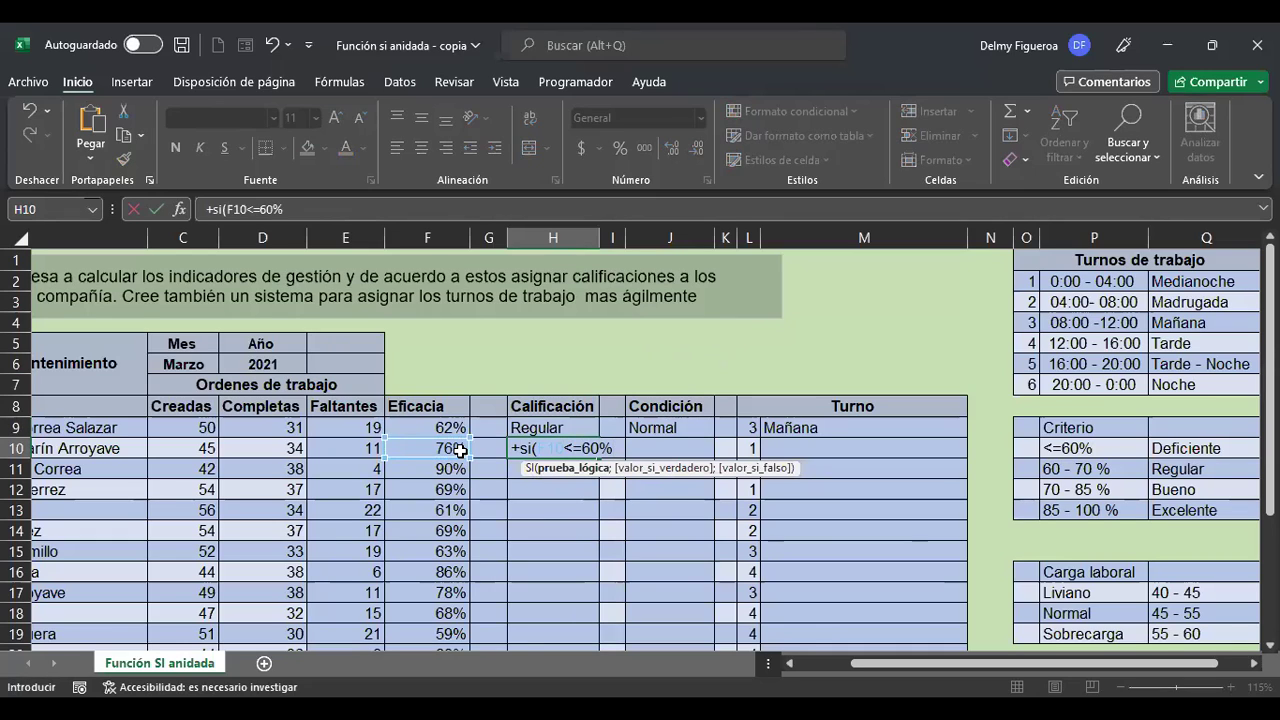
pyautogui.write(';')
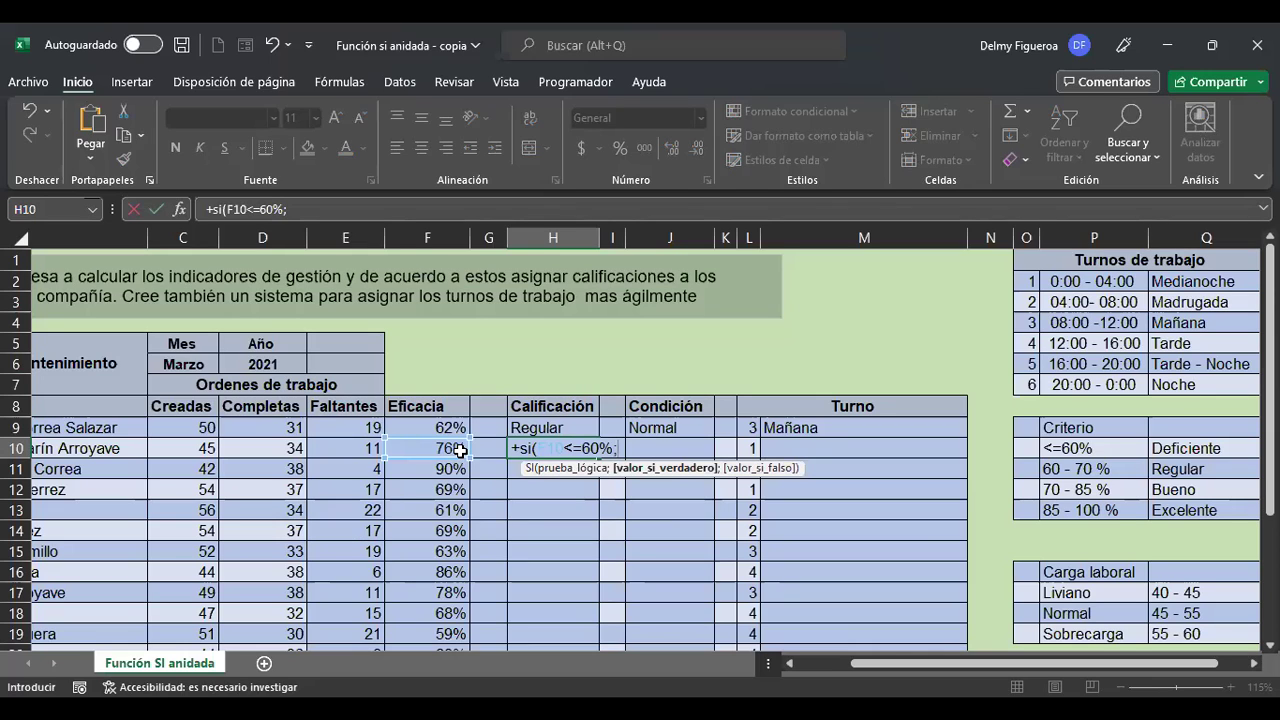
pyautogui.write('"Deficiente')
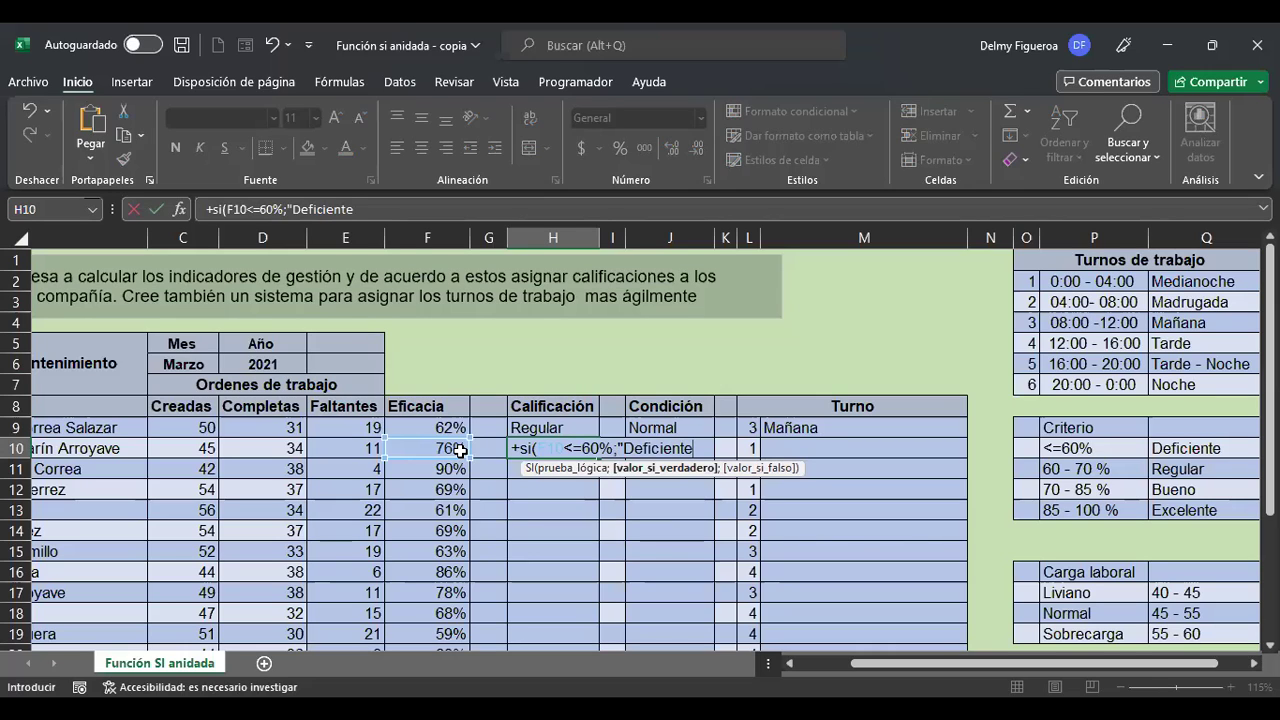
pyautogui.write('"')
pyautogui.write(';')
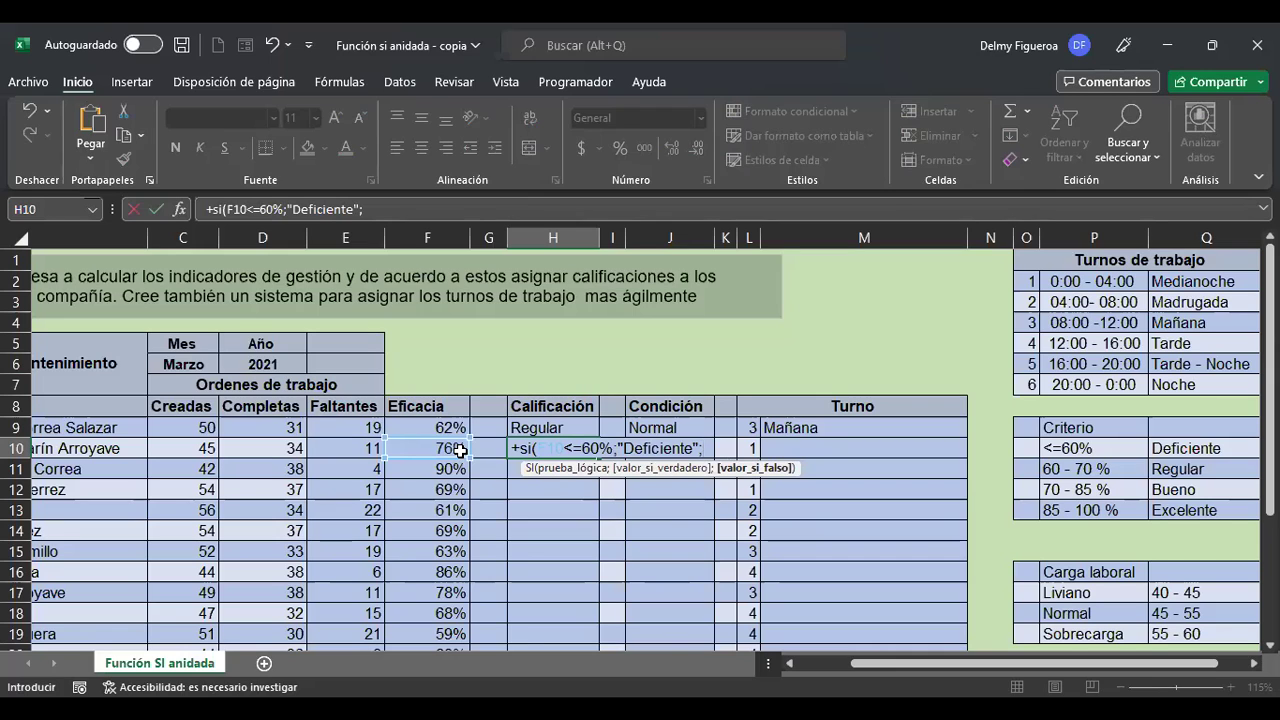
# Step: Nest a second SI condition in the H10 formula that returns "Regular" when F10<=70%
pyautogui.write('si')
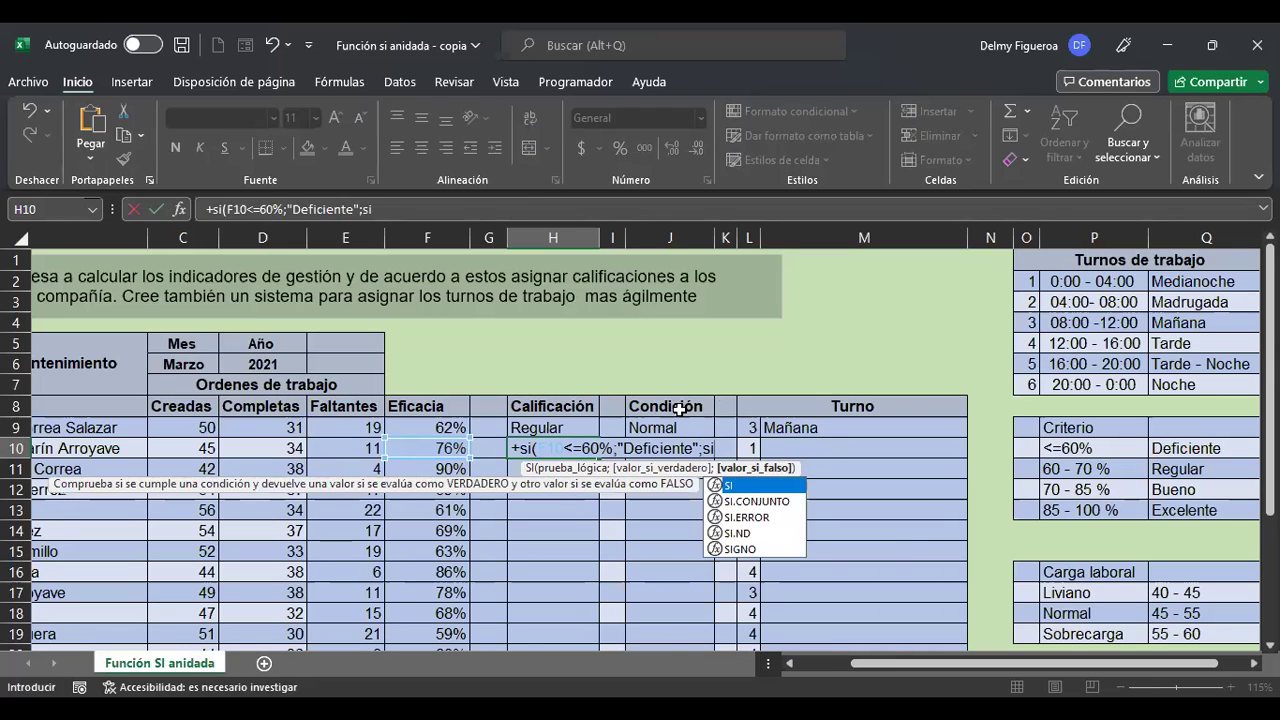
pyautogui.doubleClick(729, 487)
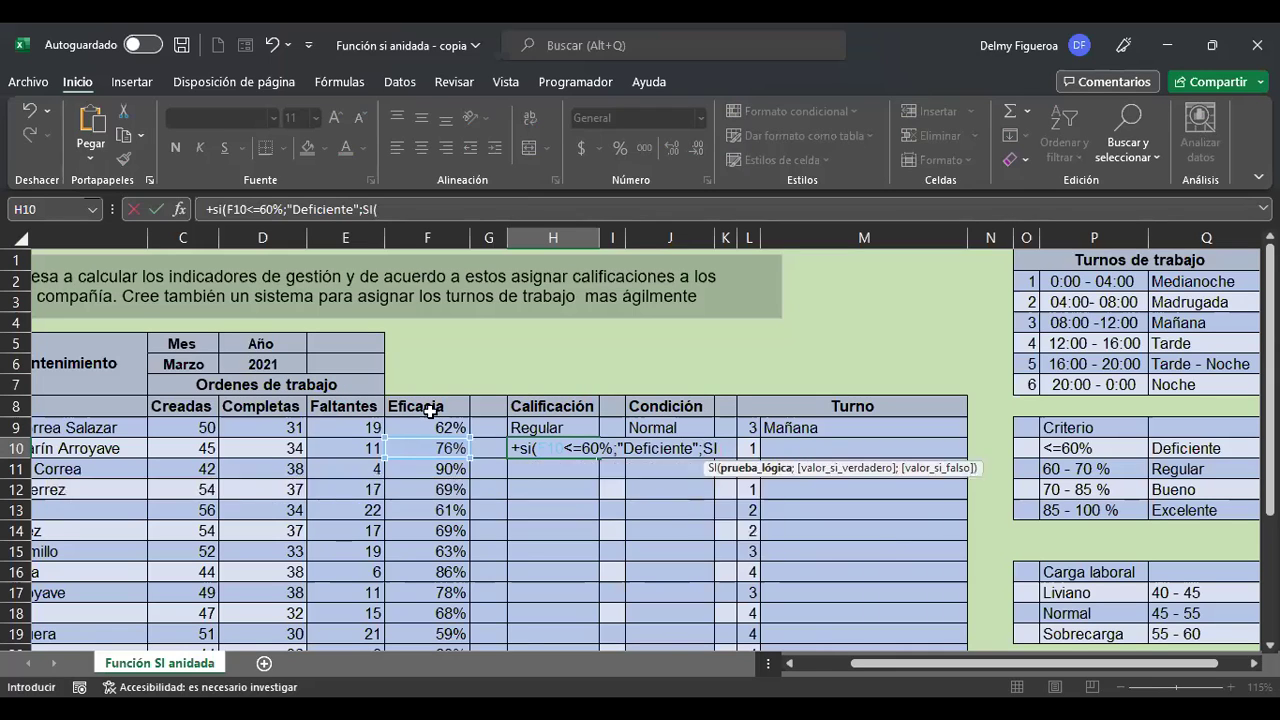
pyautogui.click(423, 449)
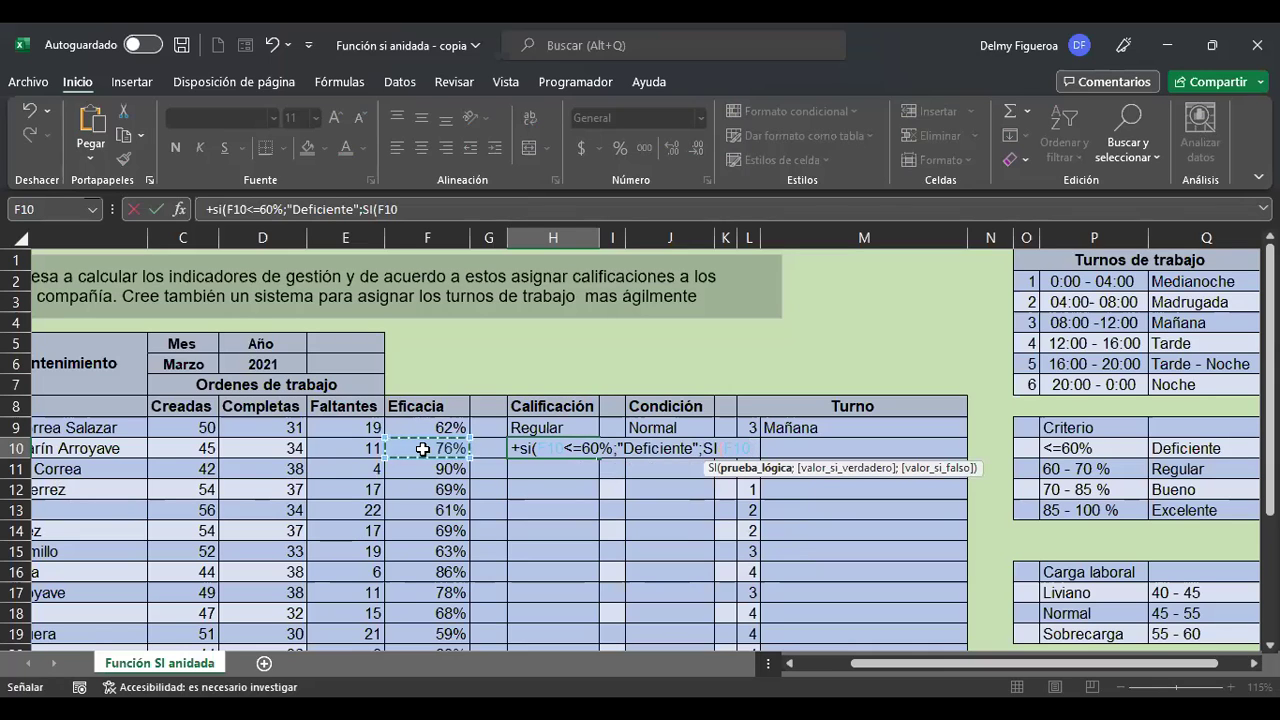
pyautogui.write('<')
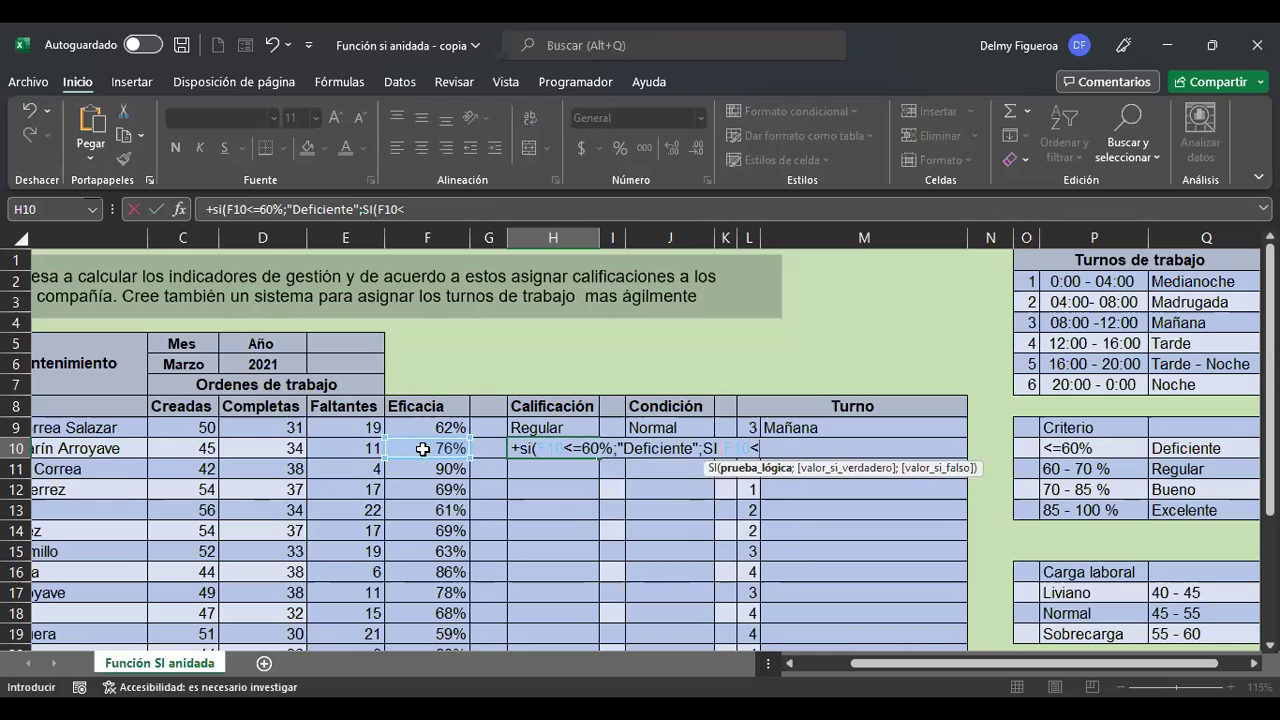
pyautogui.write('=70%')
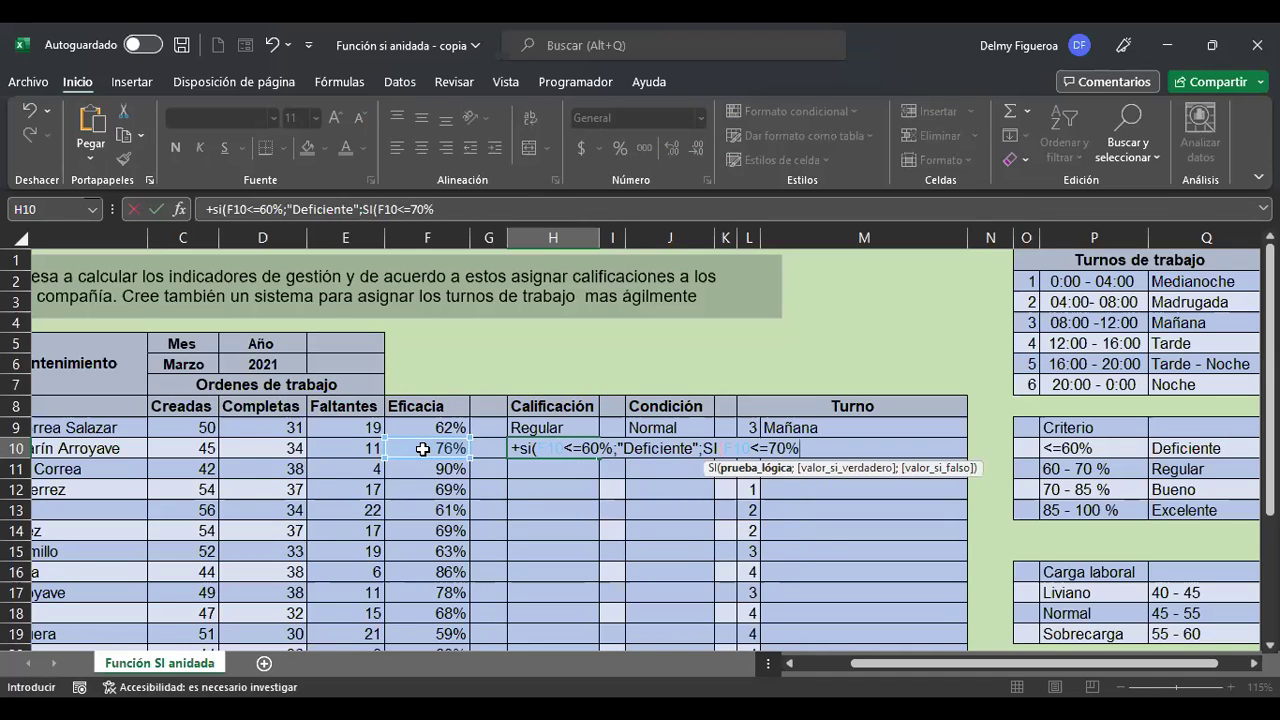
pyautogui.write(';')
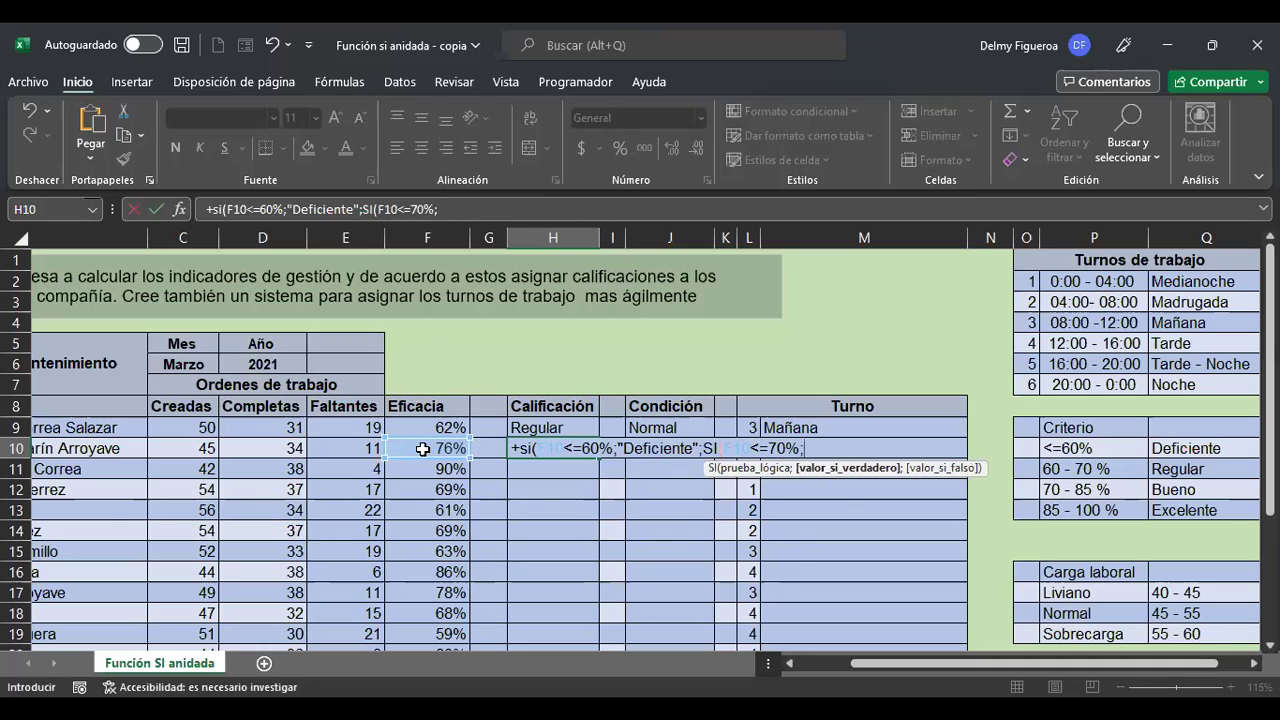
pyautogui.write('"Regular"')
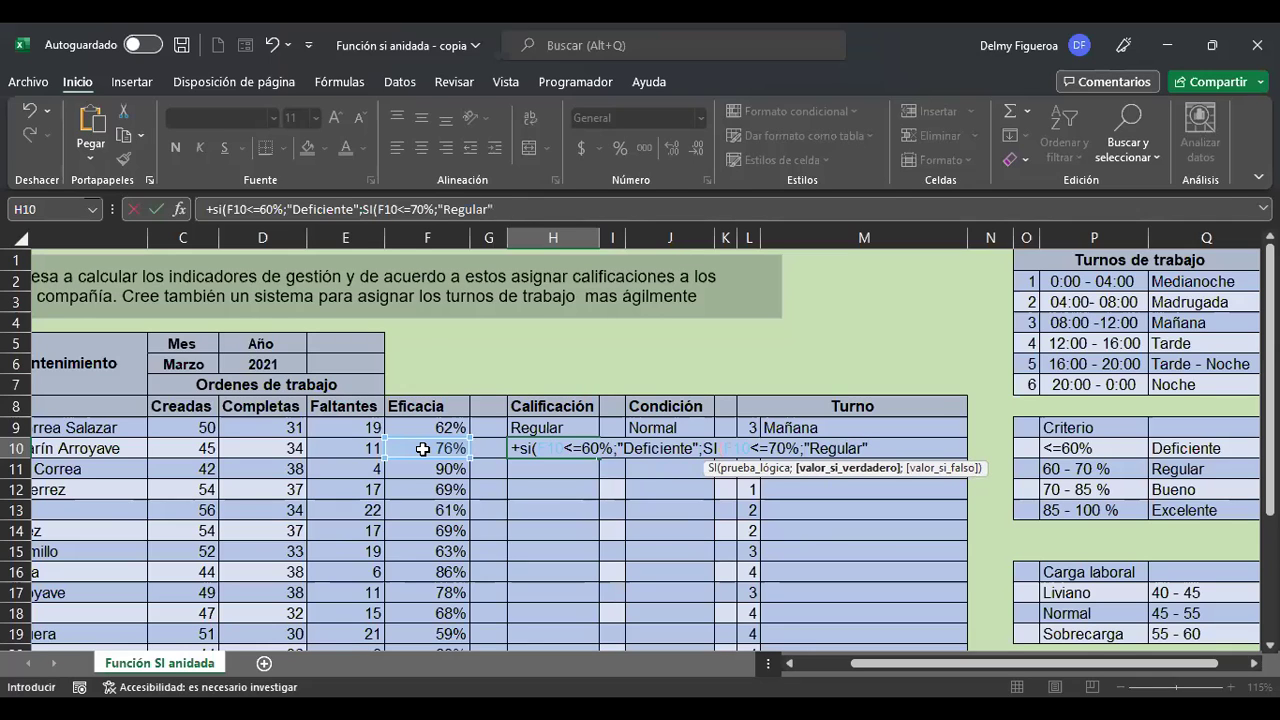
pyautogui.click(421, 449)
pyautogui.press('Return')
pyautogui.press('Escape')
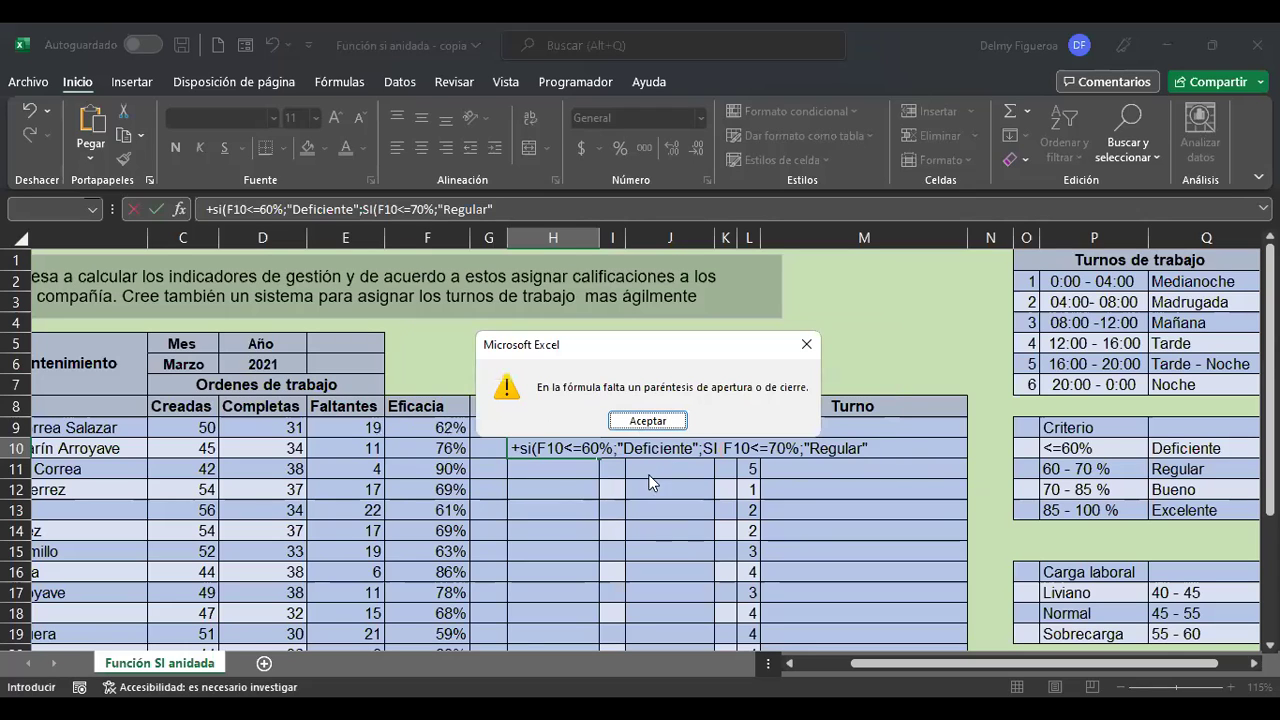
pyautogui.press('Return')
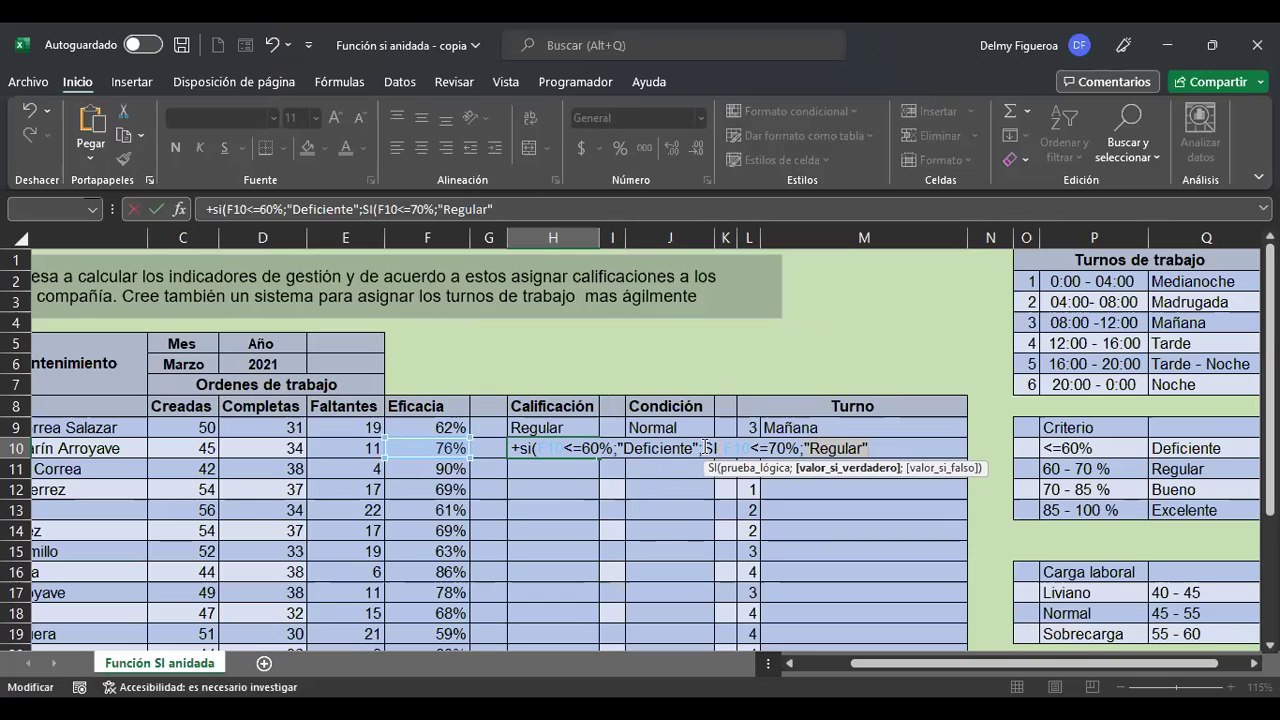
# Step: Put the 70% SI condition on its own line in the H10 formula, add the separator after "Regular", and start a third line
pyautogui.click(705, 447)
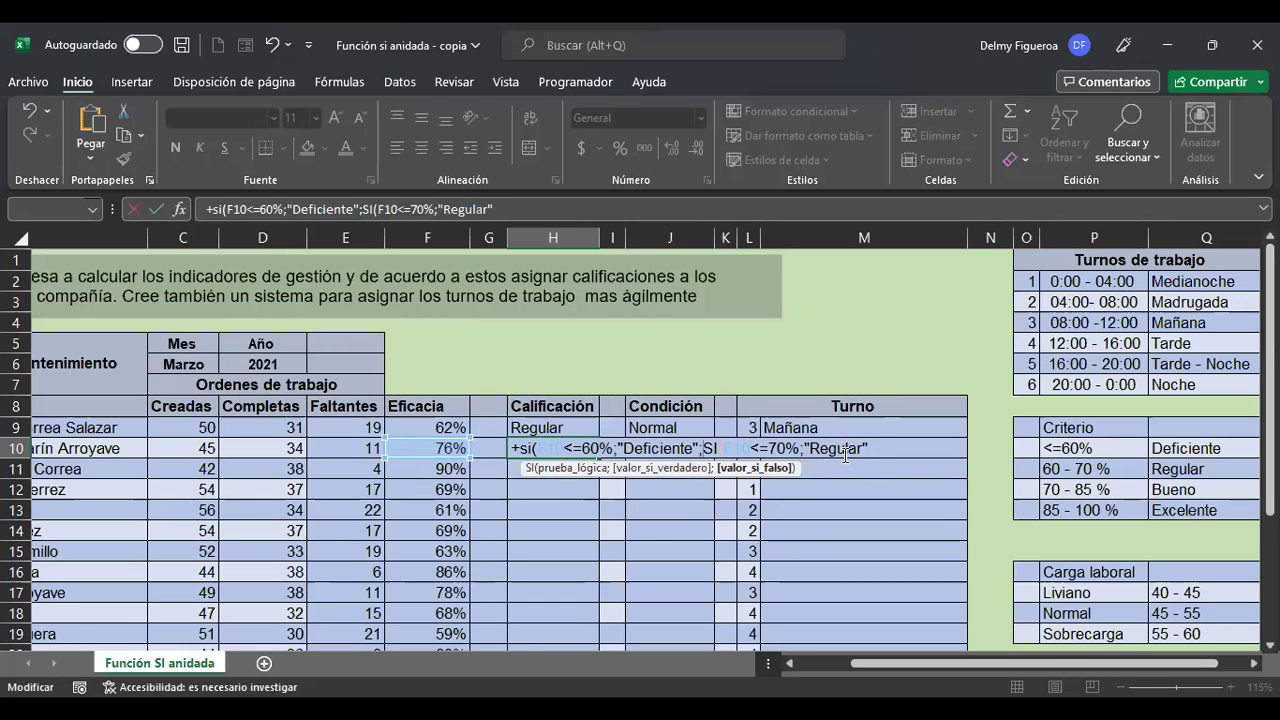
pyautogui.hotkey('alt', 'Return')
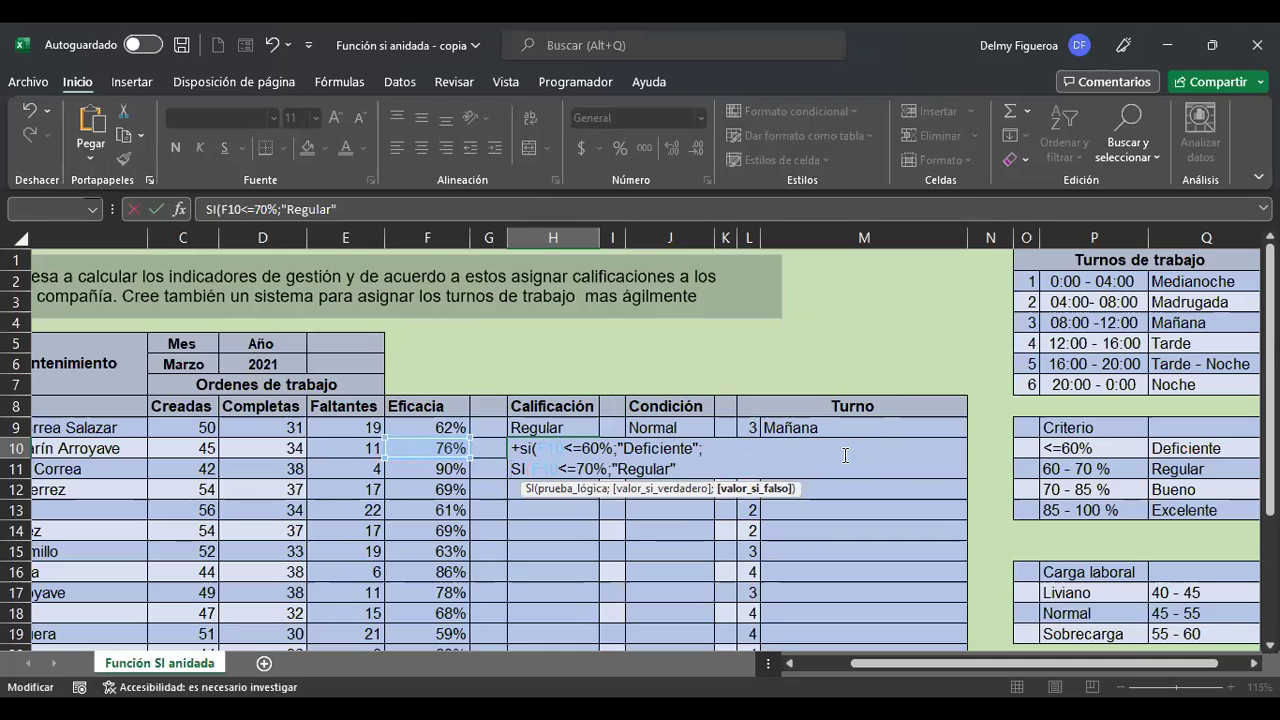
pyautogui.press('End')
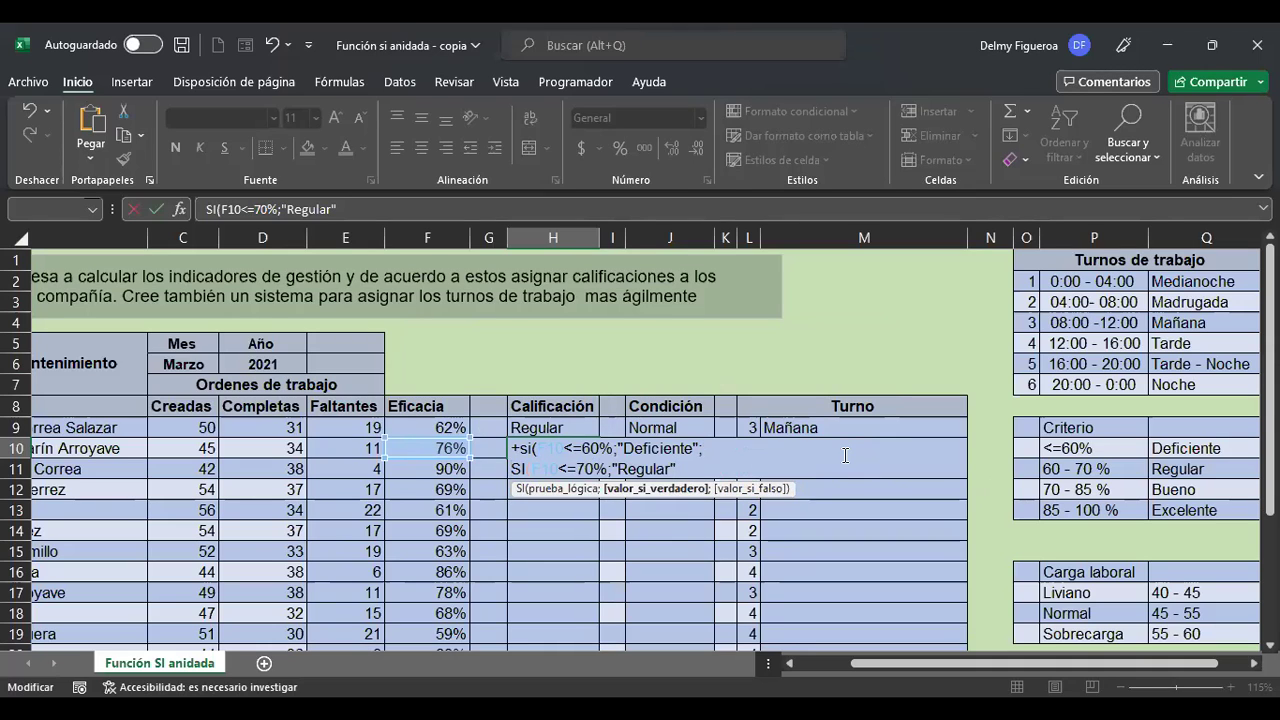
pyautogui.write(';')
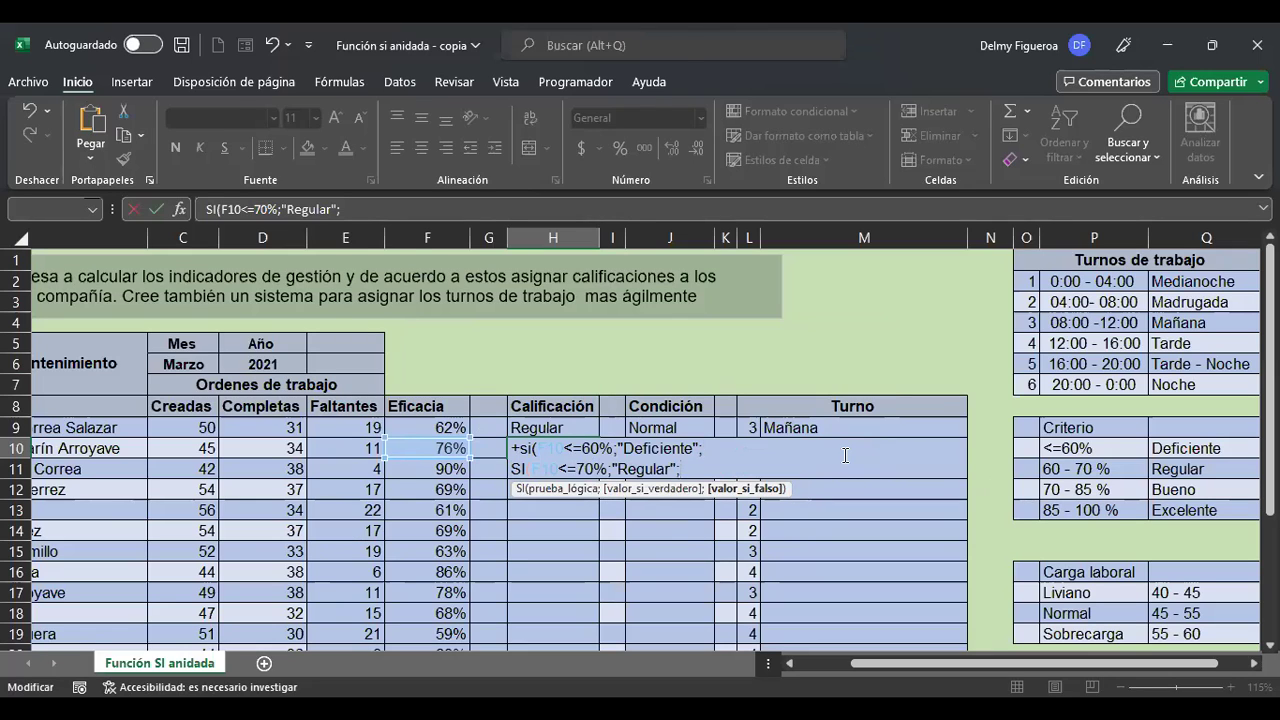
pyautogui.press('alt')
pyautogui.press('alt')
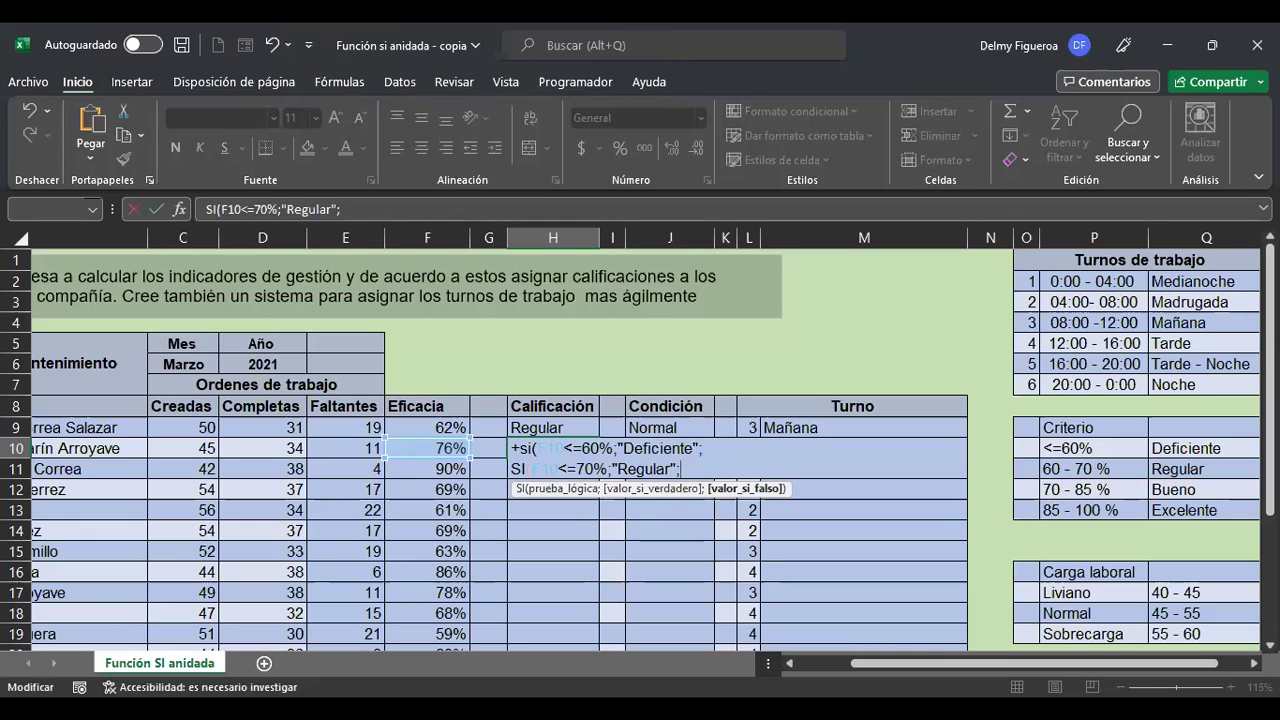
pyautogui.hotkey('alt', 'Return')
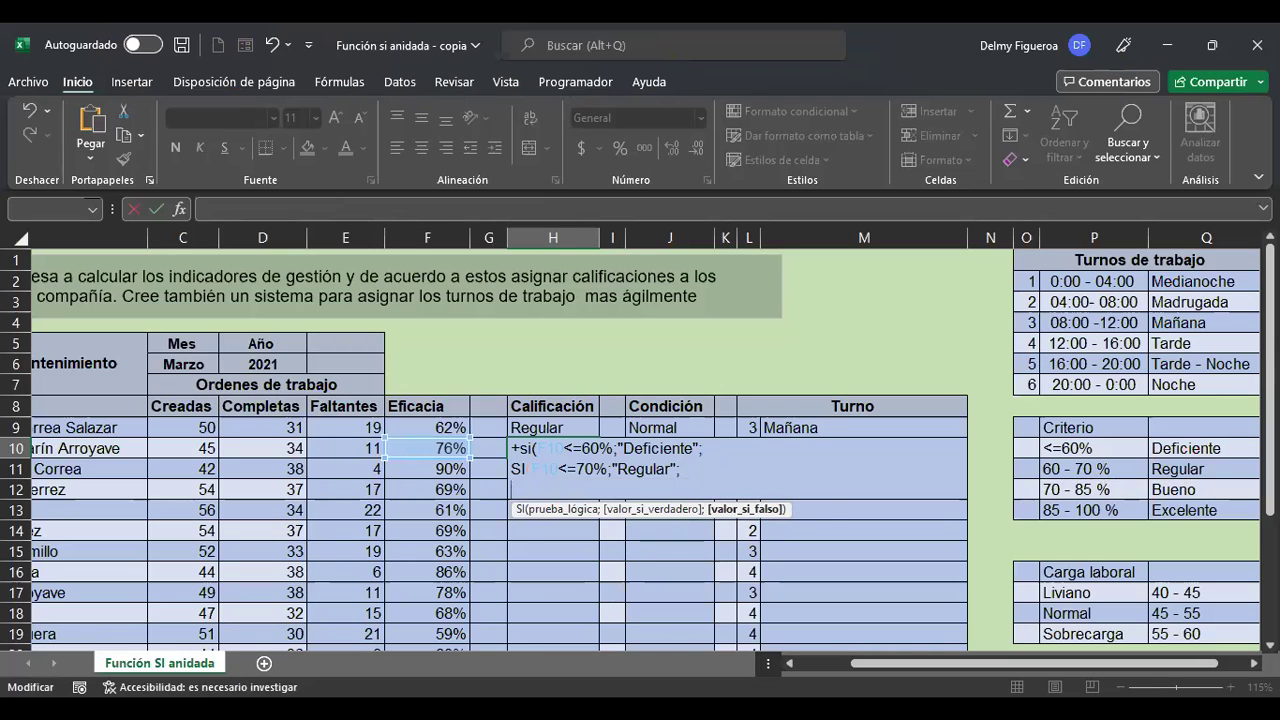
# Step: Nest a third SI condition in the H10 formula that returns "Bueno" when F10<=85%
pyautogui.write('si')
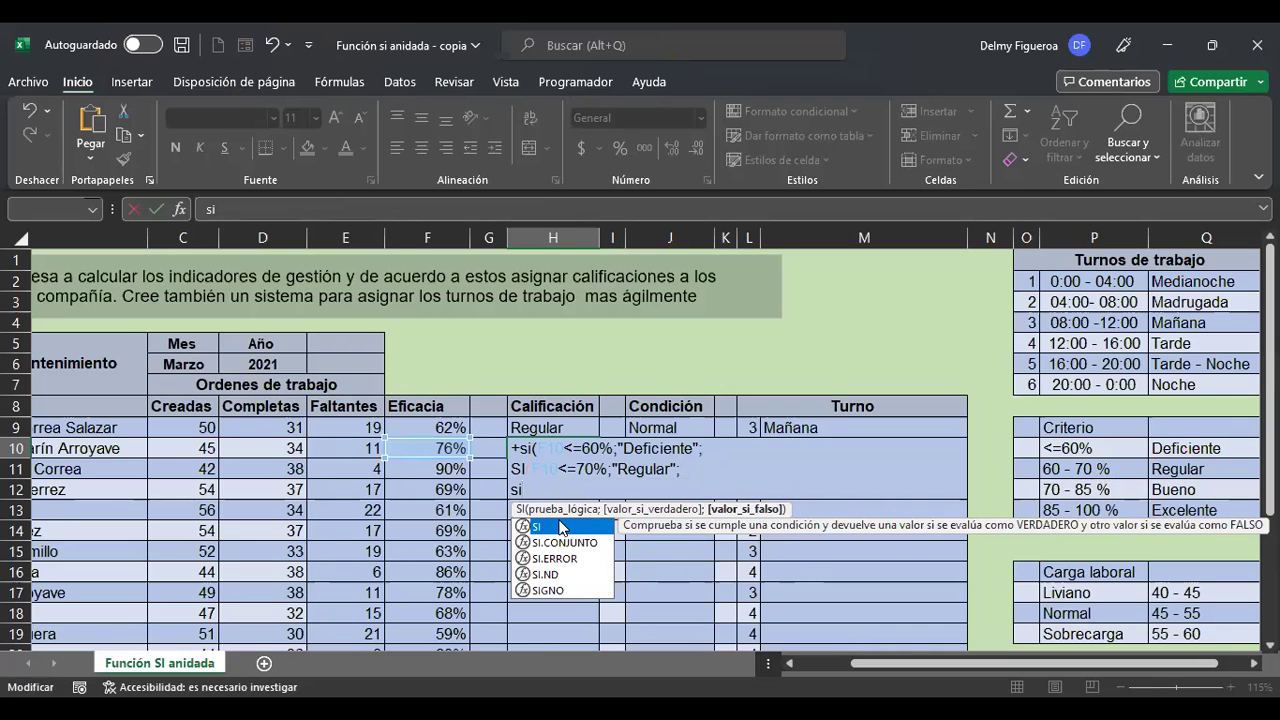
pyautogui.doubleClick(560, 527)
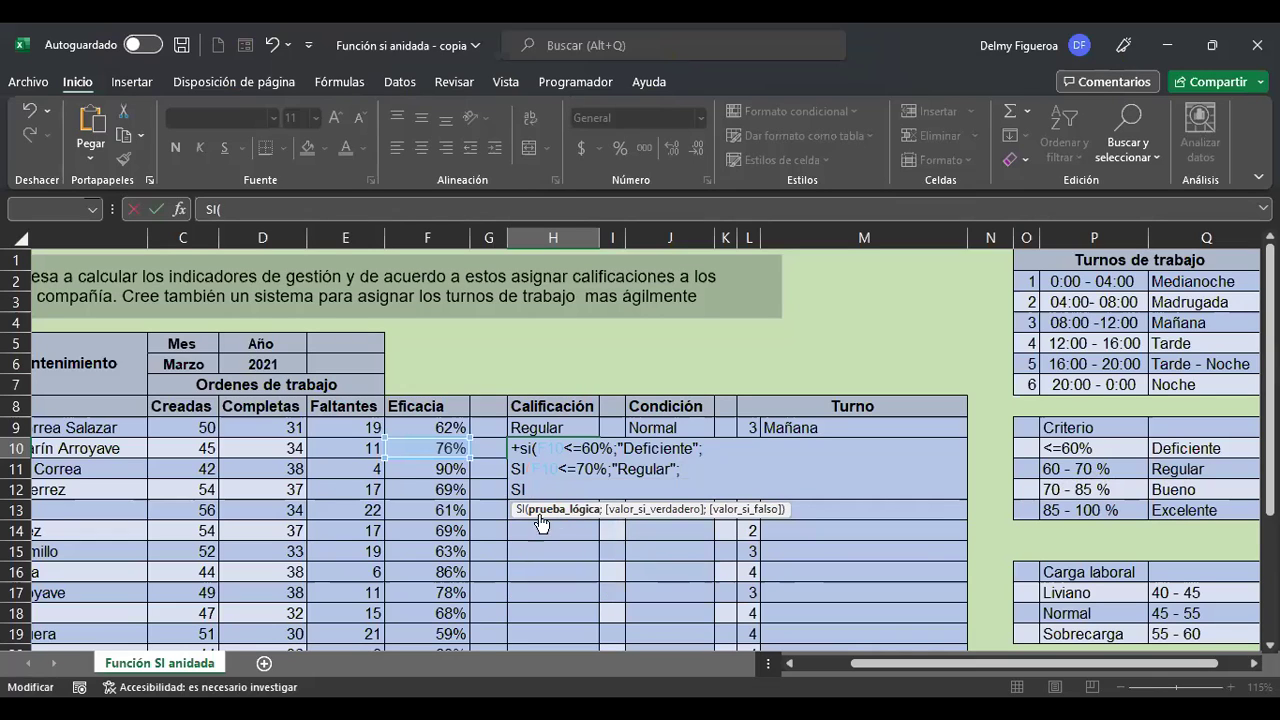
pyautogui.click(419, 449)
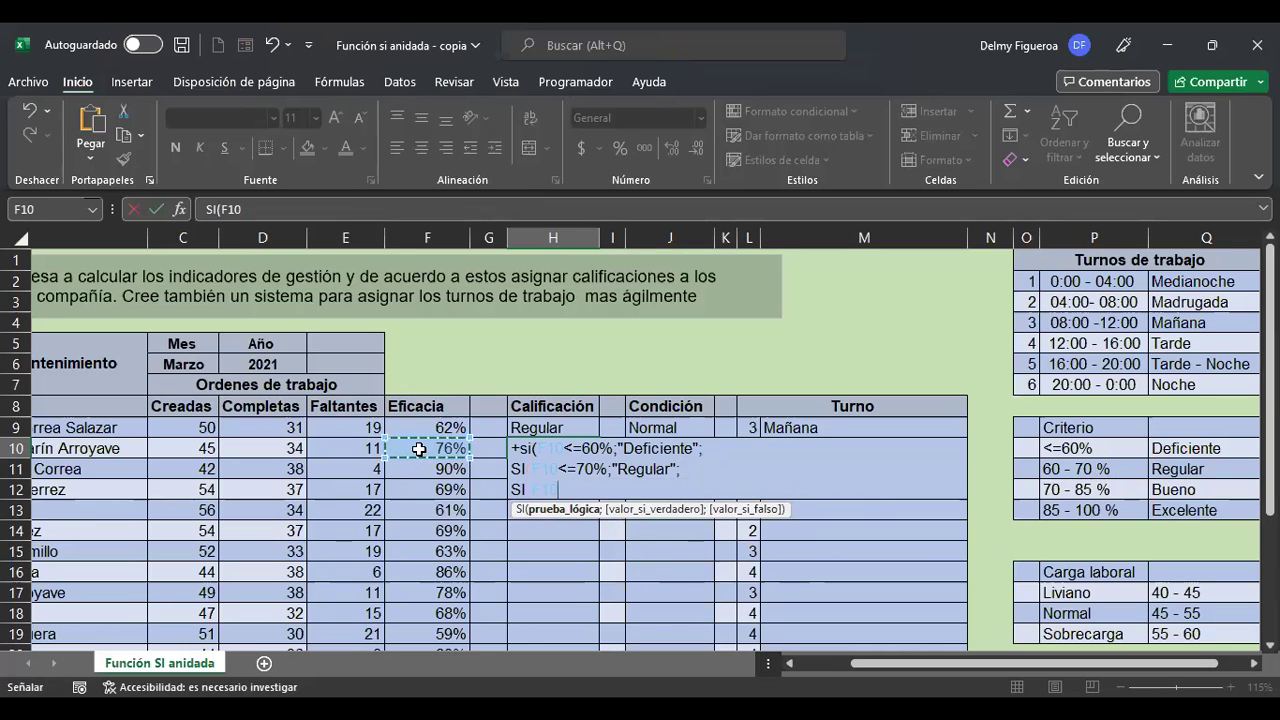
pyautogui.write('>')
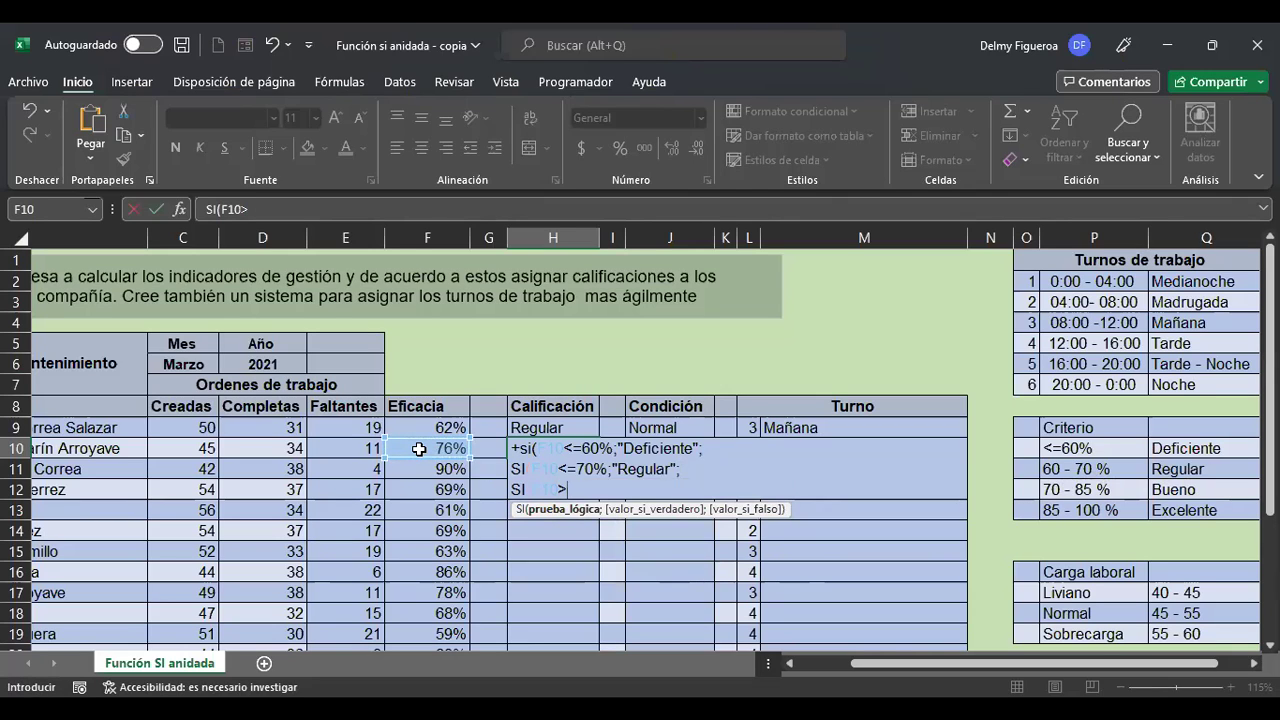
pyautogui.press('BackSpace')
pyautogui.write('<=85')
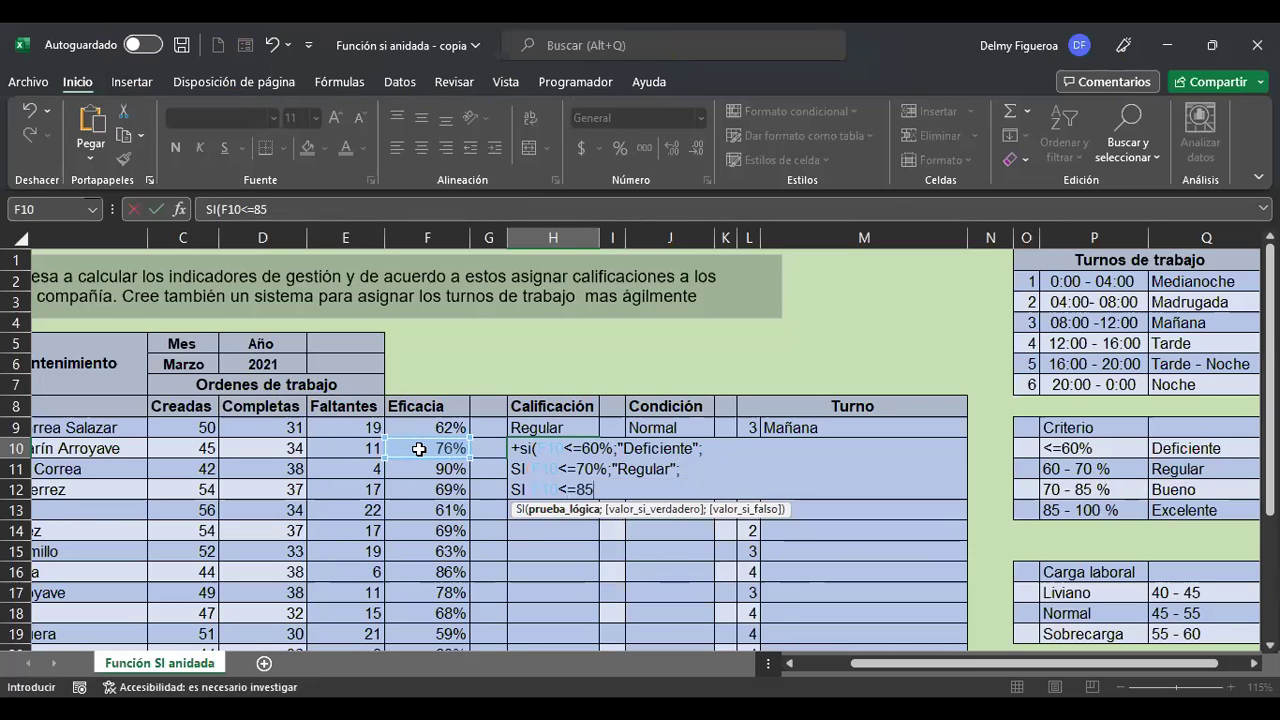
pyautogui.write('%')
pyautogui.write(';"Bueno"')
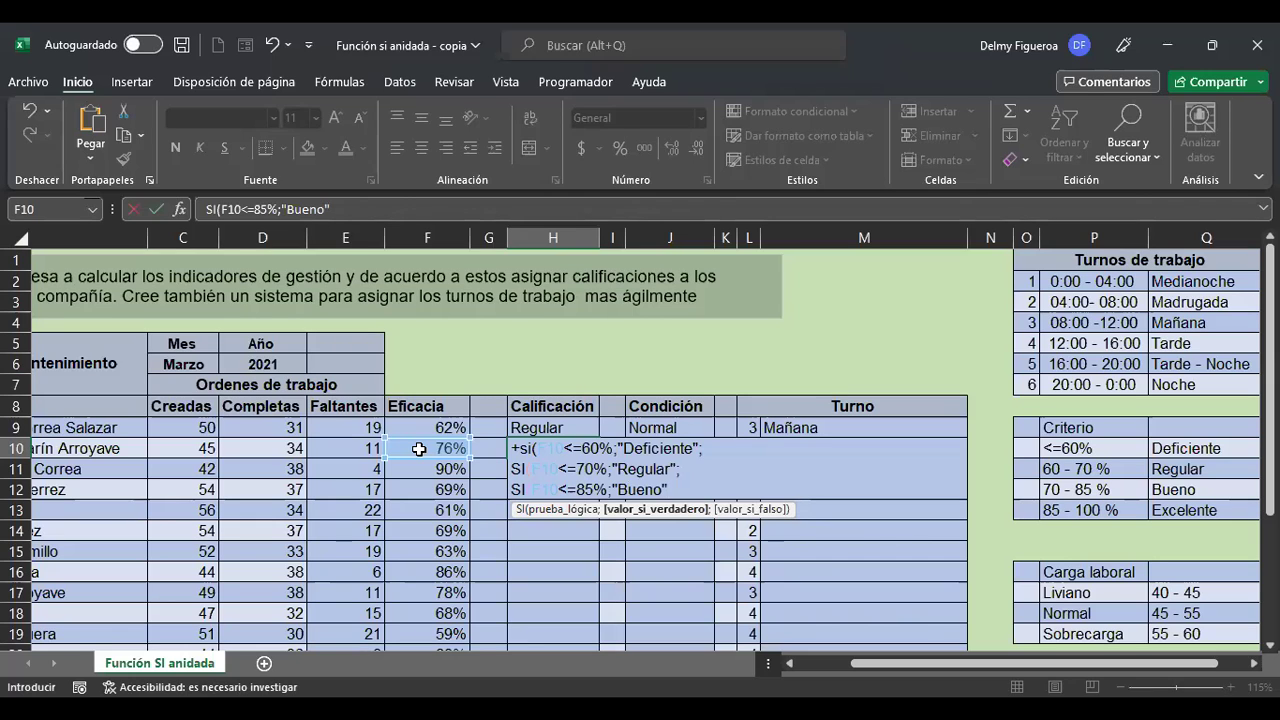
# Step: Add "Excelente" as the final false value in H10, close all three SI functions, and commit the formula
pyautogui.write(';')
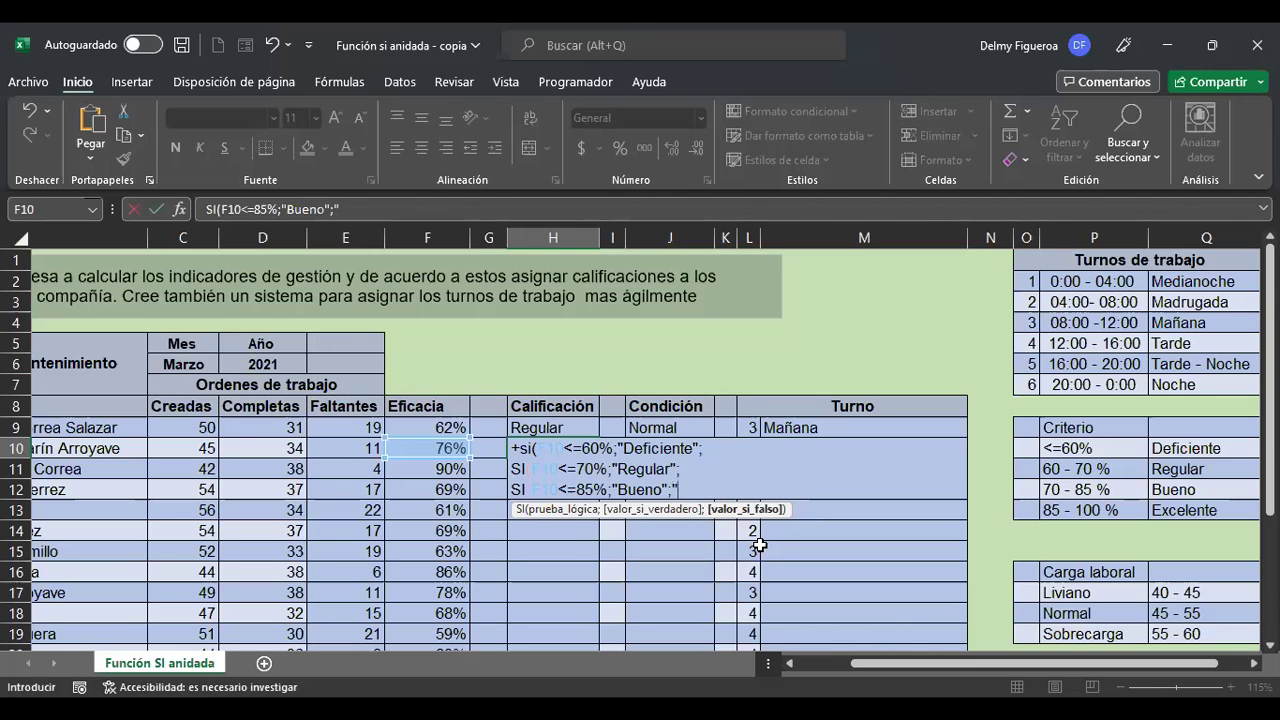
pyautogui.write('Excl')
pyautogui.press('BackSpace')
pyautogui.write('elente"')
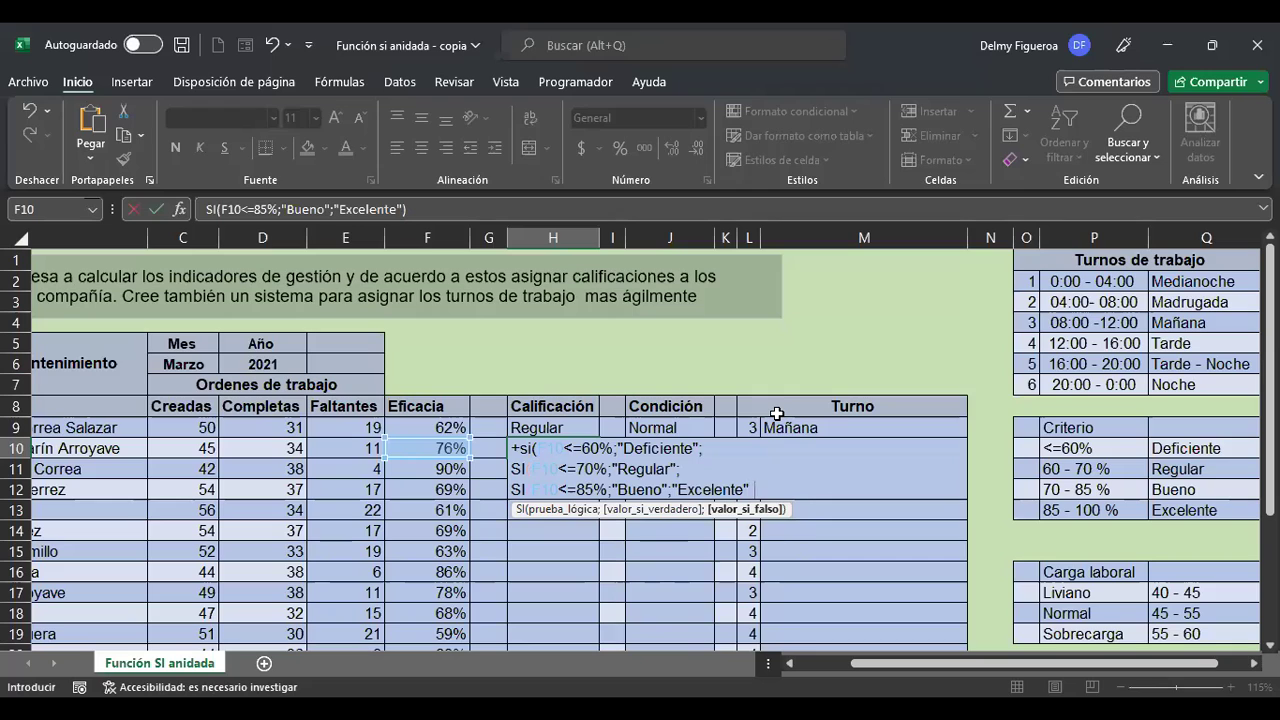
pyautogui.write('))')
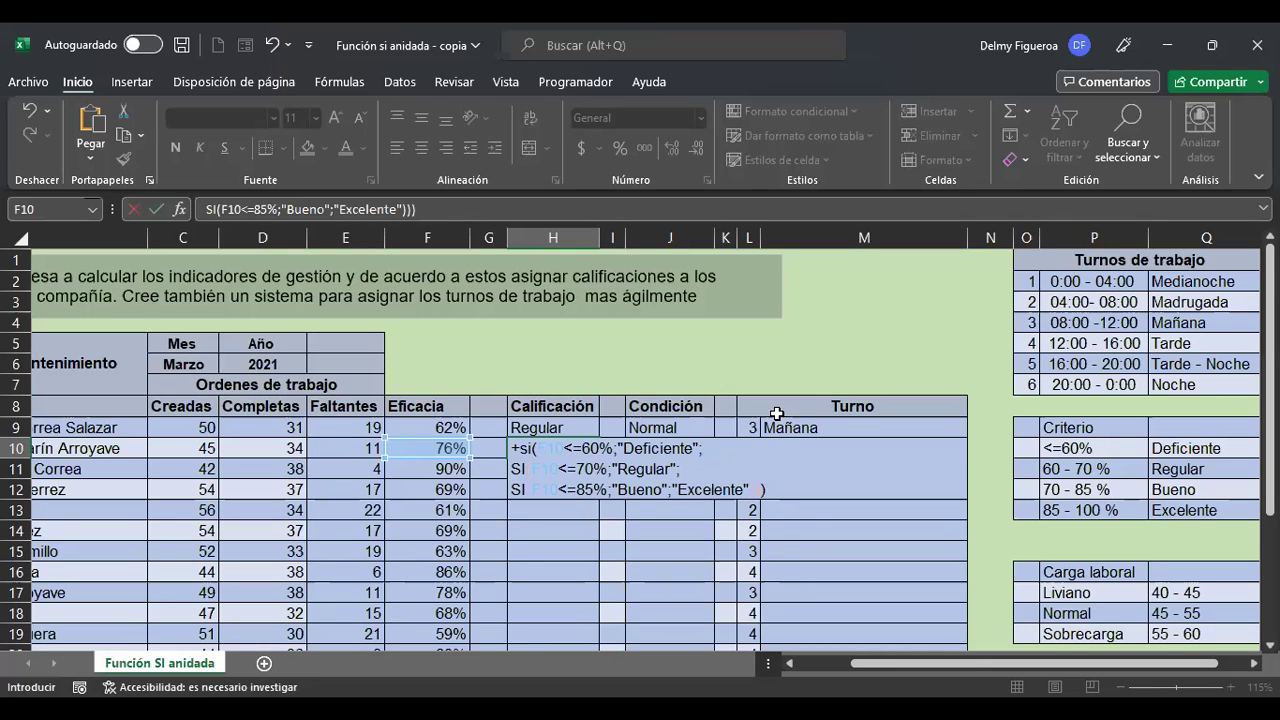
pyautogui.press('Return')
pyautogui.press('Up')
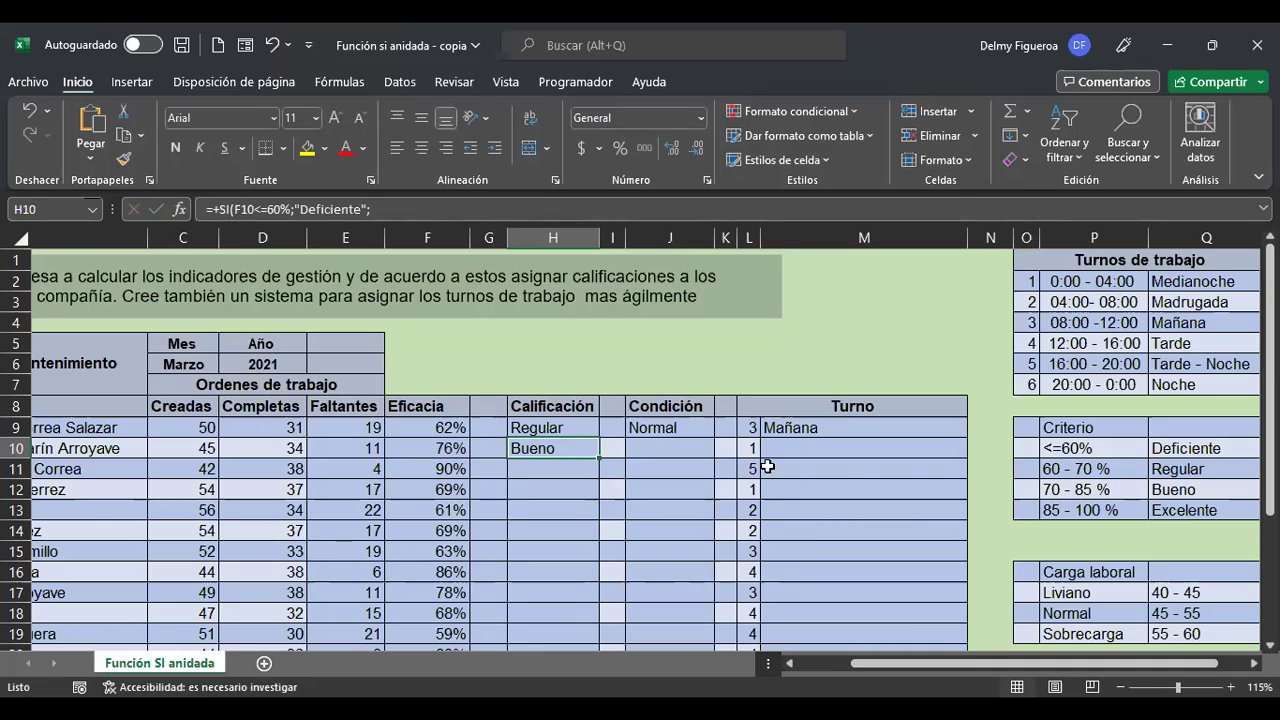
# Step: Copy the H10 rating formula down one row at a time to H12, checking the ratings against the Criterio table and Eficacia values
pyautogui.moveTo(604, 456); pyautogui.dragTo(572, 476)
pyautogui.click(572, 470)
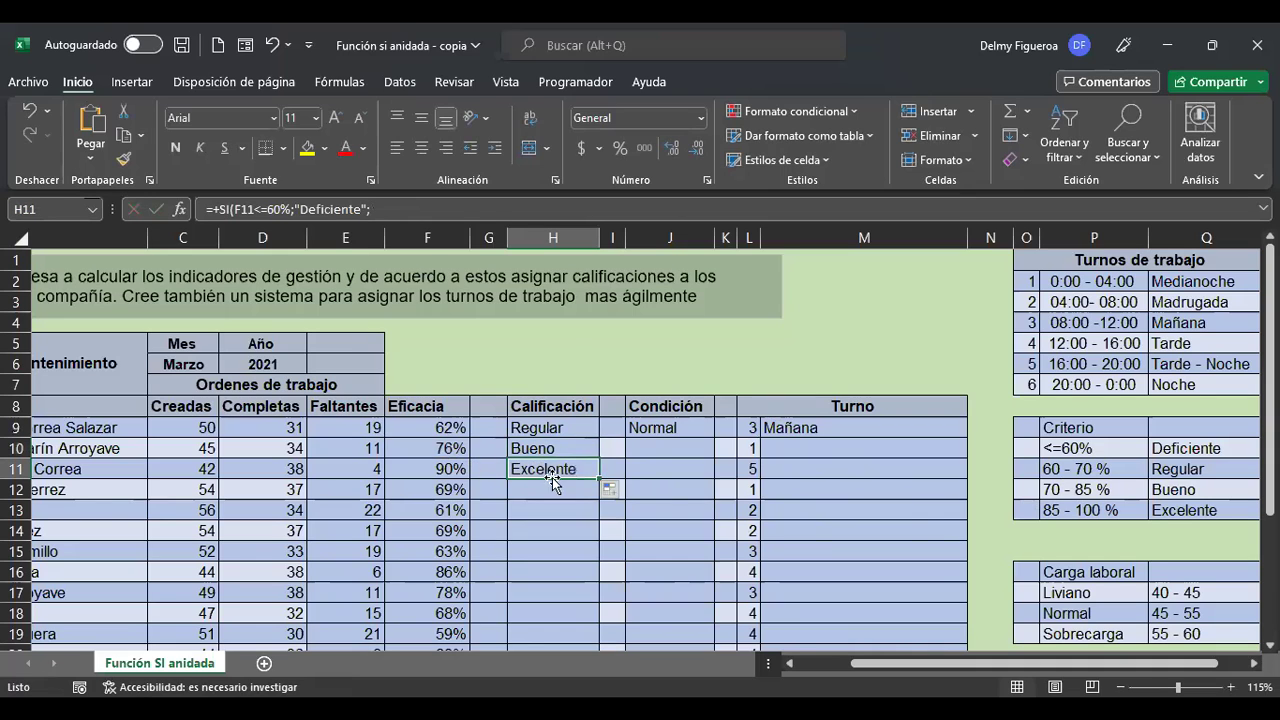
pyautogui.click(1085, 510)
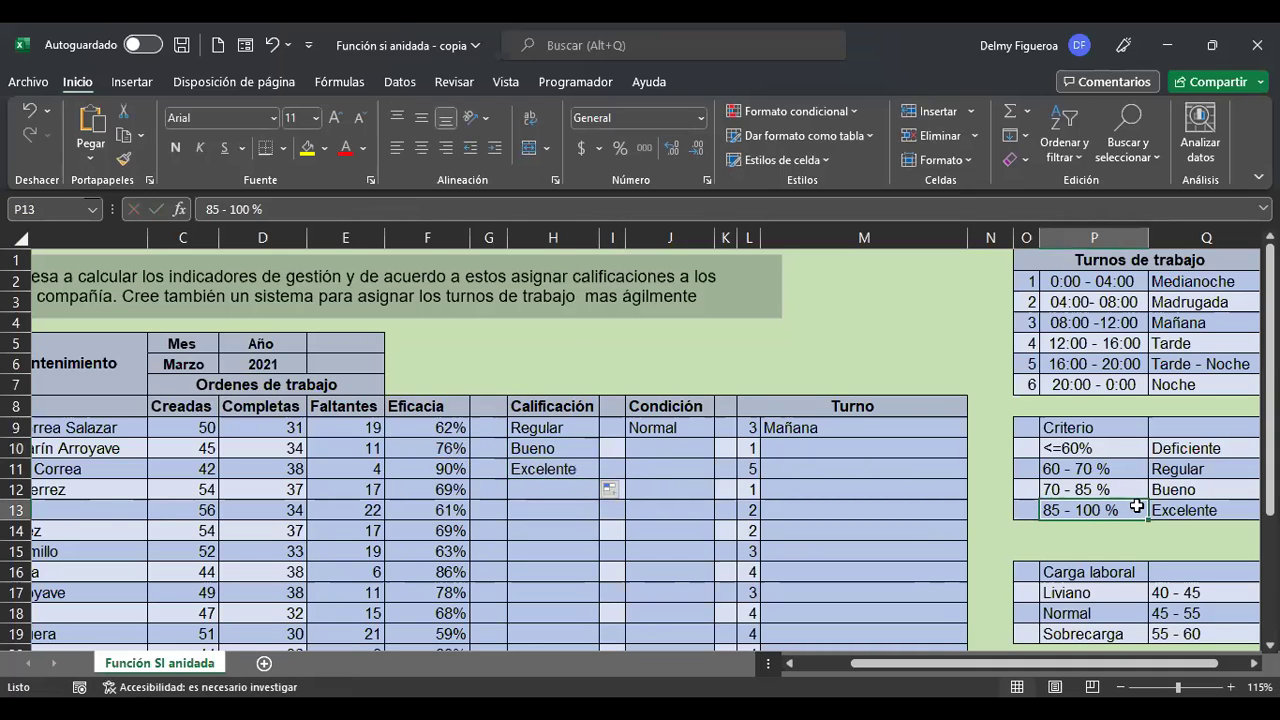
pyautogui.click(1187, 510)
pyautogui.click(571, 470)
pyautogui.moveTo(600, 479); pyautogui.dragTo(521, 491)
pyautogui.click(437, 490)
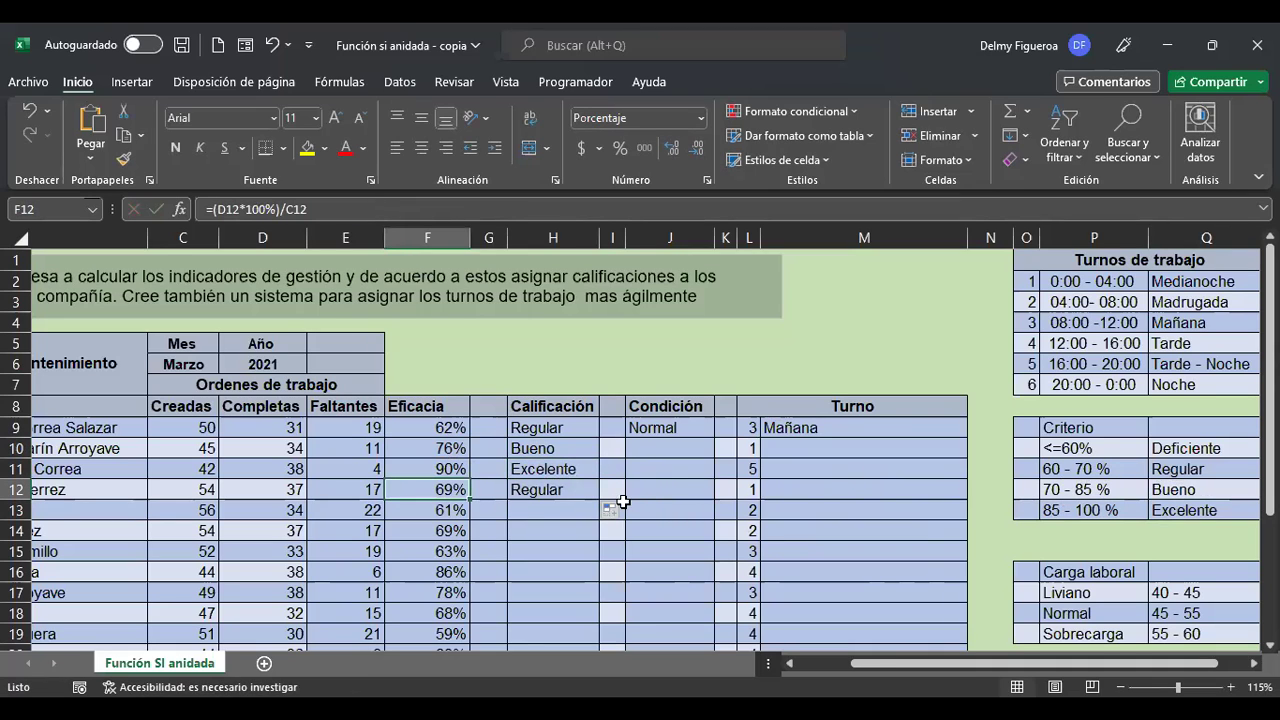
# Step: Fill the Calificación formula from H12 down through H28
pyautogui.click(556, 492)
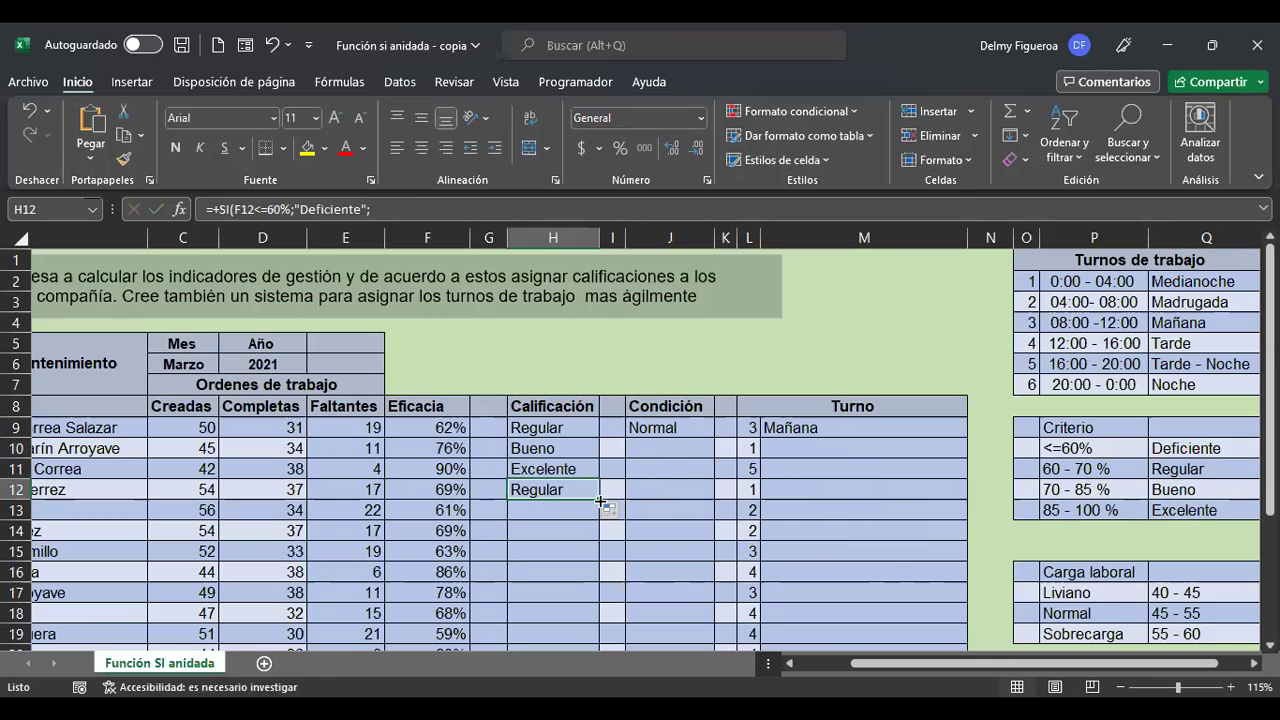
pyautogui.moveTo(598, 497); pyautogui.dragTo(602, 564)
pyautogui.scroll(-2, 604, 570)
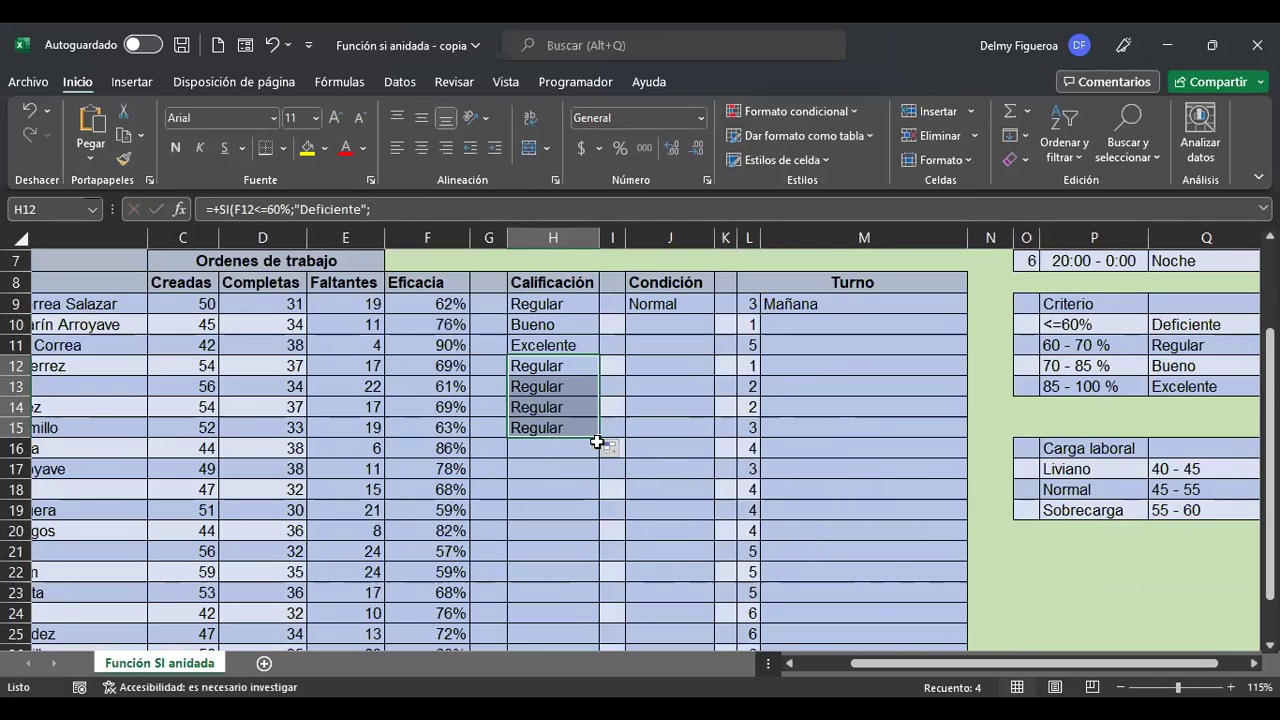
pyautogui.moveTo(598, 441); pyautogui.dragTo(600, 608)
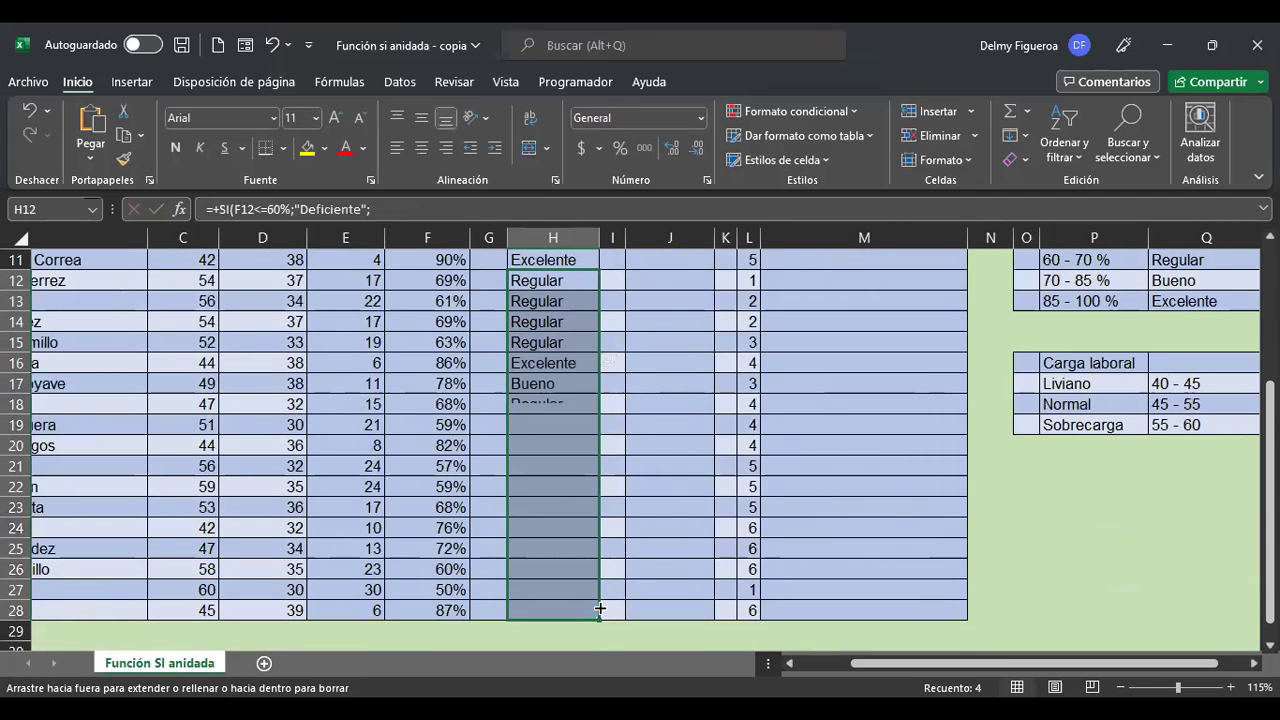
# Step: Check the Eficacia values in F28 and F27 against their assigned ratings and the Criterio table
pyautogui.click(438, 607)
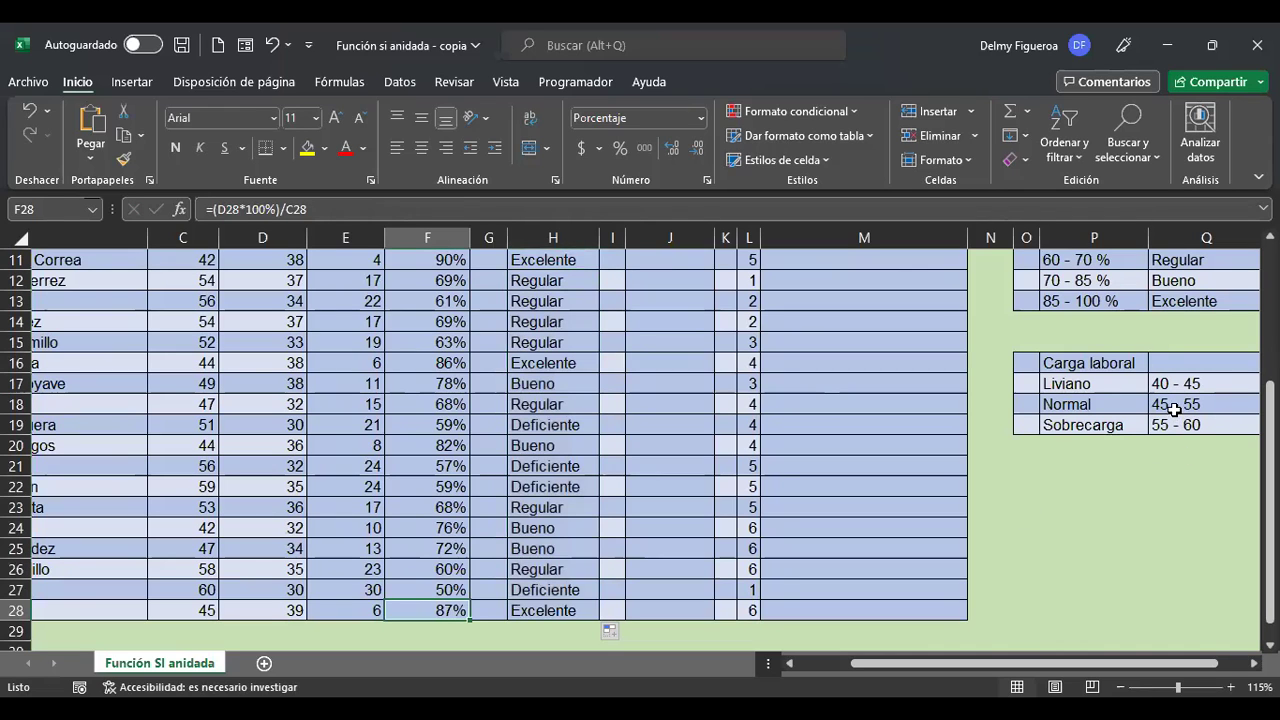
pyautogui.click(440, 591)
pyautogui.scroll(1, 1160, 305)
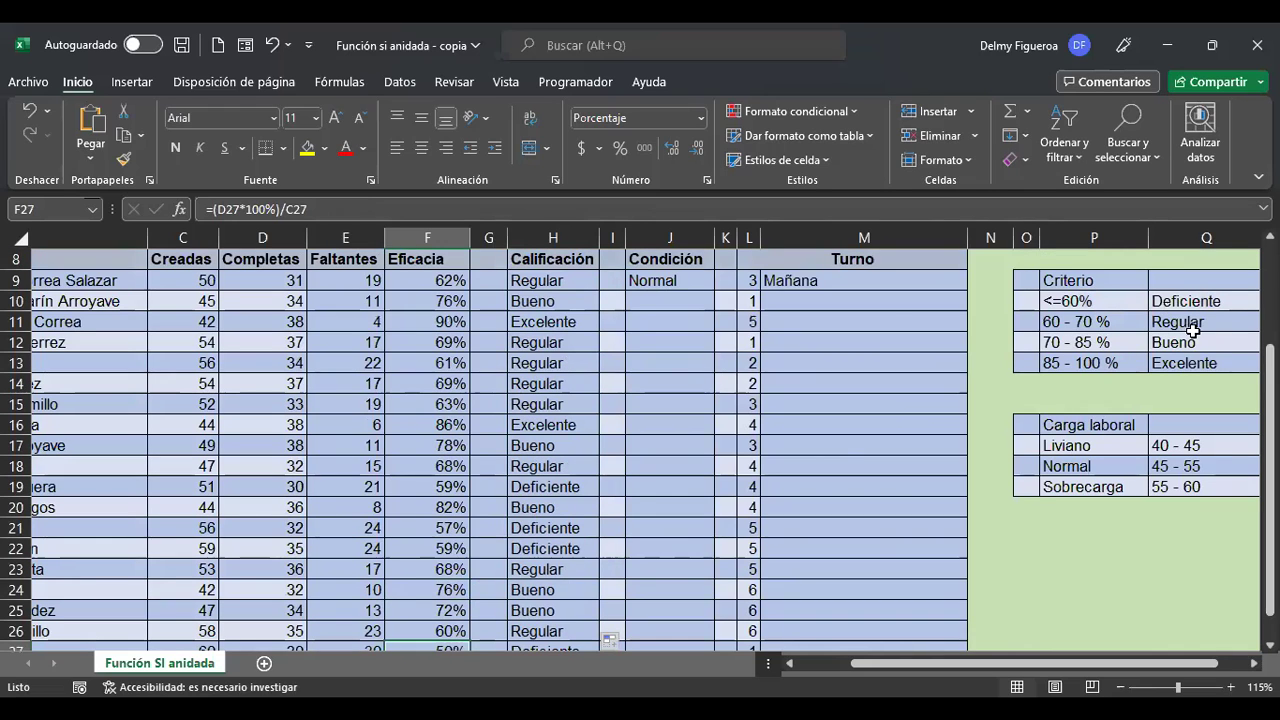
# Step: Display the nested SI formula of the Condición cell J9
pyautogui.scroll(2, 630, 500)
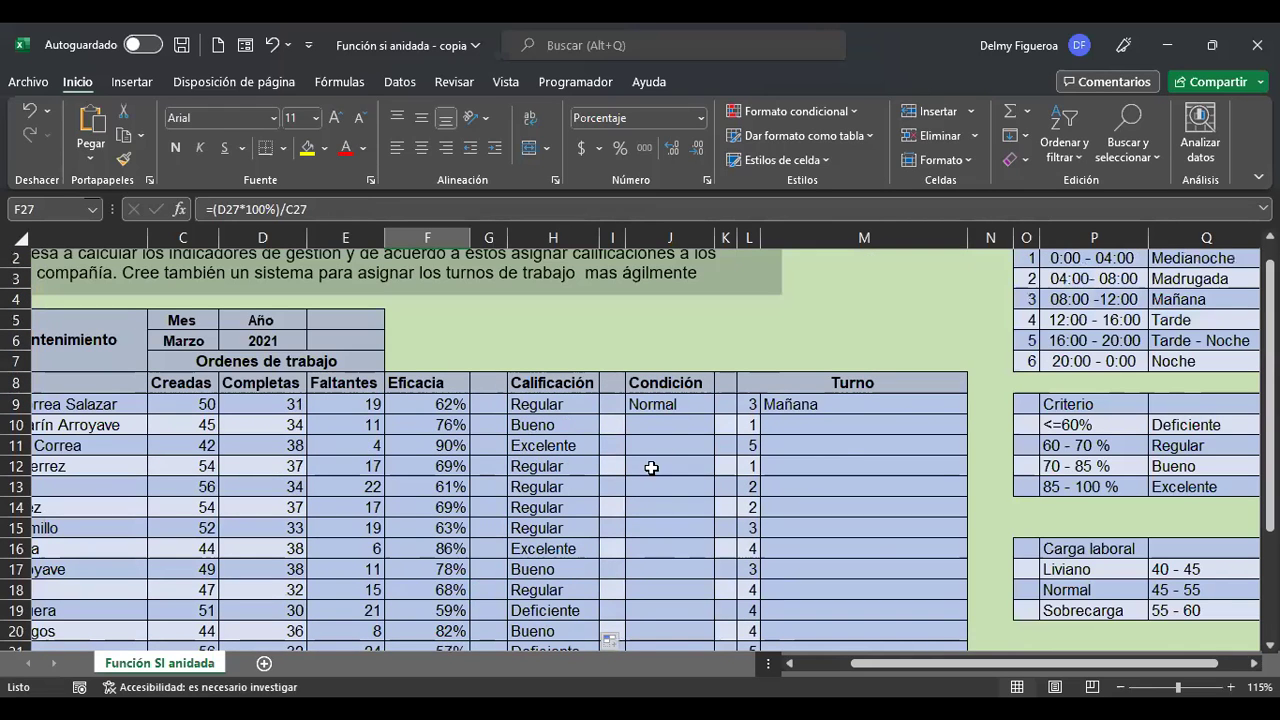
pyautogui.click(670, 402)
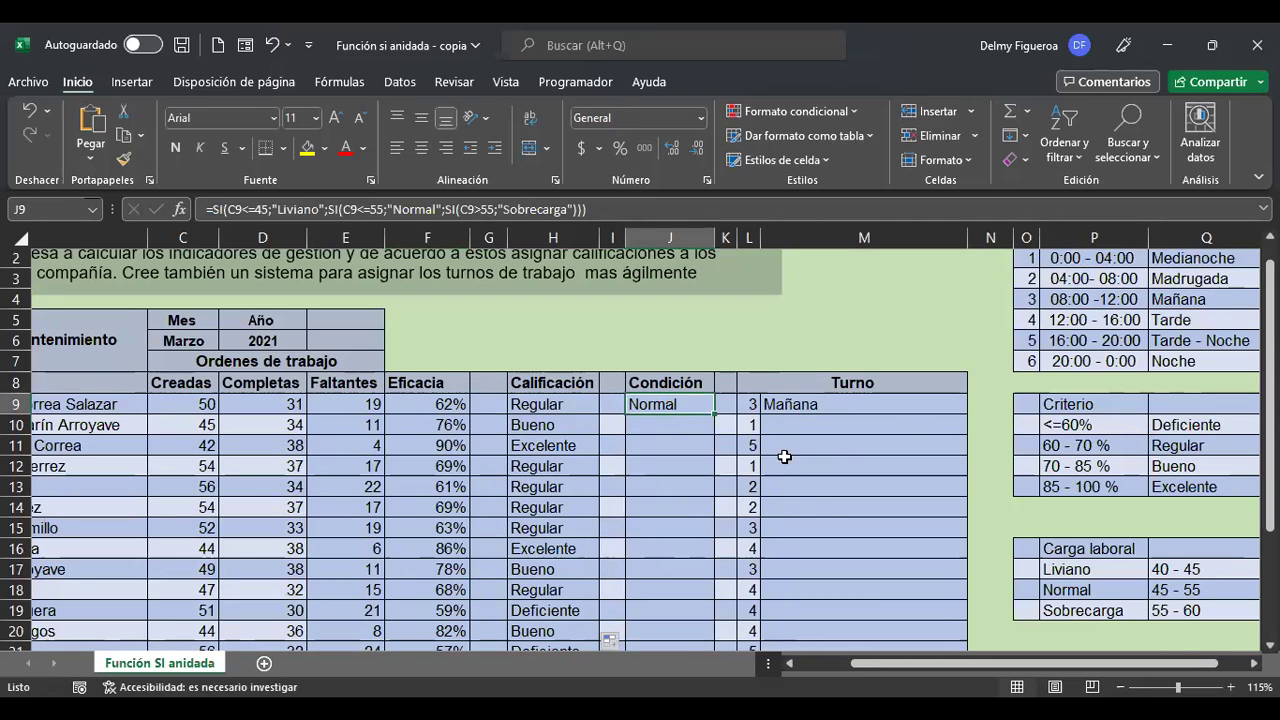
# Step: Show the nested SI formula of the Condición cell J9 in the cell and close it unchanged
pyautogui.scroll(1, 813, 508)
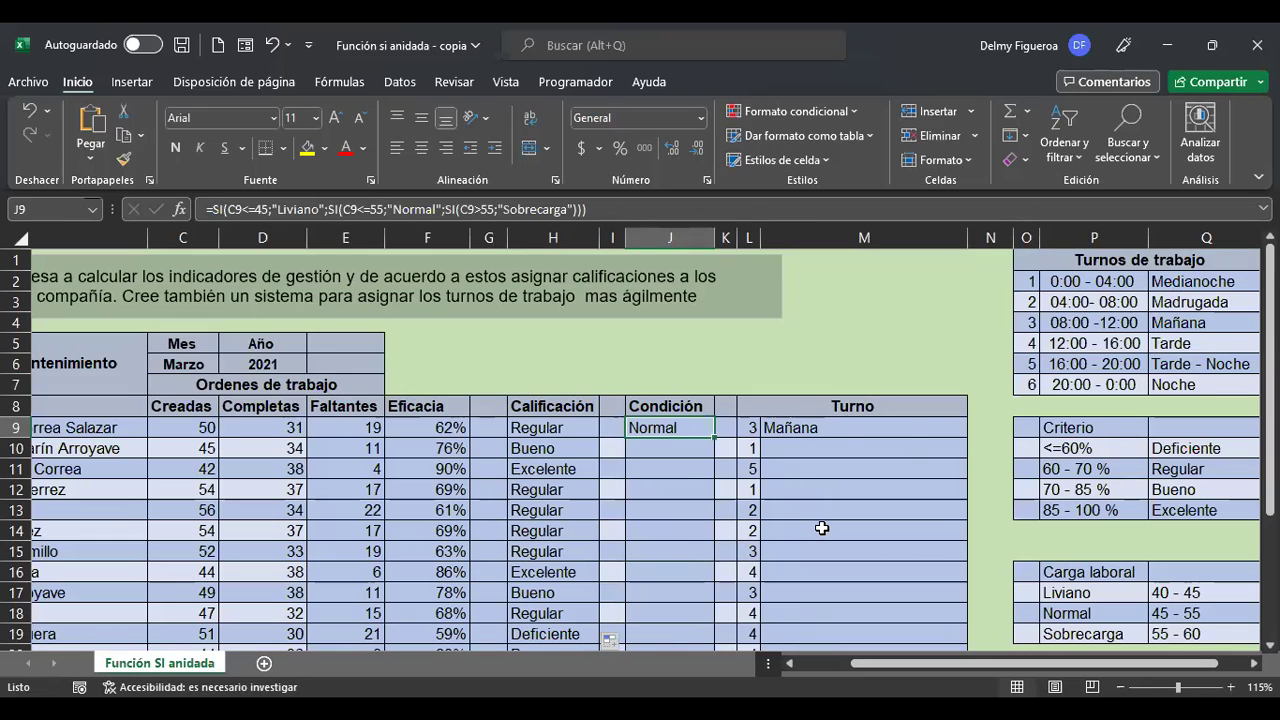
pyautogui.press('F2')
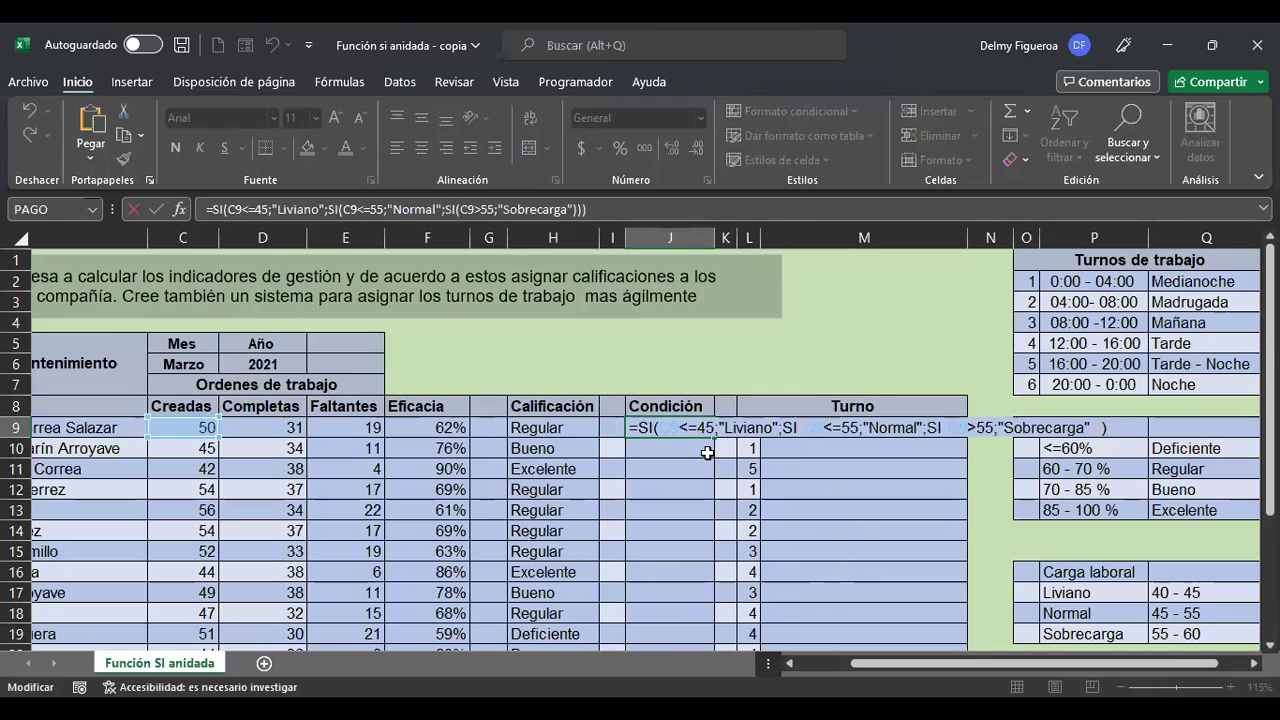
pyautogui.press('Return')
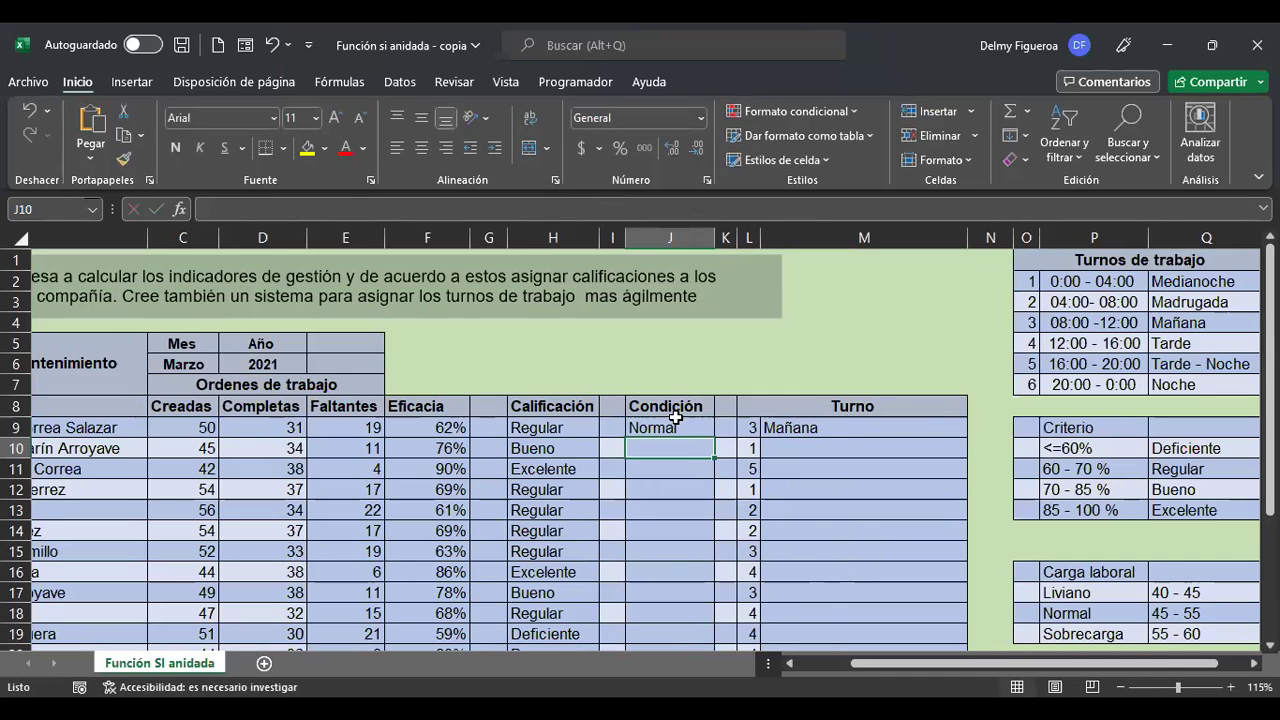
pyautogui.click(676, 424)
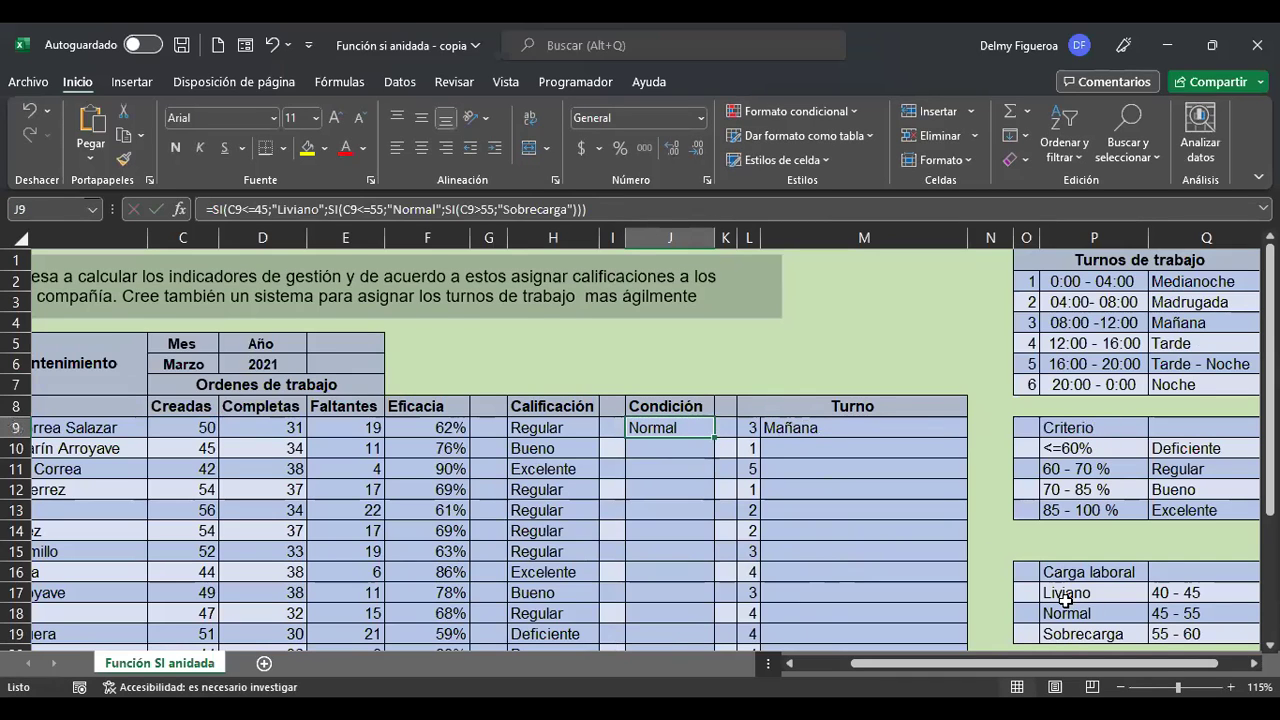
# Step: Go through the Liviano, Normal and Sobrecarga categories and their ranges in the Carga laboral table
pyautogui.click(1120, 595)
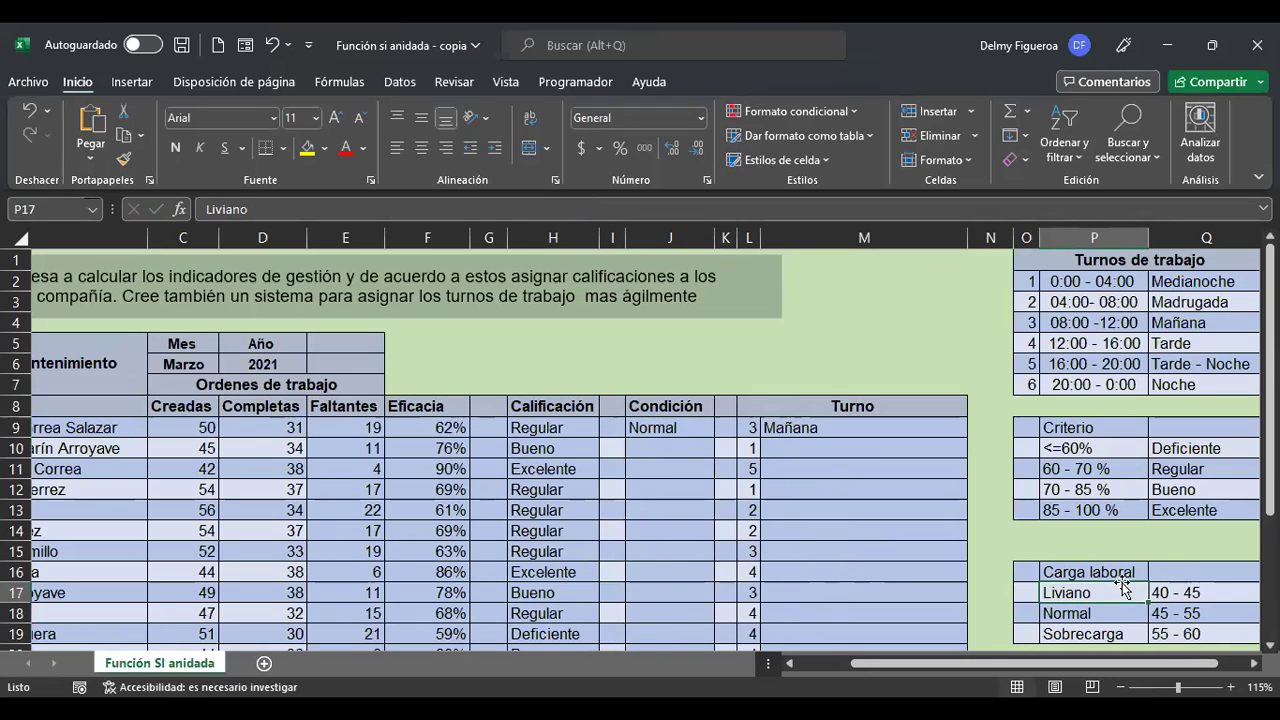
pyautogui.click(1204, 594)
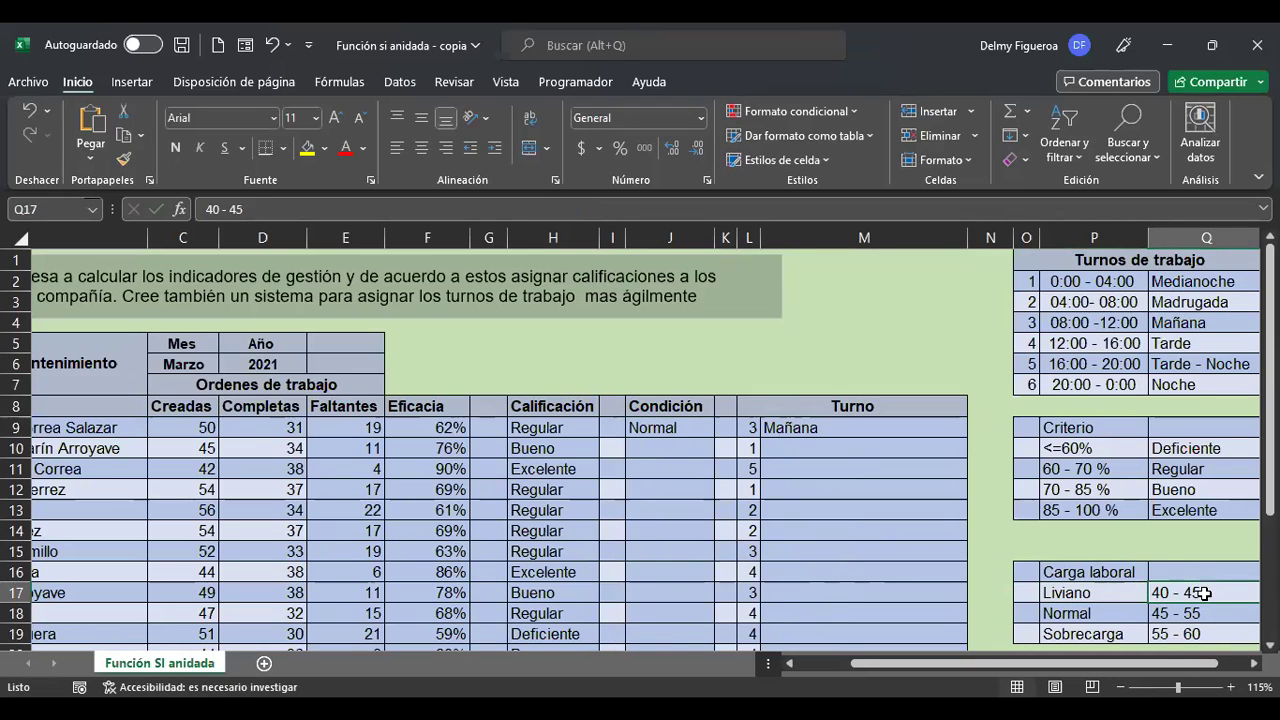
pyautogui.click(1104, 607)
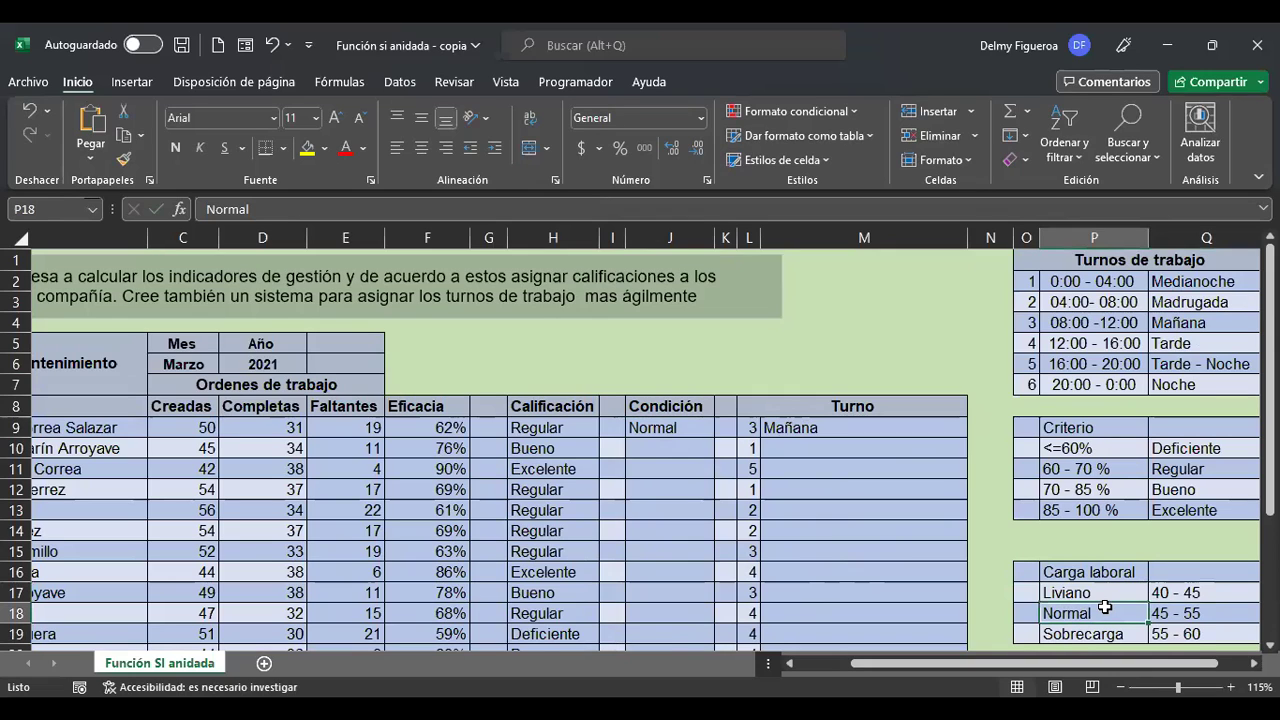
pyautogui.click(1187, 609)
pyautogui.click(1110, 632)
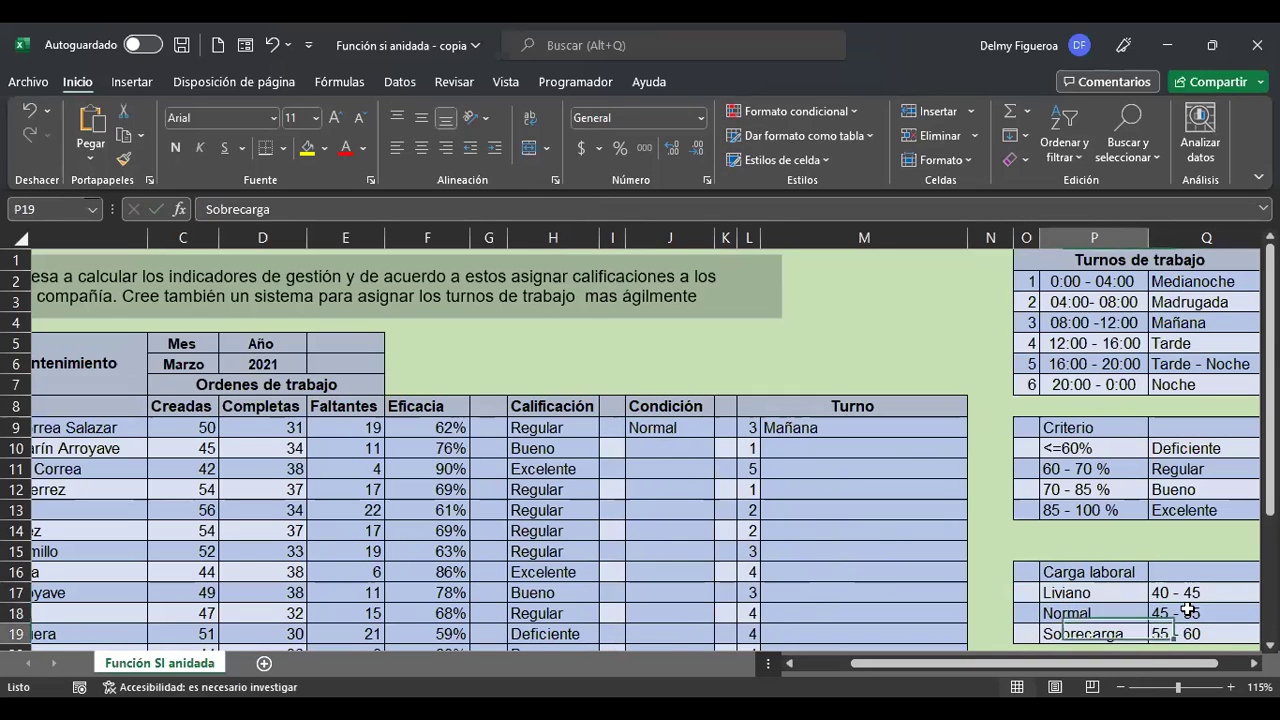
pyautogui.click(1193, 633)
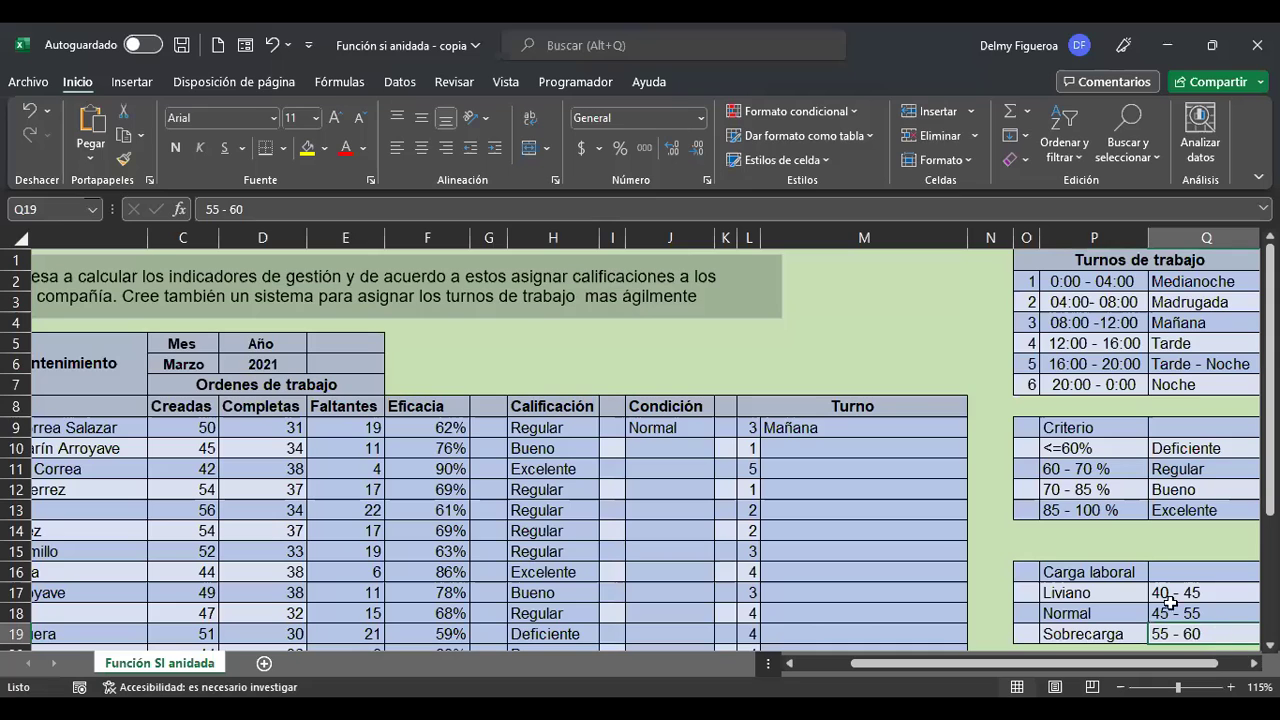
# Step: Examine the logical tests and result values of each nested SI in the J9 formula
pyautogui.click(697, 430)
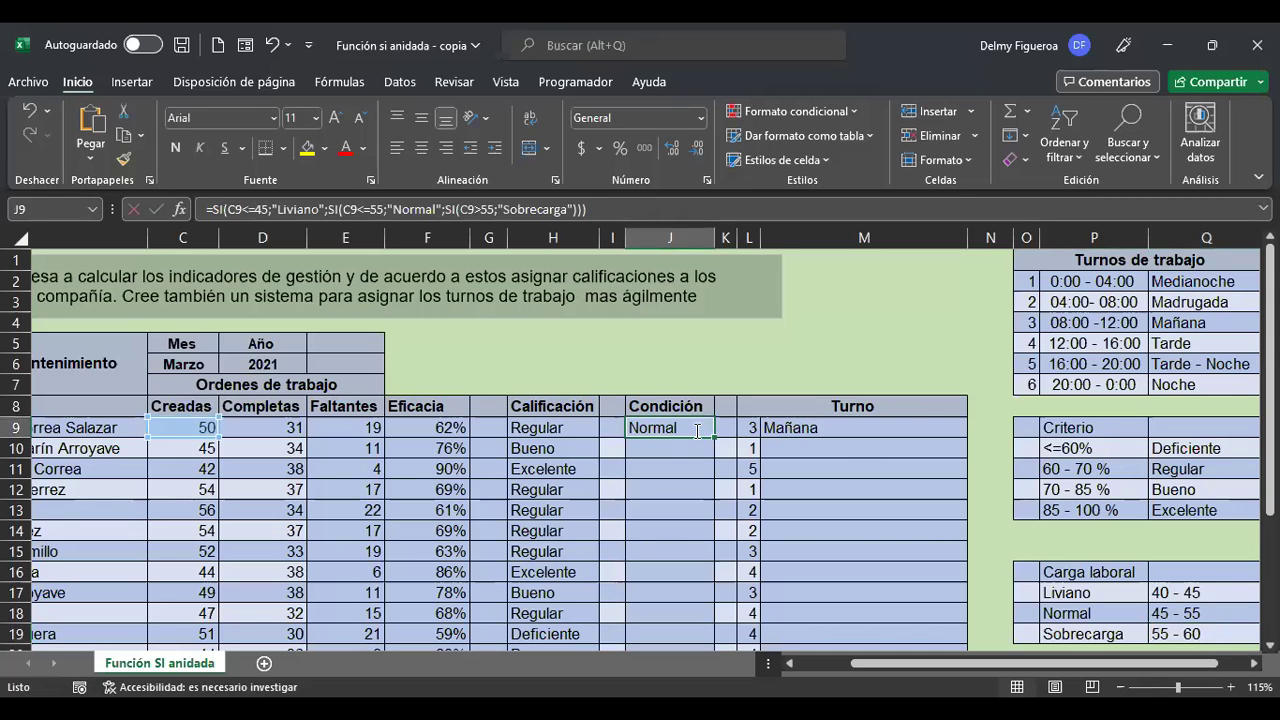
pyautogui.doubleClick(697, 430)
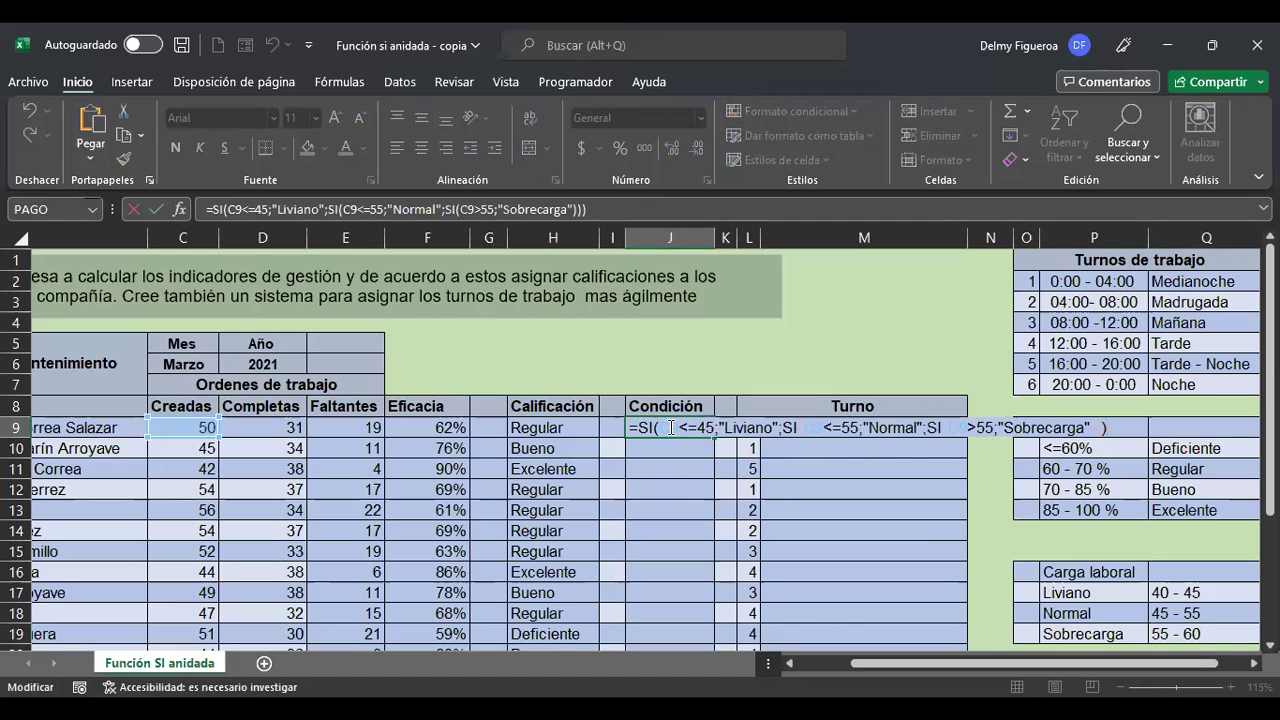
pyautogui.click(670, 428)
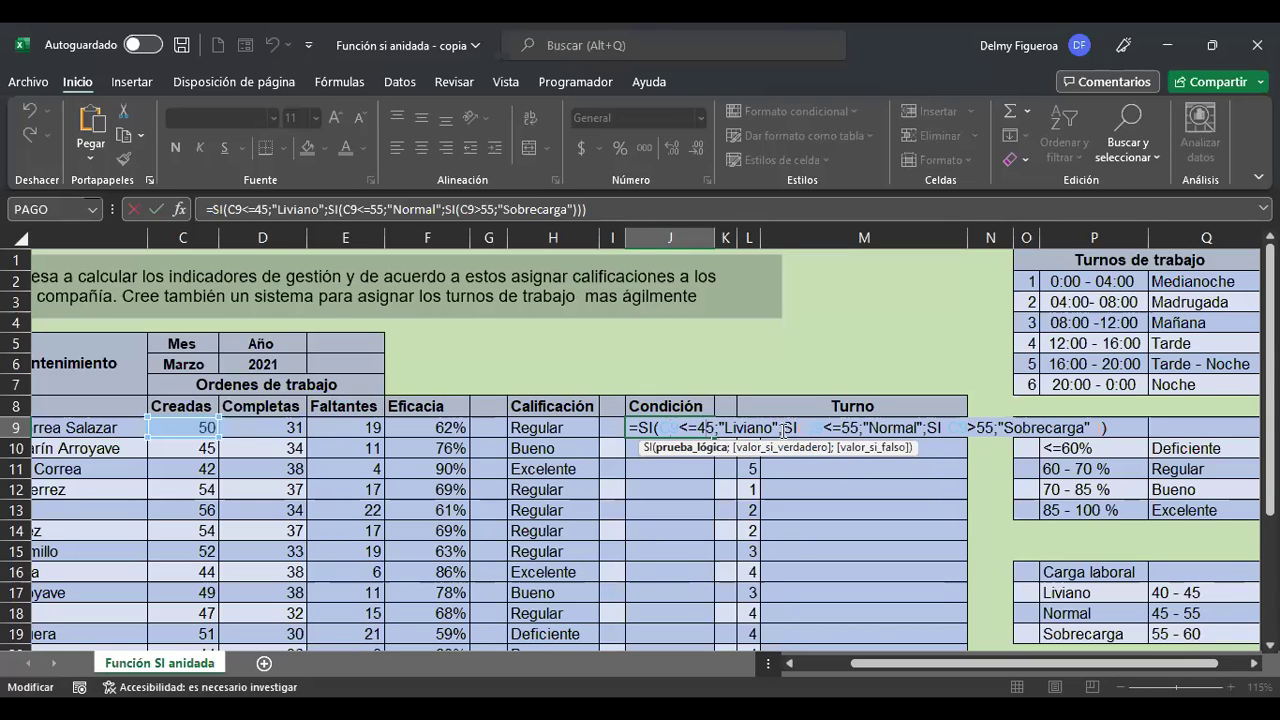
pyautogui.click(862, 429)
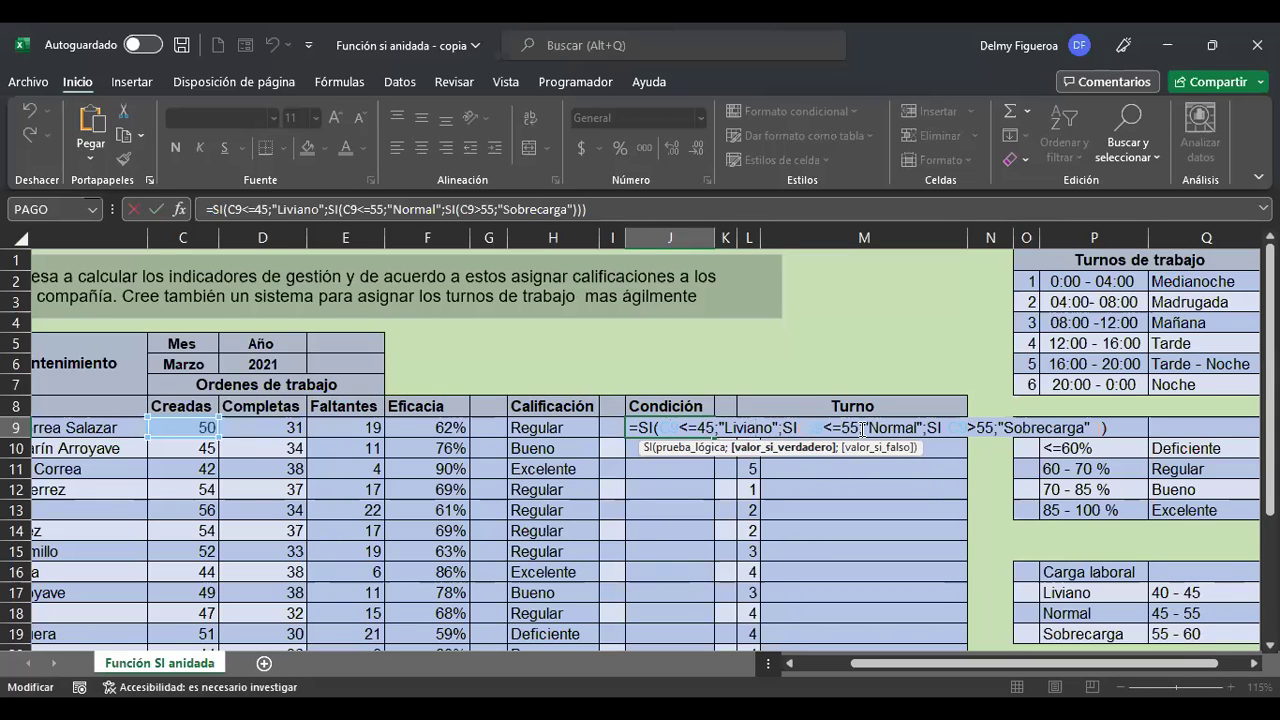
pyautogui.click(862, 429)
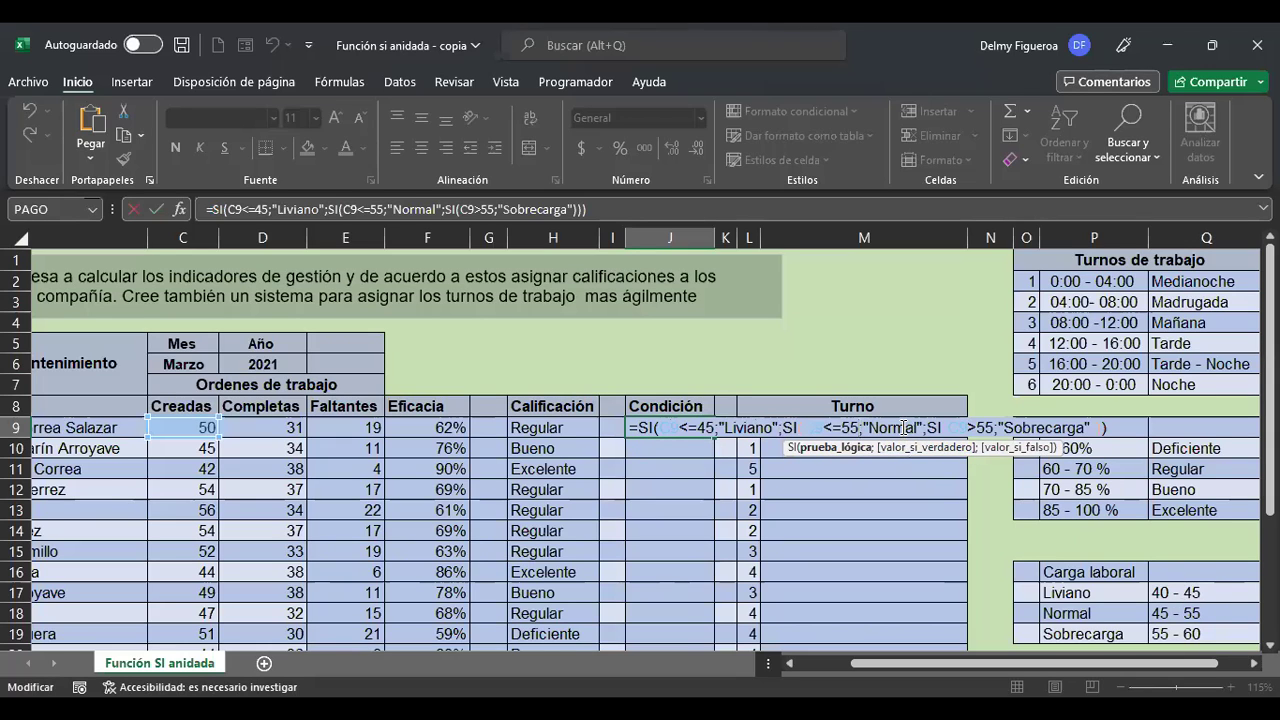
pyautogui.click(1037, 429)
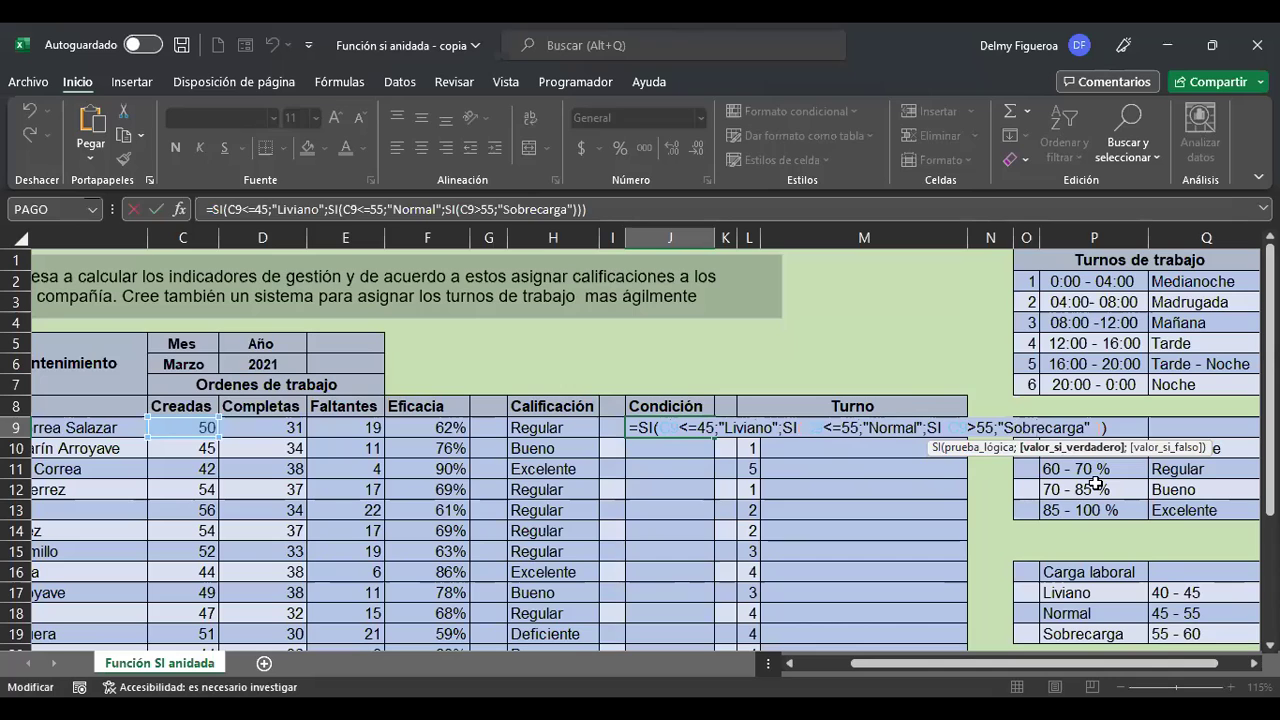
pyautogui.press('Return')
# Step: In J10, start an SI formula that tests C10<=45 and returns "Liviano" when true
pyautogui.write('+')
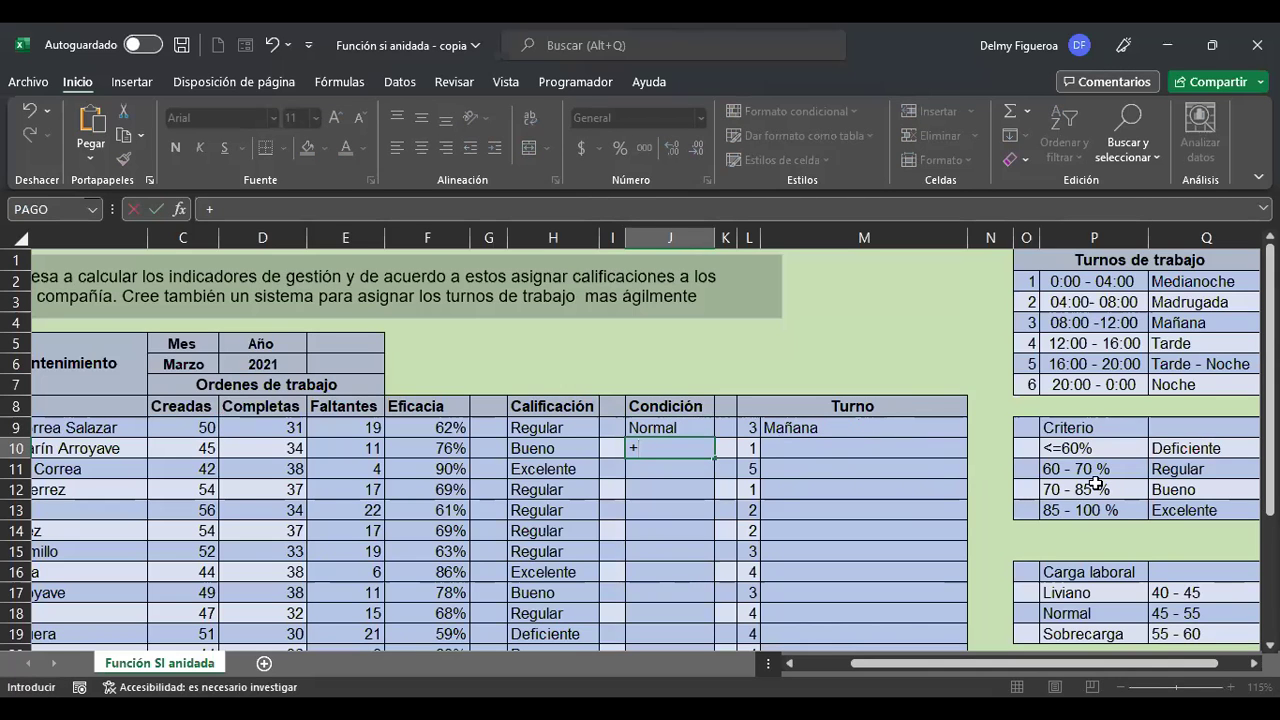
pyautogui.write('si')
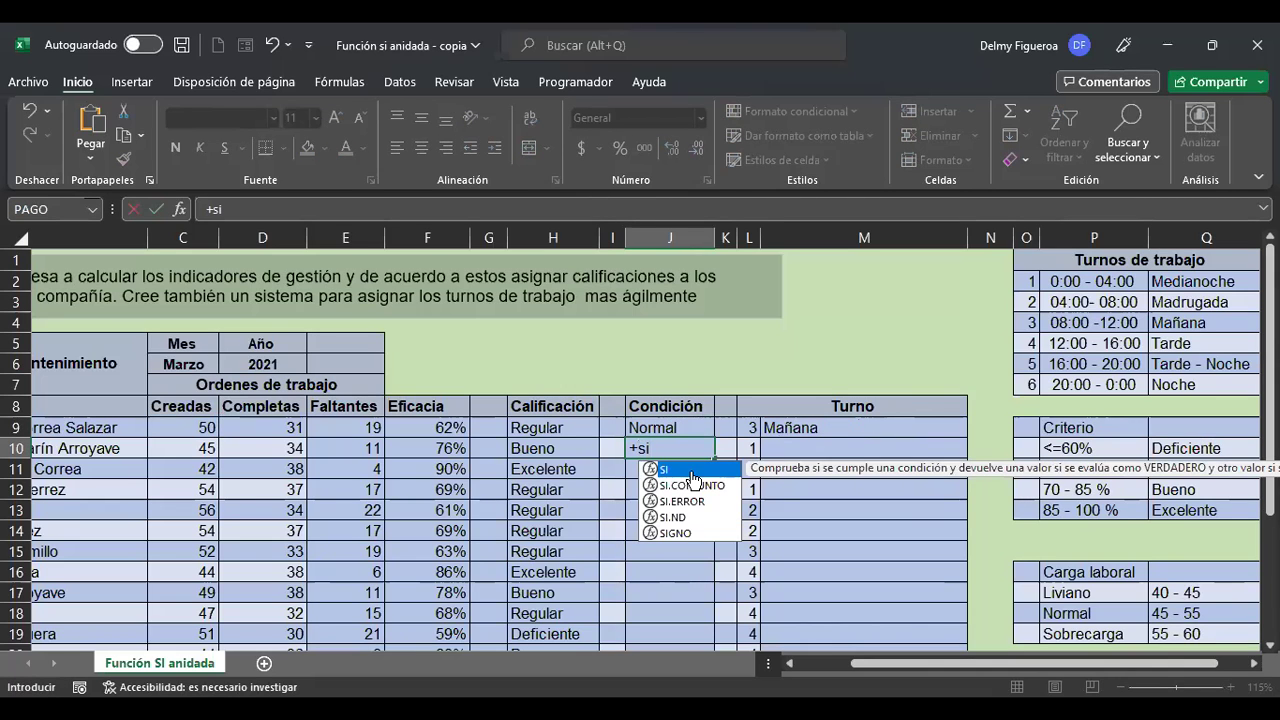
pyautogui.doubleClick(694, 470)
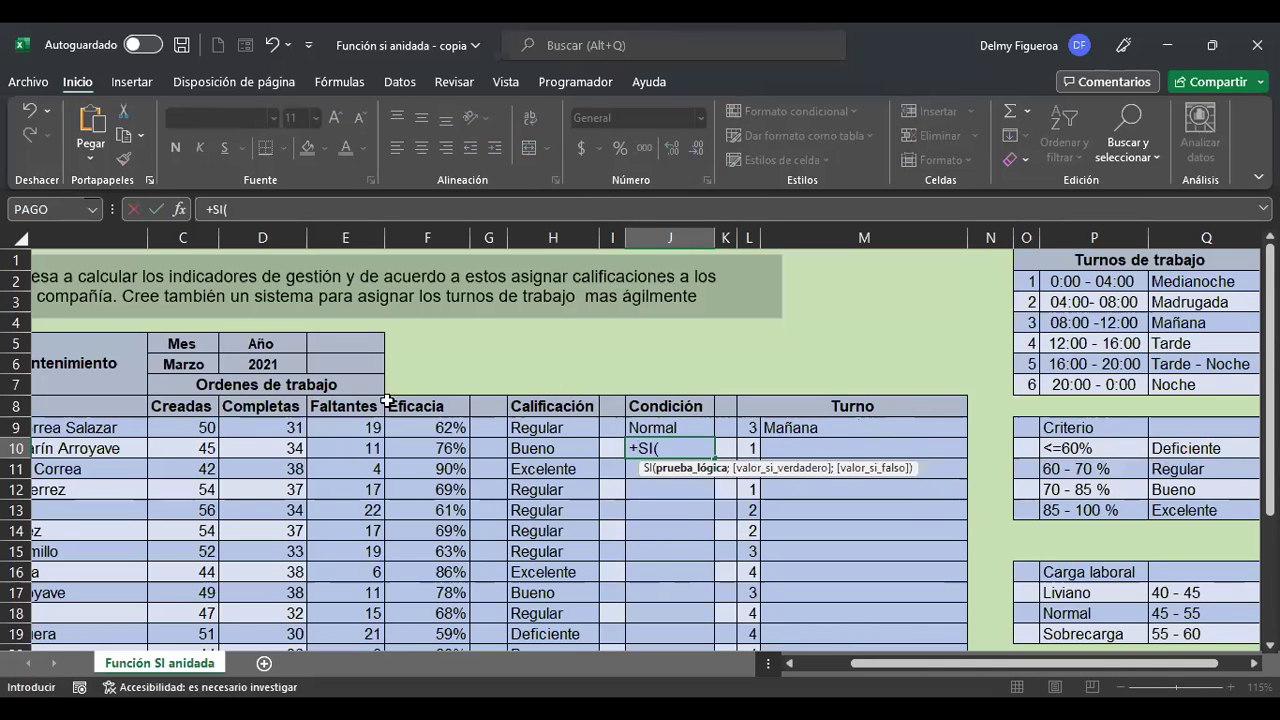
pyautogui.click(185, 451)
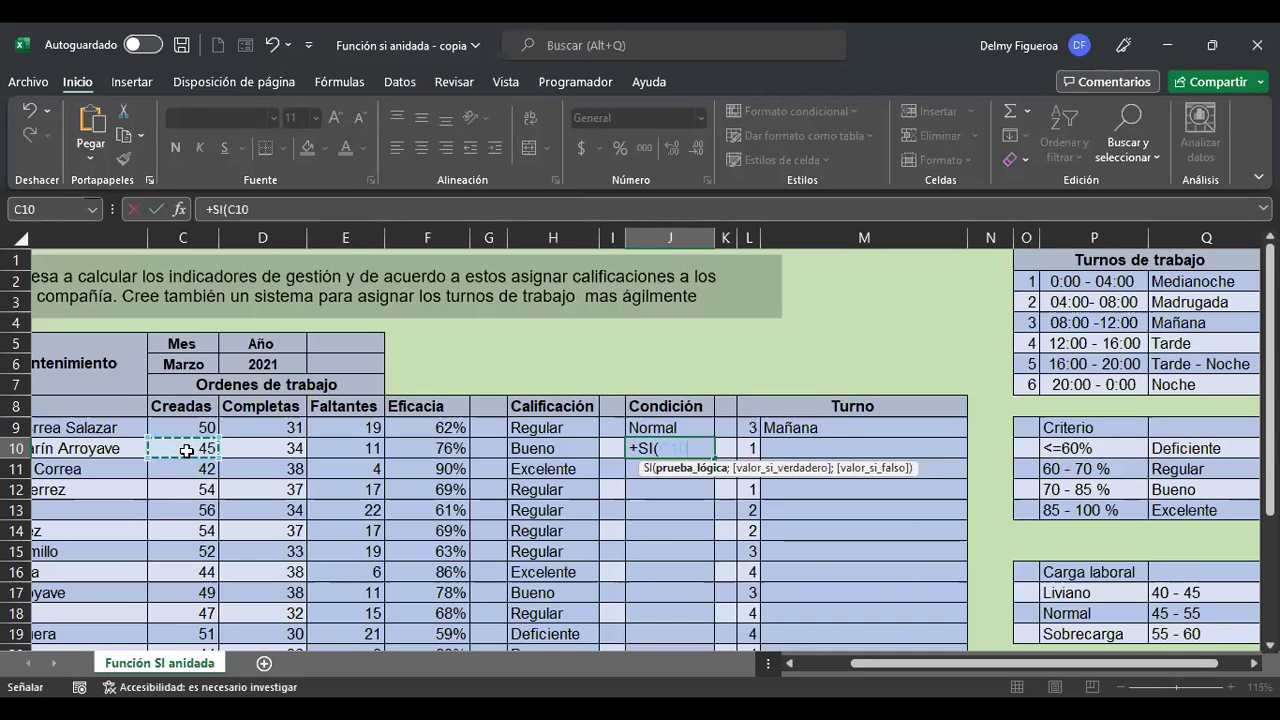
pyautogui.write('<')
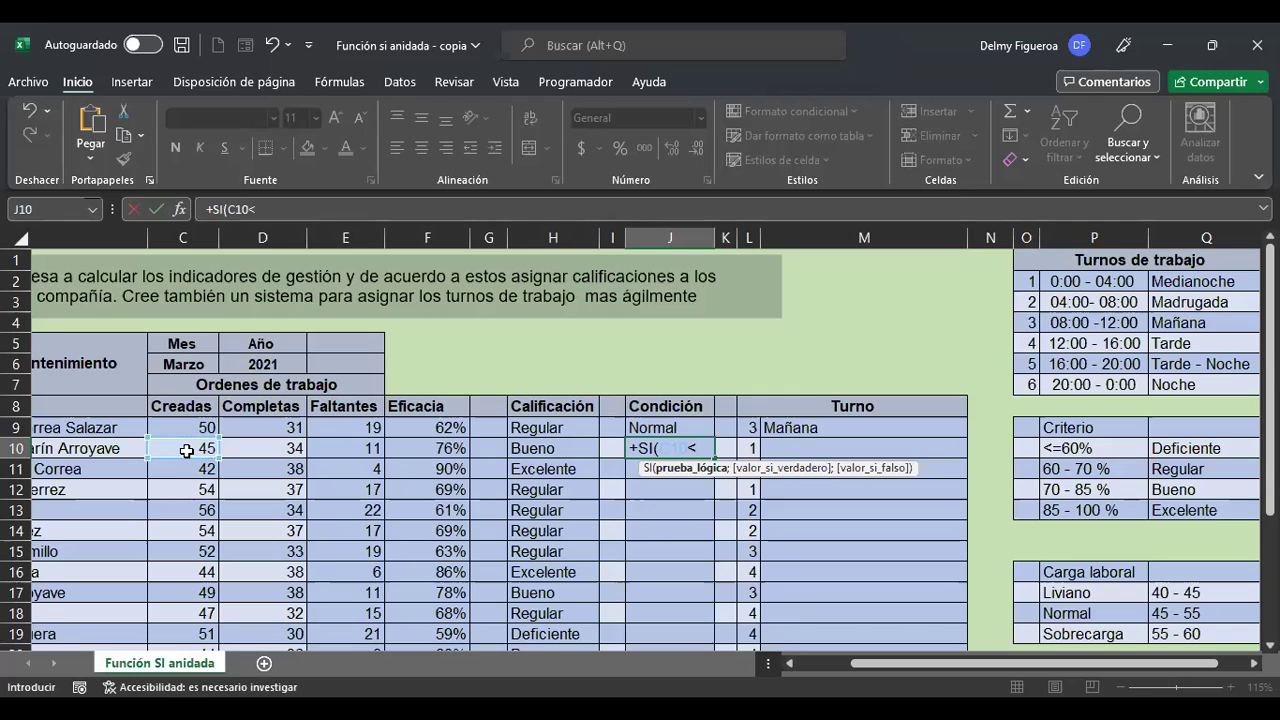
pyautogui.write('=45')
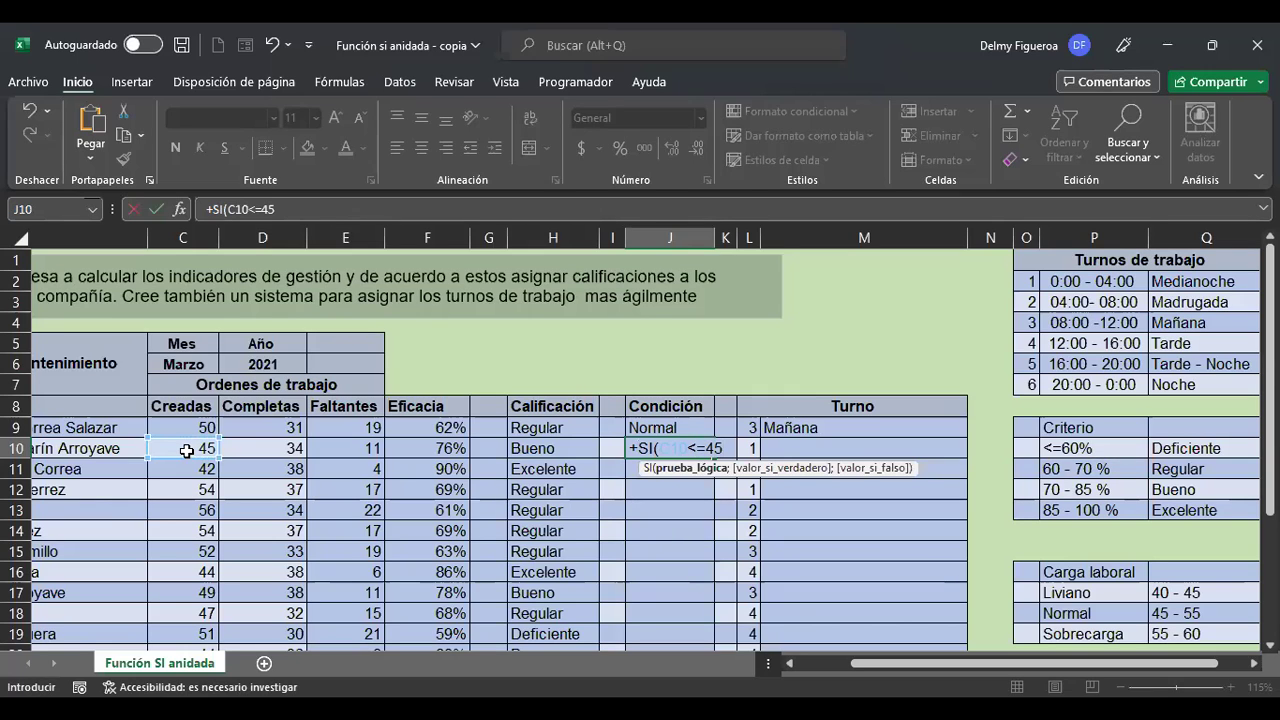
pyautogui.write(';')
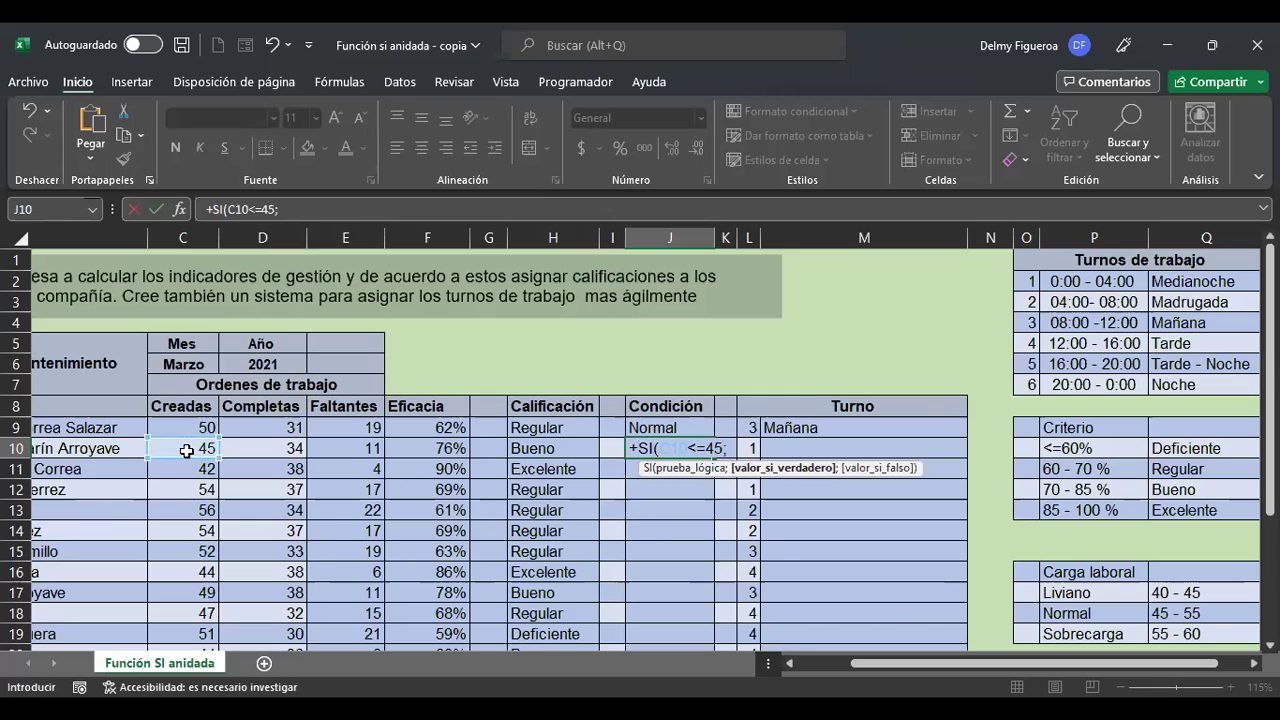
pyautogui.write('"Liviano"')
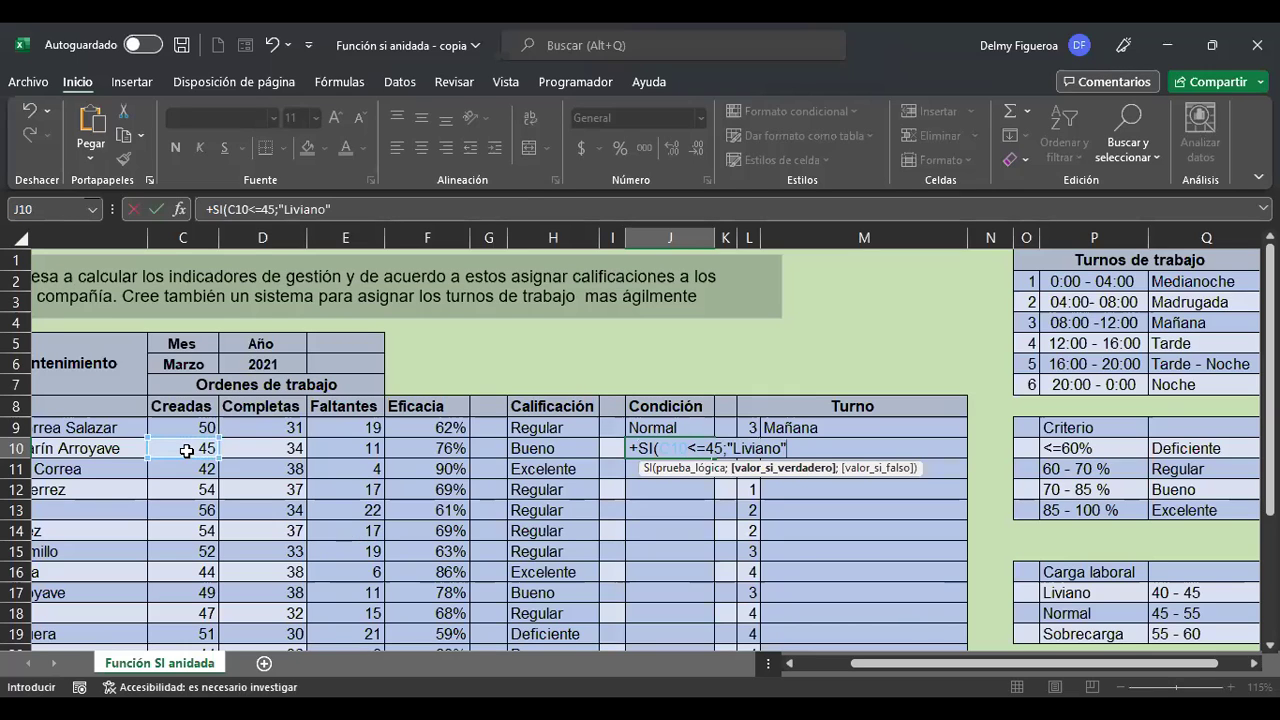
pyautogui.write(';')
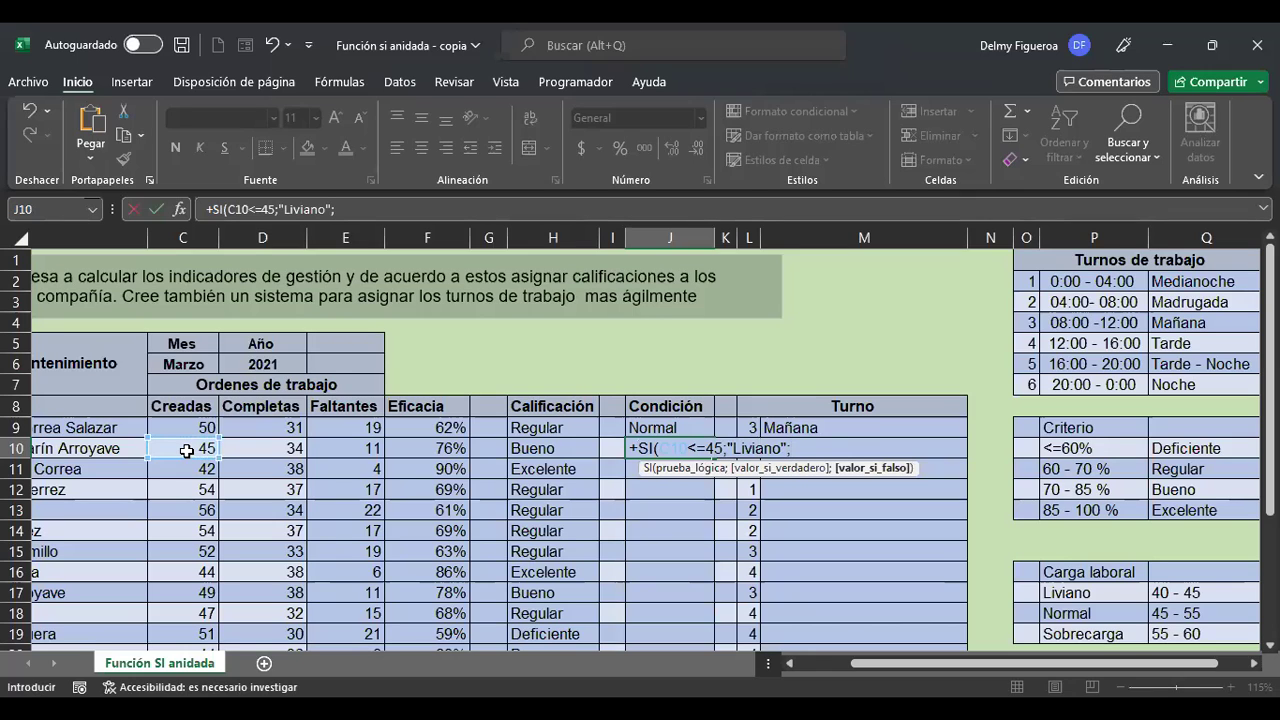
# Step: Complete the J10 formula with a nested SI on a new line testing C10<=55, returning "Normal" if true or "Sobrecarga" if false
pyautogui.hotkey('alt', 'Return')
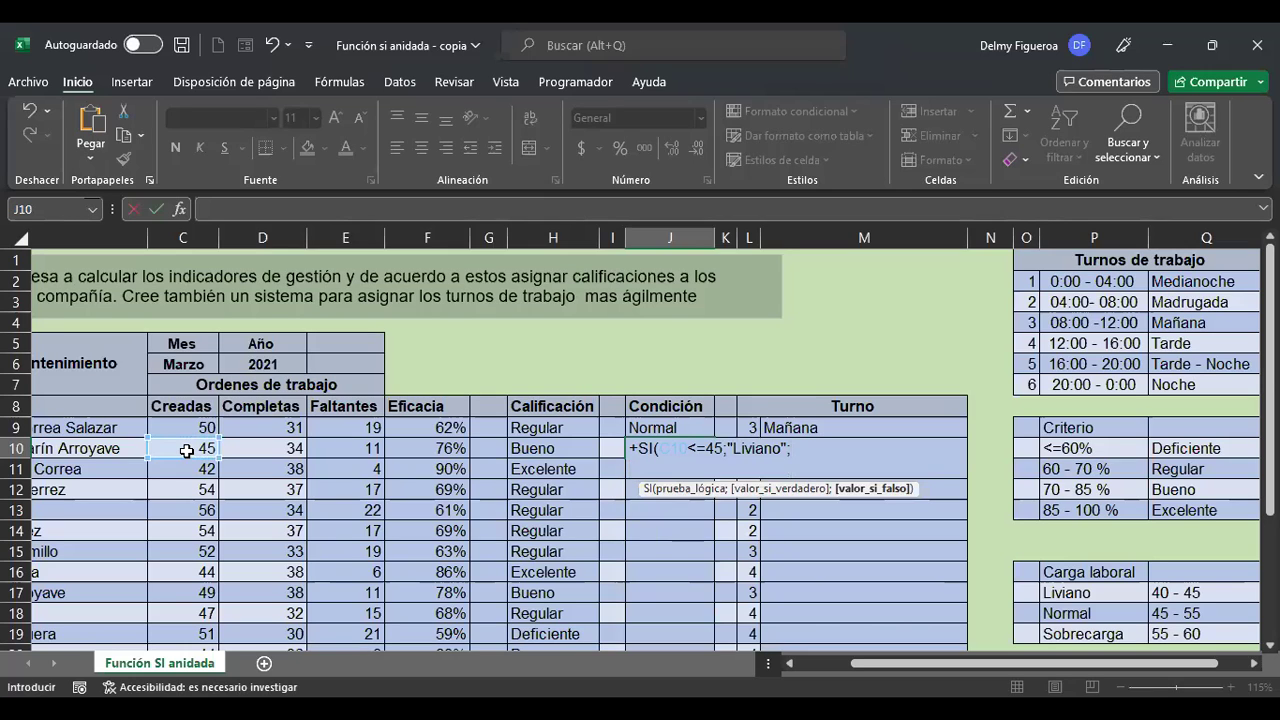
pyautogui.write('si(')
pyautogui.click(200, 449)
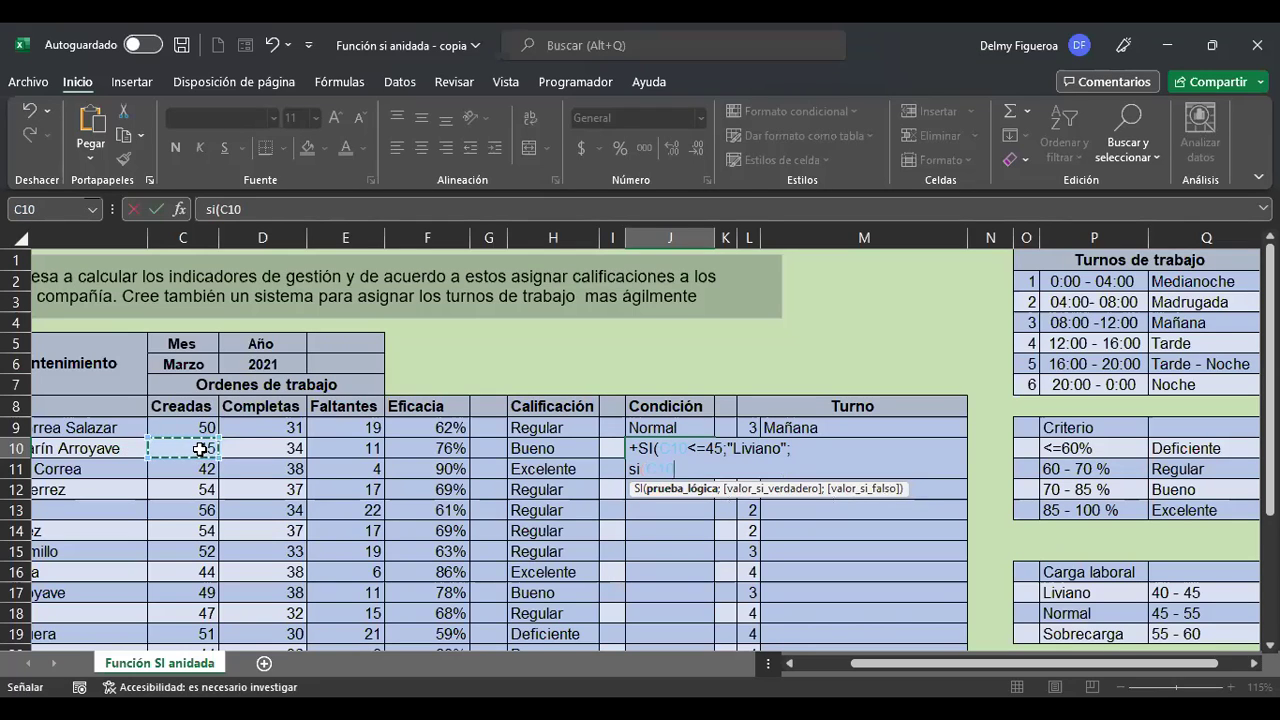
pyautogui.write('<=')
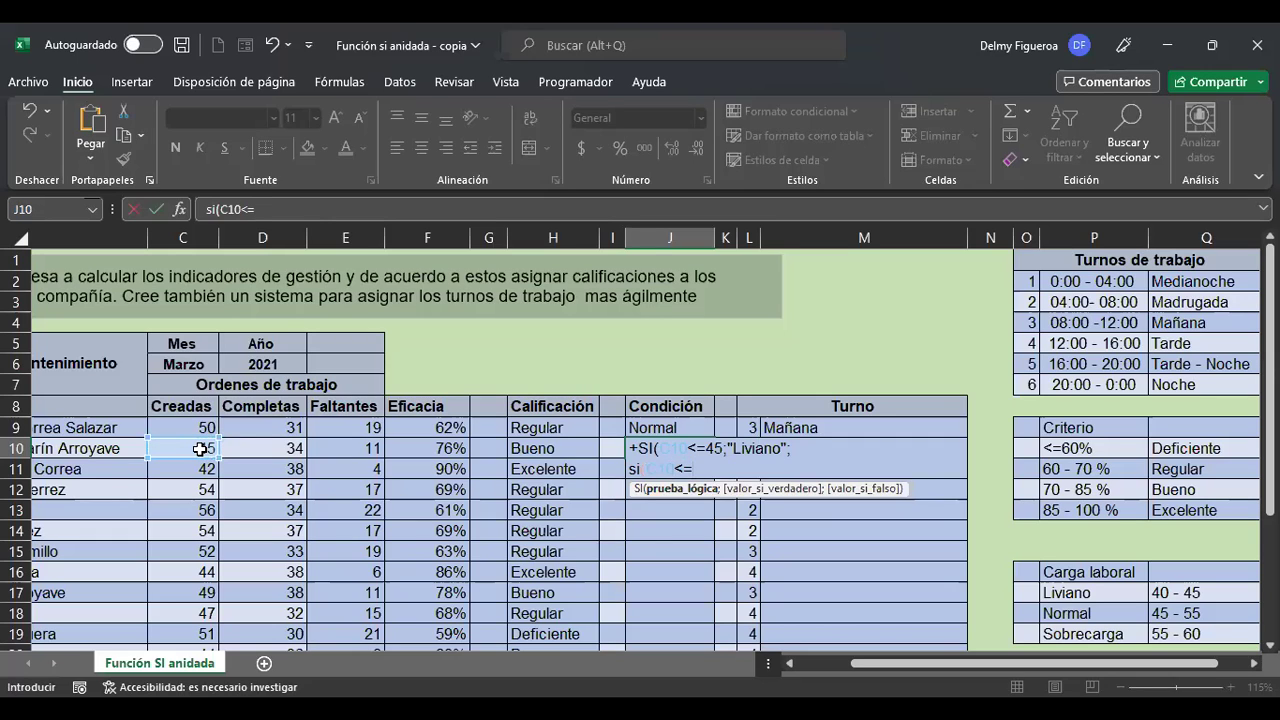
pyautogui.write('55;"')
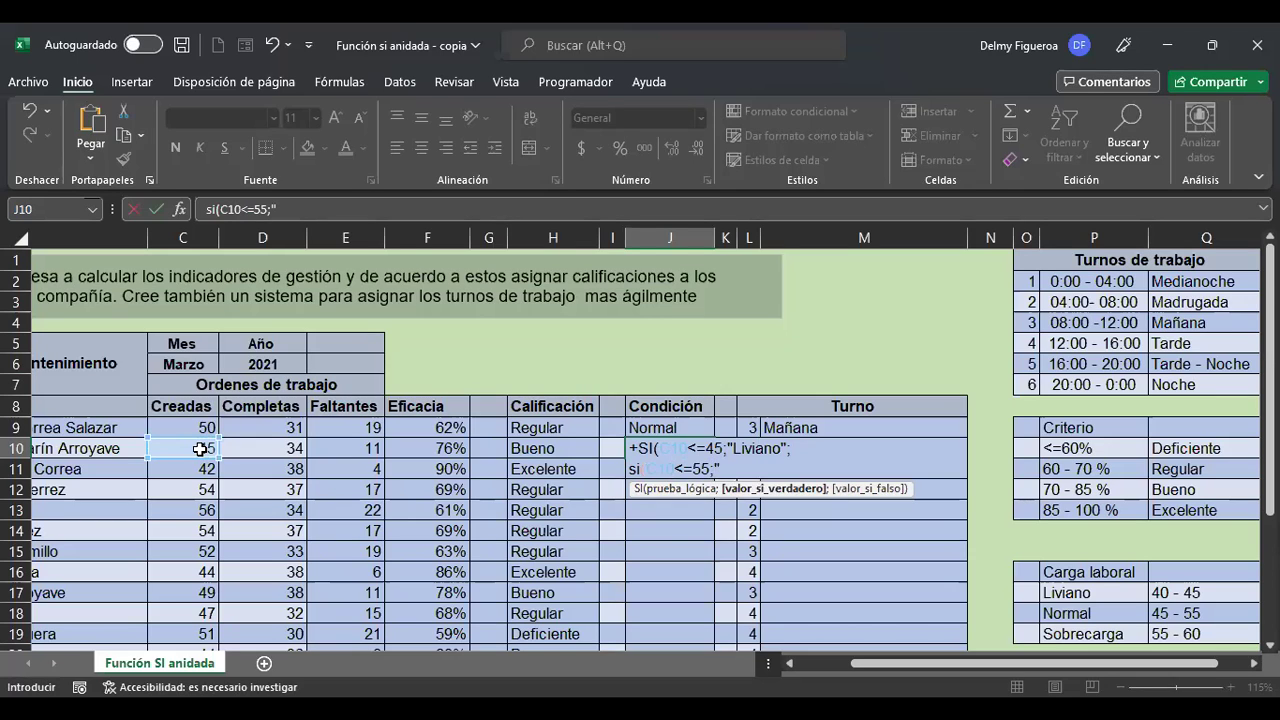
pyautogui.write('Normal"')
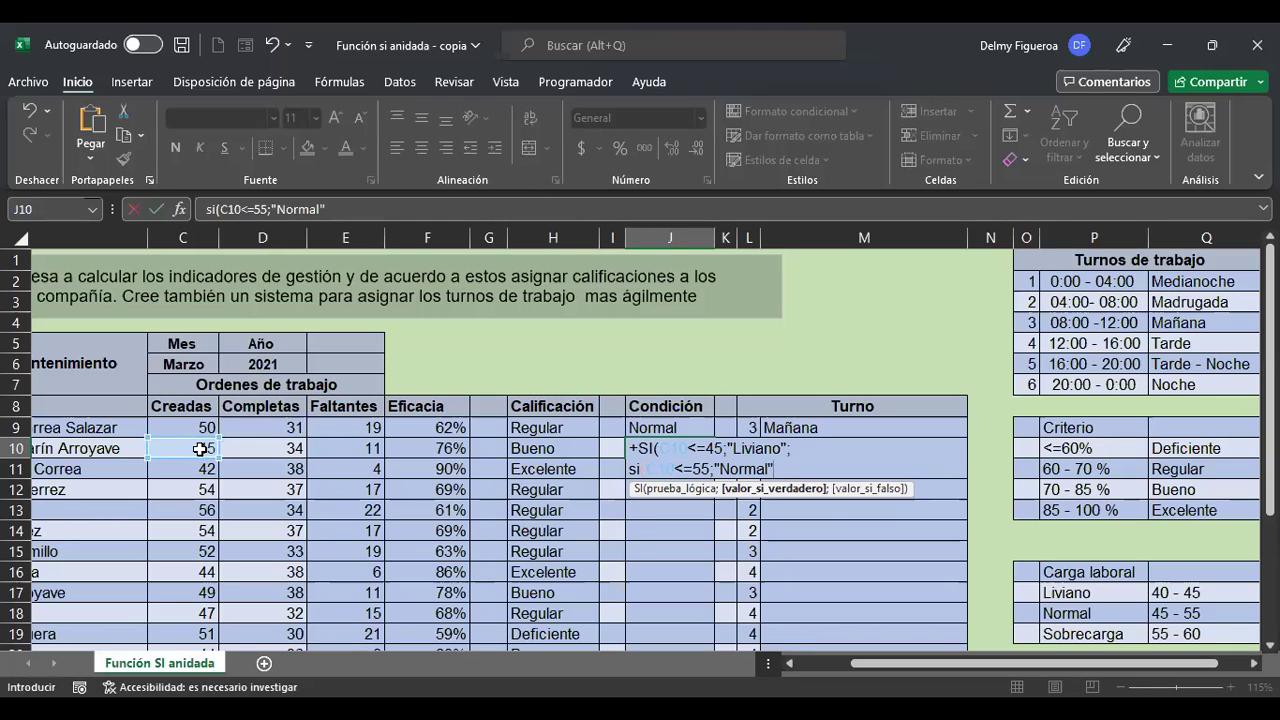
pyautogui.write(';')
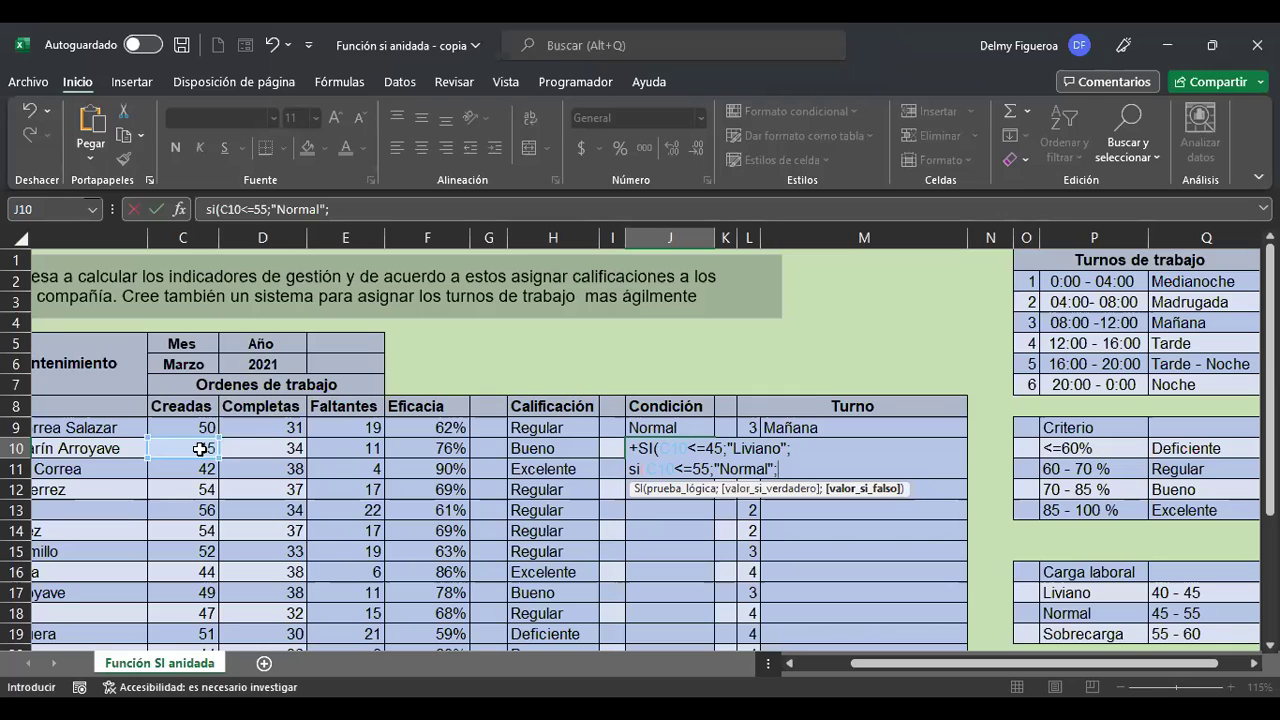
pyautogui.write('"Sobrecarga"')
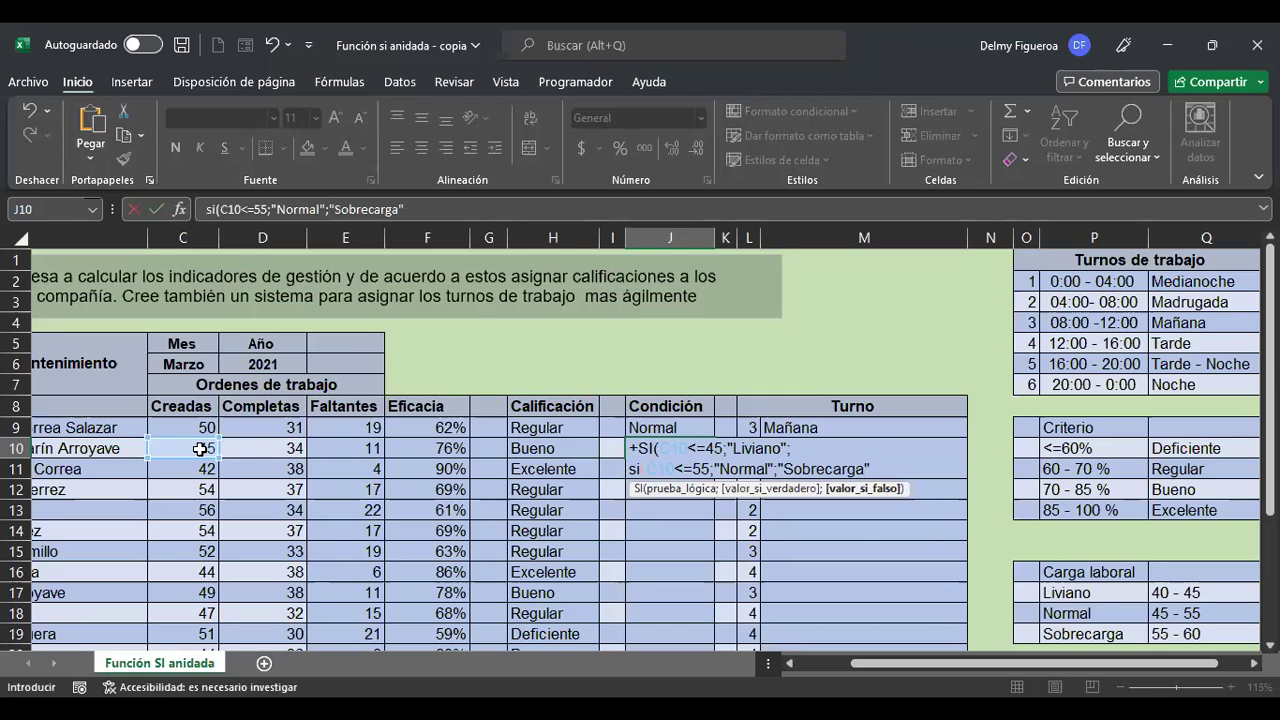
pyautogui.write('))')
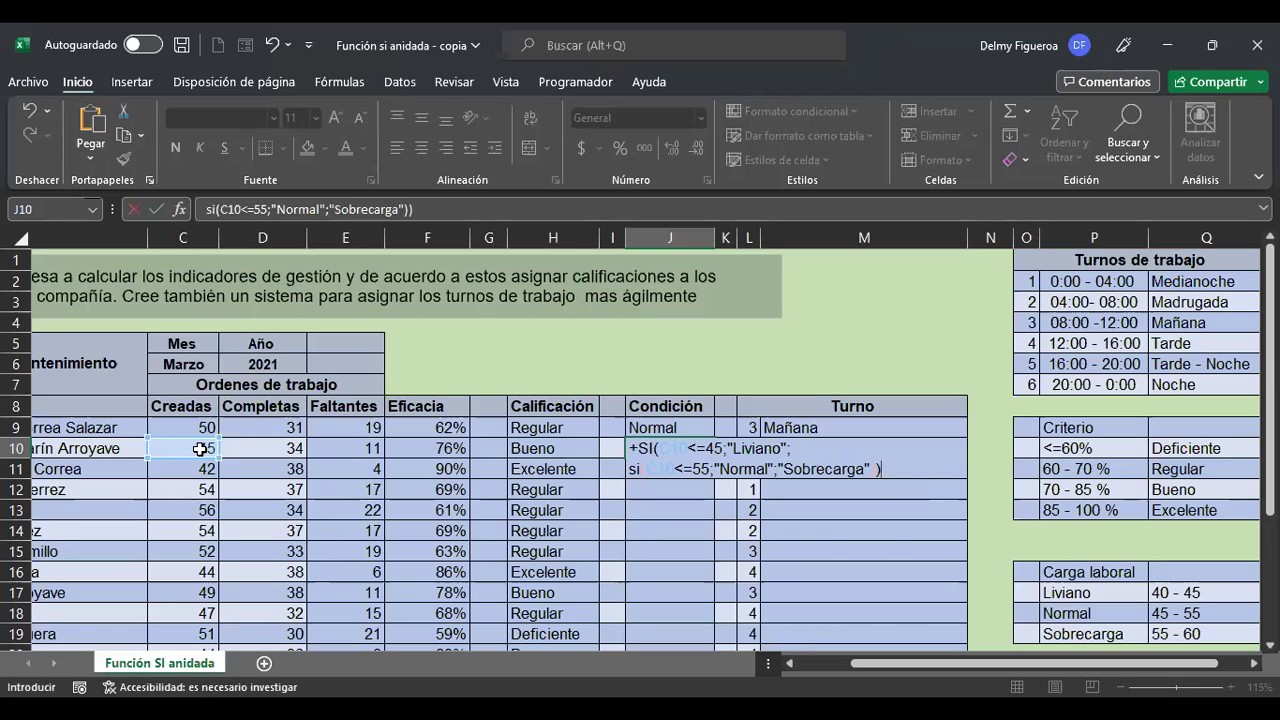
pyautogui.hotkey('ctrl', 'Return')
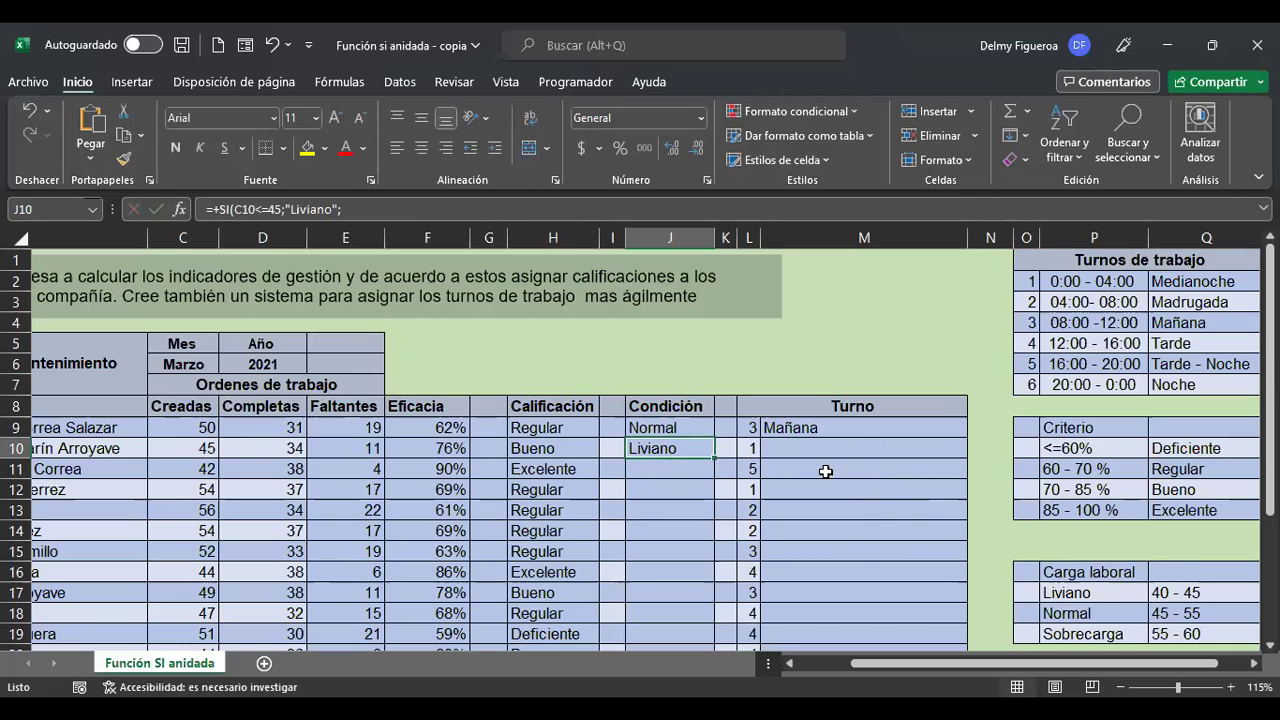
# Step: Fill the Condición formula from J10 down to J12, and extend it through J28
pyautogui.moveTo(714, 458); pyautogui.dragTo(714, 503)
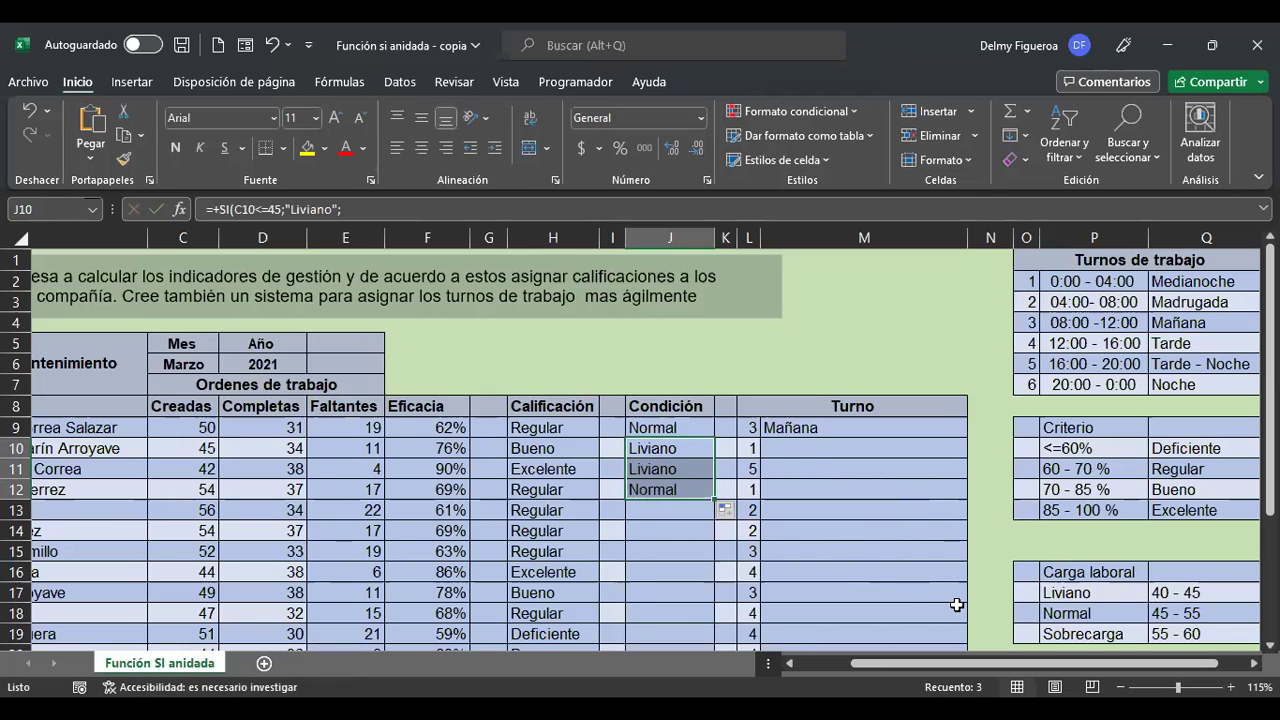
pyautogui.moveTo(716, 501); pyautogui.dragTo(716, 620)
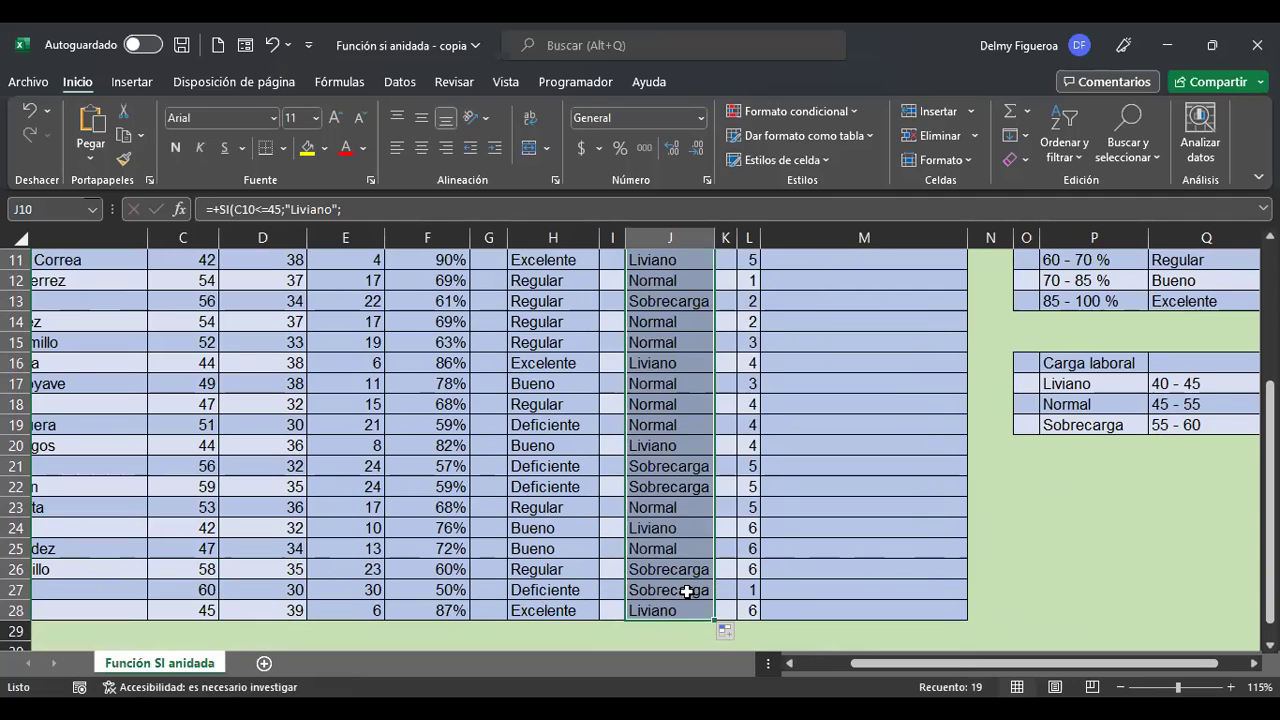
# Step: Check row 26's Condición result against its created orders, and compare the nested SI formulas in J9 and J10
pyautogui.click(199, 568)
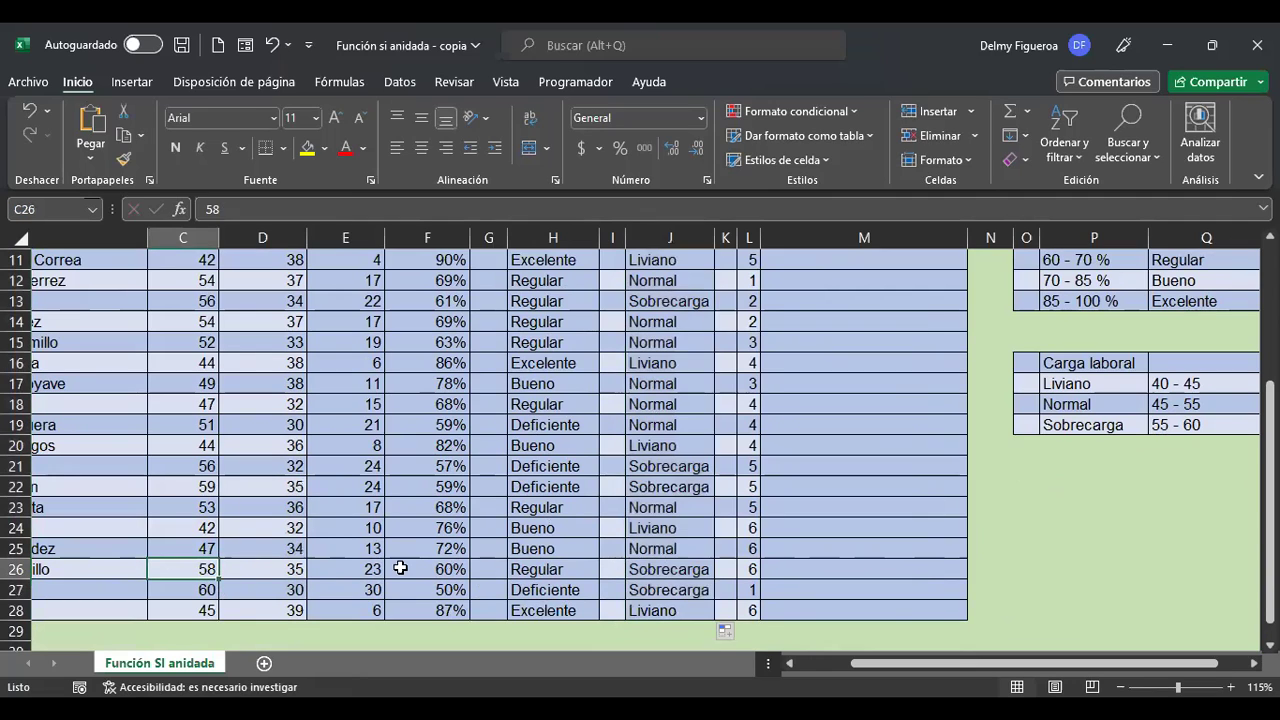
pyautogui.click(663, 569)
pyautogui.scroll(4, 780, 515)
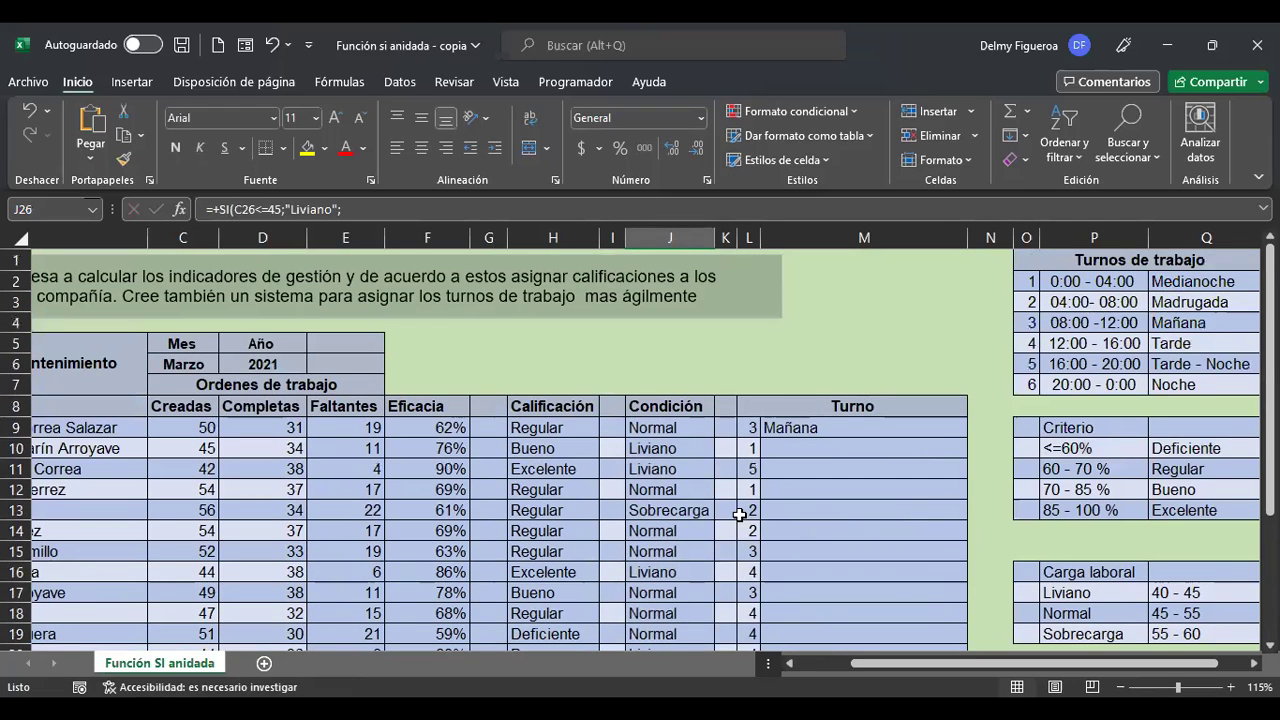
pyautogui.click(664, 430)
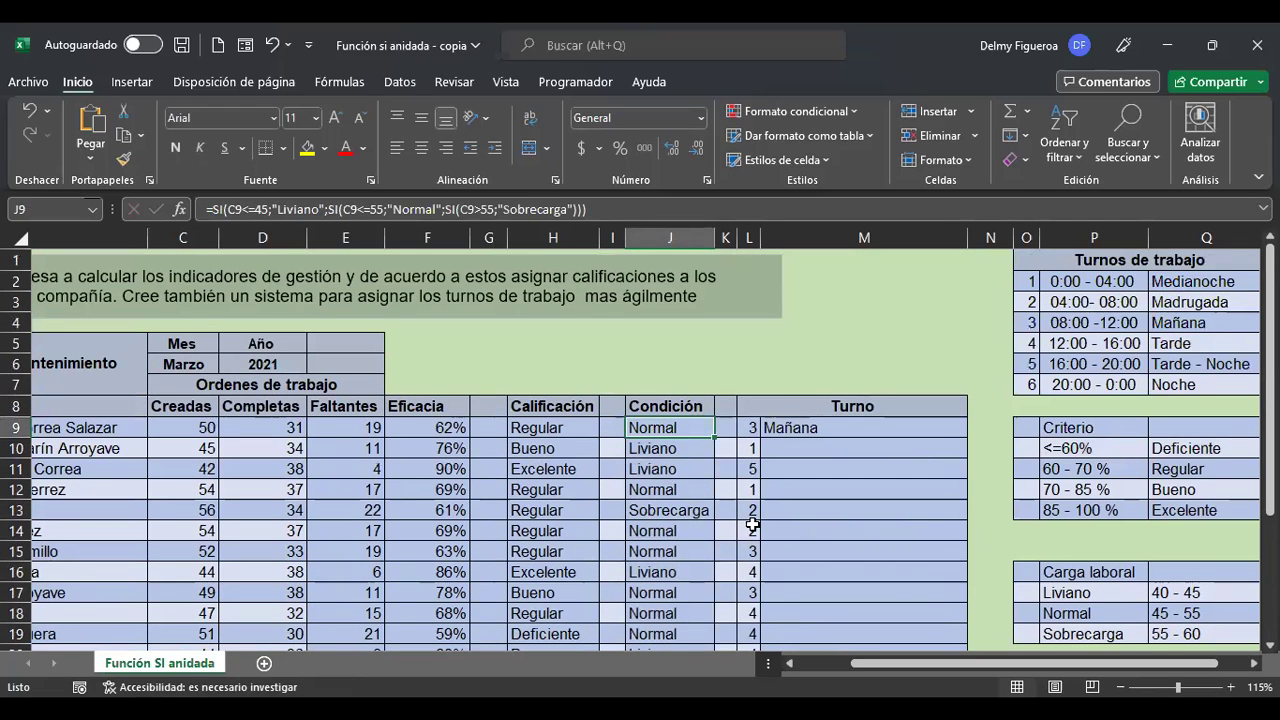
pyautogui.press('F2')
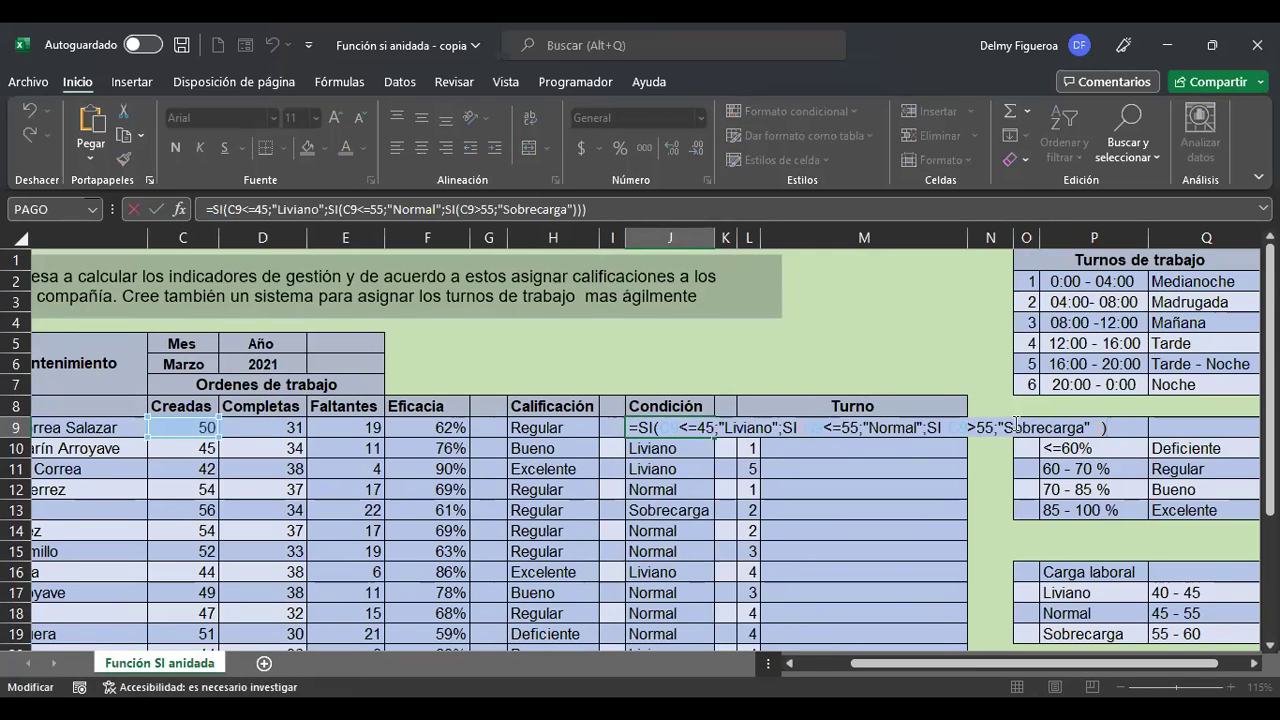
pyautogui.press('Return')
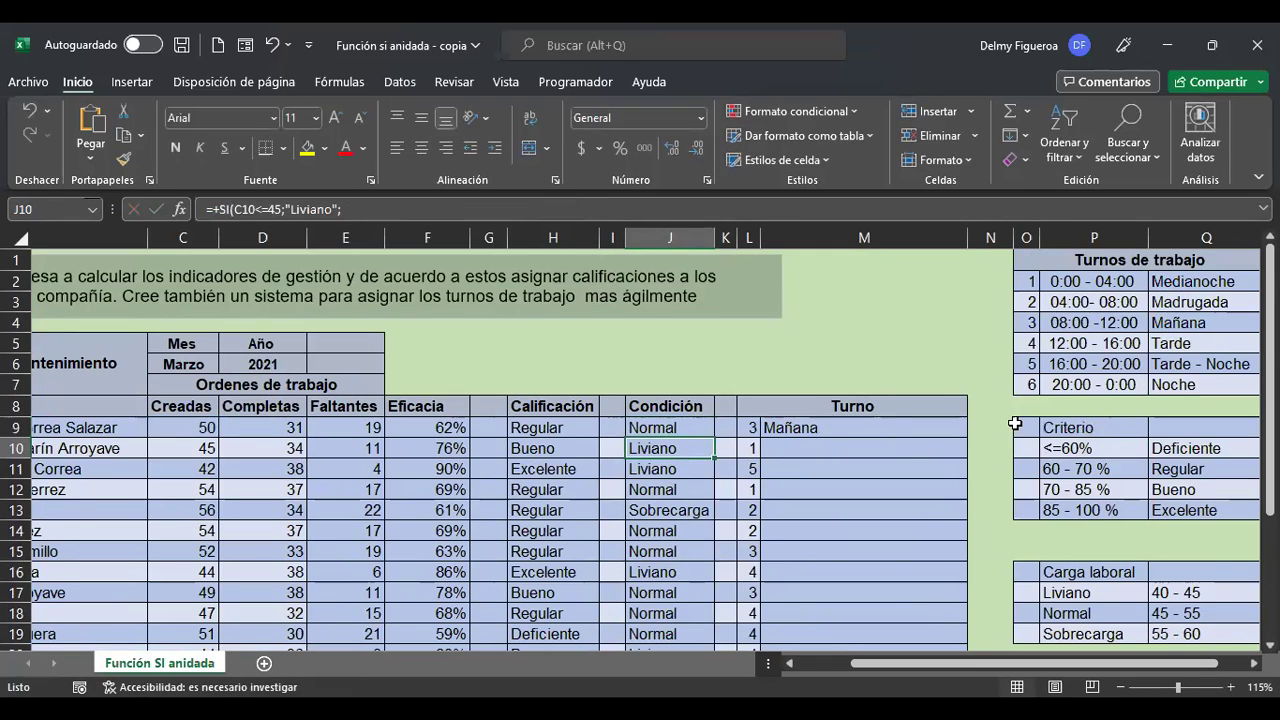
pyautogui.press('F2')
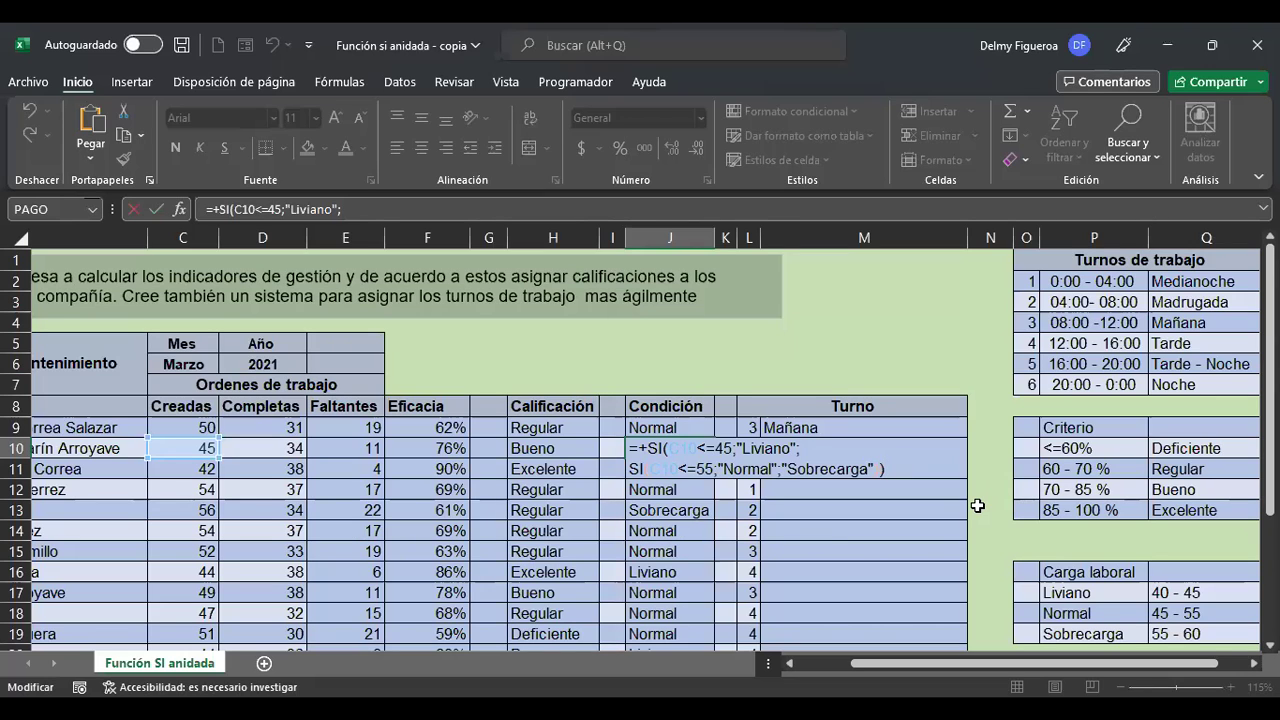
pyautogui.press('Escape')
# Step: Review the Turno formula in M9 against the first three shifts of the Turnos de trabajo table
pyautogui.click(835, 427)
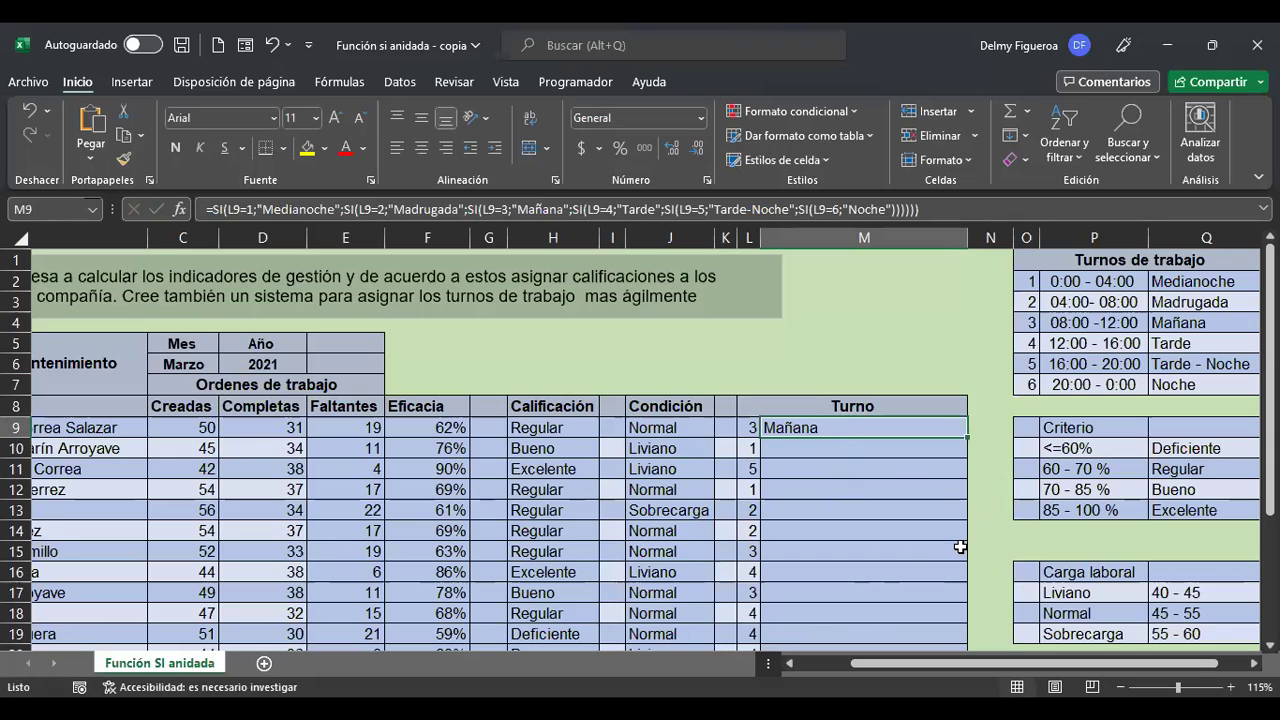
pyautogui.click(1195, 281)
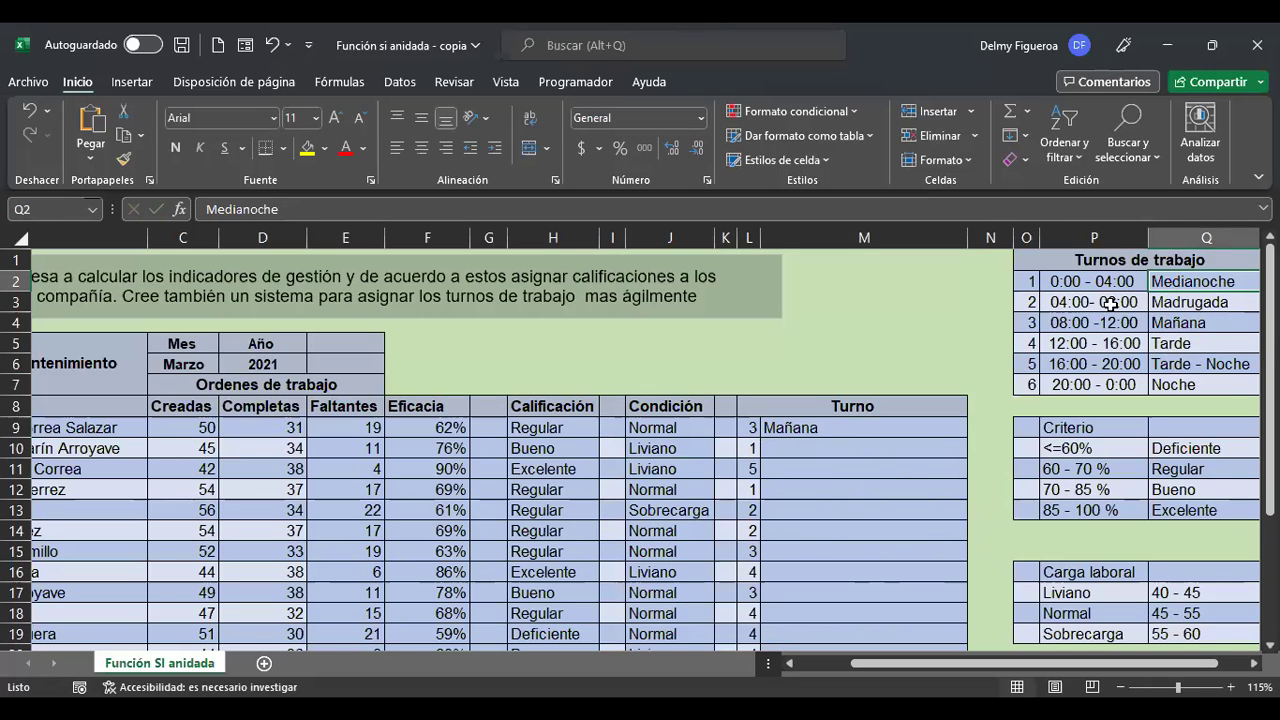
pyautogui.click(1188, 300)
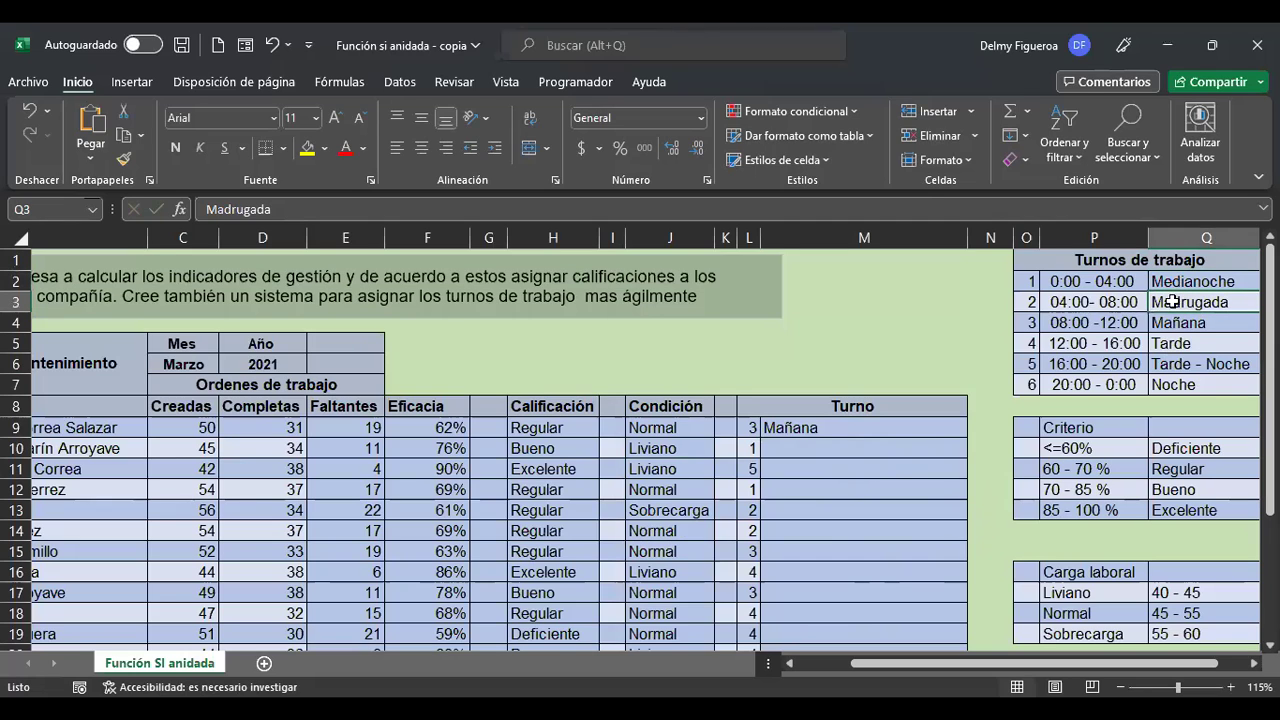
pyautogui.click(1098, 322)
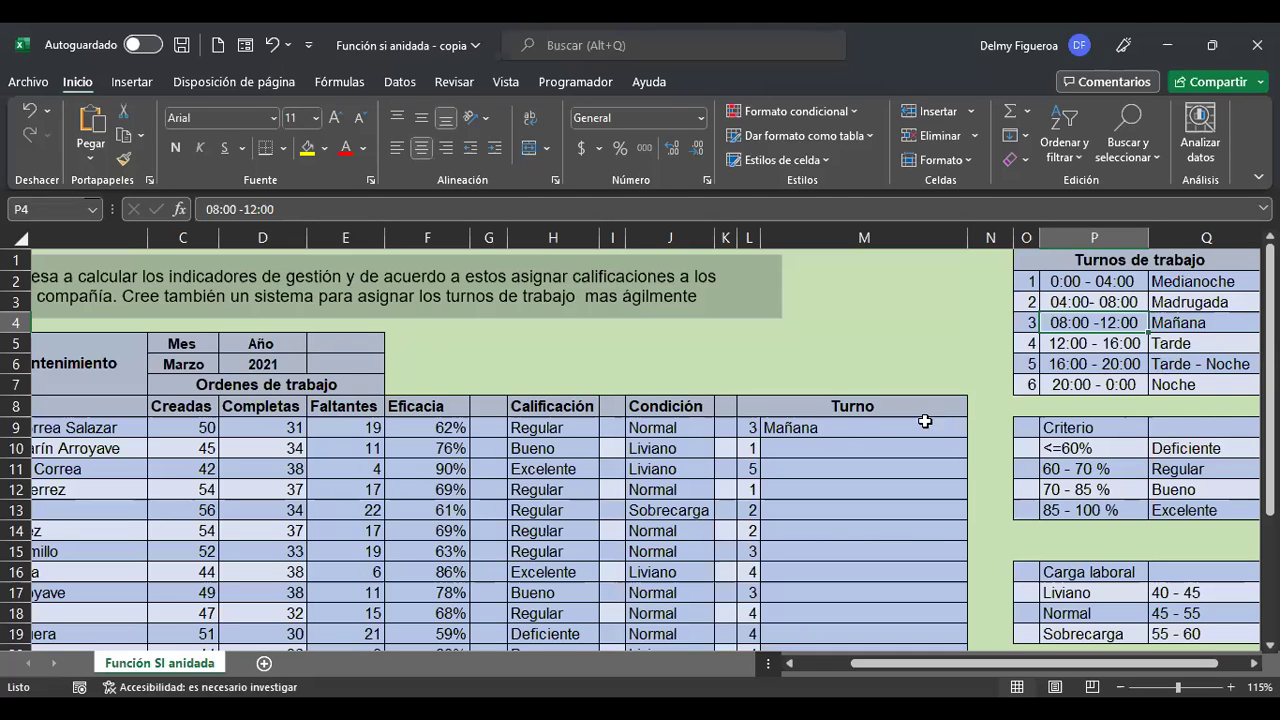
# Step: In the M9 Turno formula, insert a line break after "Medianoche"; so the L9=2 test starts on its own line
pyautogui.click(850, 431)
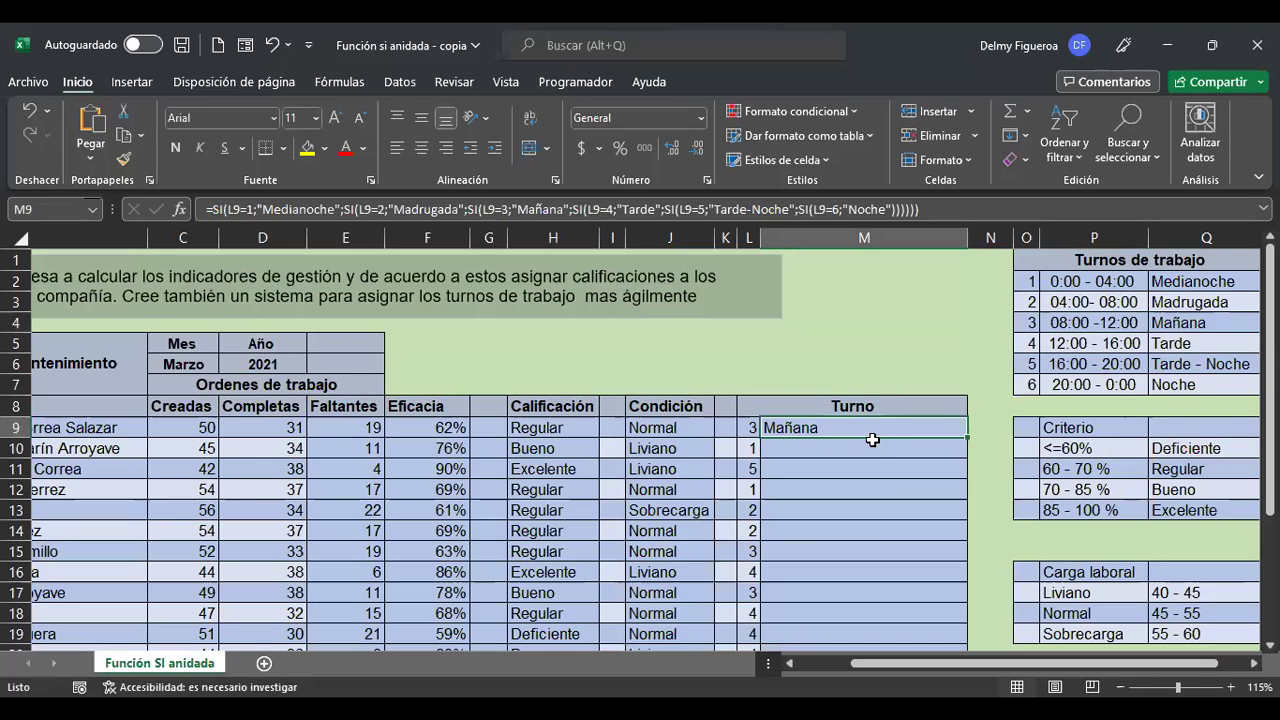
pyautogui.doubleClick(872, 440)
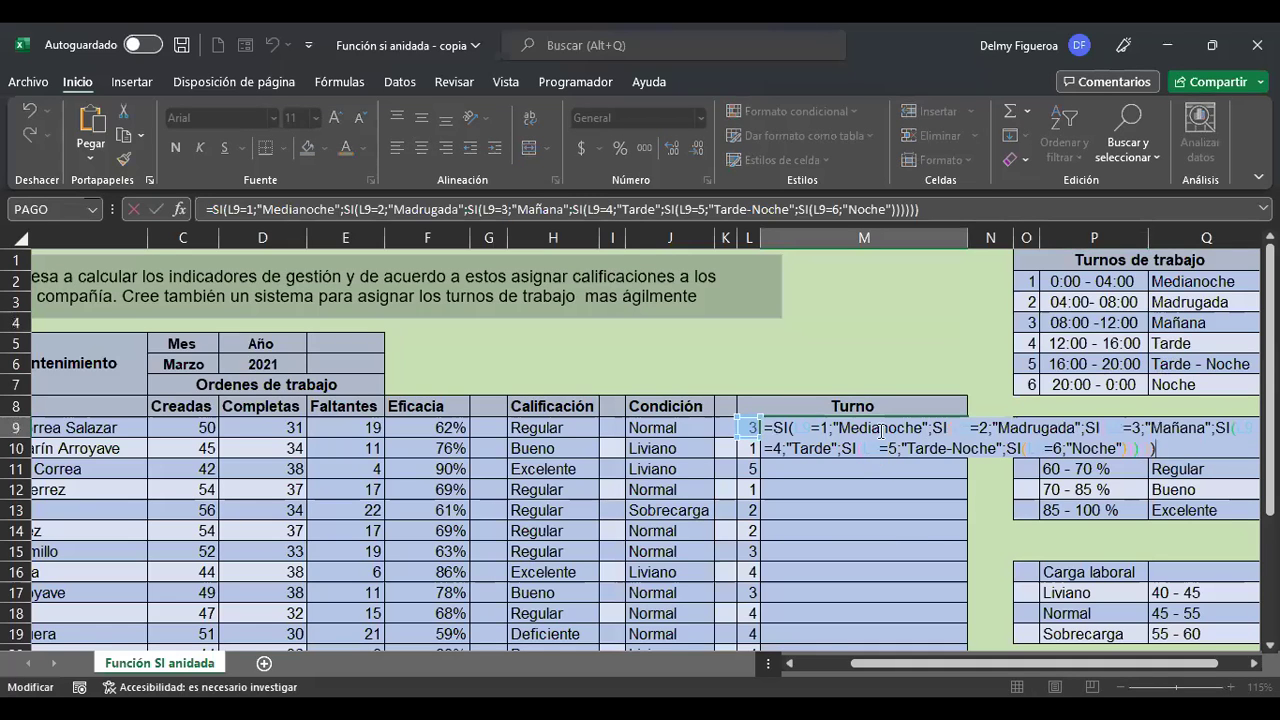
pyautogui.click(933, 429)
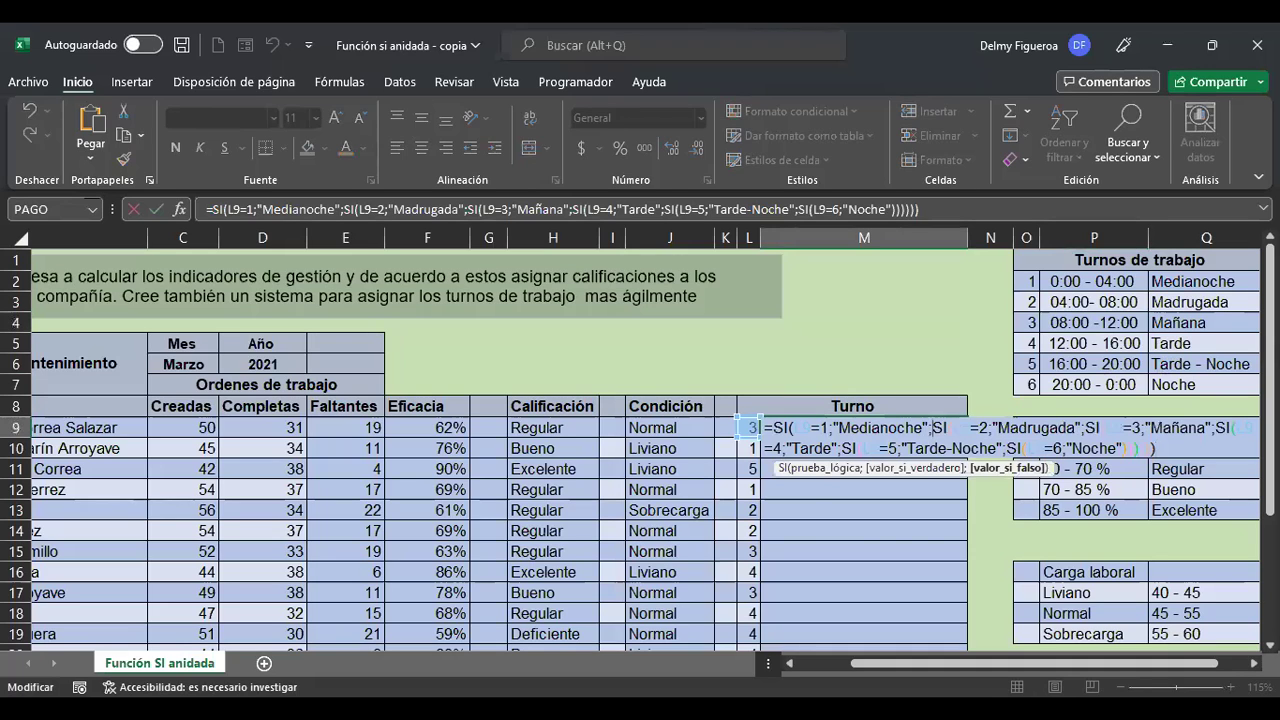
pyautogui.hotkey('alt', 'Return')
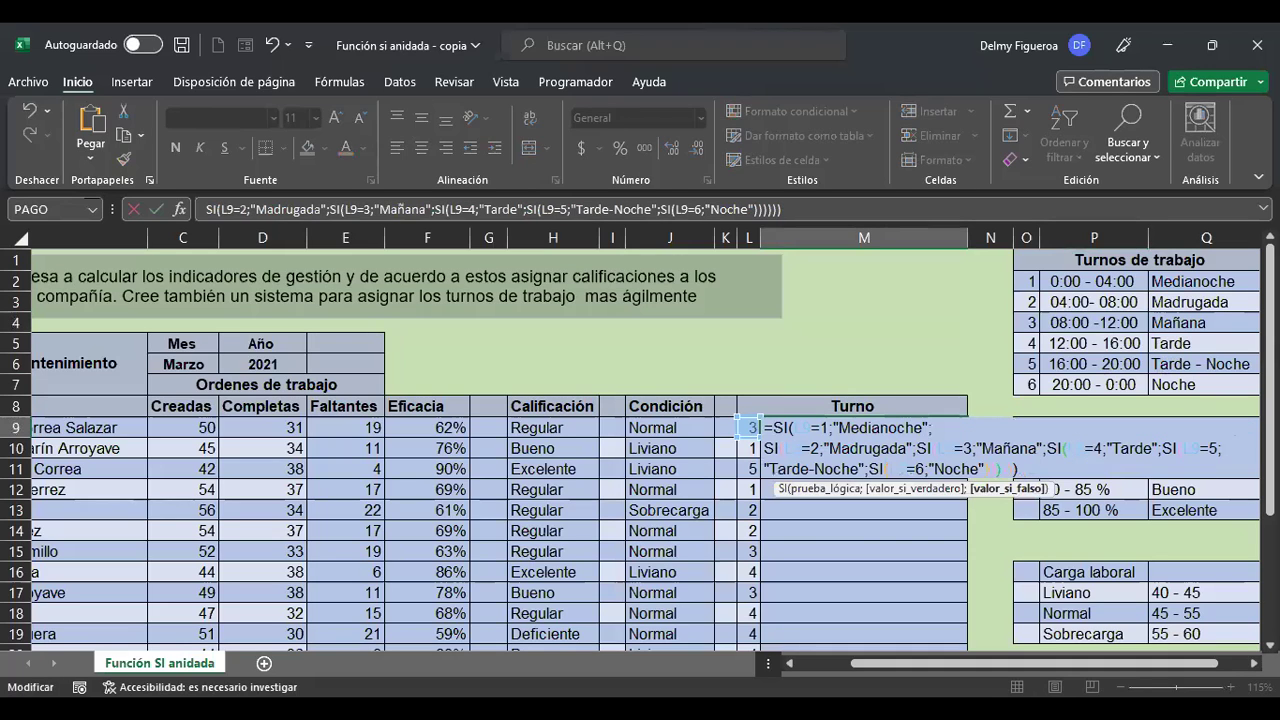
pyautogui.click(866, 427)
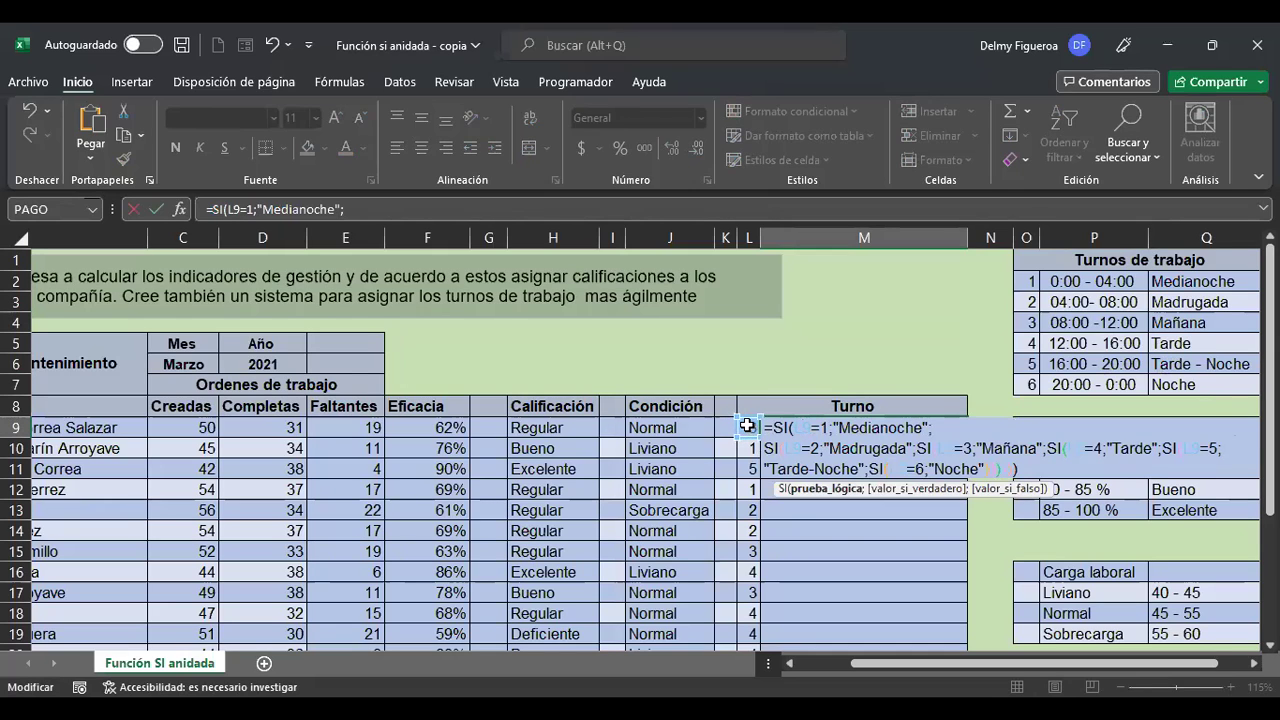
pyautogui.click(891, 427)
pyautogui.press('Down')
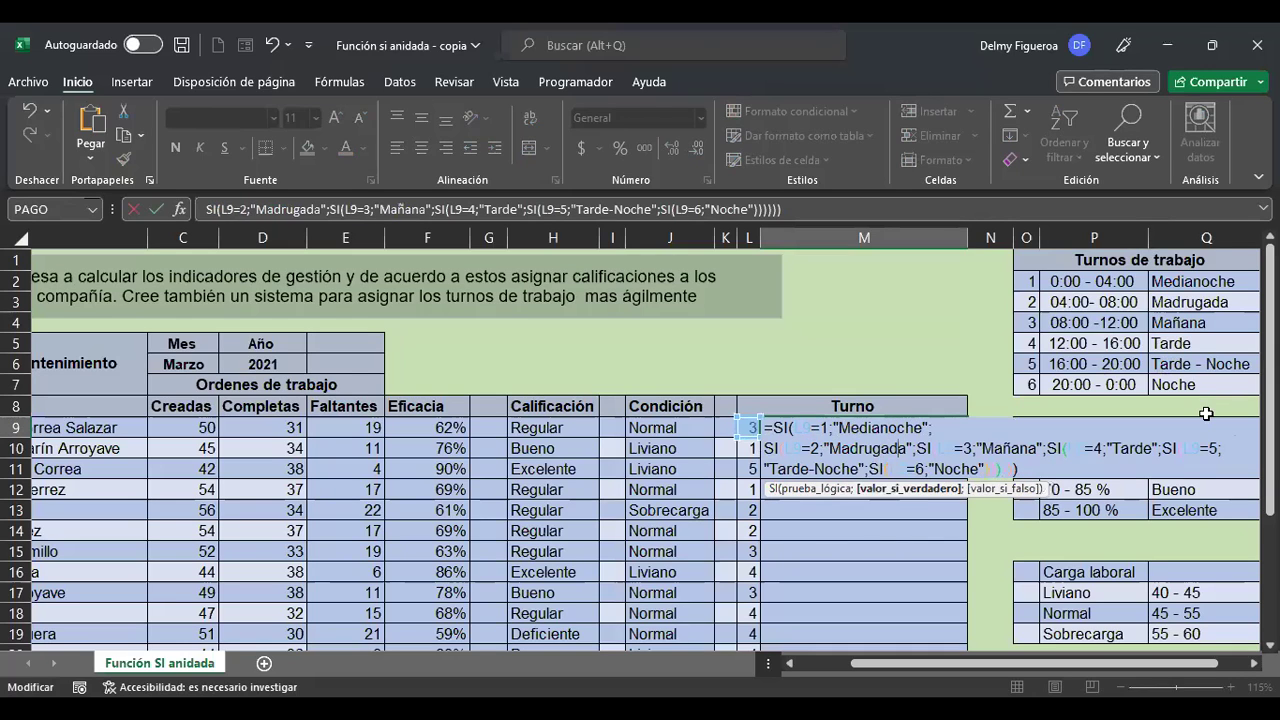
# Step: Add line breaks in the M9 formula after "Madrugada"; and "Mañana"; to put the L9=3 and L9=4 tests on separate lines
pyautogui.press('Right')
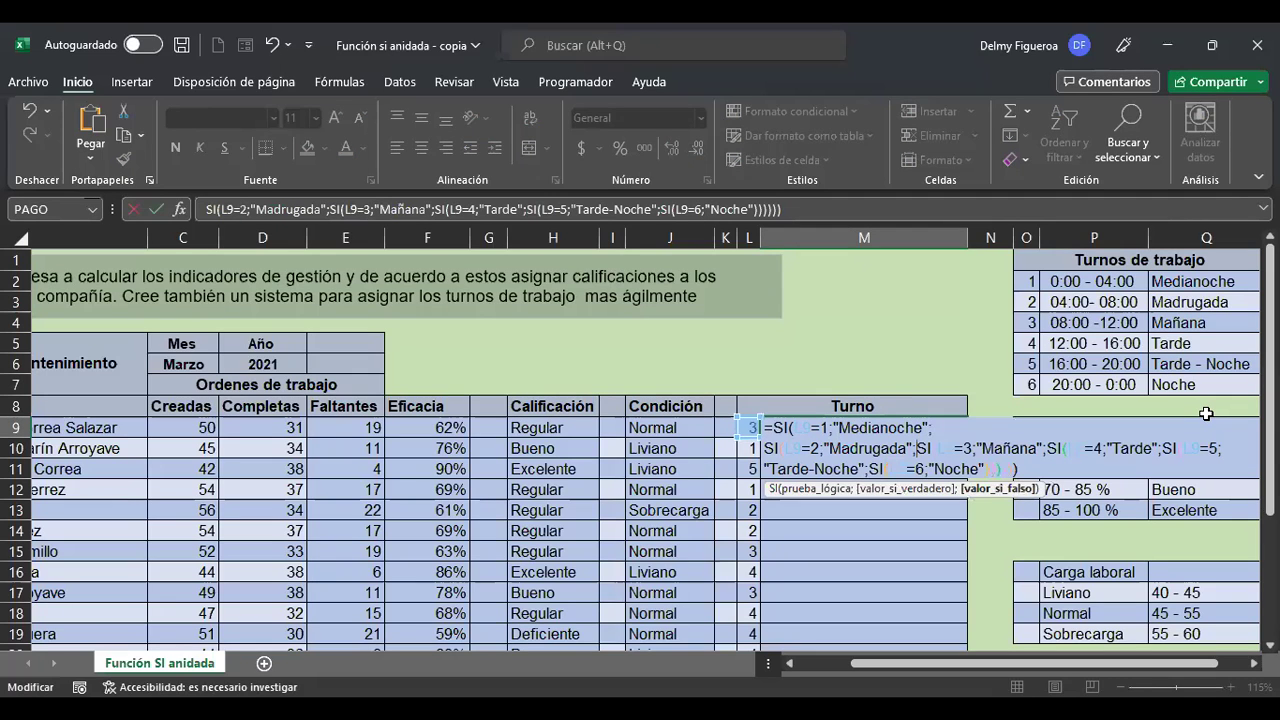
pyautogui.hotkey('alt', 'Return')
pyautogui.press('Right')
pyautogui.press('Right')
pyautogui.press('Right')
pyautogui.press('Right')
pyautogui.press('Right')
pyautogui.press('Right')
pyautogui.press('Right')
pyautogui.press('Right')
pyautogui.press('Right')
pyautogui.press('Right')
pyautogui.press('Right')
pyautogui.press('Right')
pyautogui.press('Right')
pyautogui.press('Right')
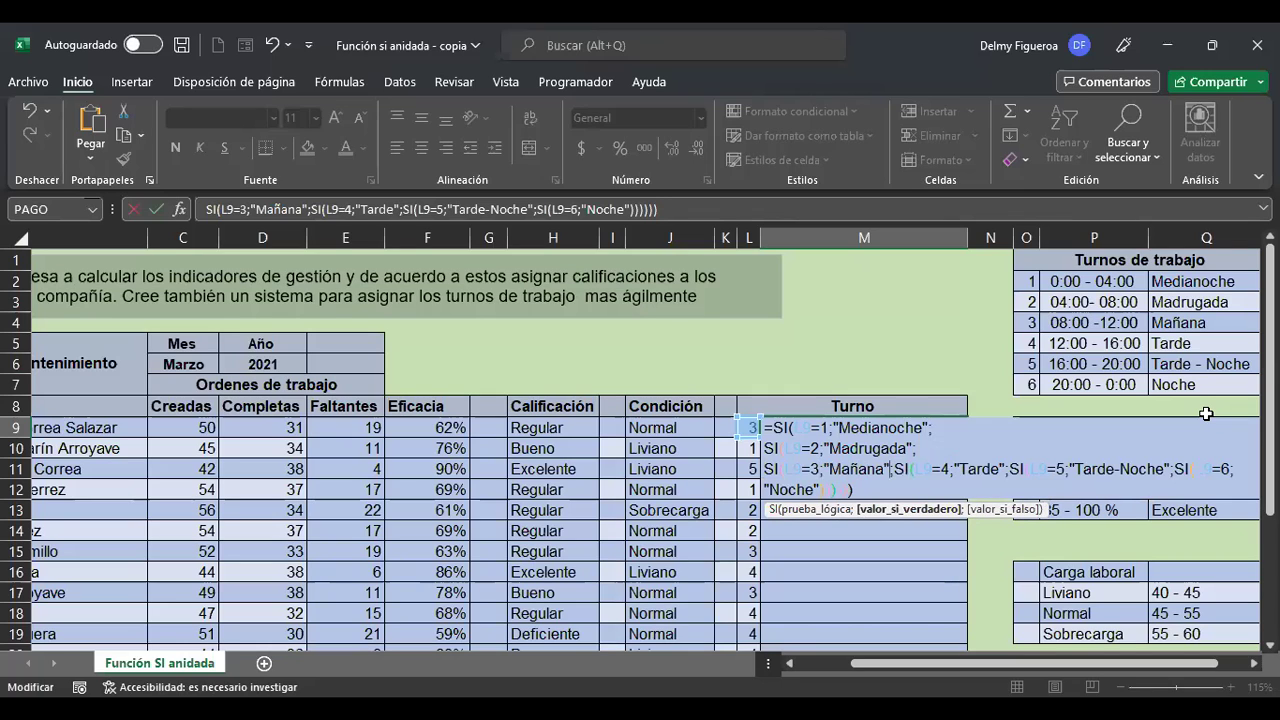
pyautogui.press('Right')
pyautogui.hotkey('alt', 'Return')
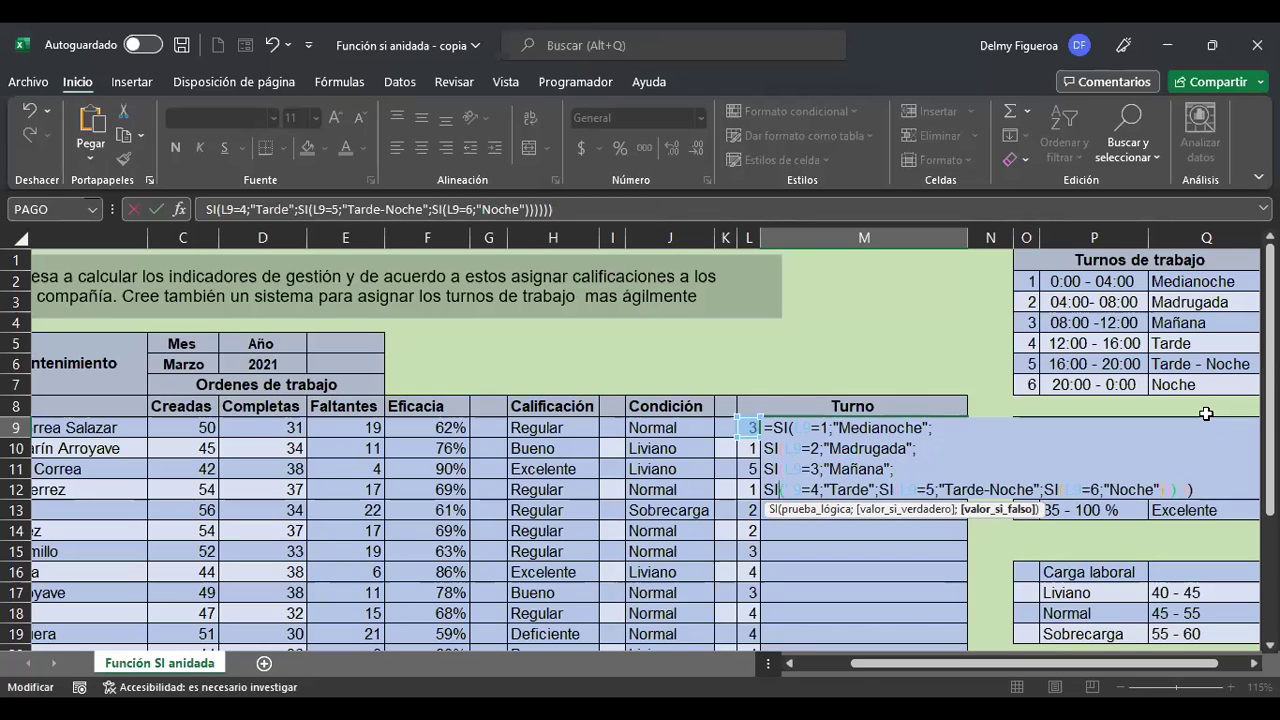
# Step: Break the M9 formula after "Tarde"; and "Tarde-Noche"; so the L9=5 and L9=6 tests have separate lines, and commit it
pyautogui.press('Right')
pyautogui.press('Right')
pyautogui.press('Right')
pyautogui.press('Right')
pyautogui.press('Right')
pyautogui.press('Right')
pyautogui.press('Right')
pyautogui.press('Right')
pyautogui.press('Right')
pyautogui.press('Right')
pyautogui.press('Right')
pyautogui.press('Right')
pyautogui.press('Right')
pyautogui.press('Right')
pyautogui.hotkey('alt', 'Return')
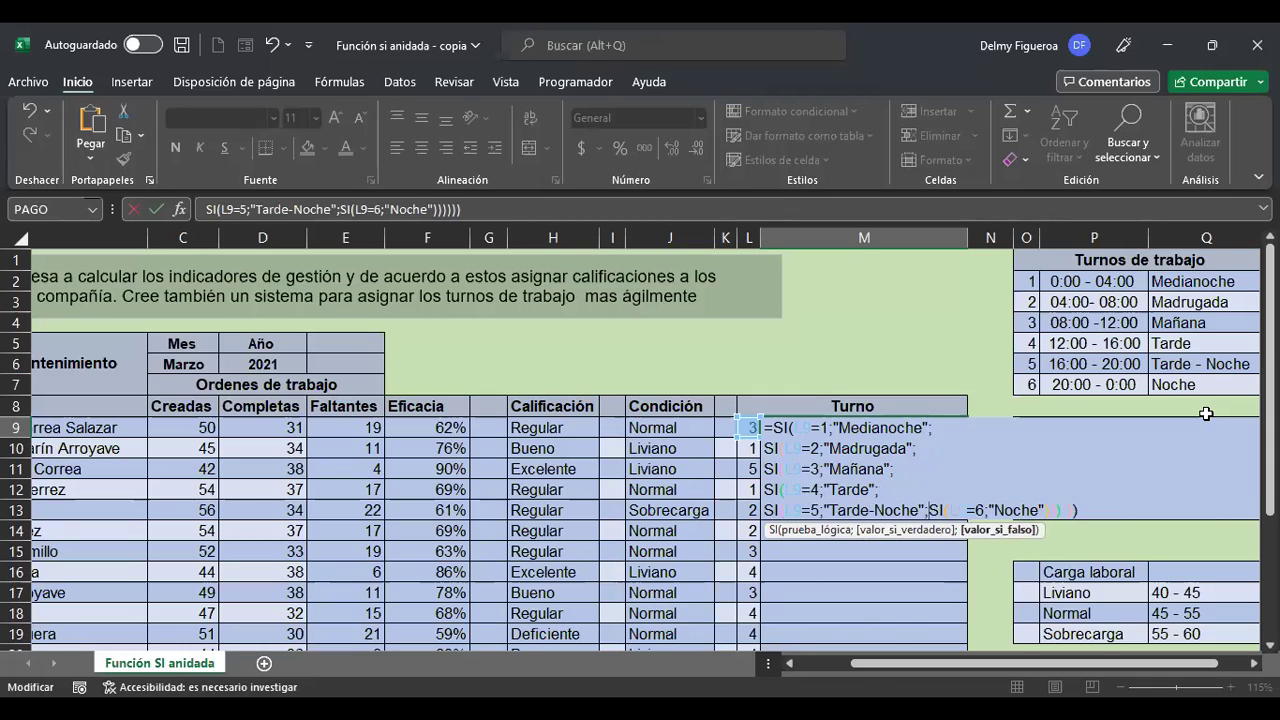
pyautogui.hotkey('alt', 'Return')
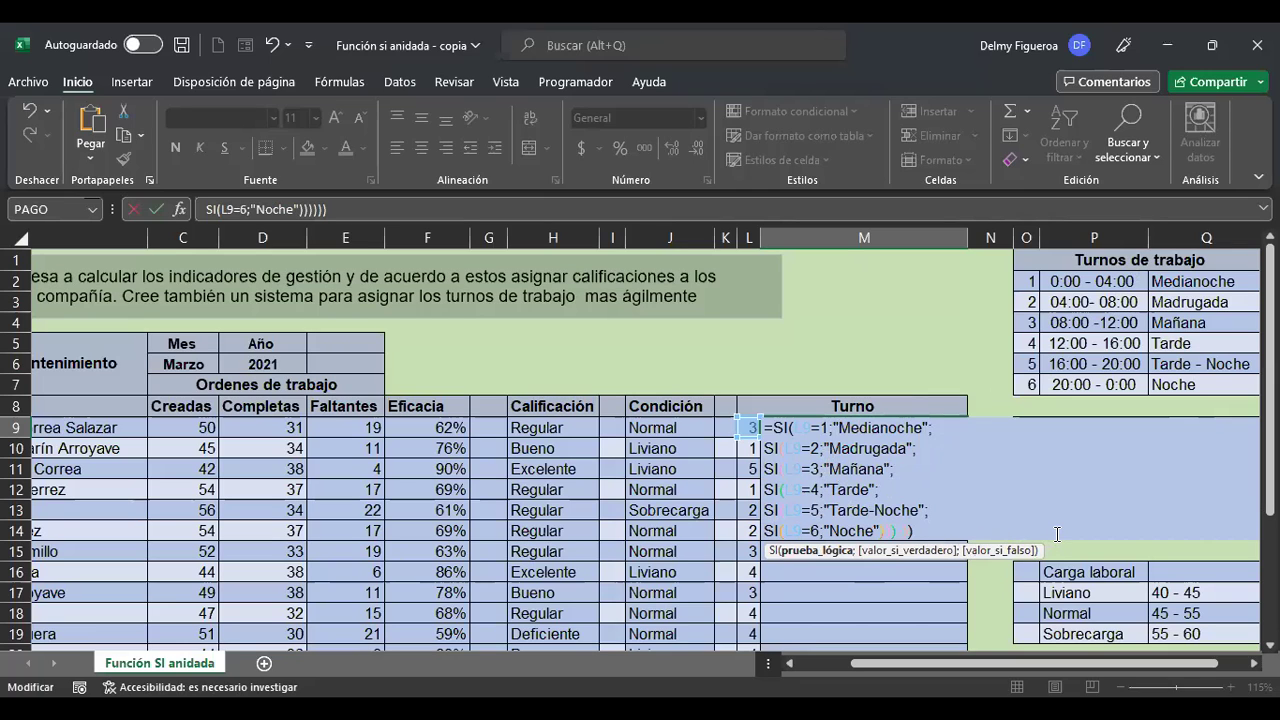
pyautogui.press('Return')
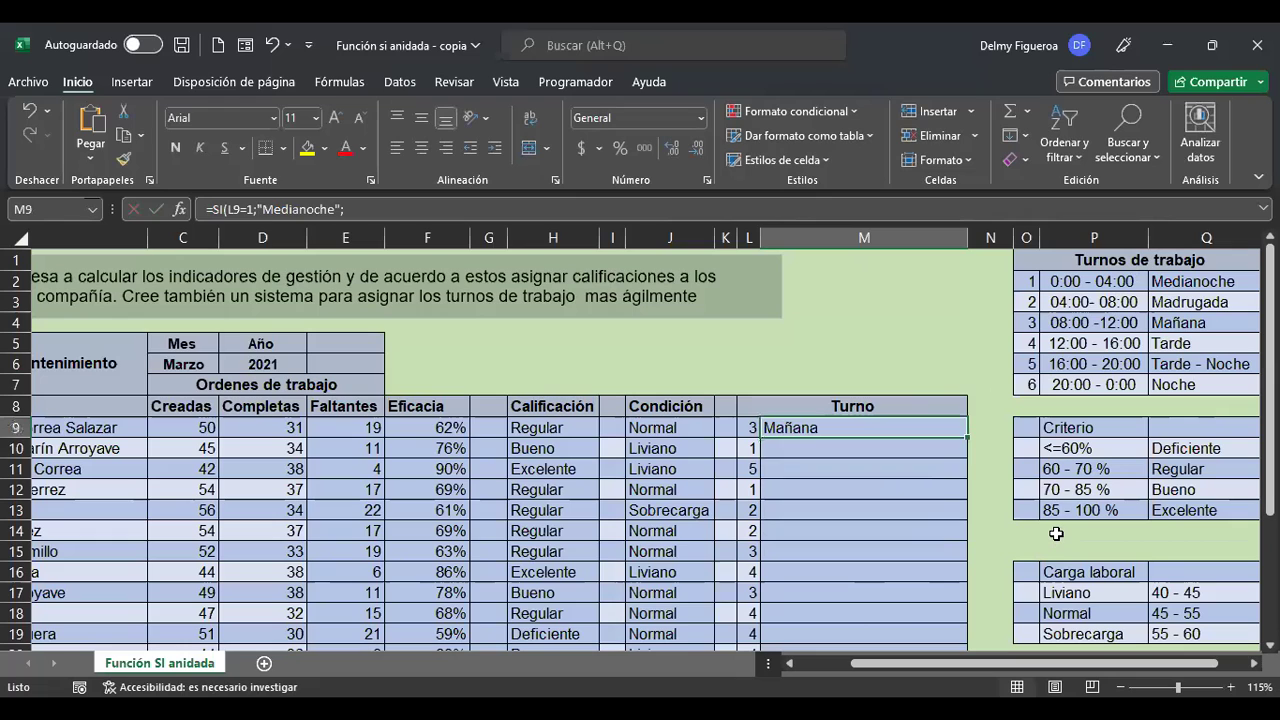
# Step: In M10, start an SI formula that tests L10=1 and returns "Medianoche" when true
pyautogui.write('+')
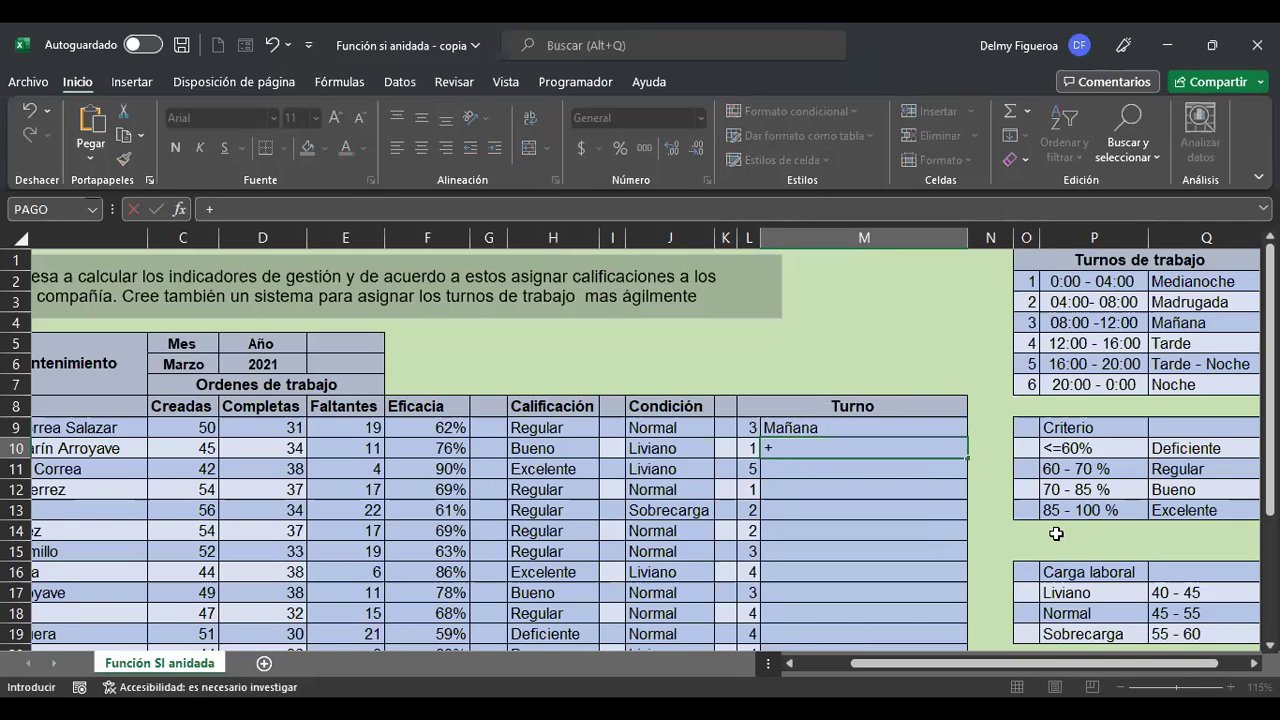
pyautogui.write('si')
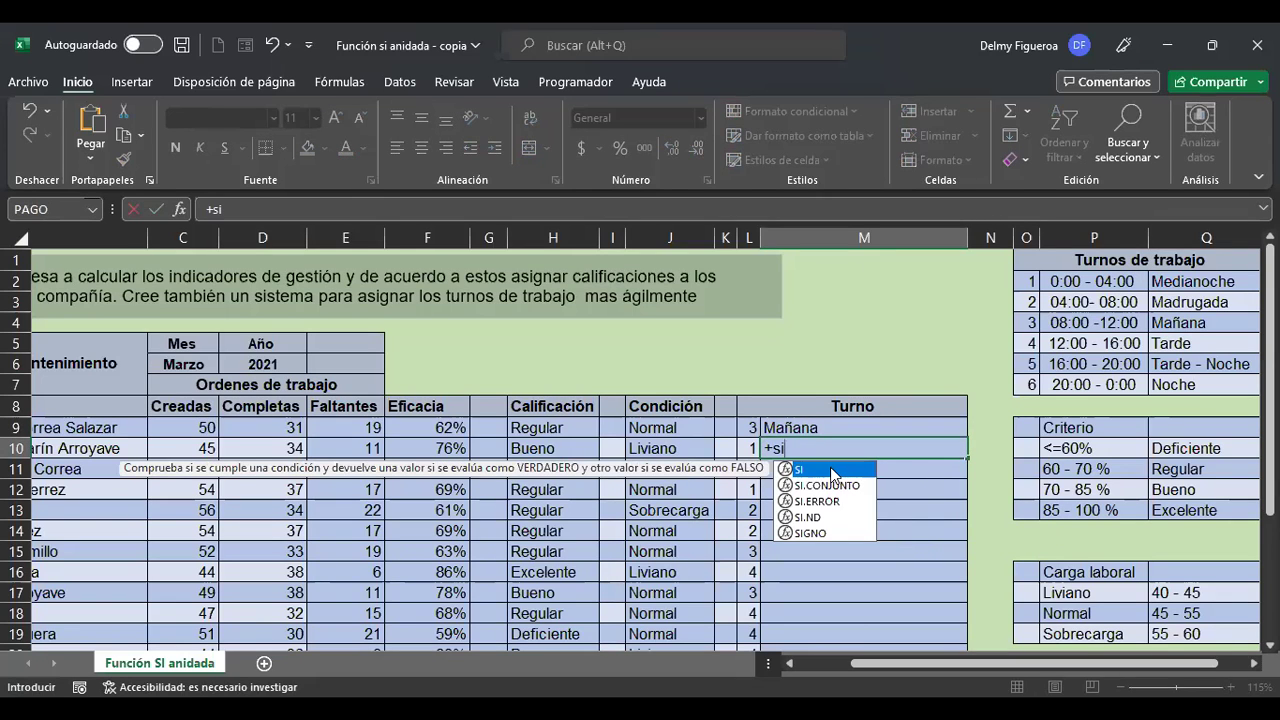
pyautogui.press('Tab')
pyautogui.click(745, 447)
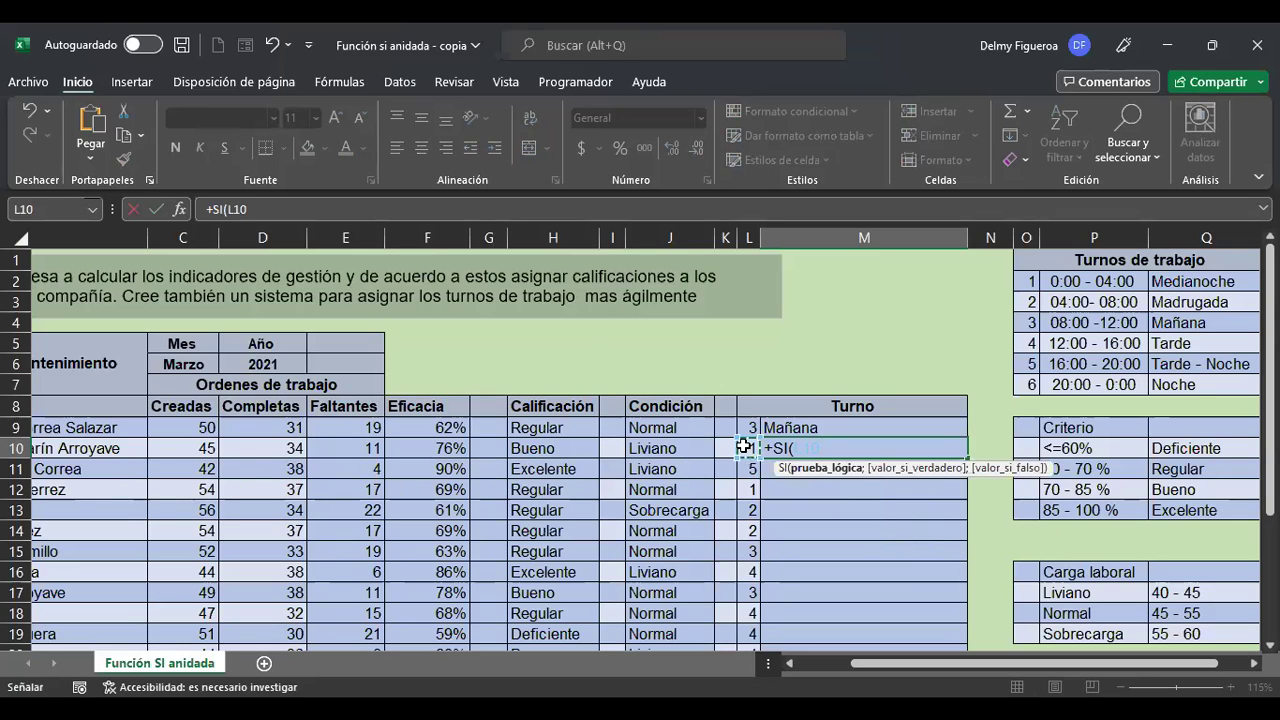
pyautogui.write('=1;')
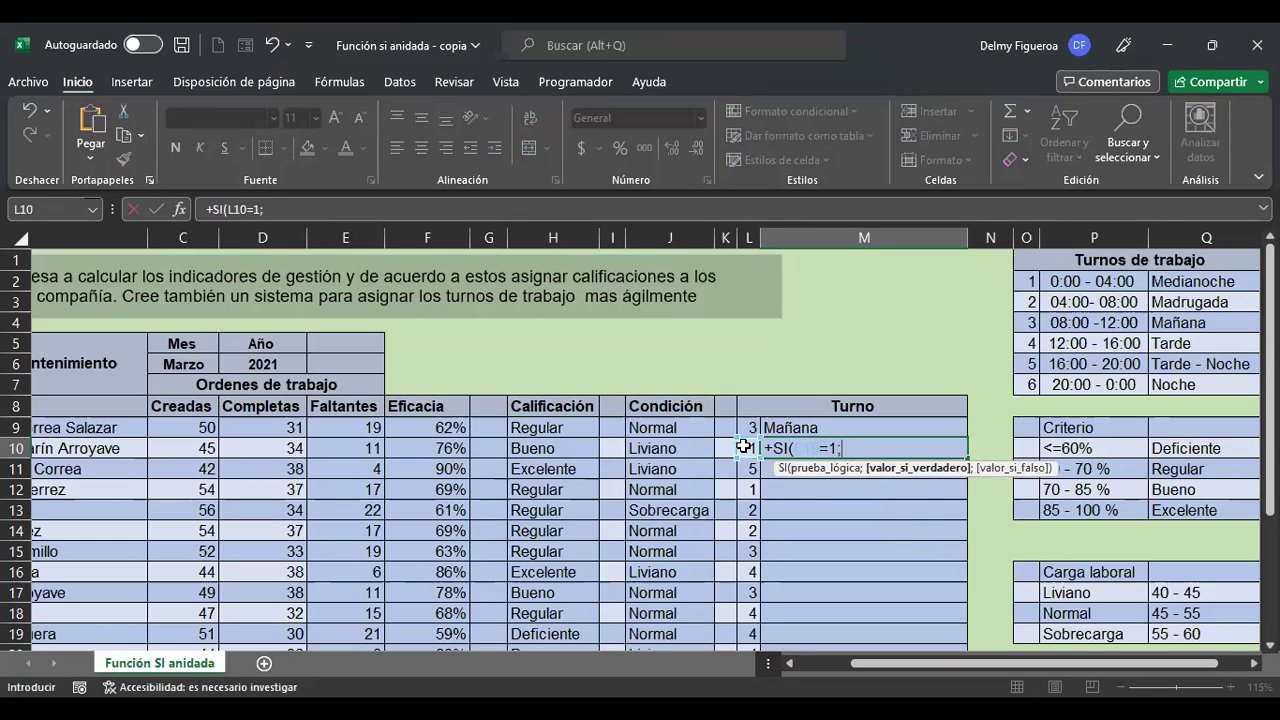
pyautogui.write('"Medianoche')
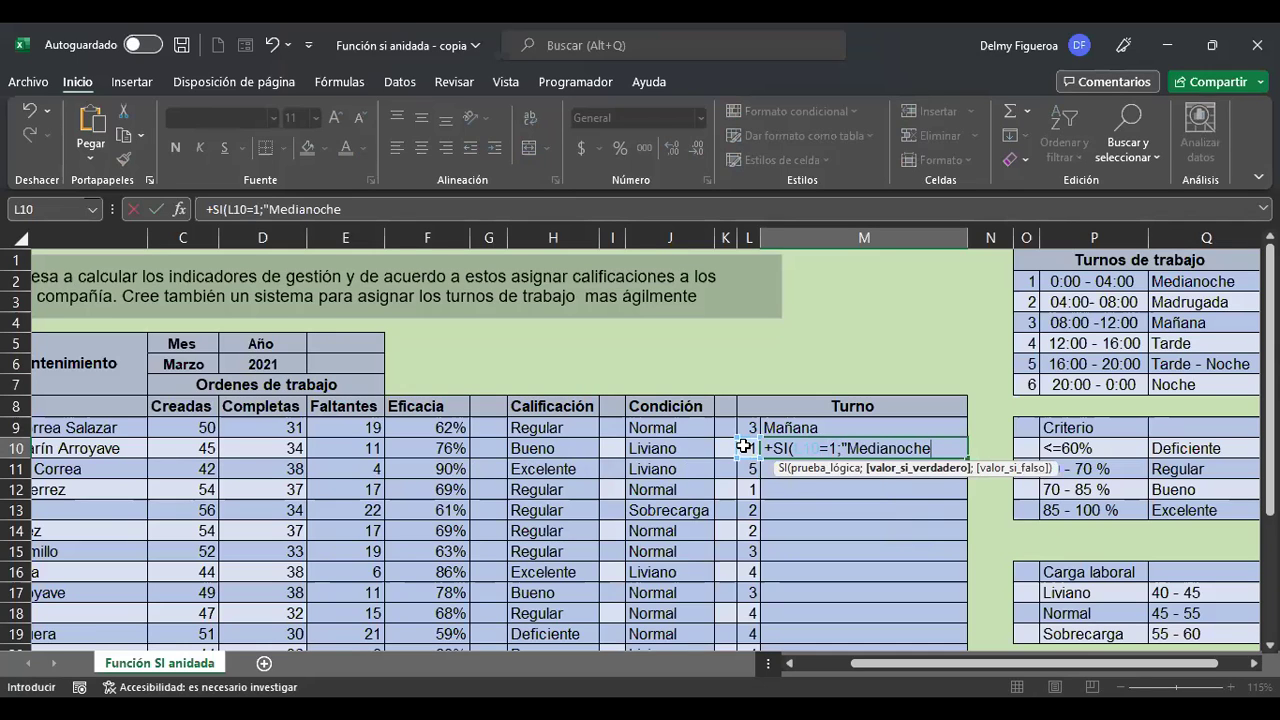
pyautogui.write('";')
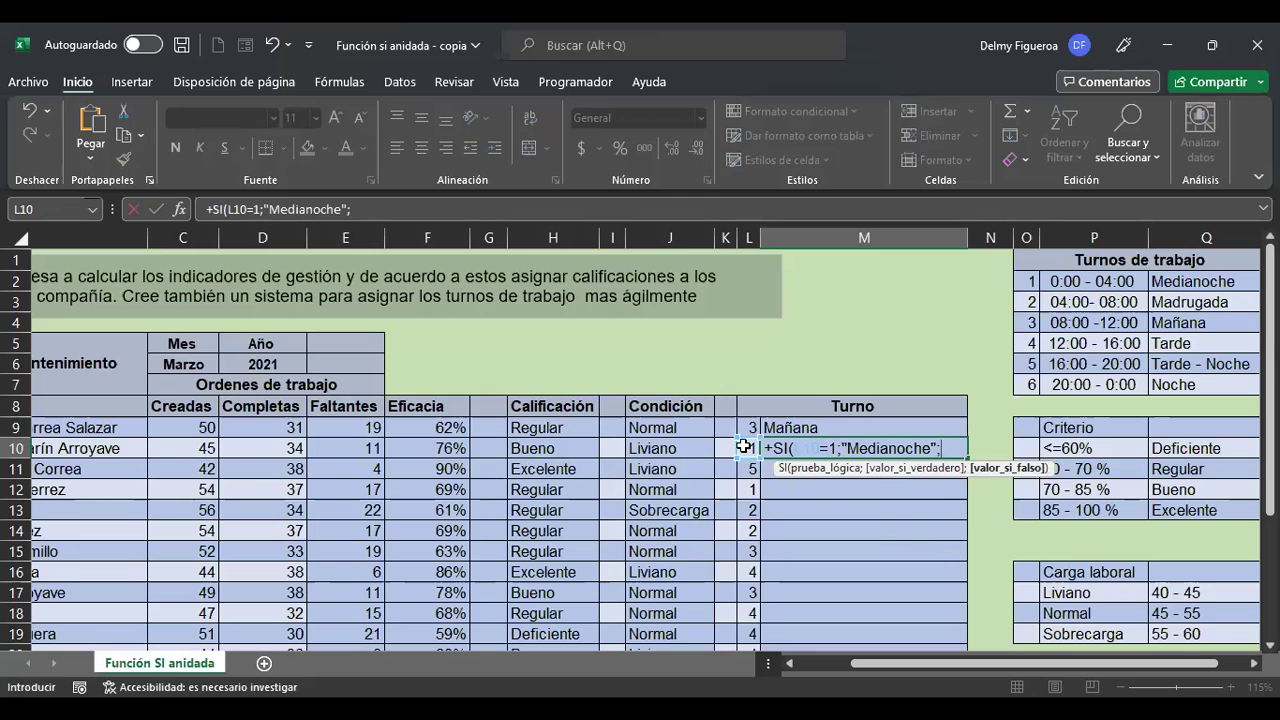
# Step: Add a nested SI on a new line of the M10 formula, testing L10=2 and returning "Madrugada" when true
pyautogui.hotkey('alt', 'Return')
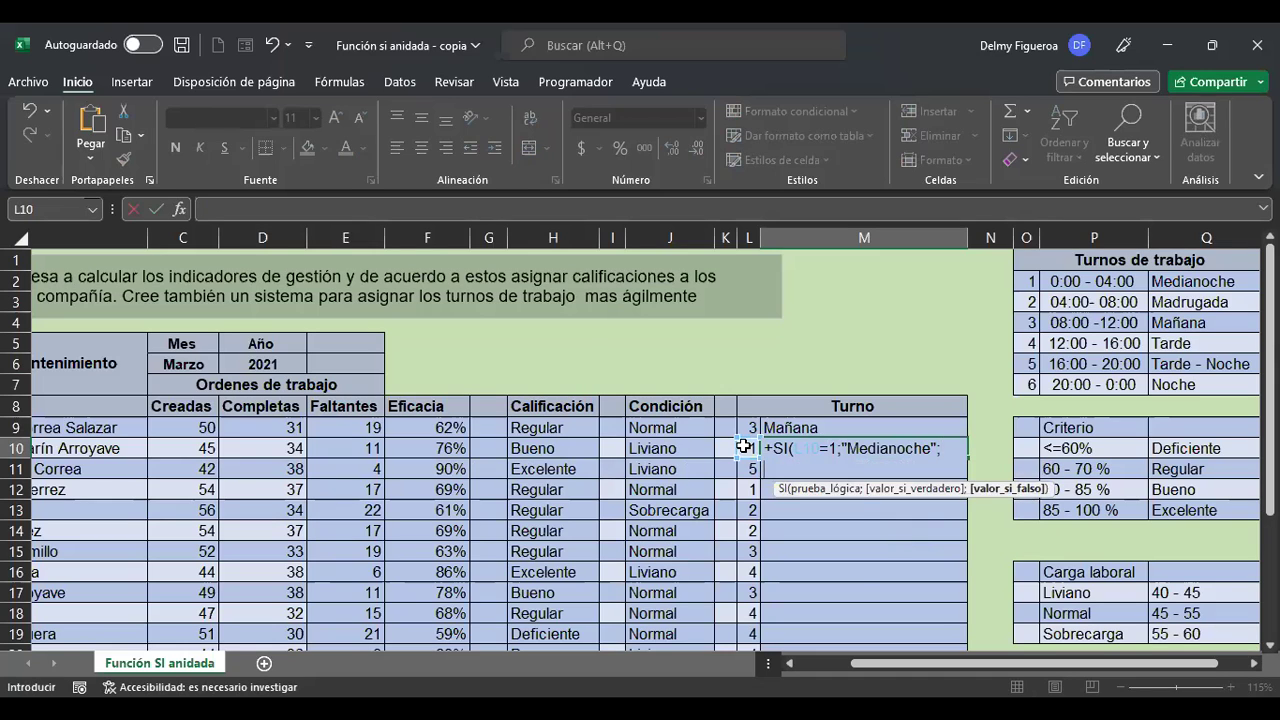
pyautogui.write('si(')
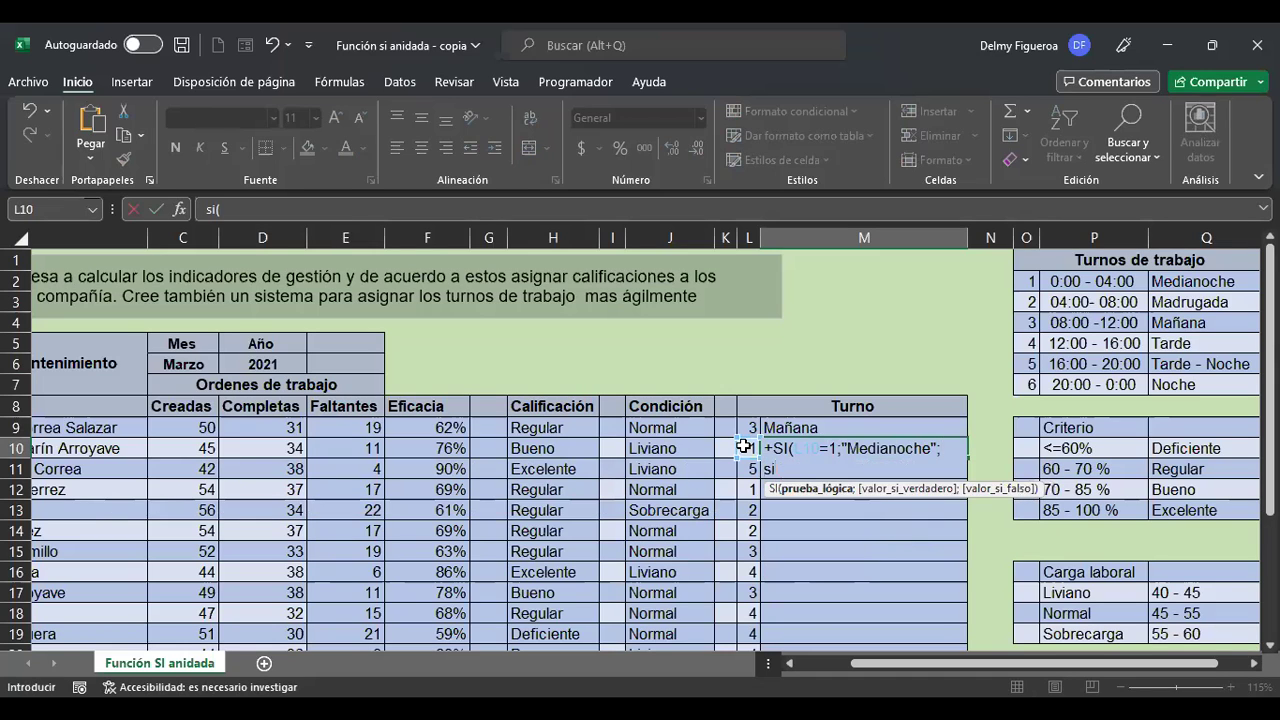
pyautogui.click(746, 447)
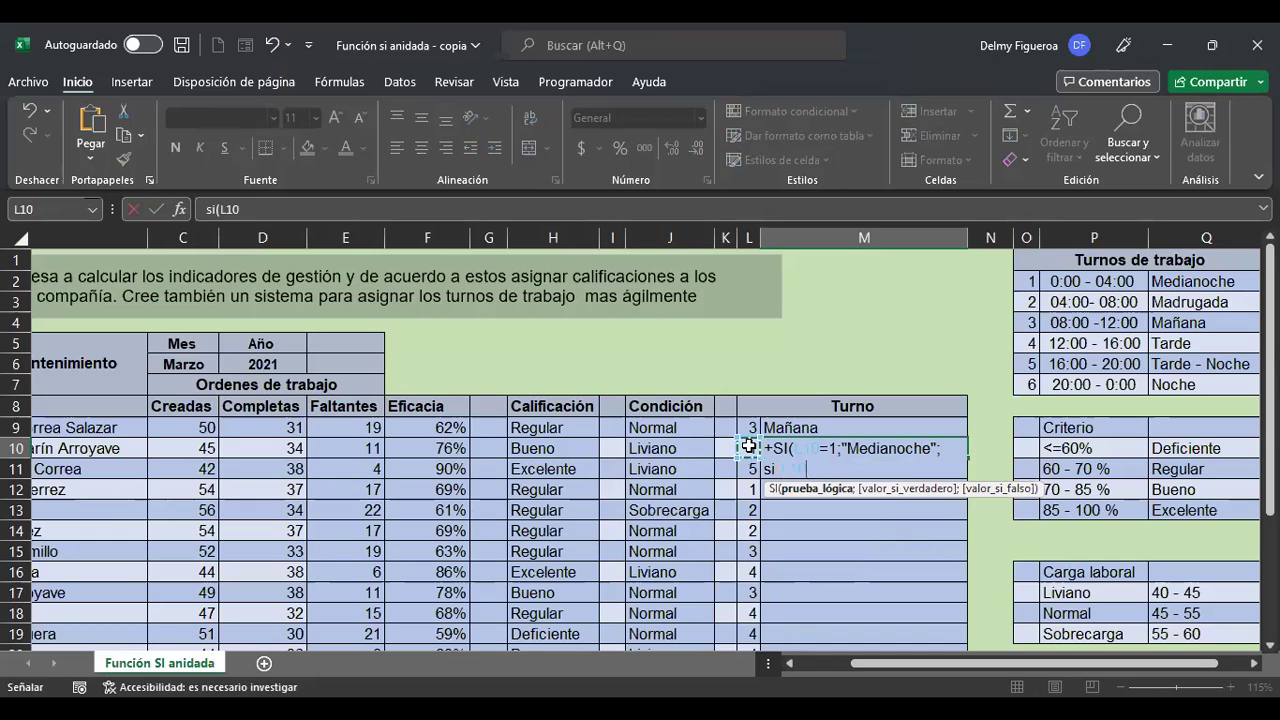
pyautogui.write('=2')
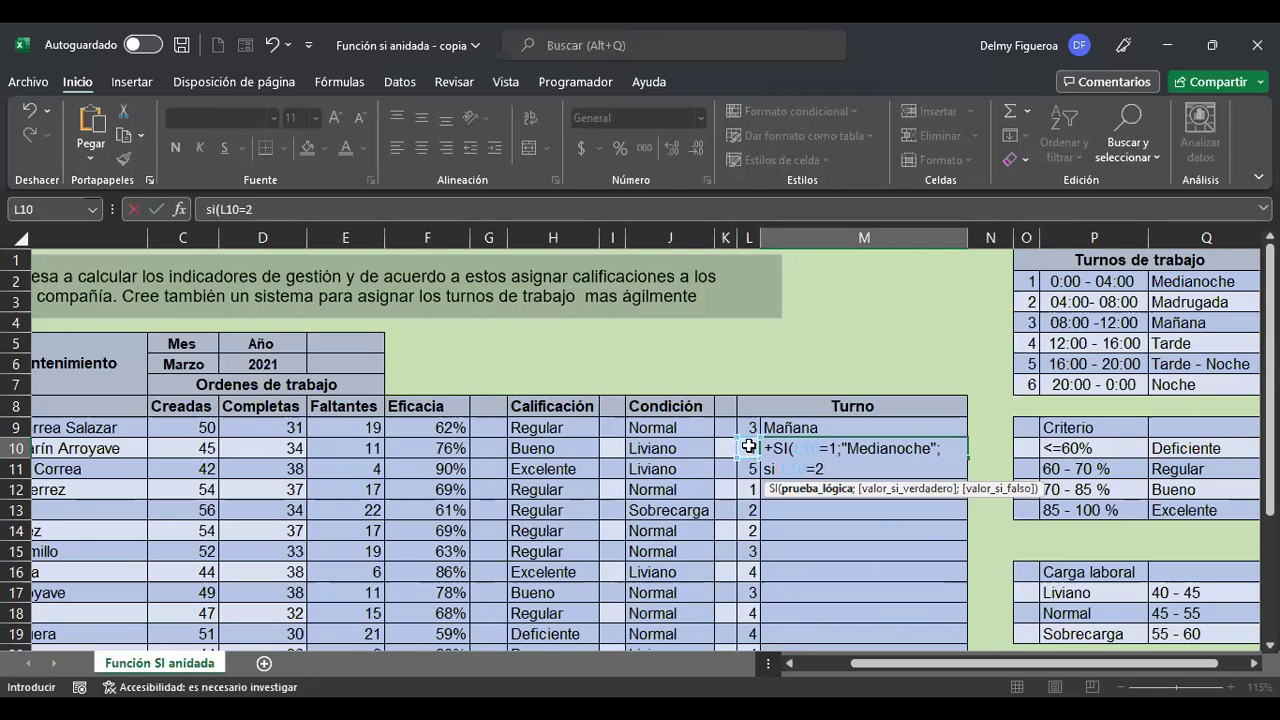
pyautogui.write(';"Madrugada')
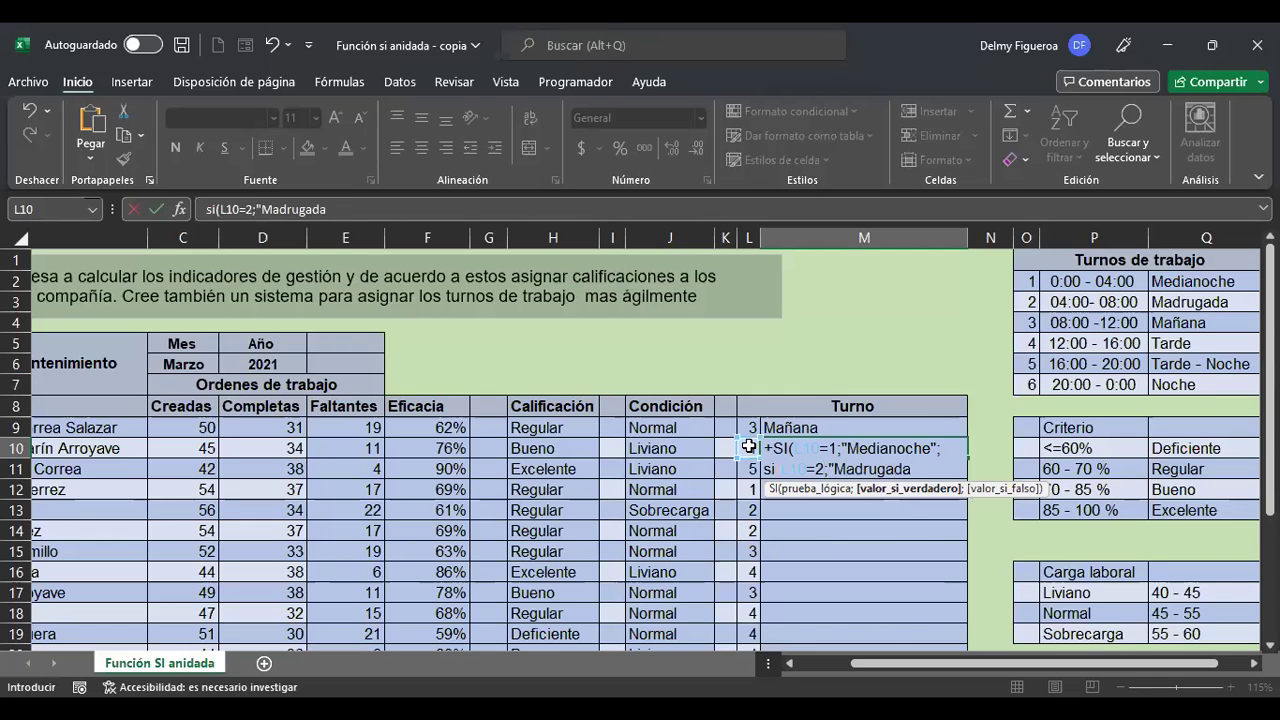
pyautogui.write('";')
# Step: Add a nested SI on a new line of the M10 formula, testing L9=3 and returning "Mañana", and commit it with the suggested correction
pyautogui.hotkey('alt', 'Return')
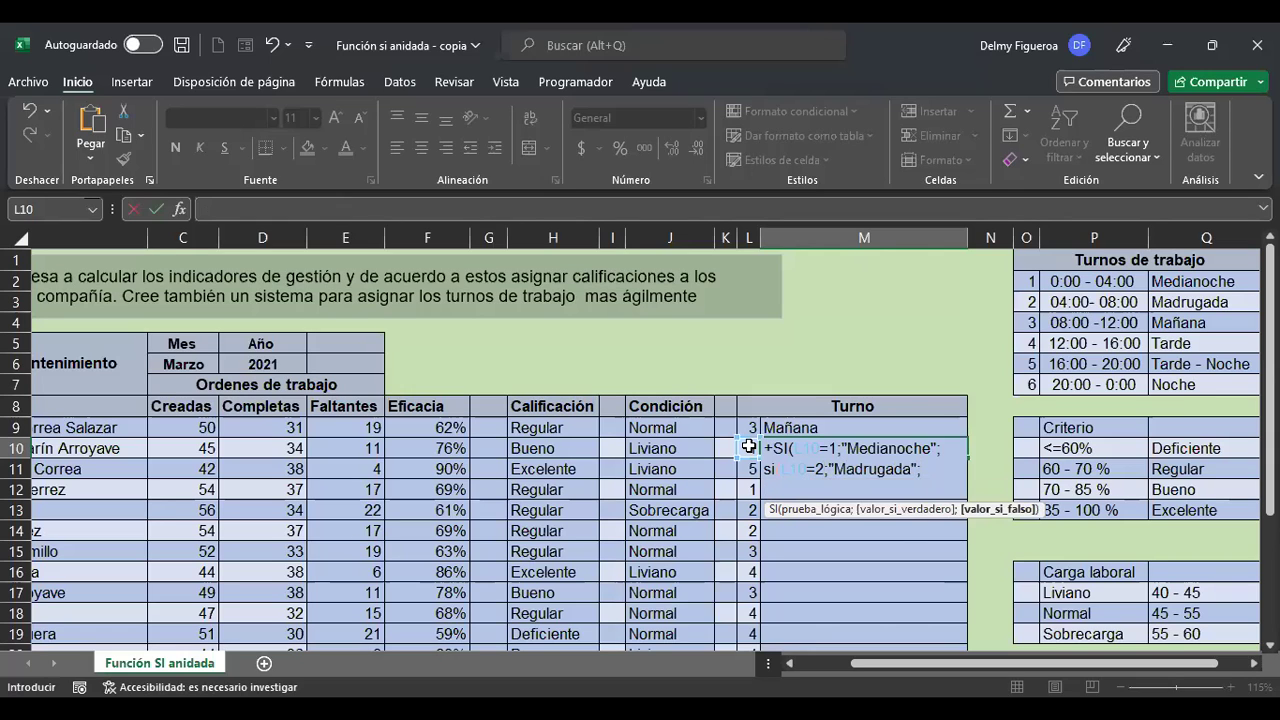
pyautogui.write('si')
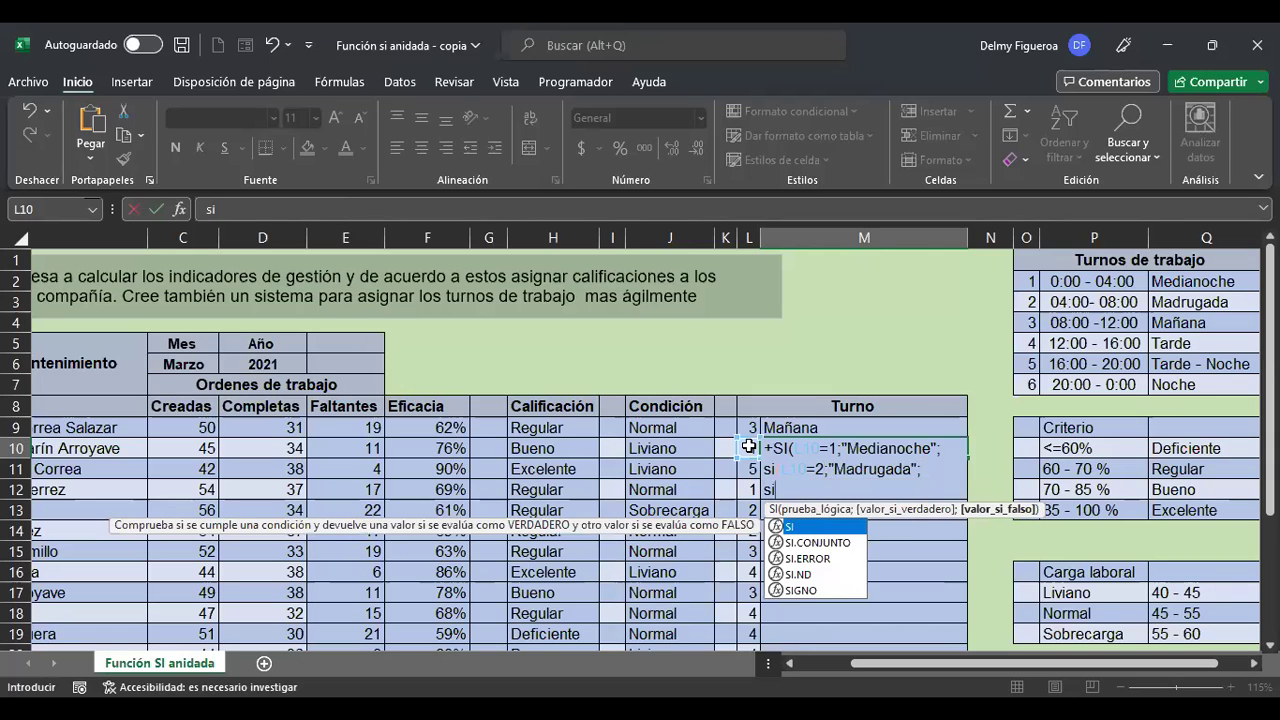
pyautogui.write('(')
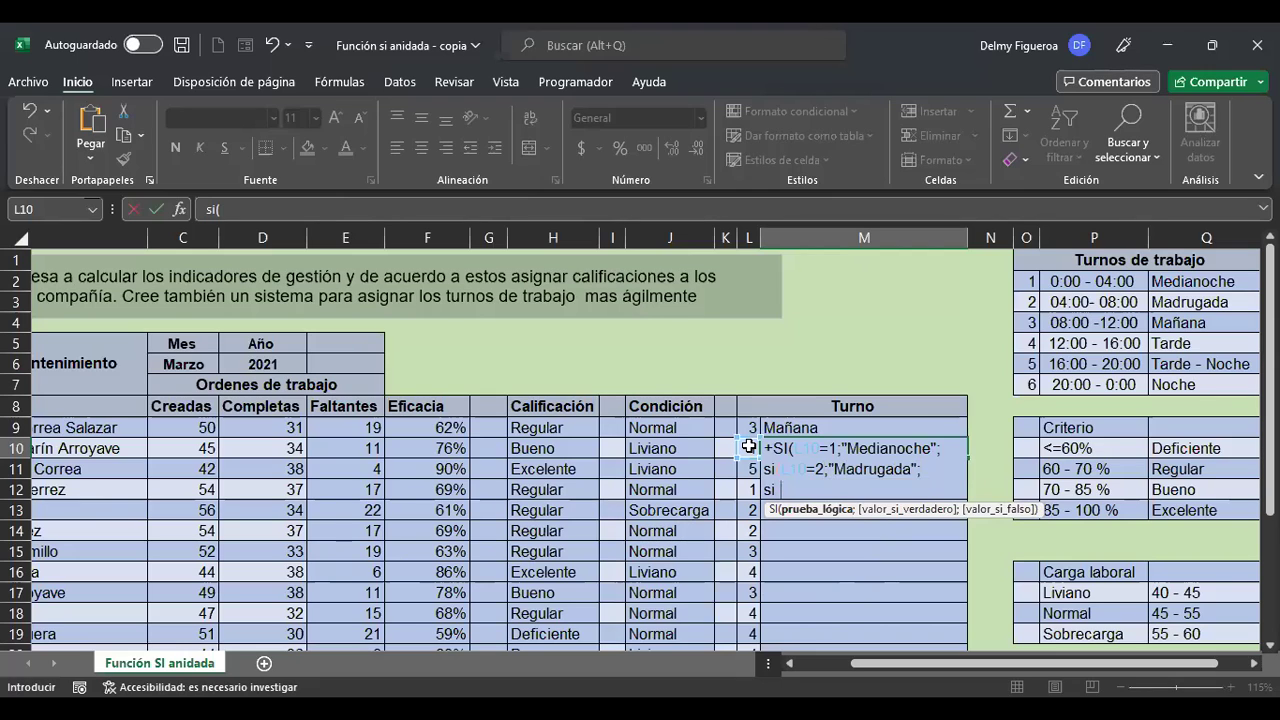
pyautogui.write('l9=3')
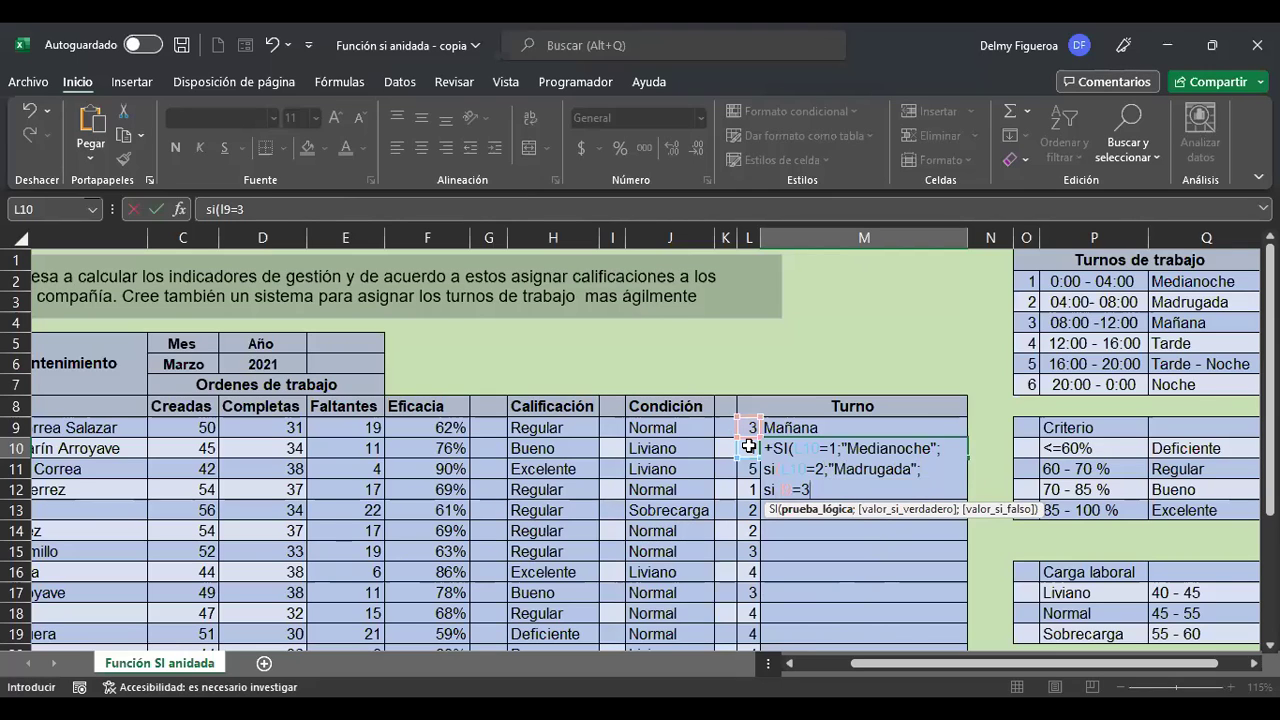
pyautogui.write(';')
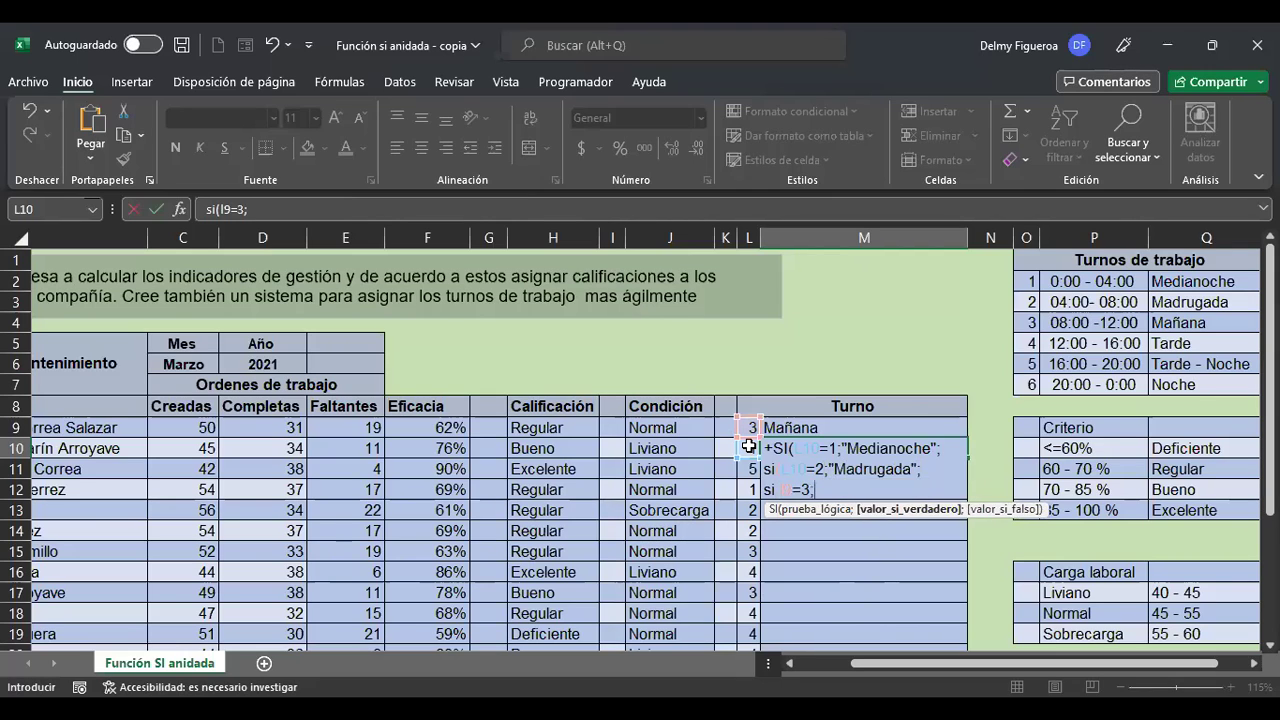
pyautogui.write('"Mañna')
pyautogui.press('BackSpace')
pyautogui.write('ana";')
pyautogui.press('Return')
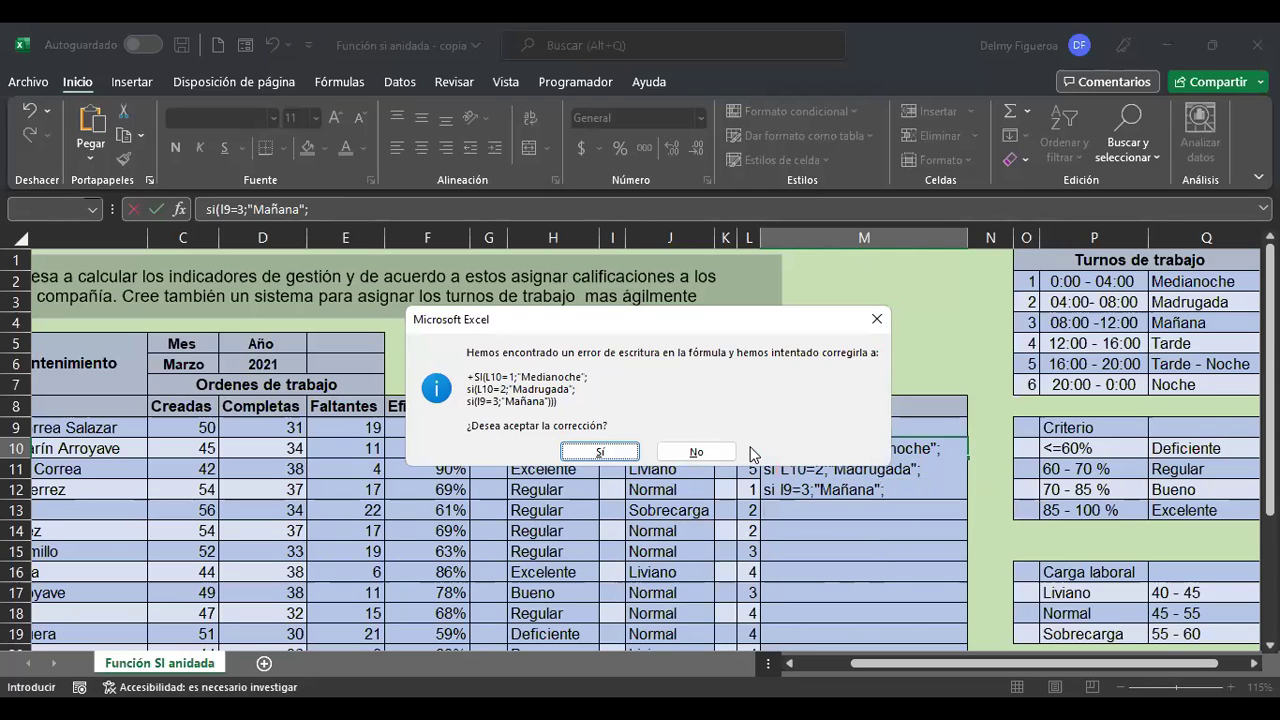
pyautogui.press('Return')
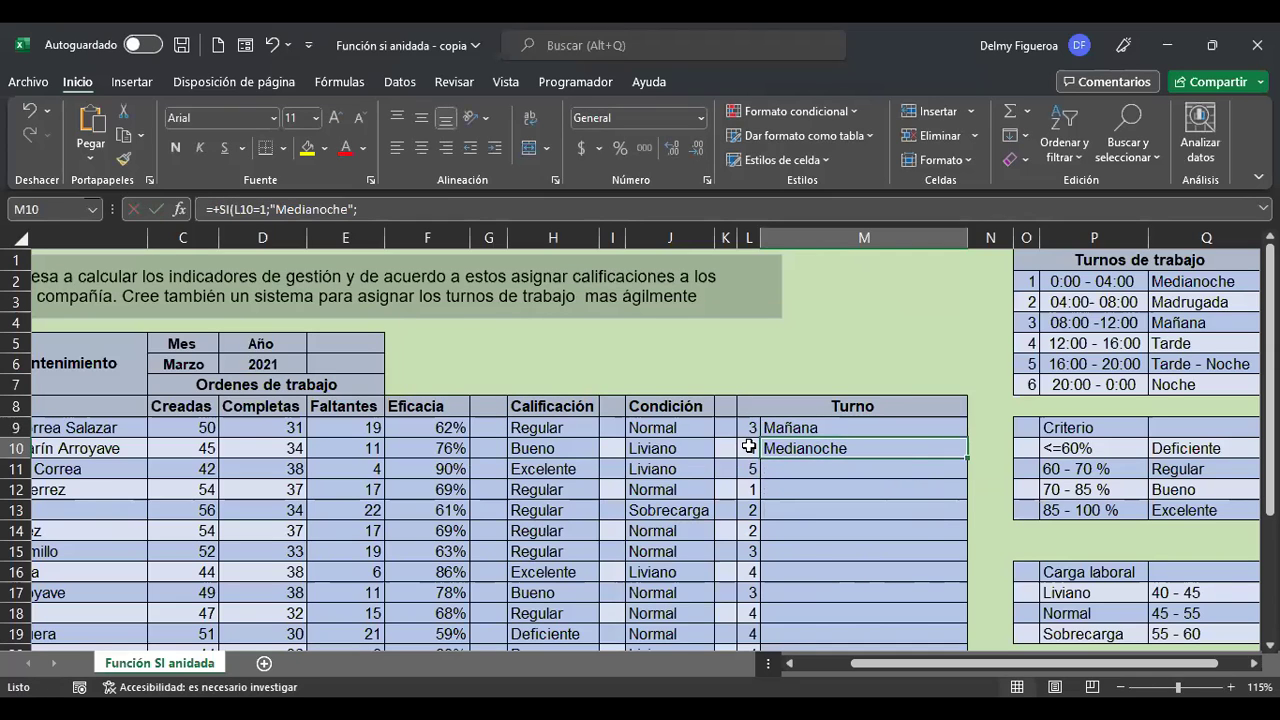
# Step: Reopen the M10 formula, replace its closing parentheses with a semicolon, and add a nested SI on a new line testing L9=4 and returning "Tarde"
pyautogui.press('F2')
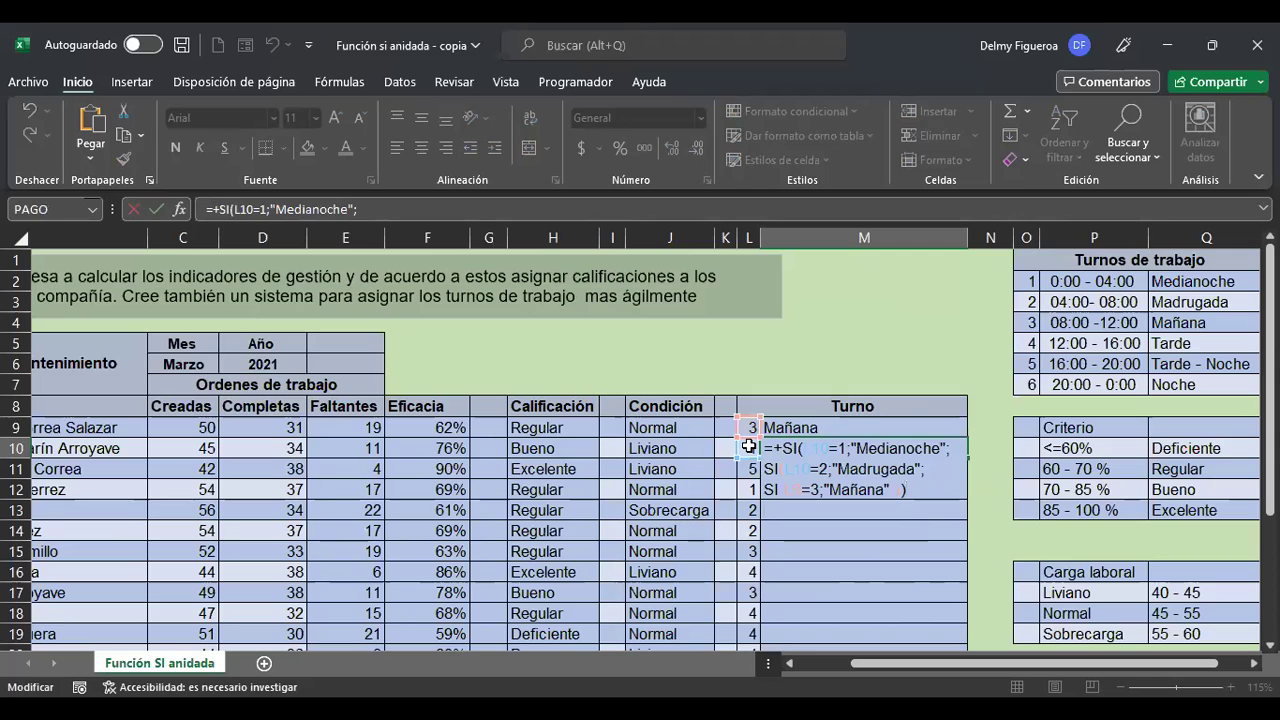
pyautogui.press('BackSpace')
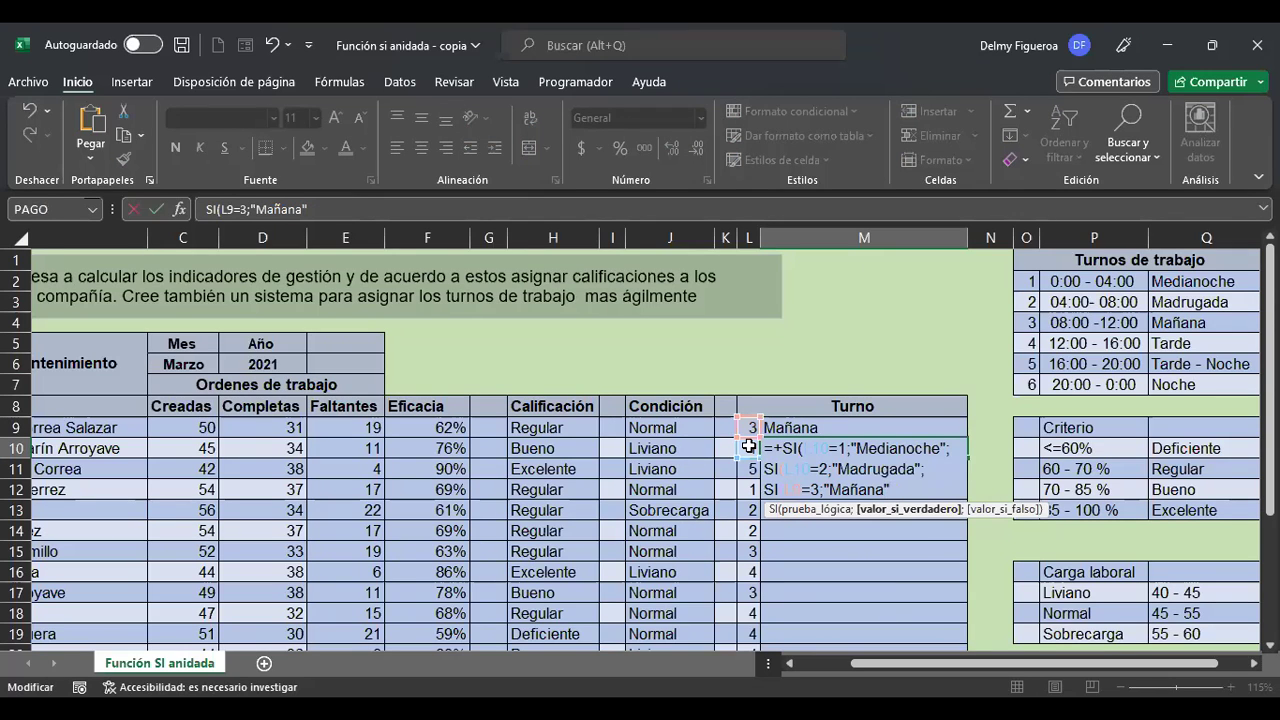
pyautogui.write(';')
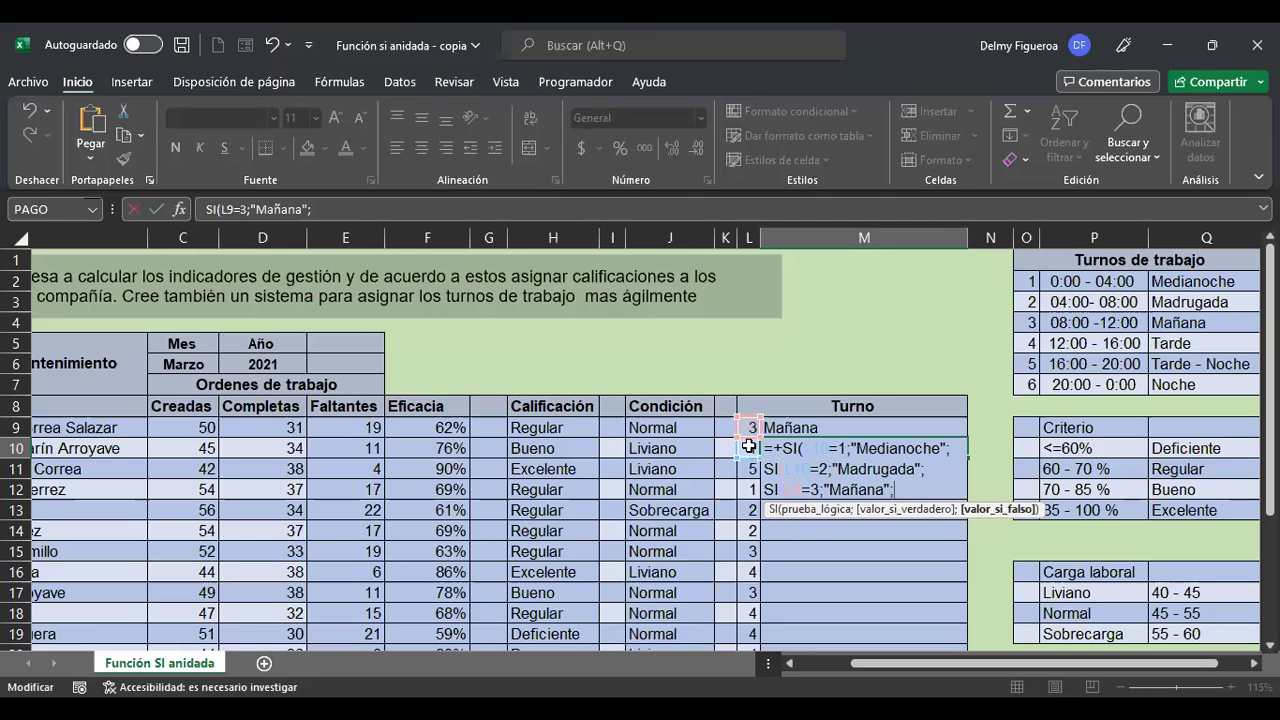
pyautogui.hotkey('alt', 'Return')
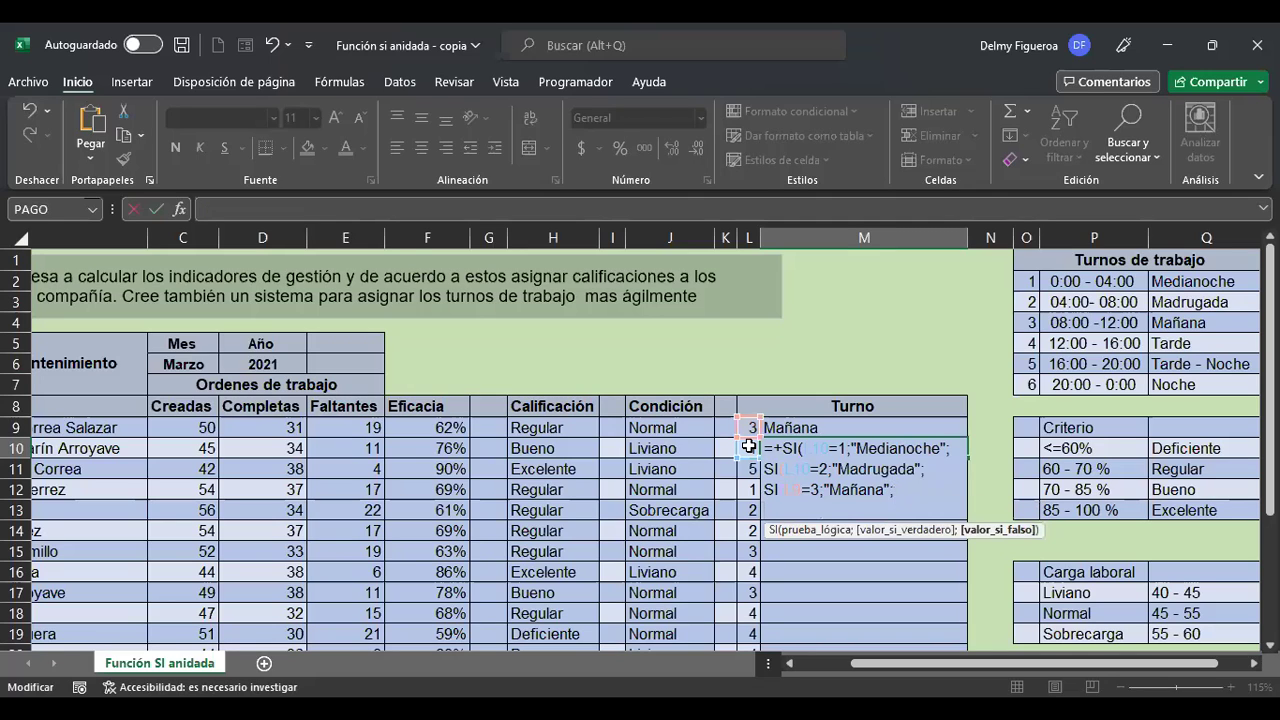
pyautogui.write('si(')
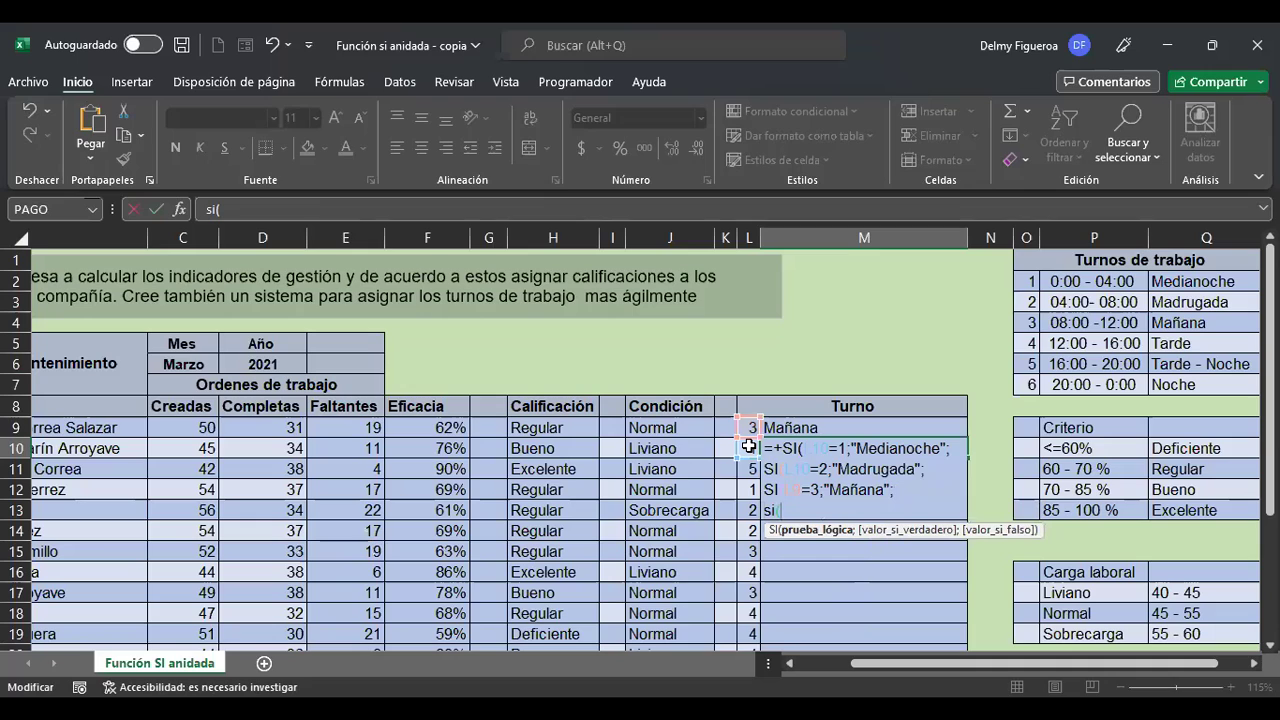
pyautogui.write('l9=4;"Tarde')
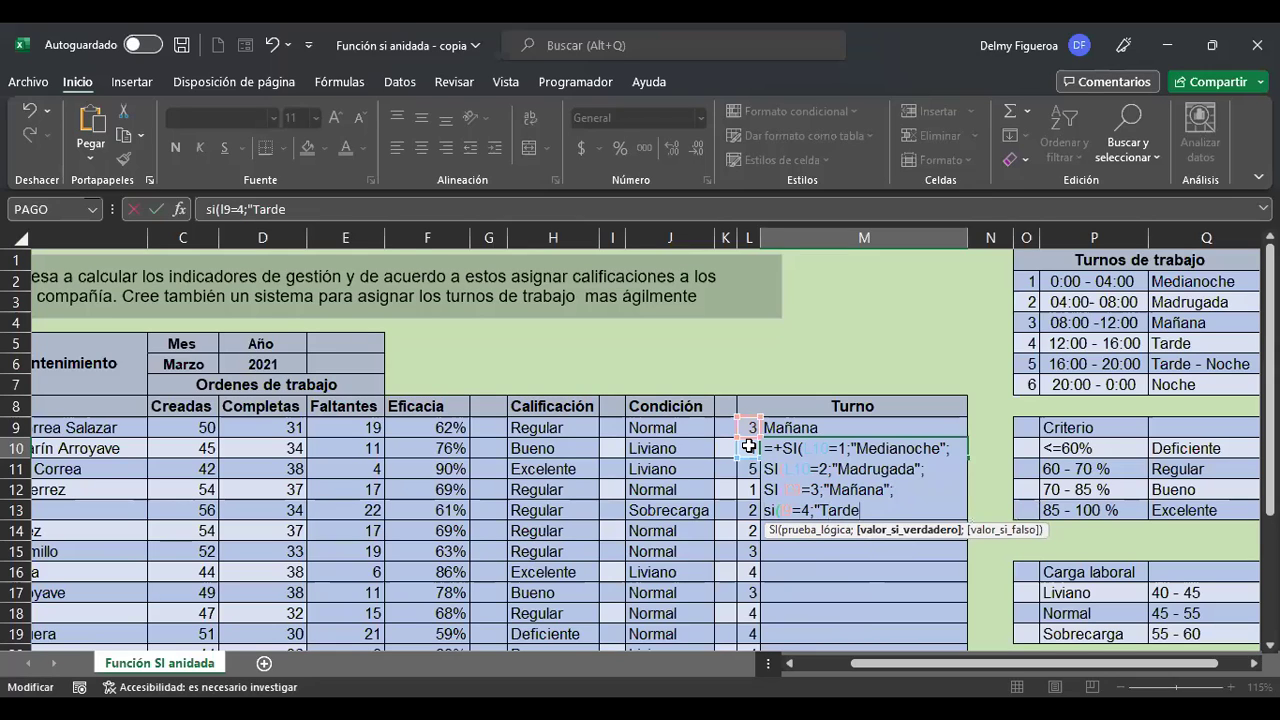
pyautogui.write('";')
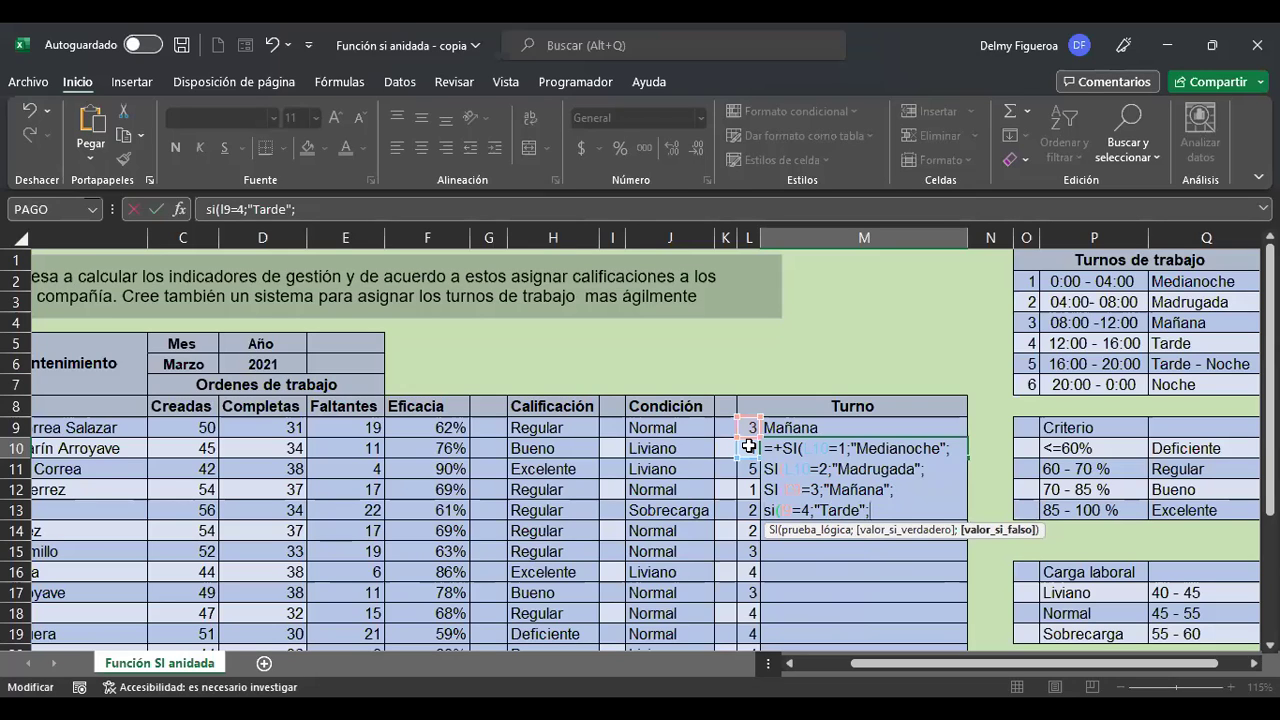
# Step: Add a nested SI on a new line of the M10 formula, testing L9=5 and returning "Tarde - Noche" when true
pyautogui.hotkey('alt', 'Return')
pyautogui.write('si(I9=')
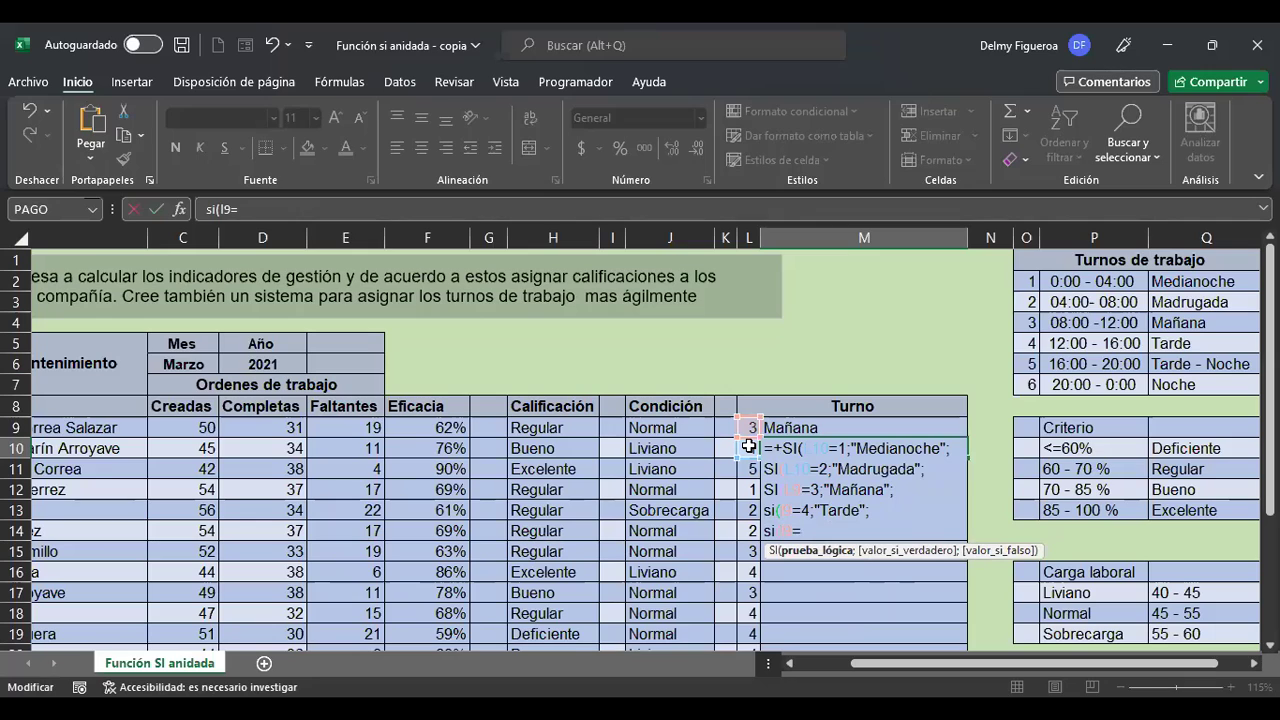
pyautogui.write('5;"Tarde')
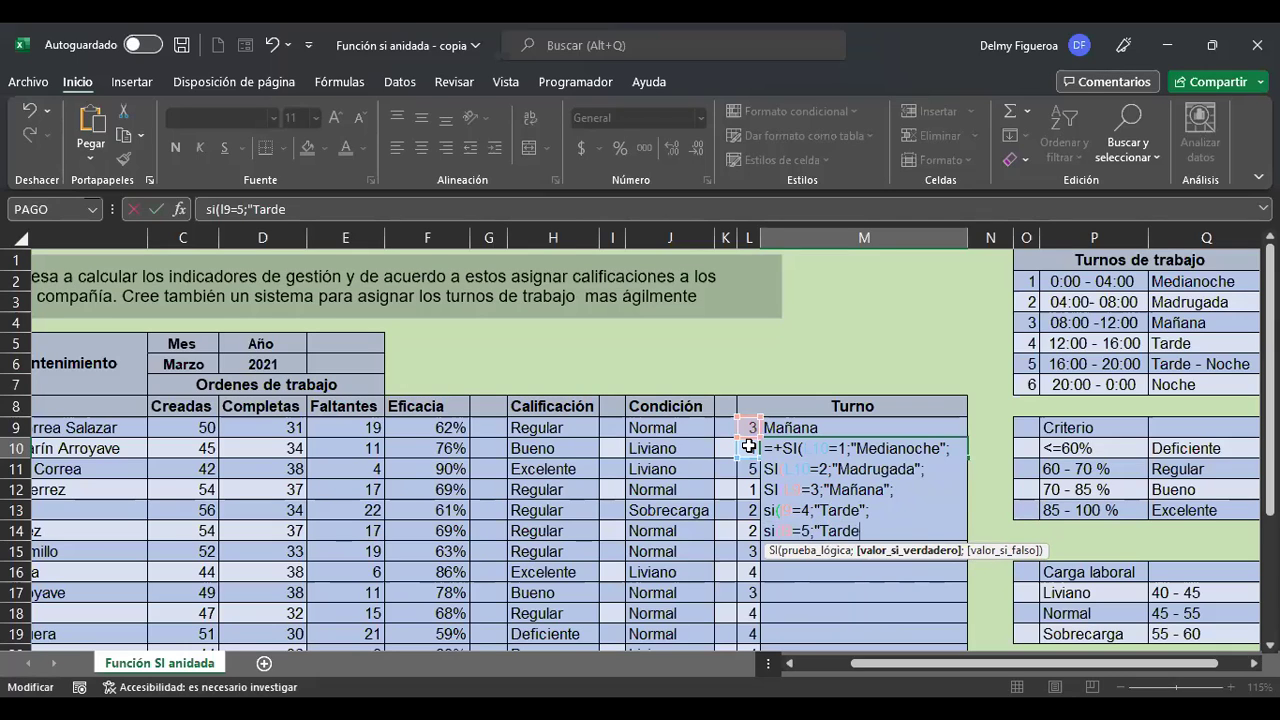
pyautogui.write(' - Noche"')
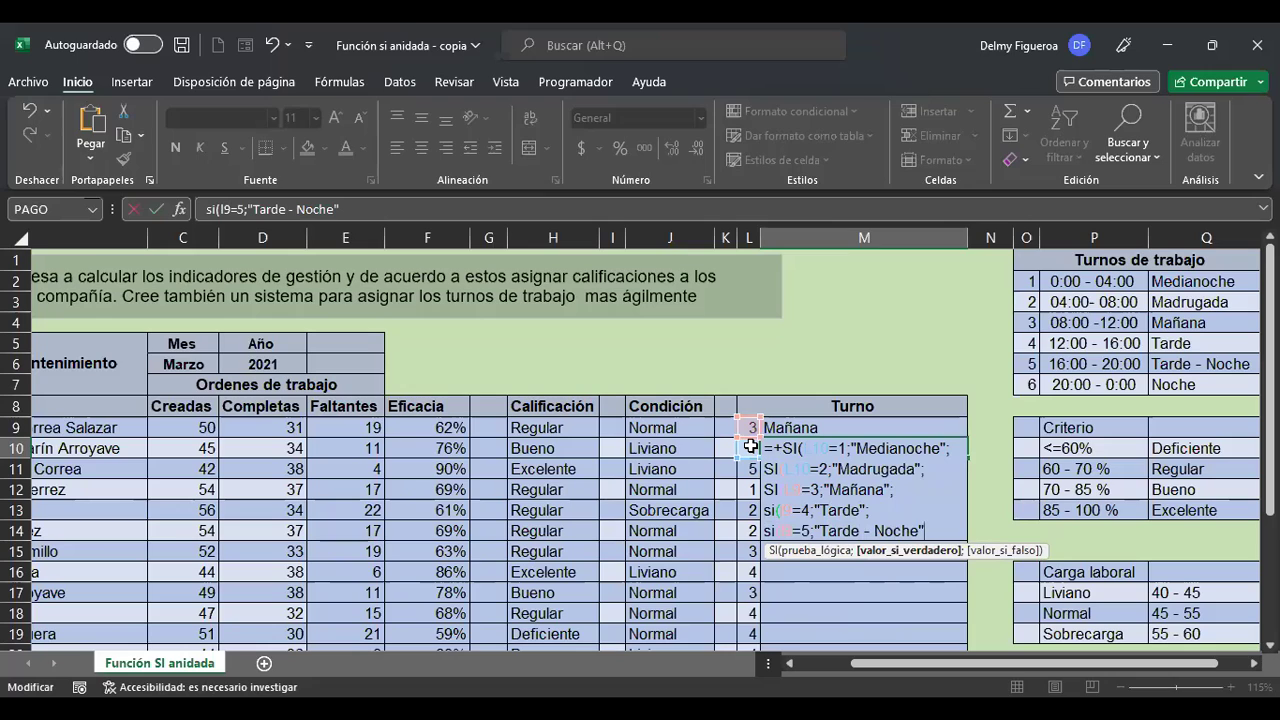
pyautogui.write(';')
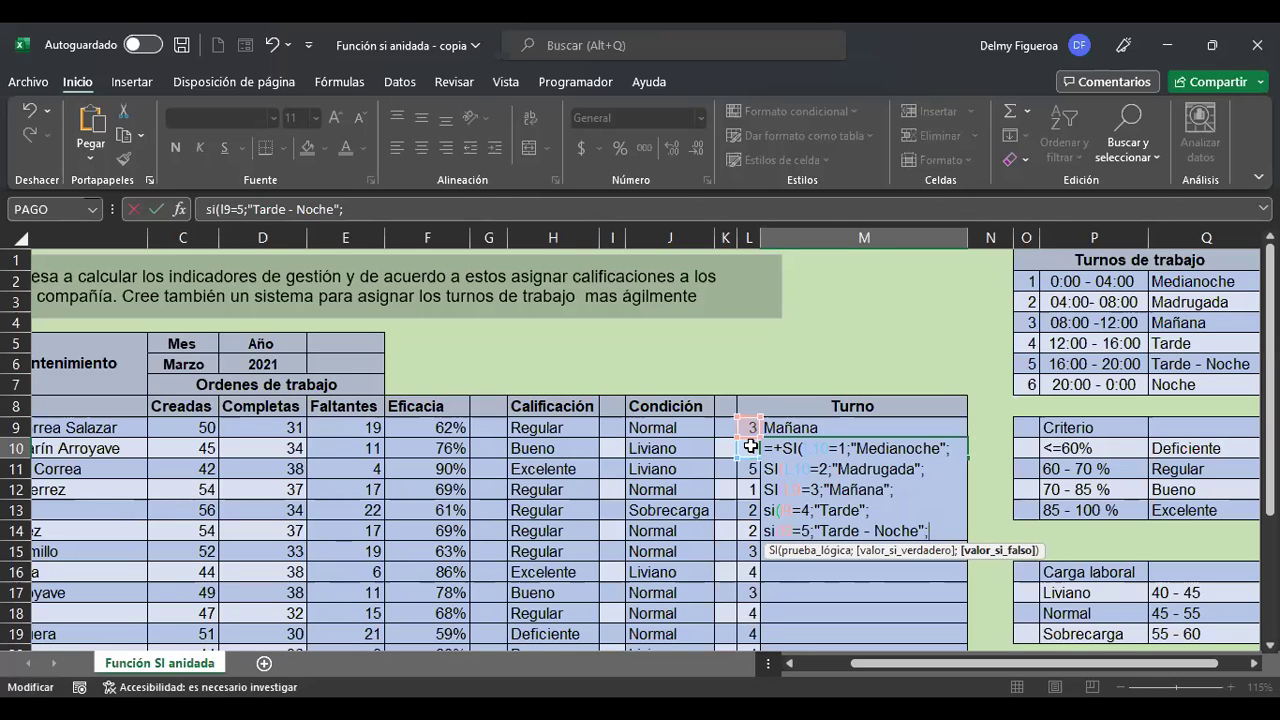
# Step: Set "Noche" as the last SI's false value in M10, close all five parentheses and commit the formula
pyautogui.write('"n')
pyautogui.press('BackSpace')
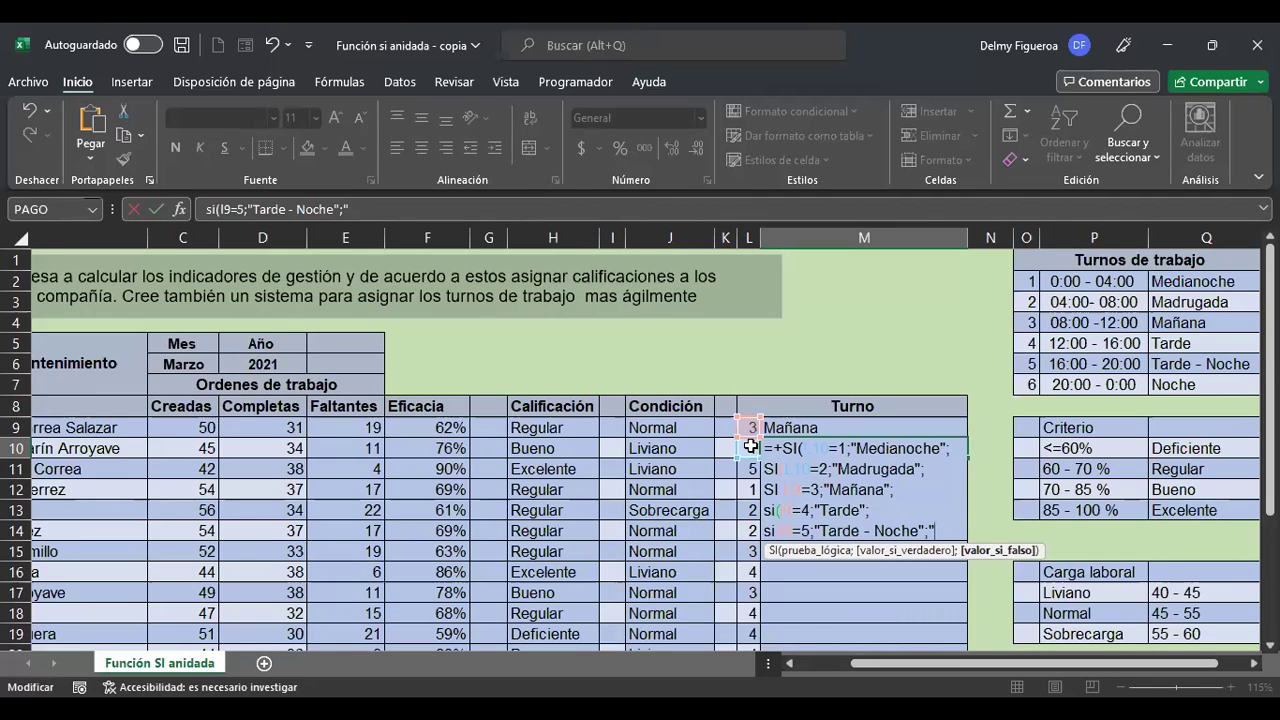
pyautogui.write('Noche')
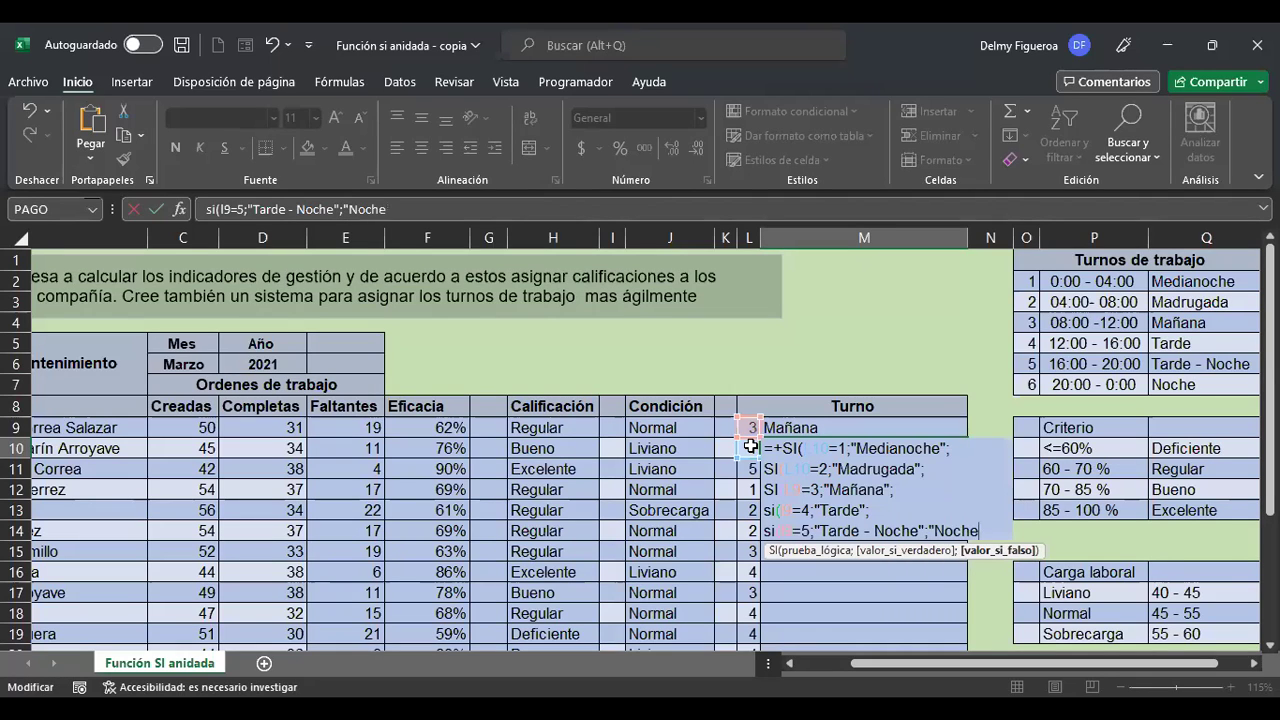
pyautogui.write('"')
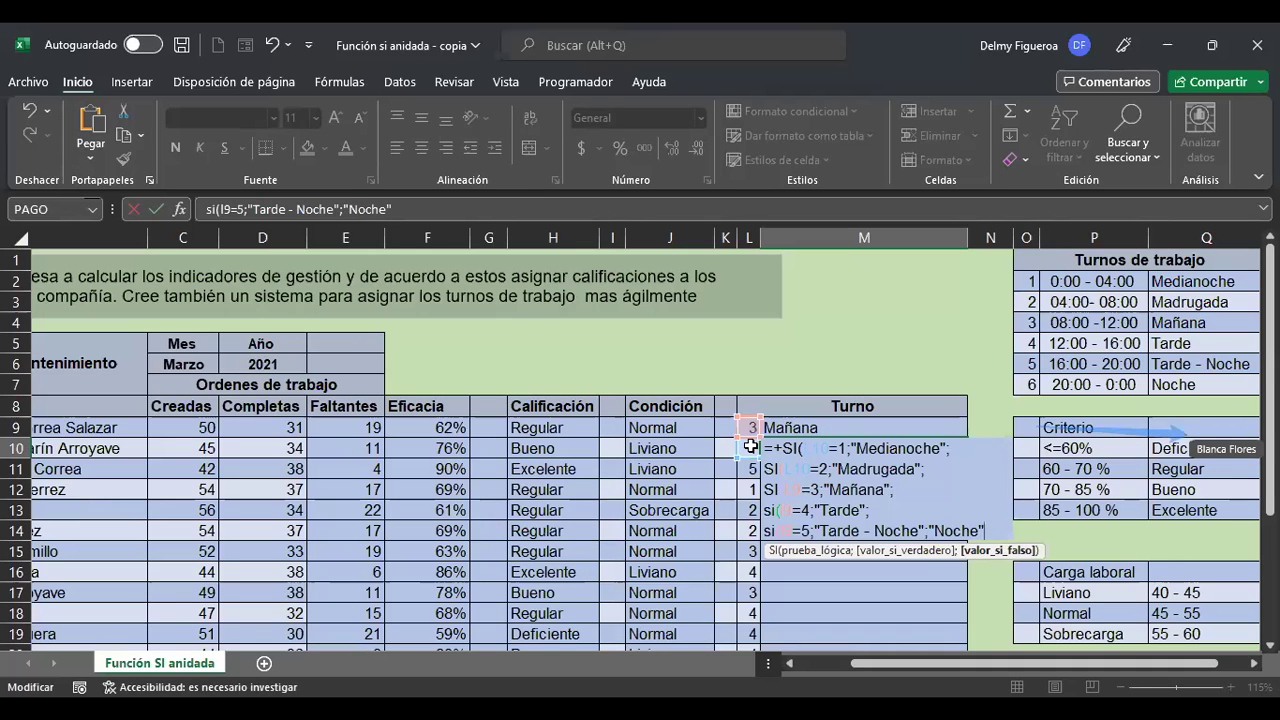
pyautogui.write(')))')
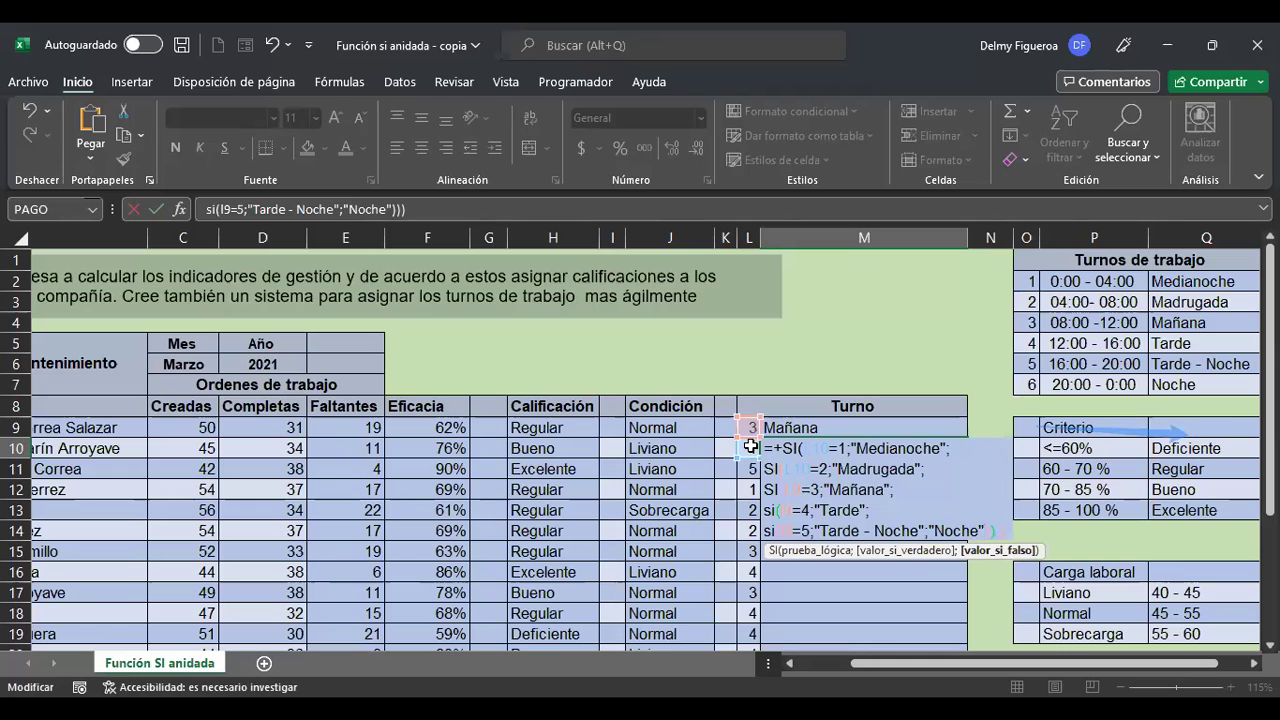
pyautogui.write('))')
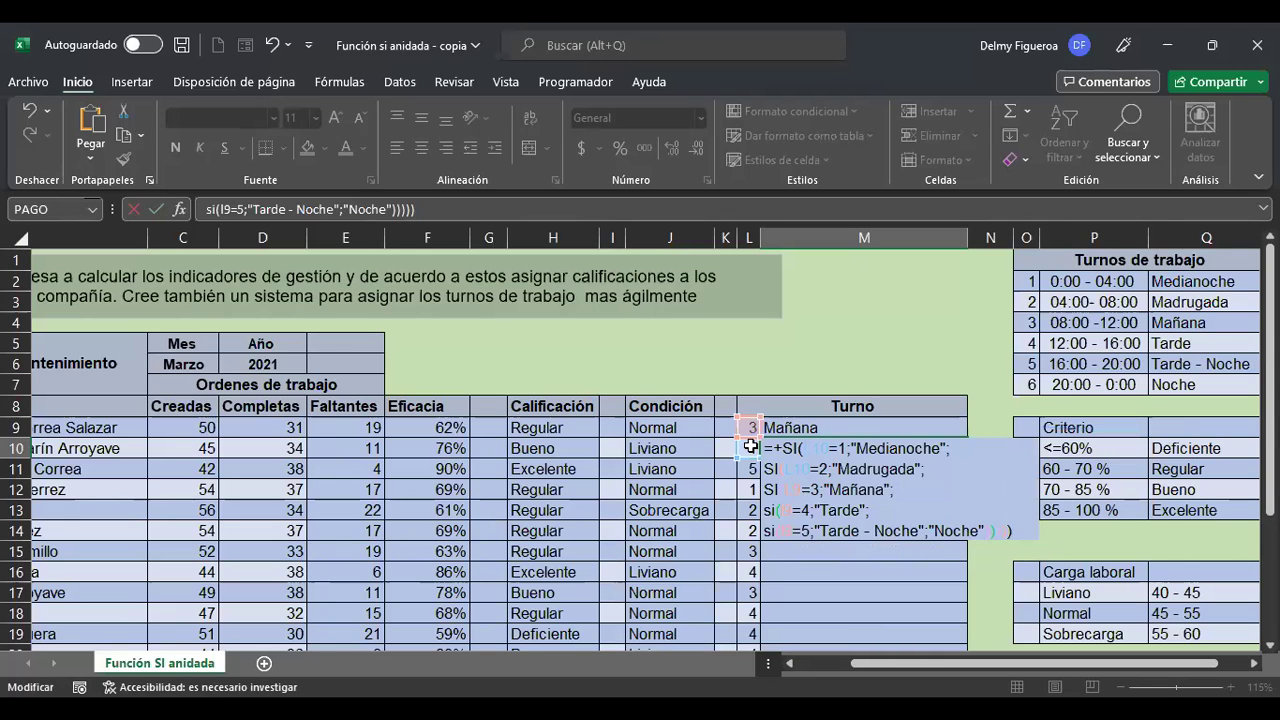
pyautogui.press('Return')
pyautogui.press('Up')
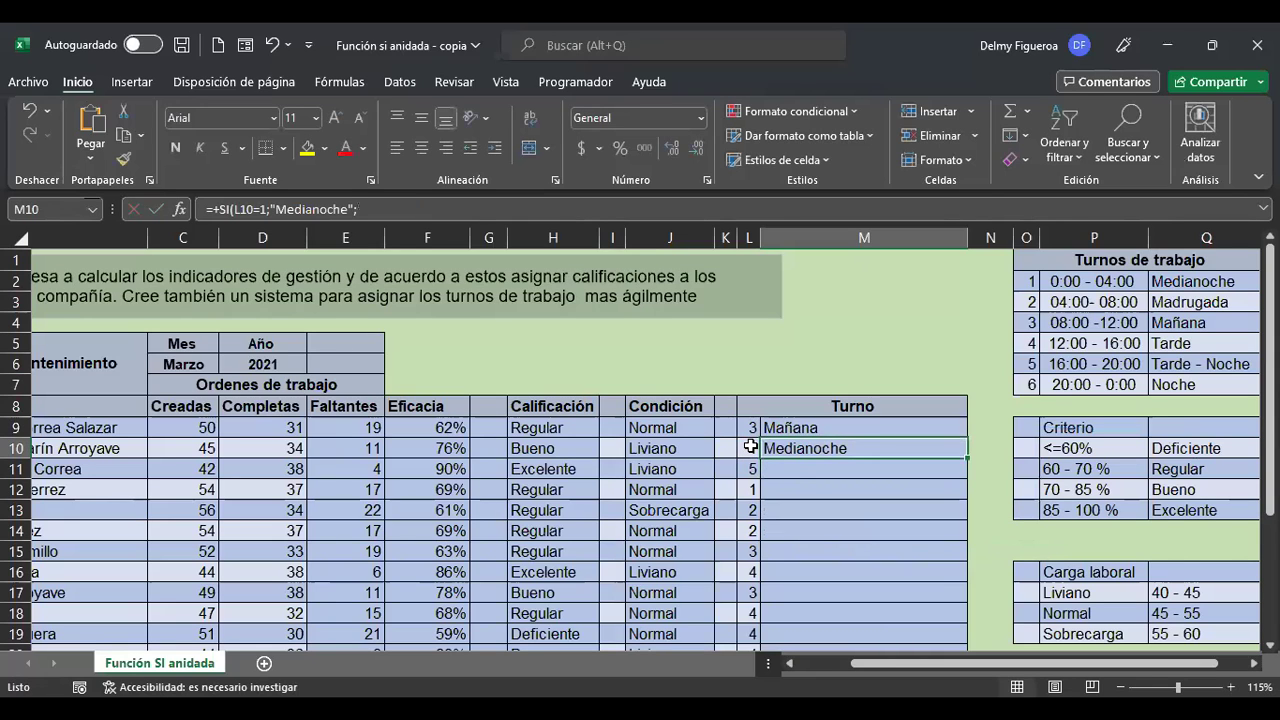
# Step: Fill the M10 formula down to M11 and inspect the cell references in the copied formula
pyautogui.moveTo(967, 458); pyautogui.dragTo(966, 470)
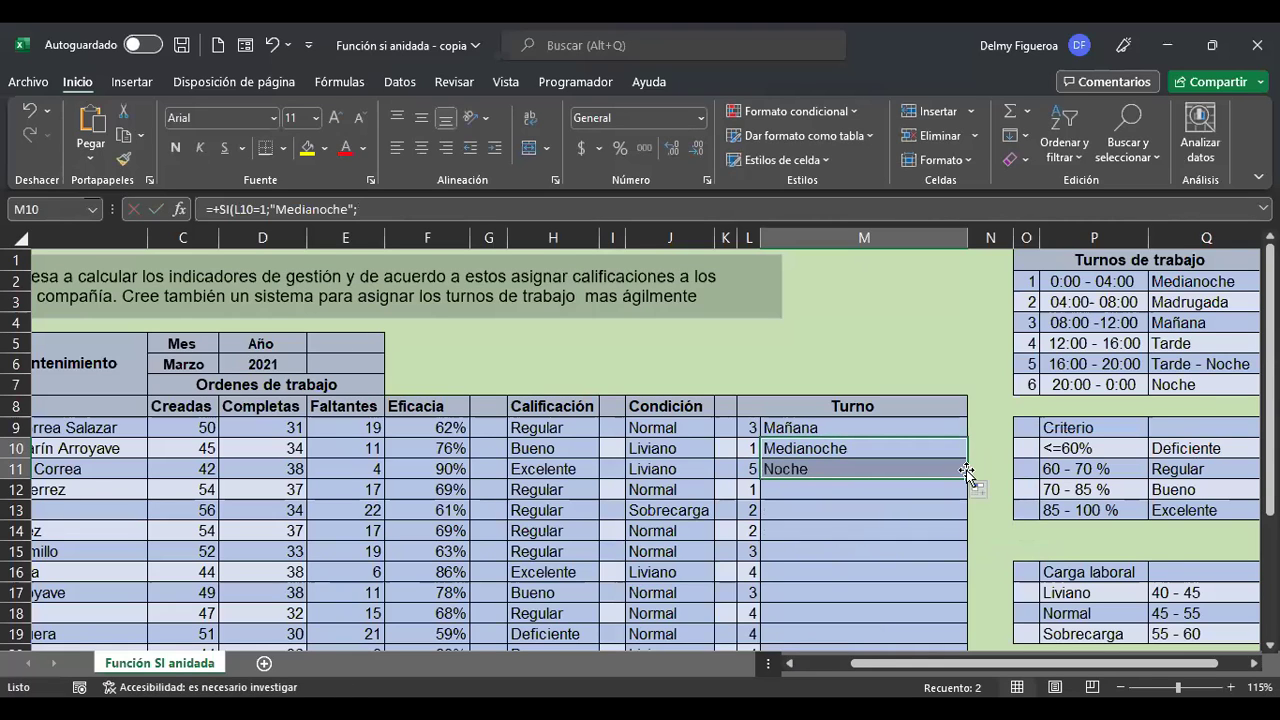
pyautogui.click(861, 466)
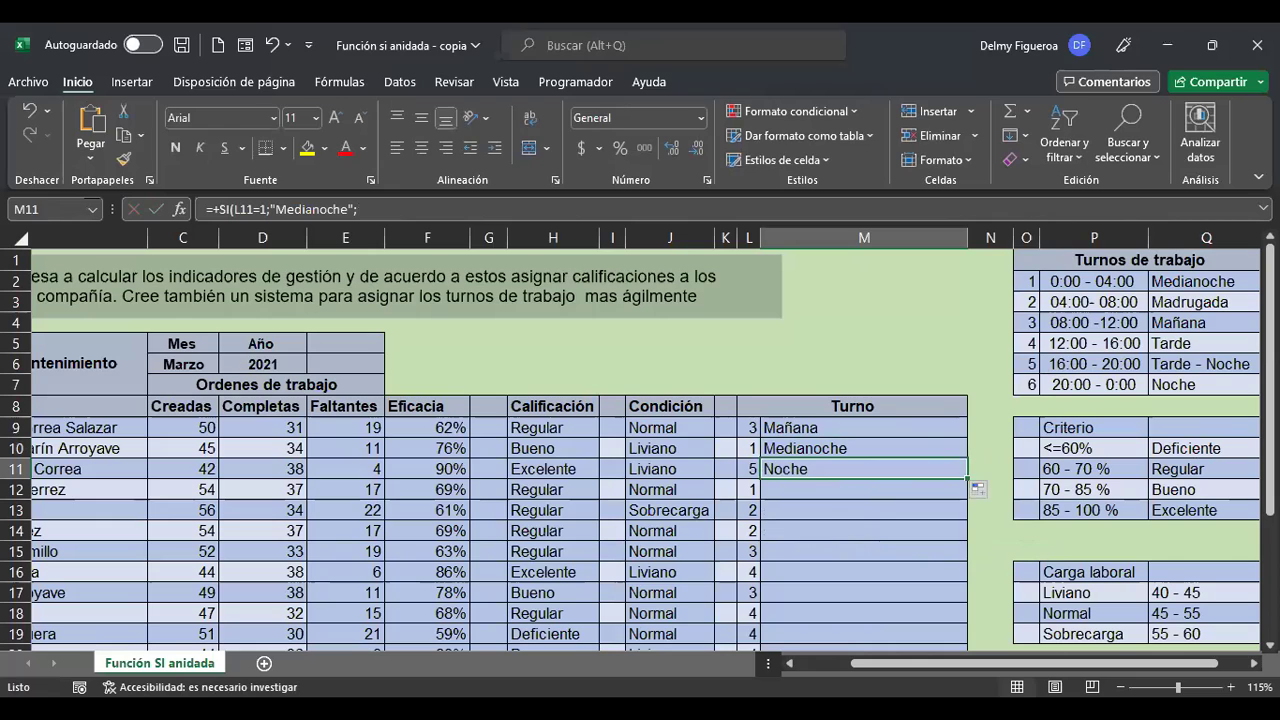
pyautogui.press('F2')
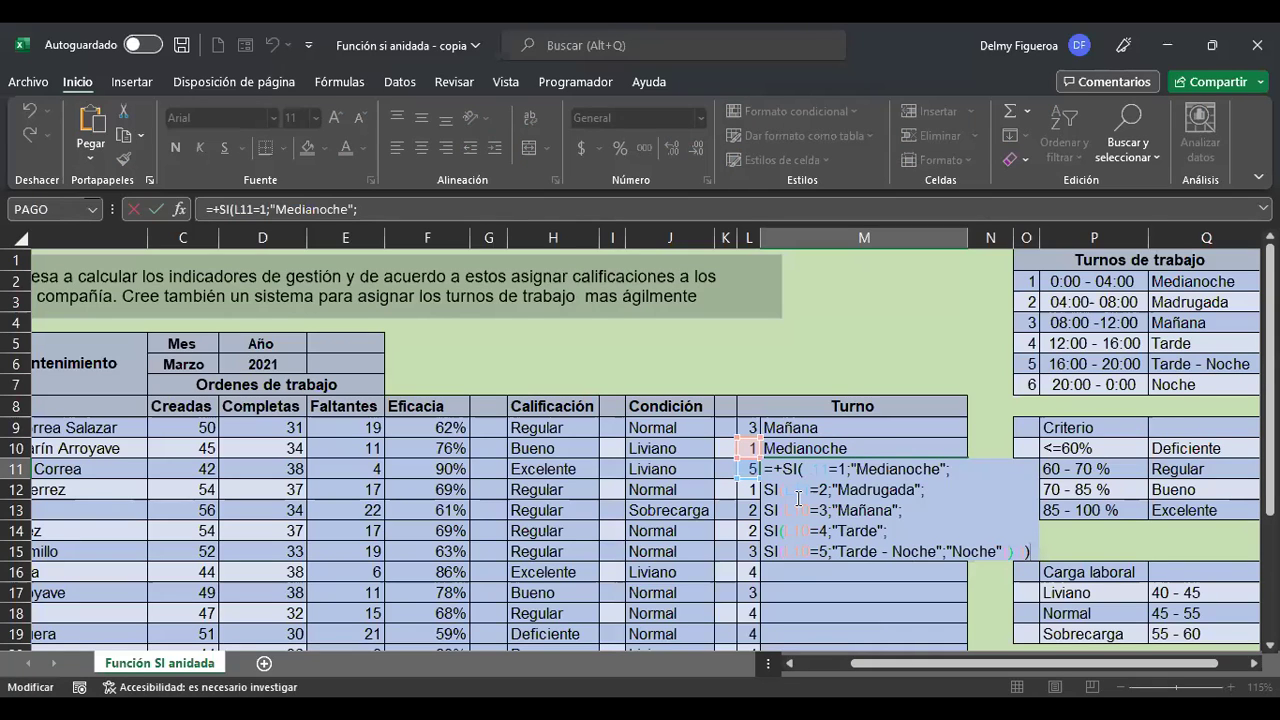
pyautogui.click(959, 468)
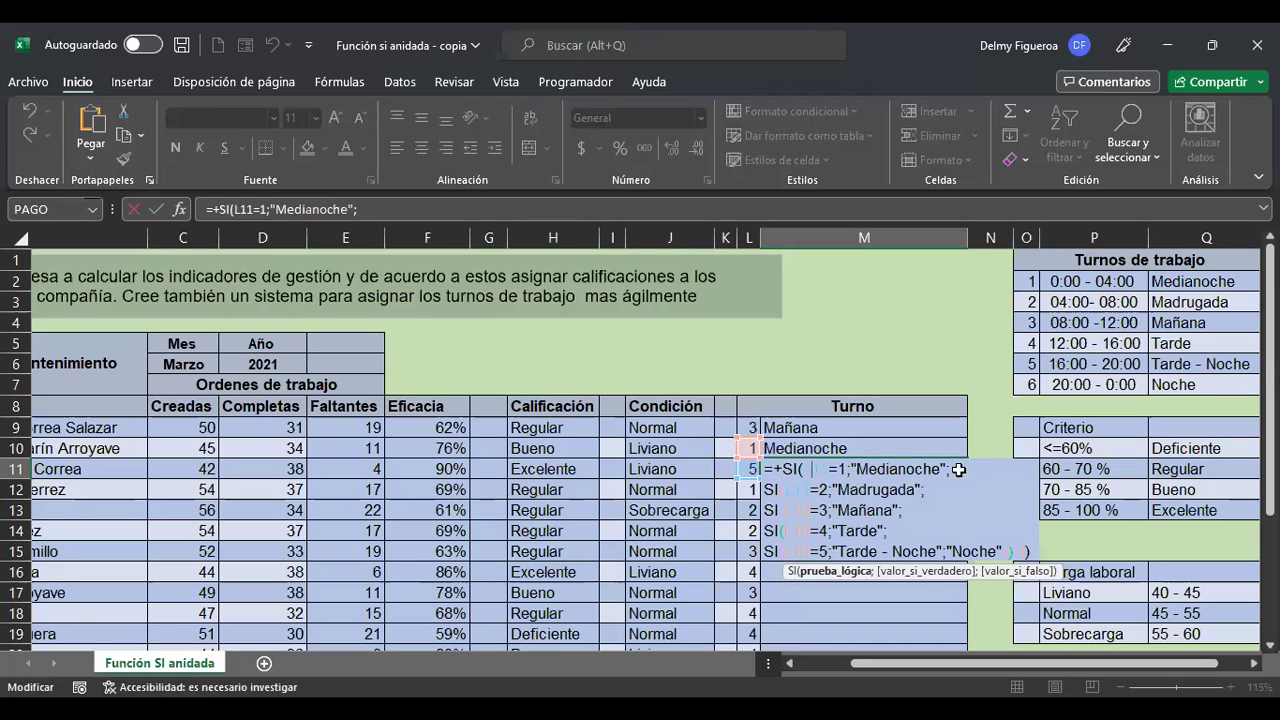
pyautogui.hotkey('ctrl', 'Return')
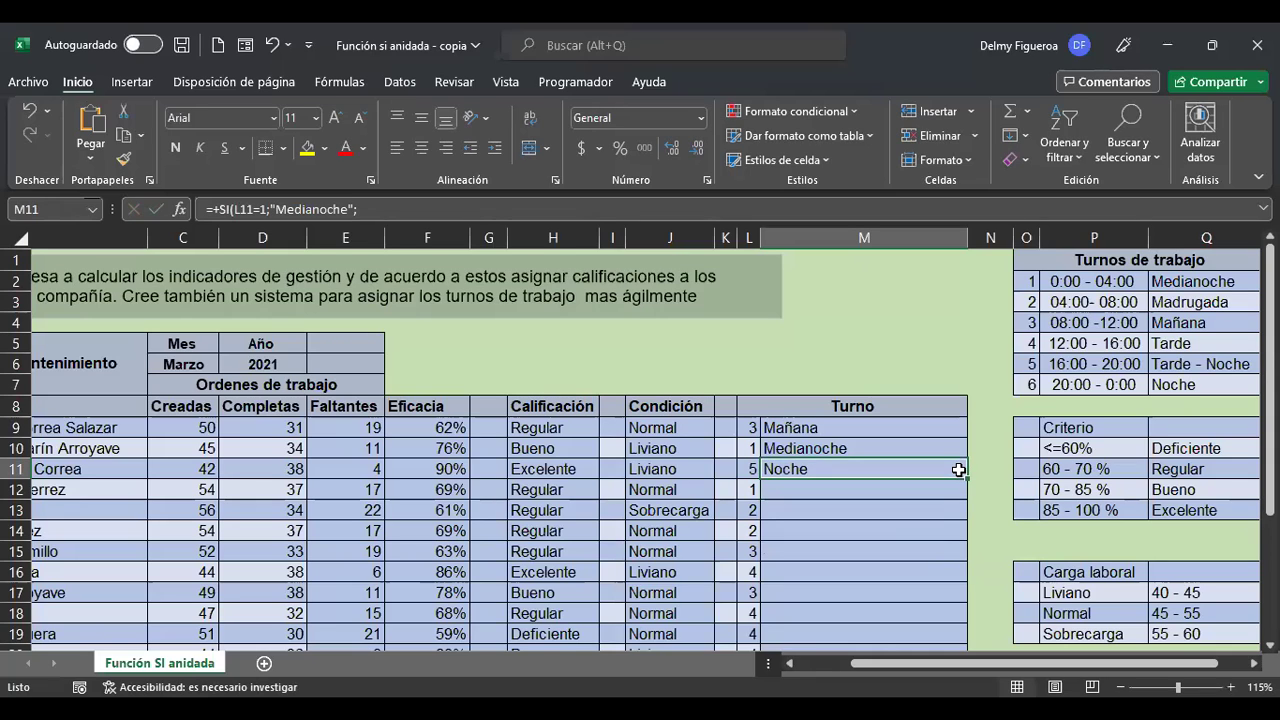
# Step: Examine the shift formulas in M10, M11 and M9, comparing the column L cell that each nested SI tests
pyautogui.press('Up')
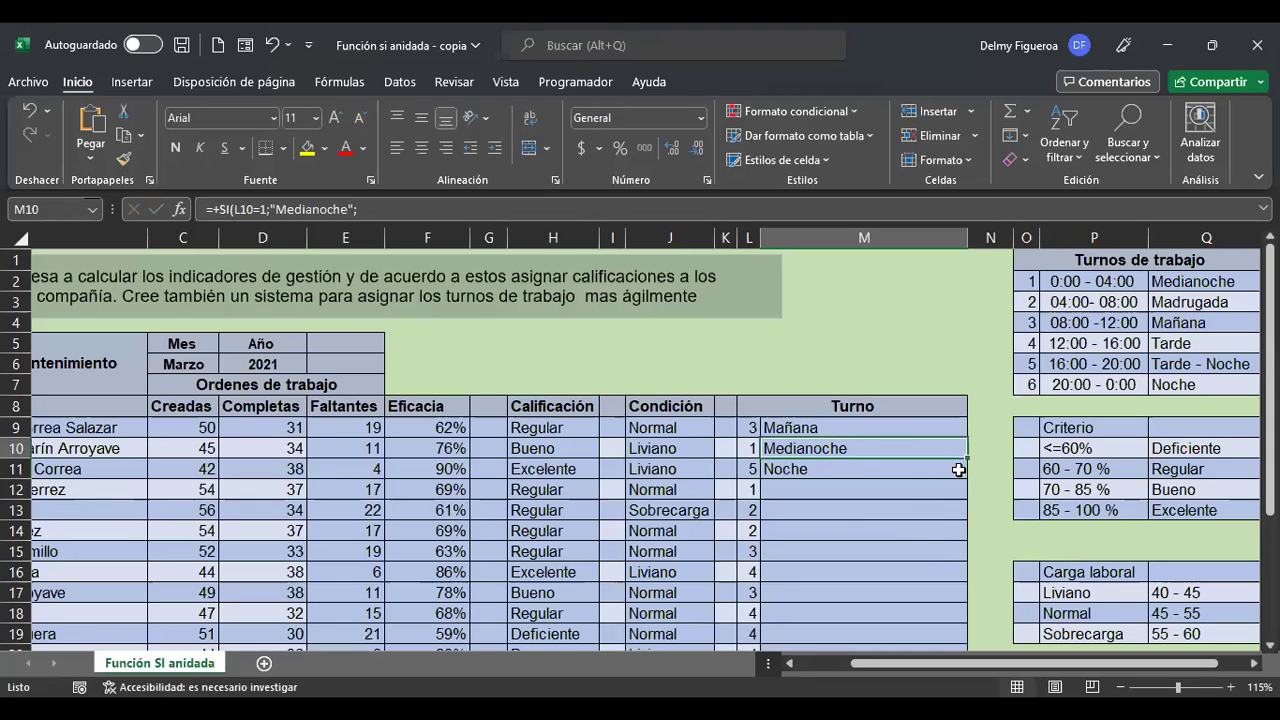
pyautogui.press('F2')
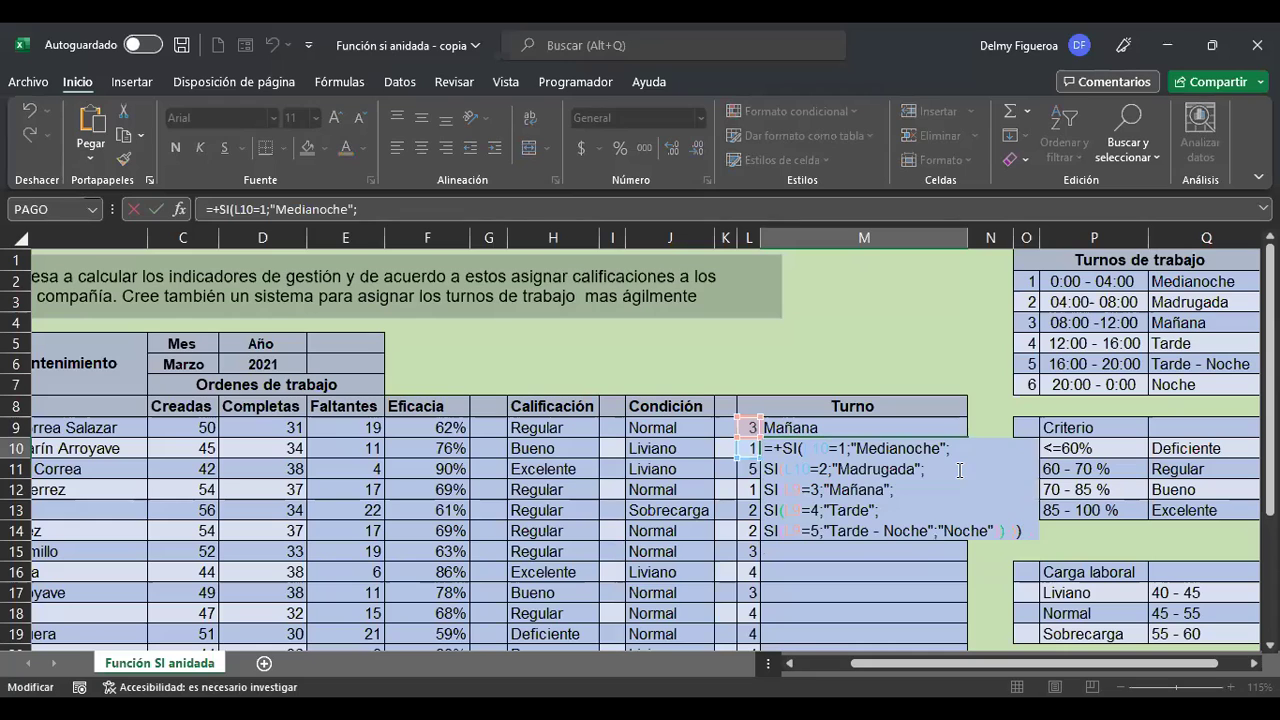
pyautogui.press('Return')
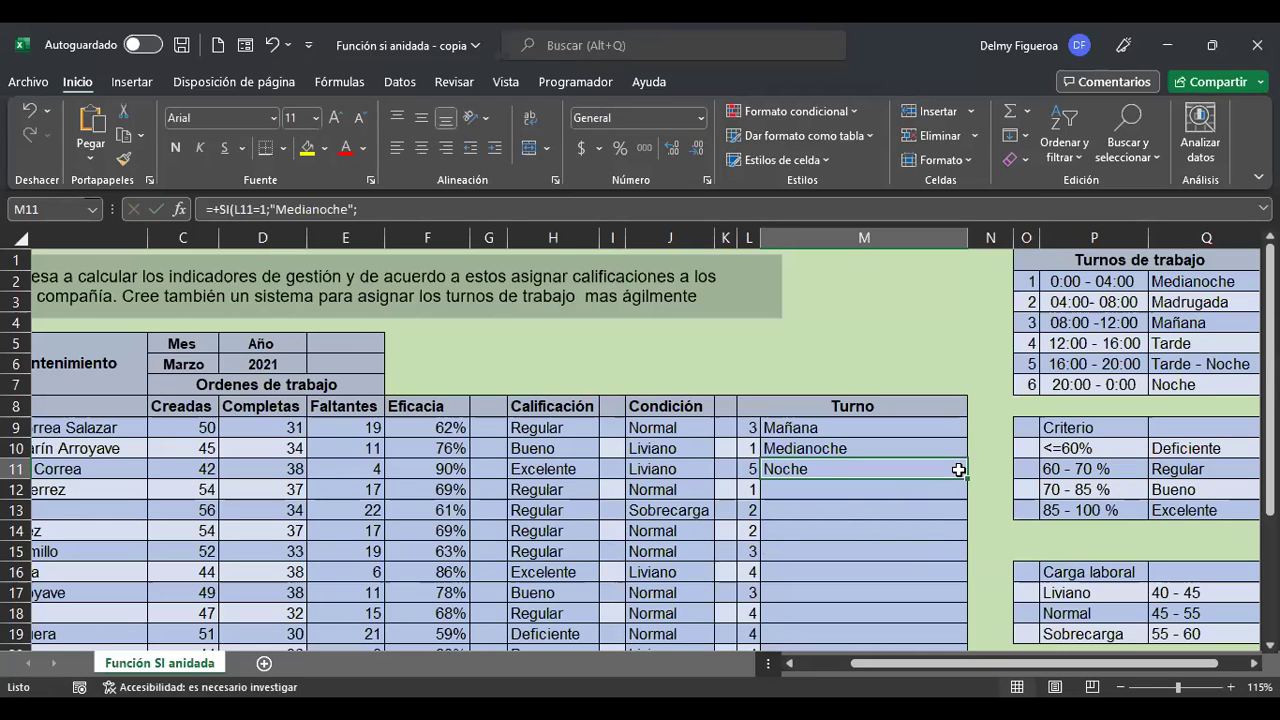
pyautogui.press('F2')
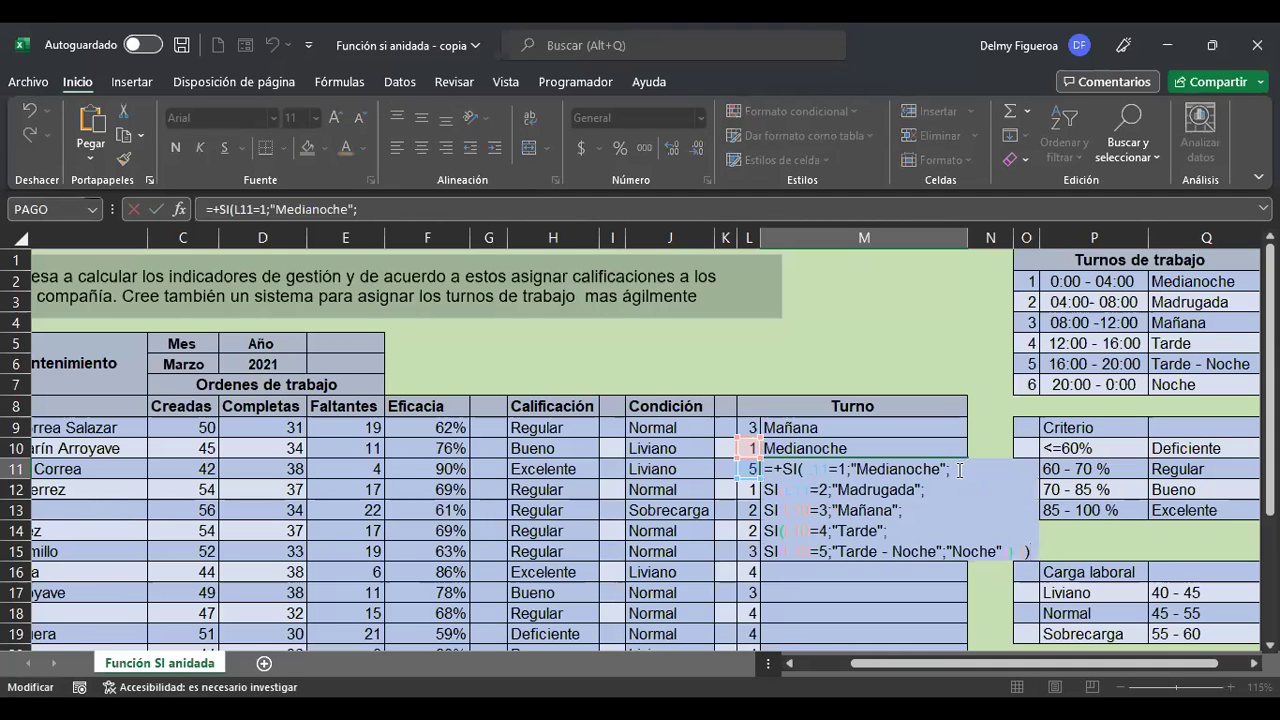
pyautogui.hotkey('shift', 'Return')
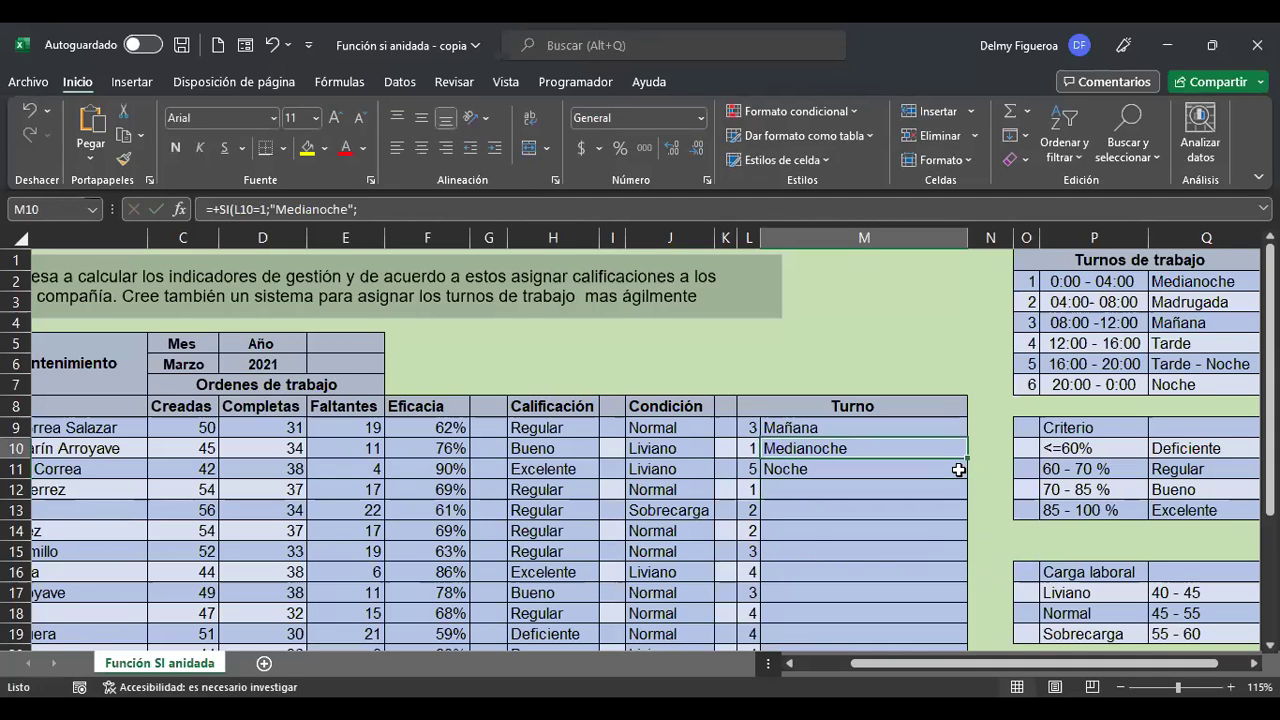
pyautogui.press('F2')
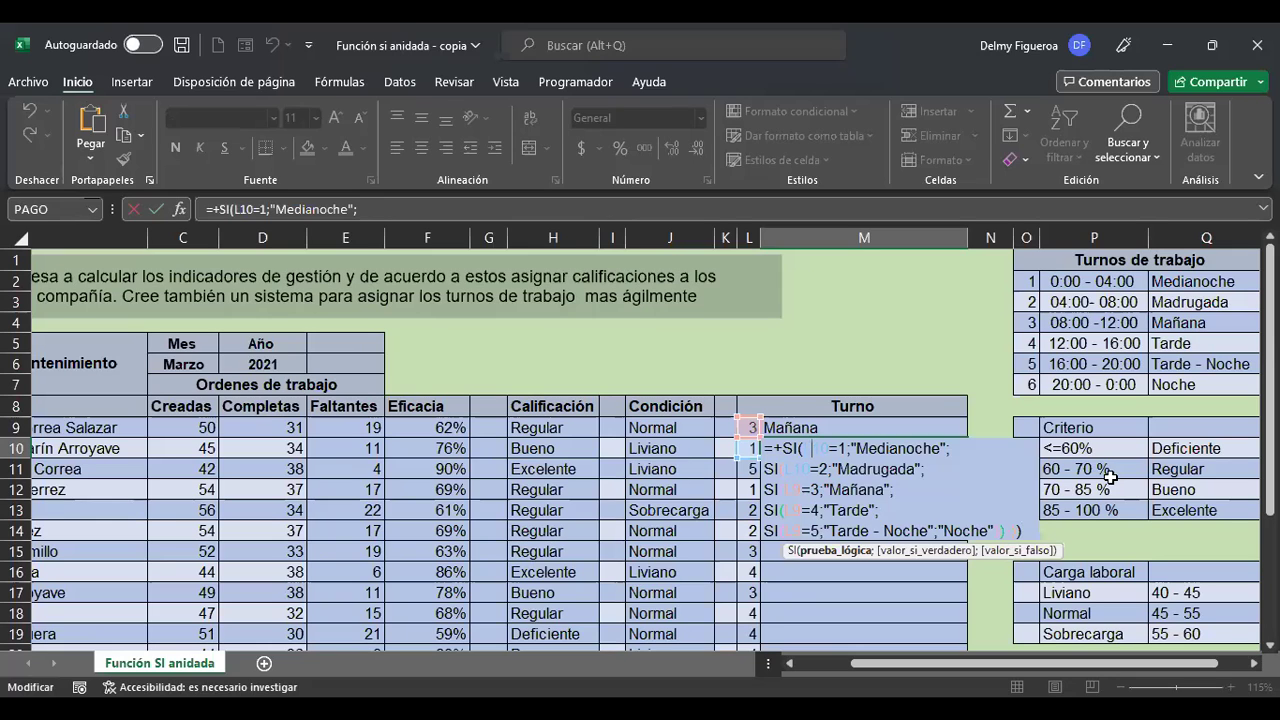
pyautogui.hotkey('shift', 'Return')
pyautogui.press('F2')
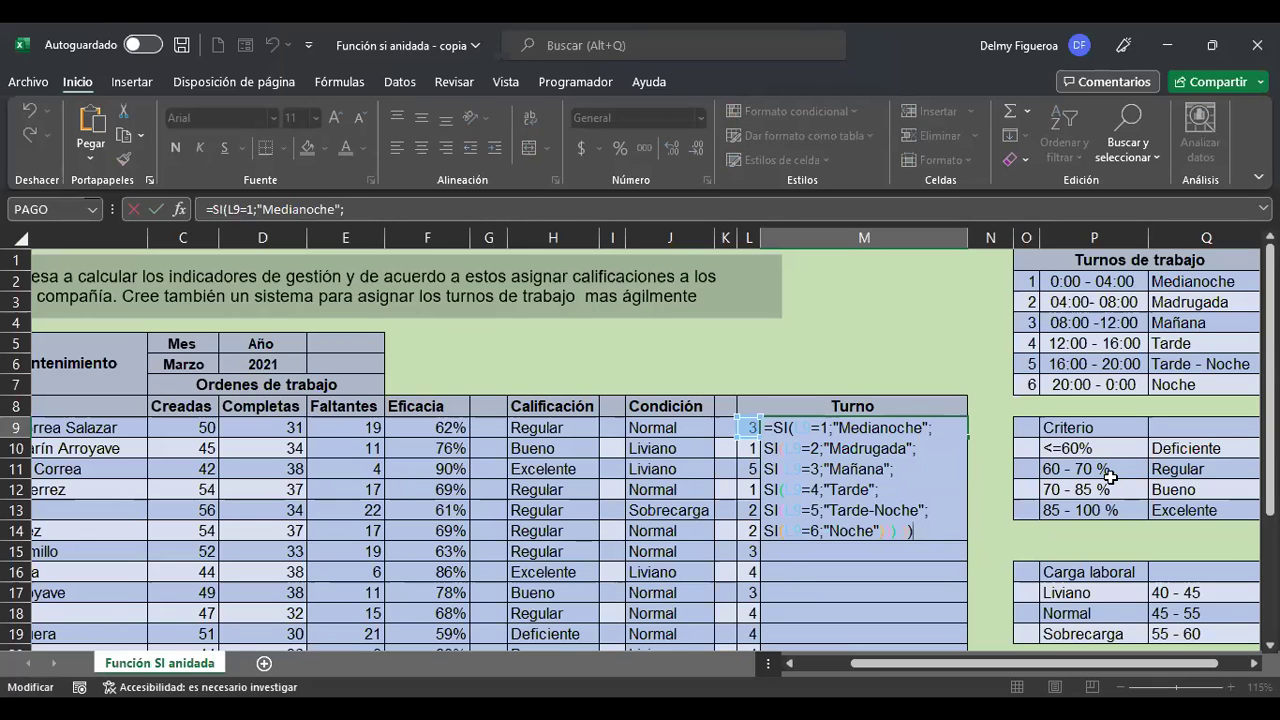
pyautogui.press('Return')
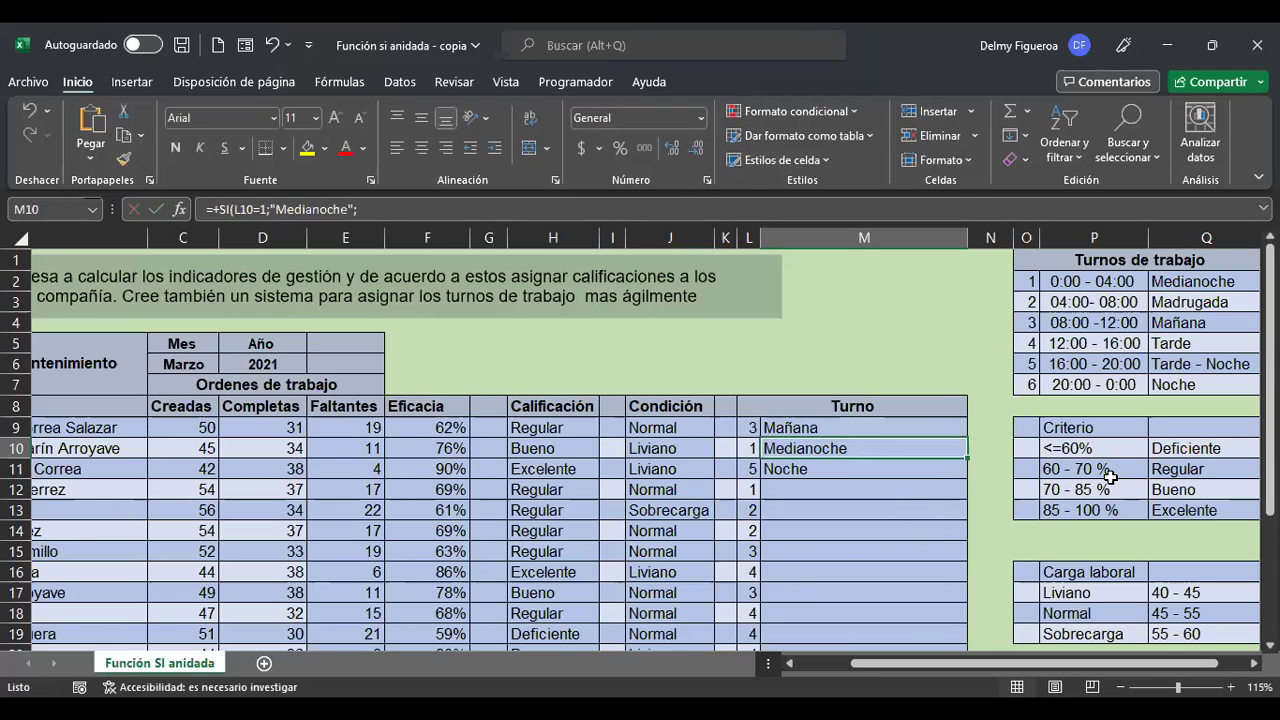
# Step: In the M10 formula, change the reference to L10 in the nested SI tests for shifts 3, 4 and 5, and commit it
pyautogui.press('F2')
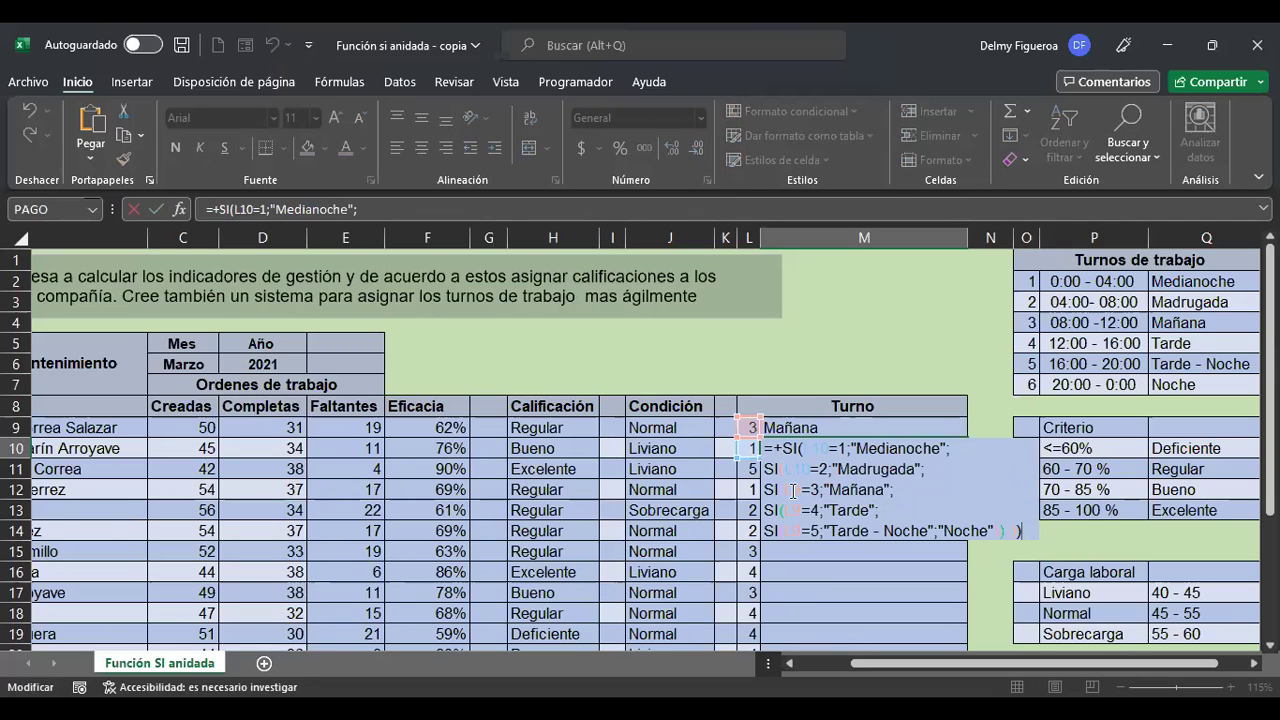
pyautogui.press('Down')
pyautogui.press('Down')
pyautogui.press('BackSpace')
pyautogui.press('BackSpace')
pyautogui.write('10')
pyautogui.press('Down')
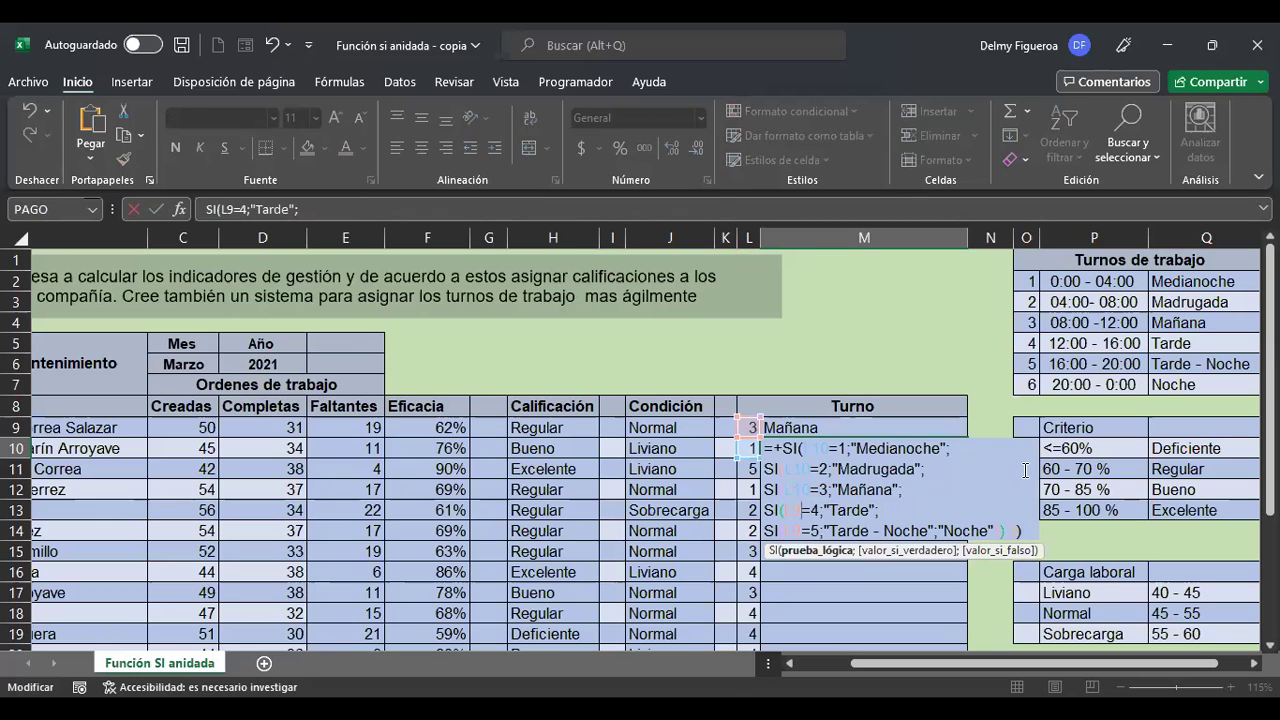
pyautogui.press('BackSpace')
pyautogui.write('10')
pyautogui.press('Down')
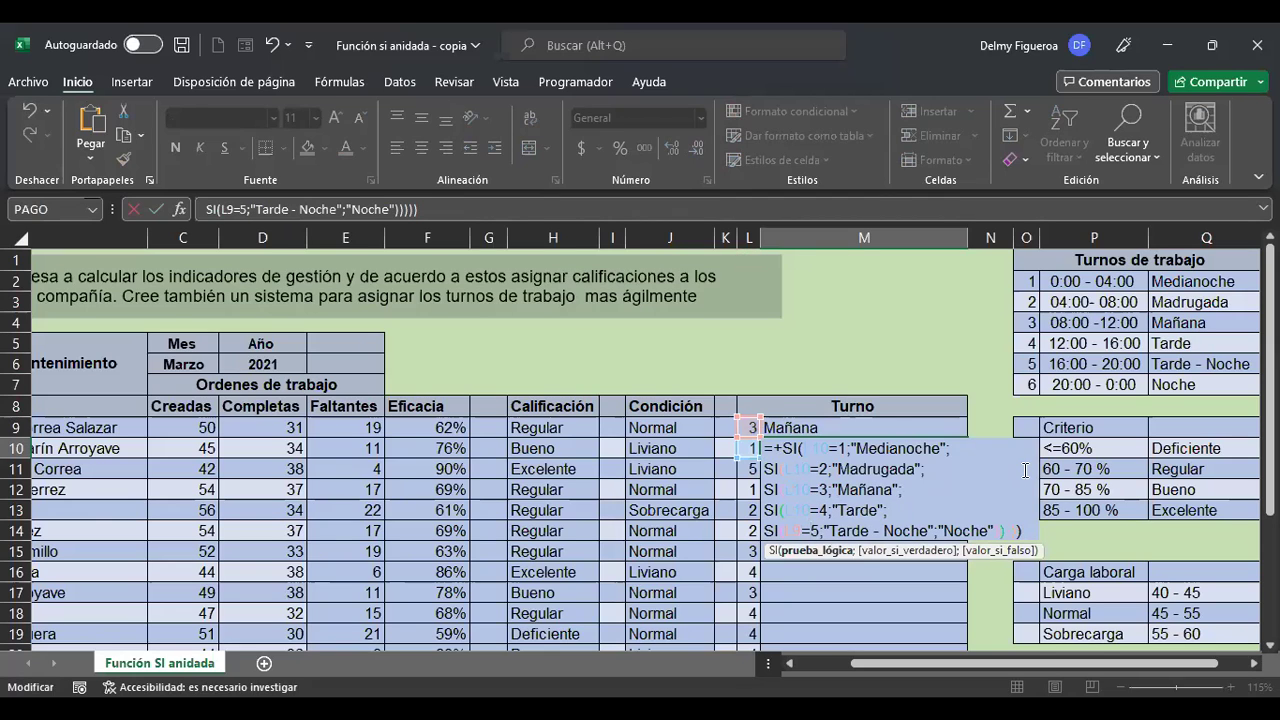
pyautogui.press('BackSpace')
pyautogui.write('10')
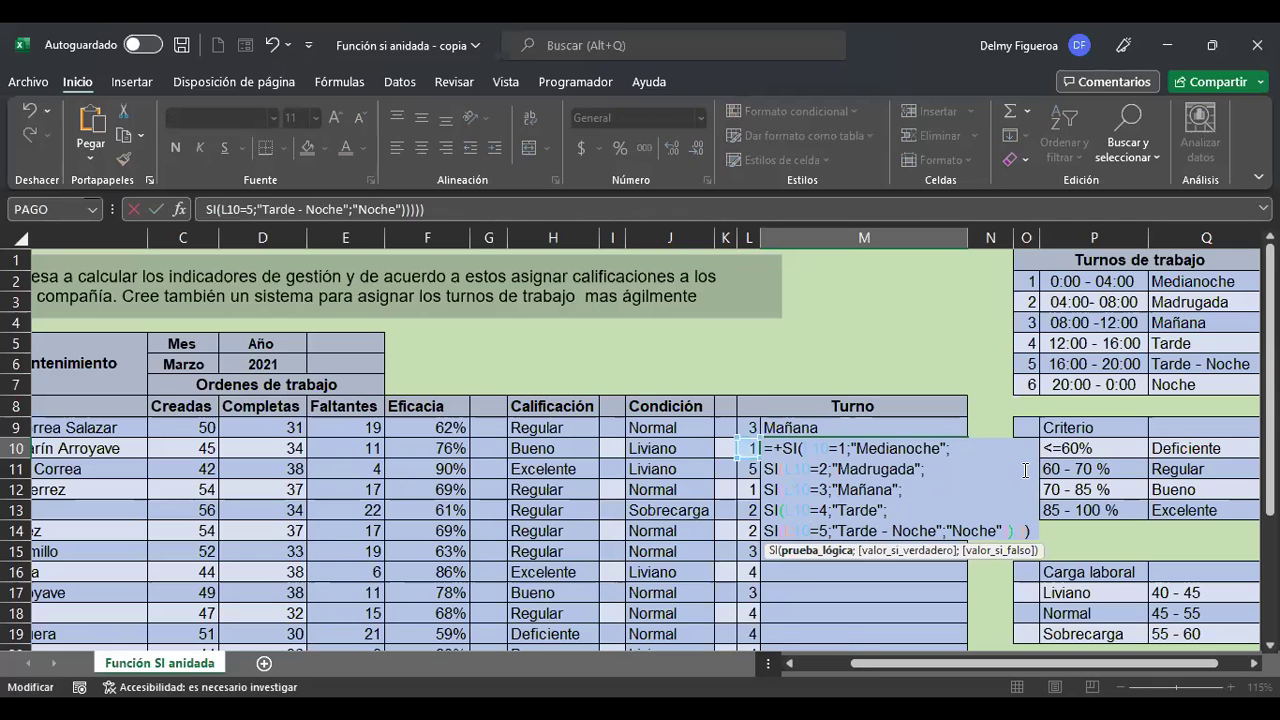
pyautogui.hotkey('ctrl', 'Return')
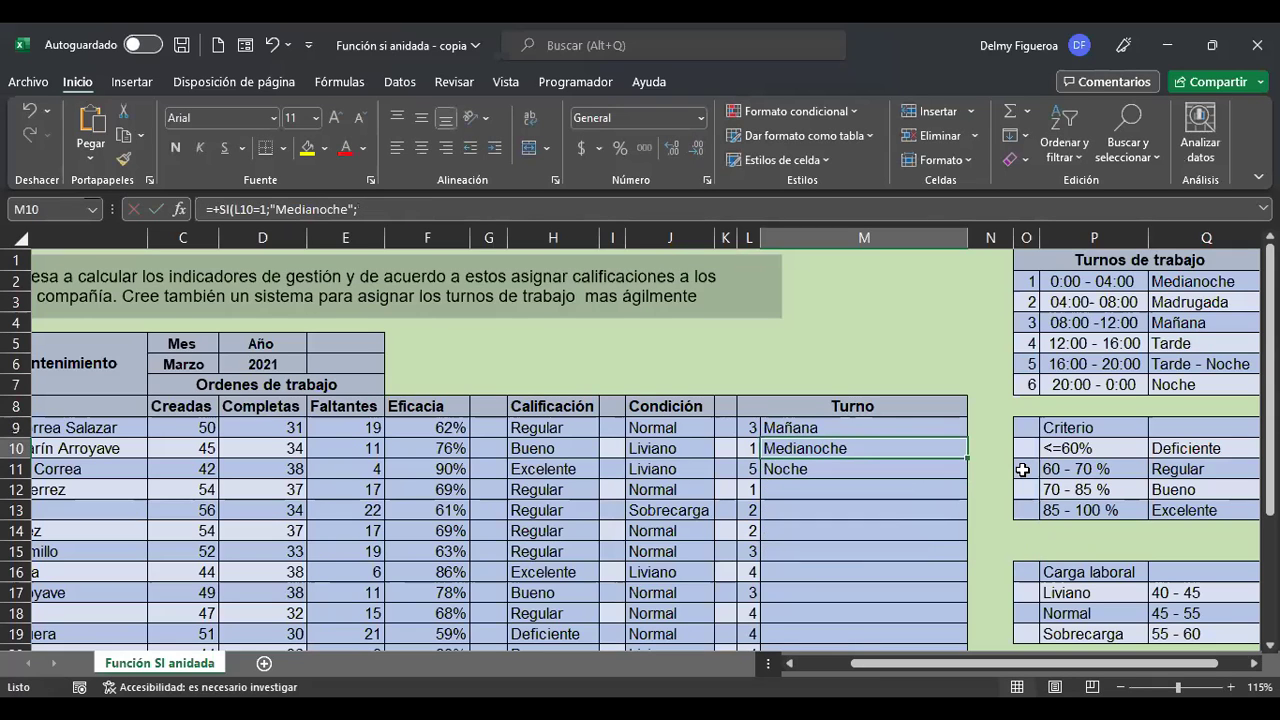
# Step: Copy the corrected M10 formula into M11 and check the cell references in the copy
pyautogui.hotkey('ctrl', 'c')
pyautogui.press('Down')
pyautogui.press('Return')
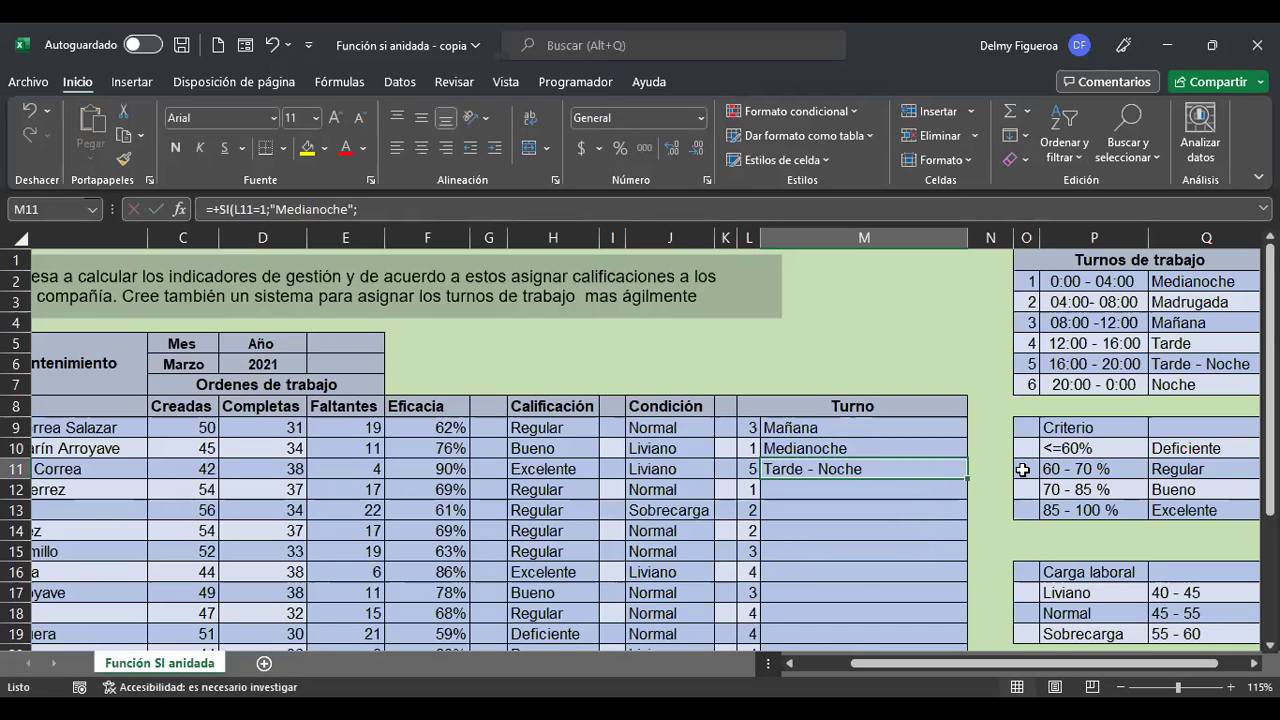
pyautogui.press('F2')
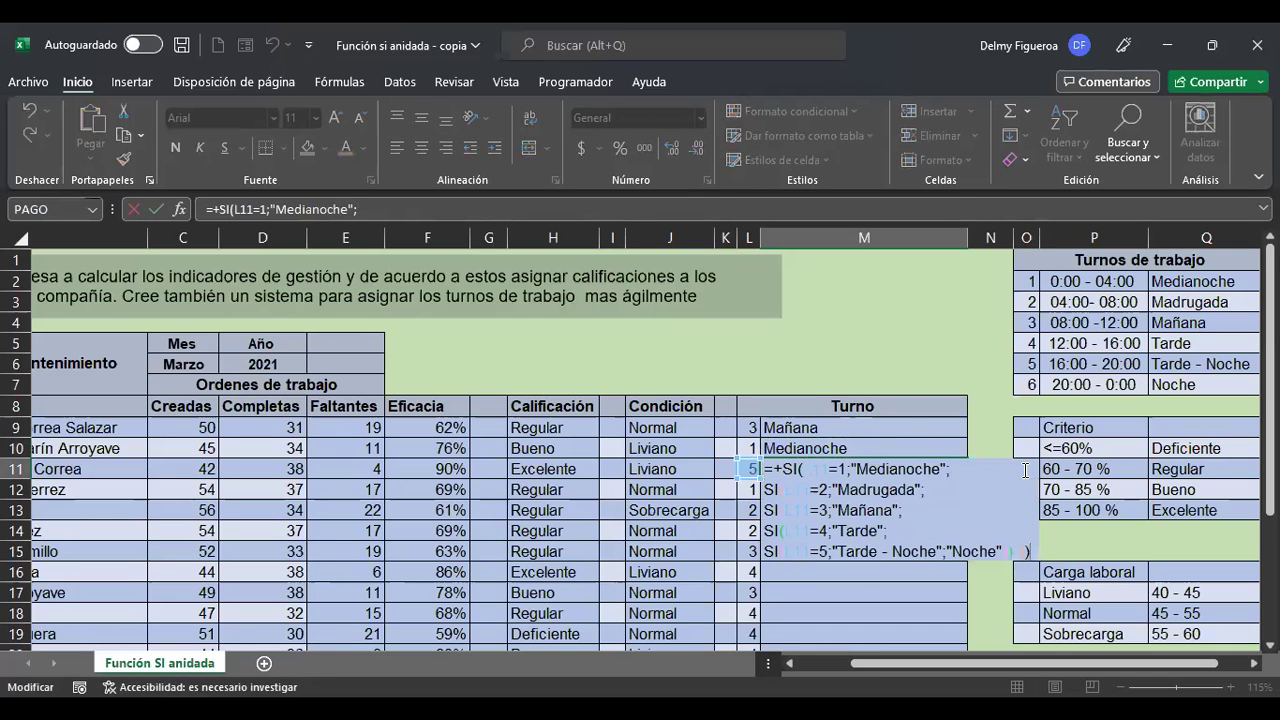
pyautogui.press('Return')
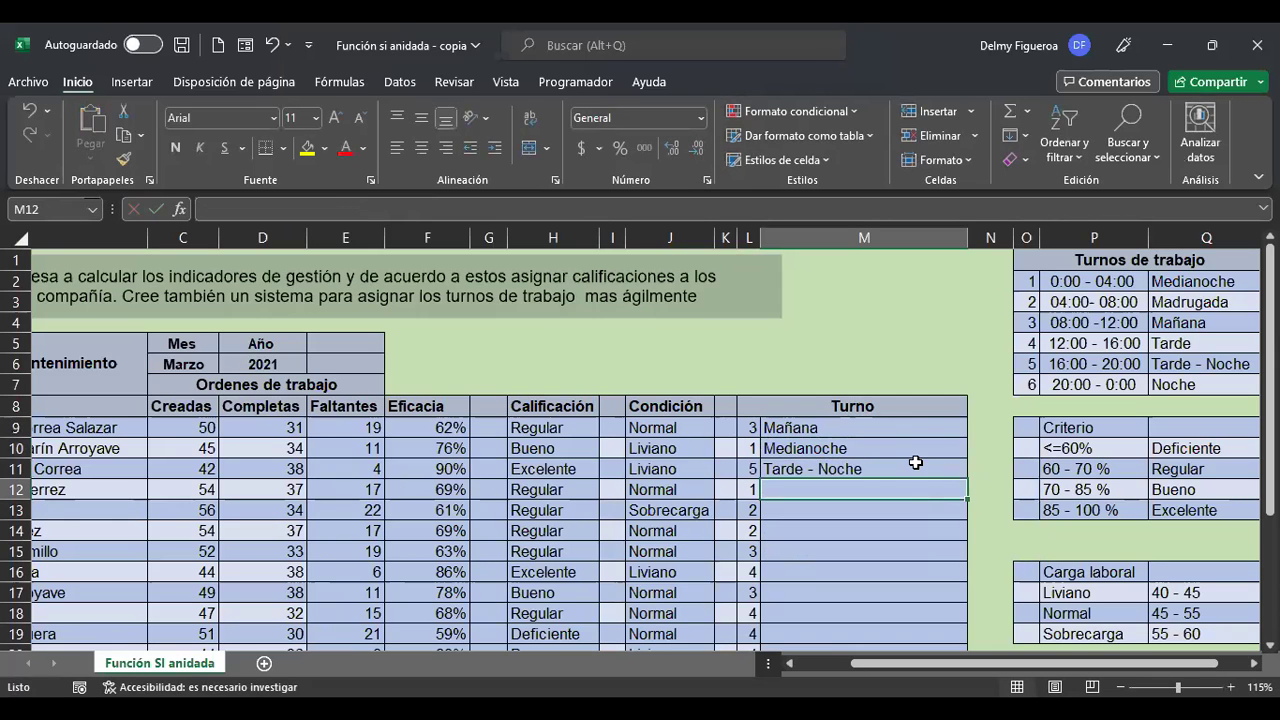
# Step: Fill the M11 shift formula down the Turno column to M28
pyautogui.click(915, 463)
pyautogui.moveTo(968, 479); pyautogui.dragTo(966, 612)
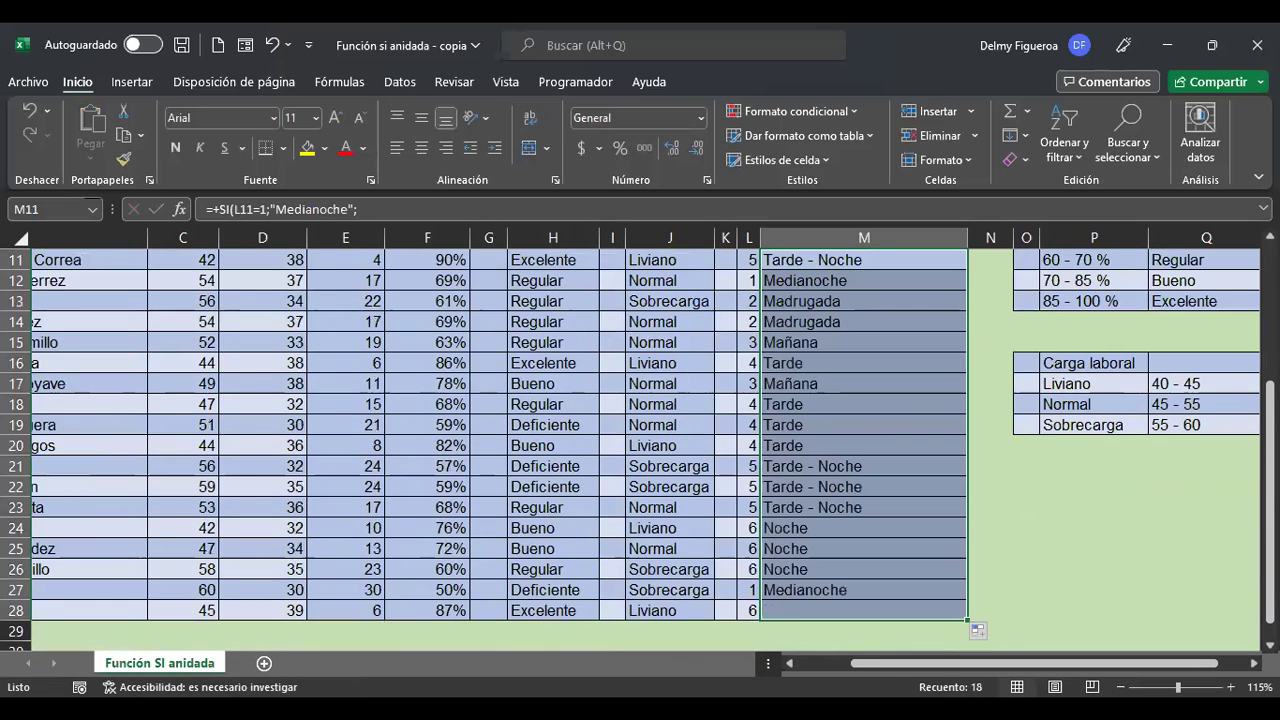
pyautogui.scroll(3, 966, 605)
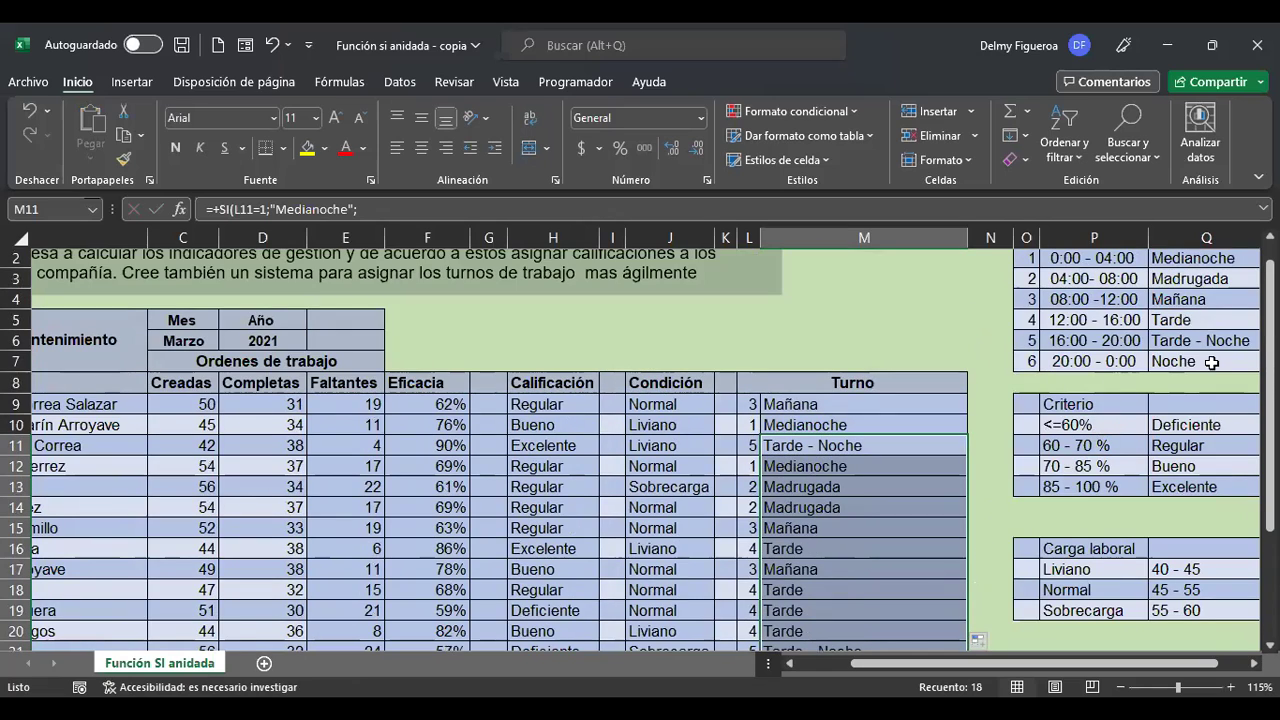
pyautogui.scroll(-4, 945, 497)
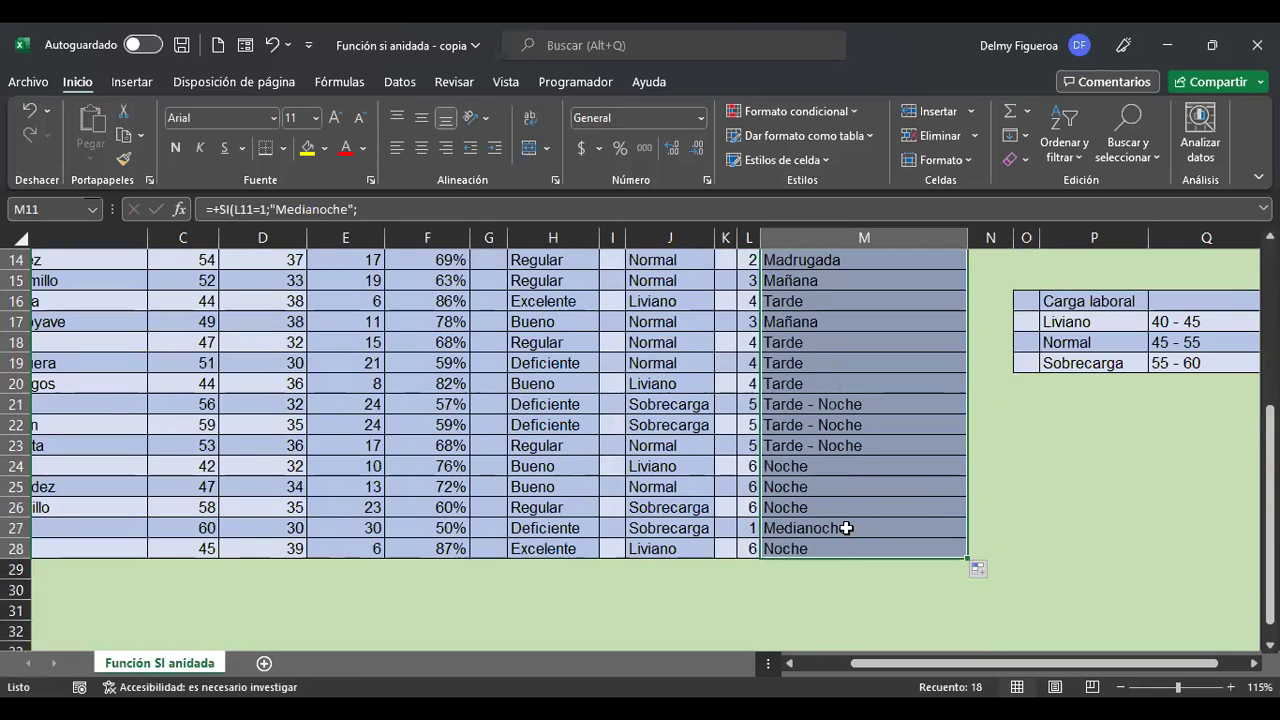
# Step: Check the assigned shifts in the Turno column against their shift numbers and the Turnos de trabajo table
pyautogui.click(850, 527)
pyautogui.scroll(2, 866, 527)
pyautogui.click(851, 488)
pyautogui.scroll(2, 851, 489)
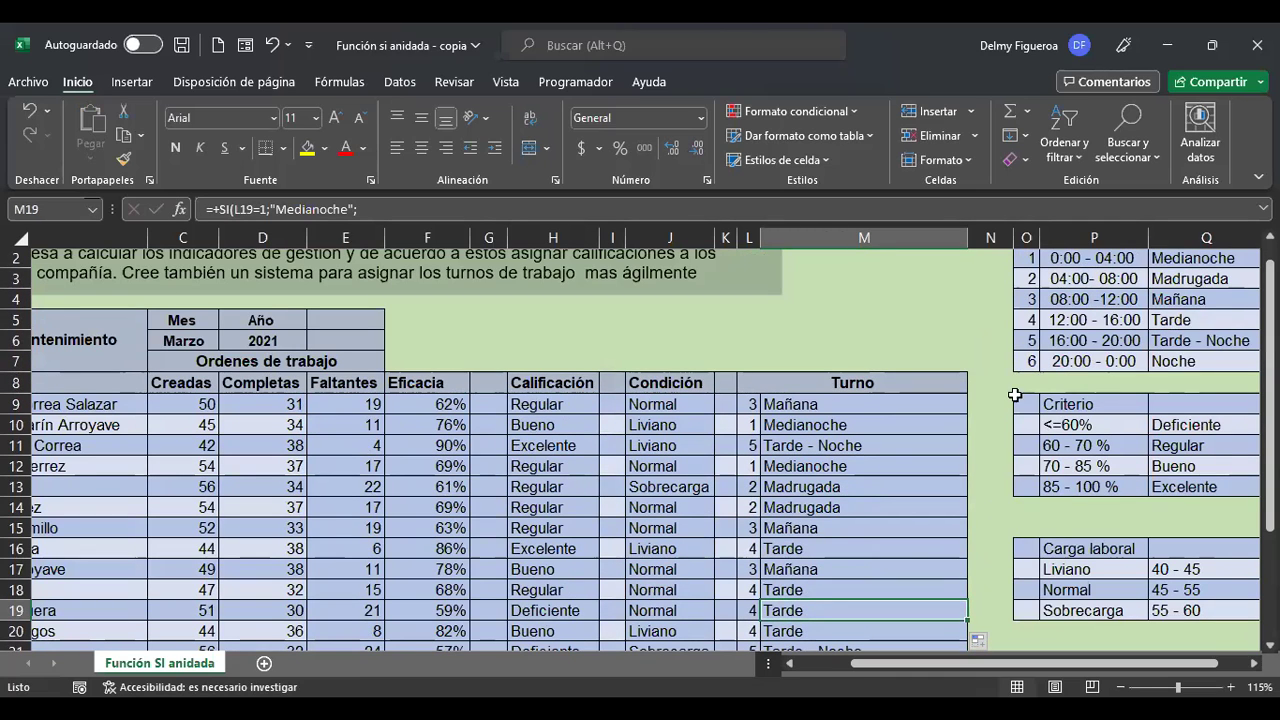
pyautogui.click(834, 526)
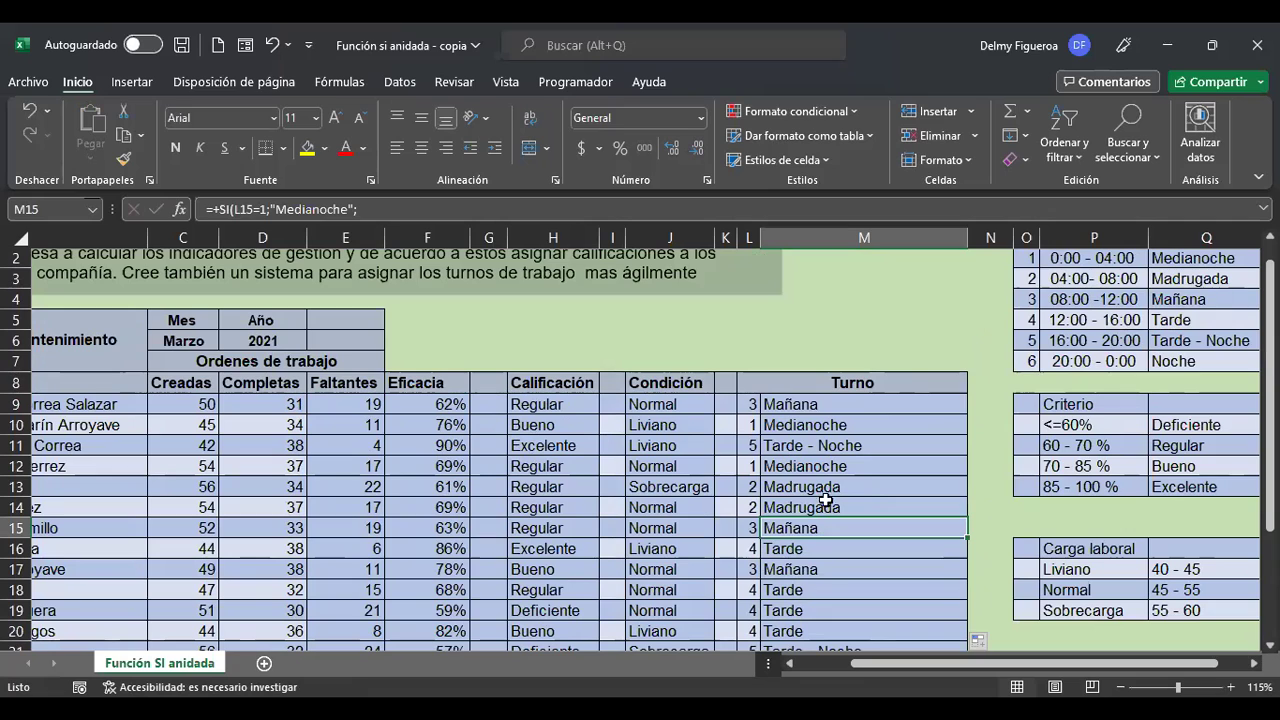
pyautogui.scroll(-2, 826, 575)
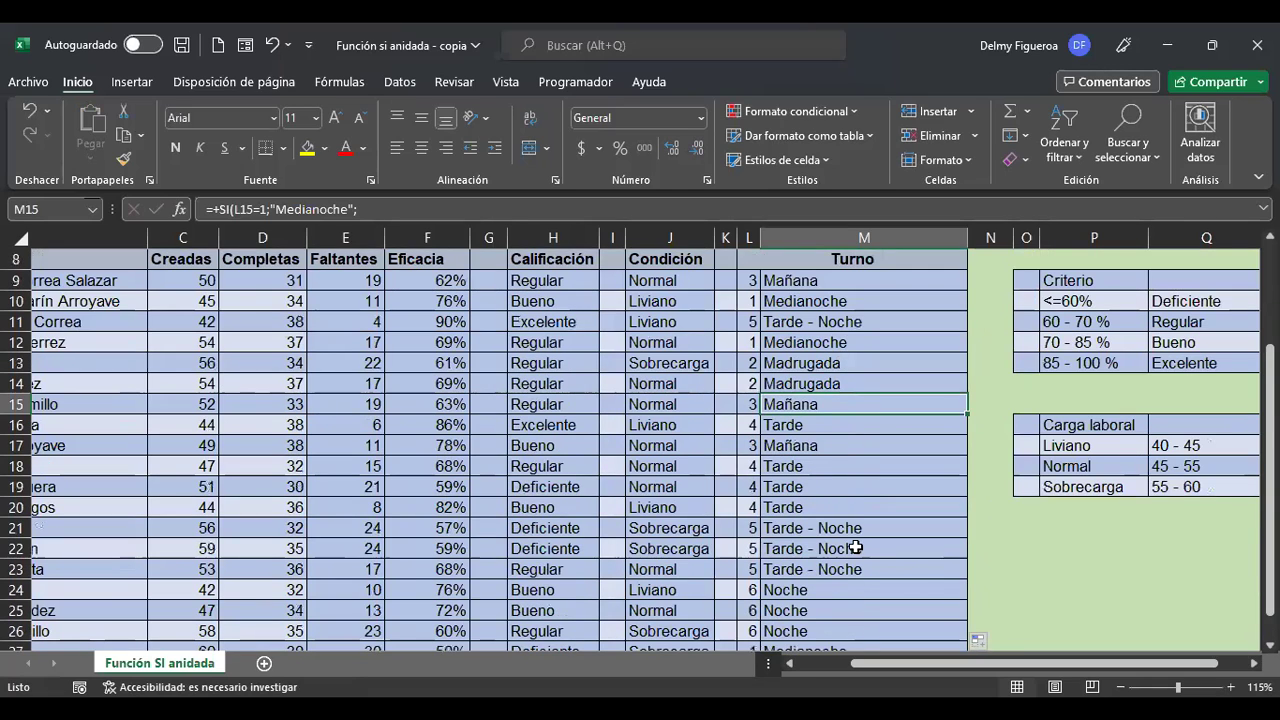
pyautogui.scroll(-2, 853, 545)
pyautogui.scroll(4, 858, 535)
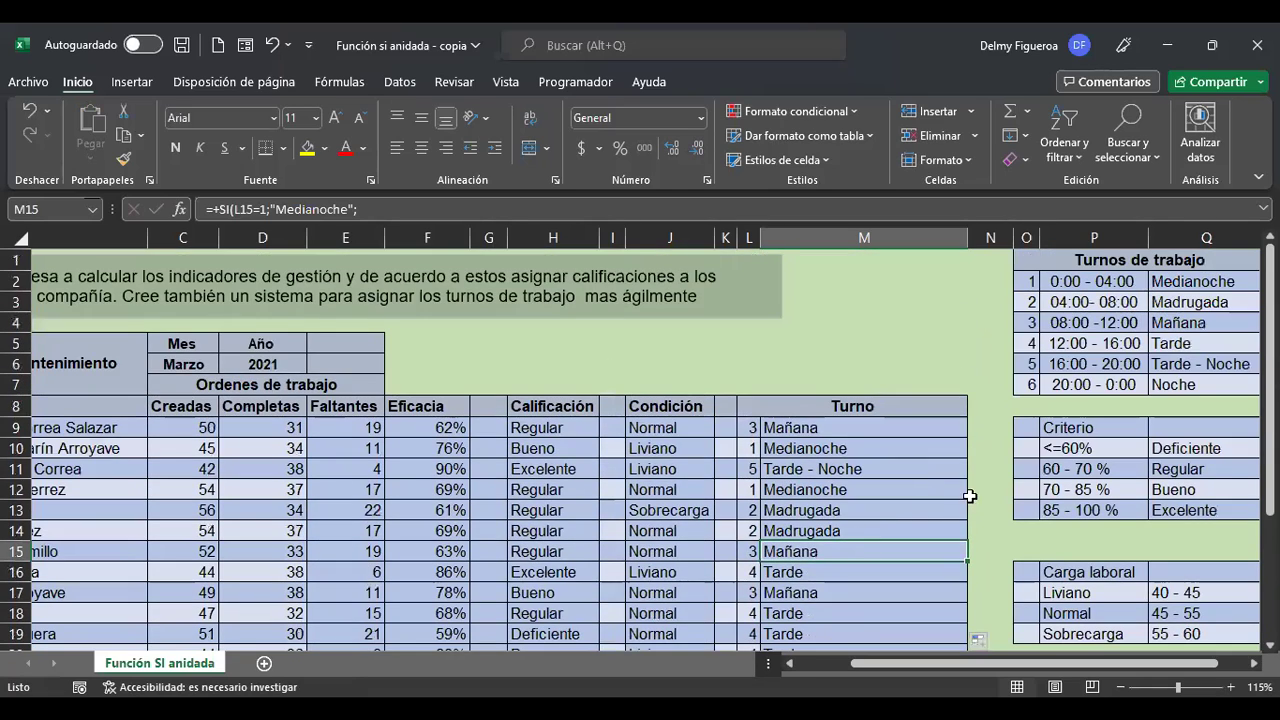
pyautogui.click(905, 425)
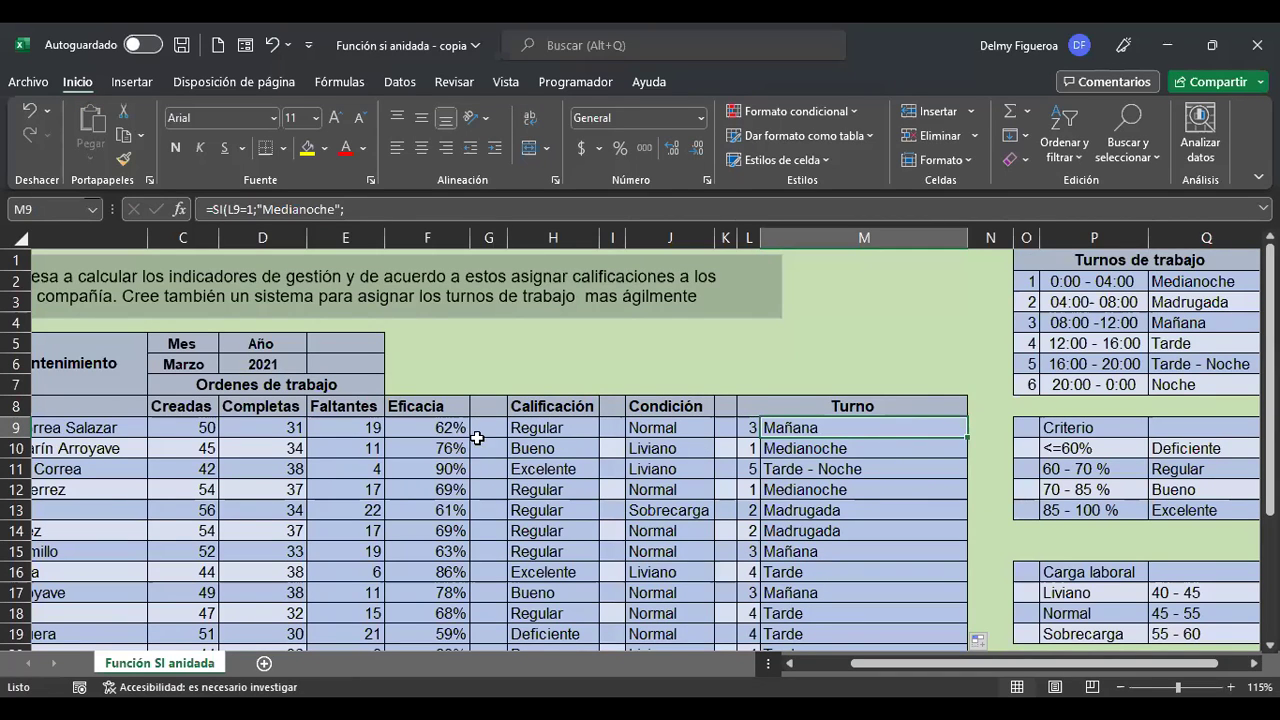
# Step: Review the completed employee table with its Calificación, Condición and Turno columns, and return to cell A1
pyautogui.scroll(-2, 1135, 481)
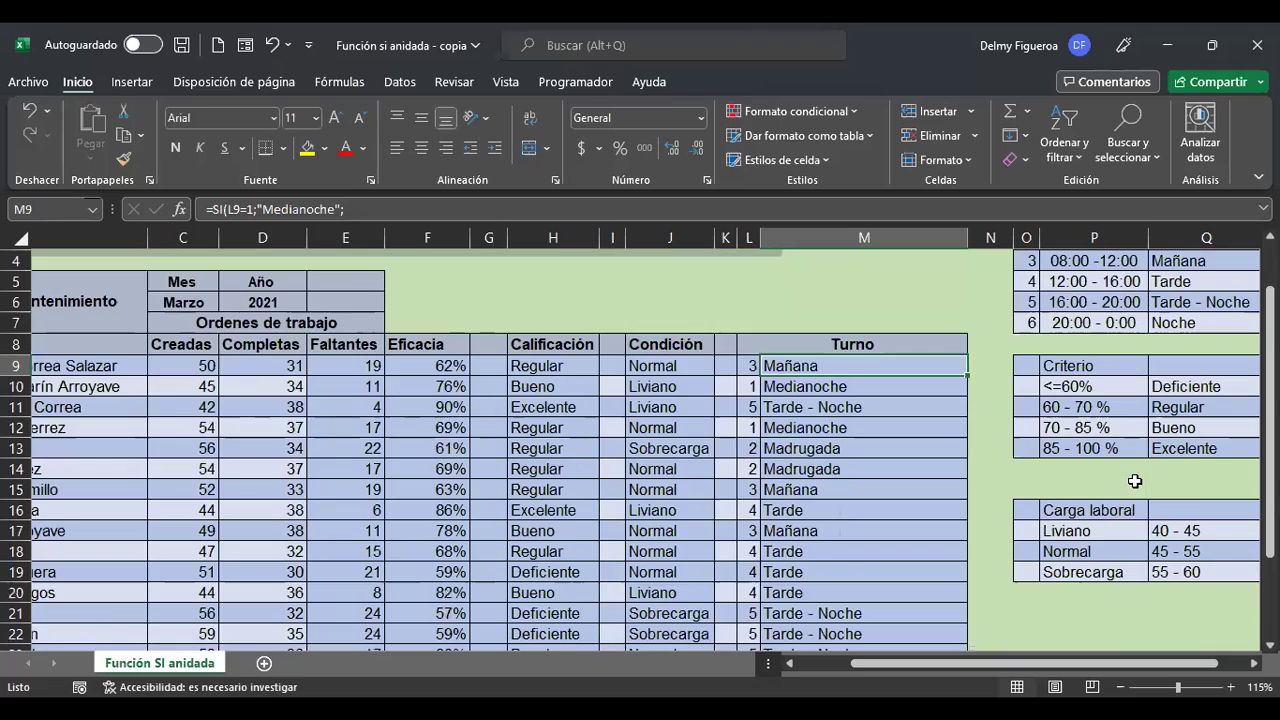
pyautogui.scroll(-9, 530, 440)
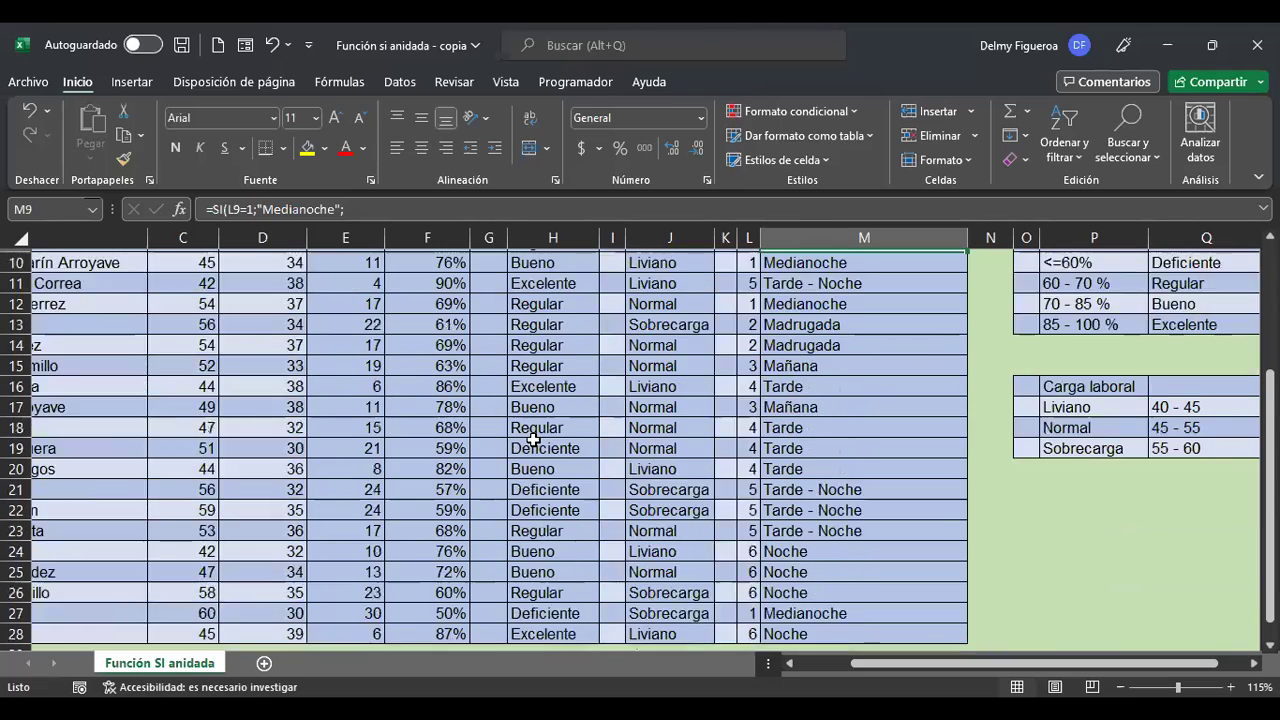
pyautogui.scroll(11, 533, 441)
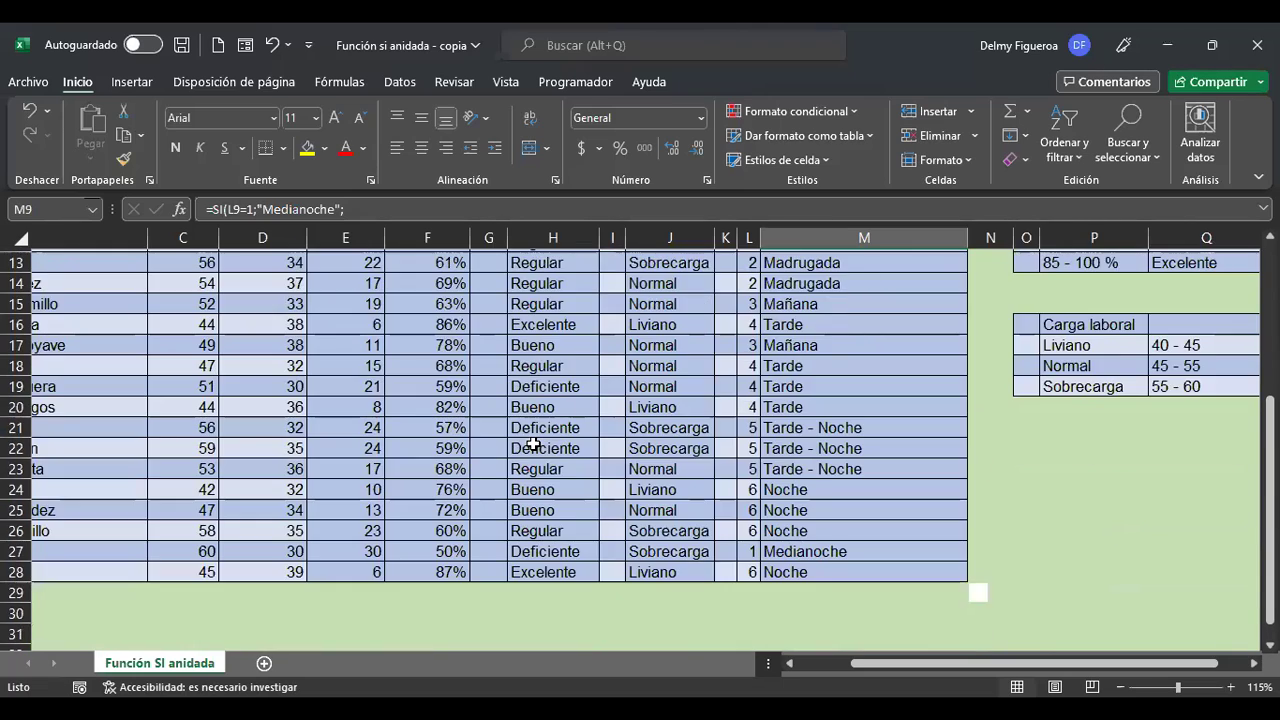
pyautogui.scroll(-1, 777, 361)
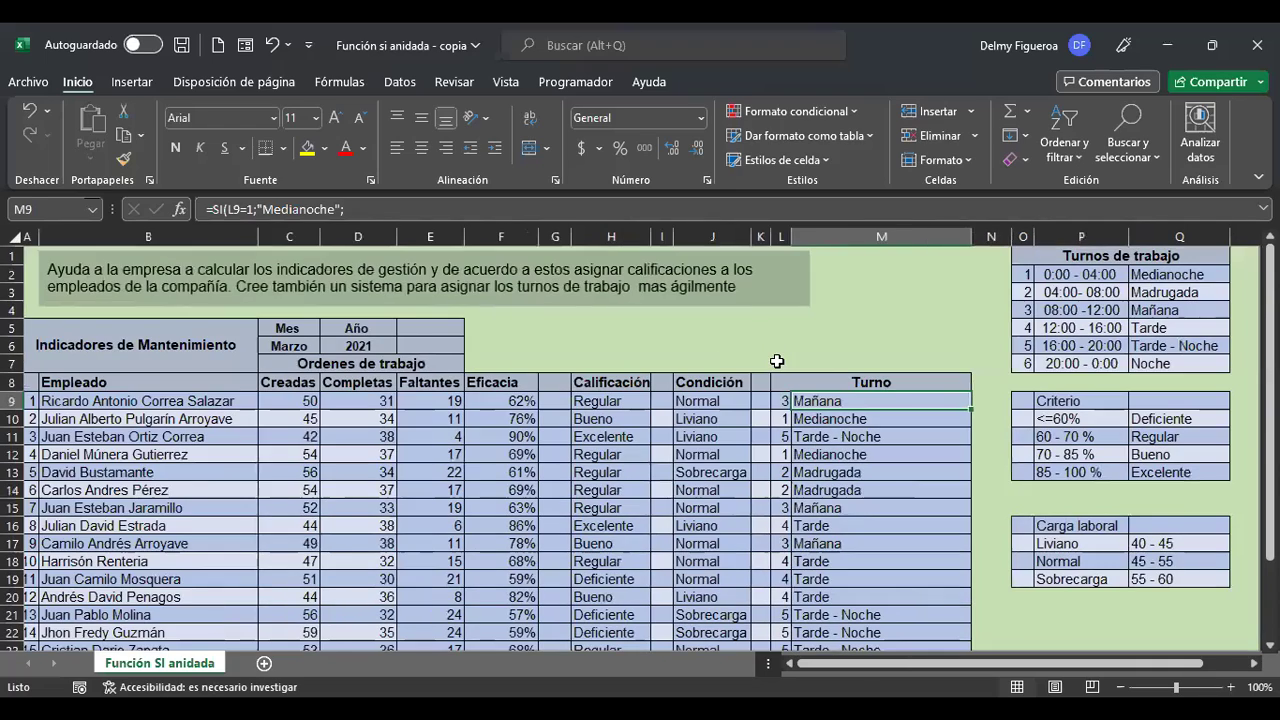
pyautogui.scroll(7, 777, 361)
pyautogui.hotkey('ctrl', 'Home')
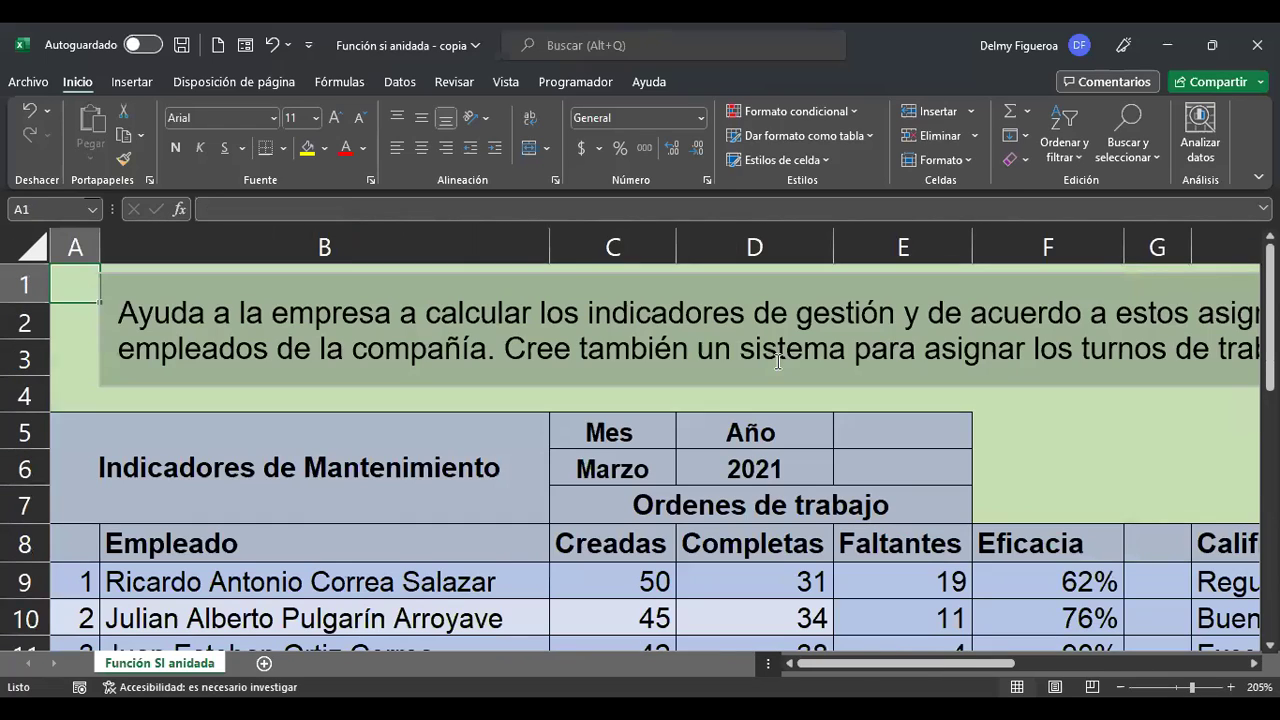
pyautogui.scroll(-1, 707, 556)
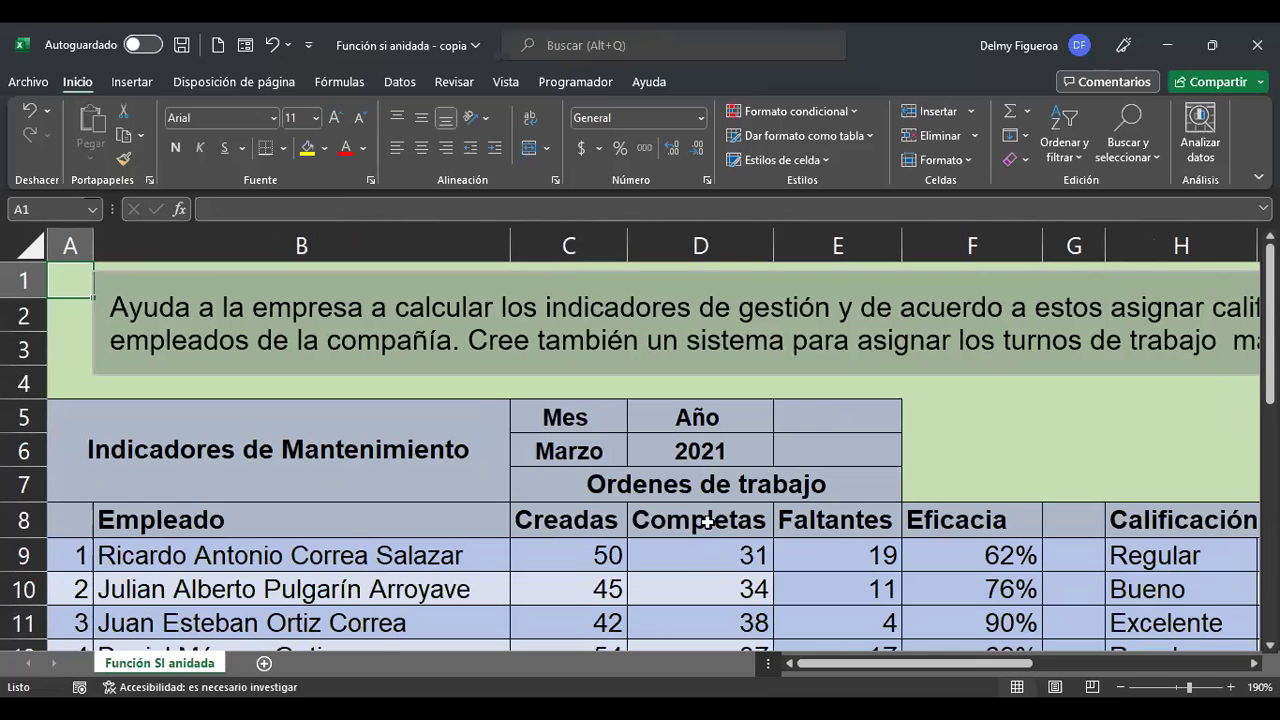
pyautogui.scroll(-1, 741, 499)
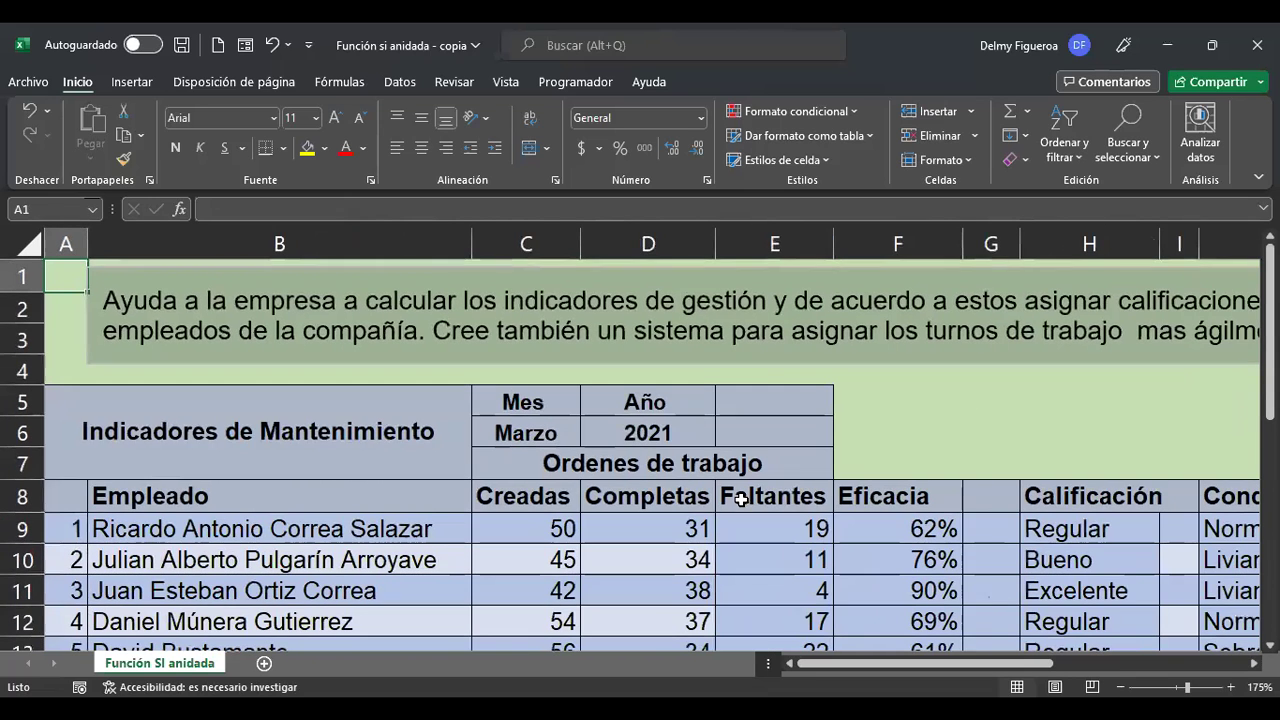
pyautogui.scroll(-1, 758, 497)
pyautogui.scroll(-1, 762, 496)
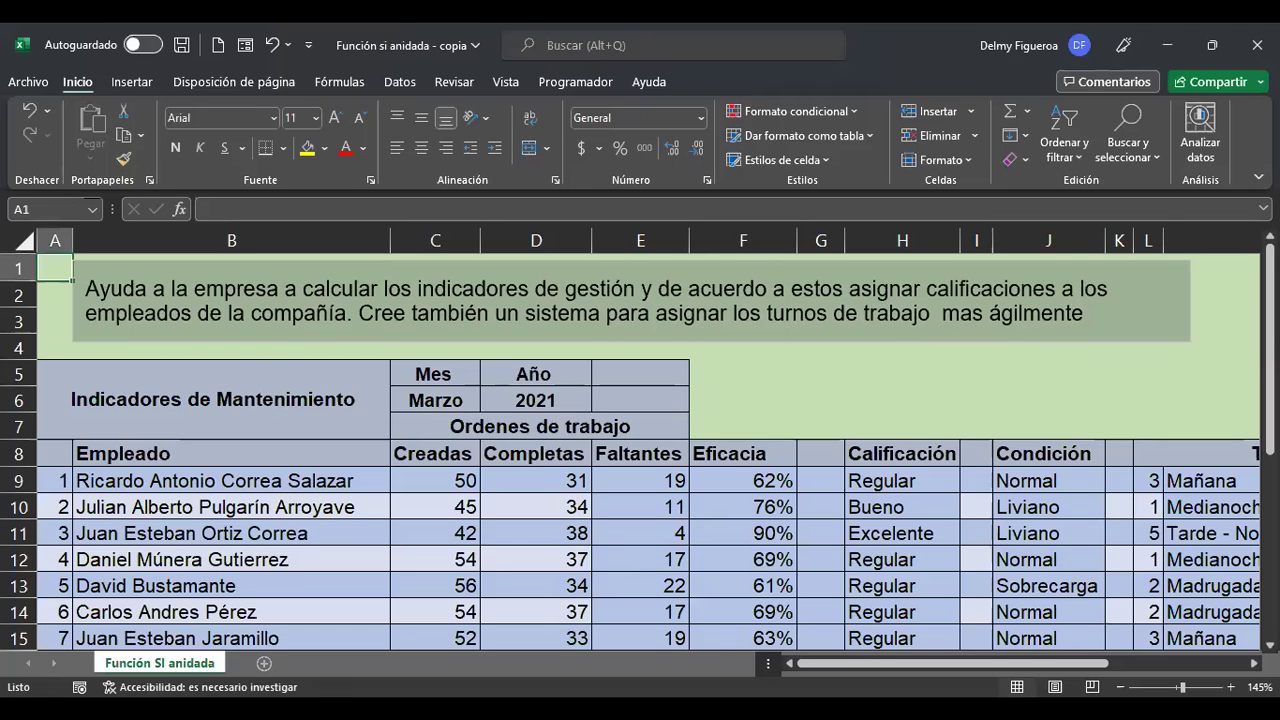
# Step: Add a new blank worksheet and set the font size of all its cells to 14
pyautogui.click(264, 663)
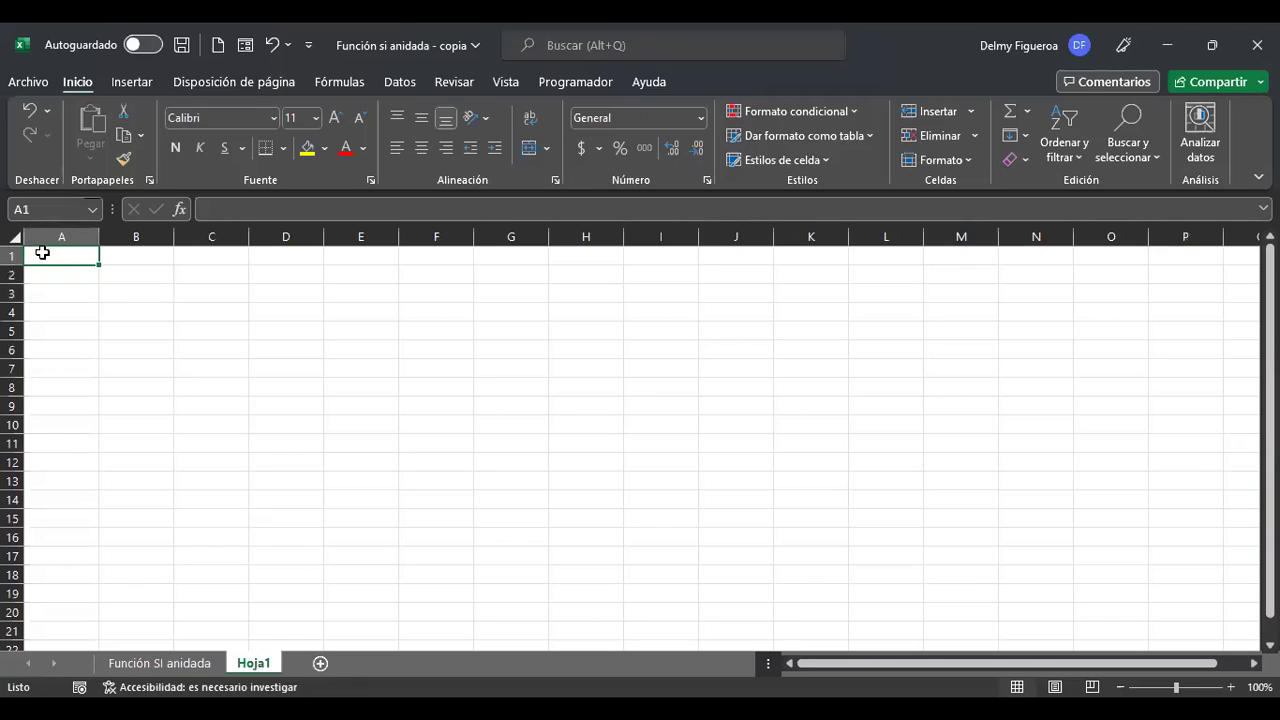
pyautogui.click(14, 238)
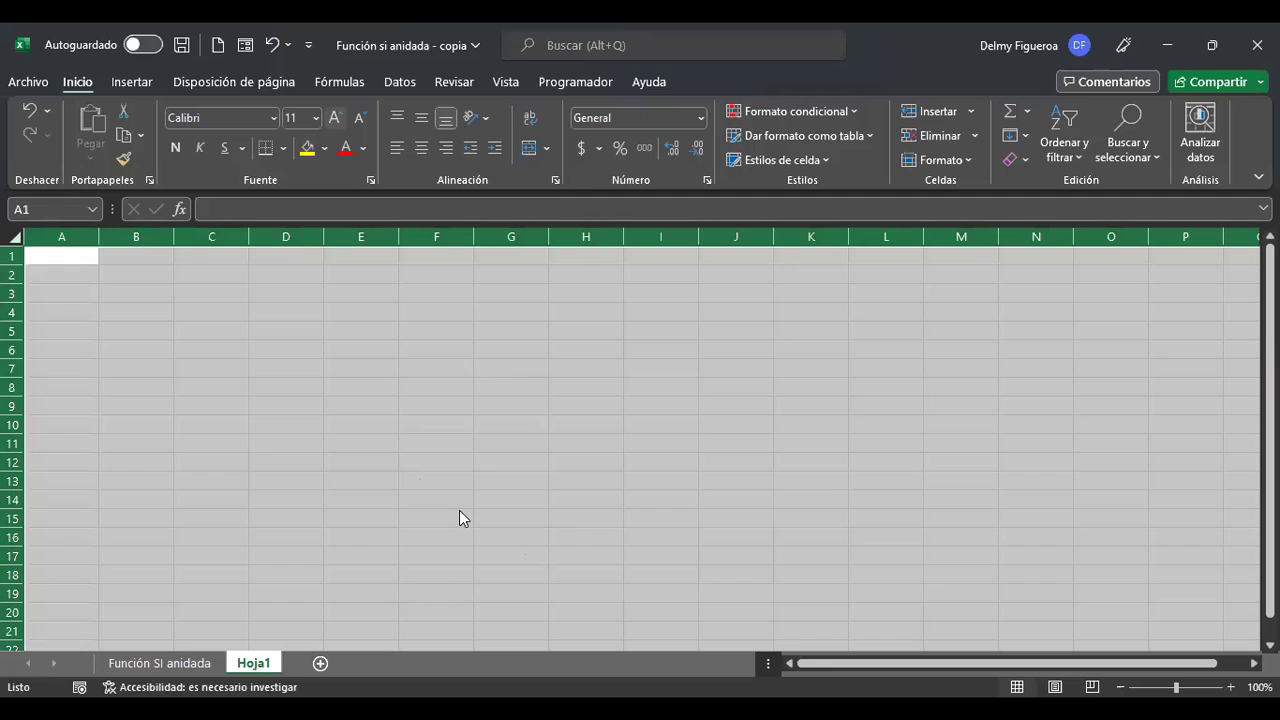
pyautogui.scroll(2, 459, 510)
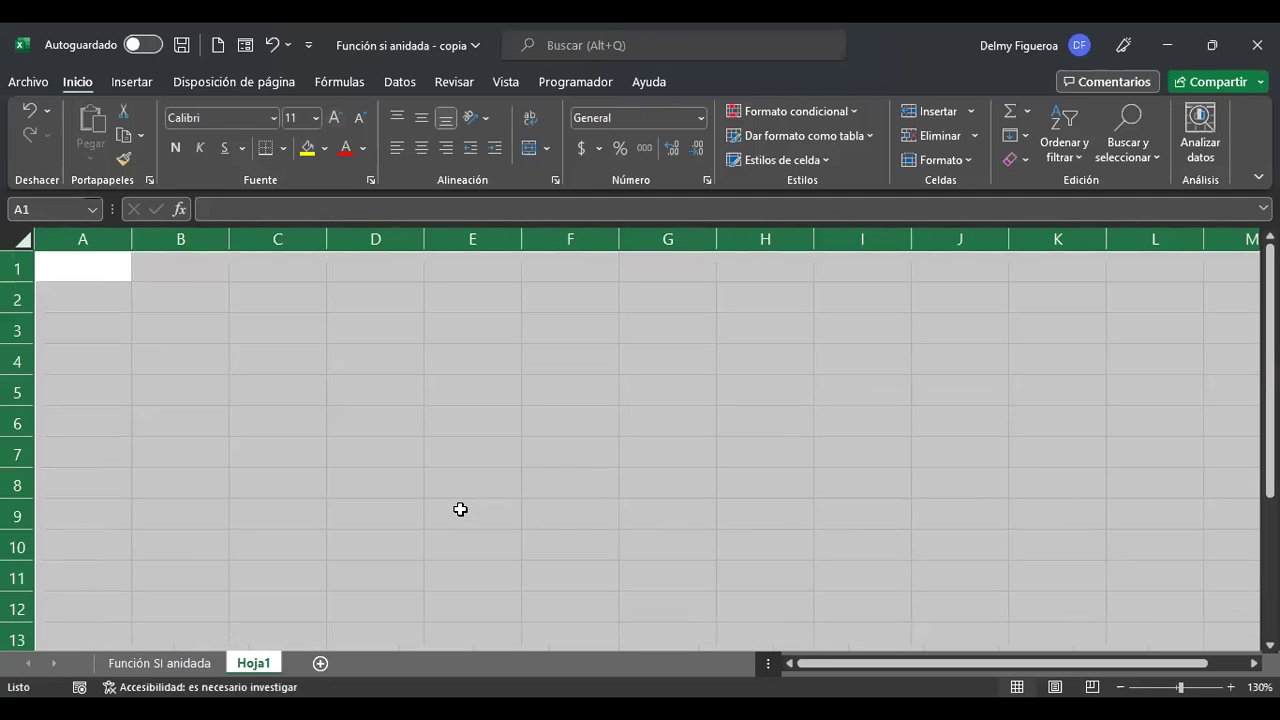
pyautogui.hotkey('ctrl', 'Home')
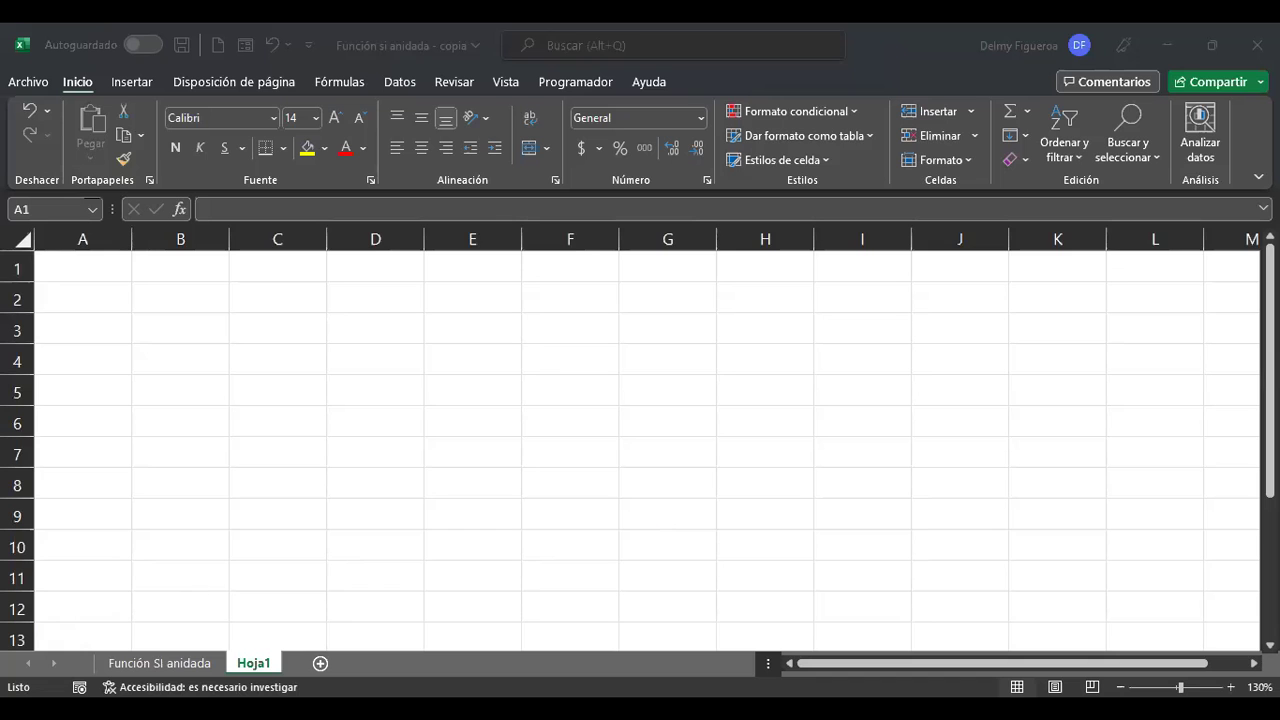
pyautogui.click(175, 663)
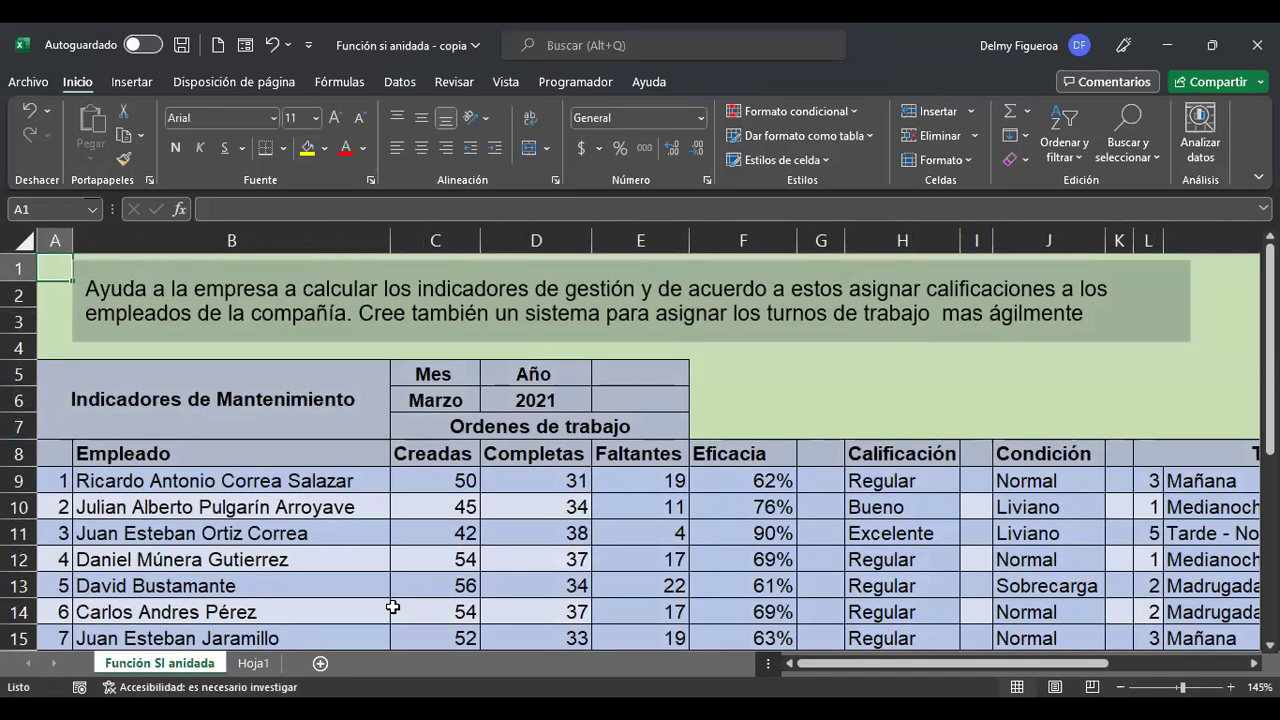
pyautogui.click(253, 663)
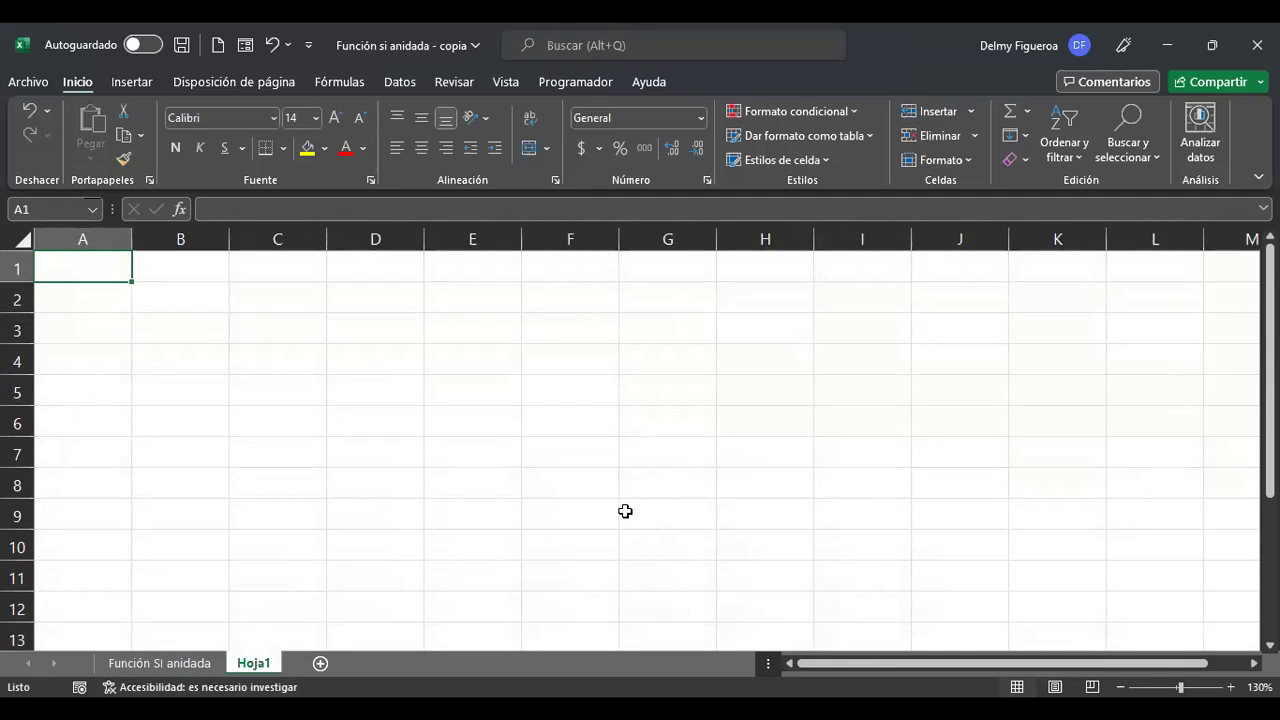
# Step: Enter the heading Puntuaciones in A1 of Hoja1 and fit column A to its width
pyautogui.write('Puntunac')
pyautogui.press('BackSpace')
pyautogui.press('BackSpace')
pyautogui.press('BackSpace')
pyautogui.write('aciones')
pyautogui.press('Return')
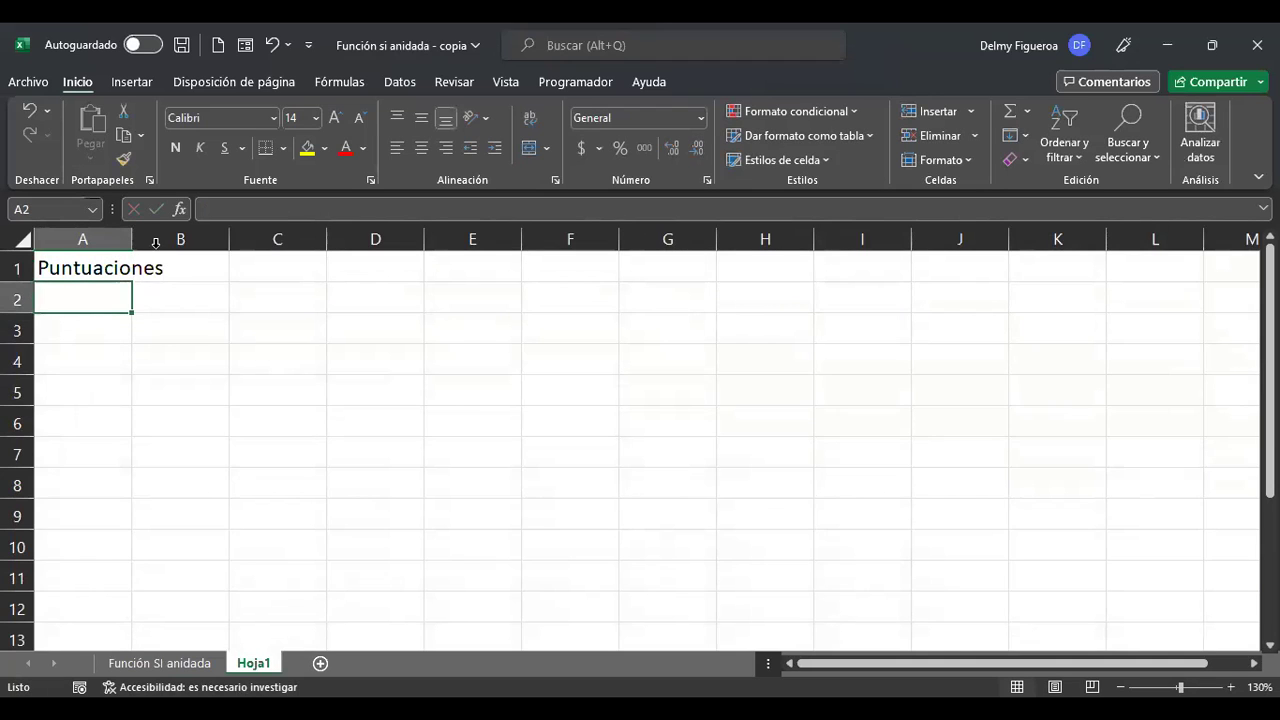
pyautogui.doubleClick(131, 240)
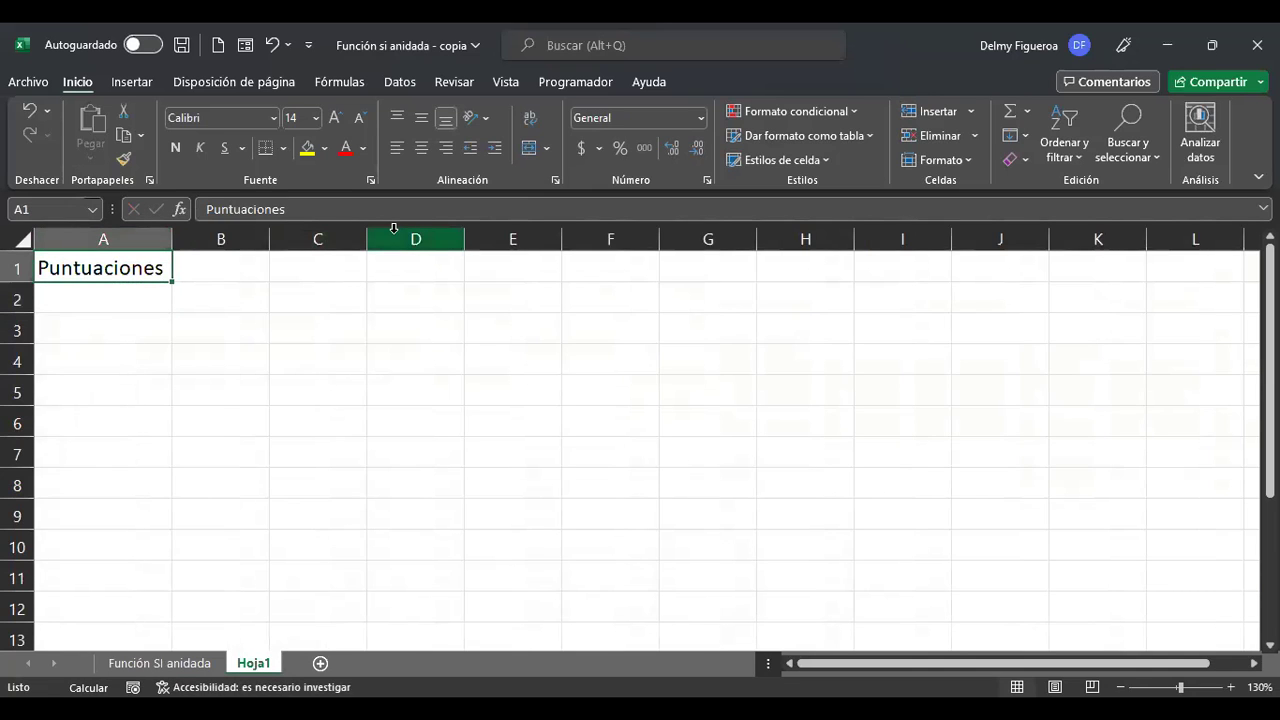
# Step: Replace the heading in A1 with Calificaciones and copy it into B1
pyautogui.write('Calificaciones')
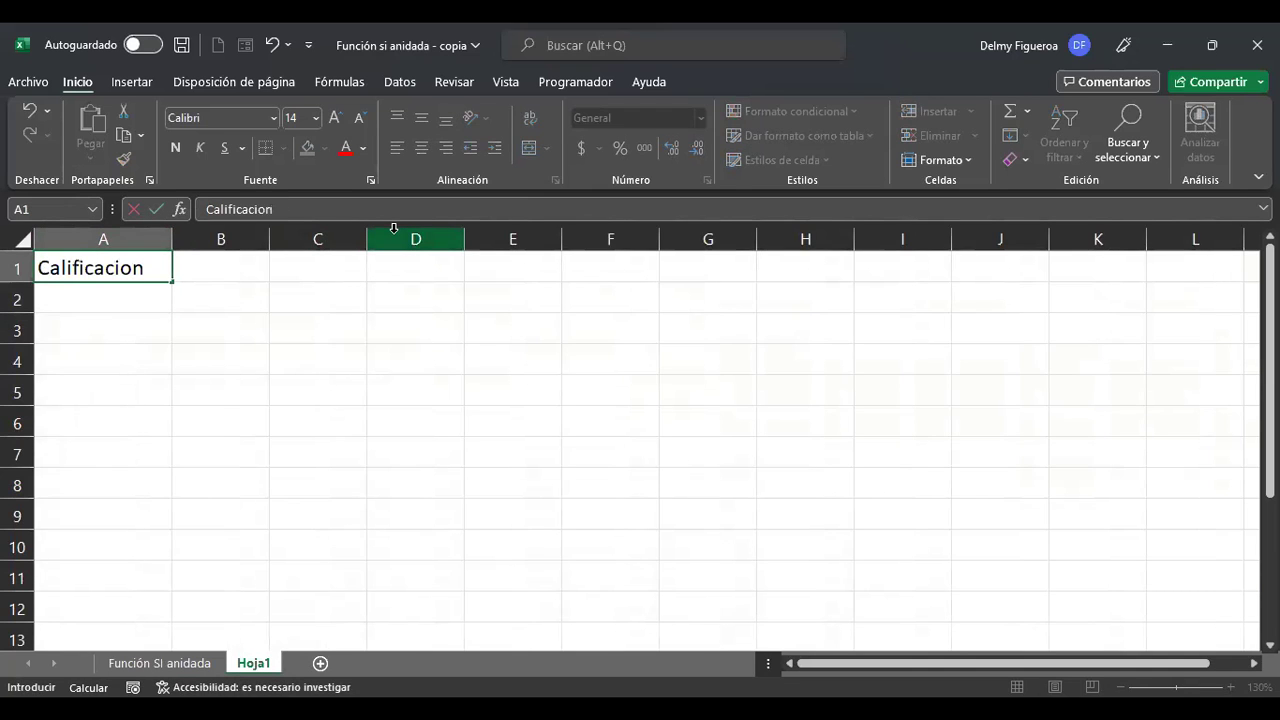
pyautogui.press('Return')
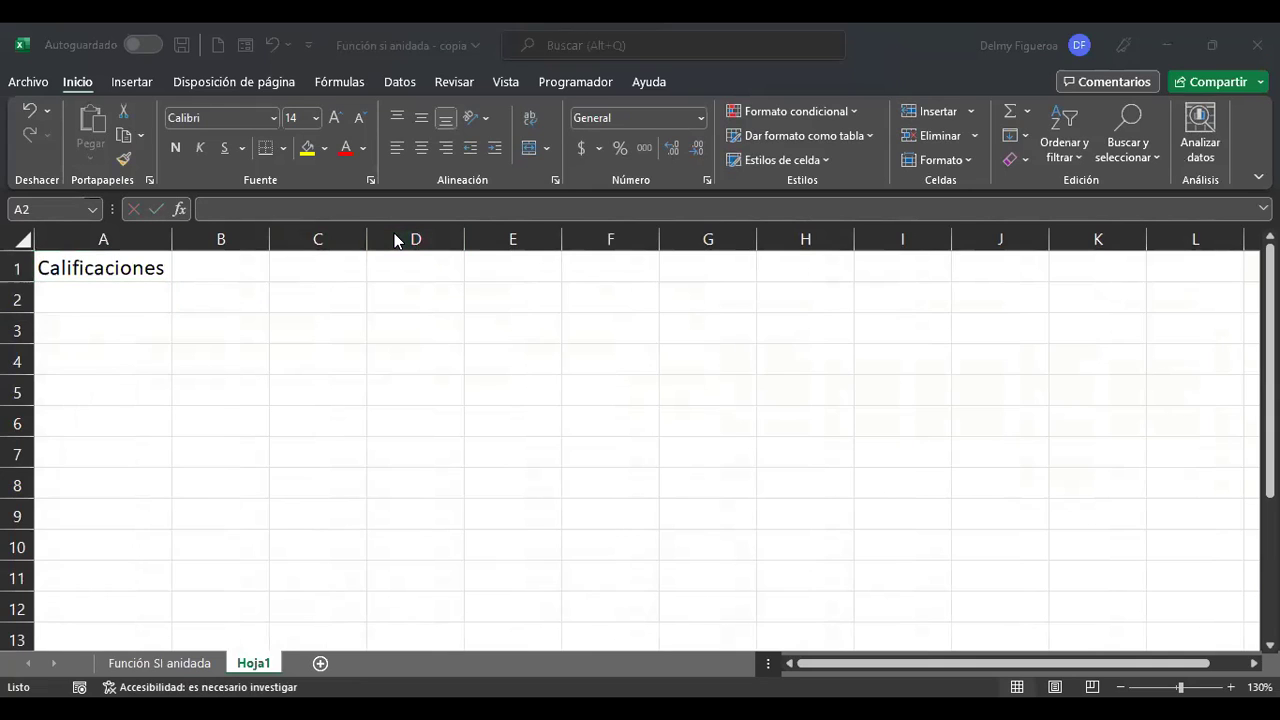
pyautogui.click(120, 262)
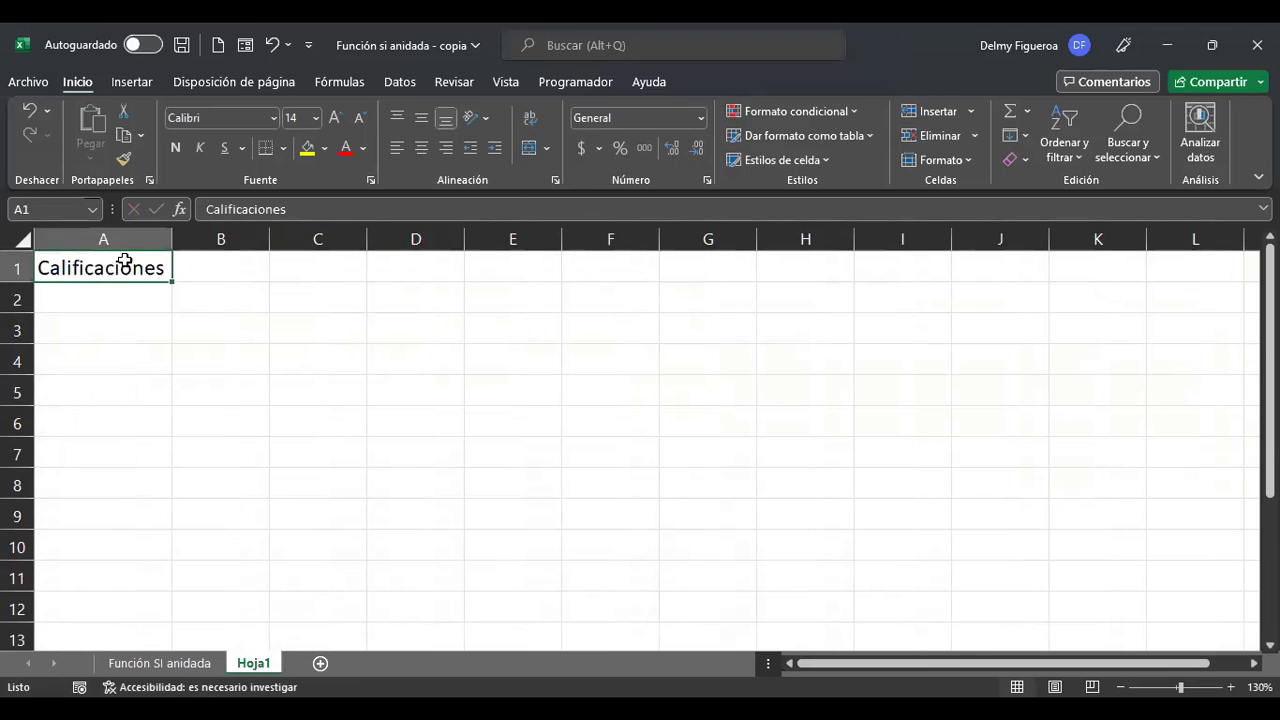
pyautogui.hotkey('ctrl', 'c')
pyautogui.press('Right')
pyautogui.press('Return')
pyautogui.press('Left')
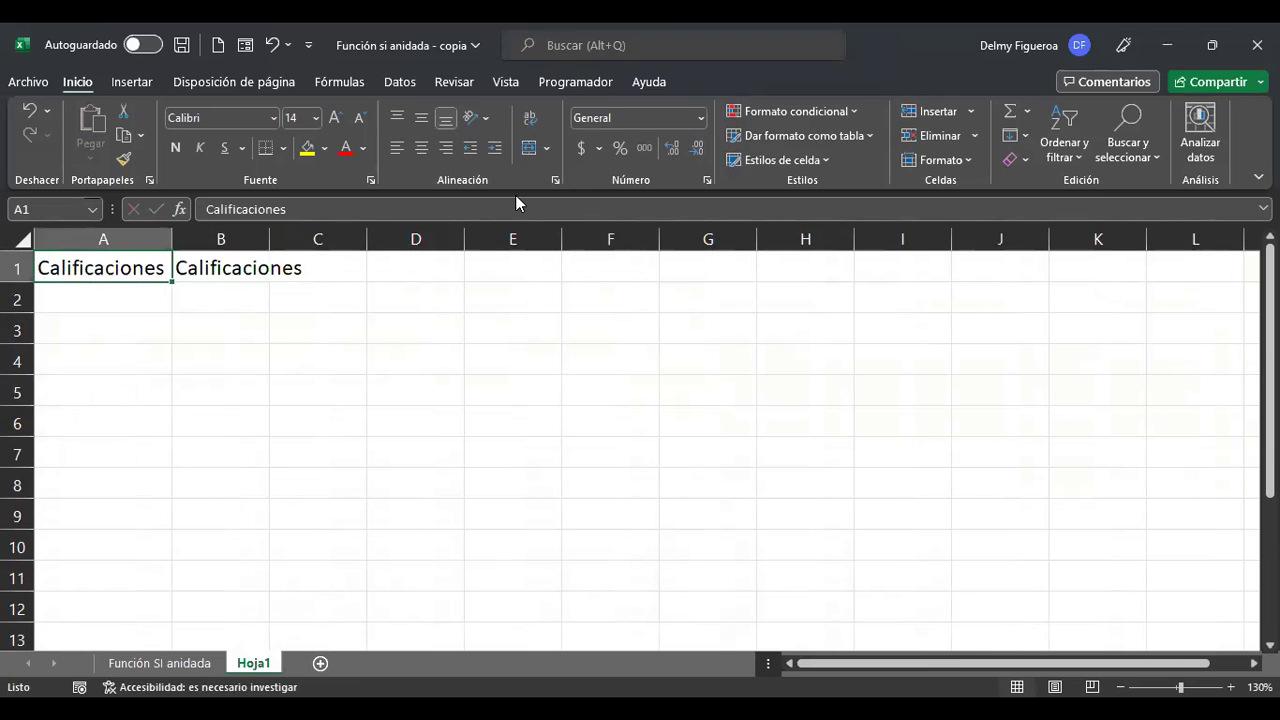
# Step: Copy the first five employee names (B9:B13) from the Función SI anidada sheet into Hoja1 starting at A2
pyautogui.click(152, 667)
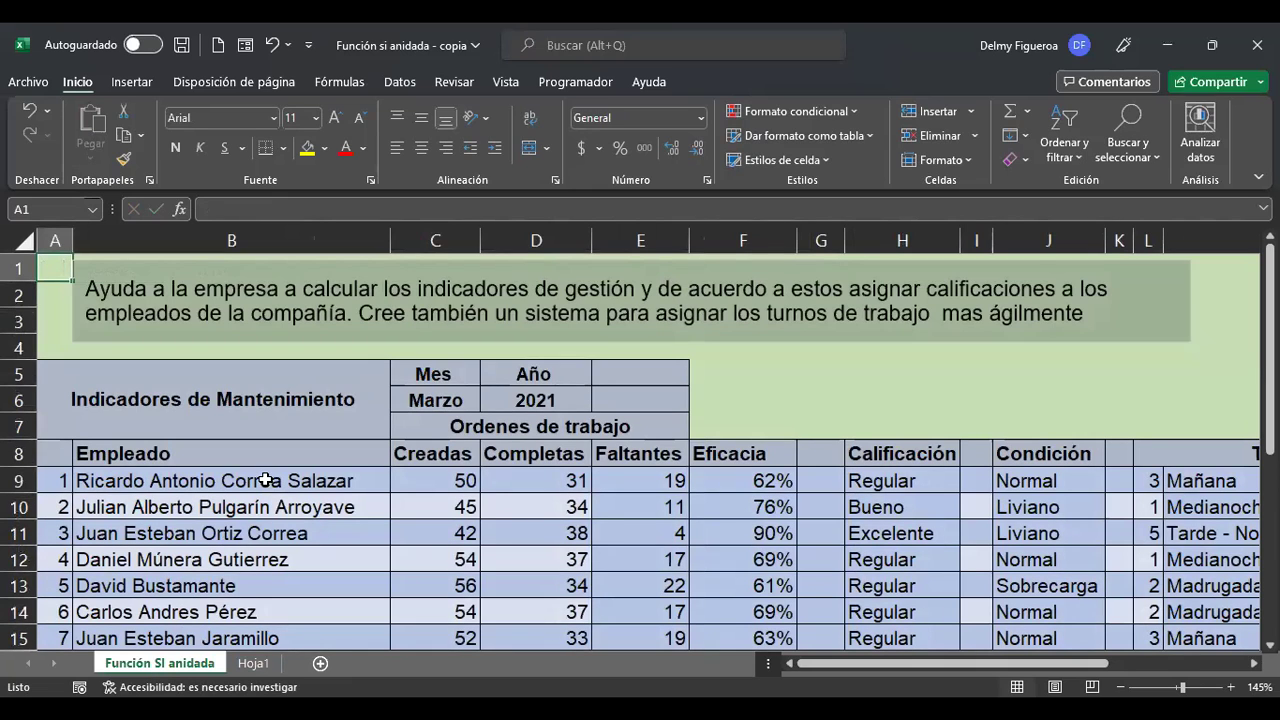
pyautogui.moveTo(170, 472); pyautogui.dragTo(173, 560)
pyautogui.moveTo(173, 560); pyautogui.dragTo(175, 580)
pyautogui.hotkey('ctrl', 'c')
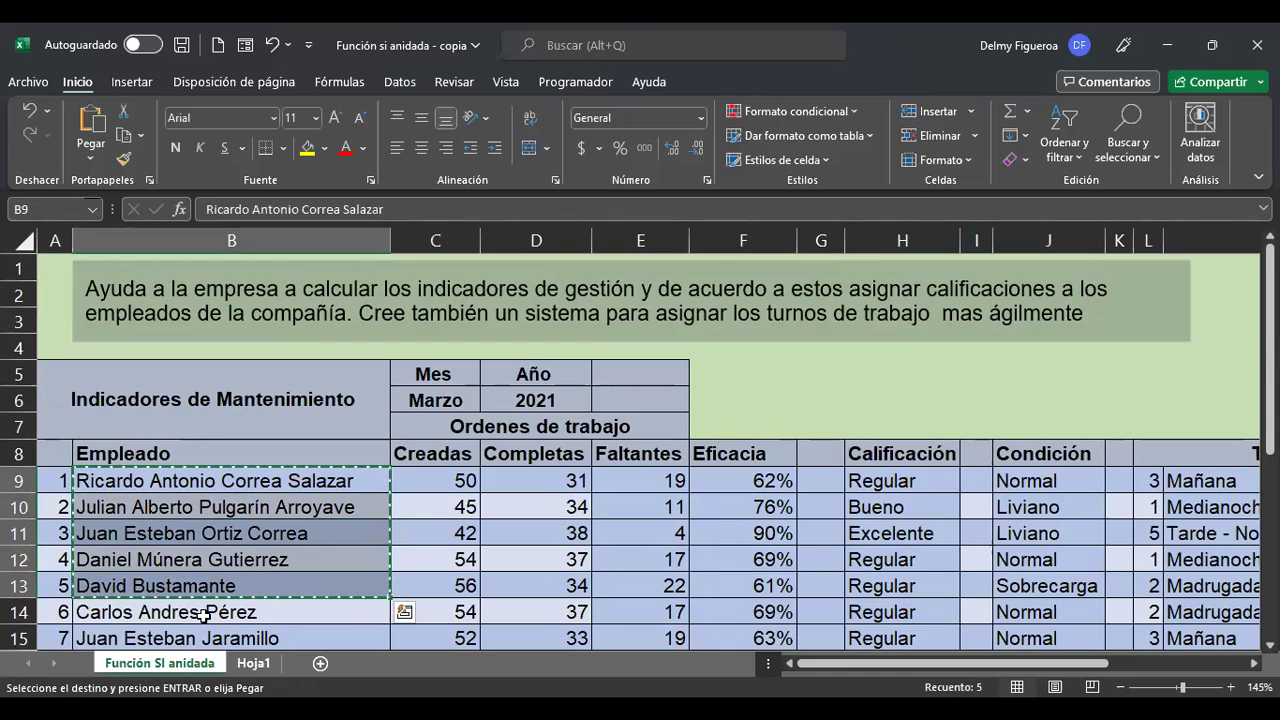
pyautogui.click(253, 663)
pyautogui.click(140, 294)
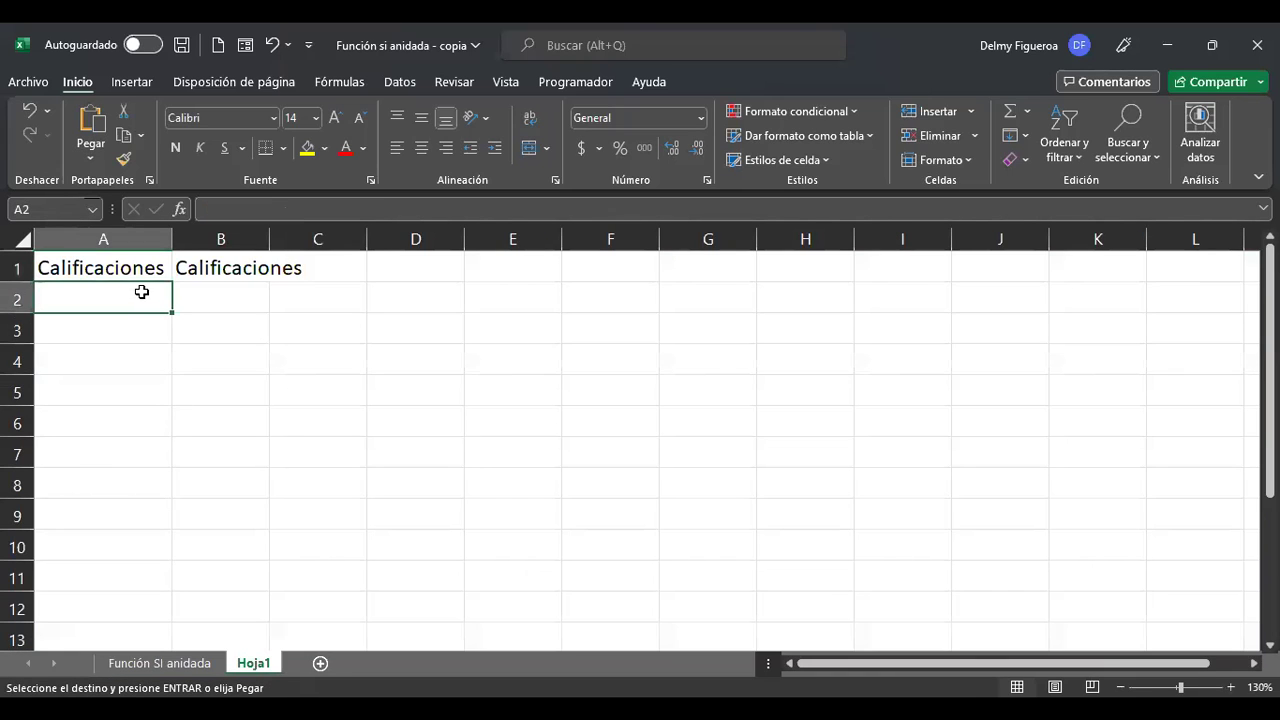
pyautogui.hotkey('ctrl', 'v')
# Step: Change the A1 heading to Estudiante and fit columns A and B to their contents
pyautogui.click(143, 268)
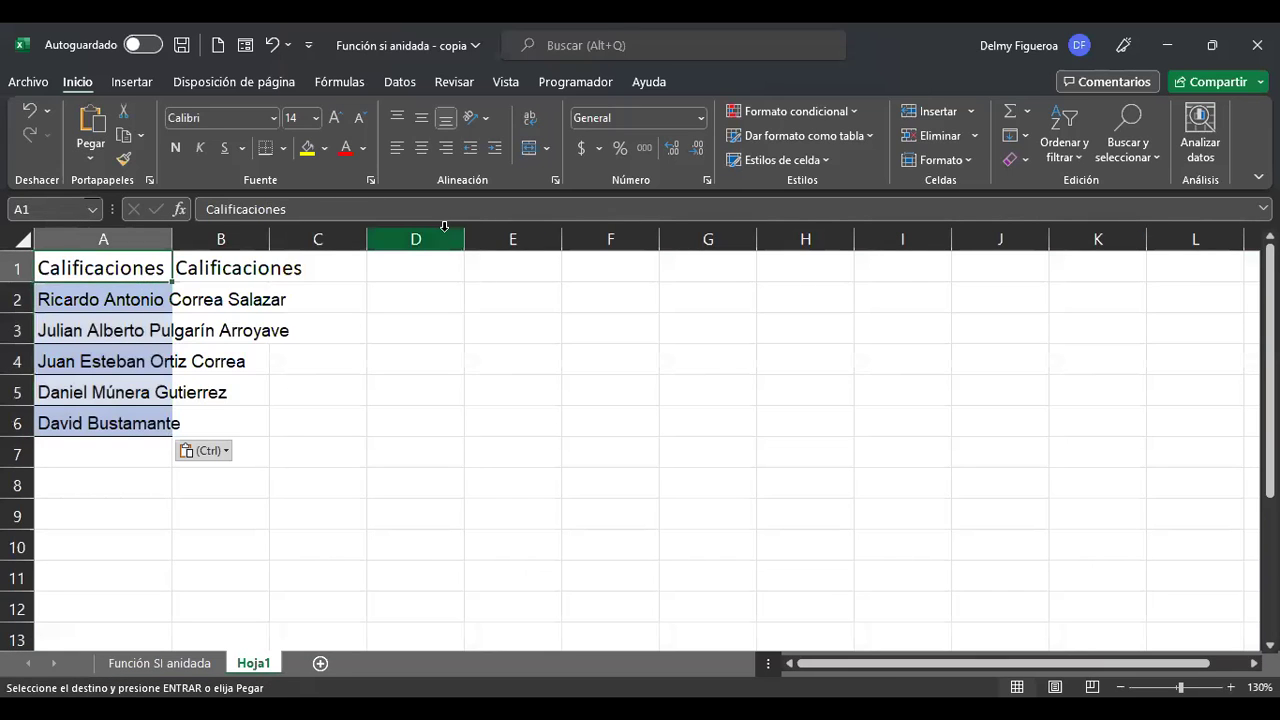
pyautogui.write('Estudiante')
pyautogui.press('Return')
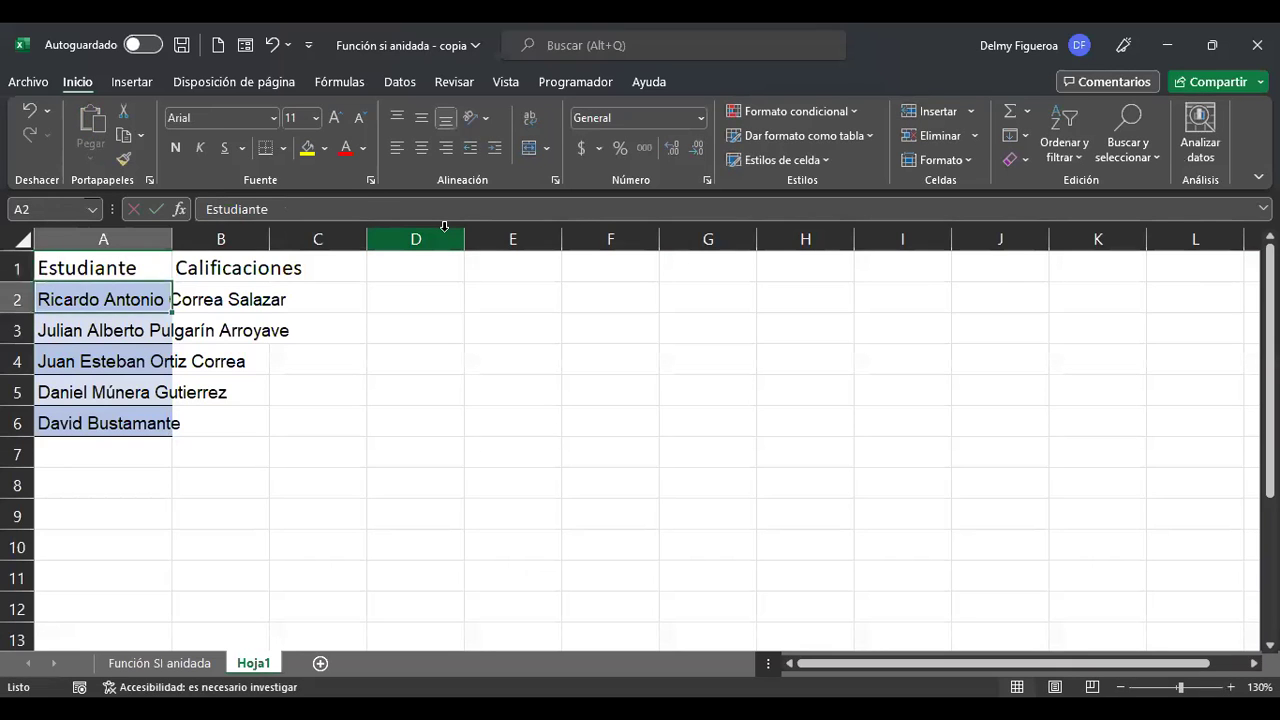
pyautogui.doubleClick(173, 238)
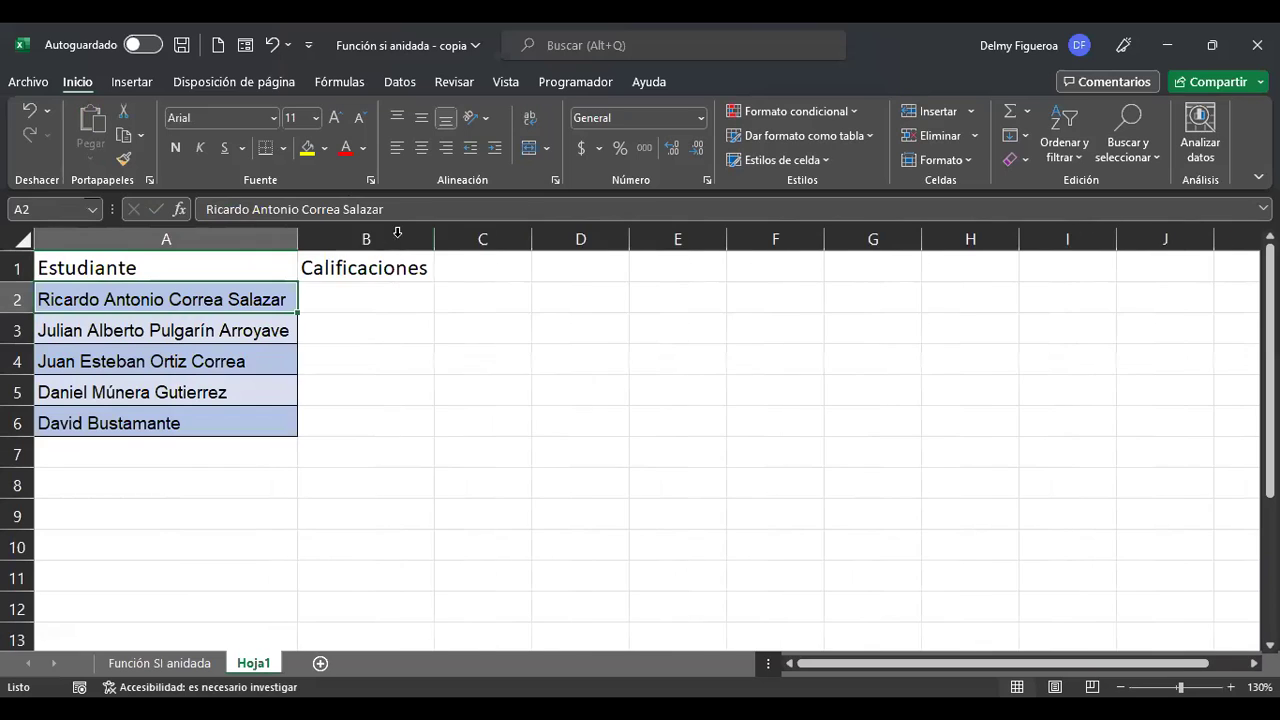
pyautogui.click(389, 289)
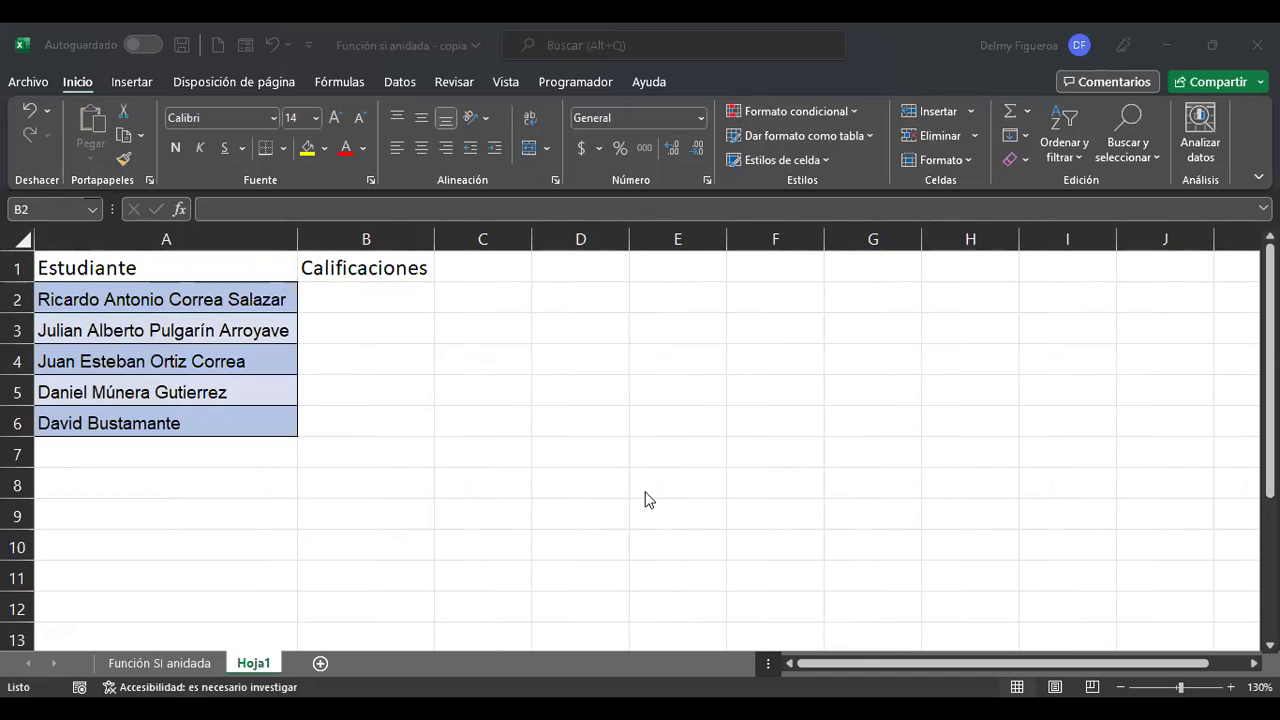
# Step: Review the Criterio and Carga laboral tables on the Función SI anidada sheet, and return to Hoja1
pyautogui.click(171, 662)
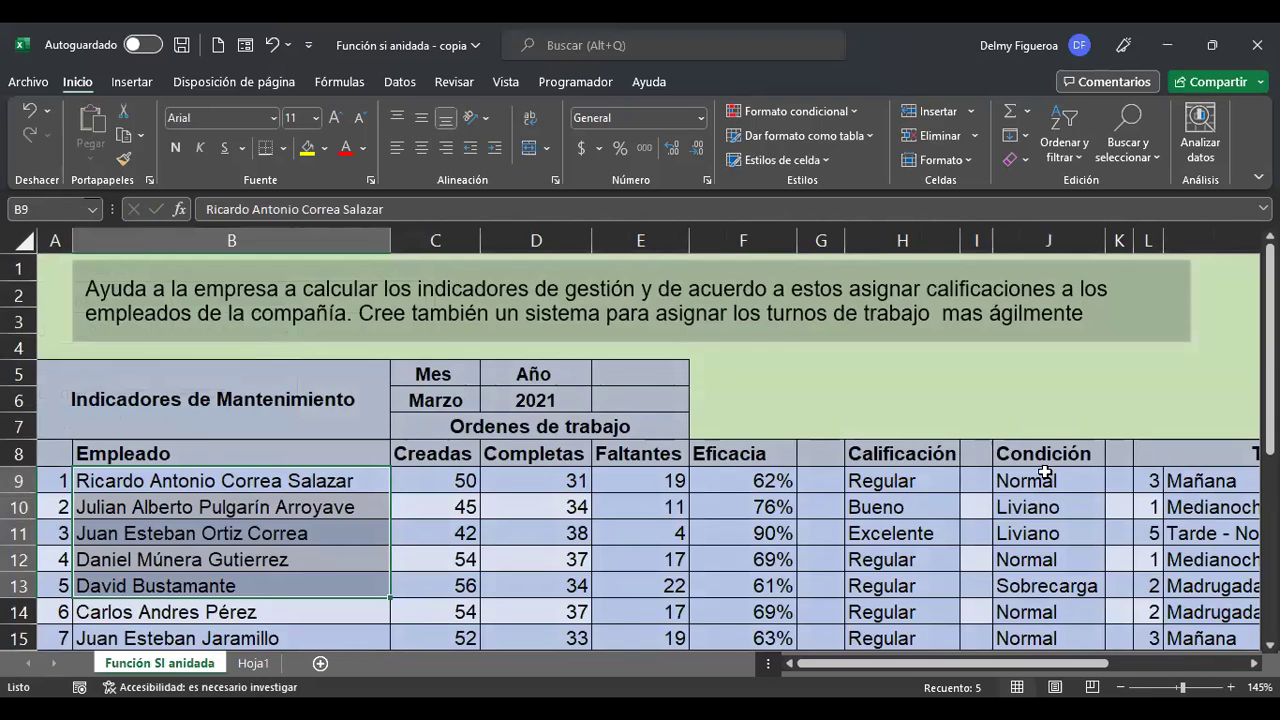
pyautogui.keyDown('ctrl'); pyautogui.scroll(-2, 1044, 472); pyautogui.keyUp('ctrl')
pyautogui.hscroll(3, 1100, 605)
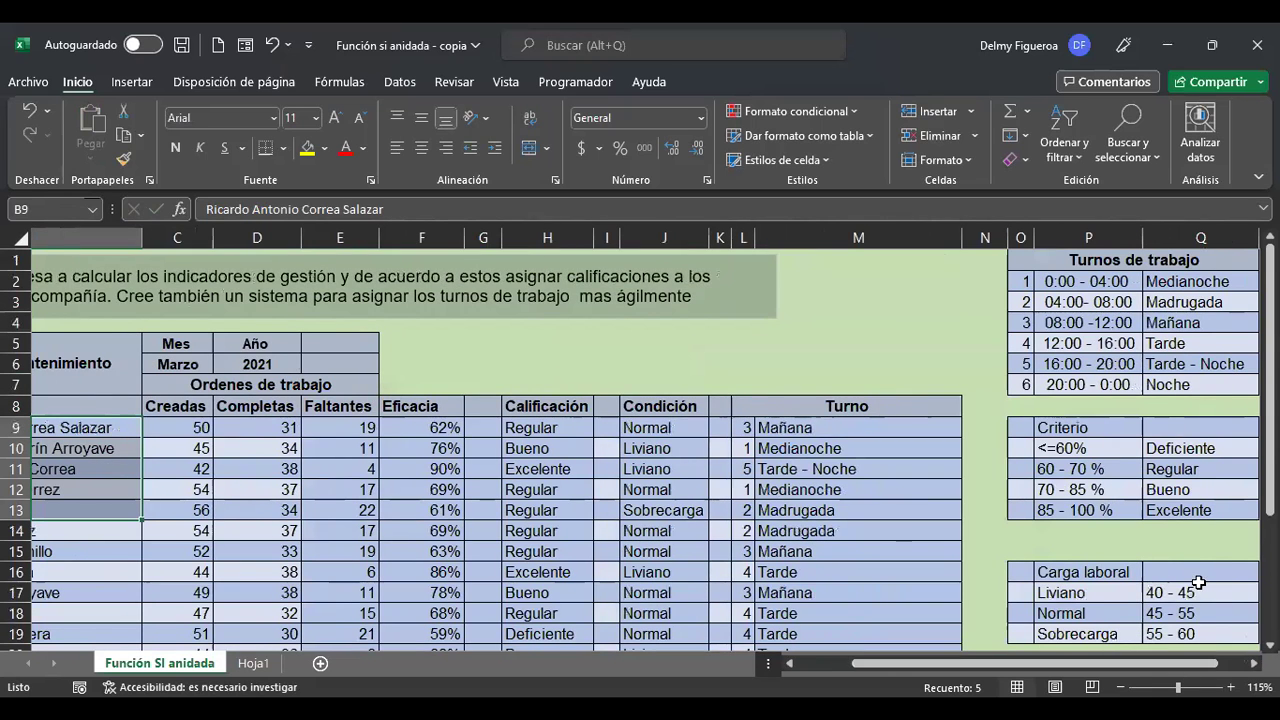
pyautogui.scroll(-1, 1197, 580)
pyautogui.scroll(-1, 1197, 573)
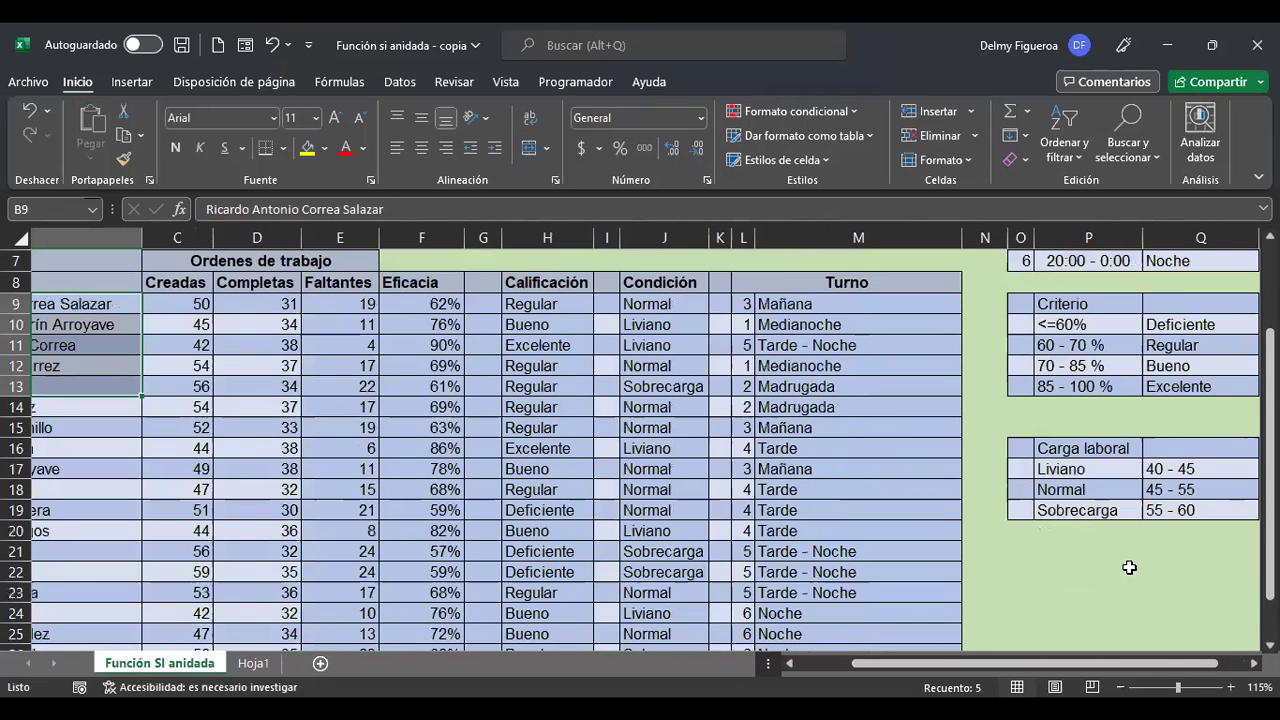
pyautogui.scroll(1, 1126, 574)
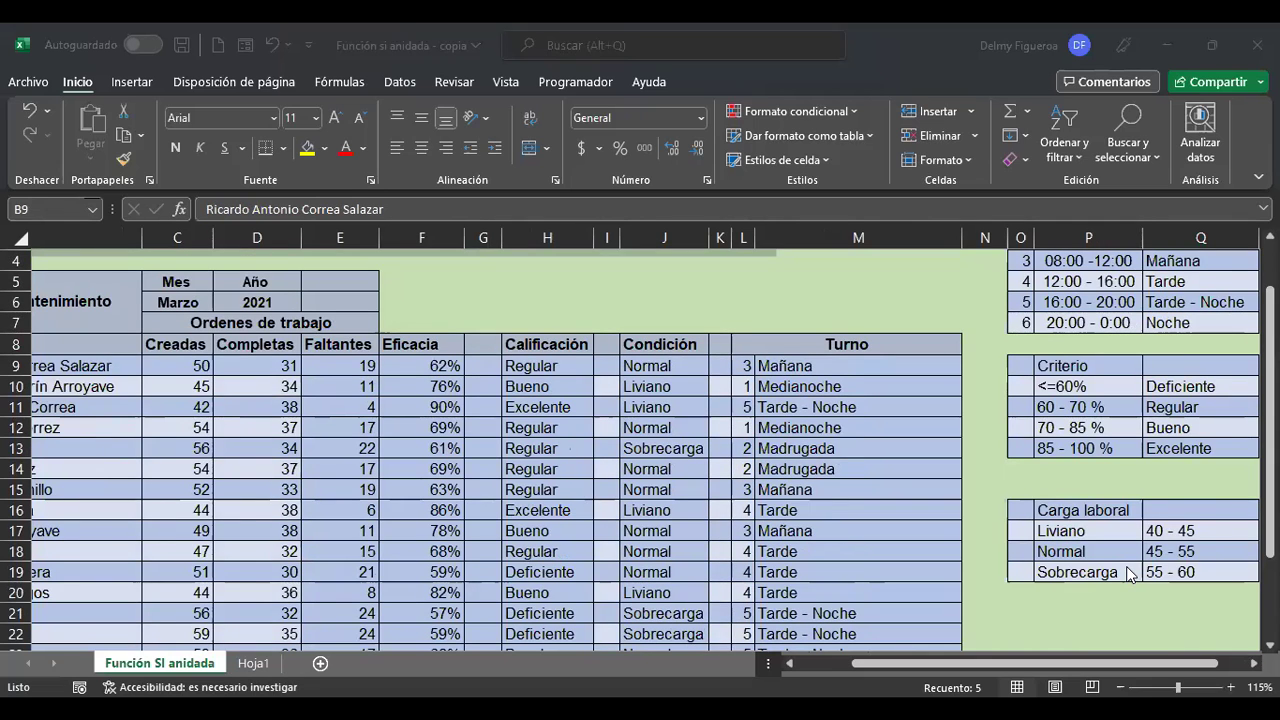
pyautogui.hotkey('ctrl', 'pagedown')
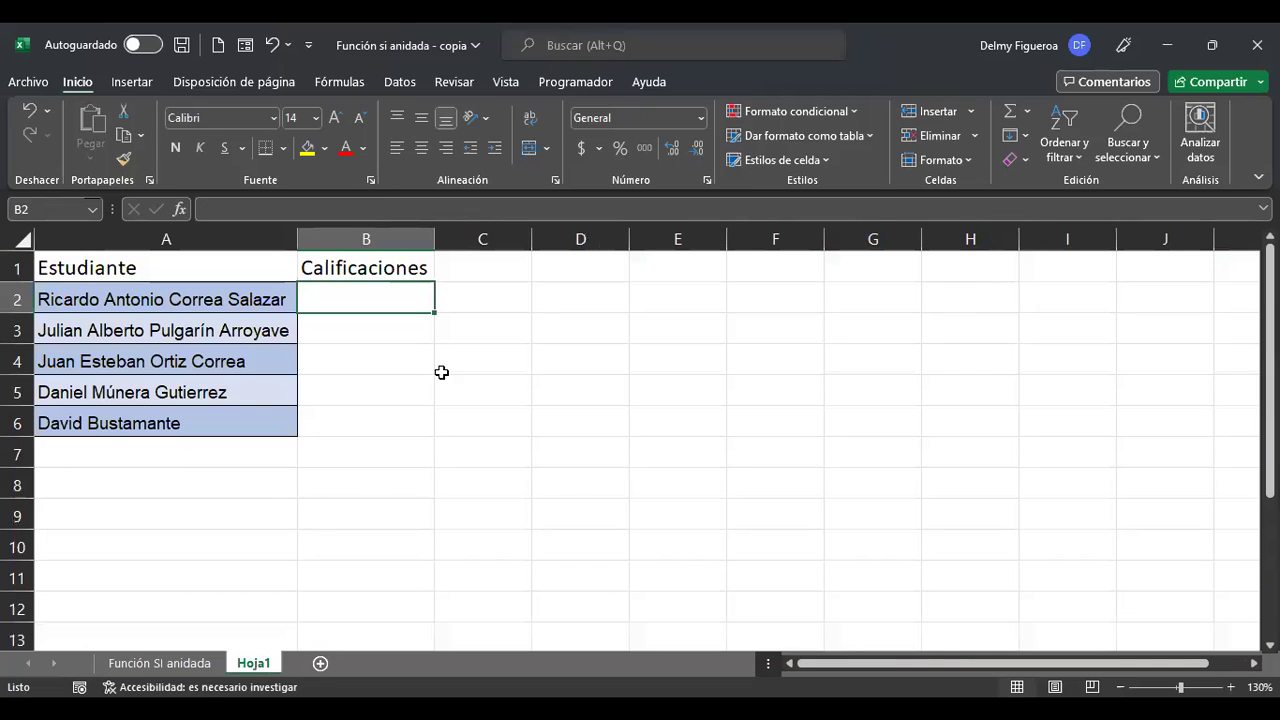
# Step: Add the heading Criterios in A8 and begin the first criterion in A9 with 89
pyautogui.click(212, 480)
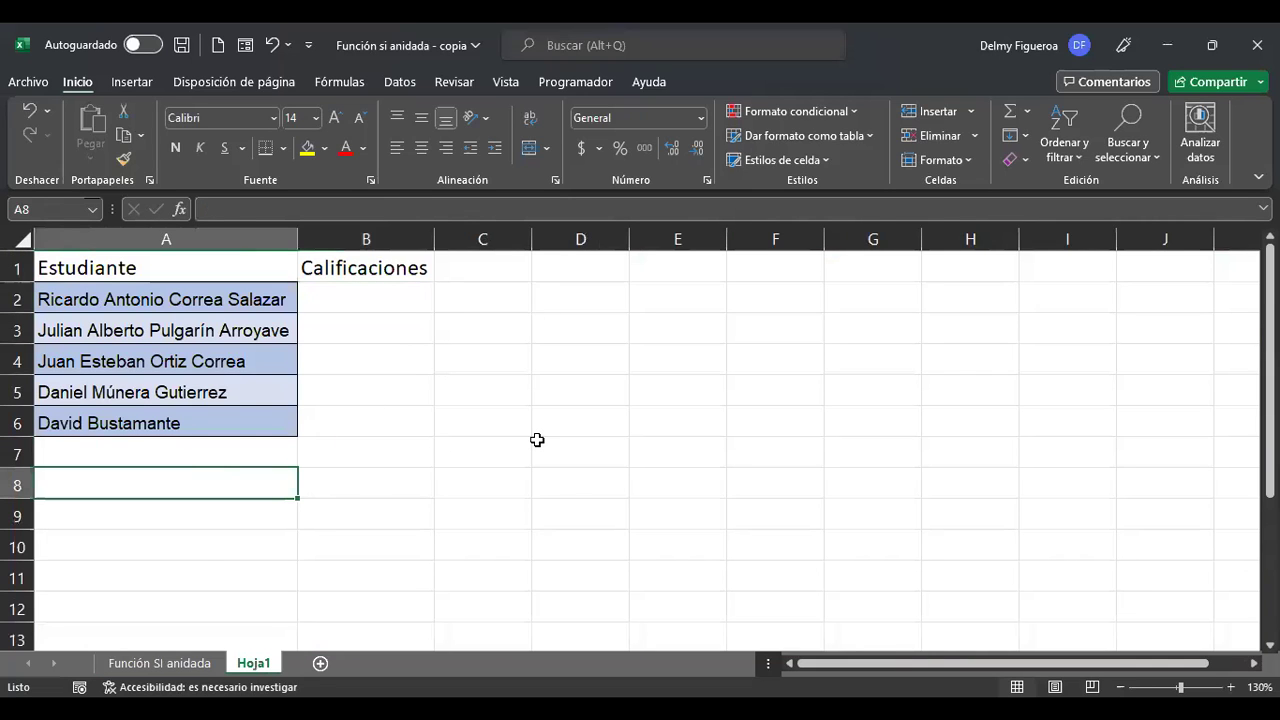
pyautogui.write('Crite')
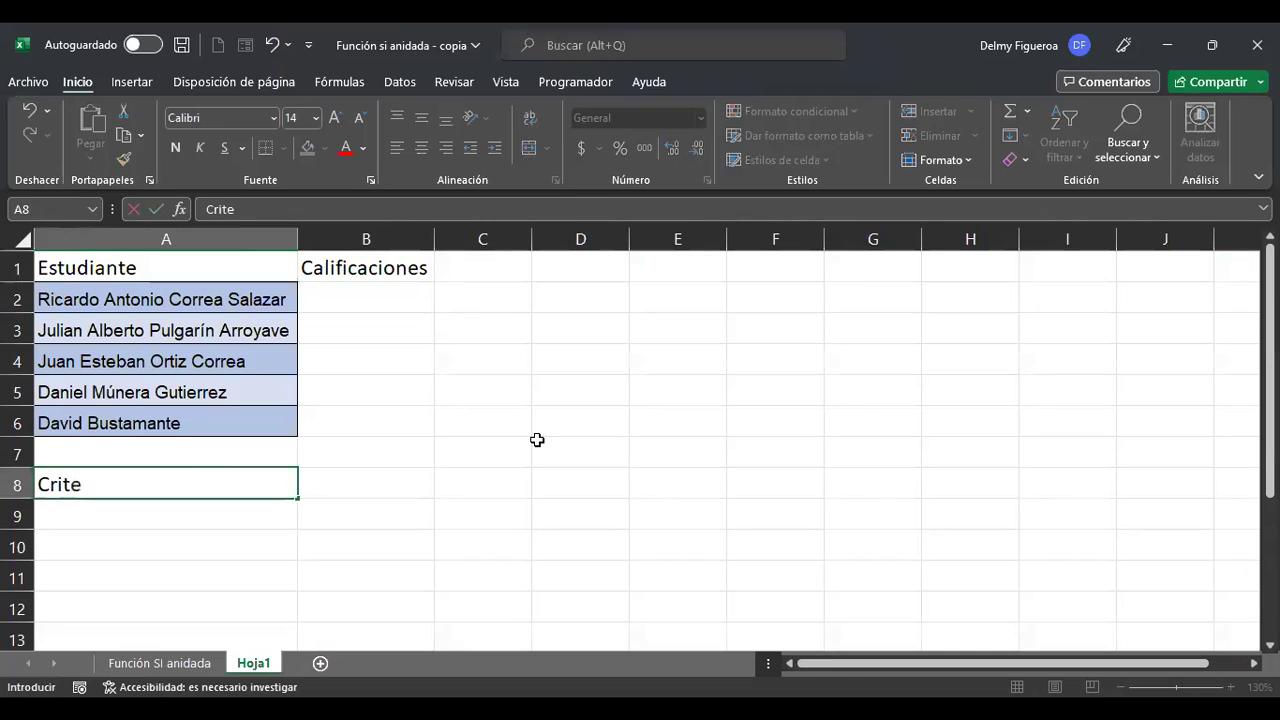
pyautogui.write('rios')
pyautogui.press('Return')
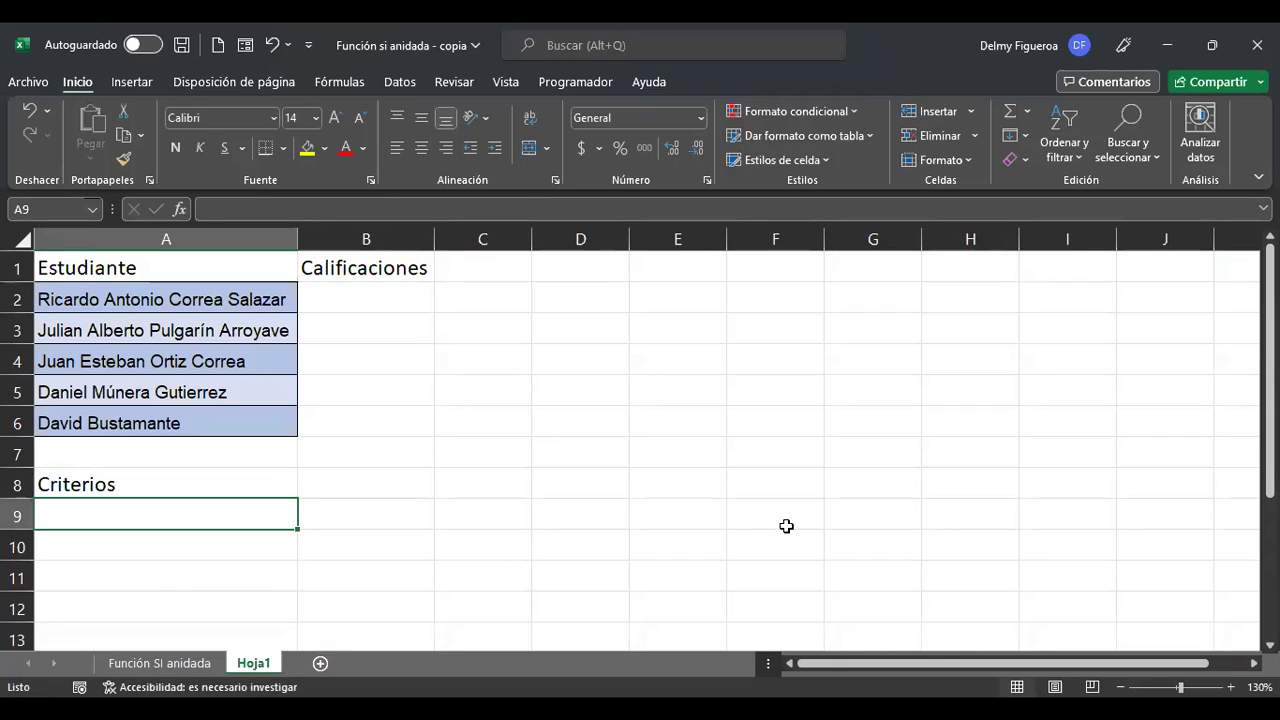
pyautogui.write('89')
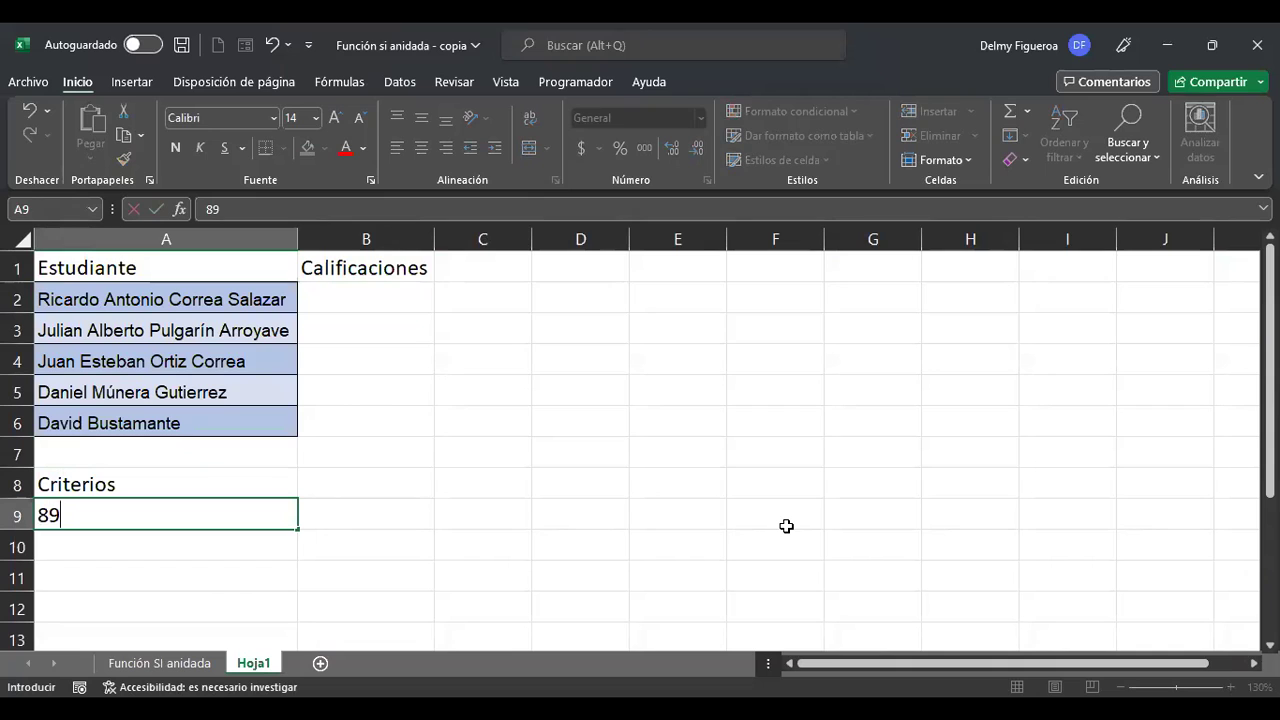
# Step: Complete the first criterion in A9 as "89 - 100" and enter the grade A beside it in B9
pyautogui.write(' - 100')
pyautogui.press('Return')
pyautogui.press('Up')
pyautogui.press('Right')
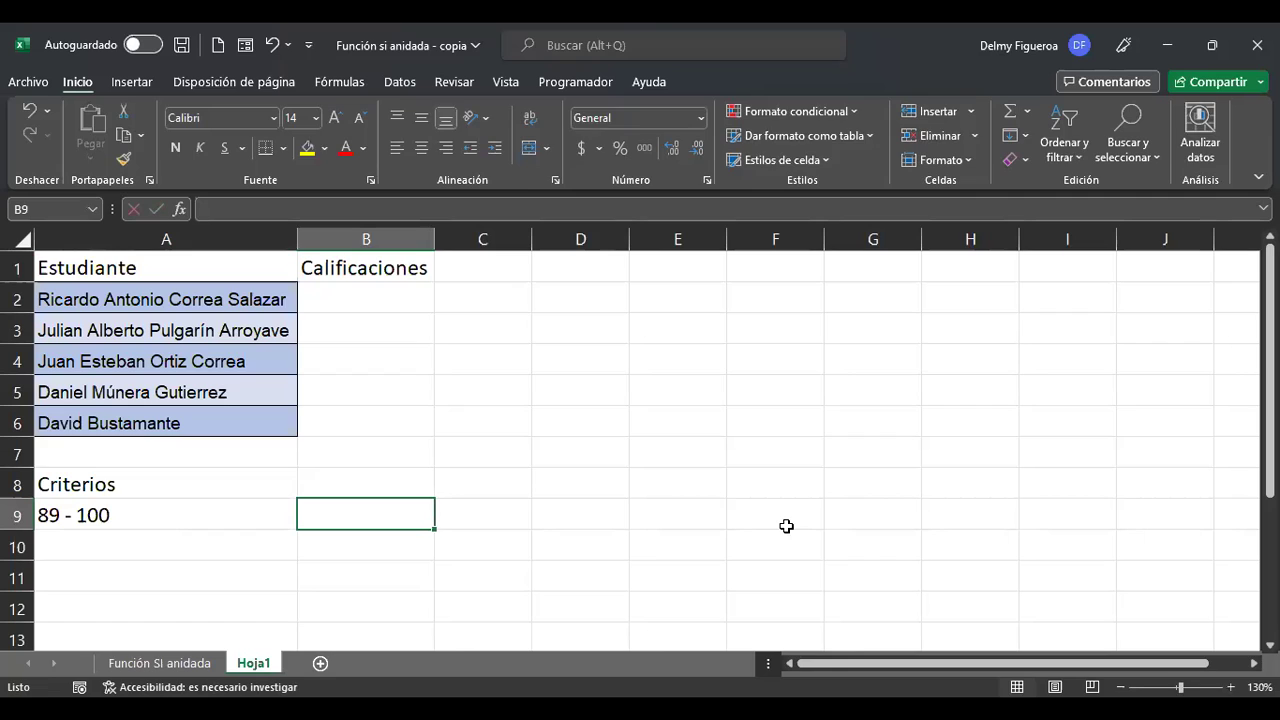
pyautogui.write('A')
pyautogui.press('Return')
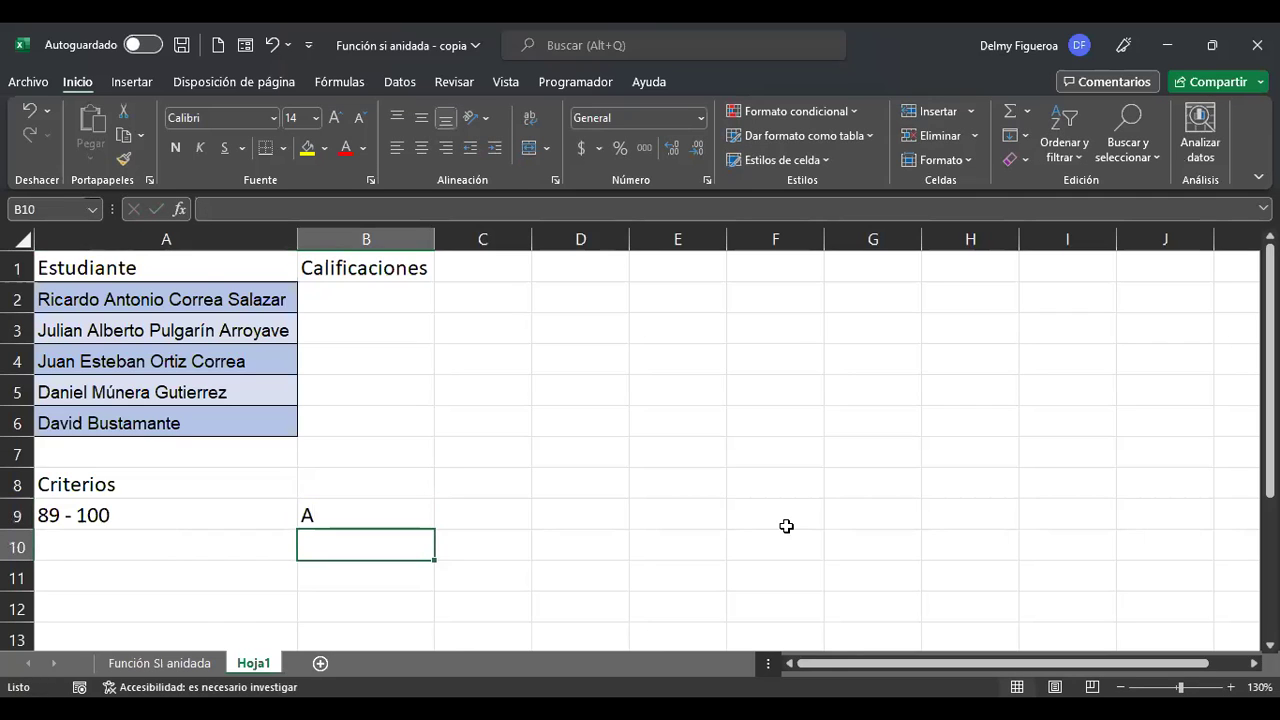
# Step: Add the second criterion "79 - 89" in A10 with the grade B in B10
pyautogui.press('Left')
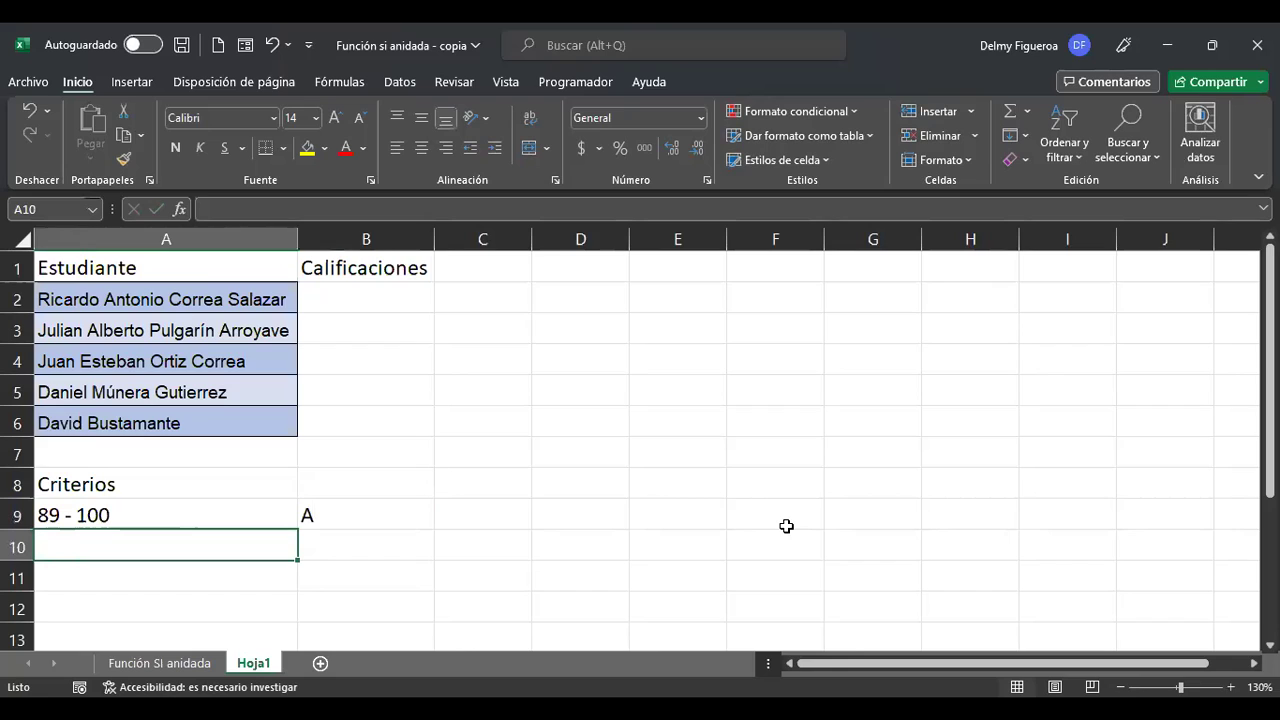
pyautogui.press('Up')
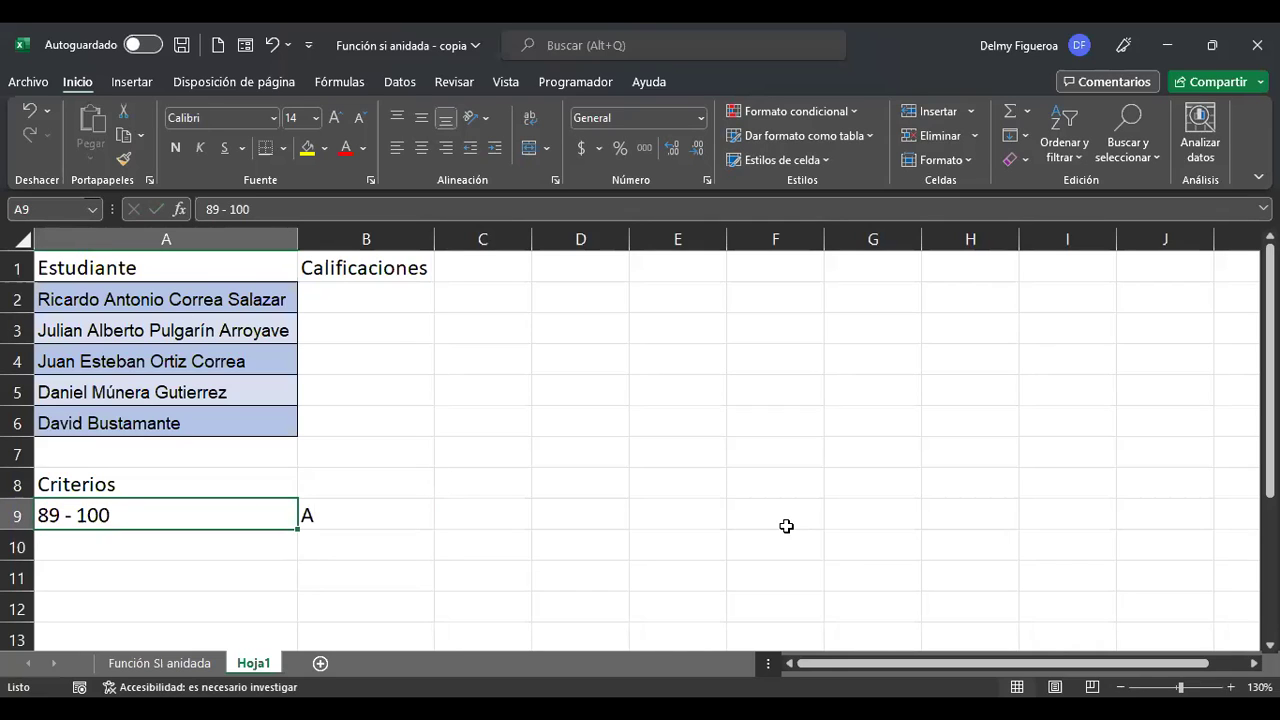
pyautogui.press('Down')
pyautogui.press('Down')
pyautogui.press('Up')
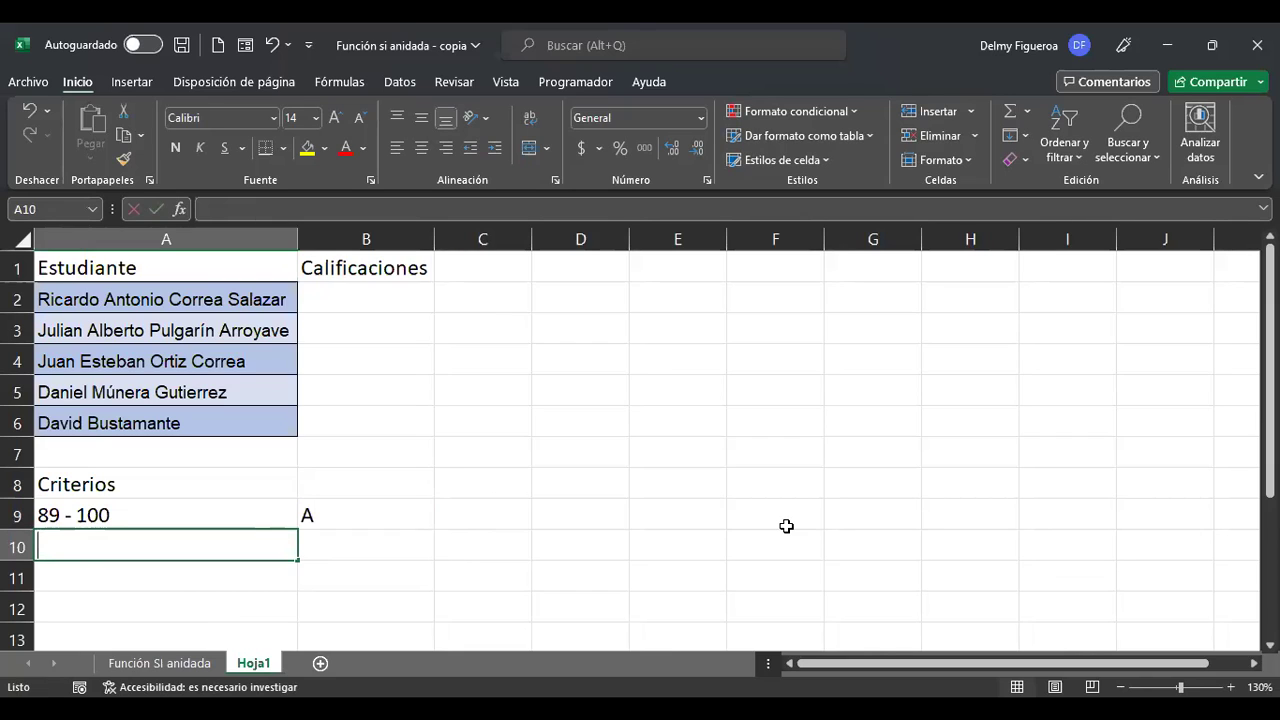
pyautogui.write('79 -')
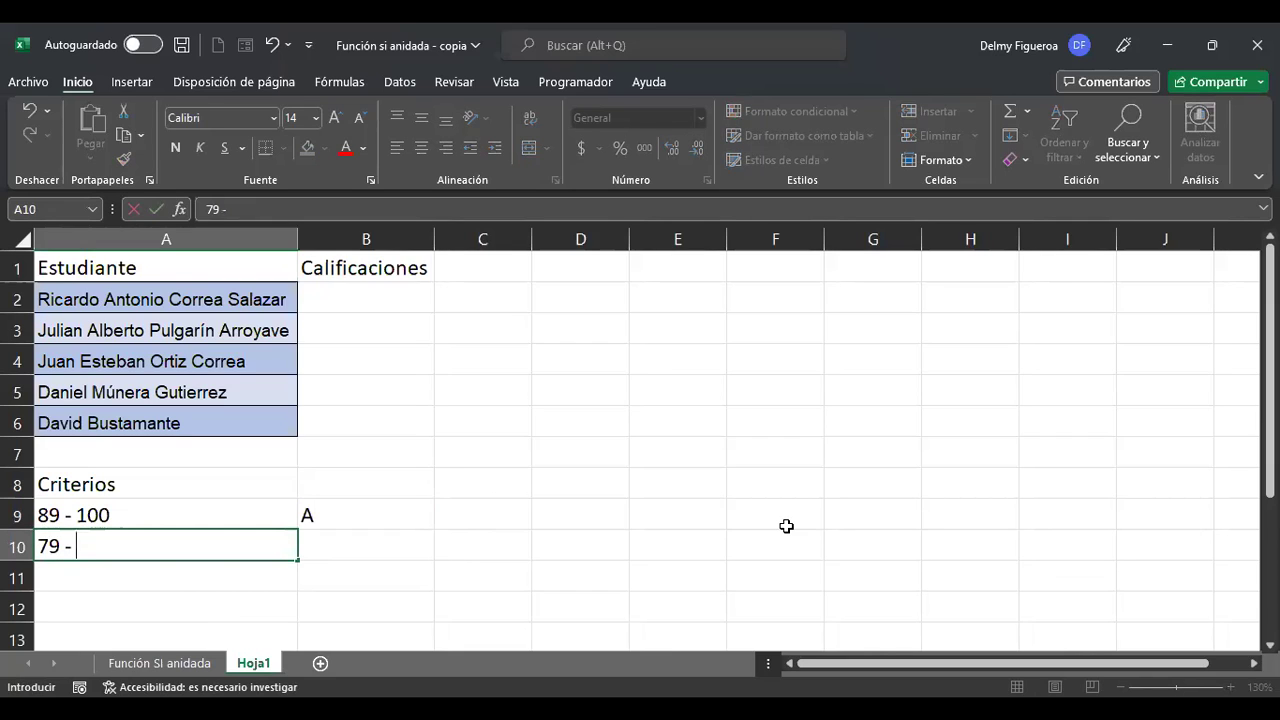
pyautogui.write(' 89')
pyautogui.press('Return')
pyautogui.press('Up')
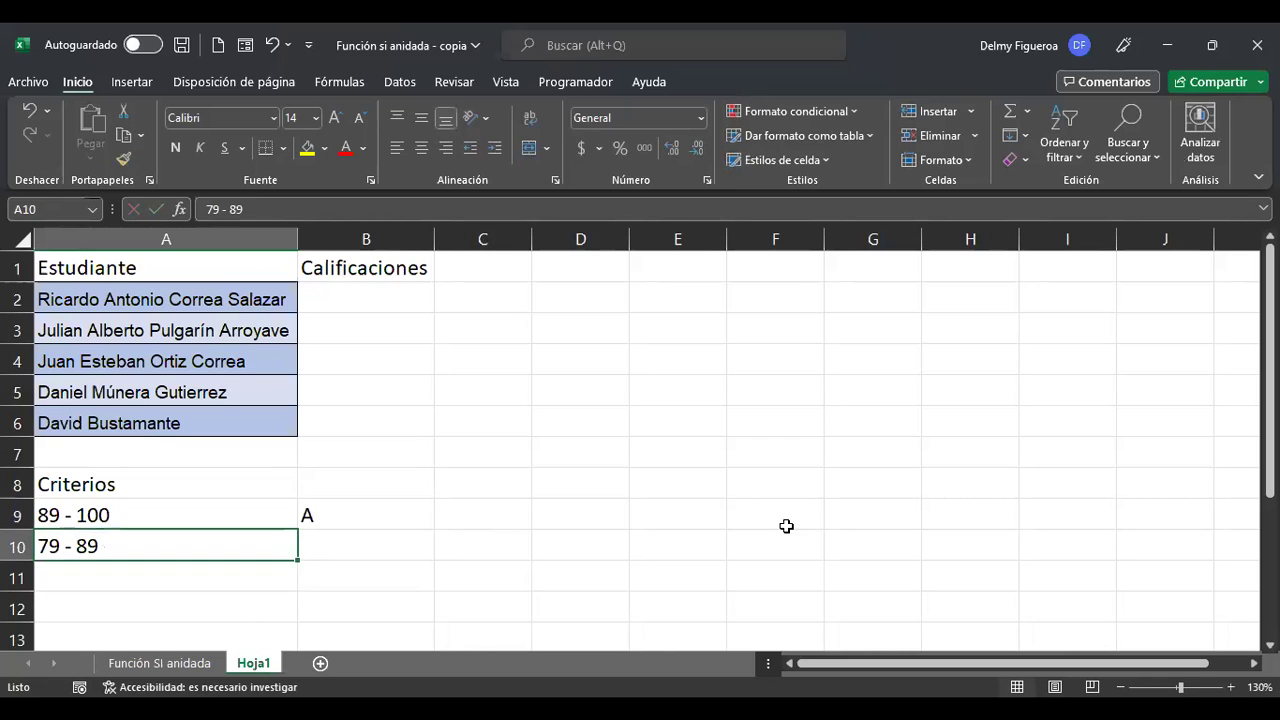
pyautogui.press('Right')
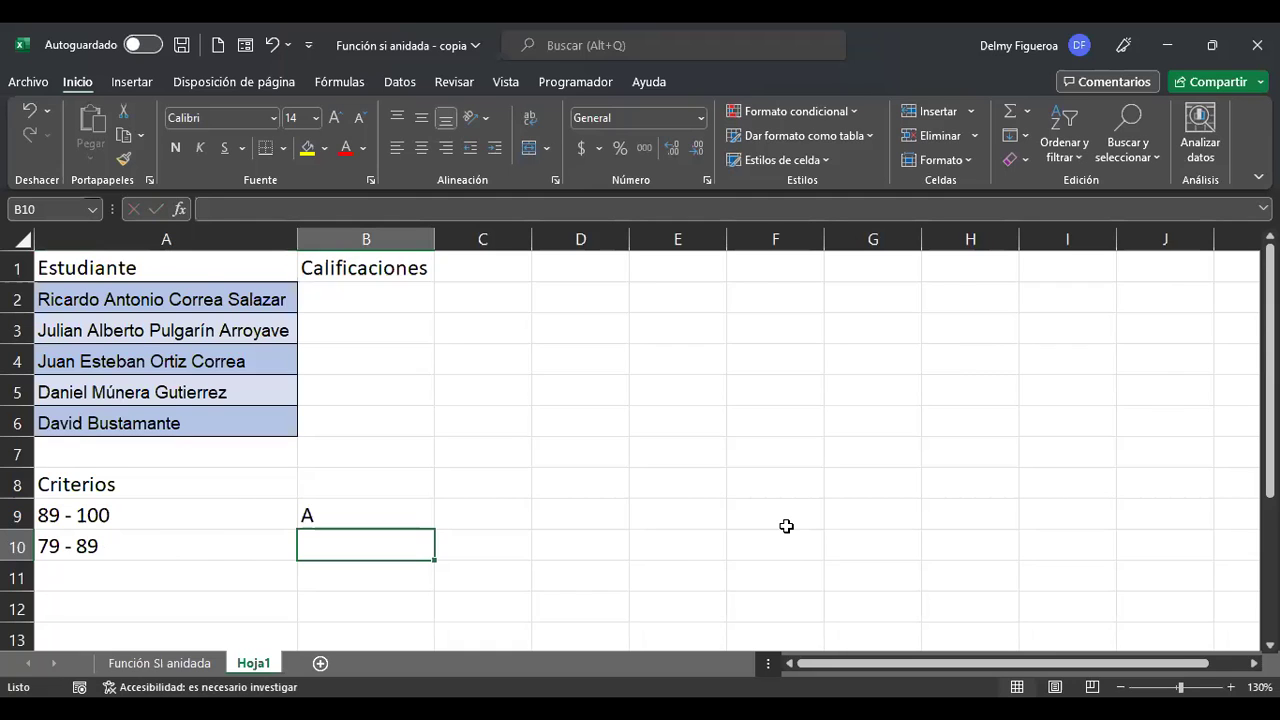
pyautogui.write('B')
pyautogui.press('Return')
# Step: Add the third criterion "69 - 79" in A11 with the grade C in B11
pyautogui.press('Left')
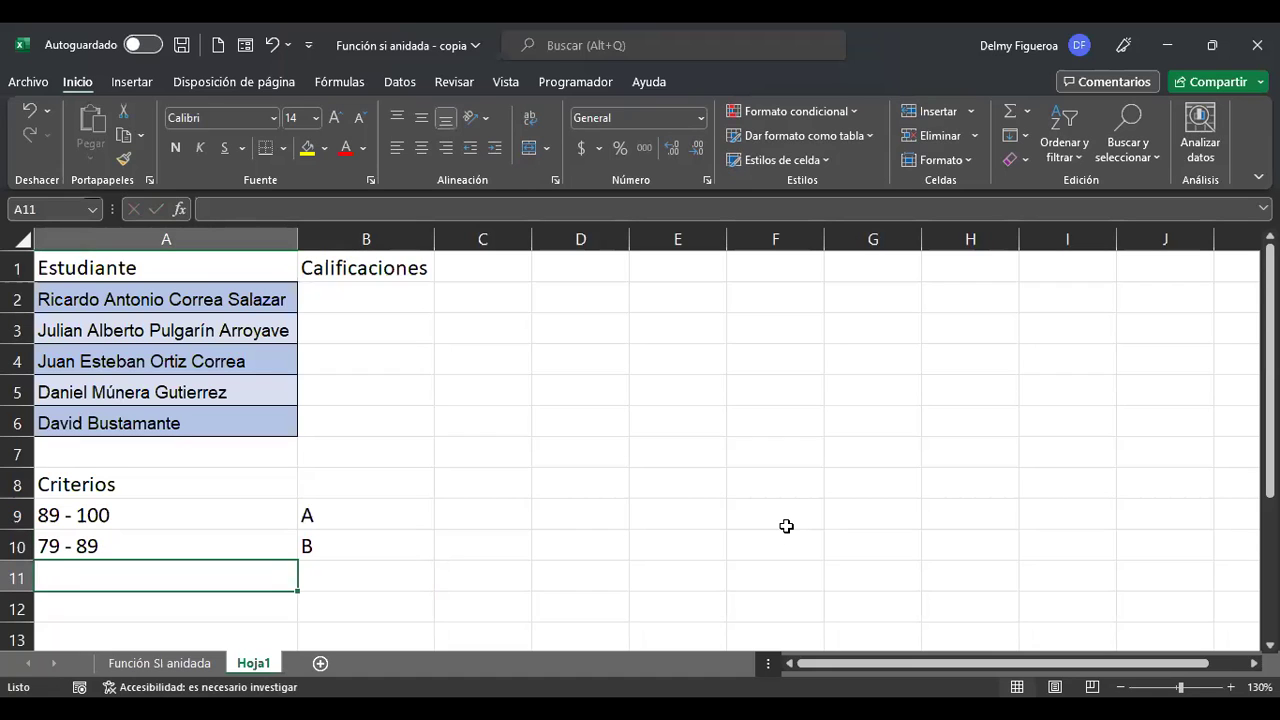
pyautogui.write('69 - 79')
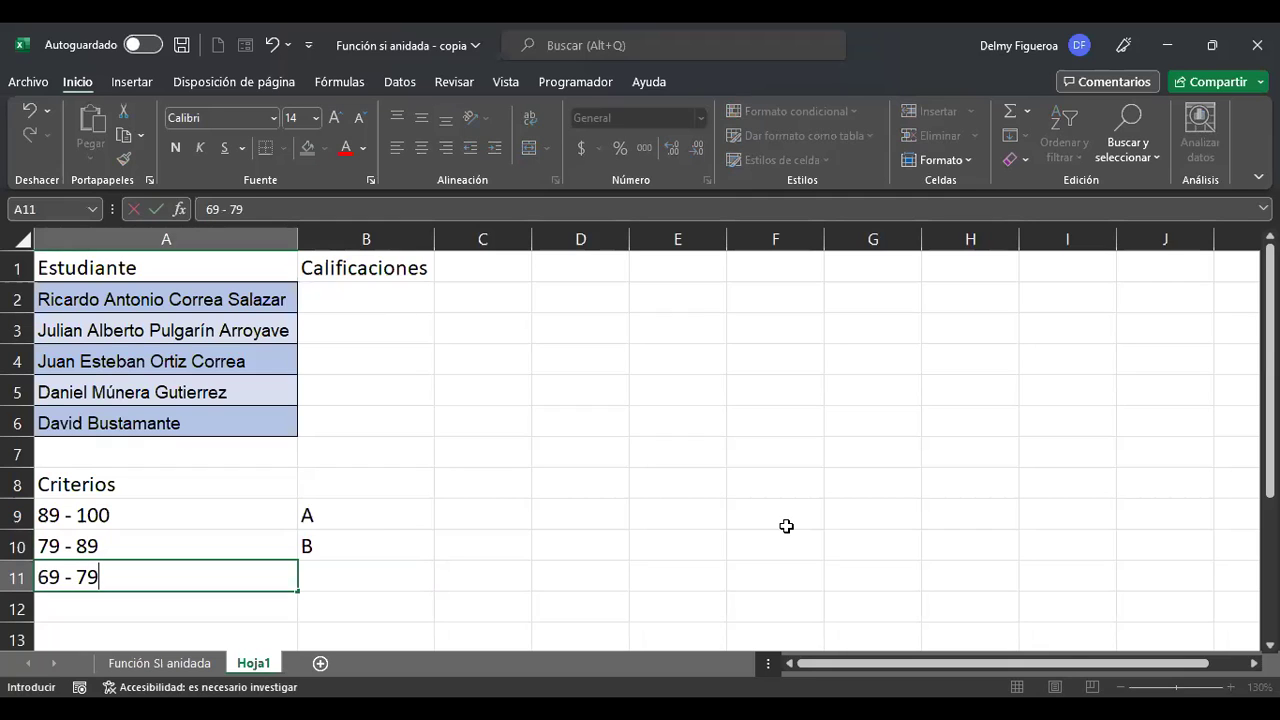
pyautogui.press('Return')
pyautogui.press('Up')
pyautogui.press('Right')
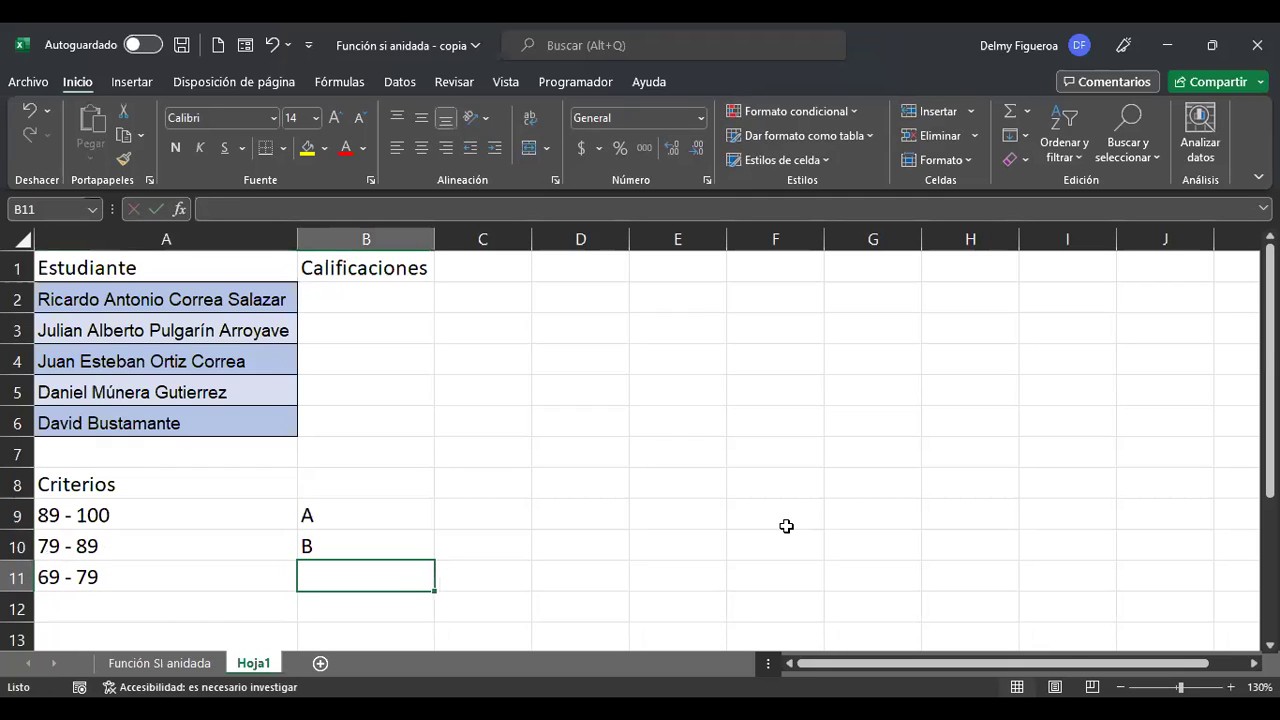
pyautogui.write('C')
pyautogui.press('Return')
# Step: Add the fourth criterion "59 - 69" in A12 with the grade D in B12
pyautogui.press('Left')
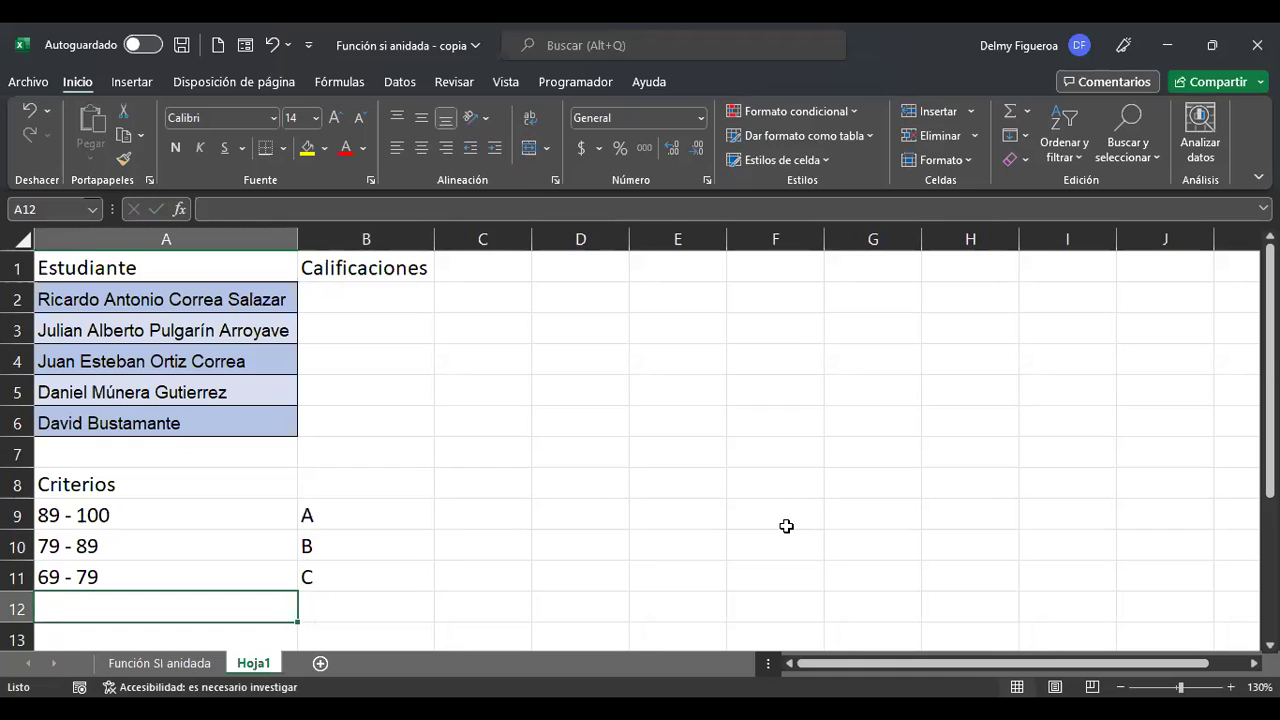
pyautogui.write('59 - 69')
pyautogui.press('Return')
pyautogui.press('Up')
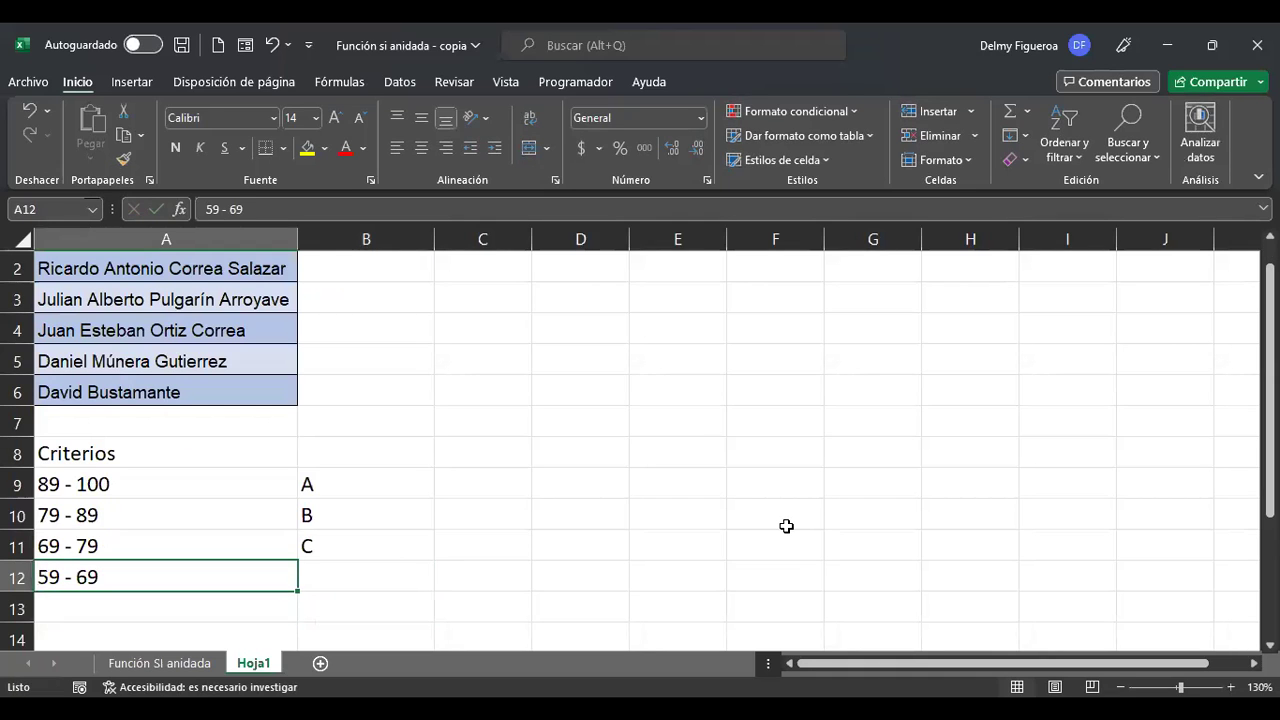
pyautogui.press('Right')
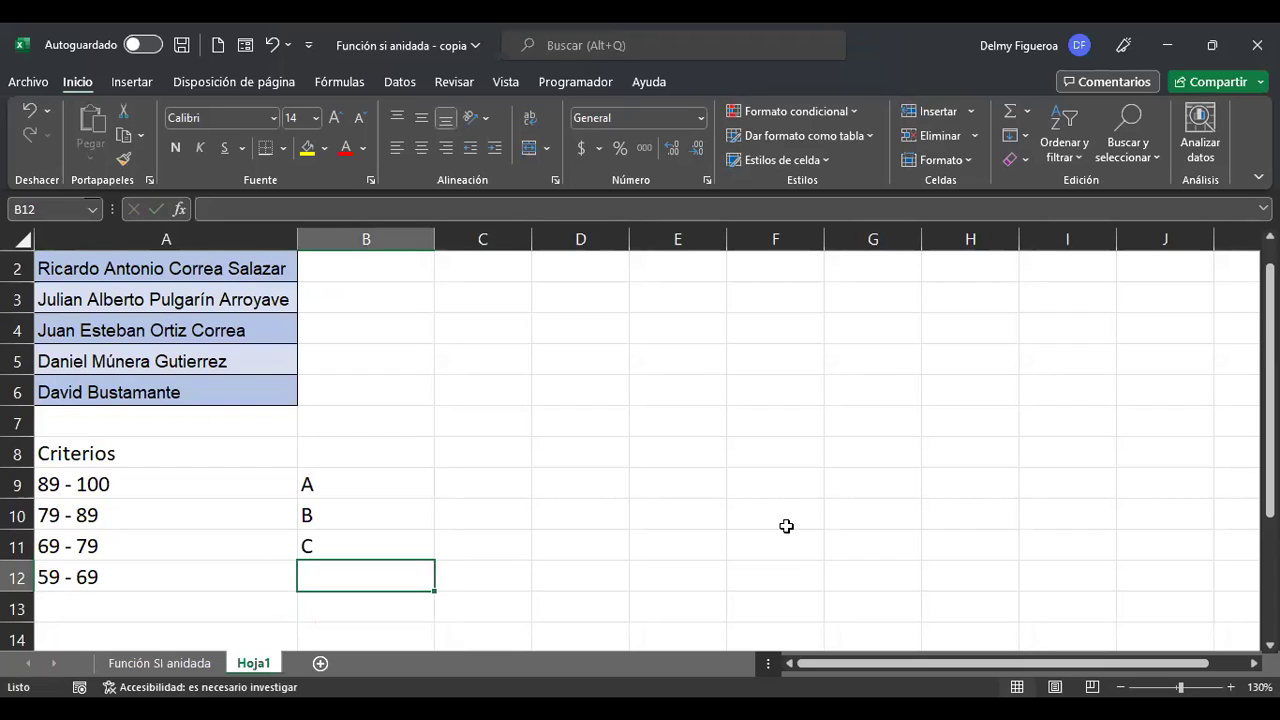
pyautogui.write('D')
pyautogui.press('Return')
# Step: Add the last criterion "<59" in A13 with the grade F in B13
pyautogui.press('Left')
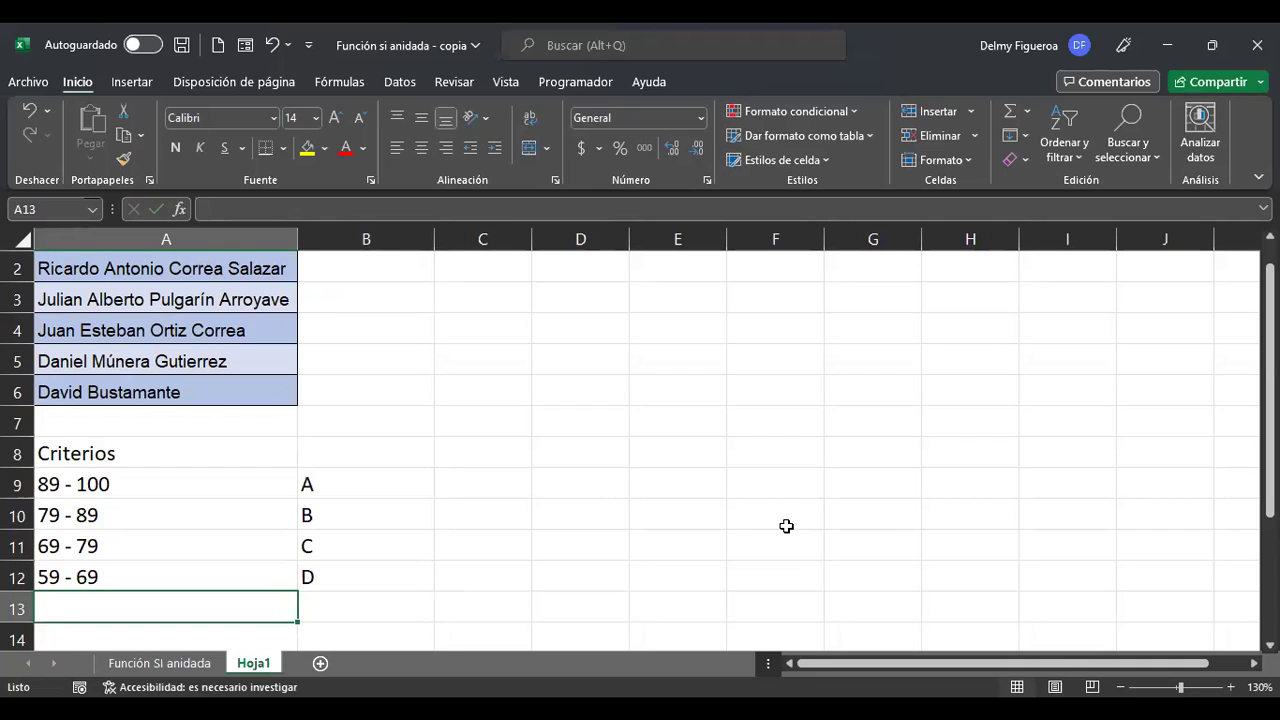
pyautogui.write('<')
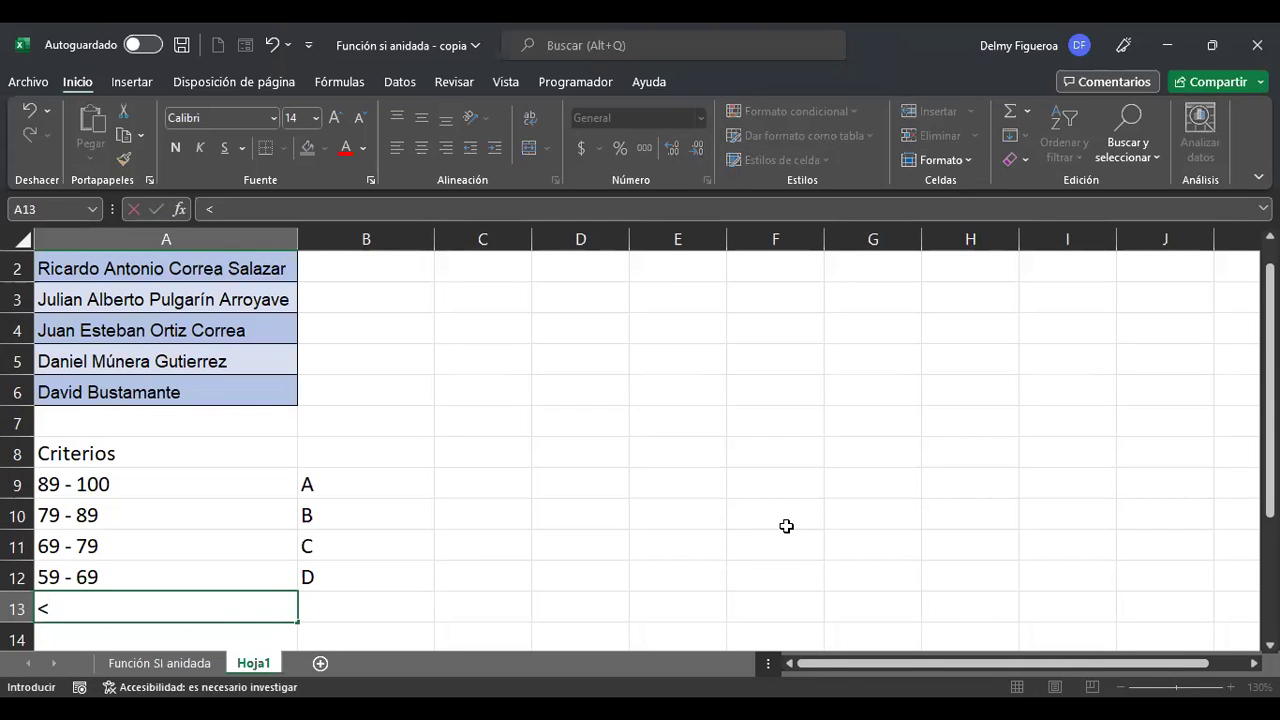
pyautogui.write('59')
pyautogui.press('Tab')
pyautogui.write('F')
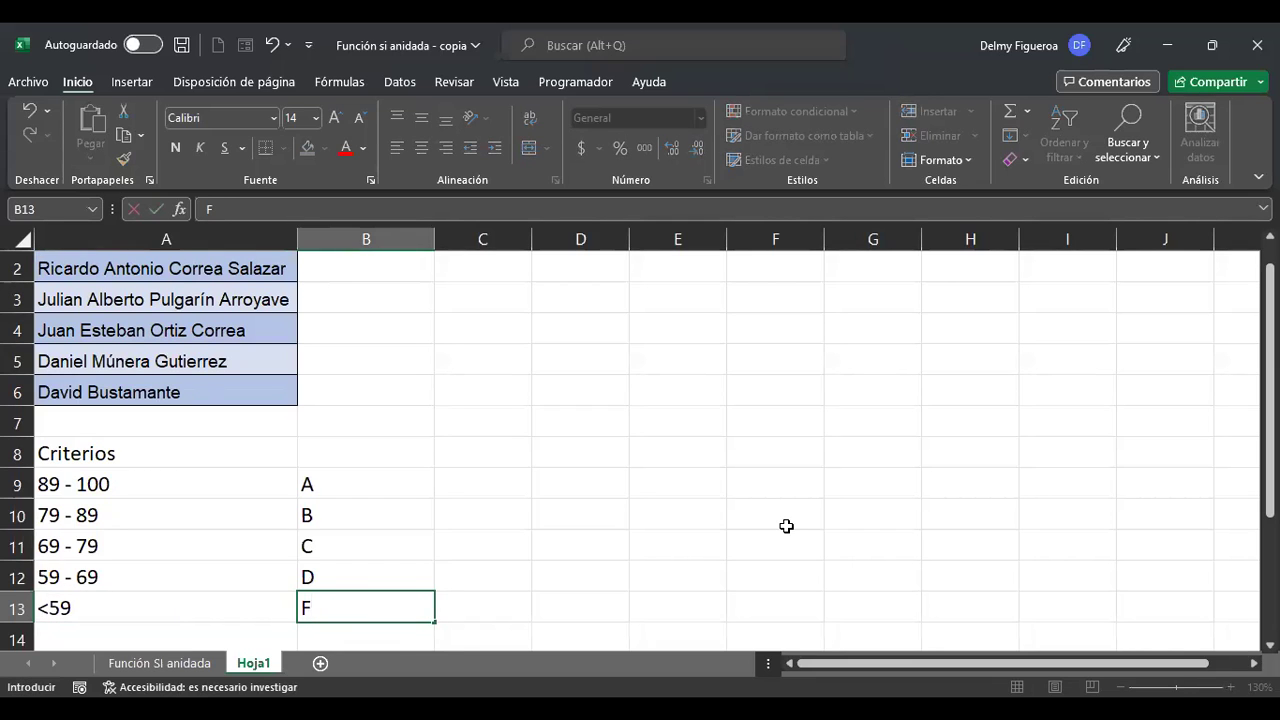
pyautogui.press('Up')
# Step: Enter an ALEATORIO.ENTRE formula in B2 under Calificaciones that generates a random score from 0 to 100
pyautogui.press('Up')
pyautogui.press('Up')
pyautogui.press('Up')
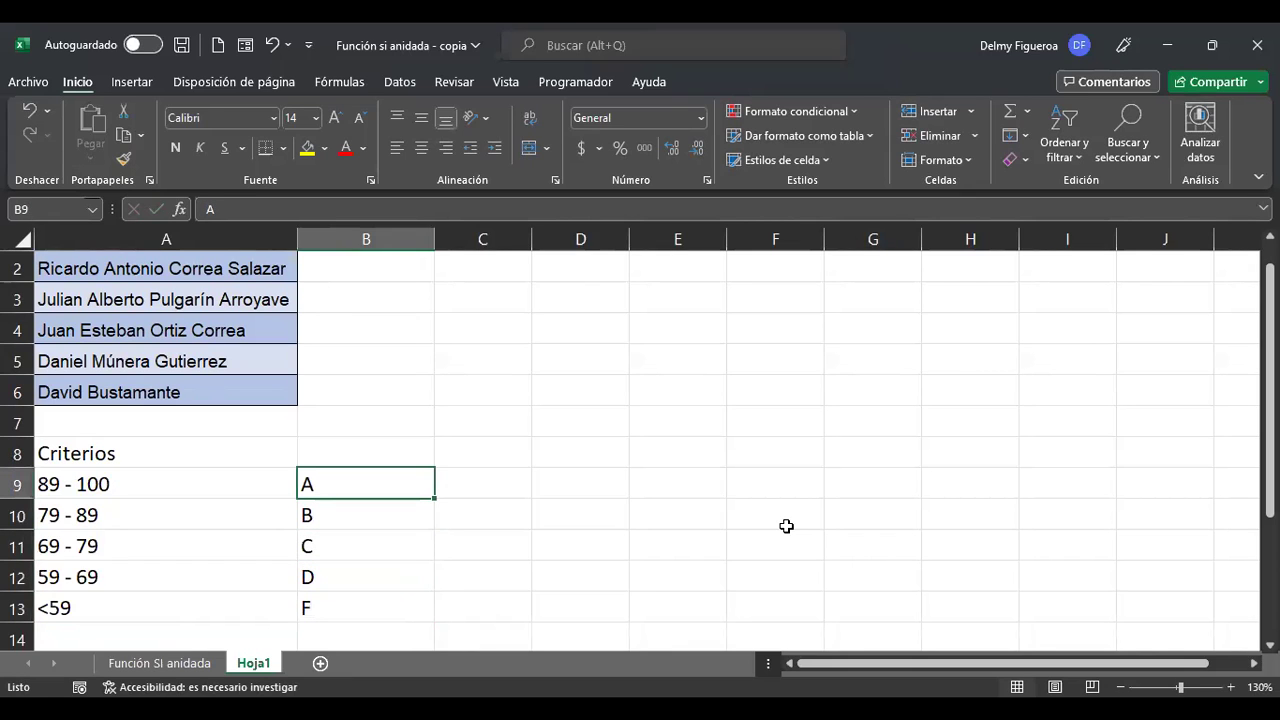
pyautogui.press('Up')
pyautogui.press('Up')
pyautogui.press('Up')
pyautogui.press('Up')
pyautogui.press('Up')
pyautogui.press('Up')
pyautogui.press('Up')
pyautogui.press('Up')
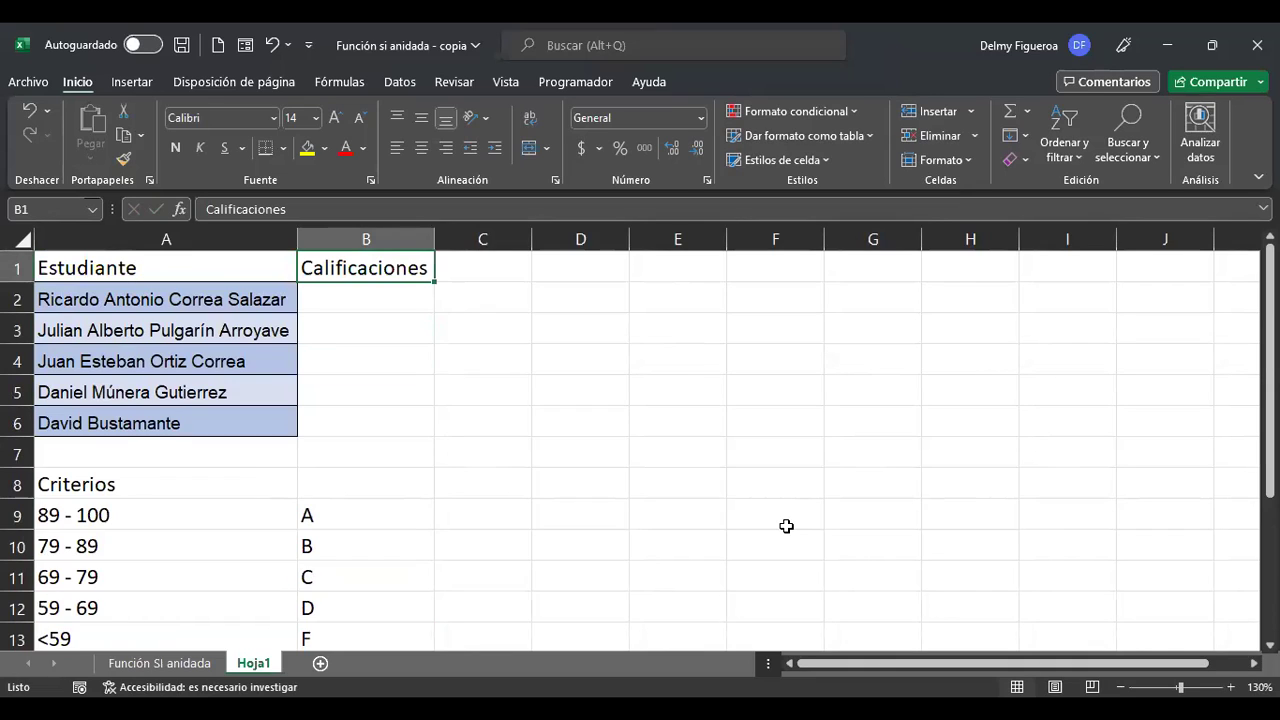
pyautogui.press('Down')
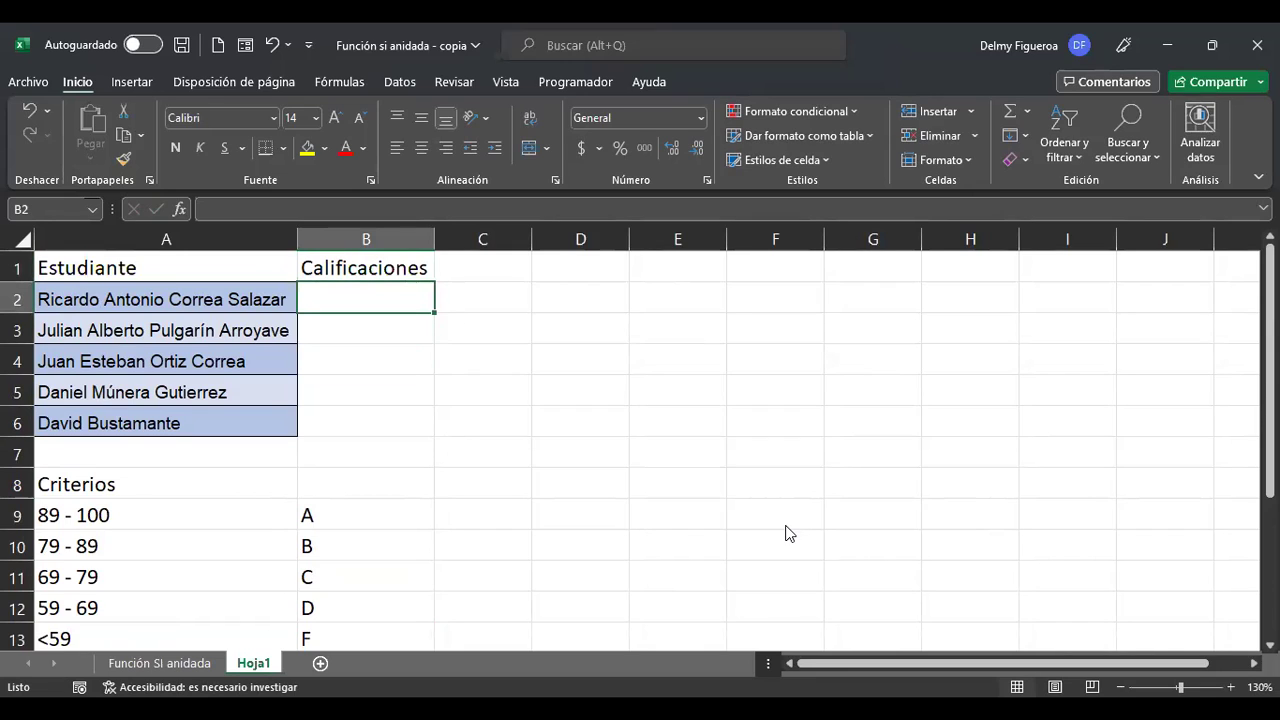
pyautogui.write('+')
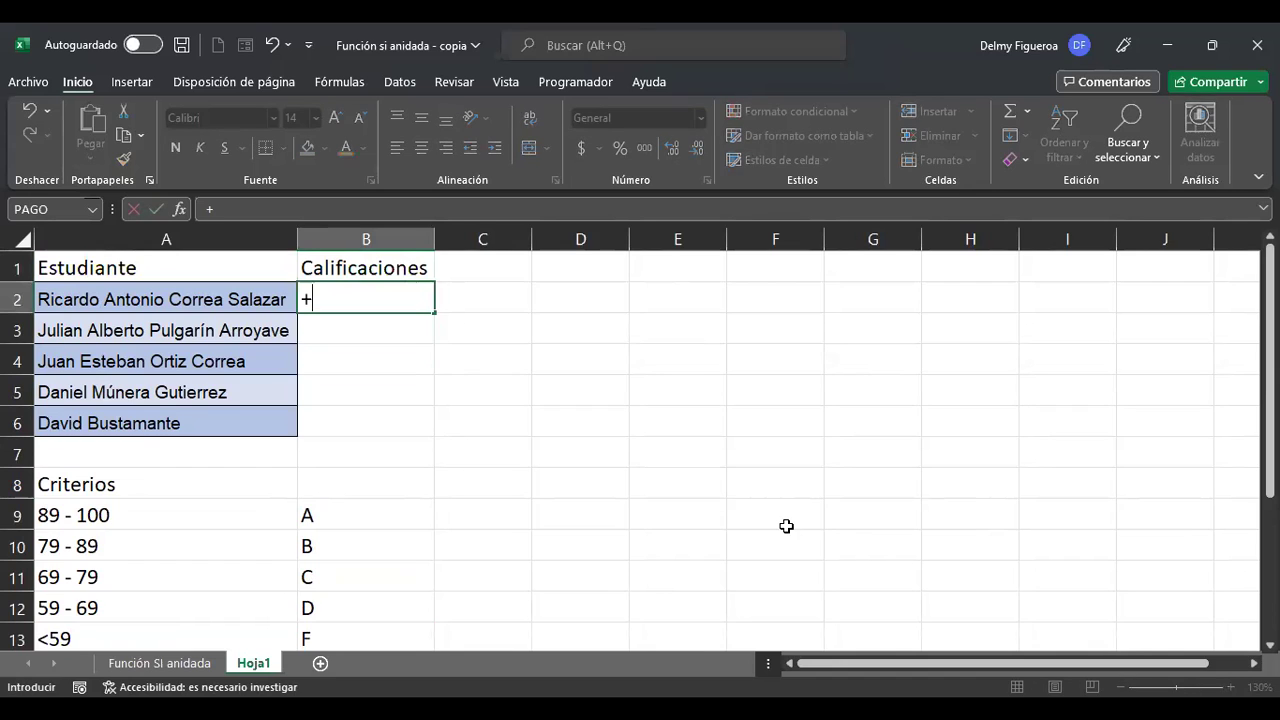
pyautogui.write('alea')
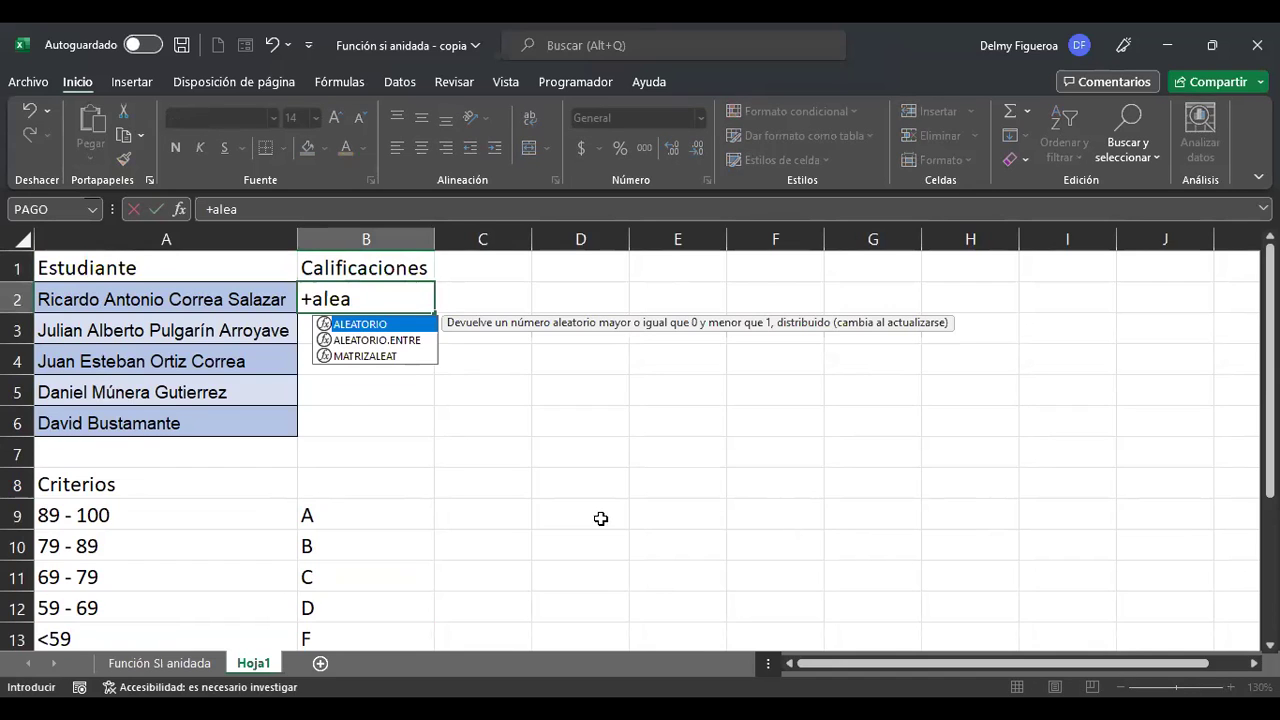
pyautogui.doubleClick(415, 342)
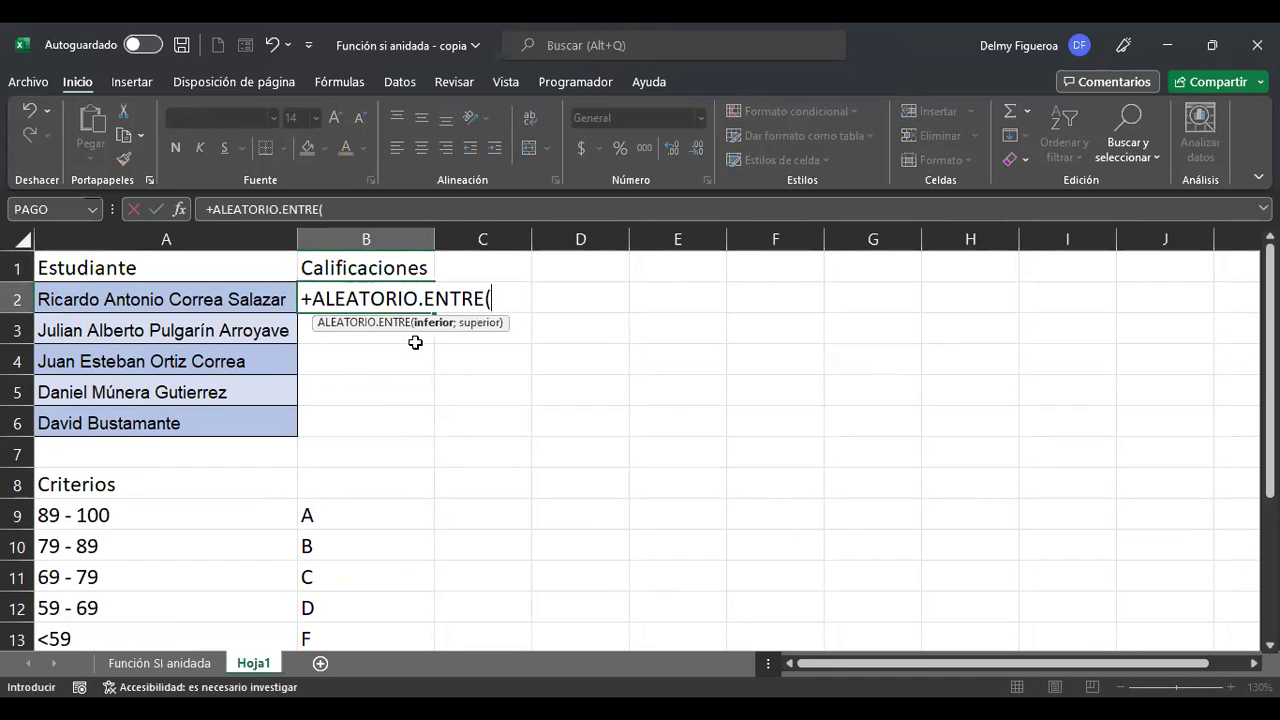
pyautogui.write('0;100')
pyautogui.press('Return')
# Step: Copy the random score formula from B2 to the remaining students in B3:B6
pyautogui.press('Up')
pyautogui.hotkey('ctrl', 'c')
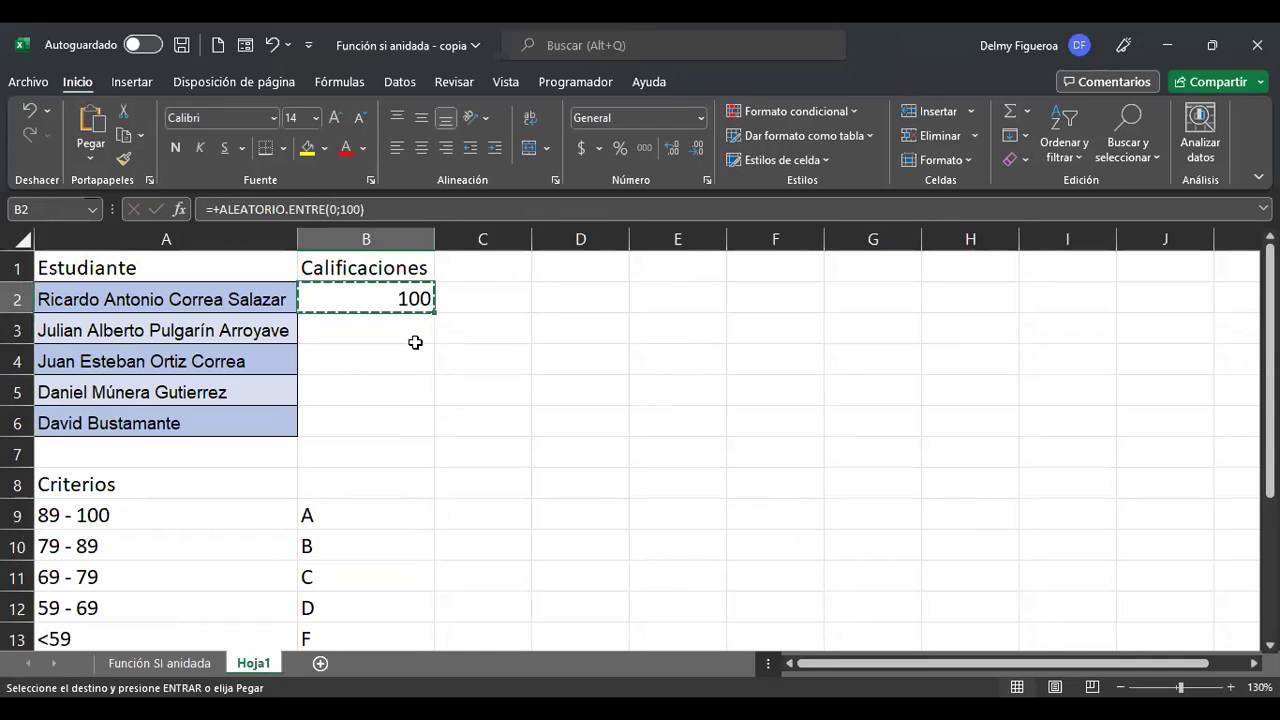
pyautogui.click(415, 342)
pyautogui.hotkey('shift', 'Down')
pyautogui.hotkey('shift', 'Down')
pyautogui.hotkey('shift', 'Down')
pyautogui.press('Return')
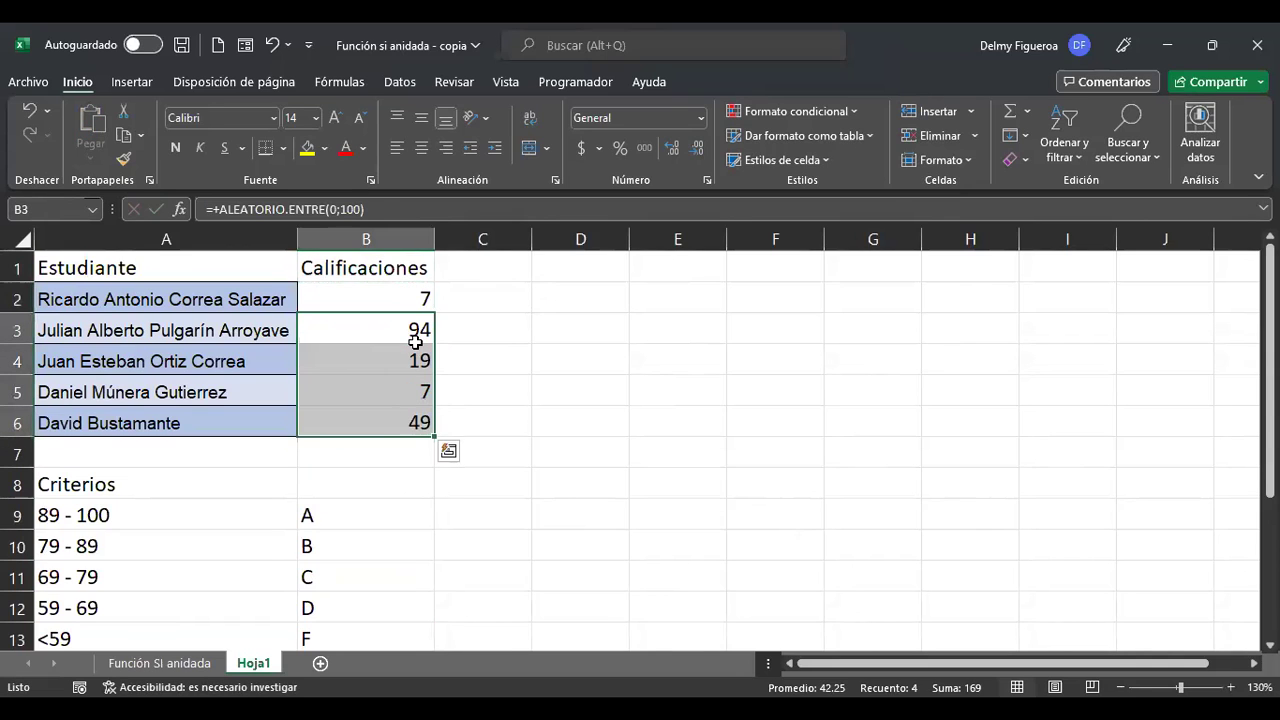
# Step: Replace the formulas in B2:B6 with their static values and centre the scores horizontally
pyautogui.press('Up')
pyautogui.hotkey('shift', 'Down')
pyautogui.hotkey('shift', 'Down')
pyautogui.hotkey('shift', 'Down')
pyautogui.hotkey('shift', 'Down')
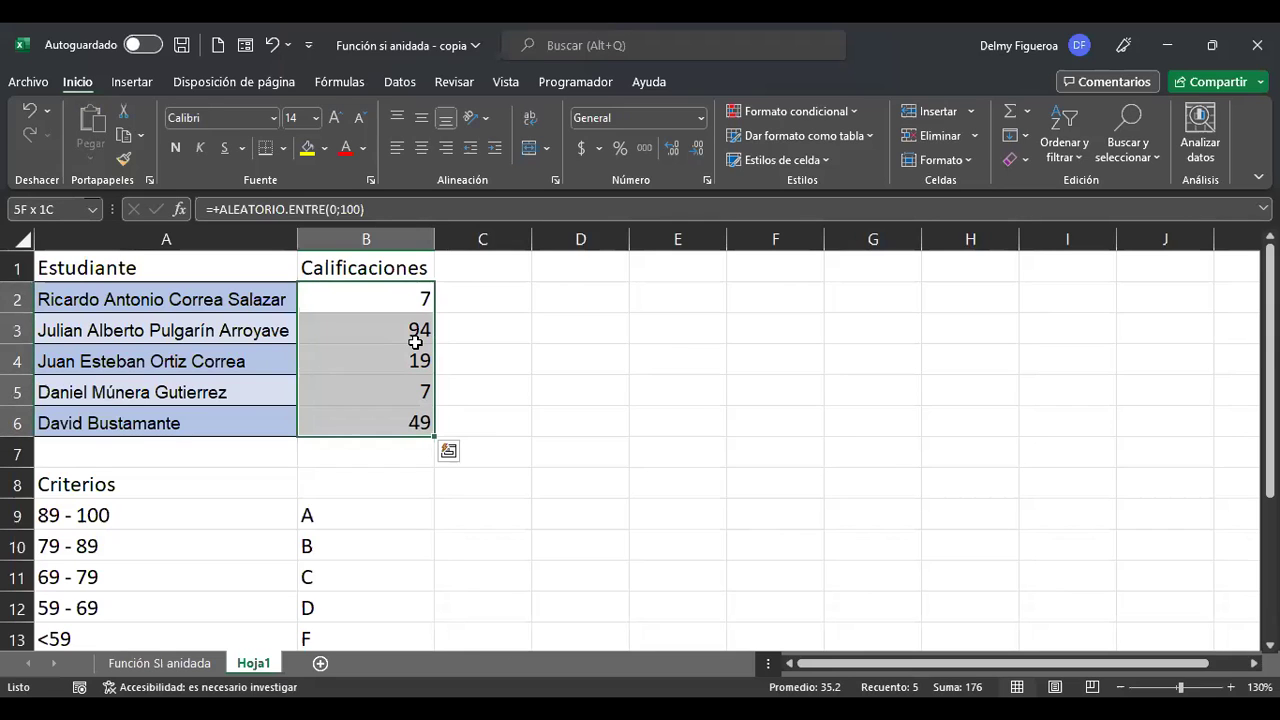
pyautogui.hotkey('ctrl', 'c')
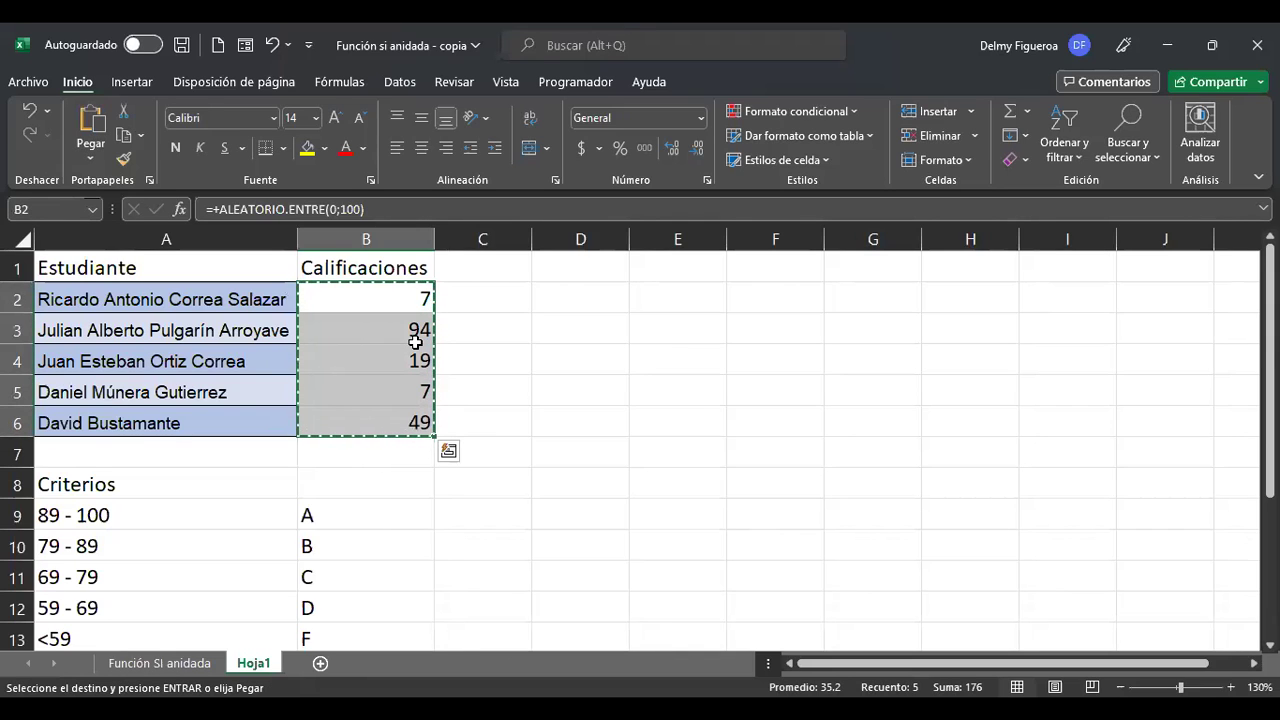
pyautogui.rightClick(418, 345)
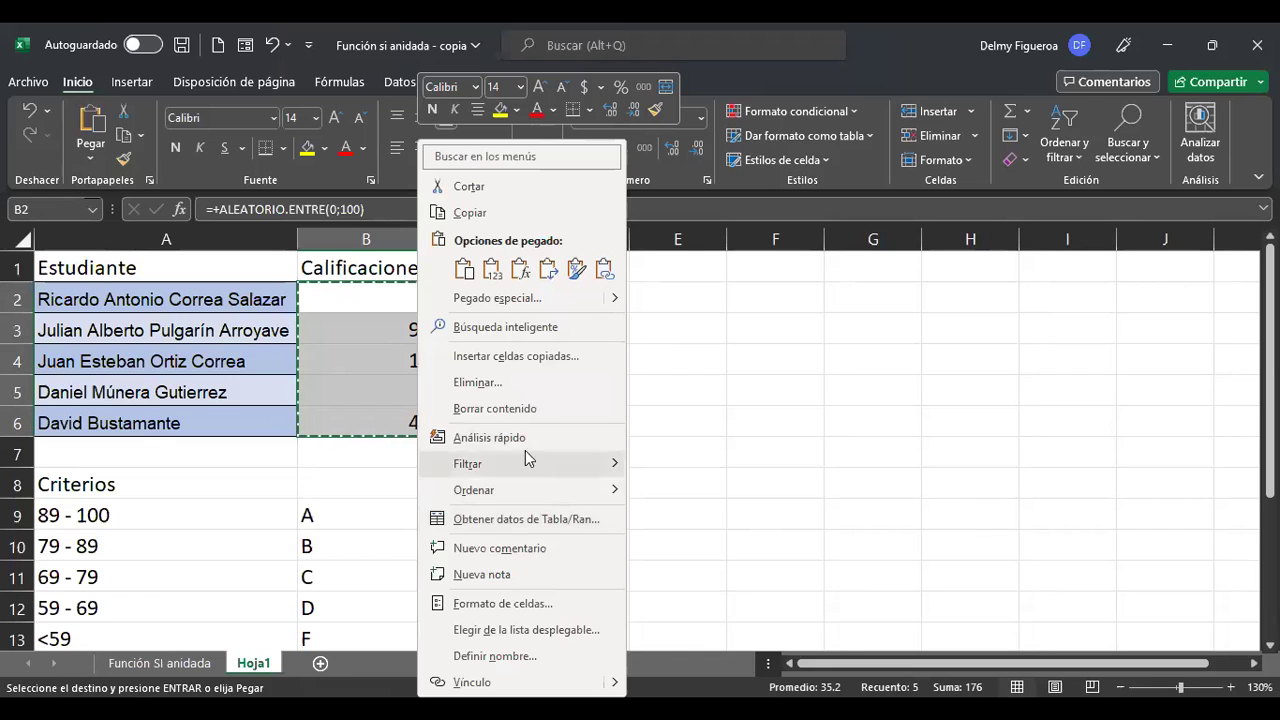
pyautogui.click(491, 270)
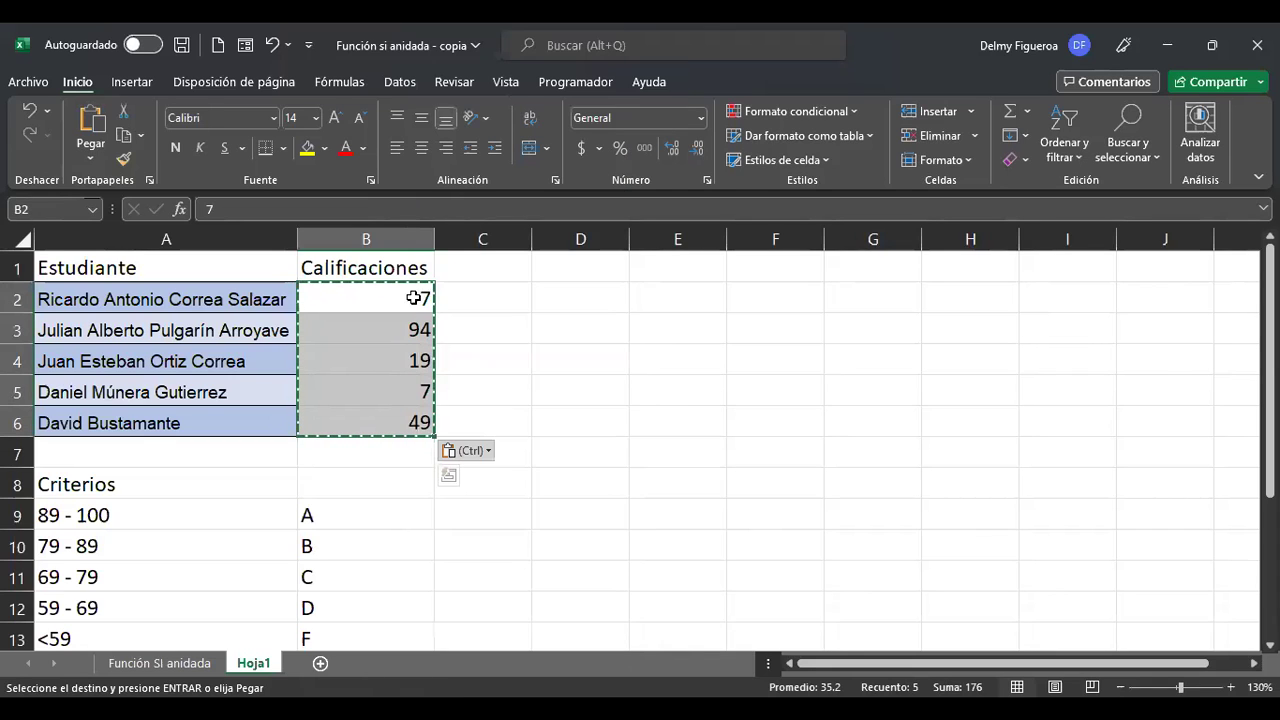
pyautogui.click(420, 148)
# Step: Add the column heading "Resultado" in C1 next to Calificaciones
pyautogui.click(481, 266)
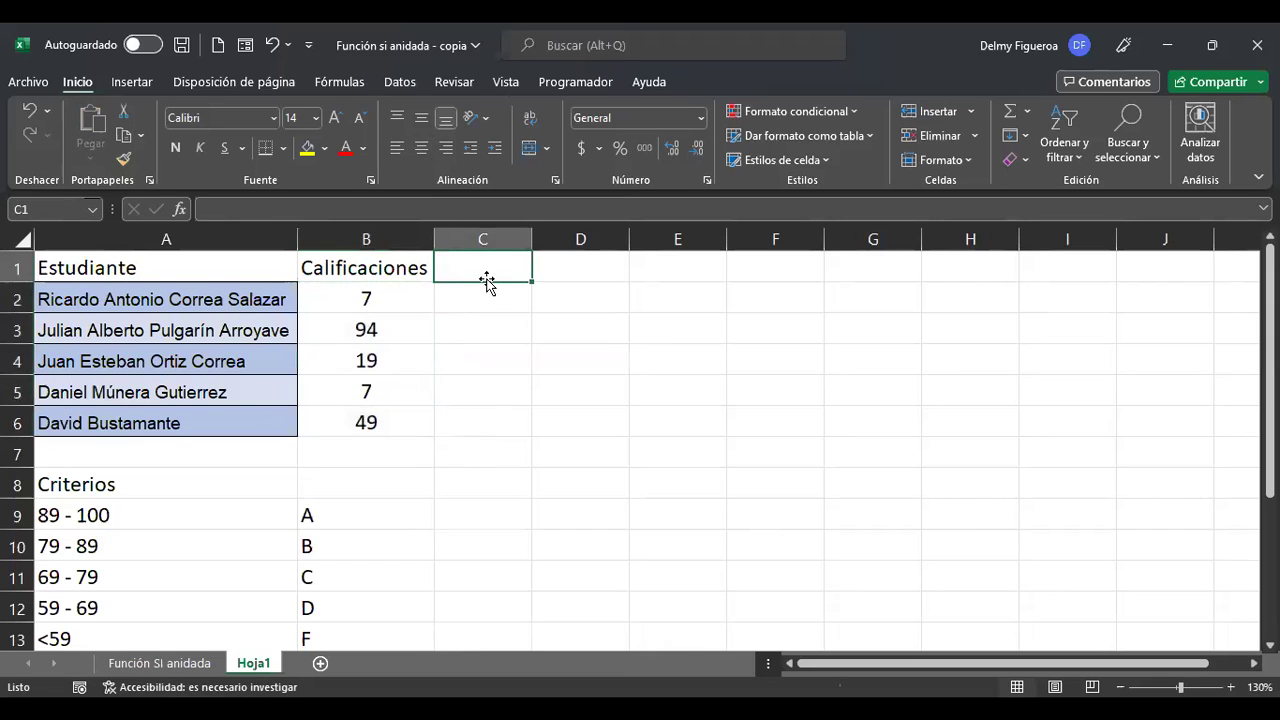
pyautogui.write('Resultado')
pyautogui.press('Return')
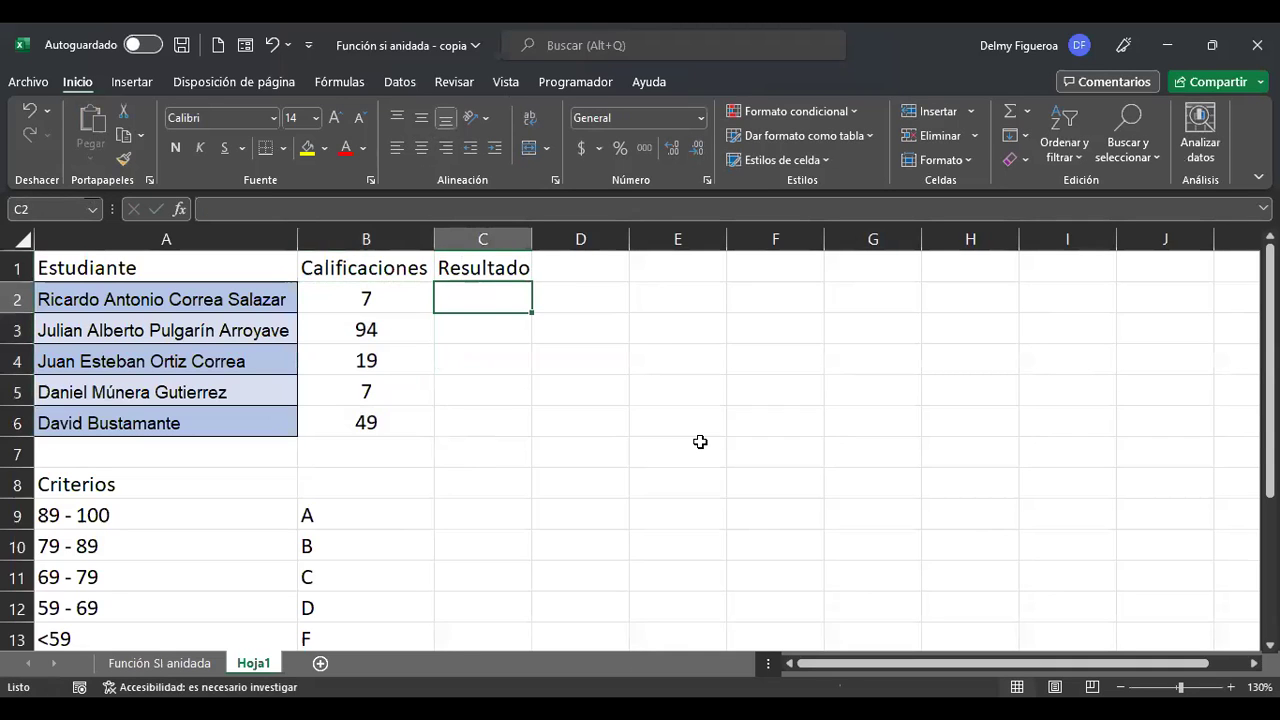
pyautogui.press('Left')
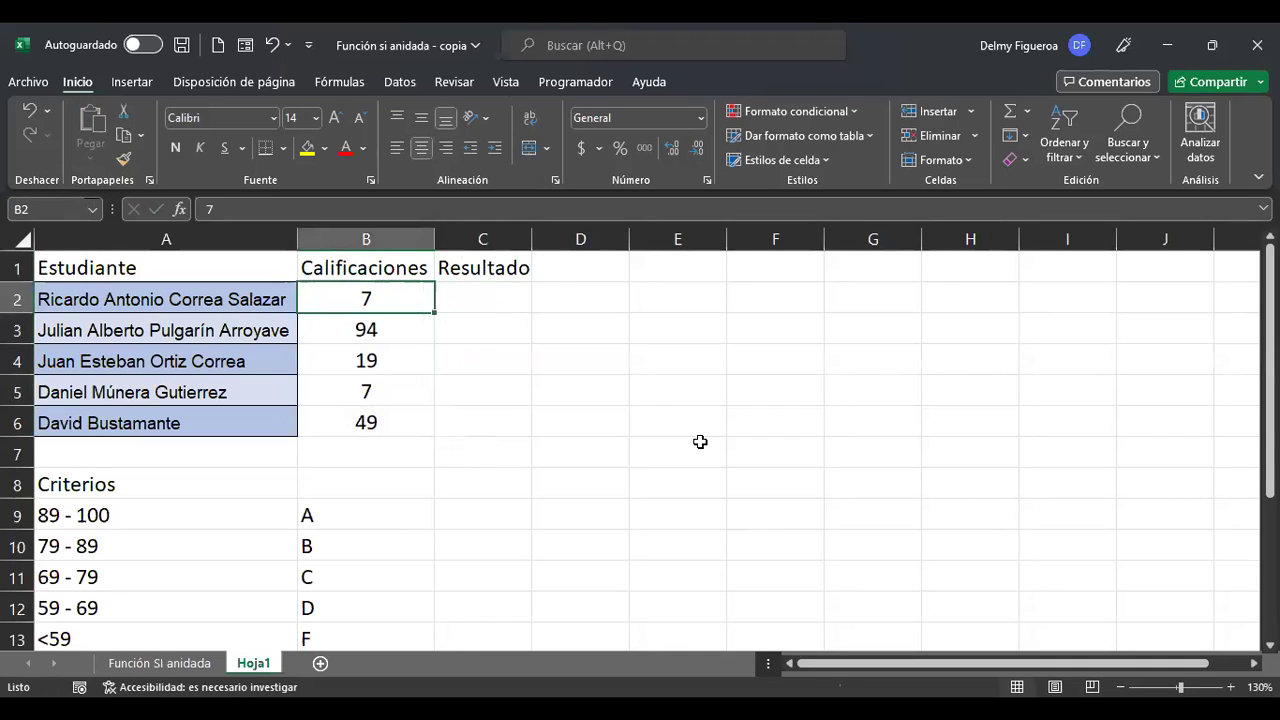
pyautogui.press('Right')
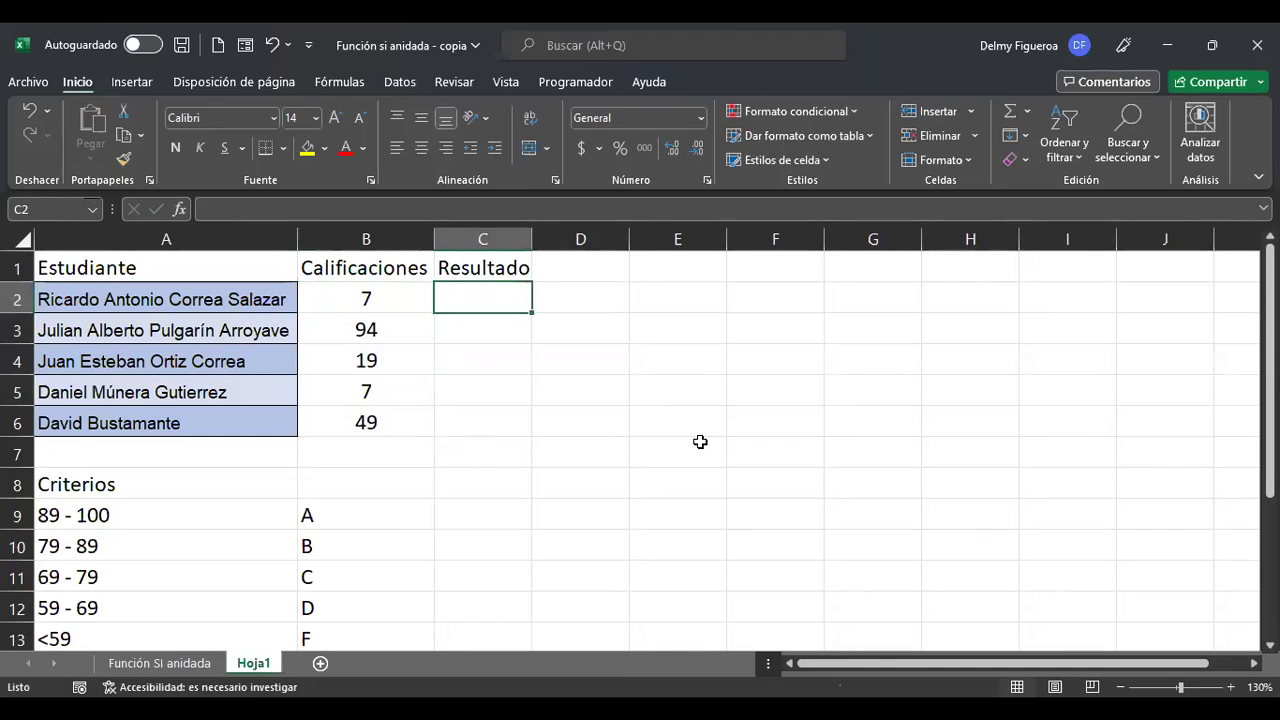
pyautogui.press('Down')
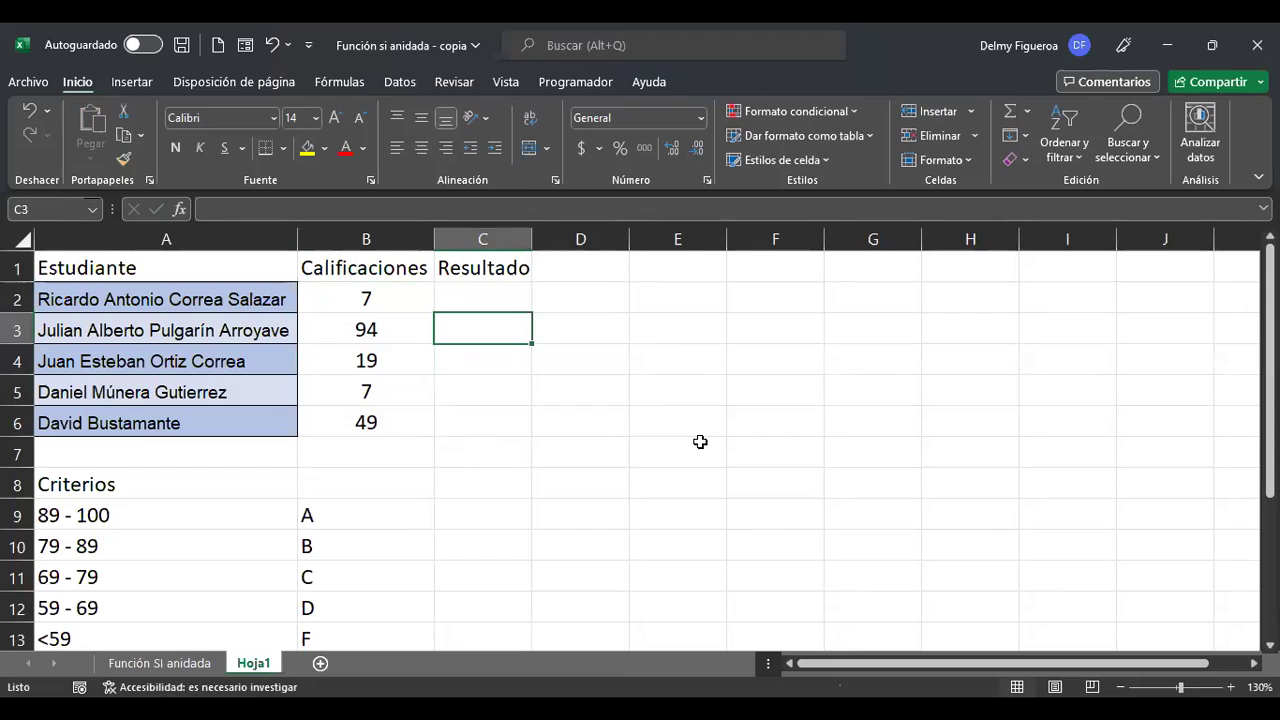
pyautogui.press('Down')
pyautogui.press('Down')
pyautogui.press('Down')
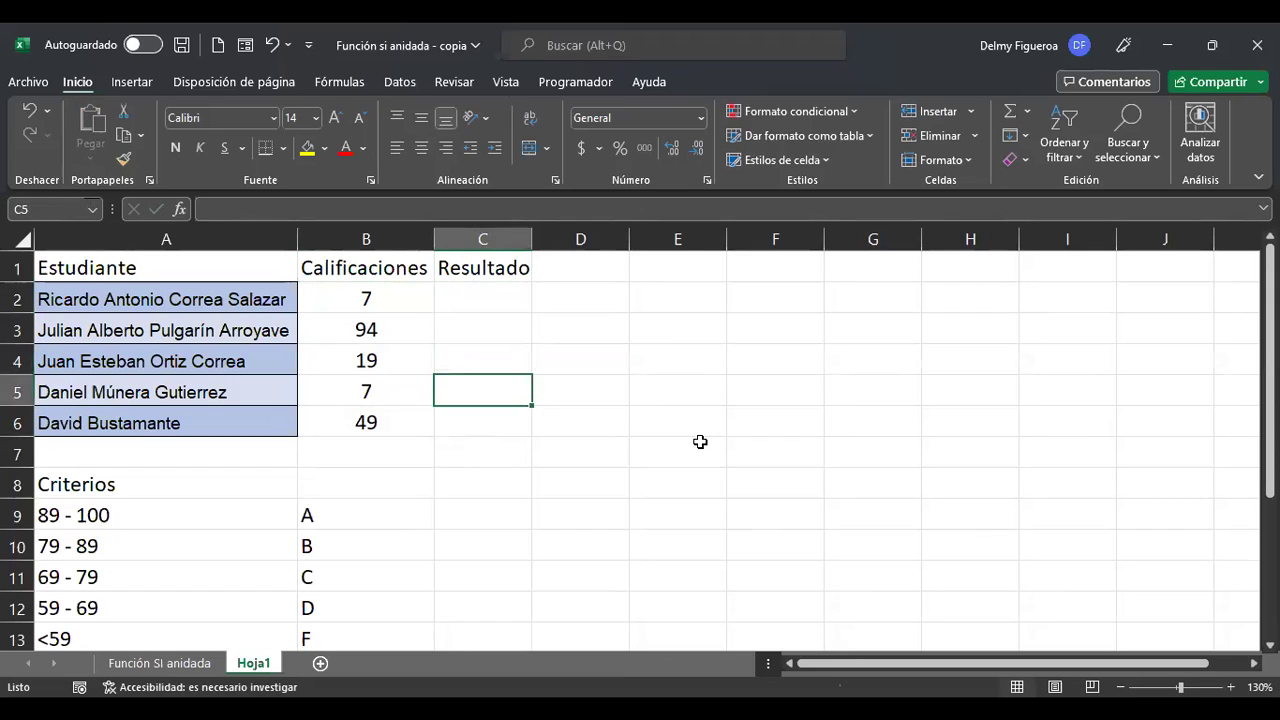
# Step: Start an SI formula in C2 under Resultado that returns "A" when B2>89, leaving its false value open
pyautogui.press('Up')
pyautogui.press('Up')
pyautogui.press('Up')
pyautogui.press('Up')
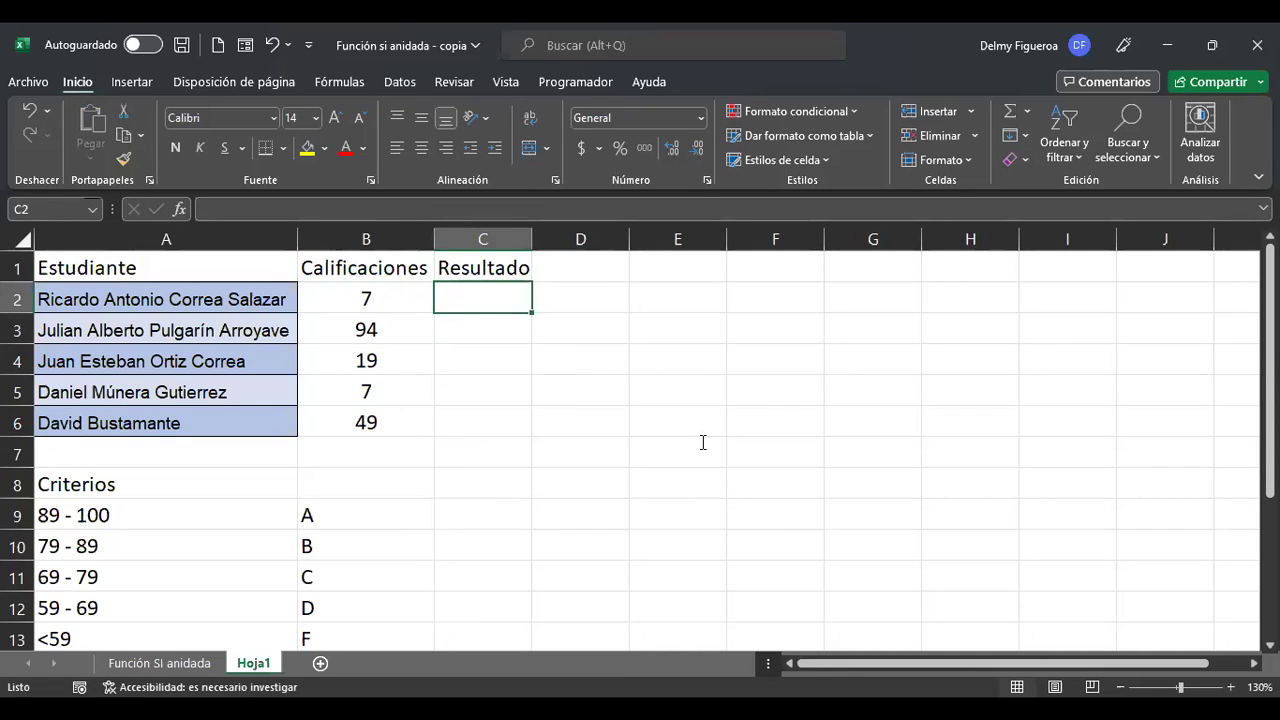
pyautogui.hotkey('alt', 'Tab')
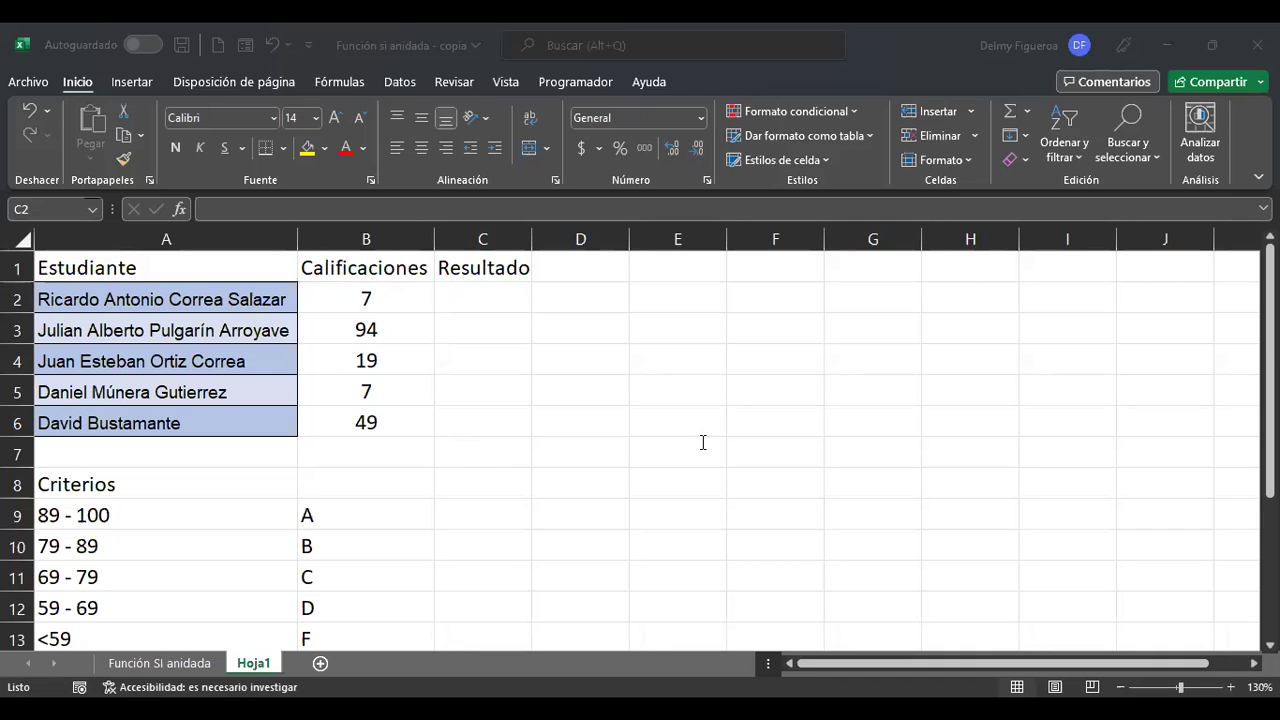
pyautogui.write('+si')
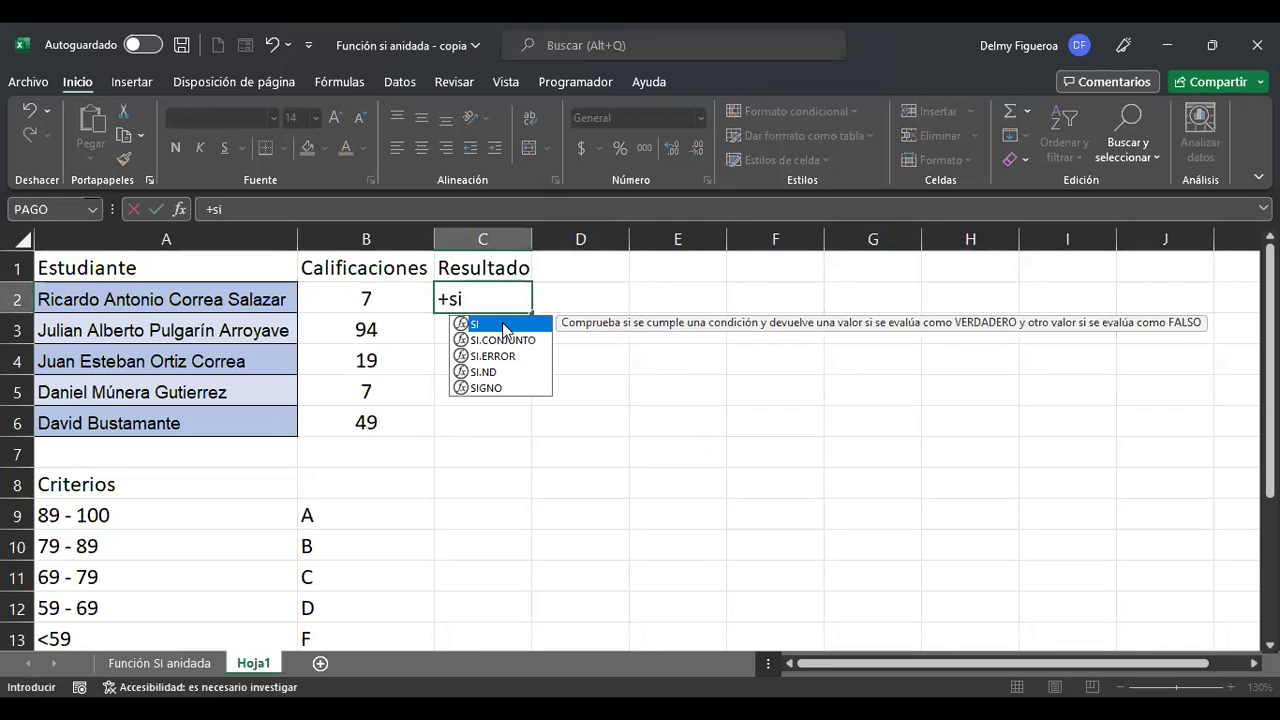
pyautogui.press('Tab')
pyautogui.click(387, 300)
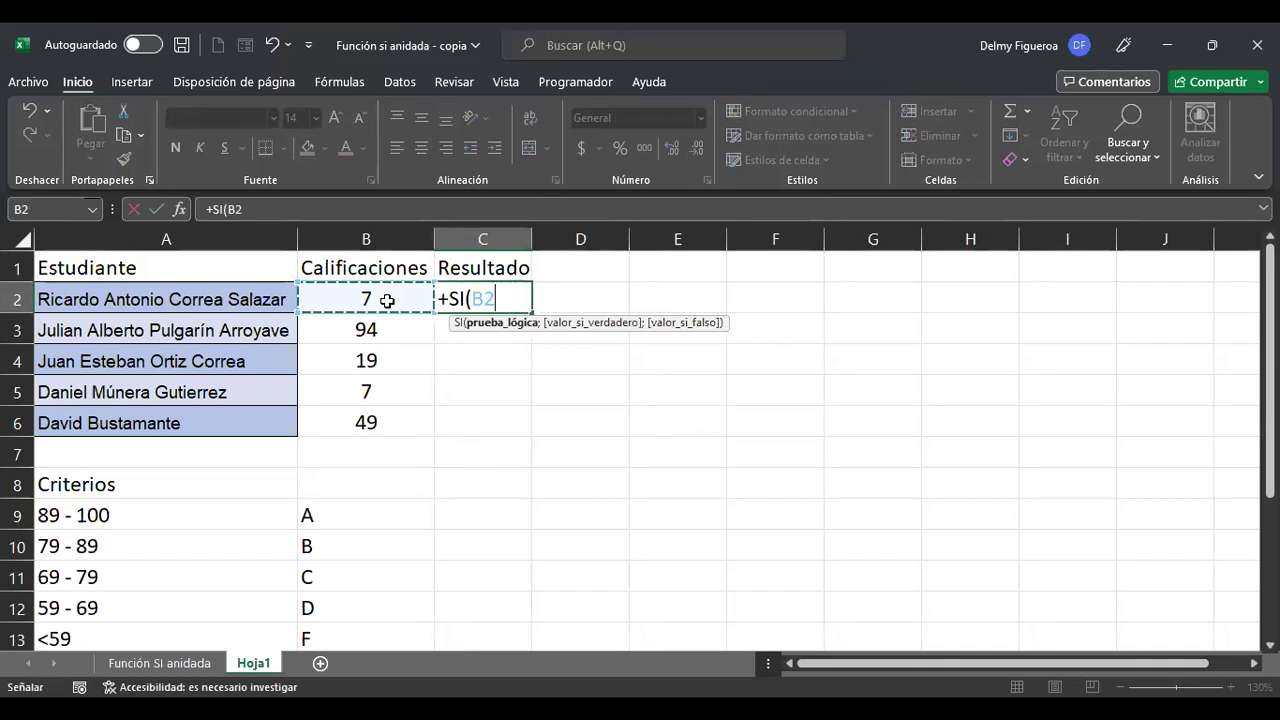
pyautogui.write('>')
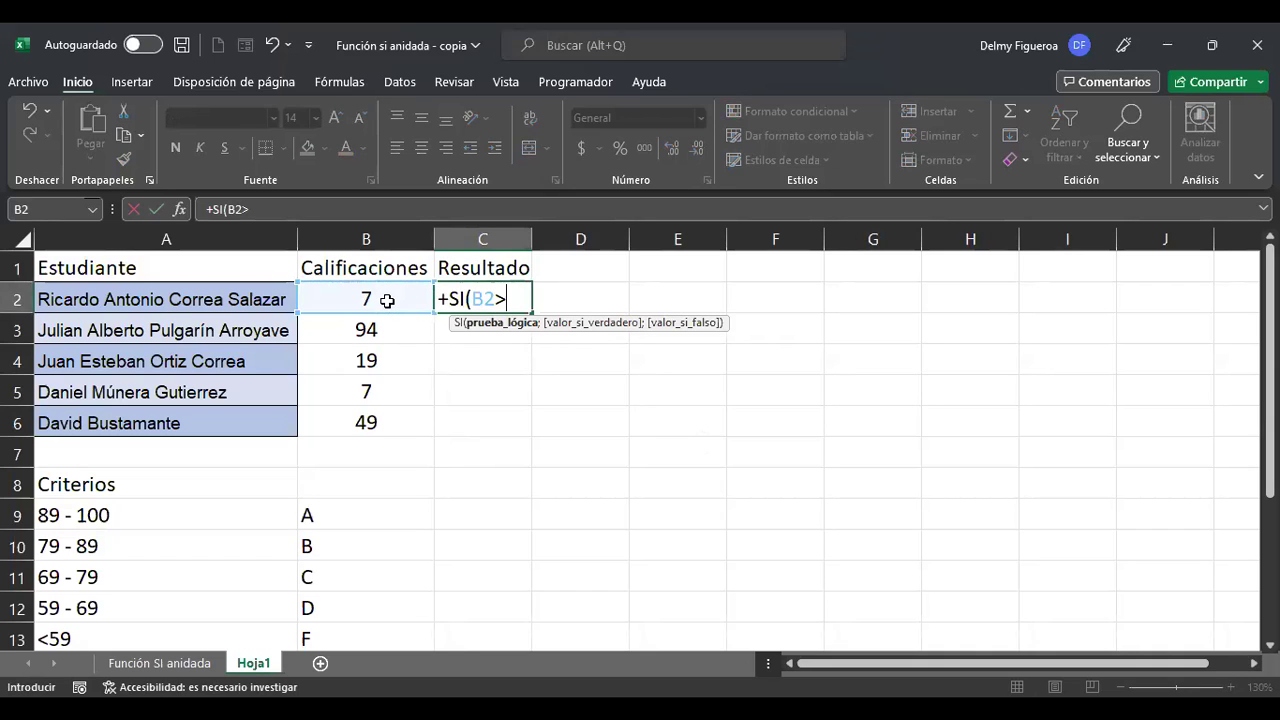
pyautogui.write('89;"A"')
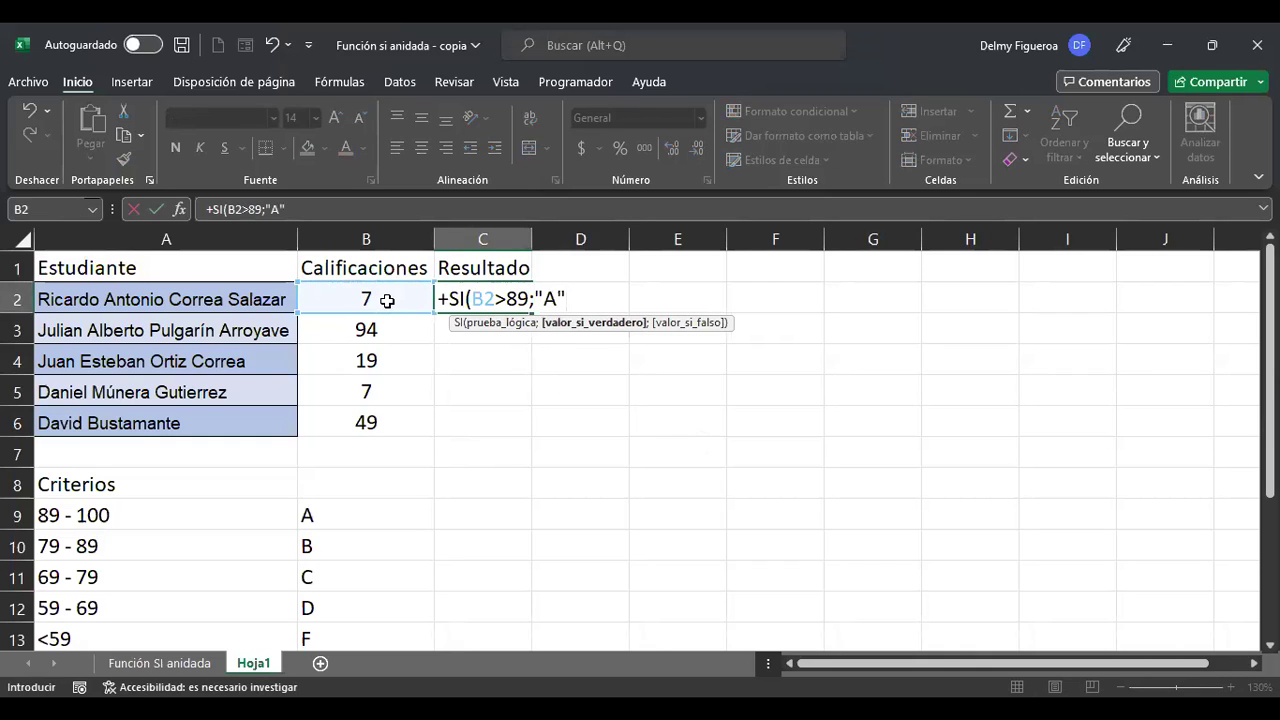
pyautogui.write(';')
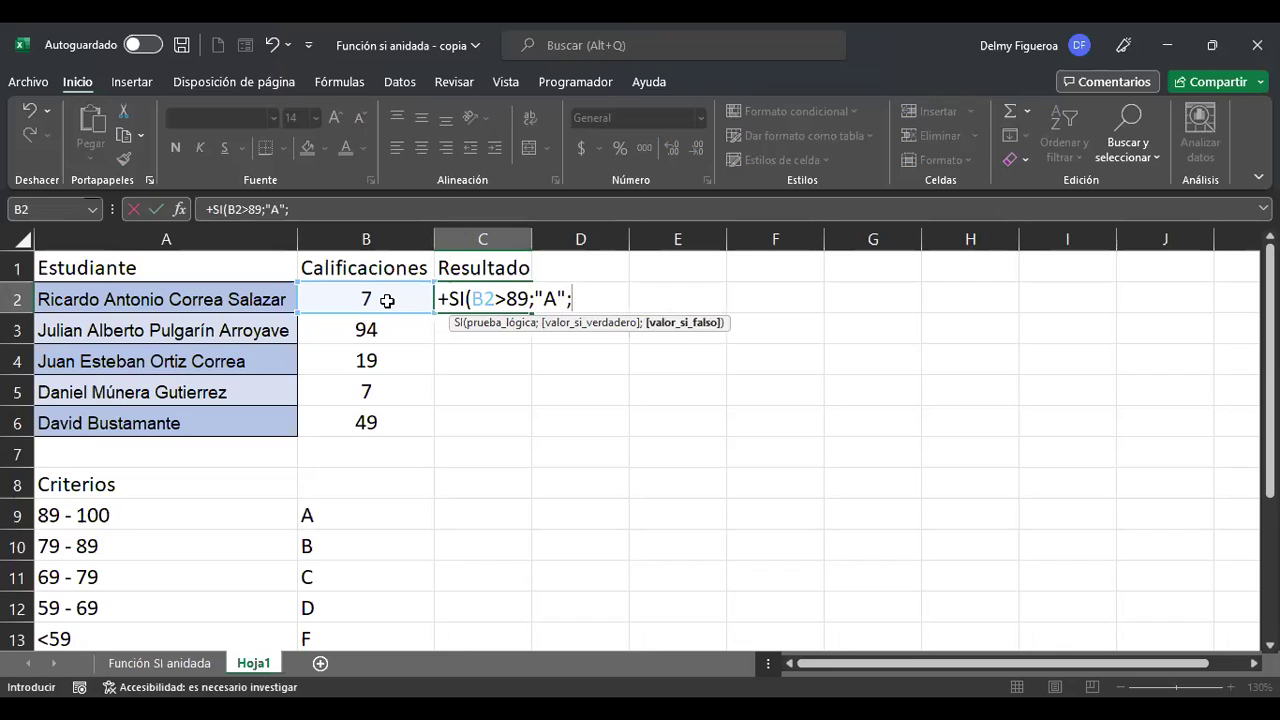
# Step: Nest a second SI in the C2 formula as the false value, returning "B" when B2>79
pyautogui.write('si(')
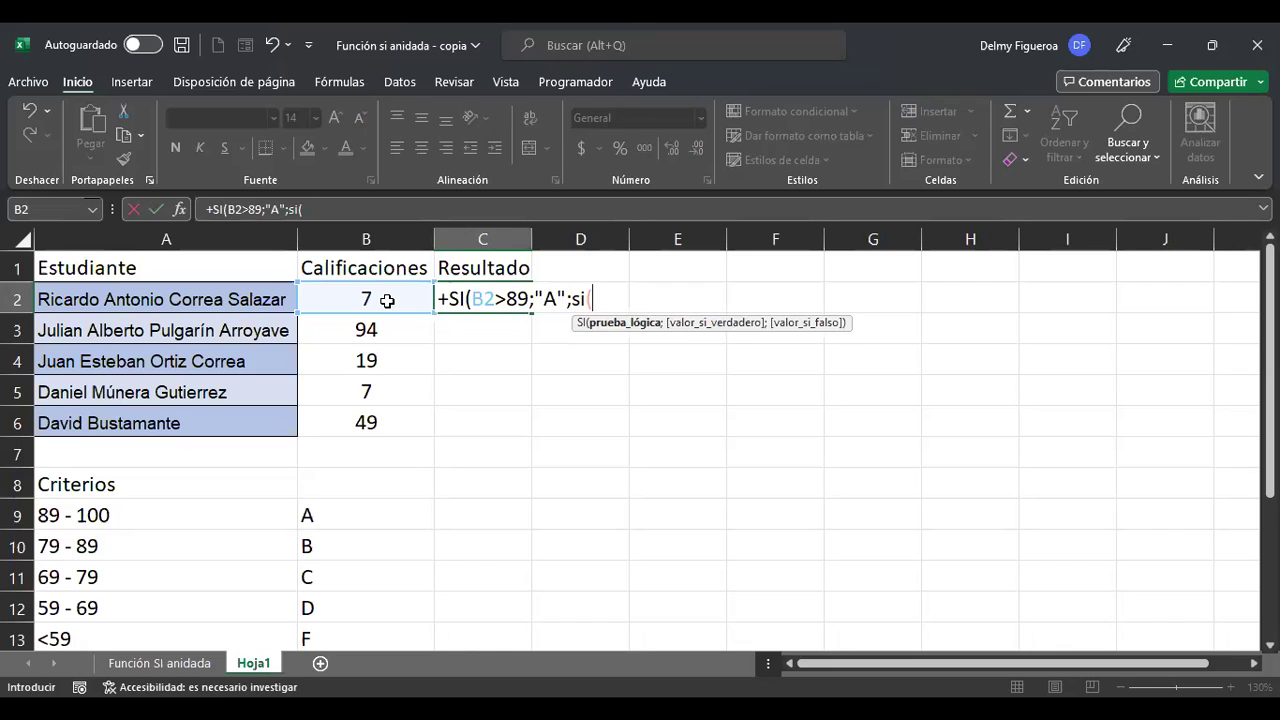
pyautogui.write('b2>79;"B"')
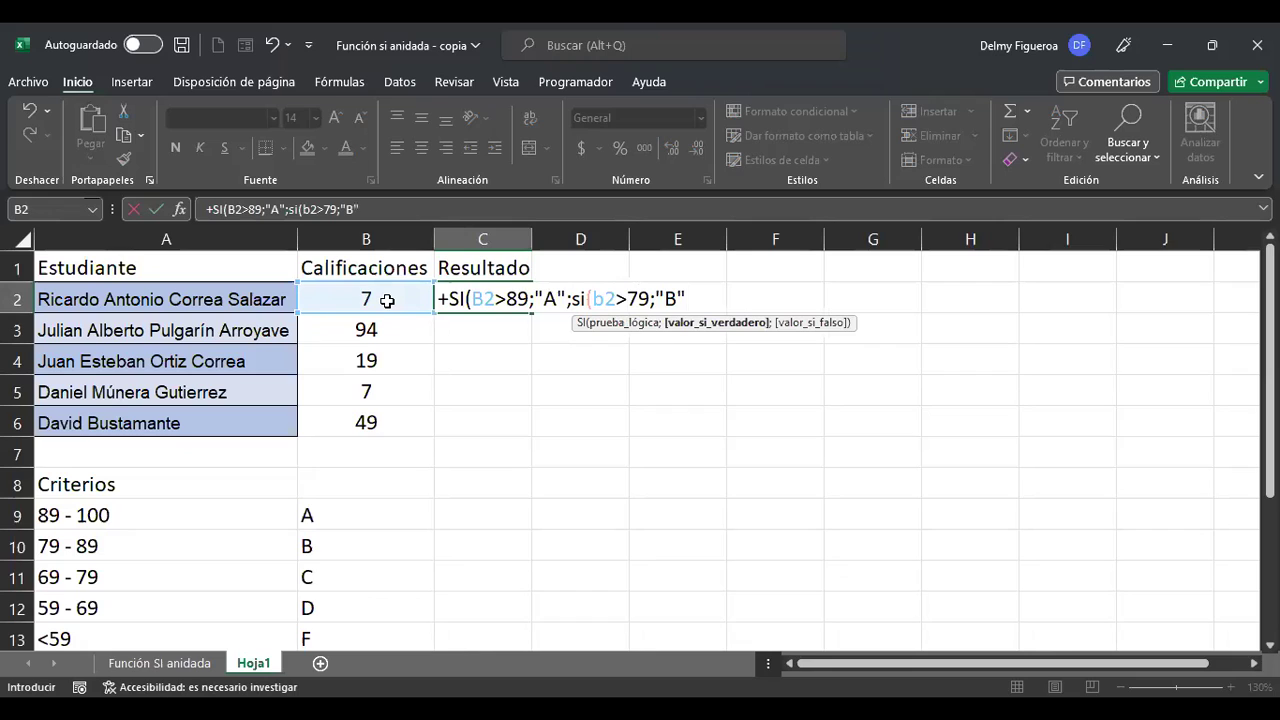
pyautogui.write(';')
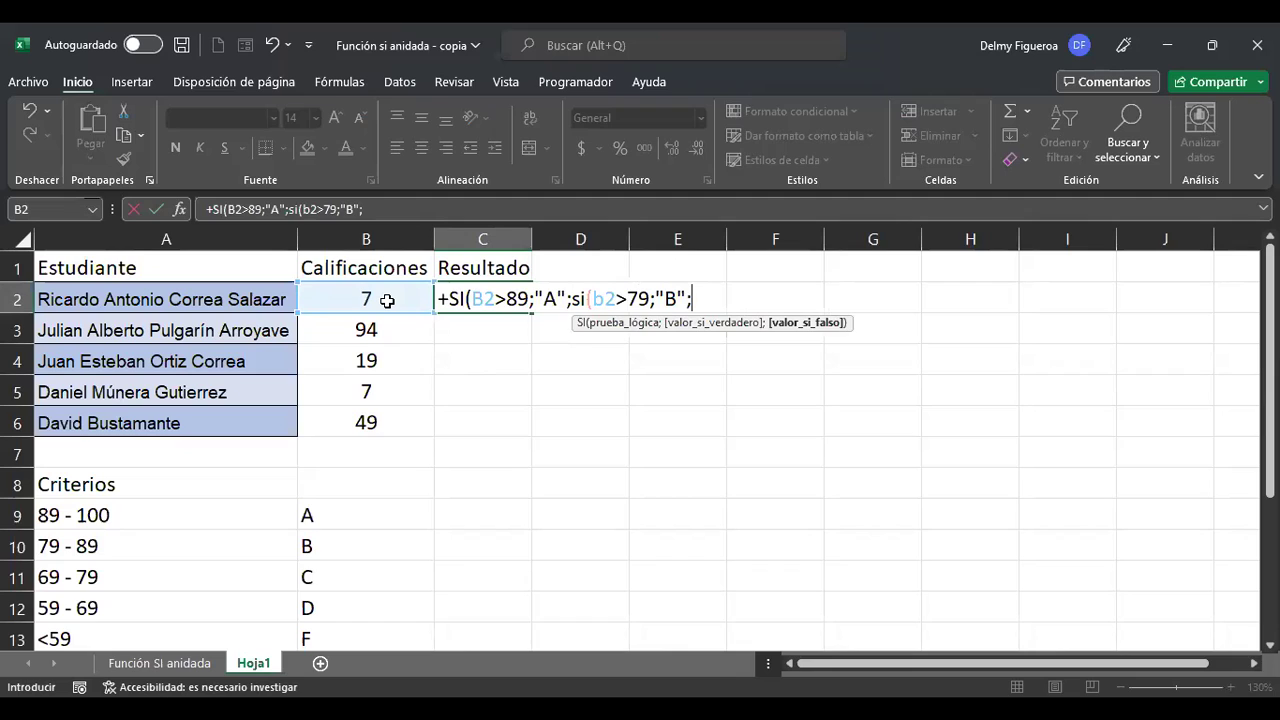
# Step: Nest a third SI in the C2 formula that returns "C" when B2>69
pyautogui.write('si(b2>69')
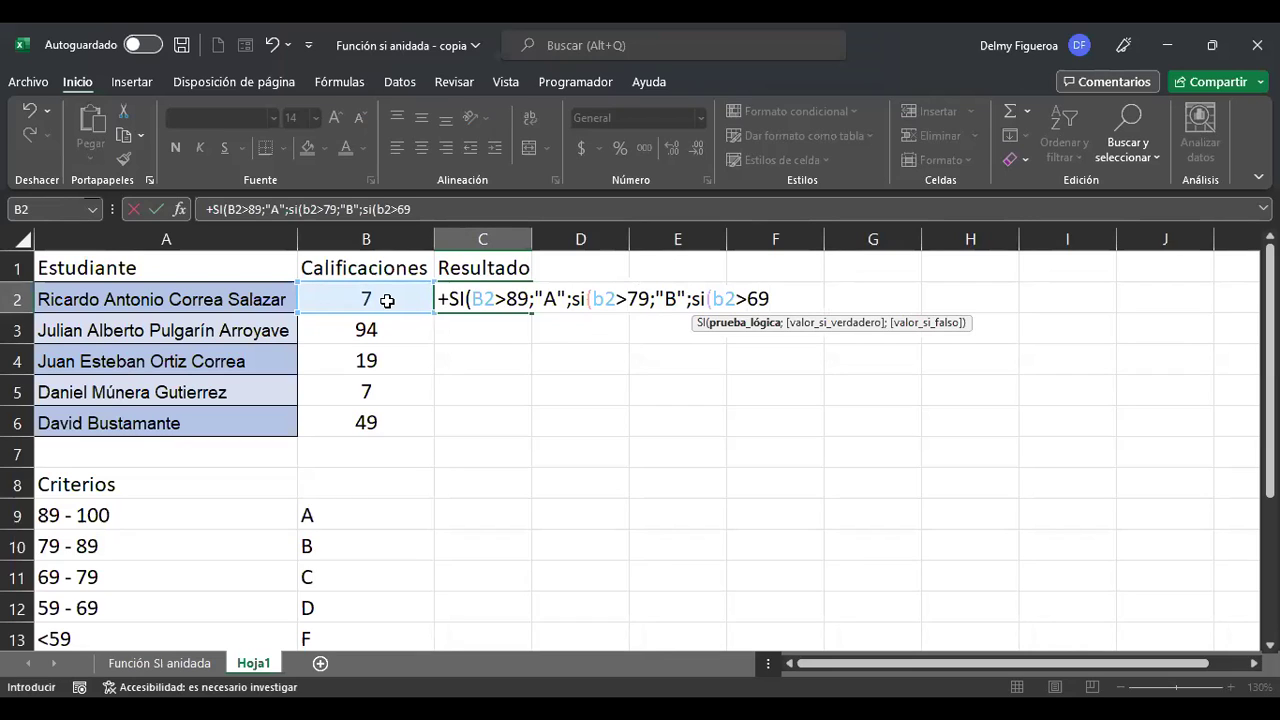
pyautogui.write(';')
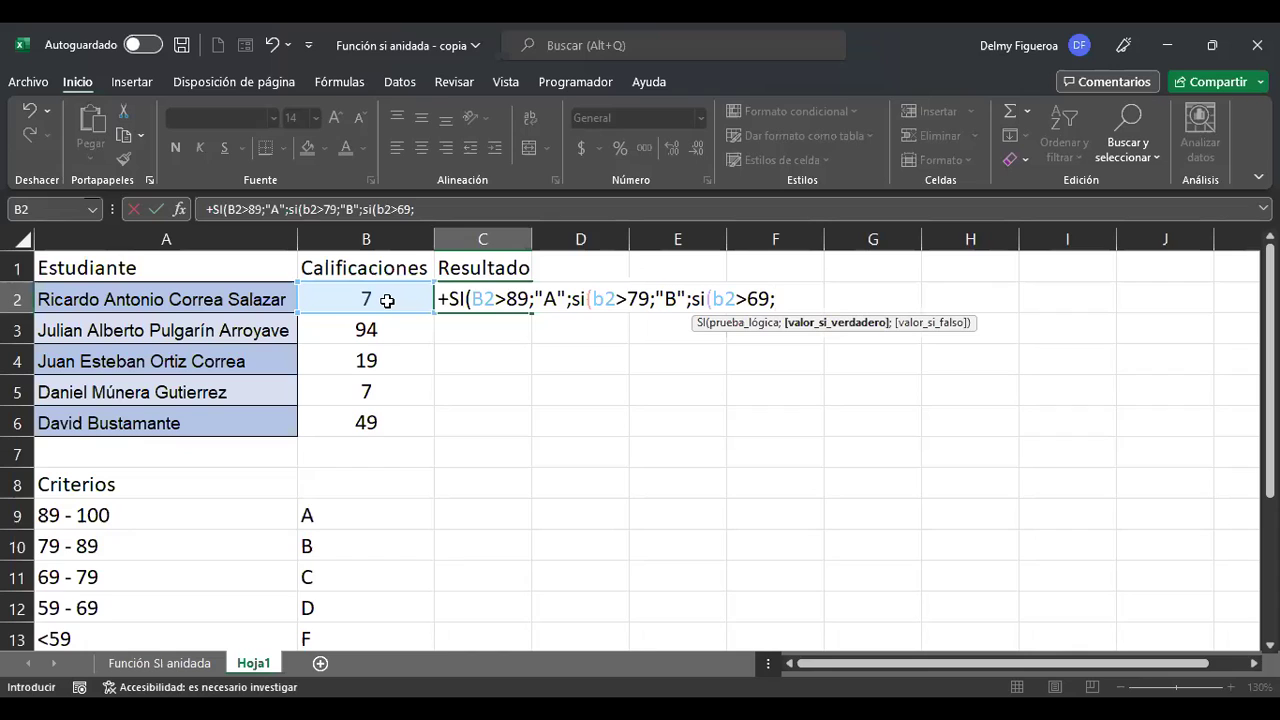
pyautogui.write('C')
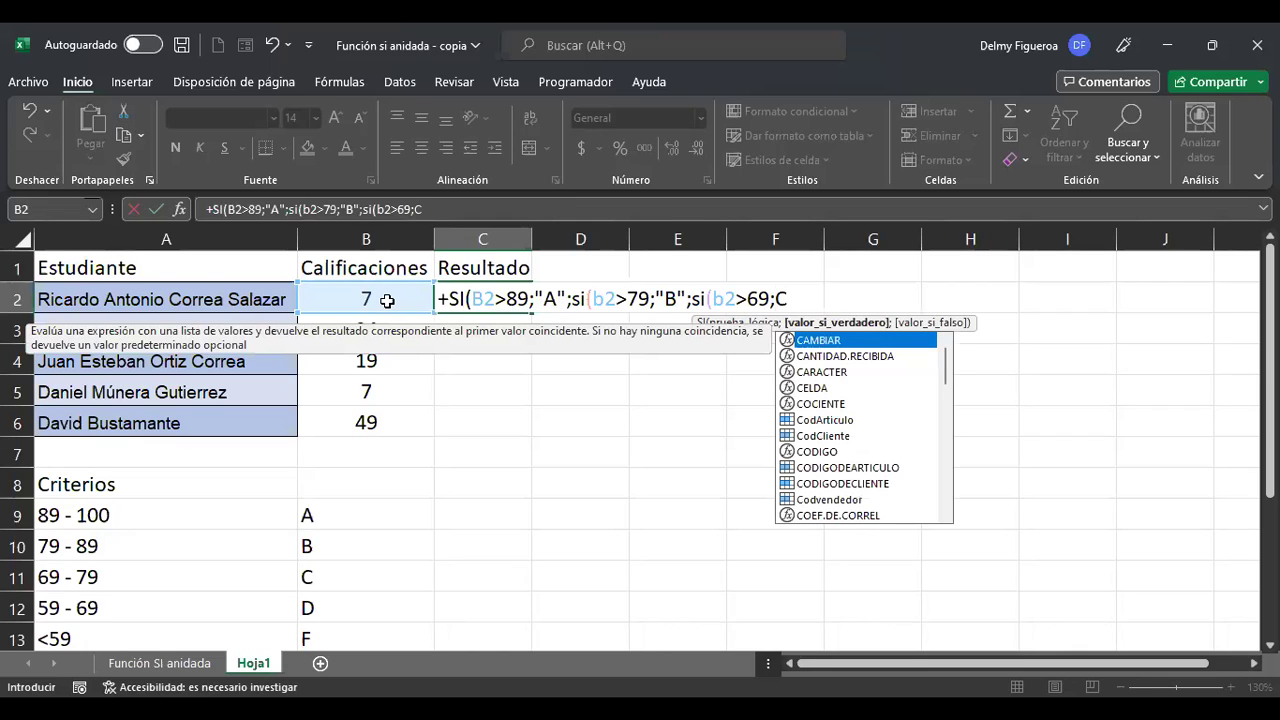
pyautogui.press('BackSpace')
pyautogui.write('"C"')
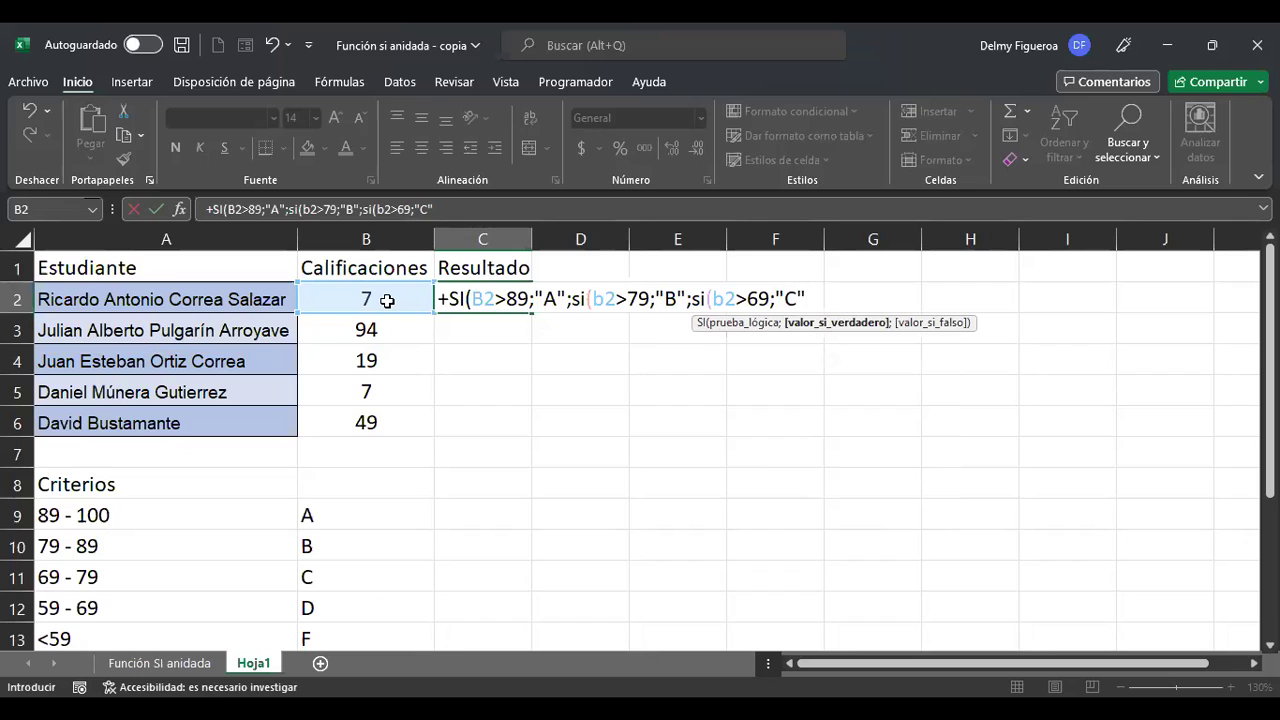
pyautogui.write(';')
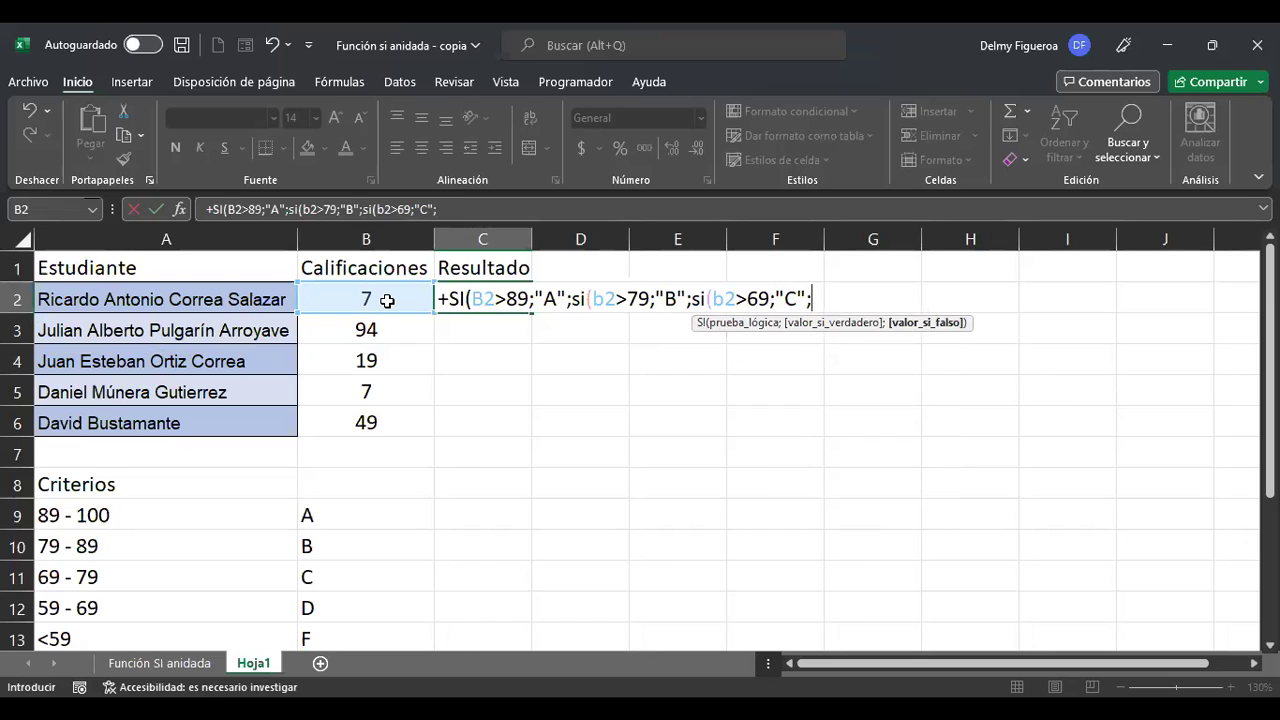
# Step: Complete the C2 formula with a fourth SI returning "D" when B2>59 and "F" otherwise, closing all four functions
pyautogui.write('si(')
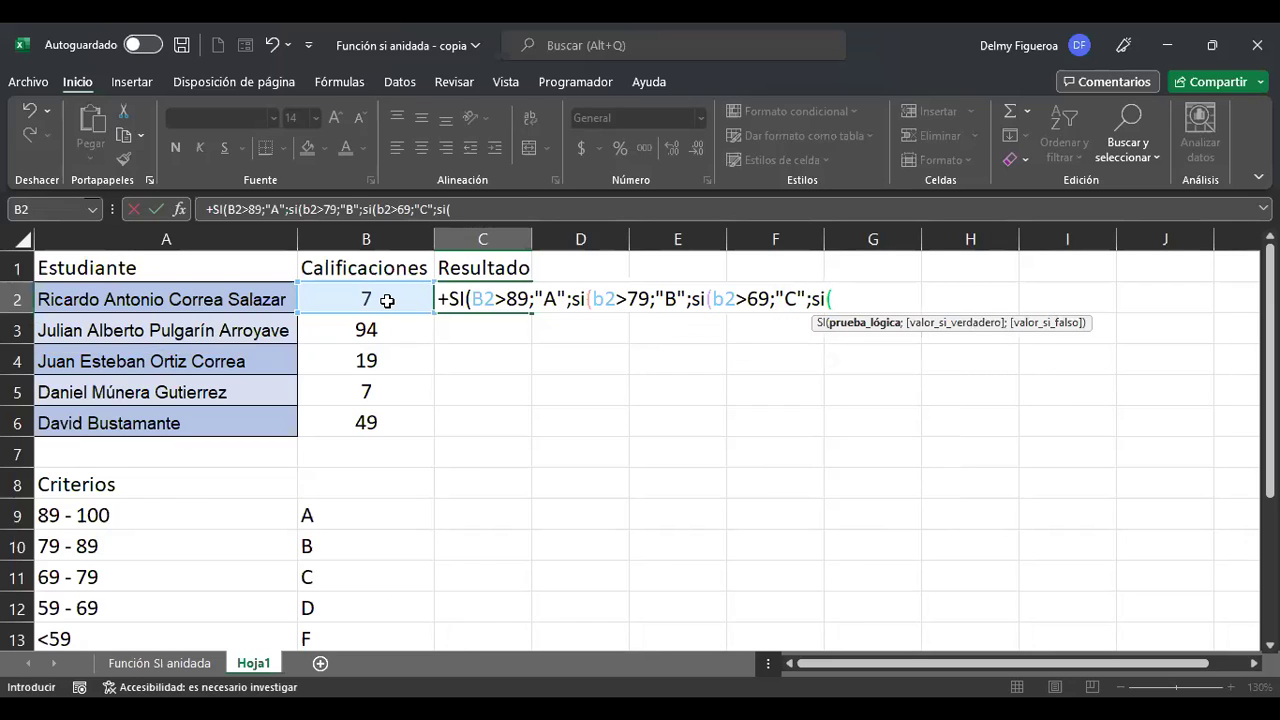
pyautogui.write('b2>59;')
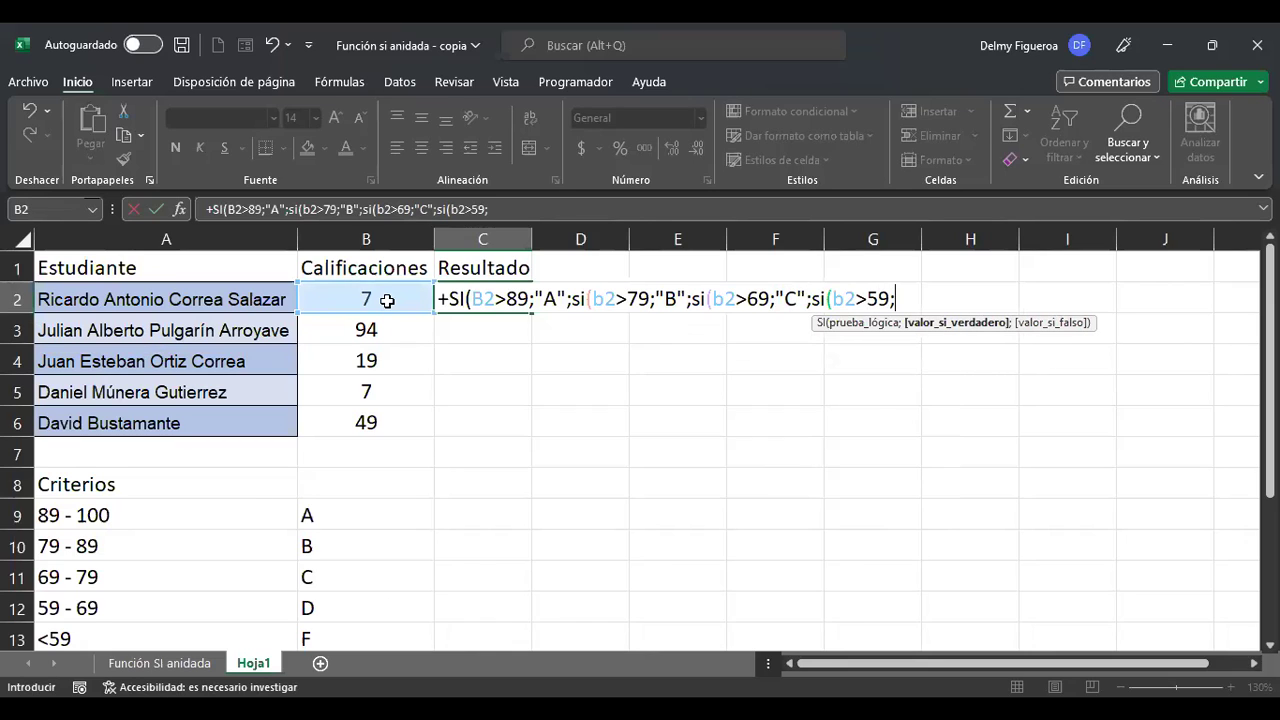
pyautogui.write('"D"')
pyautogui.write(';')
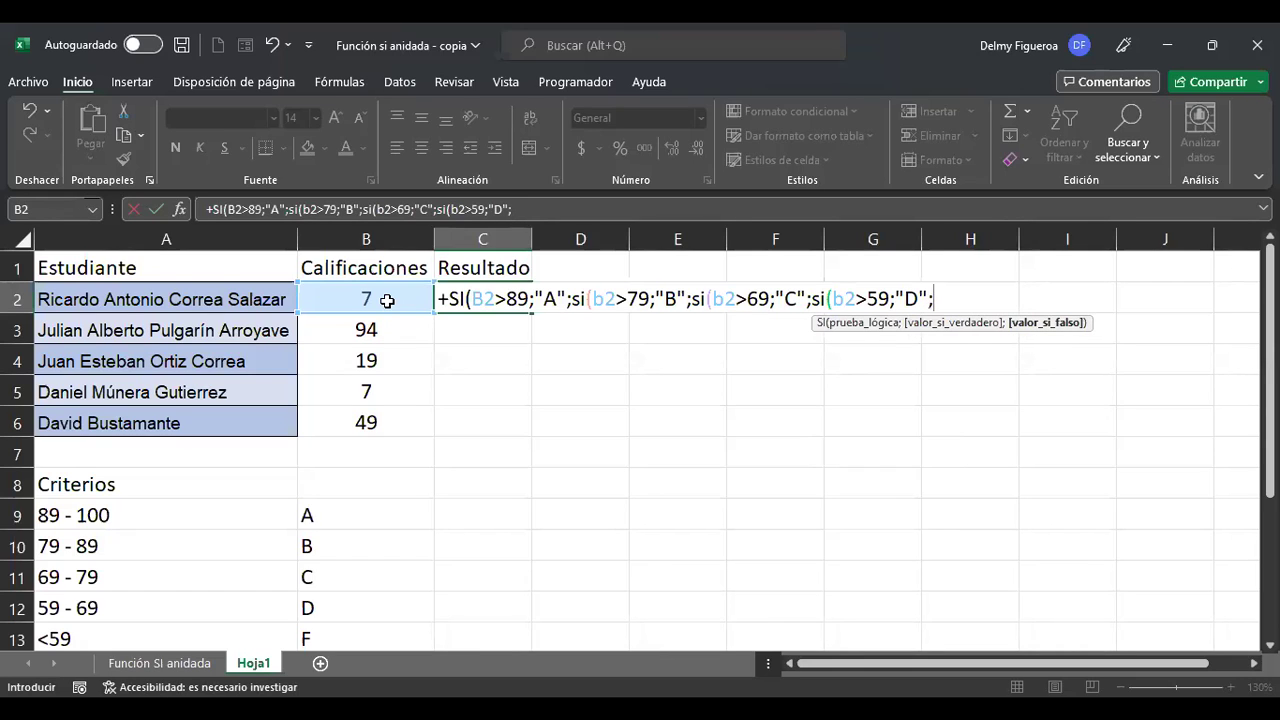
pyautogui.write('"F")))')
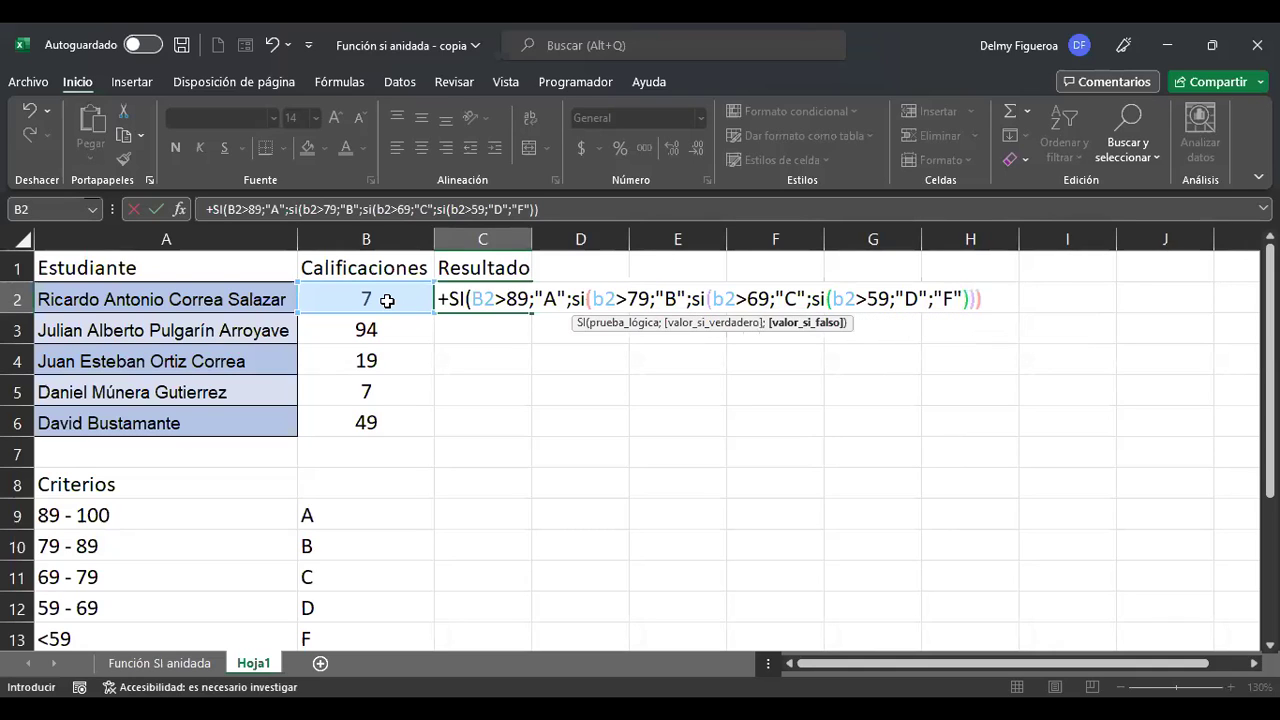
pyautogui.write(')')
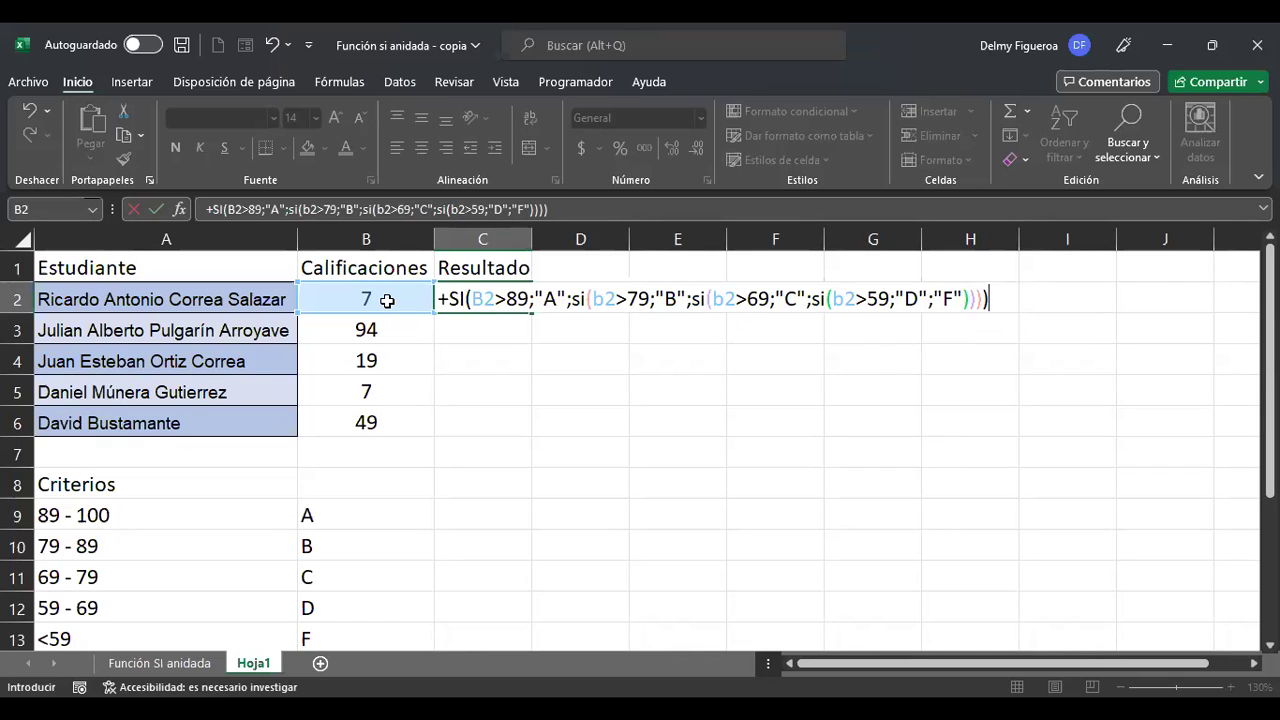
pyautogui.press('Return')
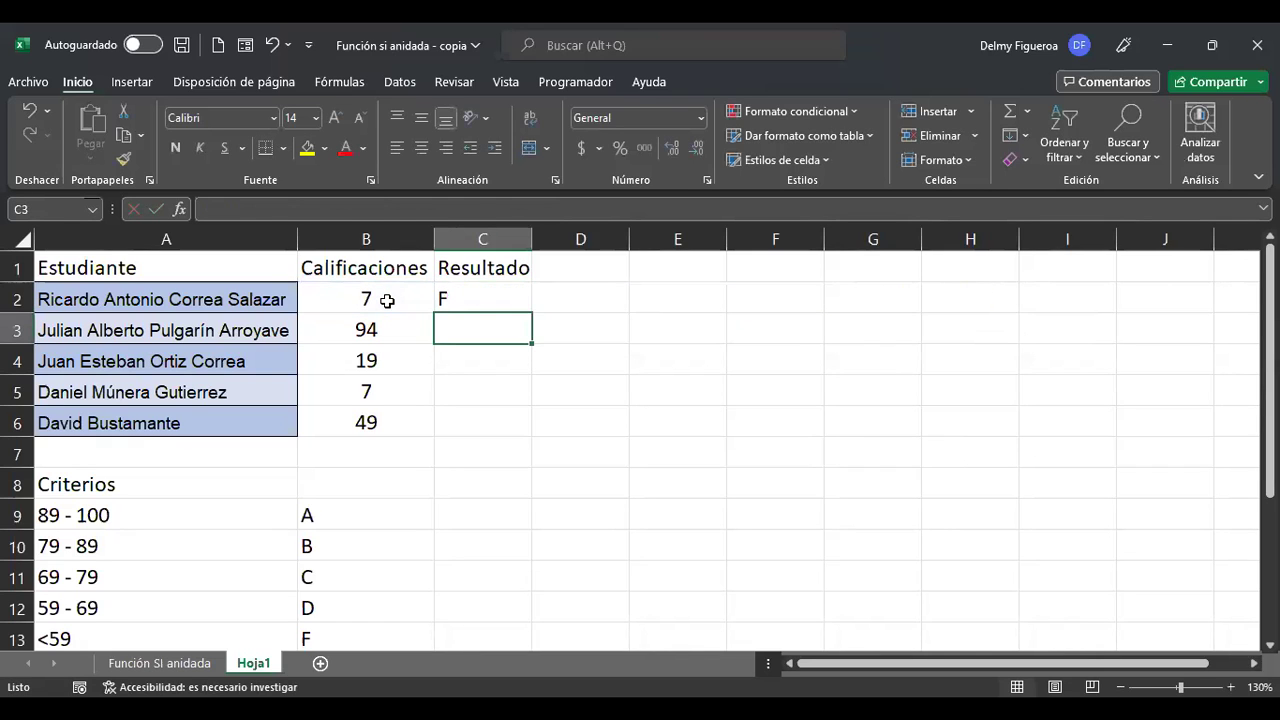
# Step: Copy the nested SI formula from C2 to the remaining students in C3:C6
pyautogui.press('Up')
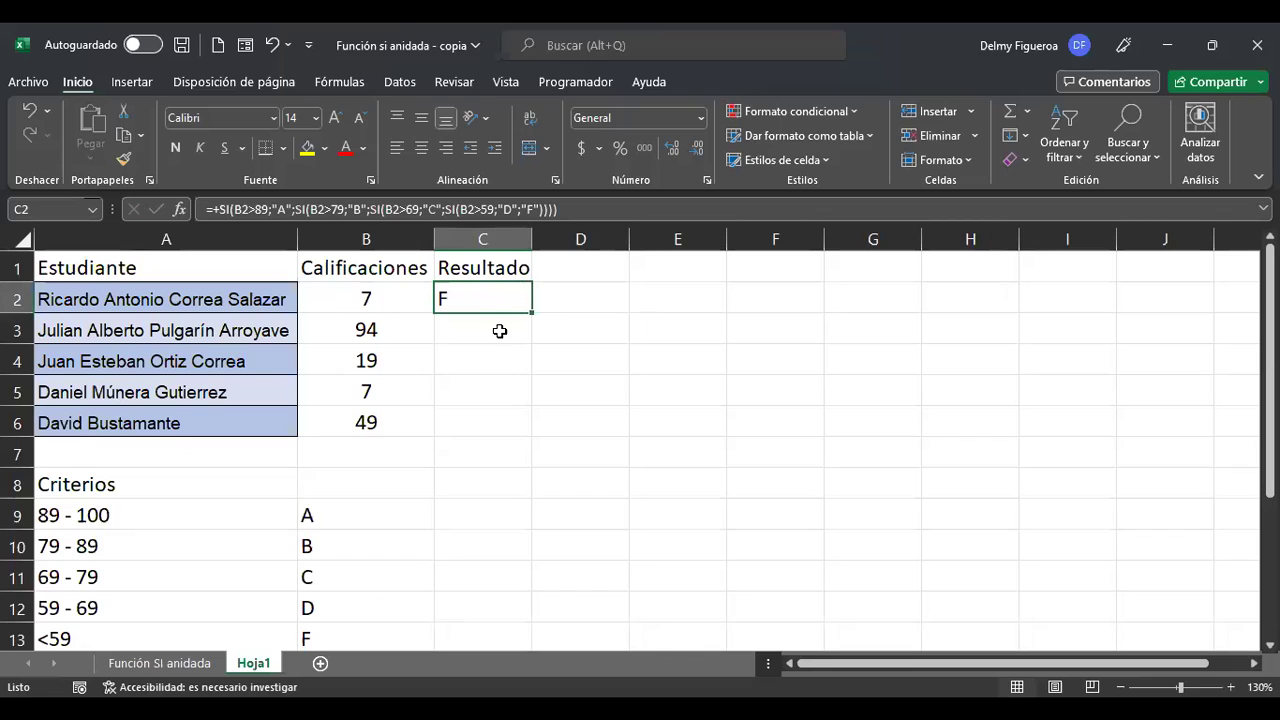
pyautogui.moveTo(530, 313); pyautogui.dragTo(533, 430)
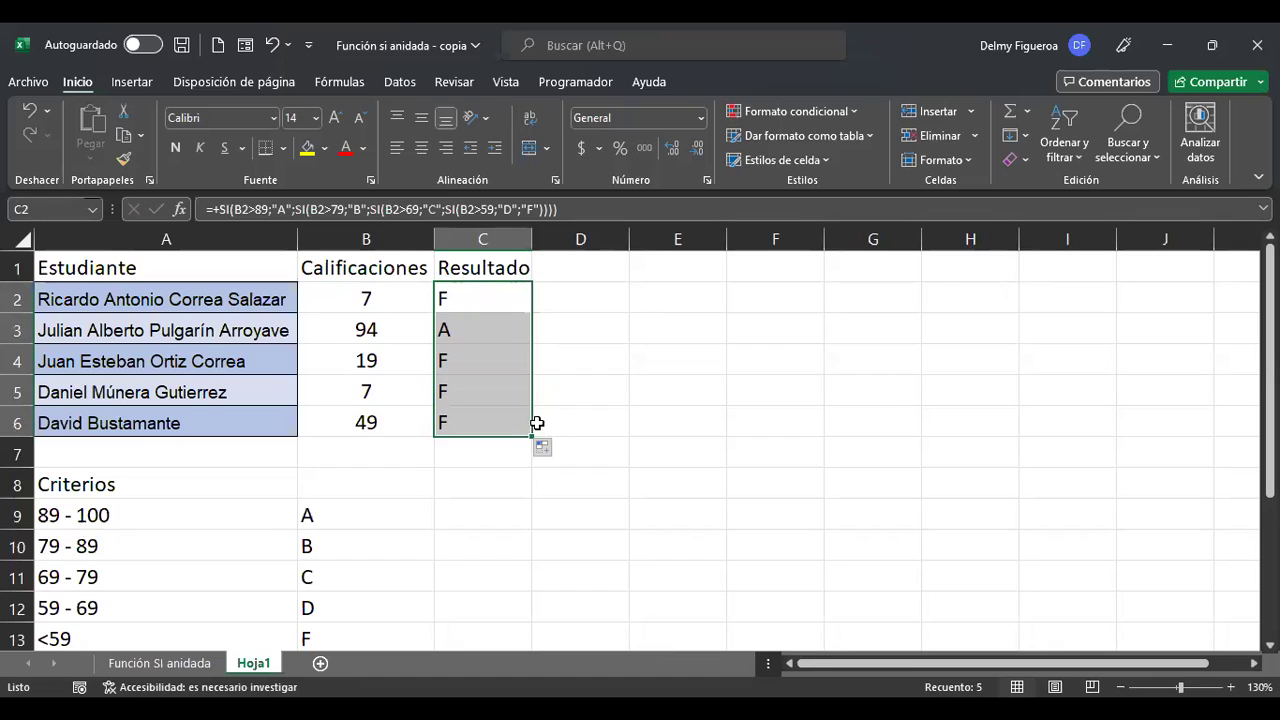
# Step: Set the score in B4 to 73 and check its letter grade against the 69 - 79 criterion
pyautogui.click(382, 356)
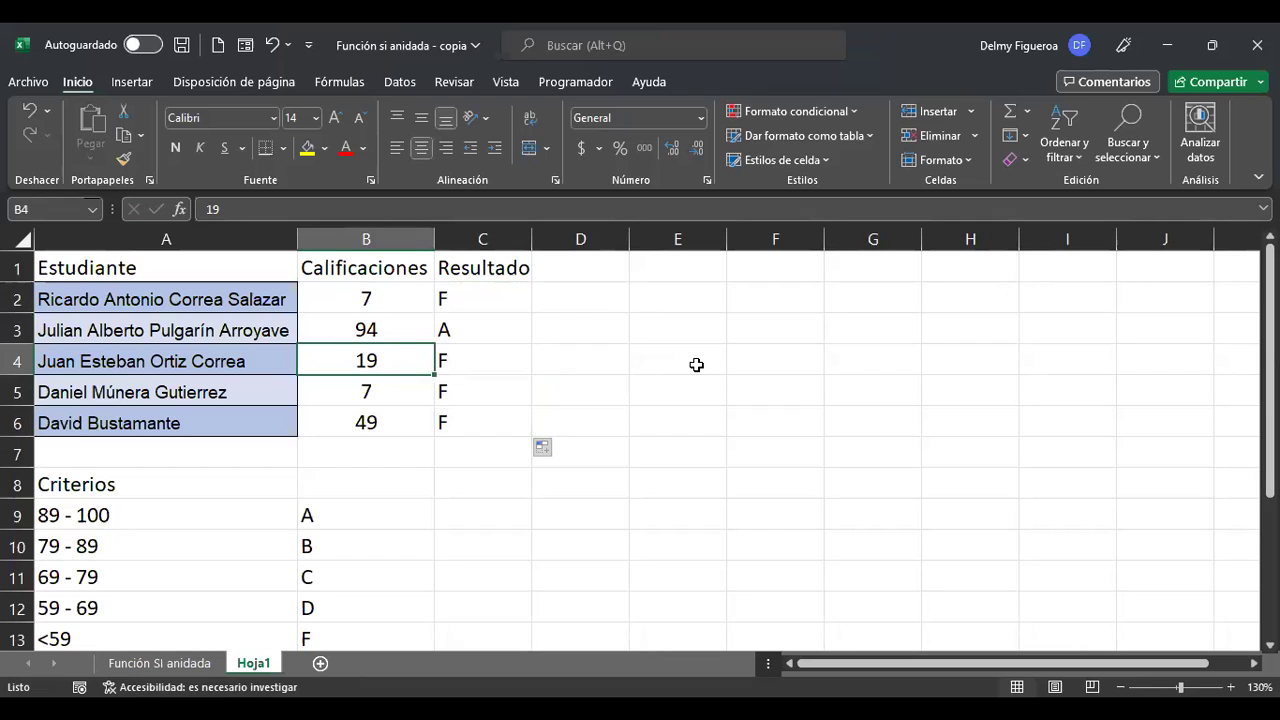
pyautogui.write('73')
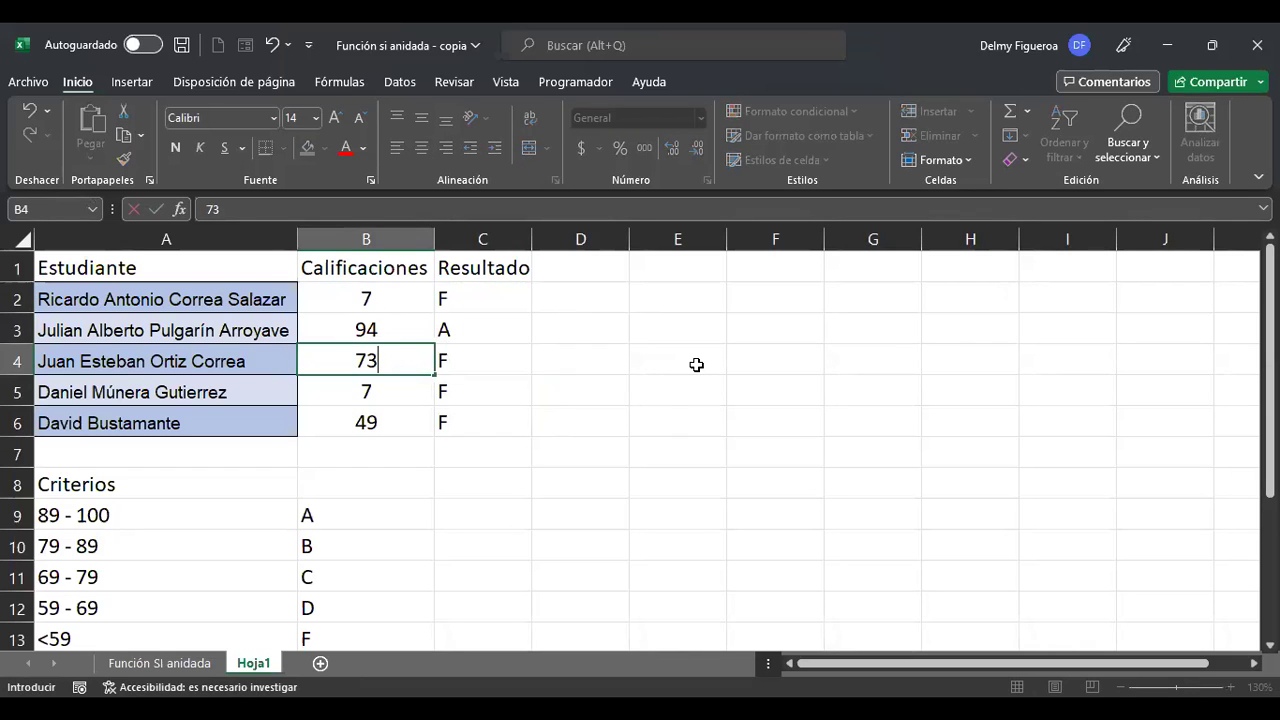
pyautogui.press('Return')
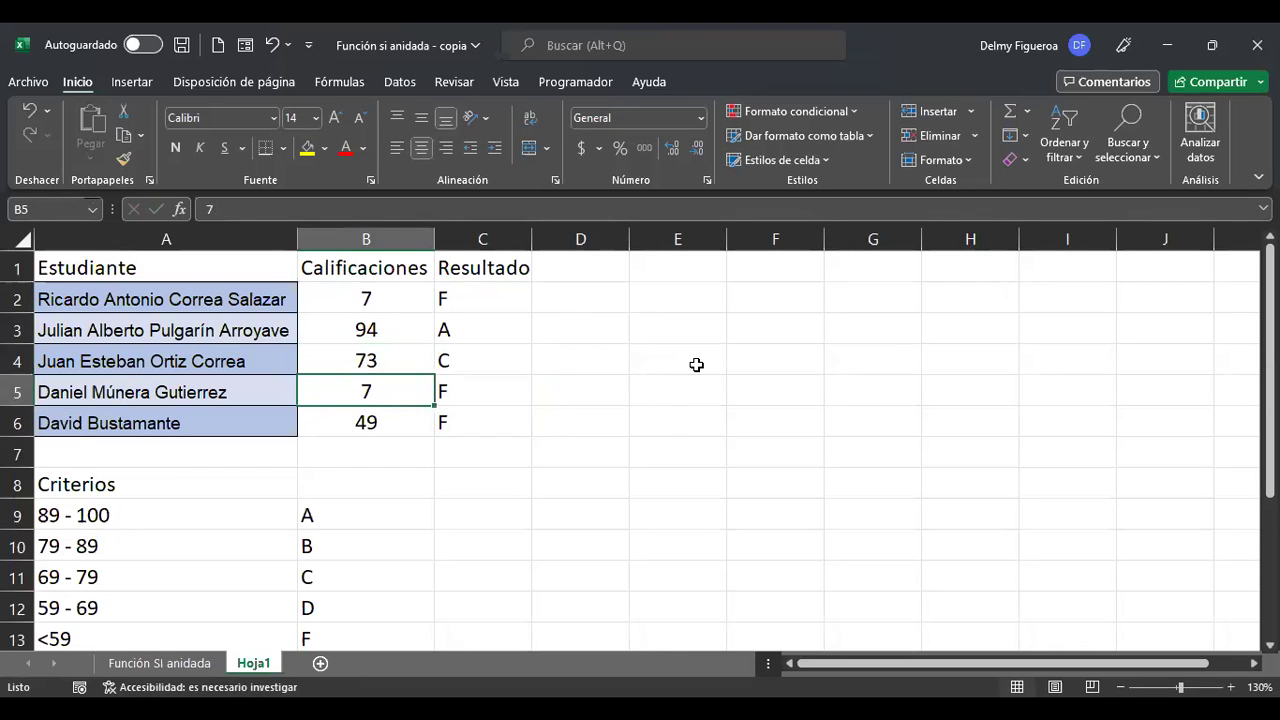
pyautogui.click(198, 580)
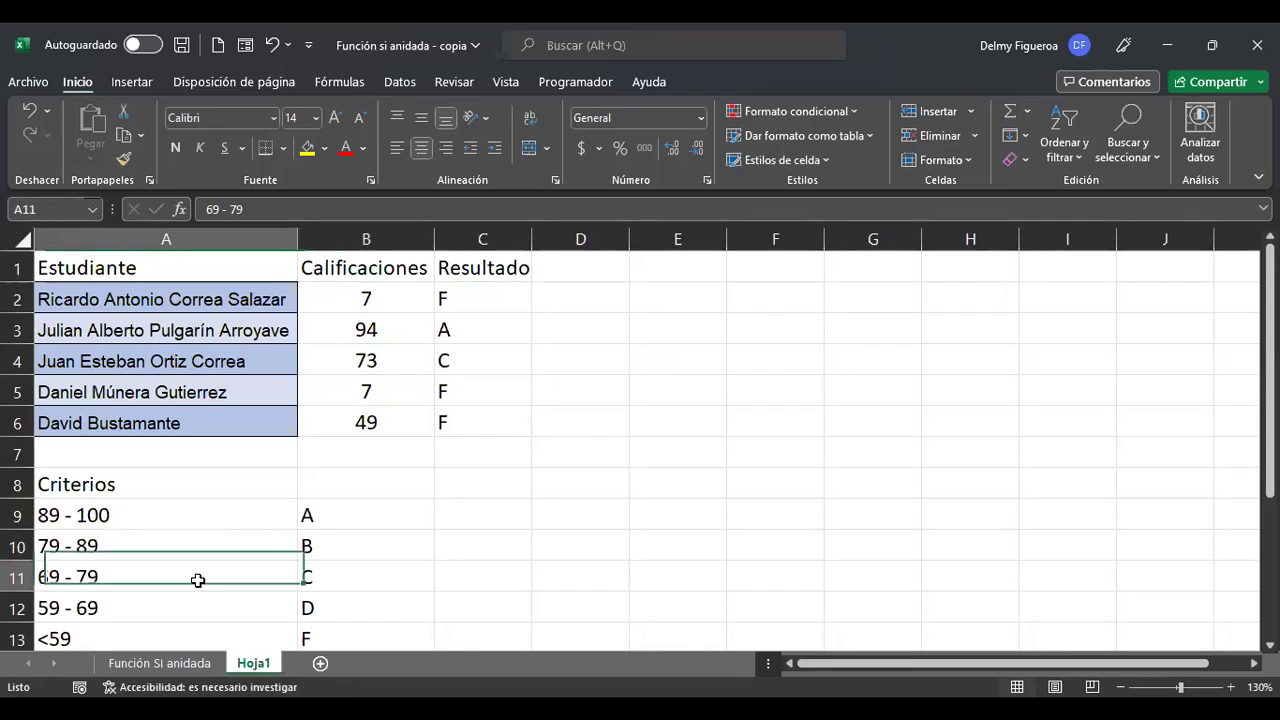
pyautogui.click(443, 367)
pyautogui.click(396, 395)
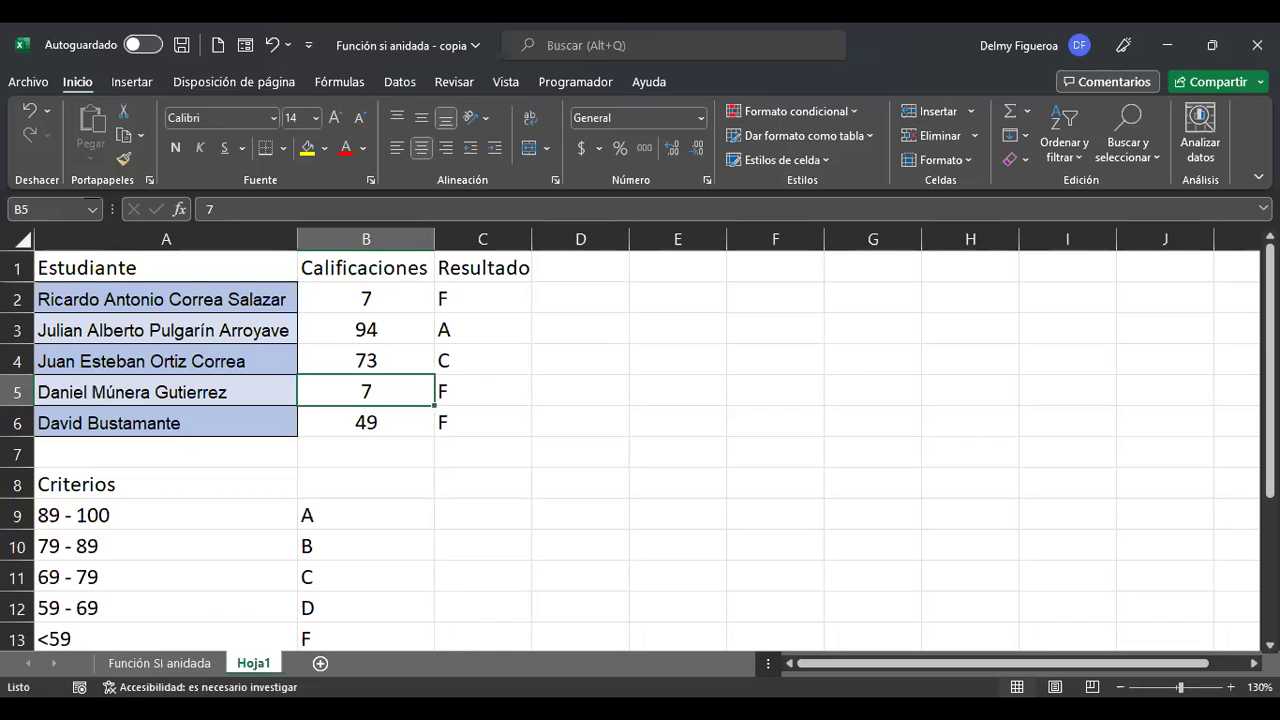
# Step: Change the first condition of the nested SI formula in C2 to B2<89
pyautogui.click(366, 361)
pyautogui.click(483, 361)
pyautogui.click(483, 330)
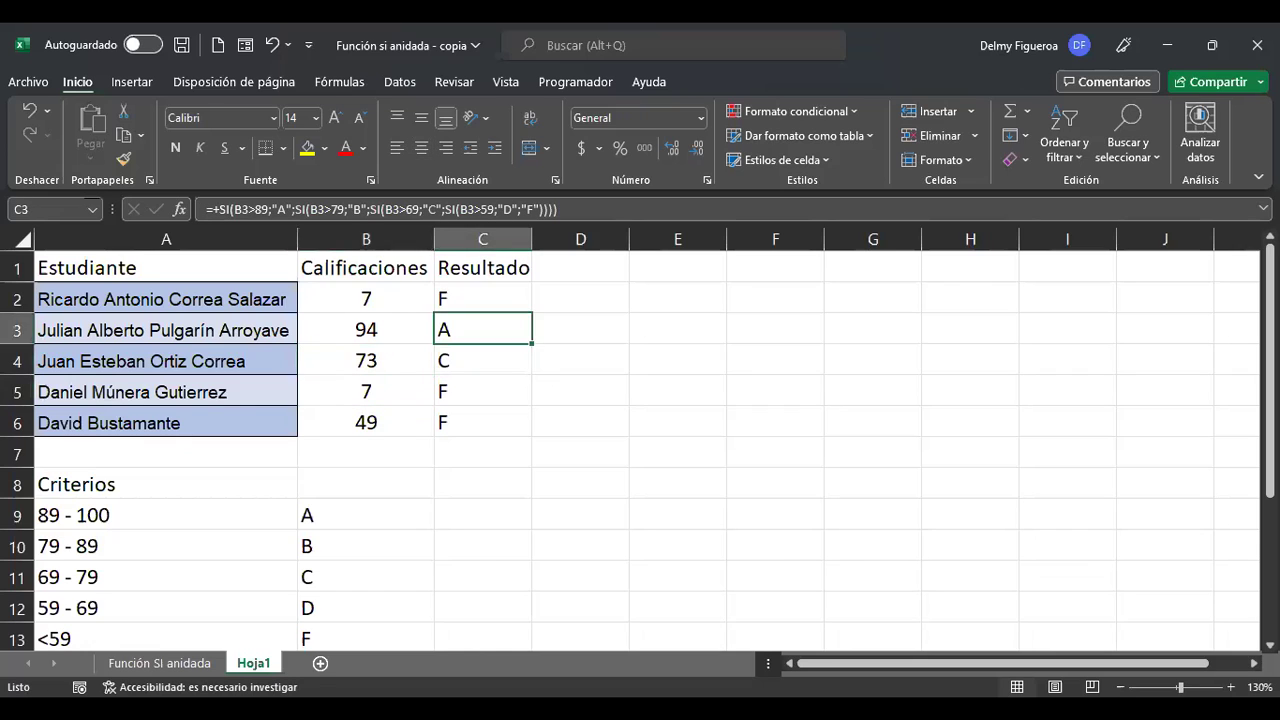
pyautogui.click(483, 299)
pyautogui.press('F2')
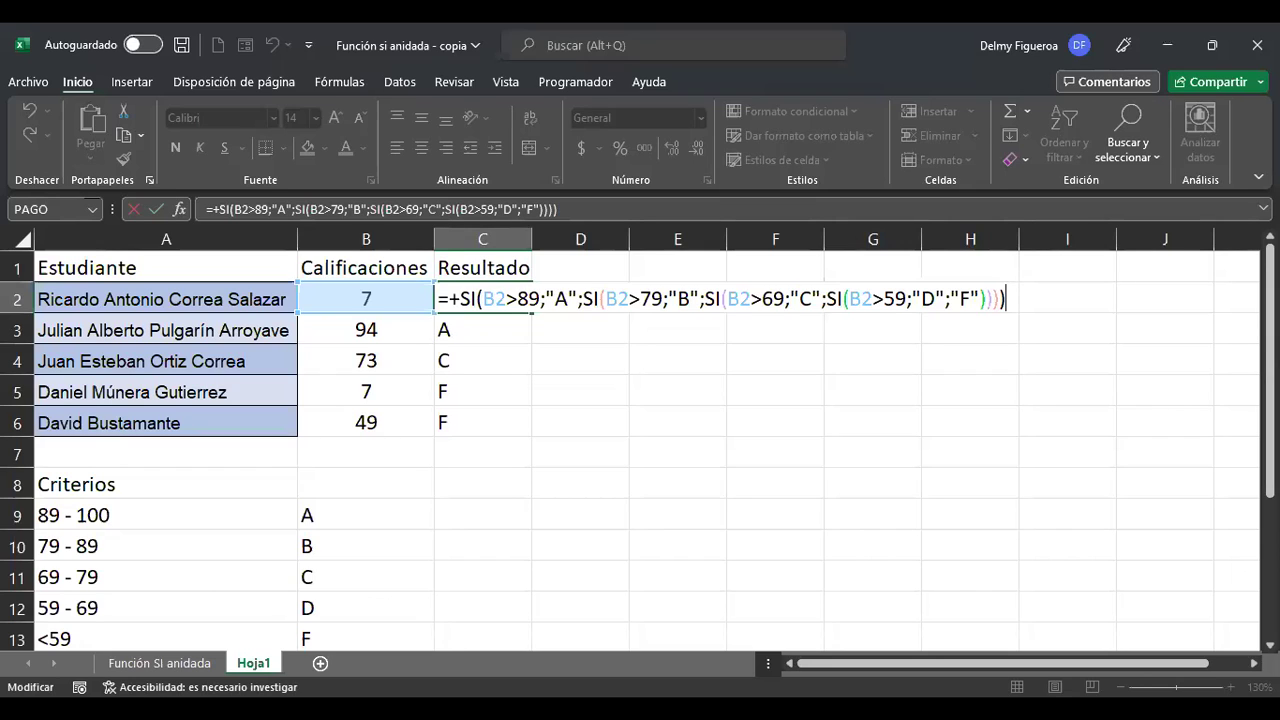
pyautogui.click(518, 298)
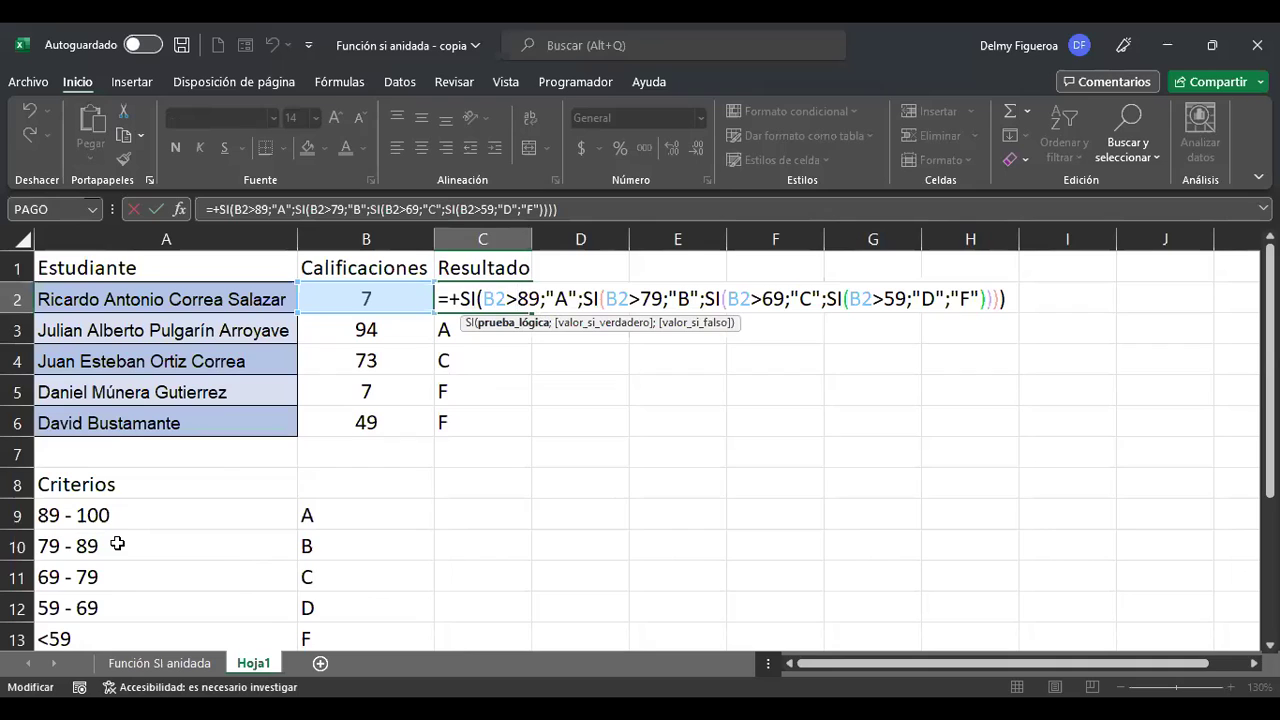
pyautogui.press('BackSpace')
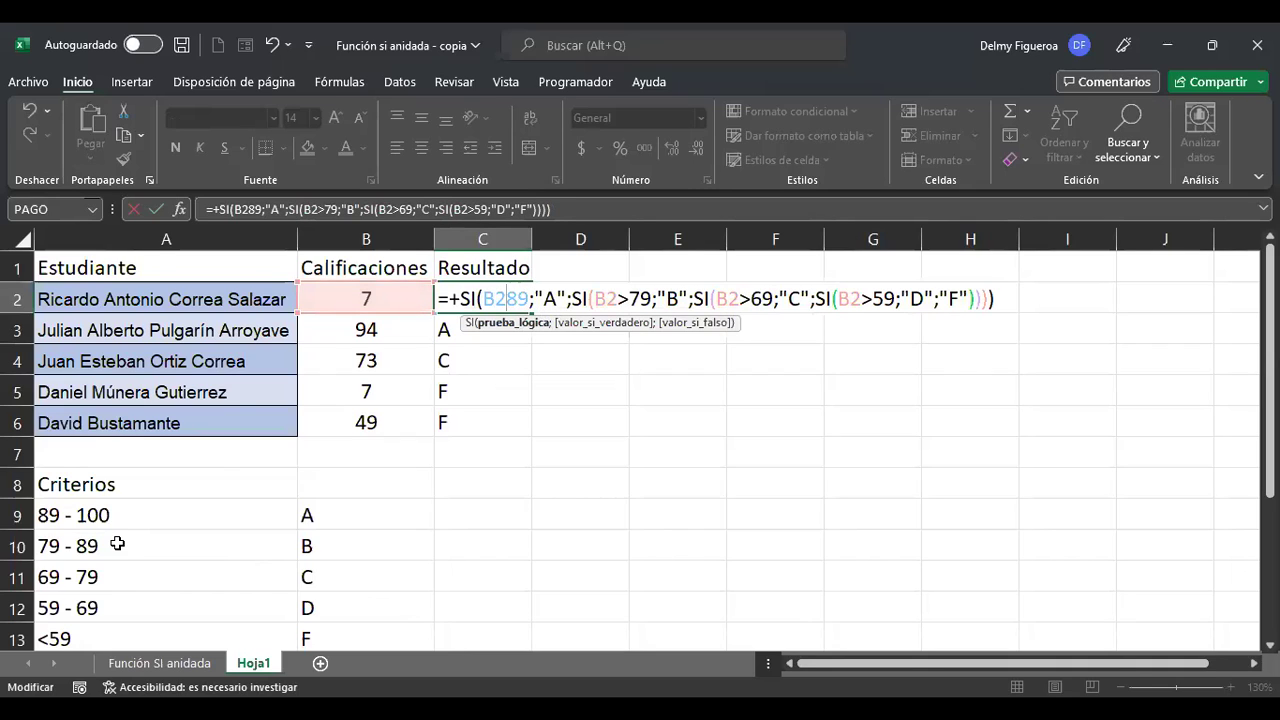
pyautogui.write('>')
pyautogui.press('BackSpace')
pyautogui.write('<')
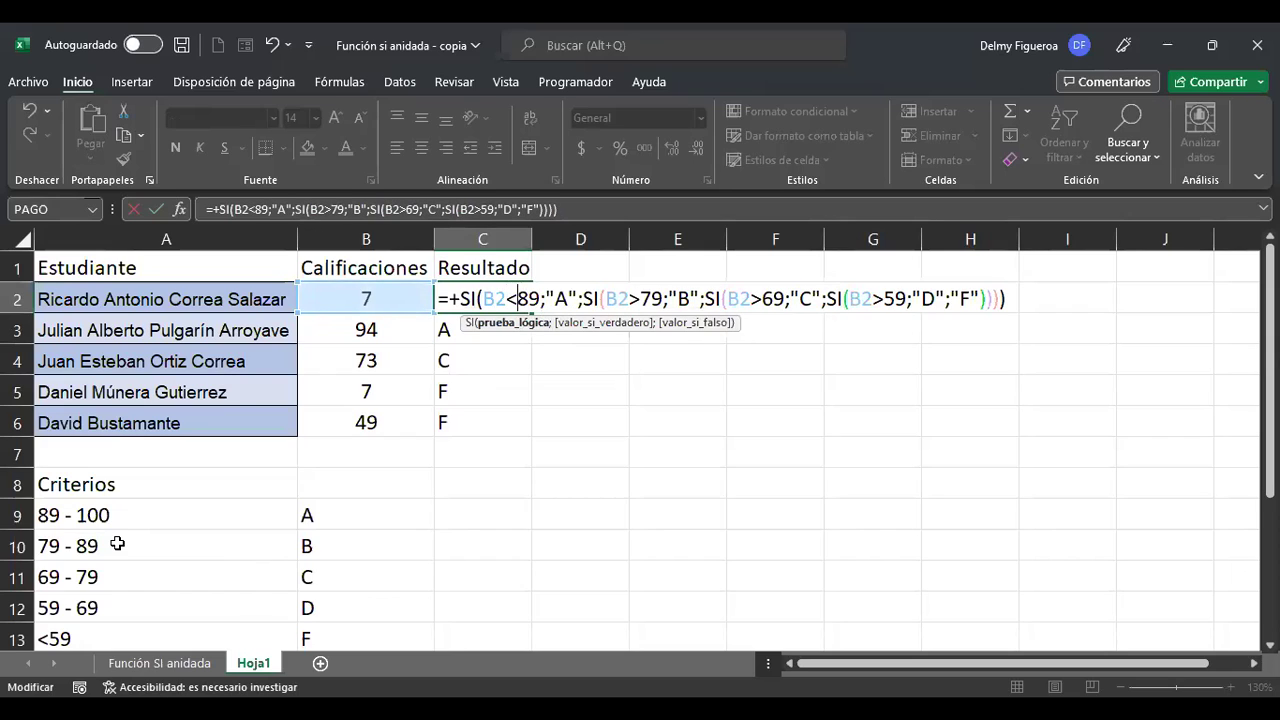
# Step: Change the value returned by the first SI in the C2 formula to "B"
pyautogui.press('Right')
pyautogui.press('Right')
pyautogui.press('Right')
pyautogui.press('Right')
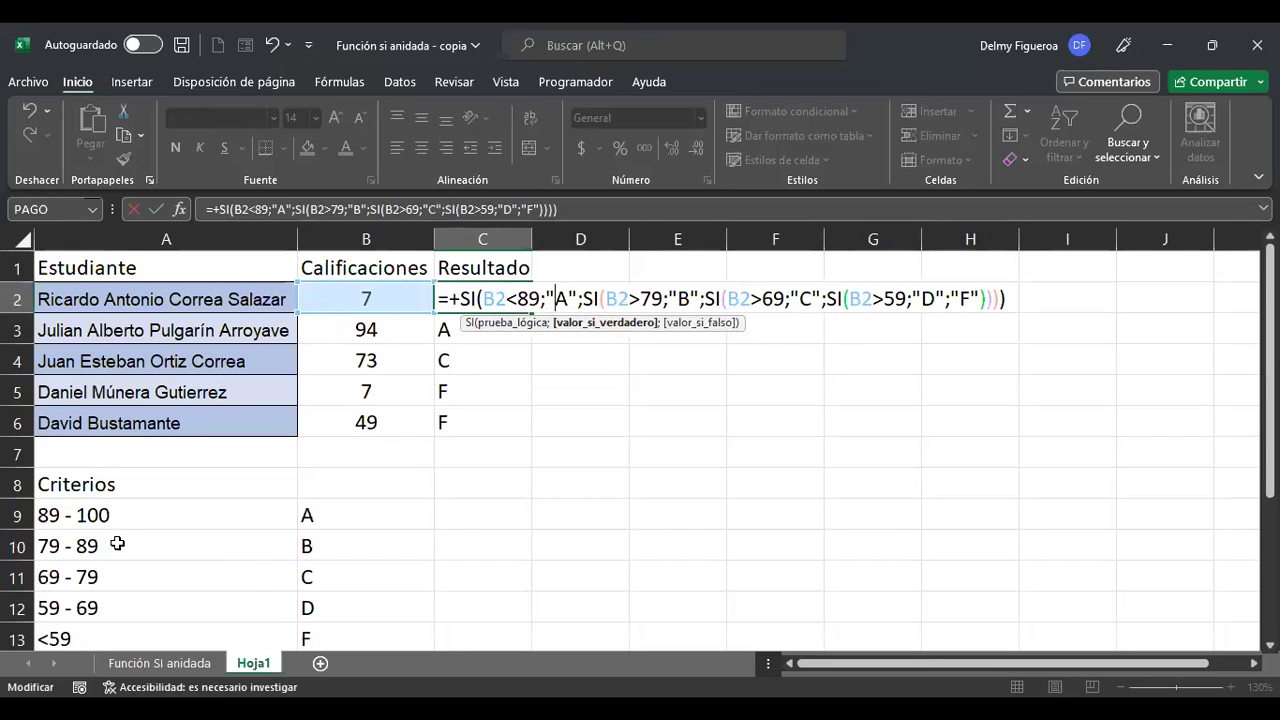
pyautogui.press('Delete')
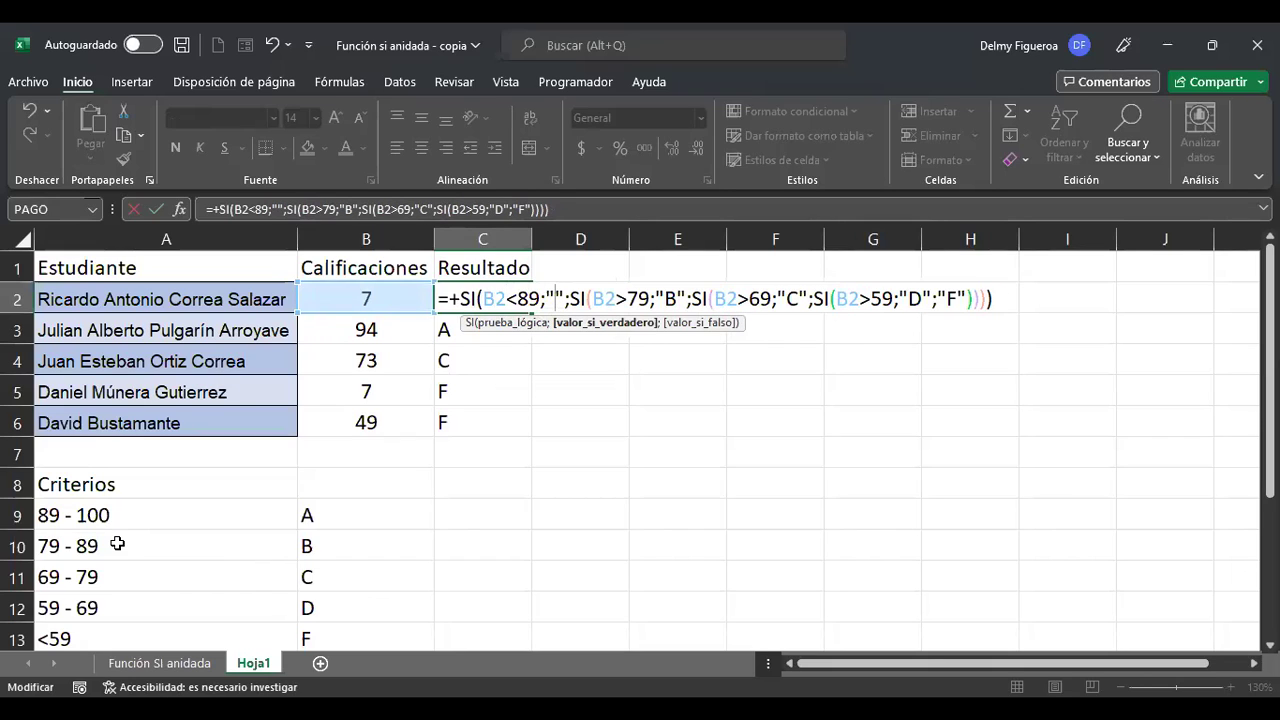
pyautogui.write('B')
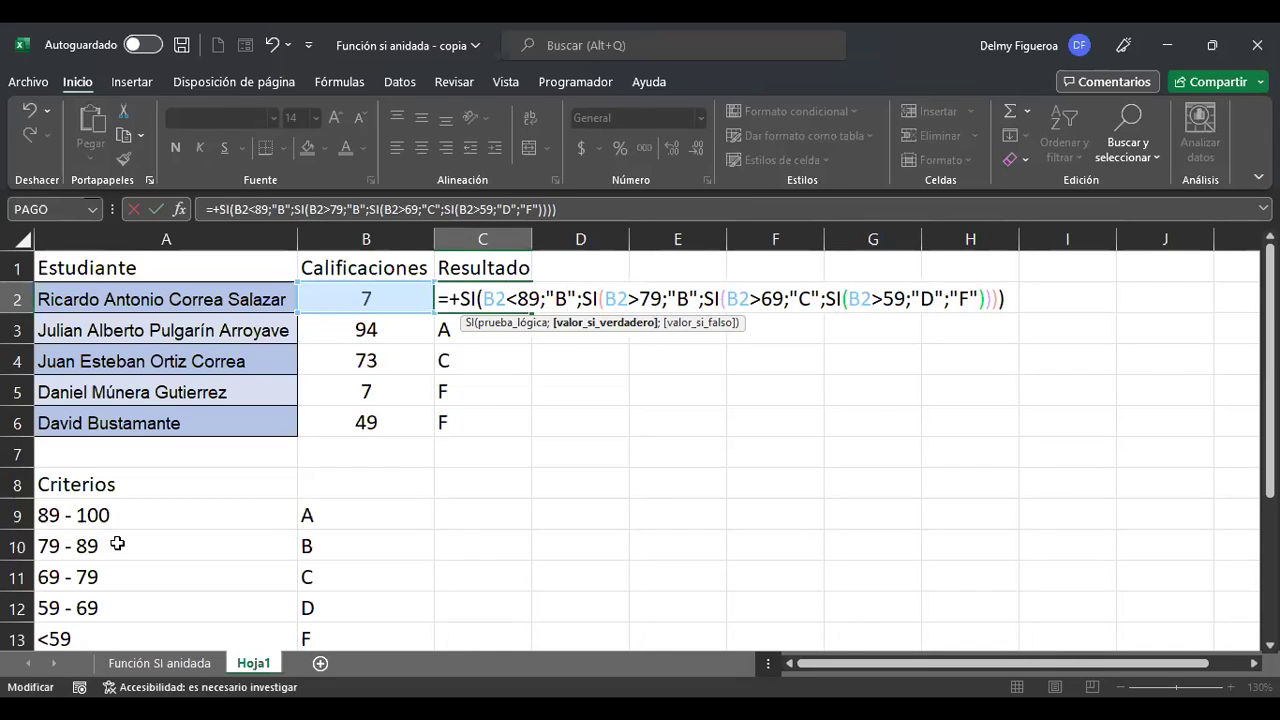
# Step: Change the second SI in the C2 formula to test B2<79 and return "C"
pyautogui.press('Right')
pyautogui.press('Right')
pyautogui.press('Right')
pyautogui.press('Right')
pyautogui.press('Right')
pyautogui.press('Right')
pyautogui.press('Right')
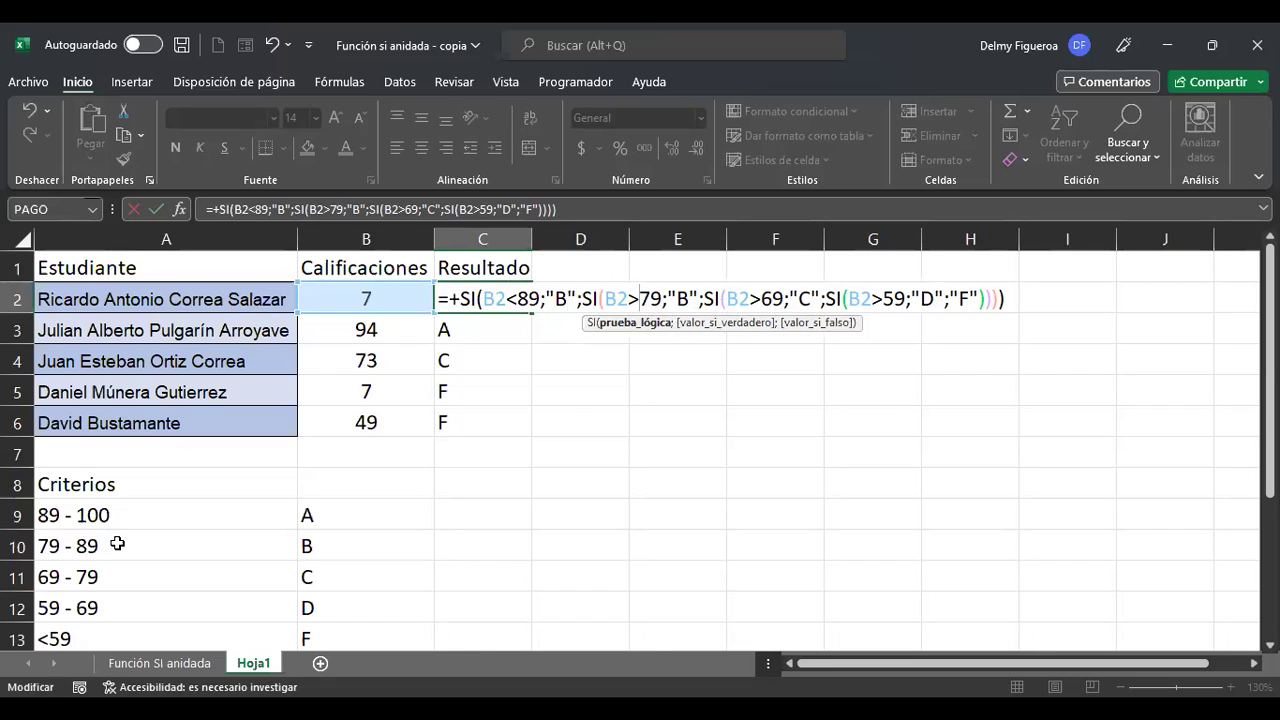
pyautogui.press('BackSpace')
pyautogui.write('<')
pyautogui.press('Right')
pyautogui.press('Right')
pyautogui.press('Right')
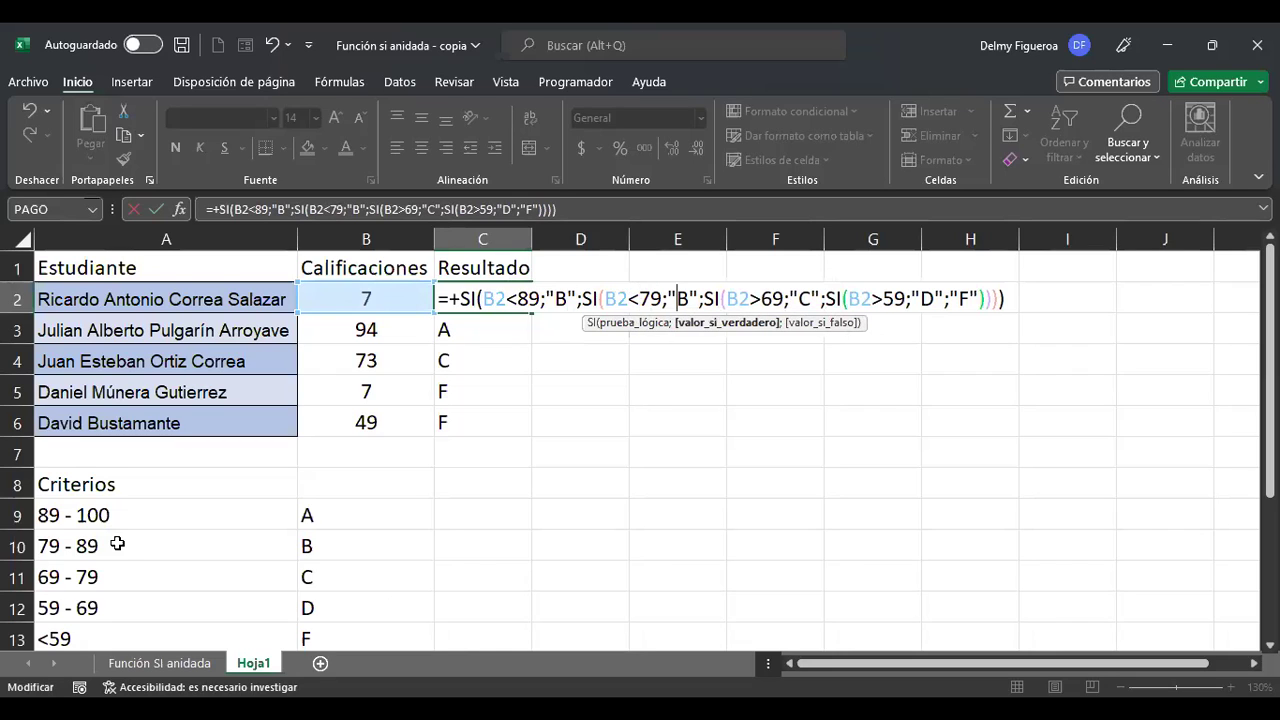
pyautogui.press('Delete')
pyautogui.write('C')
# Step: Change the third SI in the C2 formula to test B2<69 and return "D"
pyautogui.press('Right')
pyautogui.press('Right')
pyautogui.press('Right')
pyautogui.press('Right')
pyautogui.press('Right')
pyautogui.press('Right')
pyautogui.press('Right')
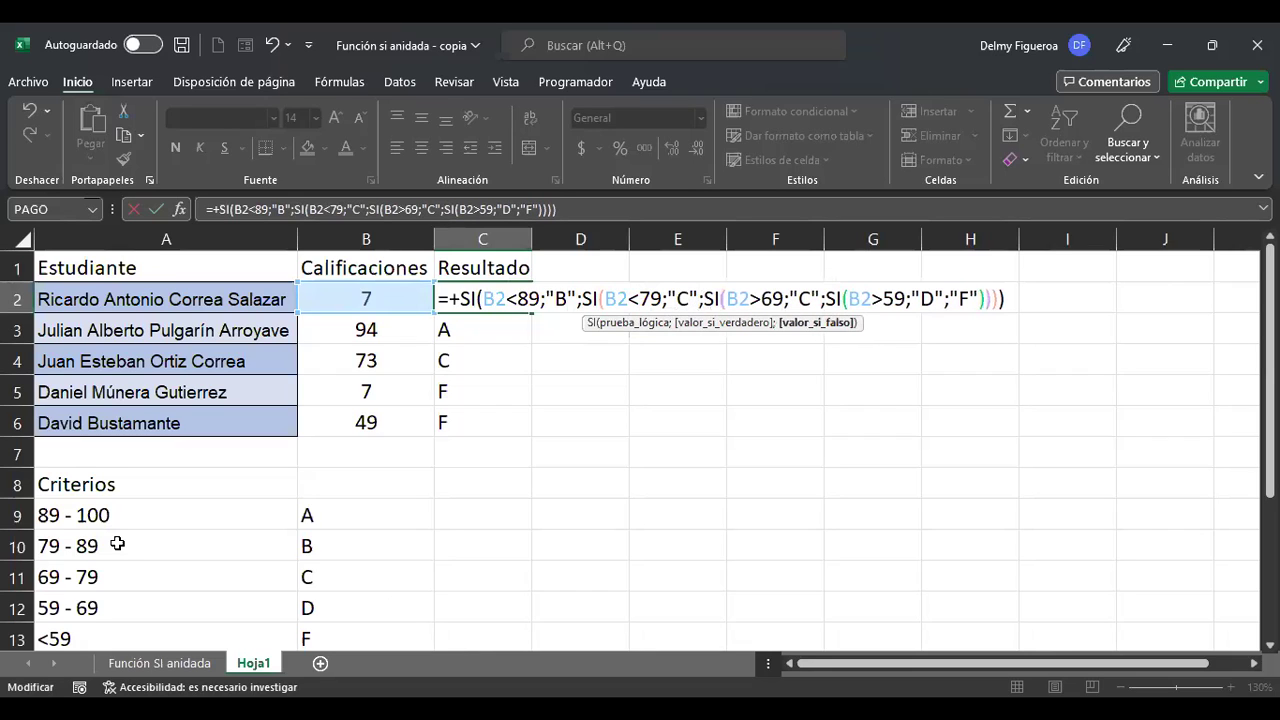
pyautogui.press('BackSpace')
pyautogui.write('<')
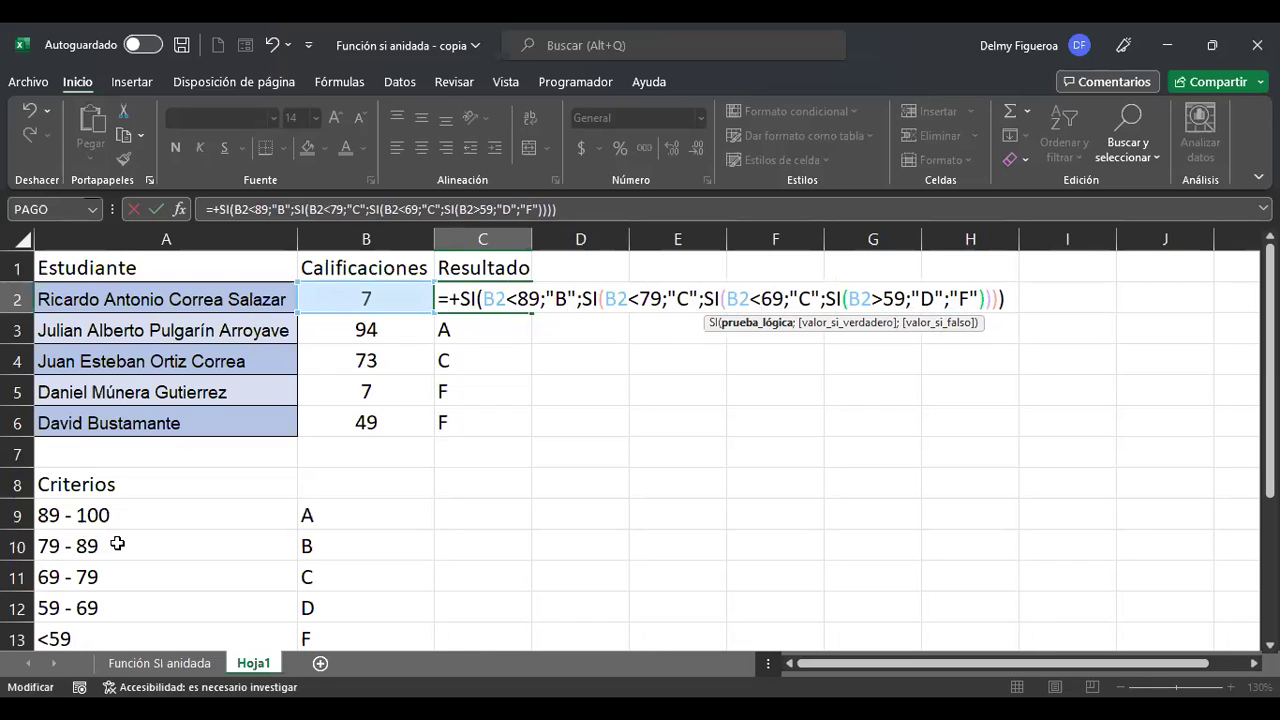
pyautogui.press('Right')
pyautogui.press('Right')
pyautogui.press('Right')
pyautogui.press('BackSpace')
pyautogui.write('D')
# Step: Change the fourth SI in the C2 formula to test B2<59 and return "F"
pyautogui.press('Right')
pyautogui.press('Right')
pyautogui.press('Right')
pyautogui.press('Right')
pyautogui.press('Right')
pyautogui.press('Right')
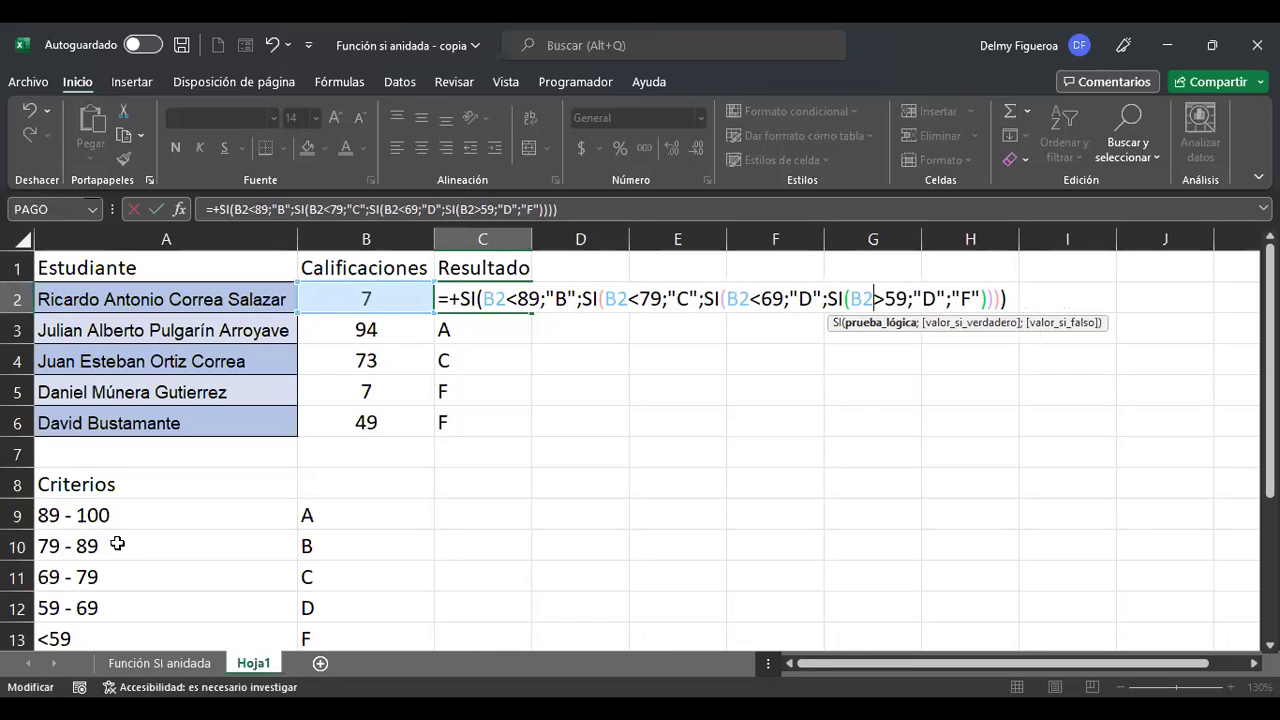
pyautogui.press('Delete')
pyautogui.write('<')
pyautogui.press('Right')
pyautogui.press('Right')
pyautogui.press('Right')
pyautogui.press('Right')
pyautogui.press('Delete')
pyautogui.write('f')
pyautogui.press('BackSpace')
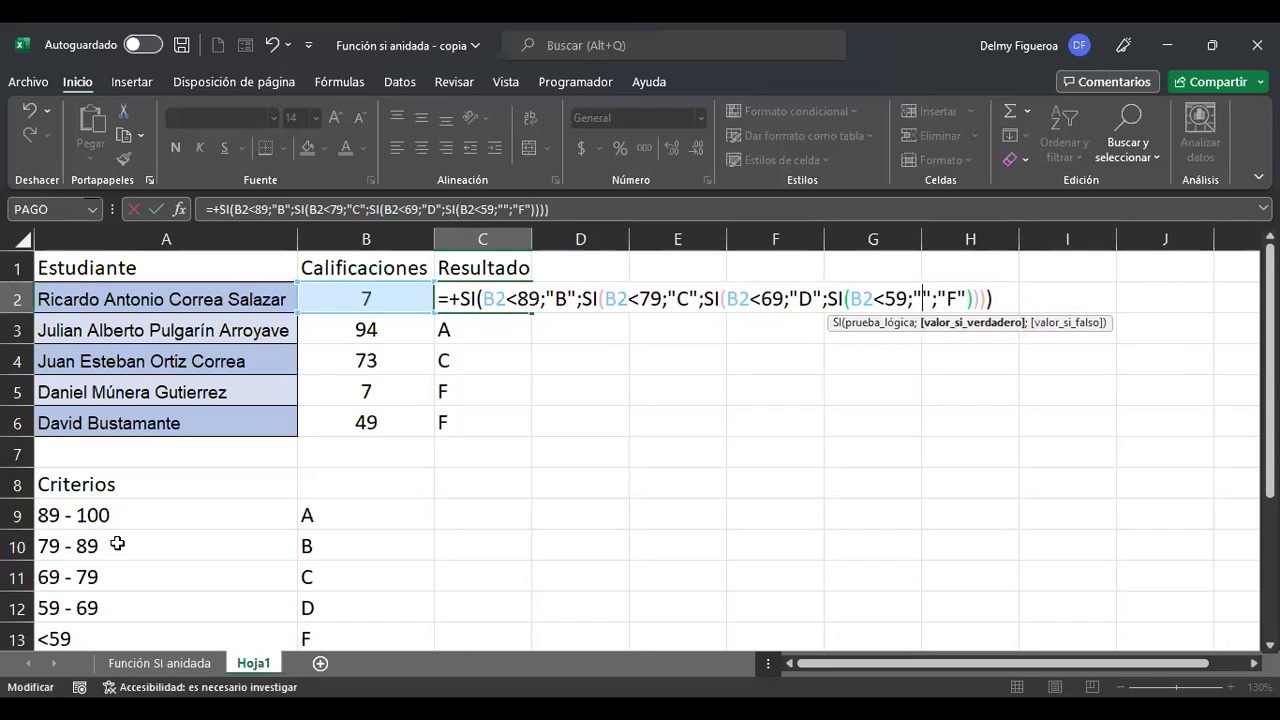
pyautogui.write('F')
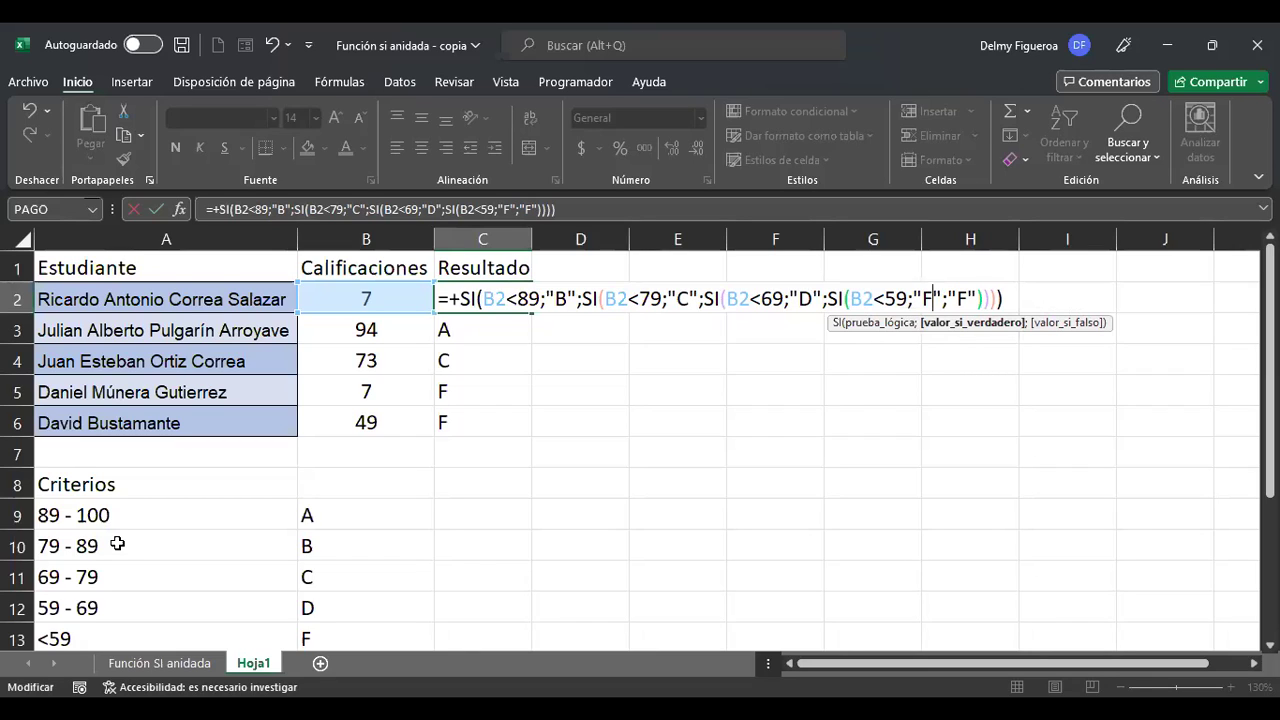
# Step: Replace the final false value of the nested SI formula in C2 with "A" and enter the formula
pyautogui.press('Right')
pyautogui.press('Right')
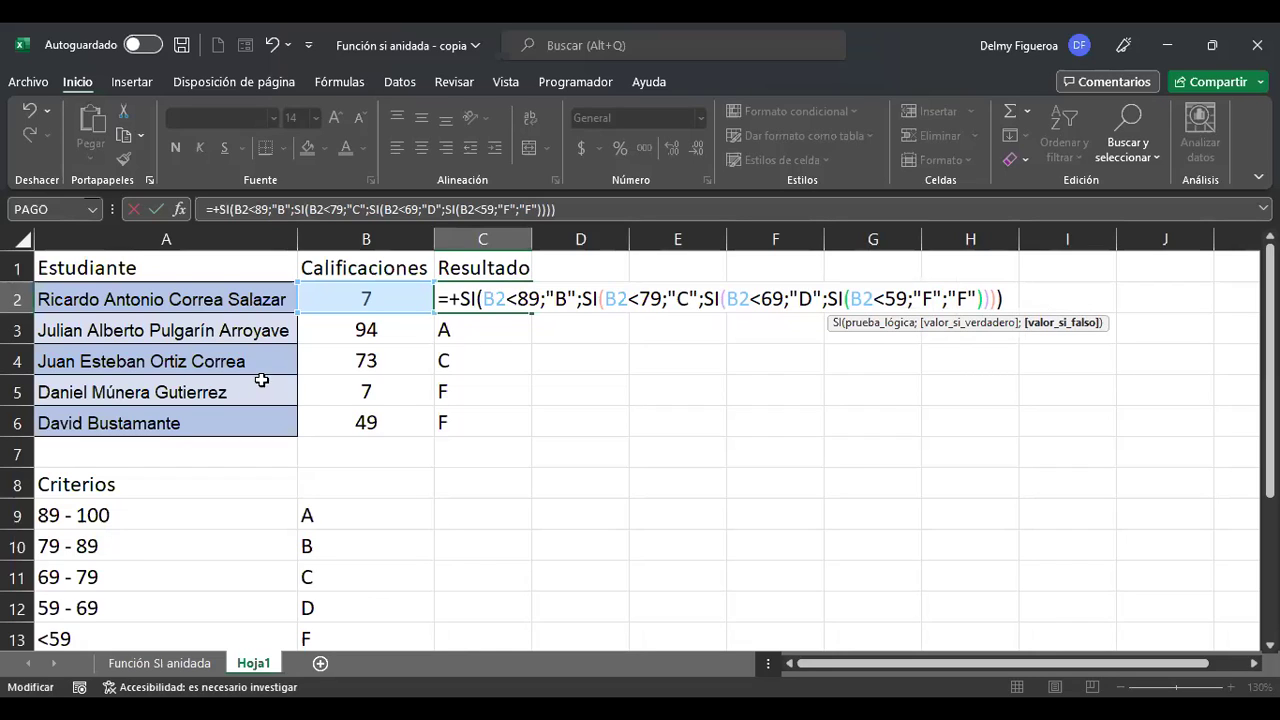
pyautogui.click(521, 298)
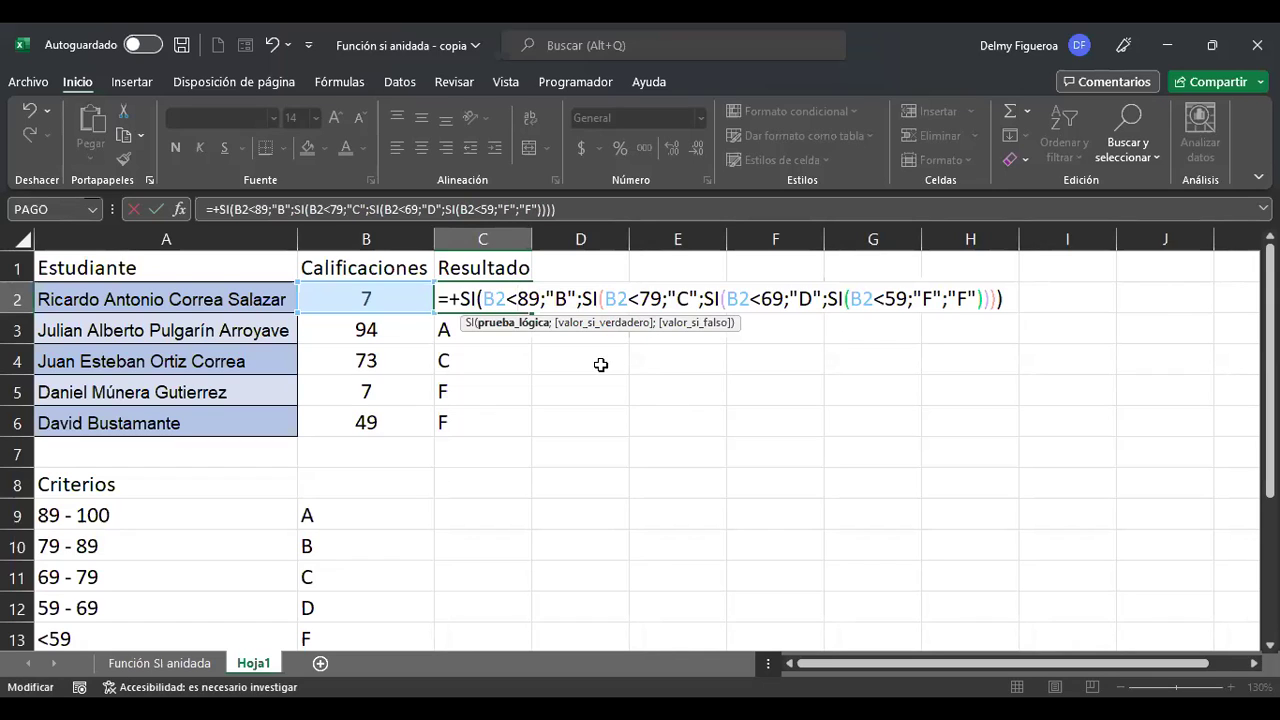
pyautogui.click(555, 298)
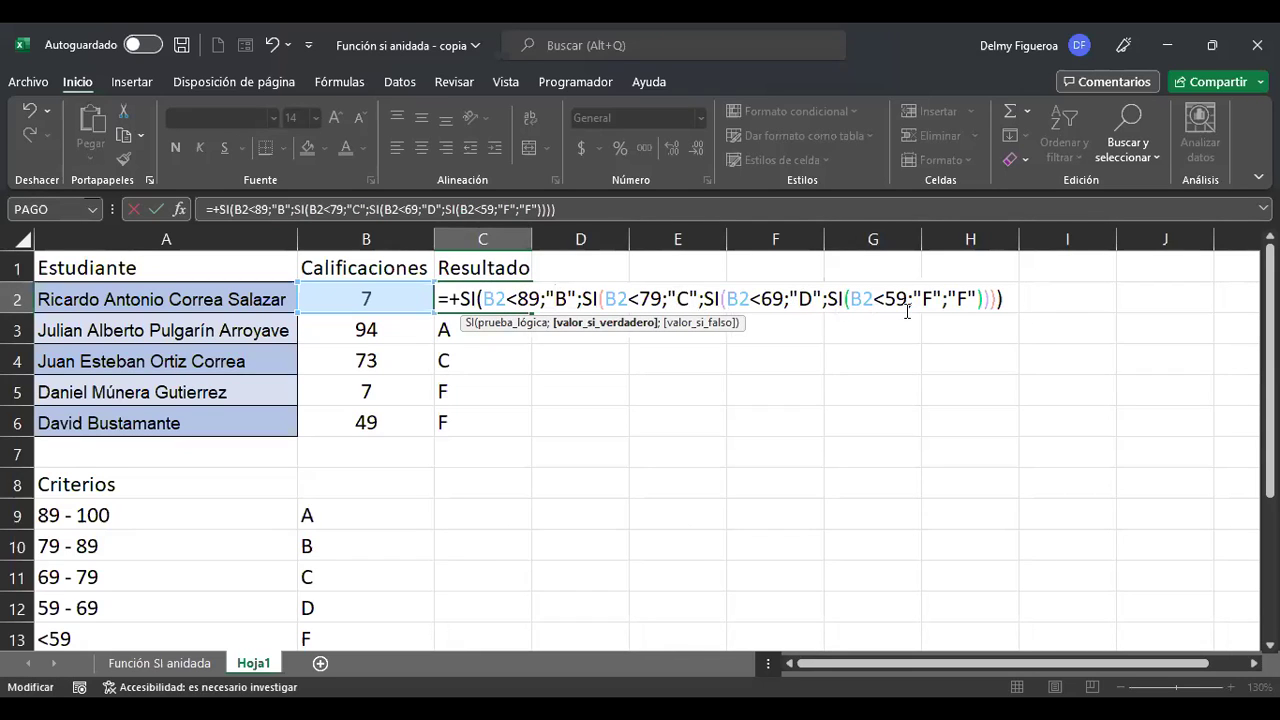
pyautogui.click(961, 298)
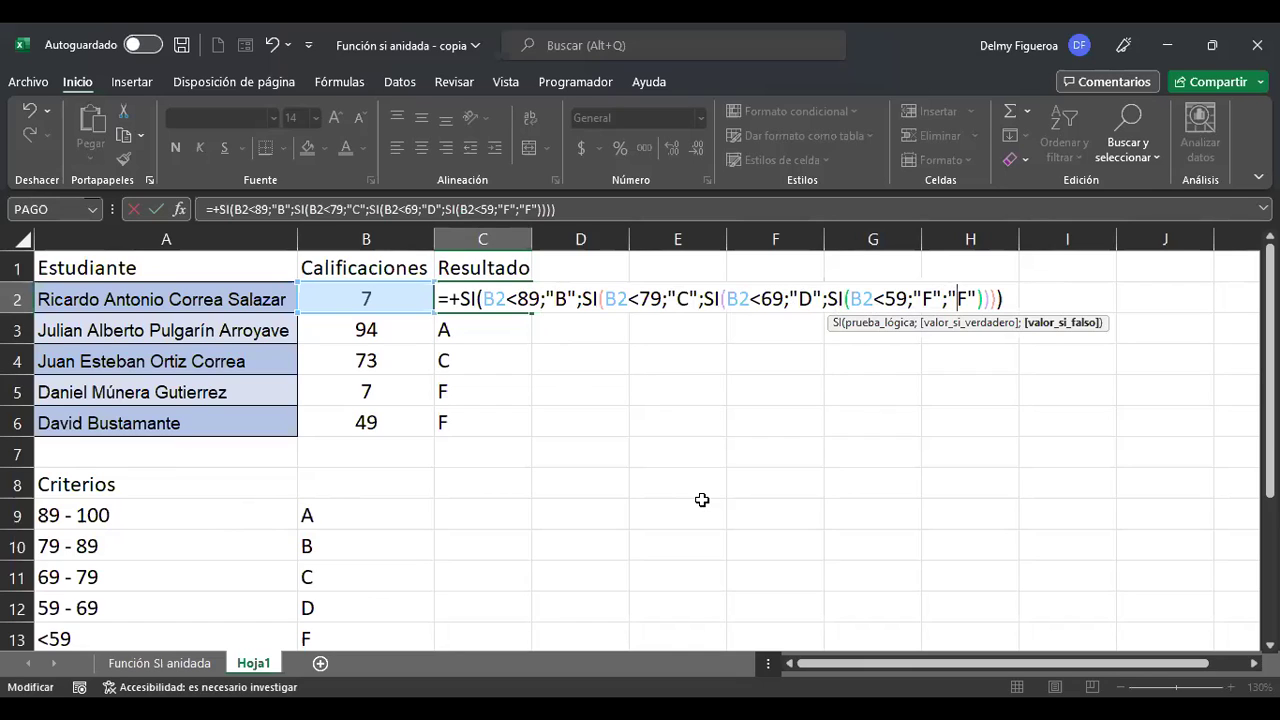
pyautogui.press('Delete')
pyautogui.write('A')
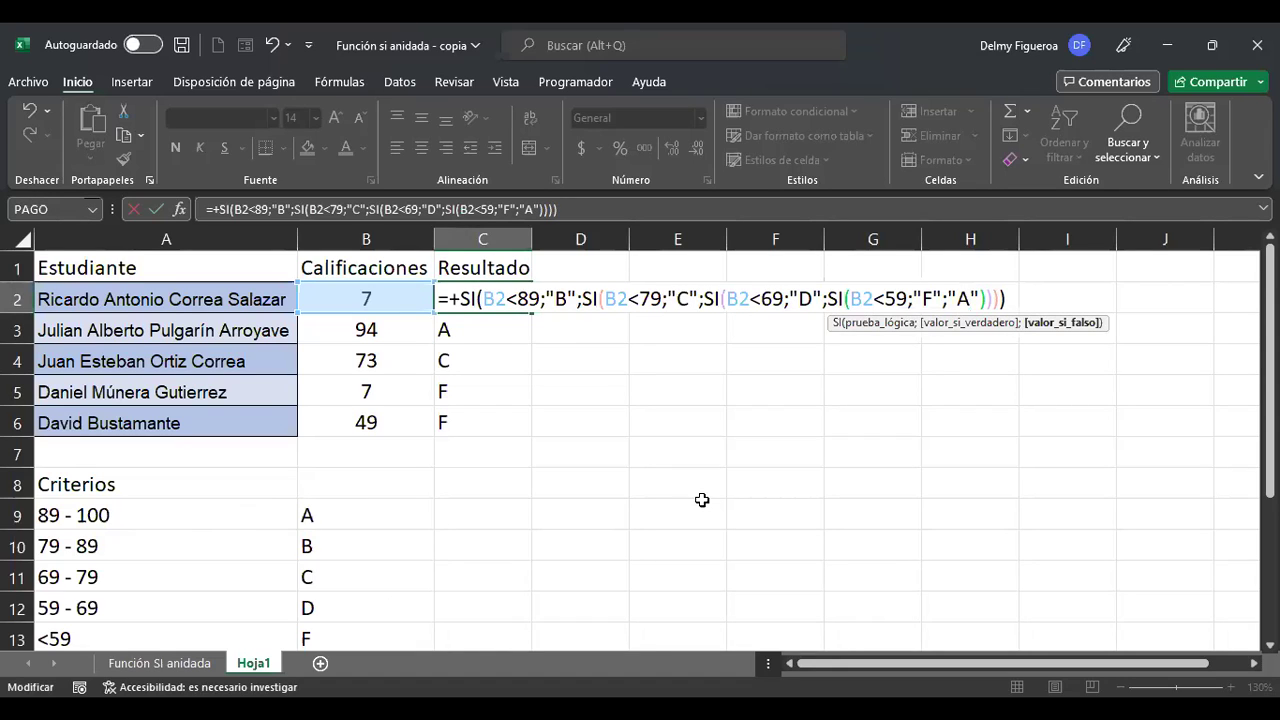
pyautogui.press('Return')
pyautogui.press('Up')
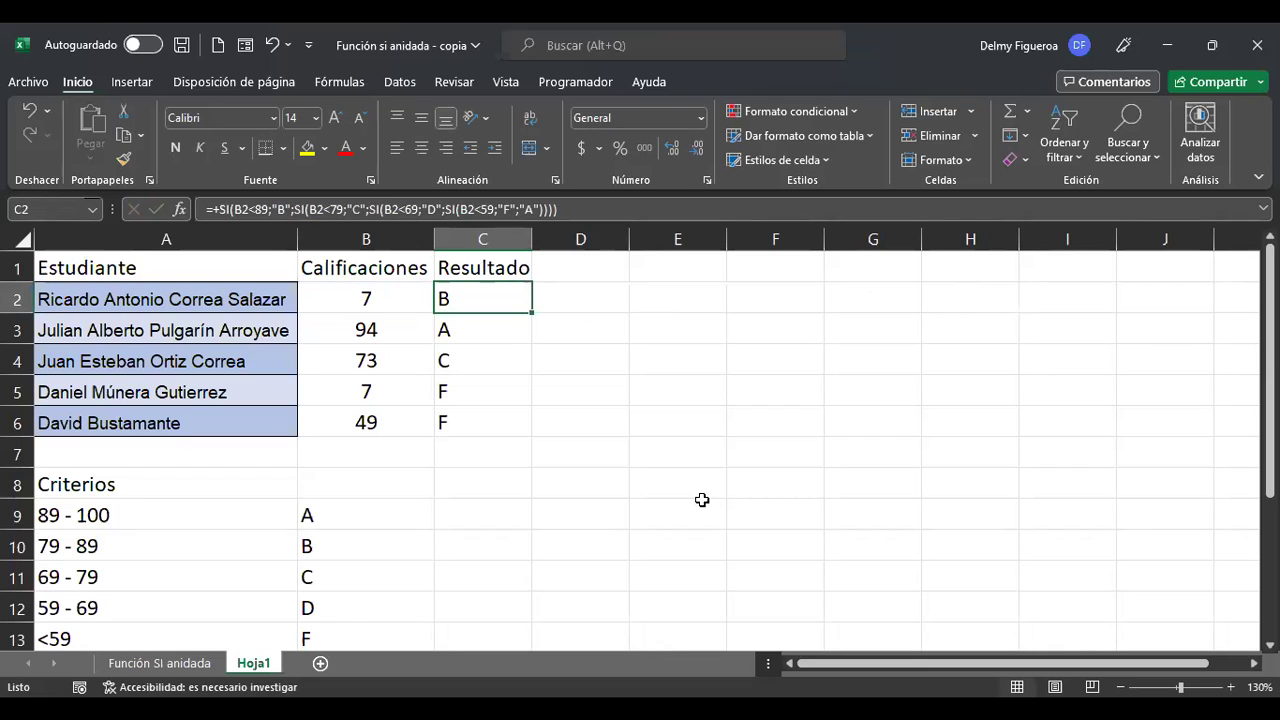
# Step: Review the first less-than condition and its returned letter in the C2 formula
pyautogui.press('F2')
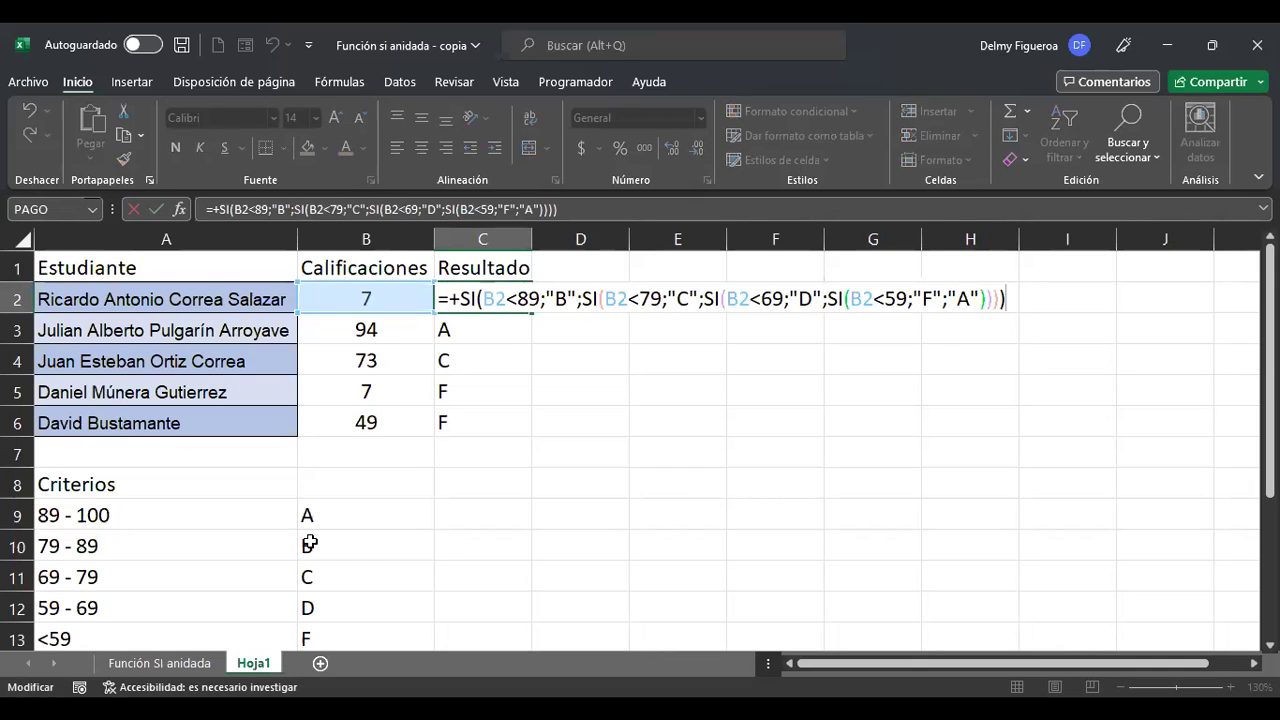
pyautogui.click(528, 298)
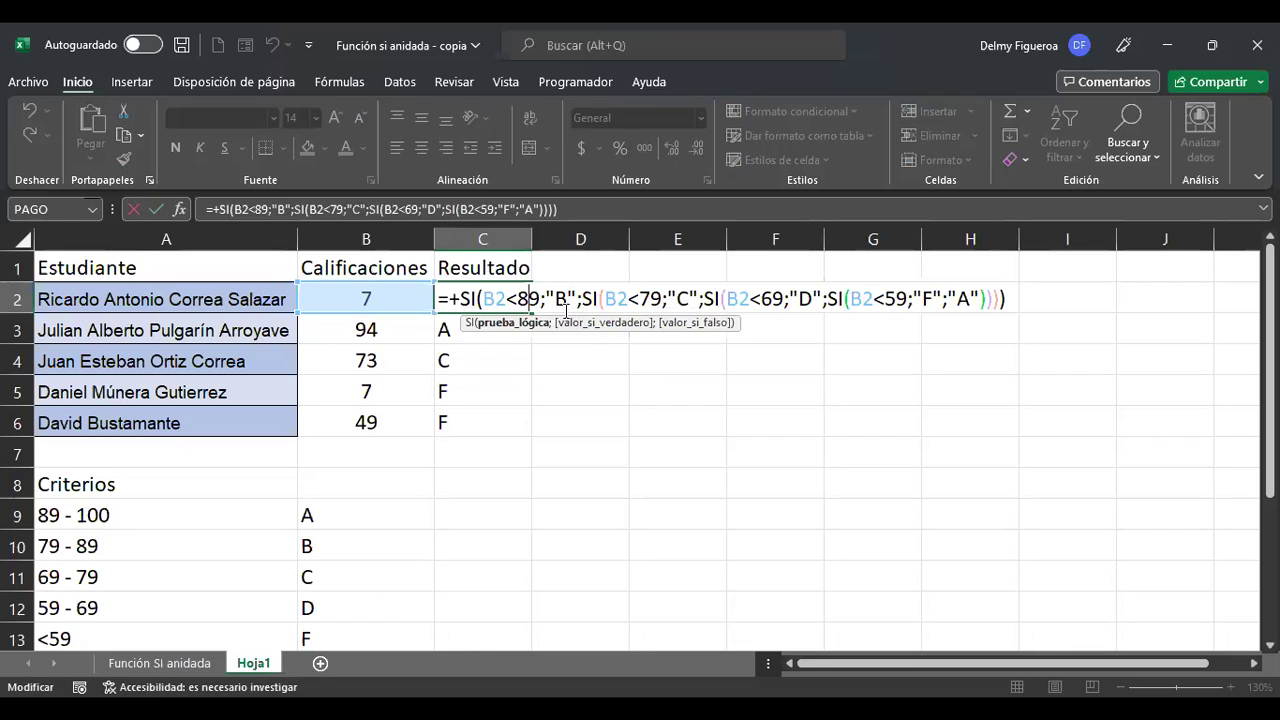
pyautogui.press('Return')
# Step: Test the C2 formula by entering 90 as the score in B2 and replacing it with 70
pyautogui.press('Up')
pyautogui.press('Left')
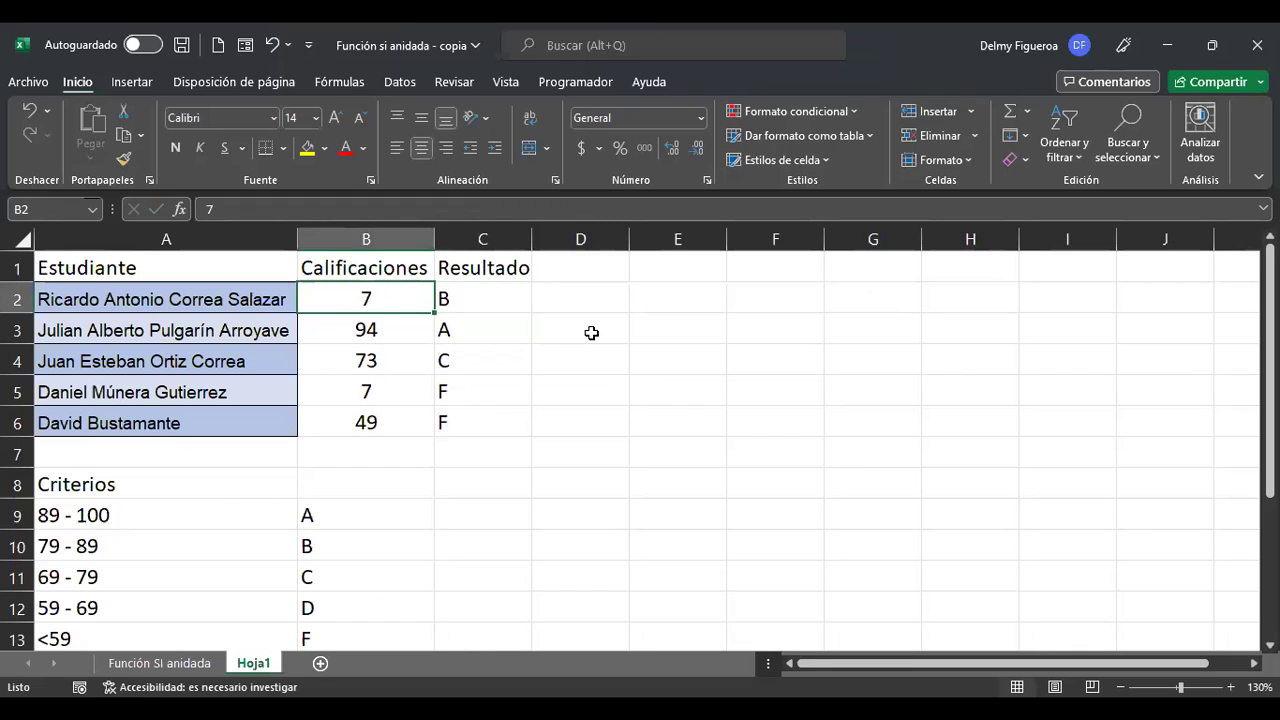
pyautogui.write('90')
pyautogui.press('Return')
pyautogui.press('Up')
pyautogui.write('70')
pyautogui.press('Return')
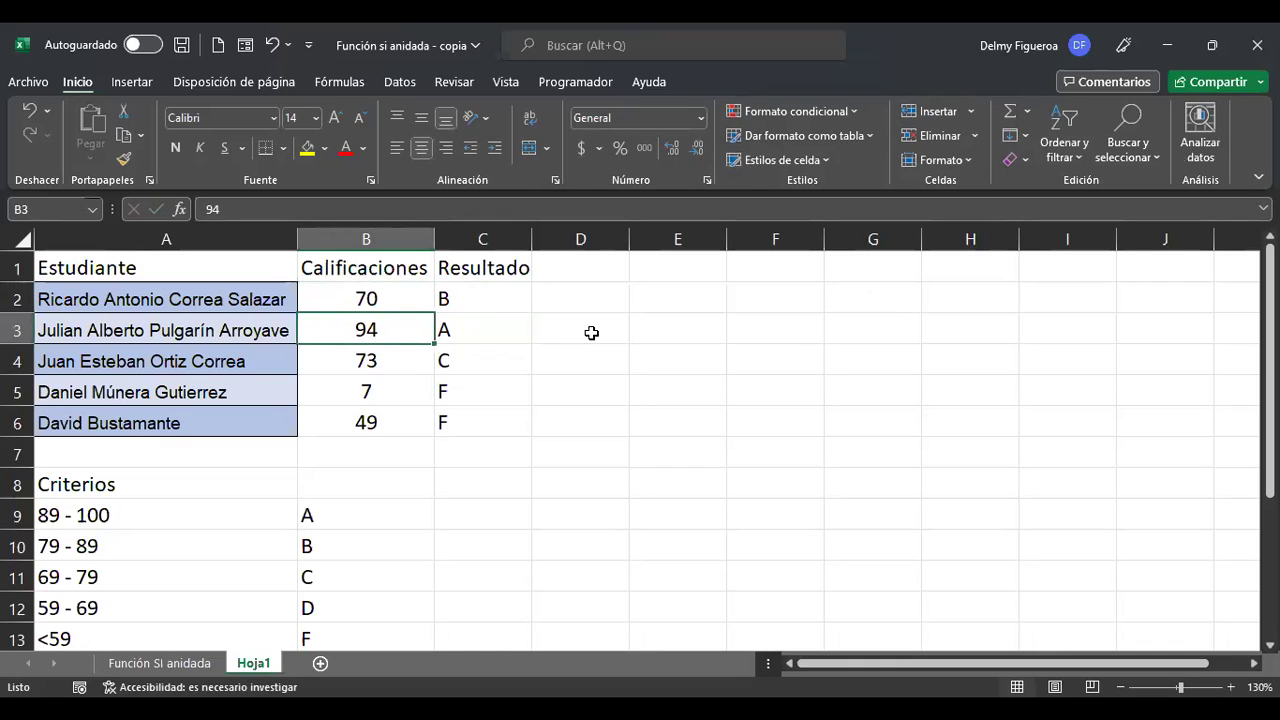
# Step: Examine the order of the less-than conditions in the C2 formula against the score in B2
pyautogui.press('Up')
pyautogui.press('Right')
pyautogui.press('F2')
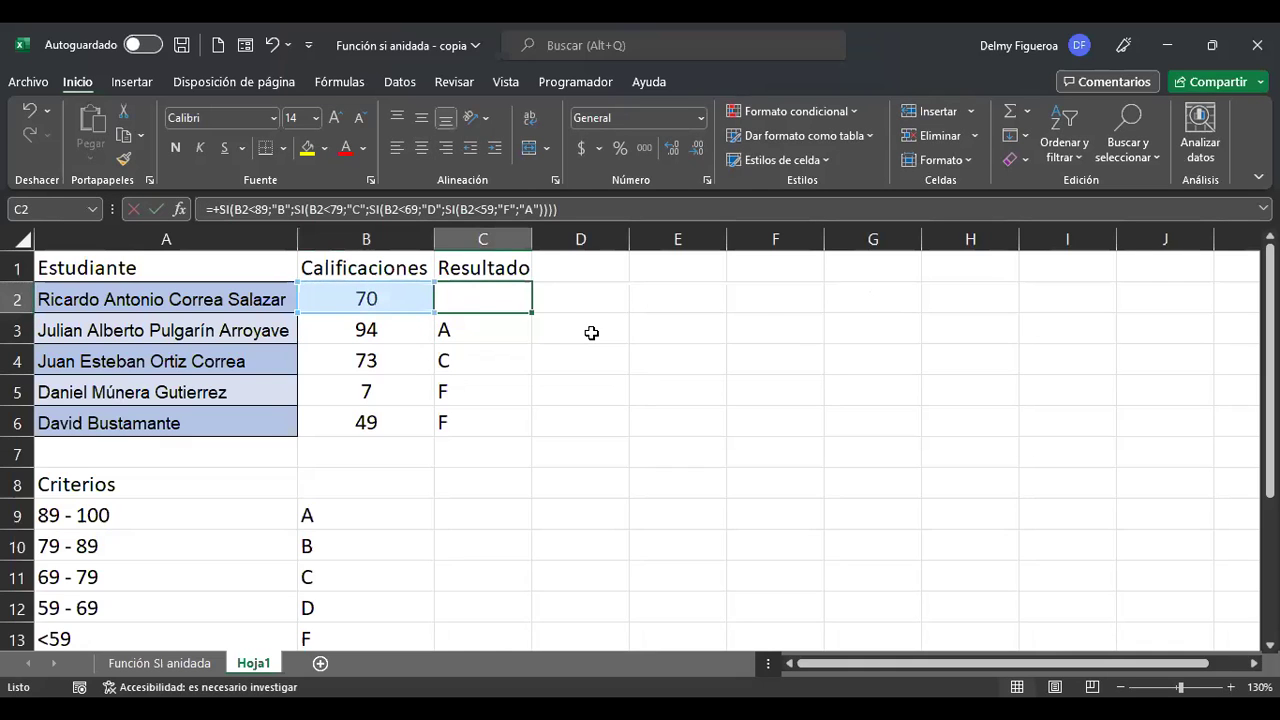
pyautogui.click(533, 298)
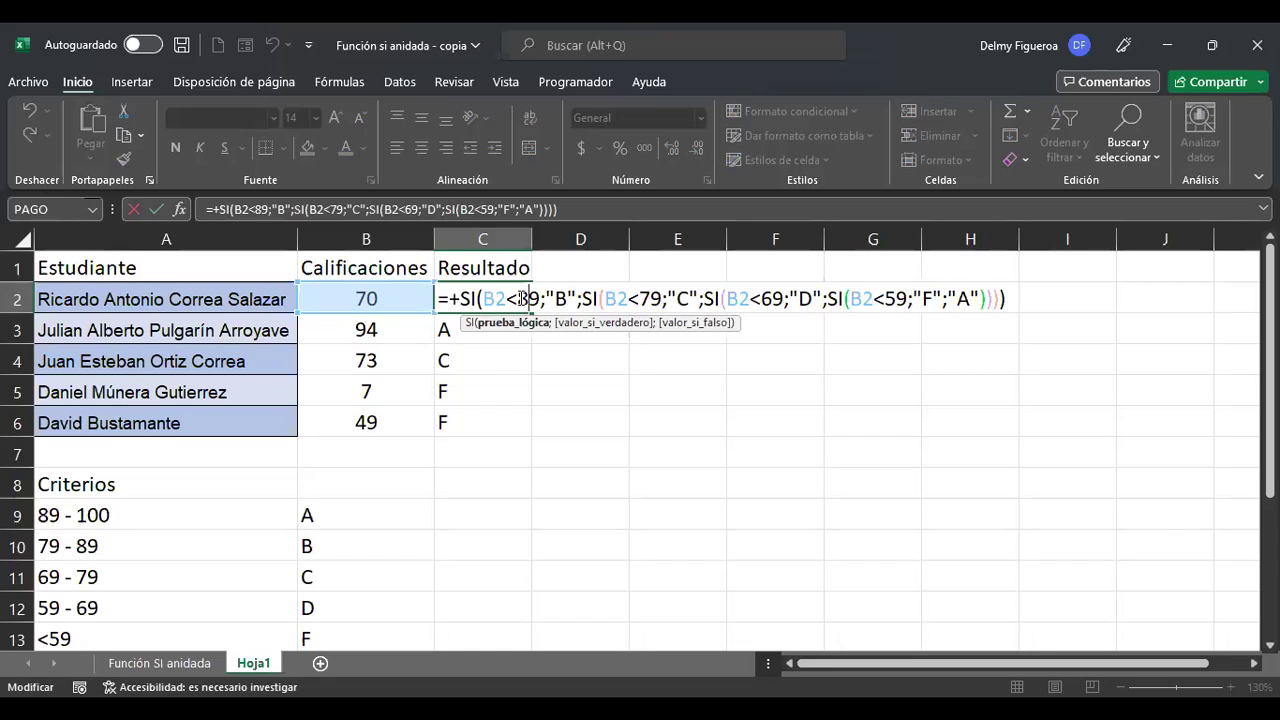
pyautogui.click(653, 300)
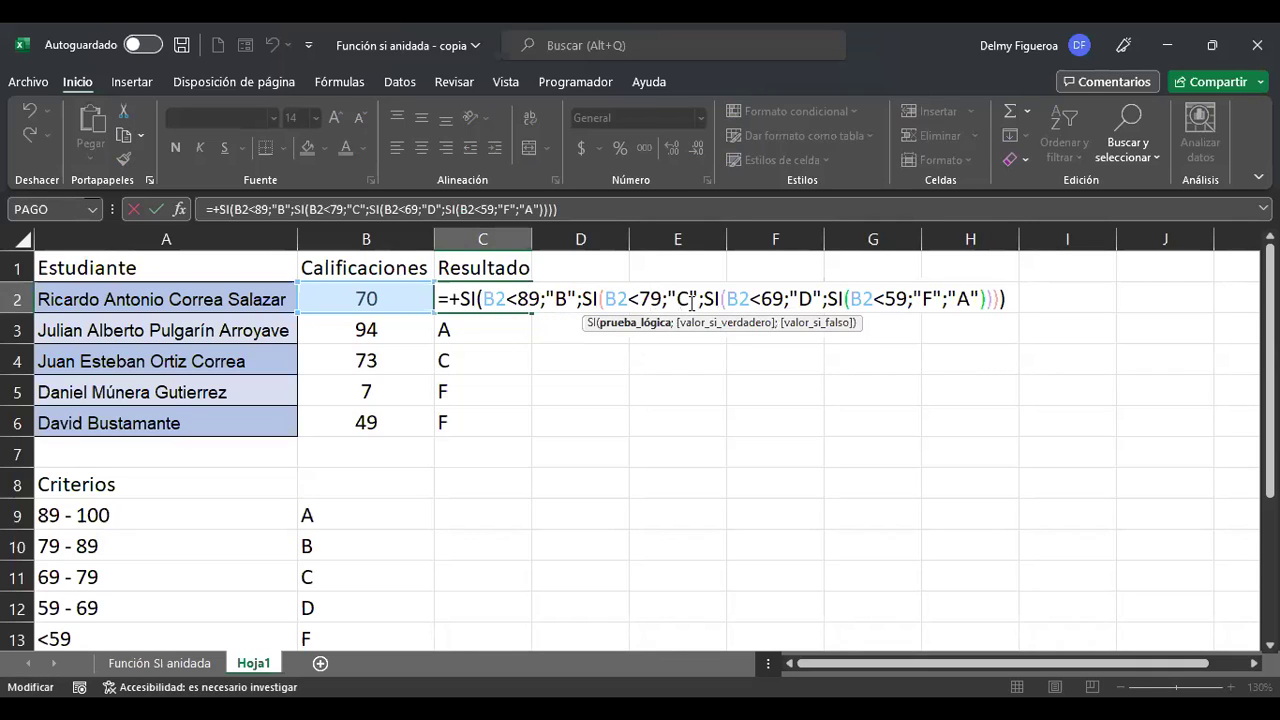
pyautogui.click(772, 300)
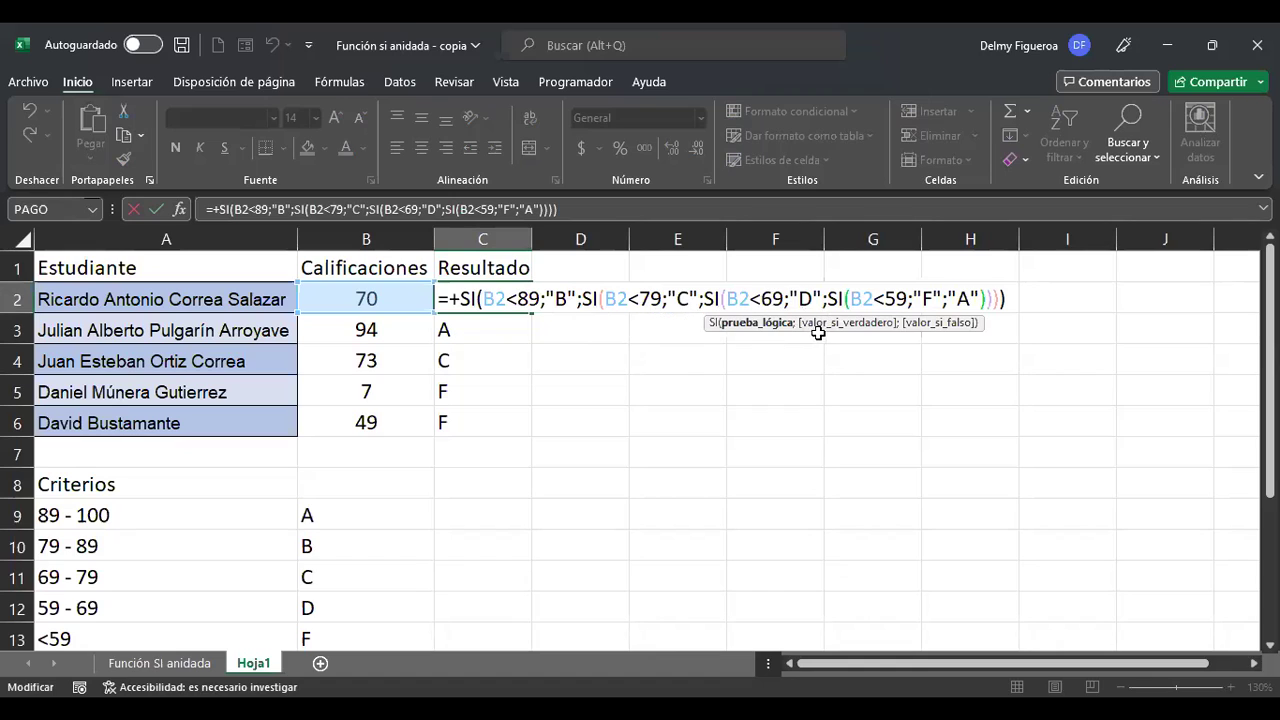
pyautogui.click(523, 298)
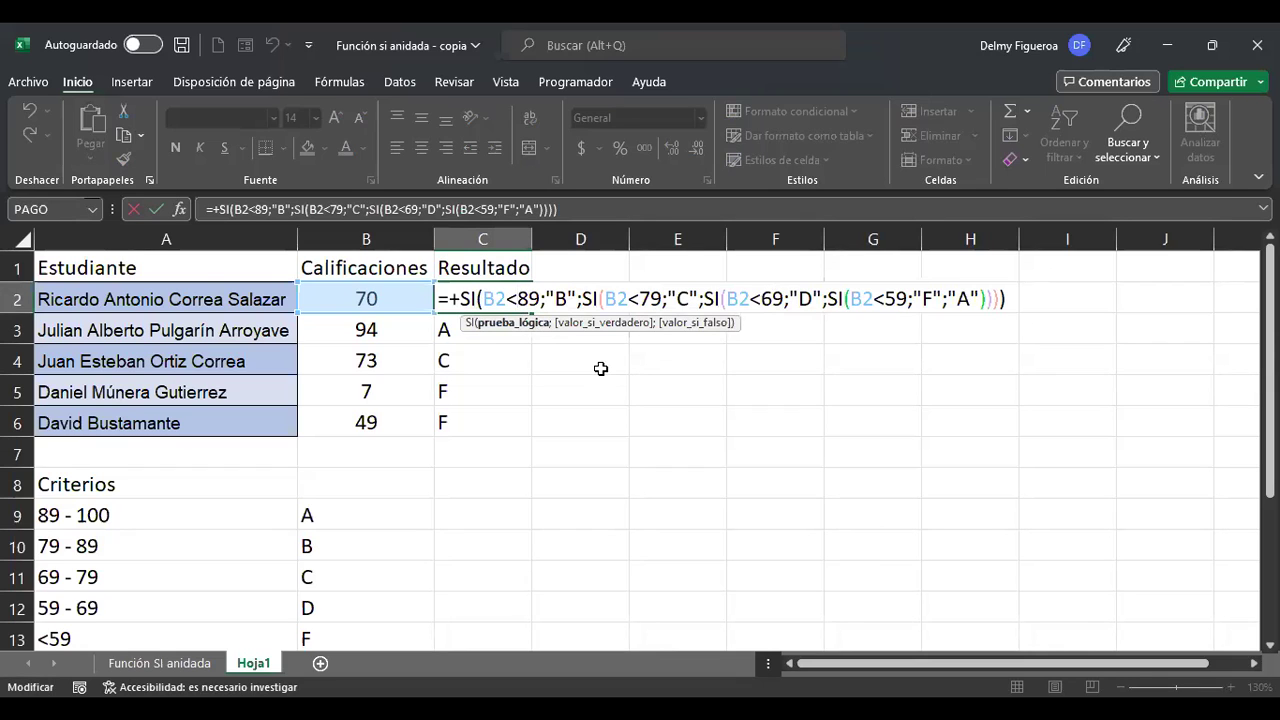
pyautogui.press('Return')
# Step: Examine the greater-than conditions of the nested SI formula in C3 for comparison
pyautogui.press('F2')
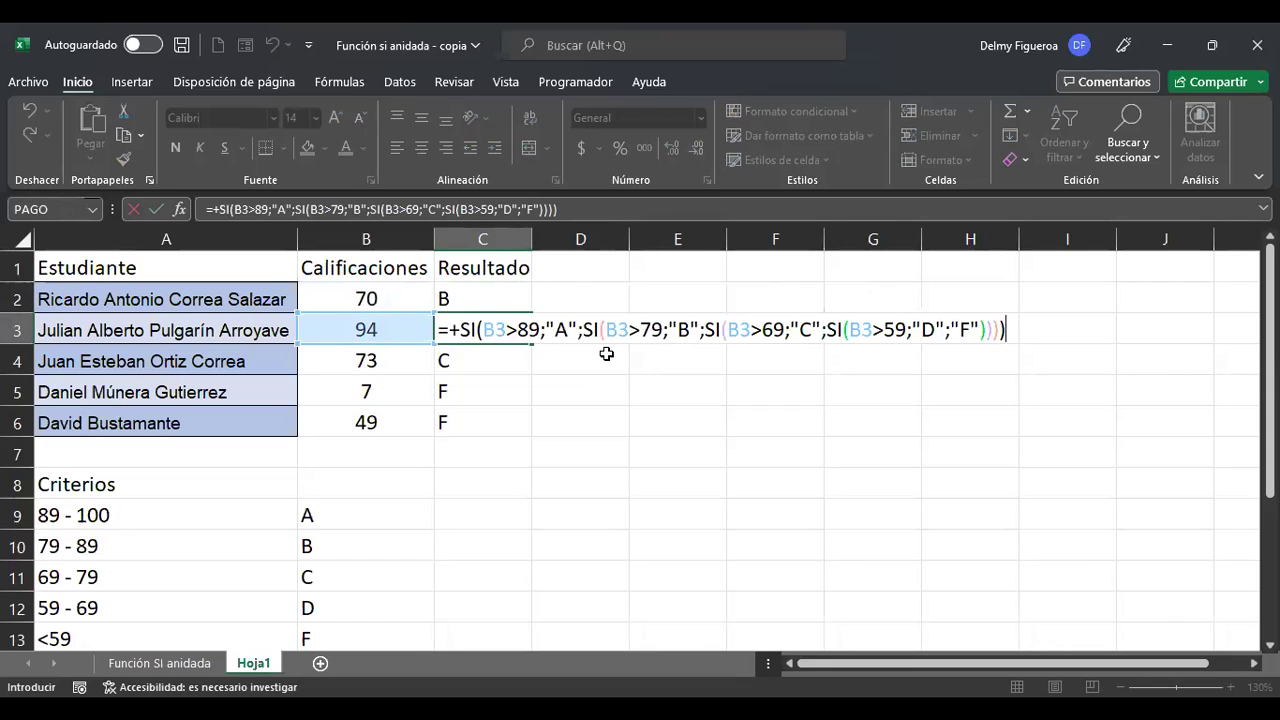
pyautogui.click(520, 330)
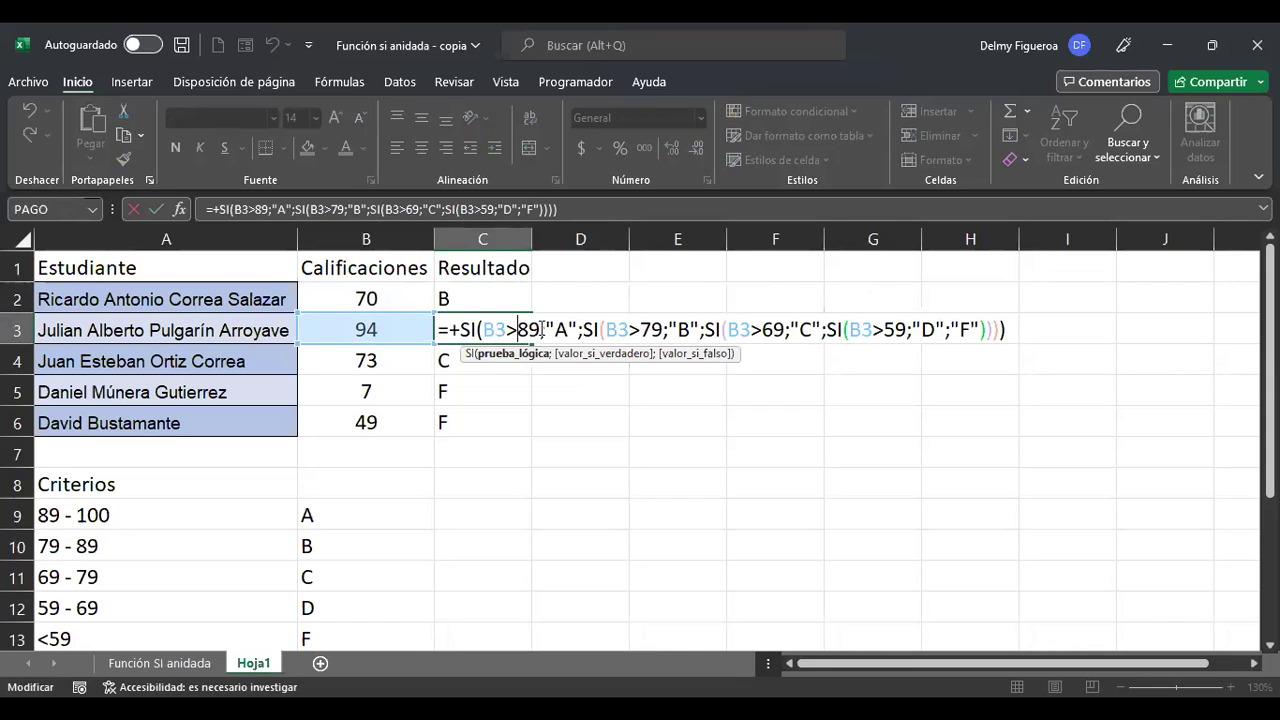
pyautogui.doubleClick(652, 330)
pyautogui.click(651, 330)
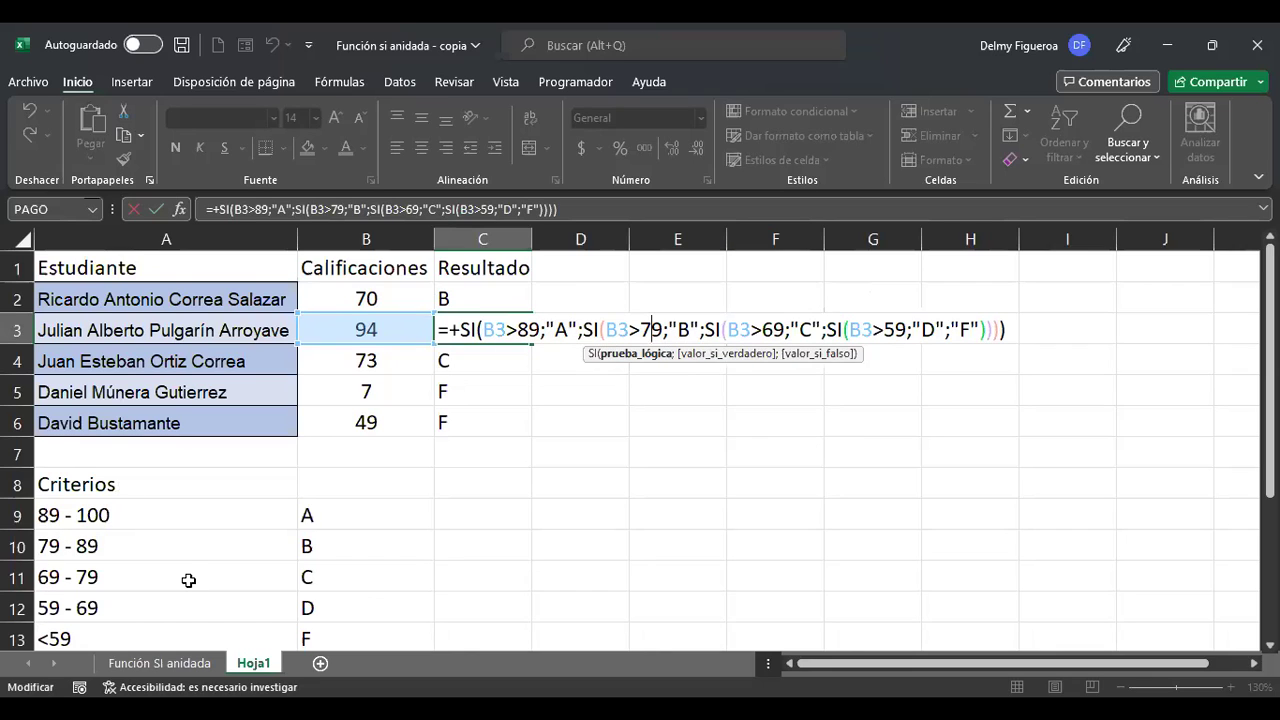
pyautogui.hotkey('shift', 'Return')
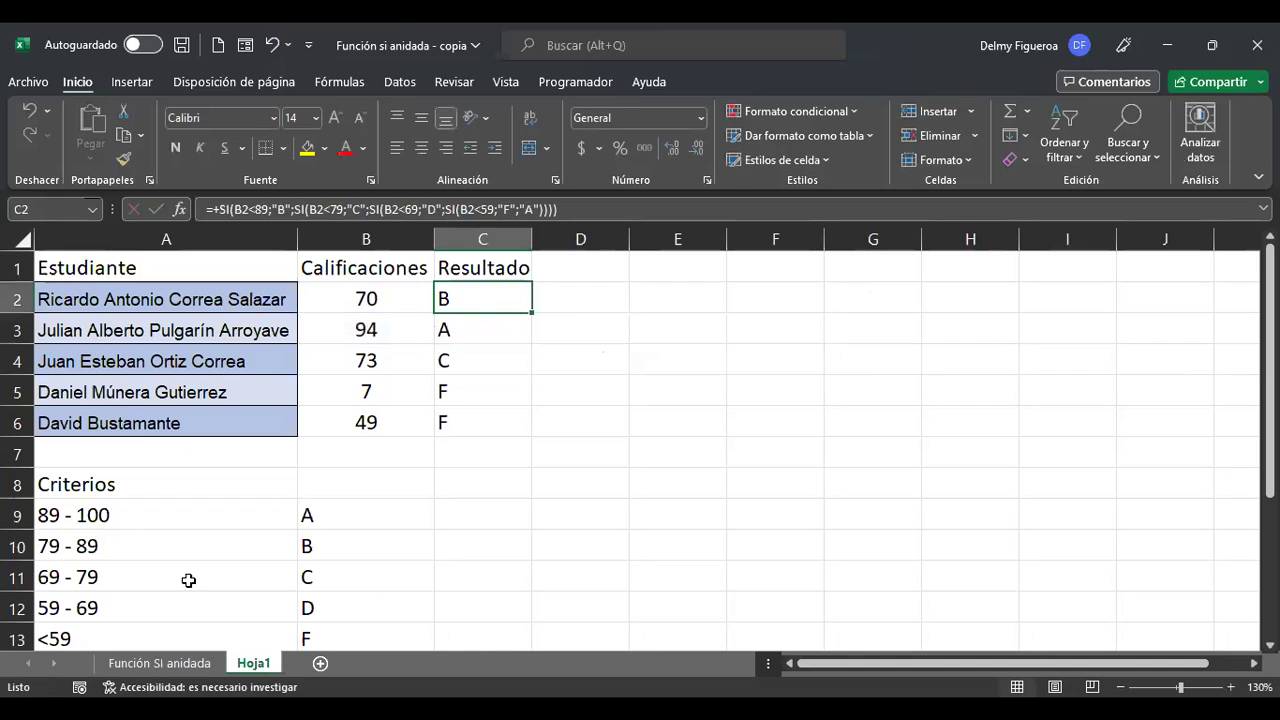
pyautogui.press('F2')
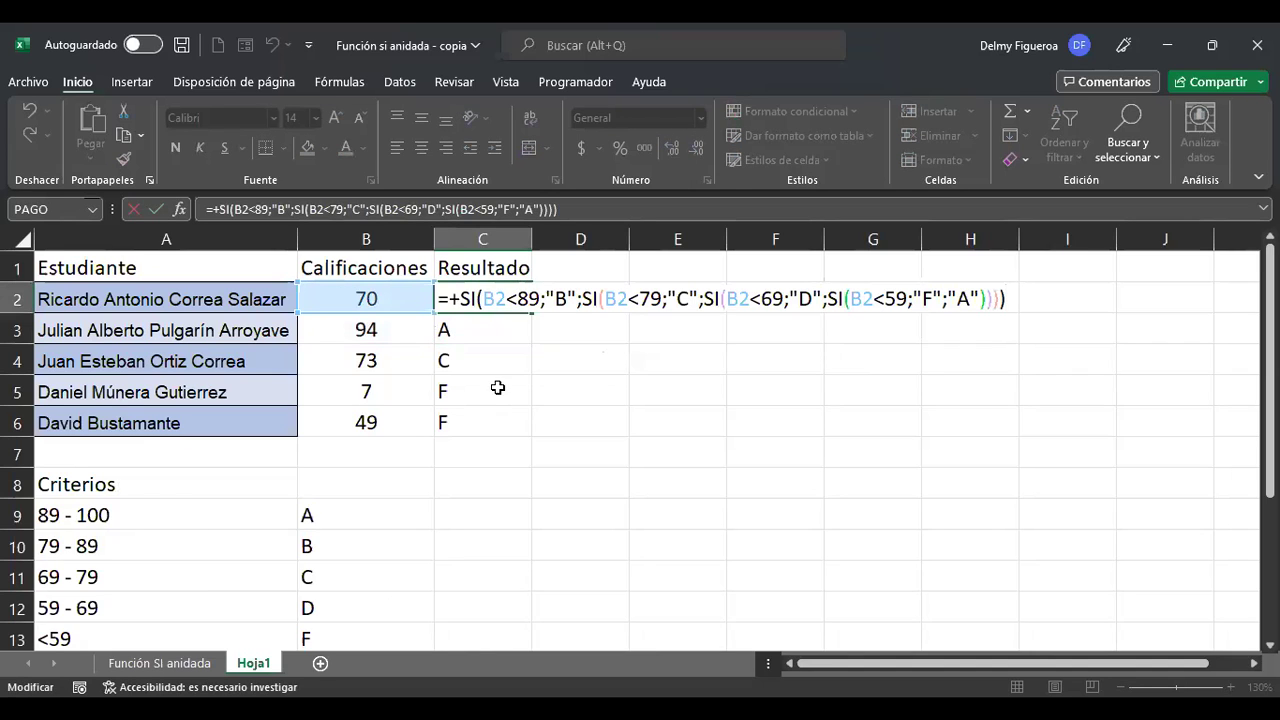
pyautogui.click(532, 298)
pyautogui.press('BackSpace')
pyautogui.press('Delete')
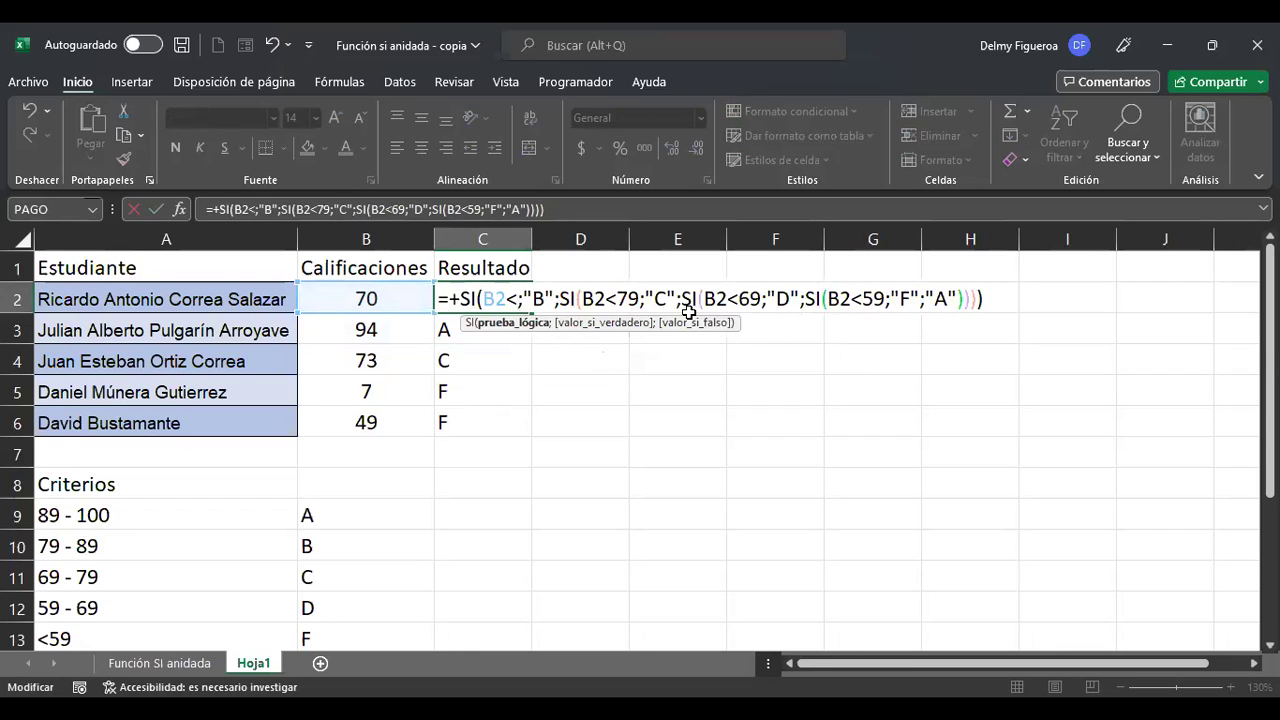
pyautogui.press('Right')
pyautogui.press('Right')
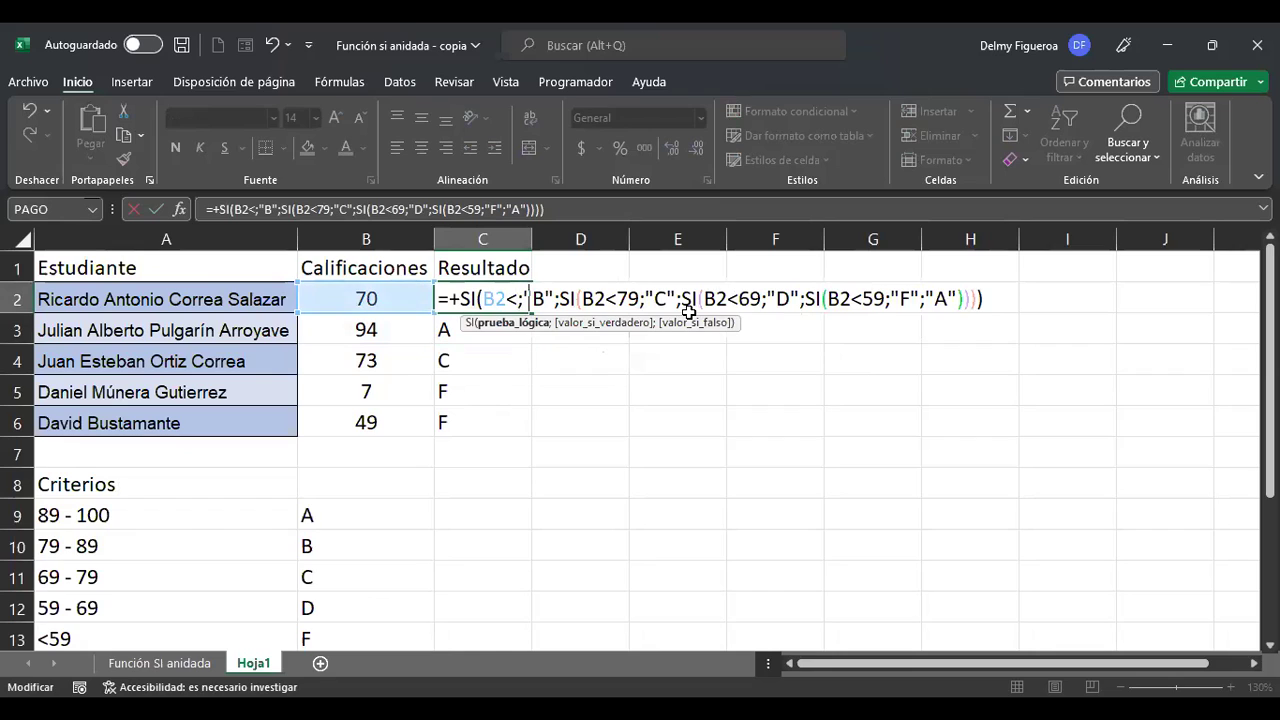
pyautogui.press('Left')
pyautogui.press('Left')
pyautogui.write('59')
pyautogui.press('Right')
pyautogui.press('Right')
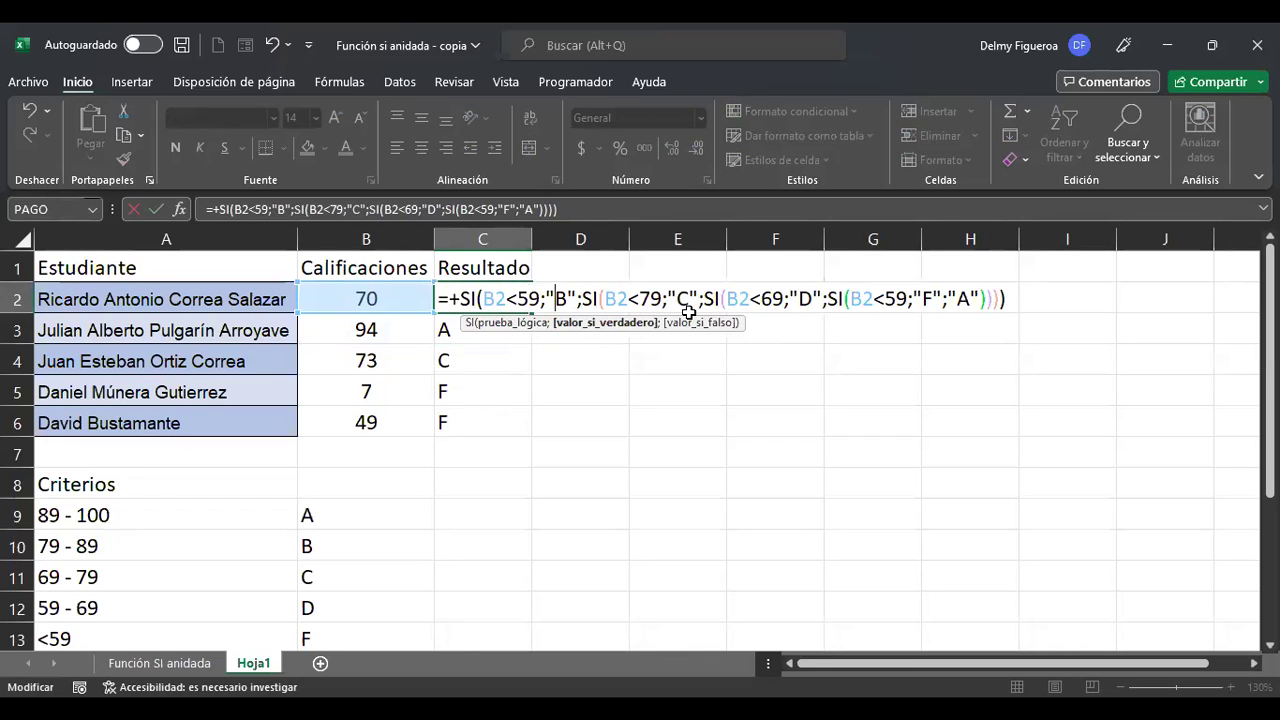
pyautogui.hotkey('ctrl', 'Return')
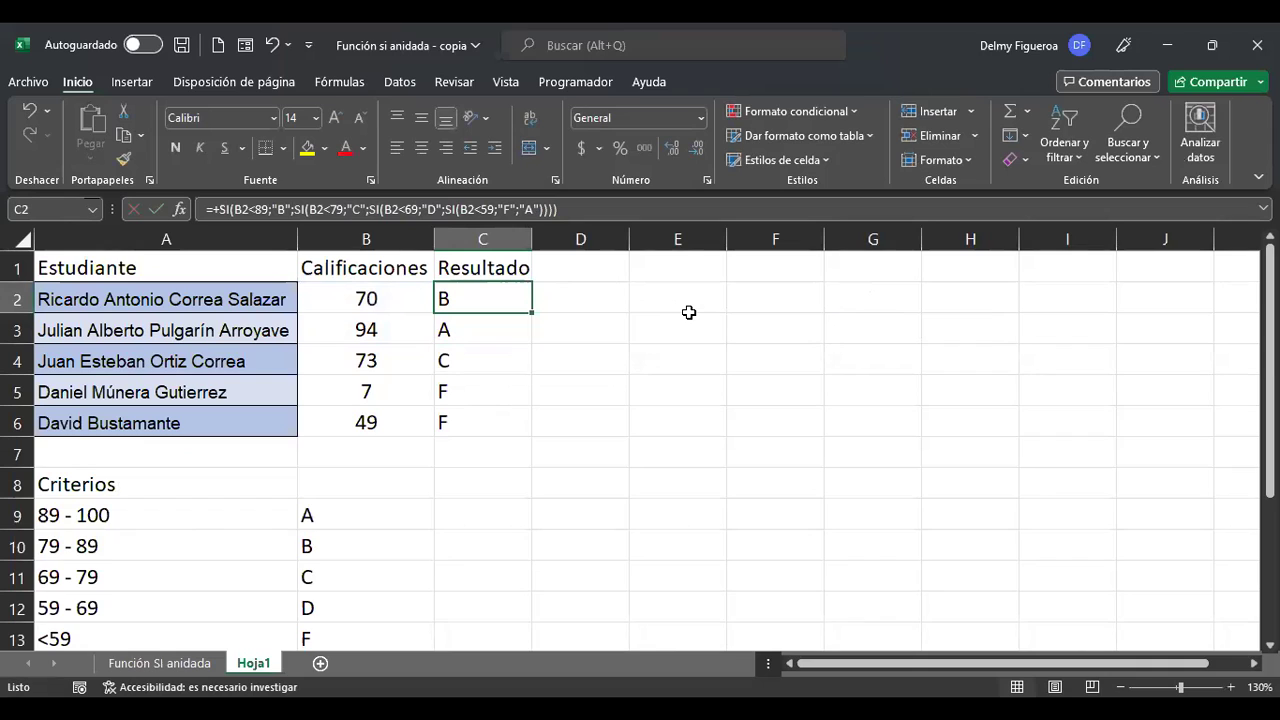
pyautogui.press('Left')
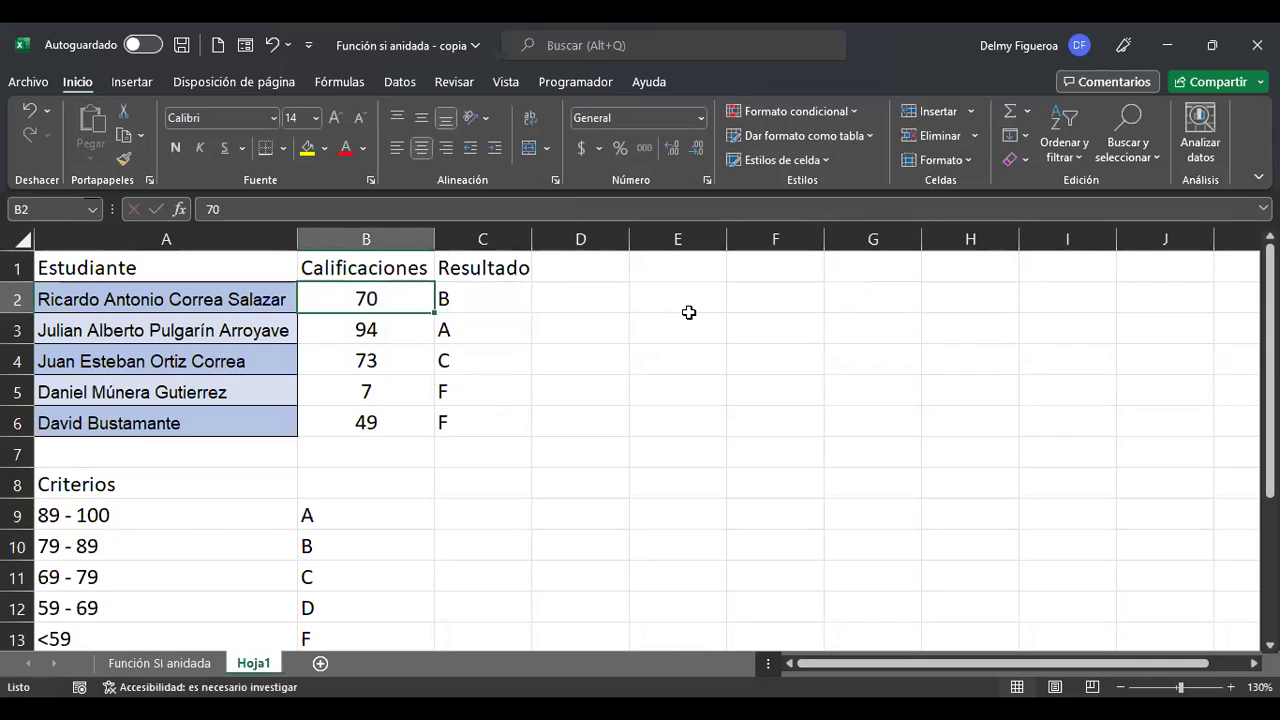
# Step: Test the C2 formula by entering 1 as the score in B2 and replacing it with 80
pyautogui.press('Right')
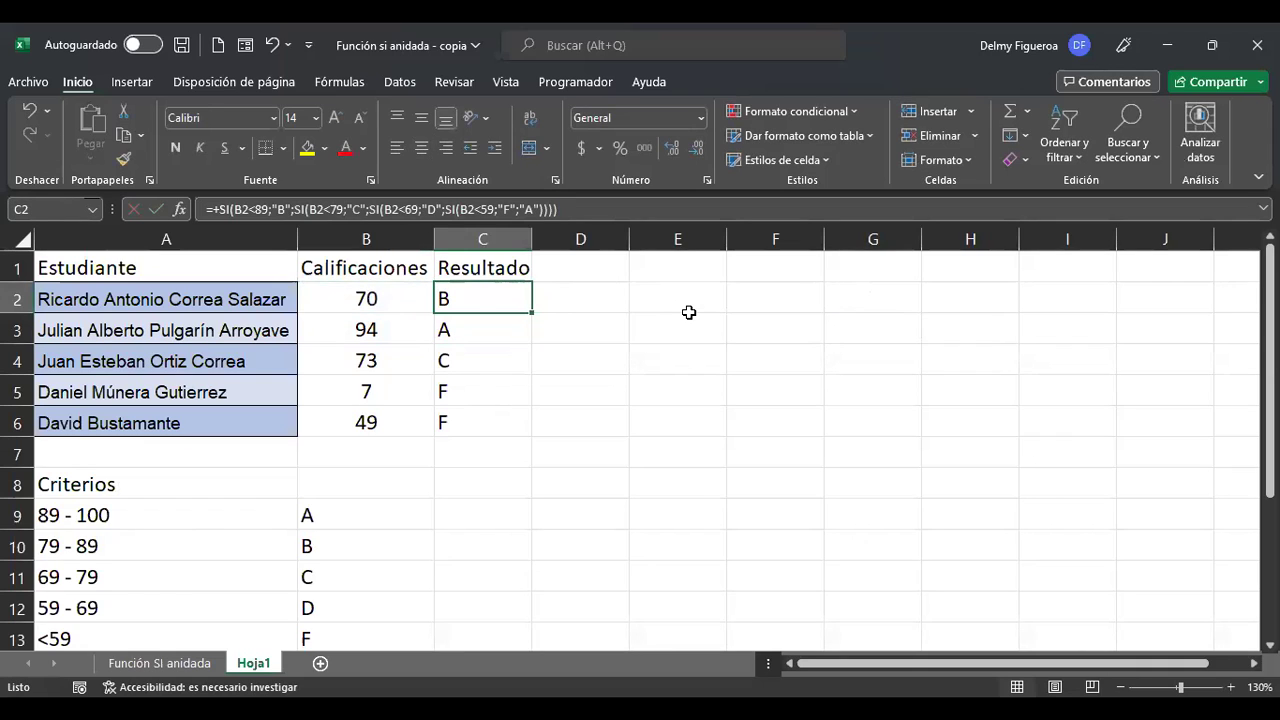
pyautogui.press('F2')
pyautogui.press('Return')
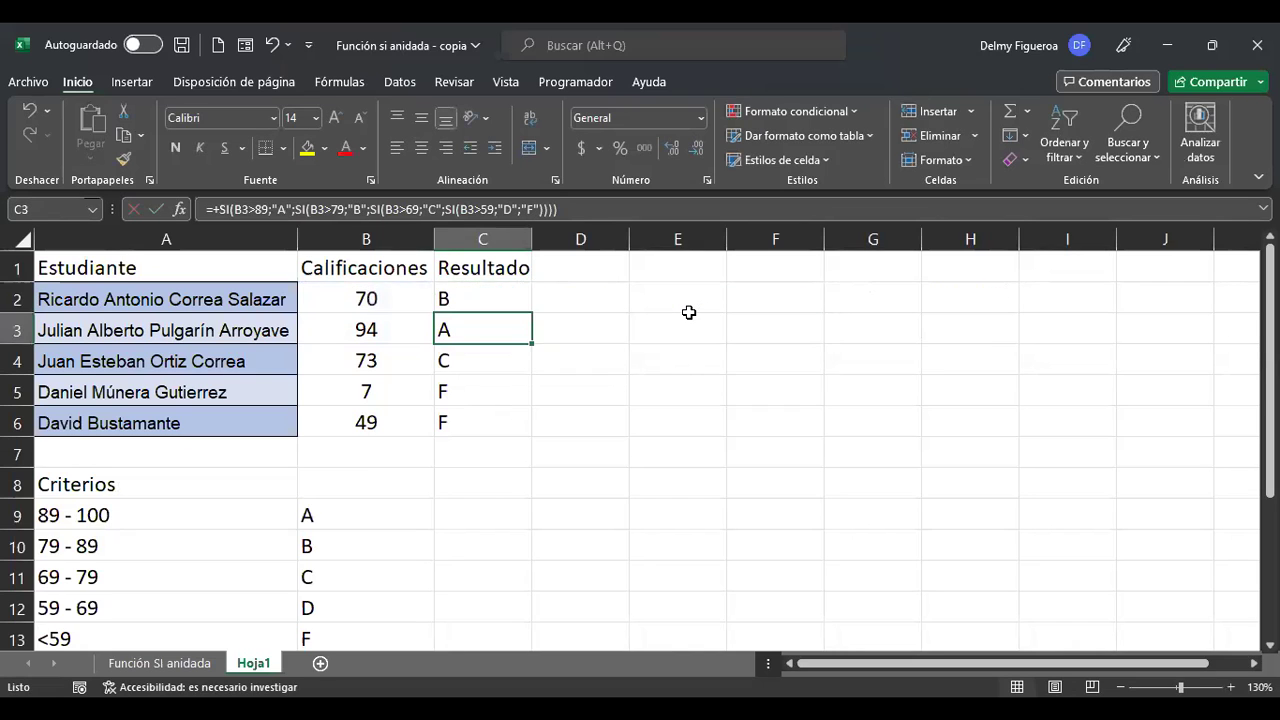
pyautogui.press('Up')
pyautogui.press('Left')
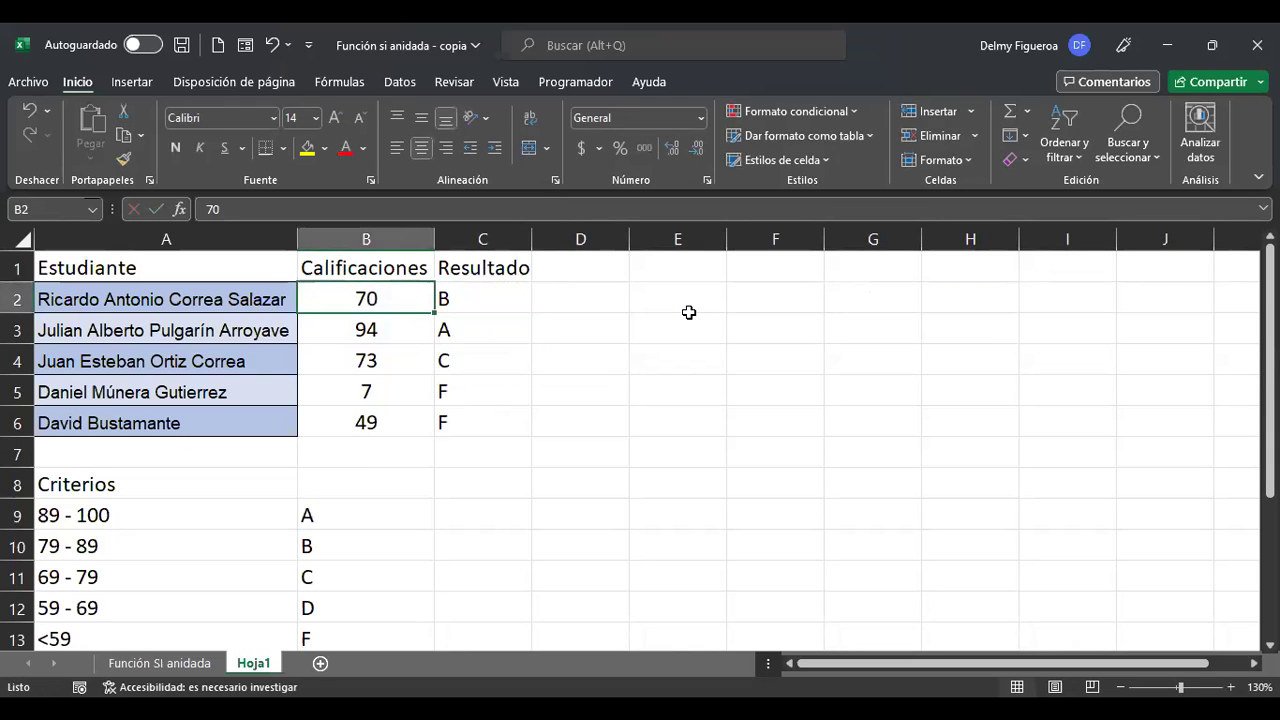
pyautogui.write('1')
pyautogui.press('Return')
pyautogui.press('Up')
pyautogui.write('80')
pyautogui.press('Return')
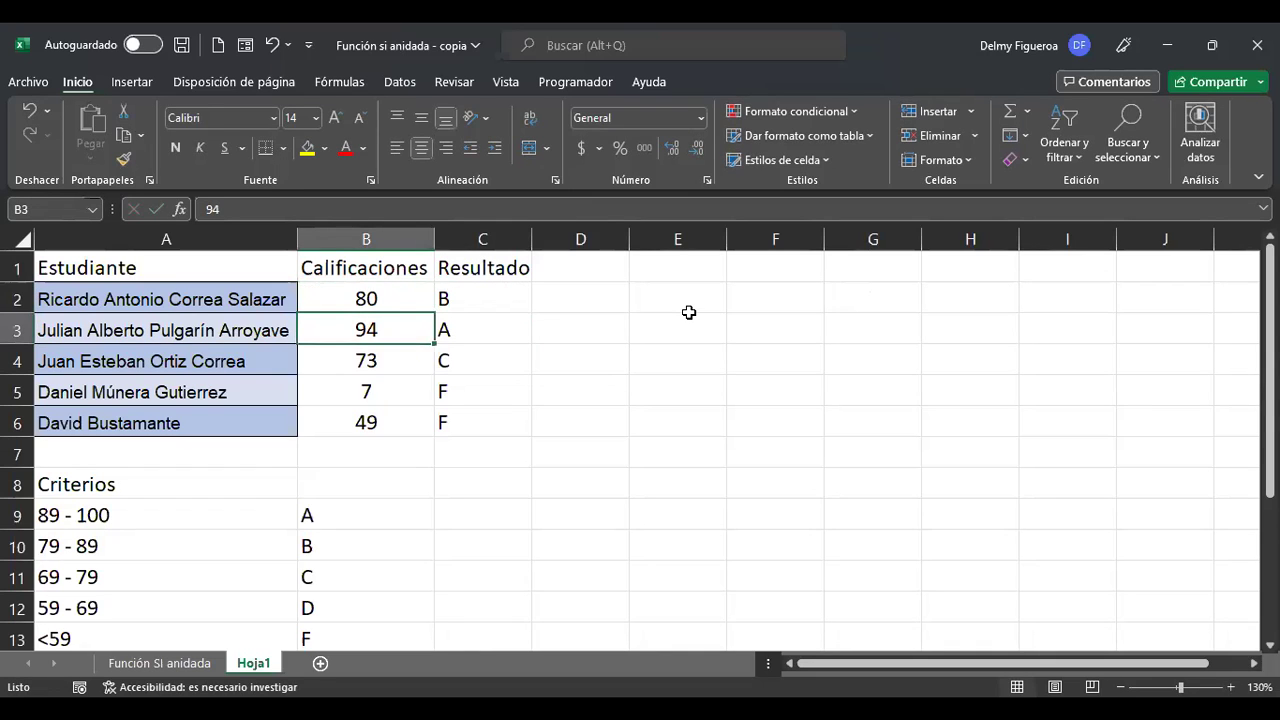
# Step: Check the score in B2 against the less-than conditions of the nested SI formula in C2
pyautogui.press('Up')
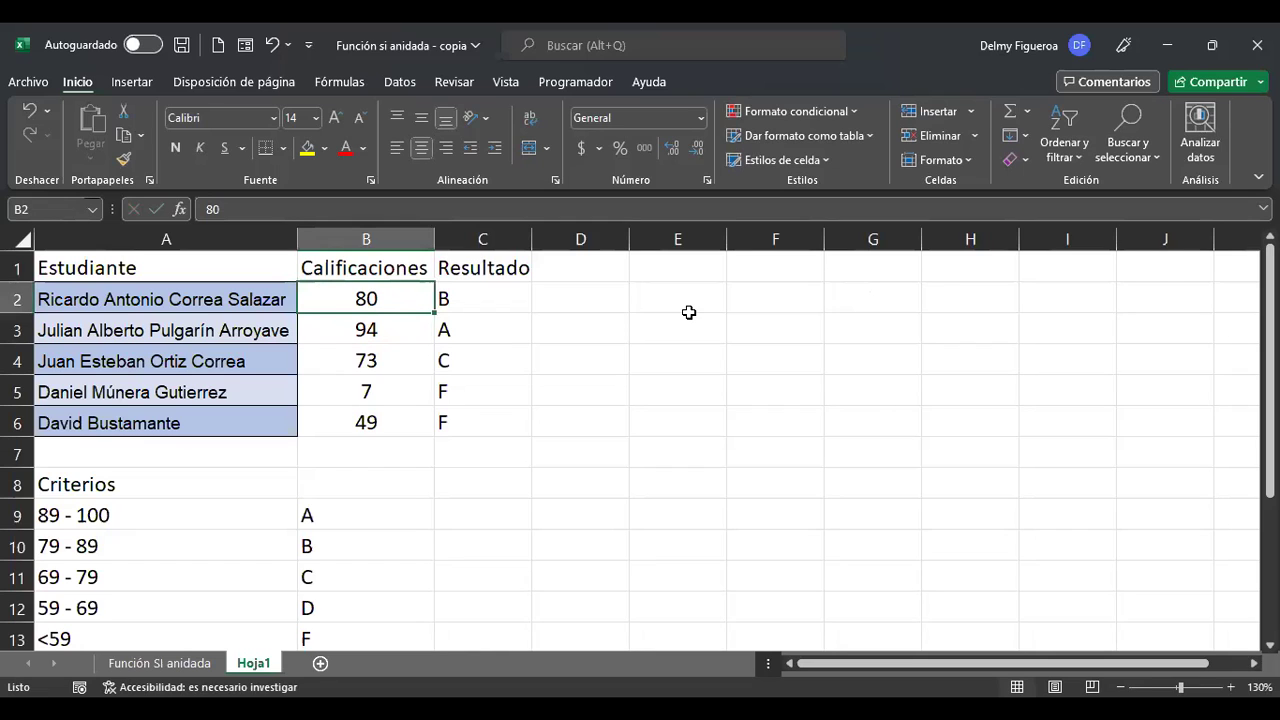
pyautogui.press('F2')
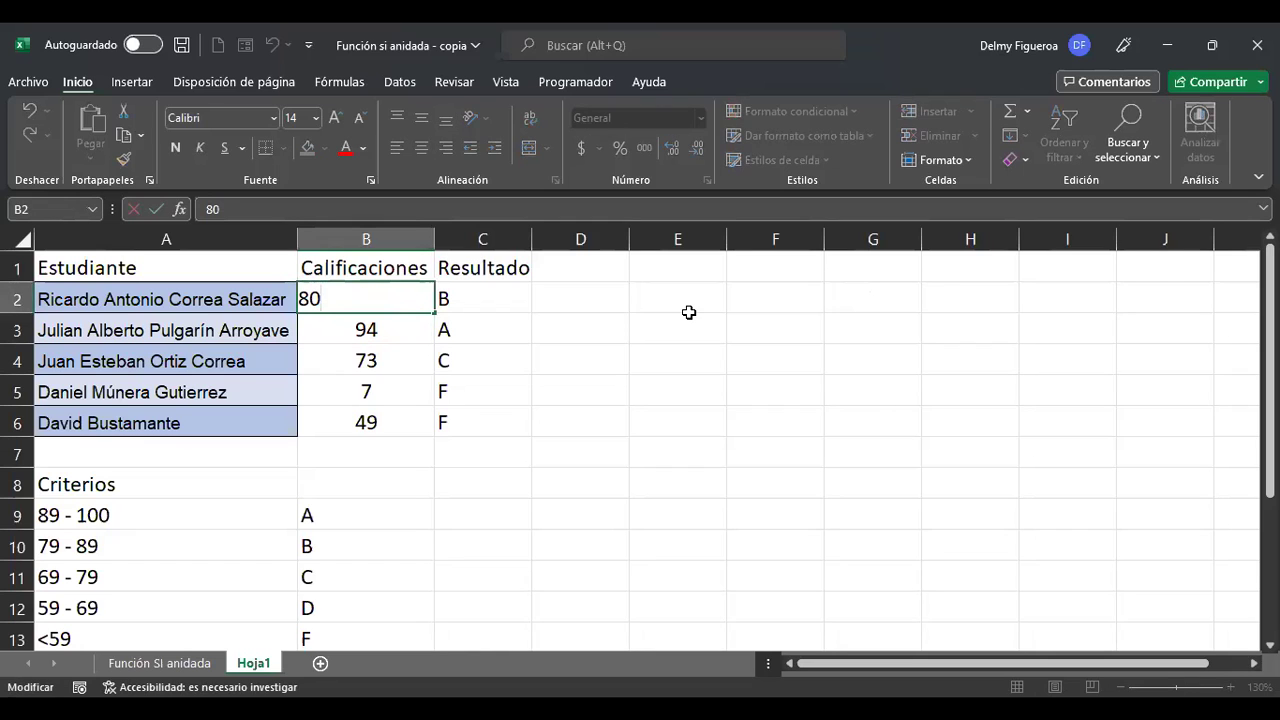
pyautogui.press('Return')
pyautogui.press('Up')
pyautogui.press('Right')
pyautogui.press('F2')
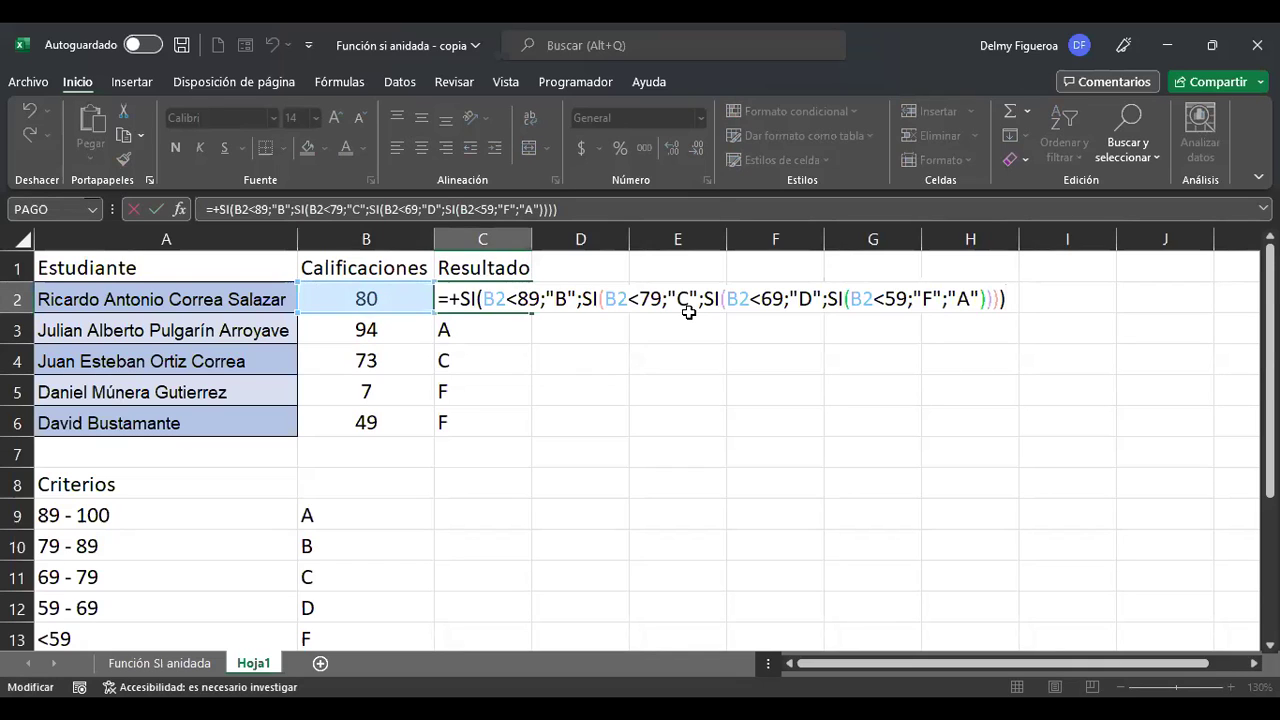
pyautogui.press('Return')
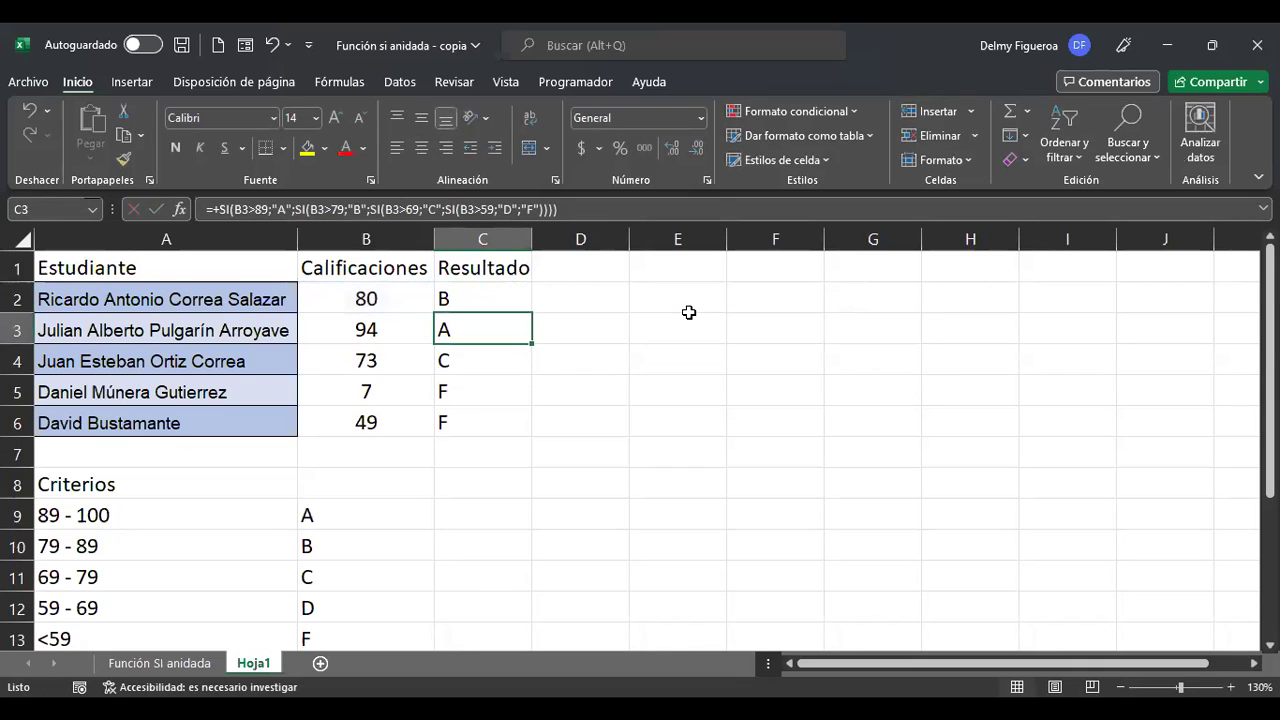
# Step: Compare the first greater-than condition of the C3 formula with the grading criteria
pyautogui.press('F2')
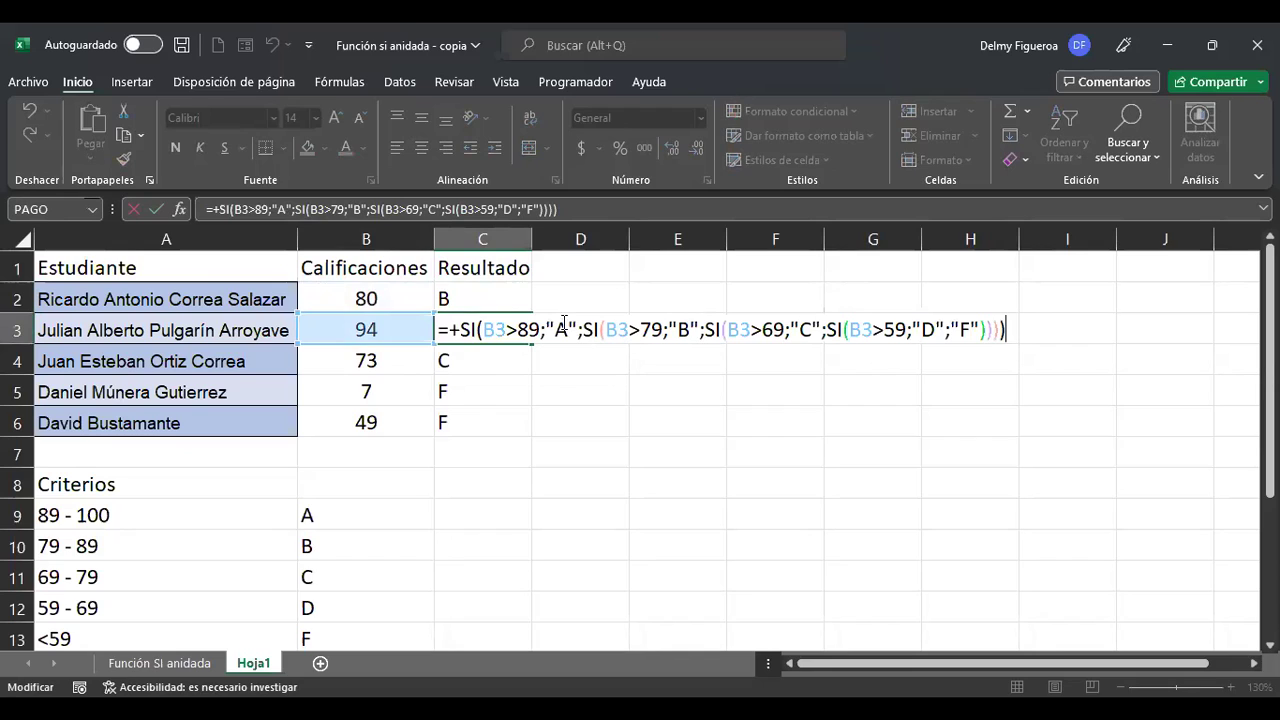
pyautogui.click(513, 329)
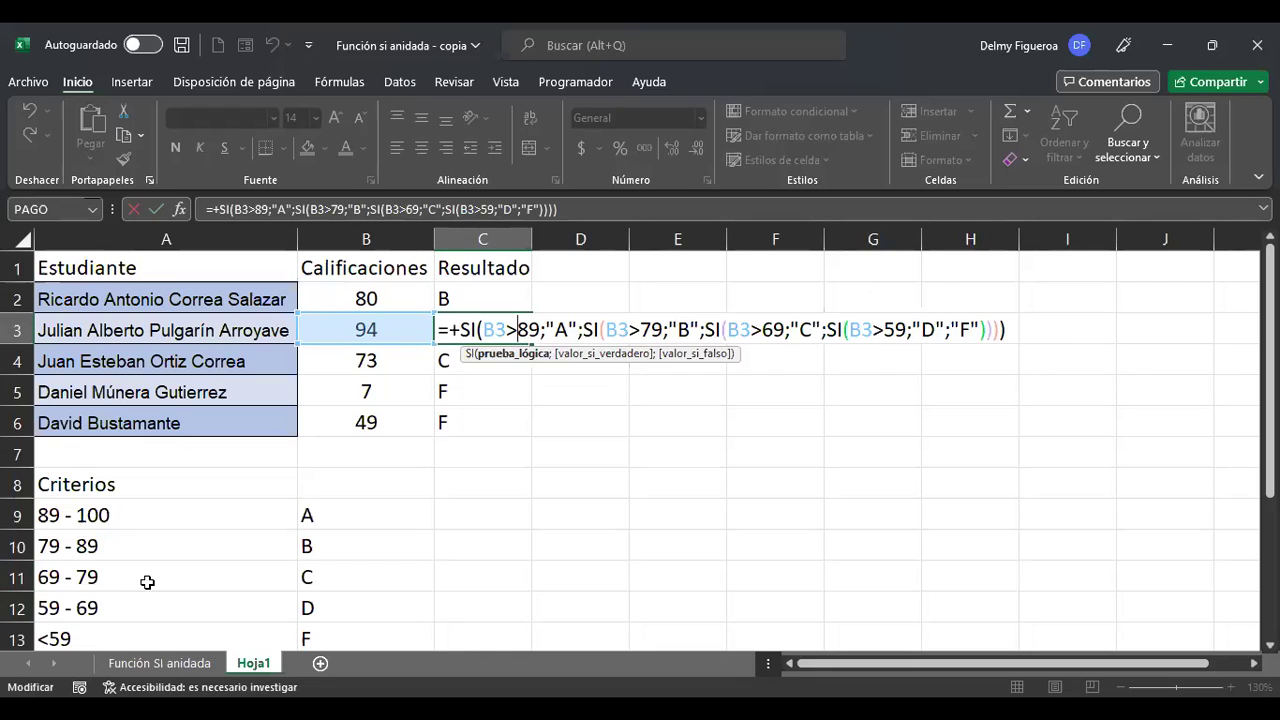
pyautogui.press('Return')
pyautogui.press('Up')
pyautogui.press('Up')
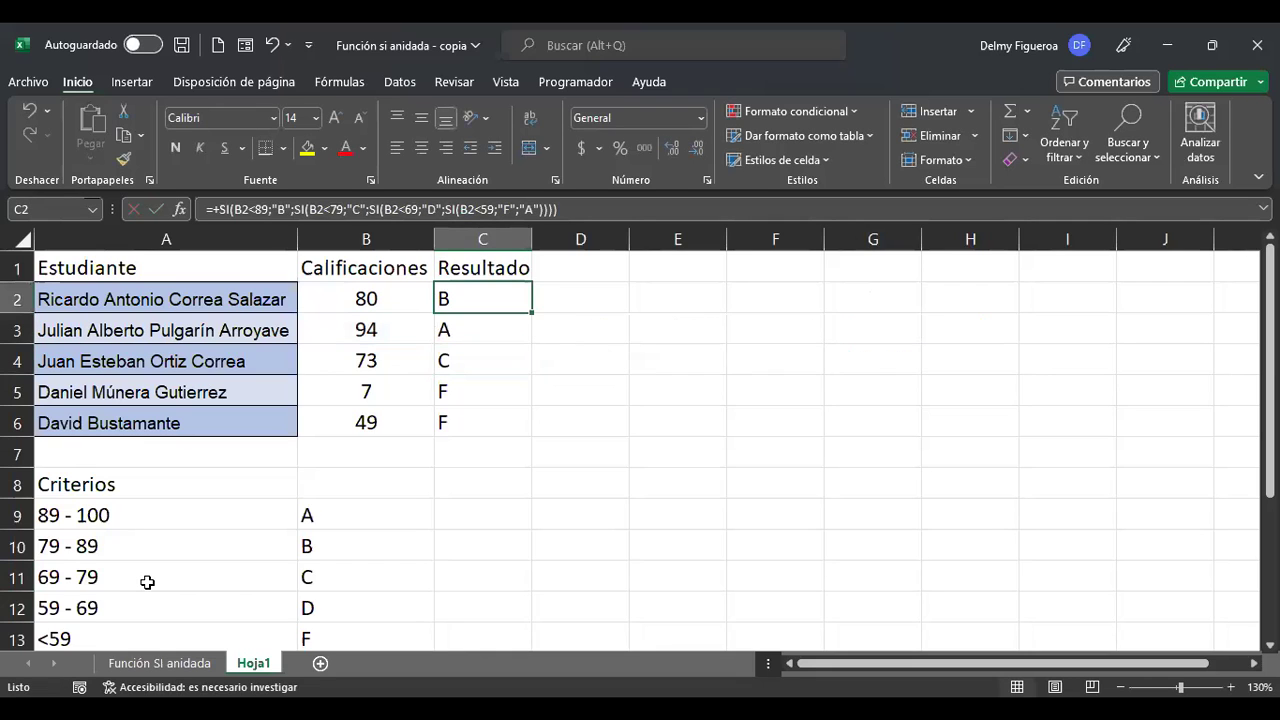
# Step: Examine the 89 limit in the first less-than condition of the C2 formula
pyautogui.press('F2')
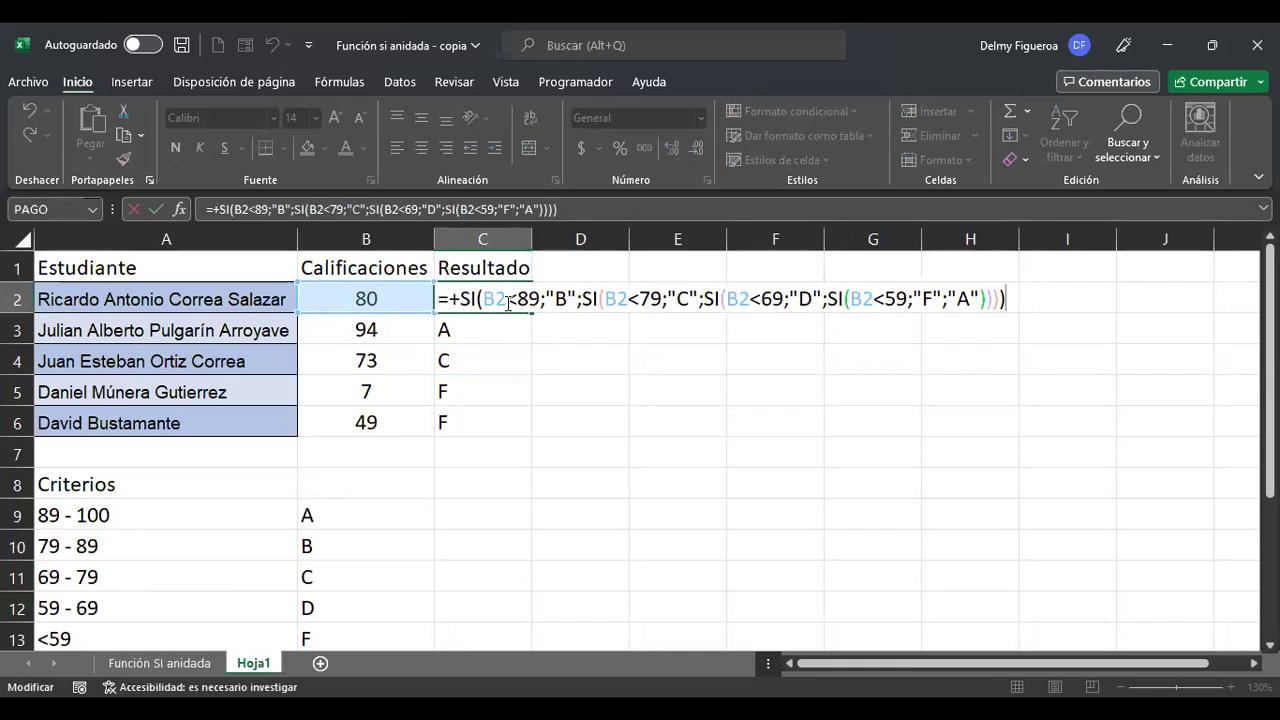
pyautogui.moveTo(518, 300); pyautogui.dragTo(532, 298)
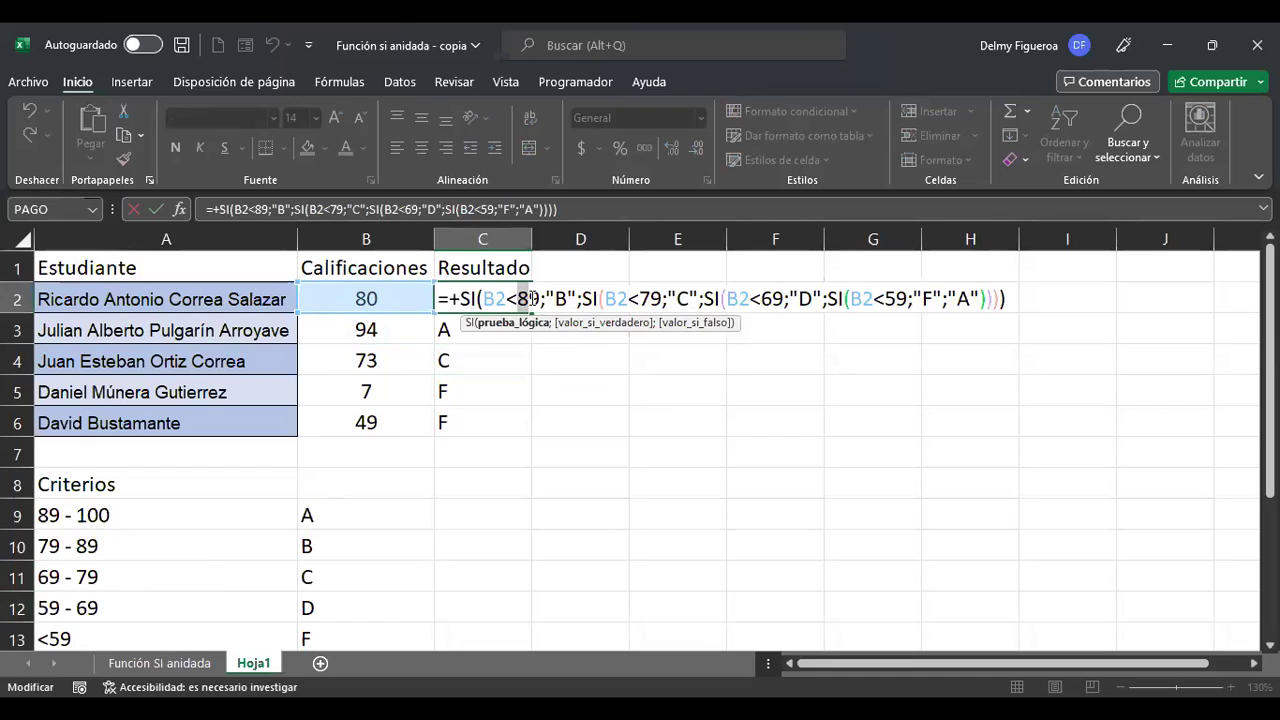
pyautogui.click(530, 298)
pyautogui.press('Return')
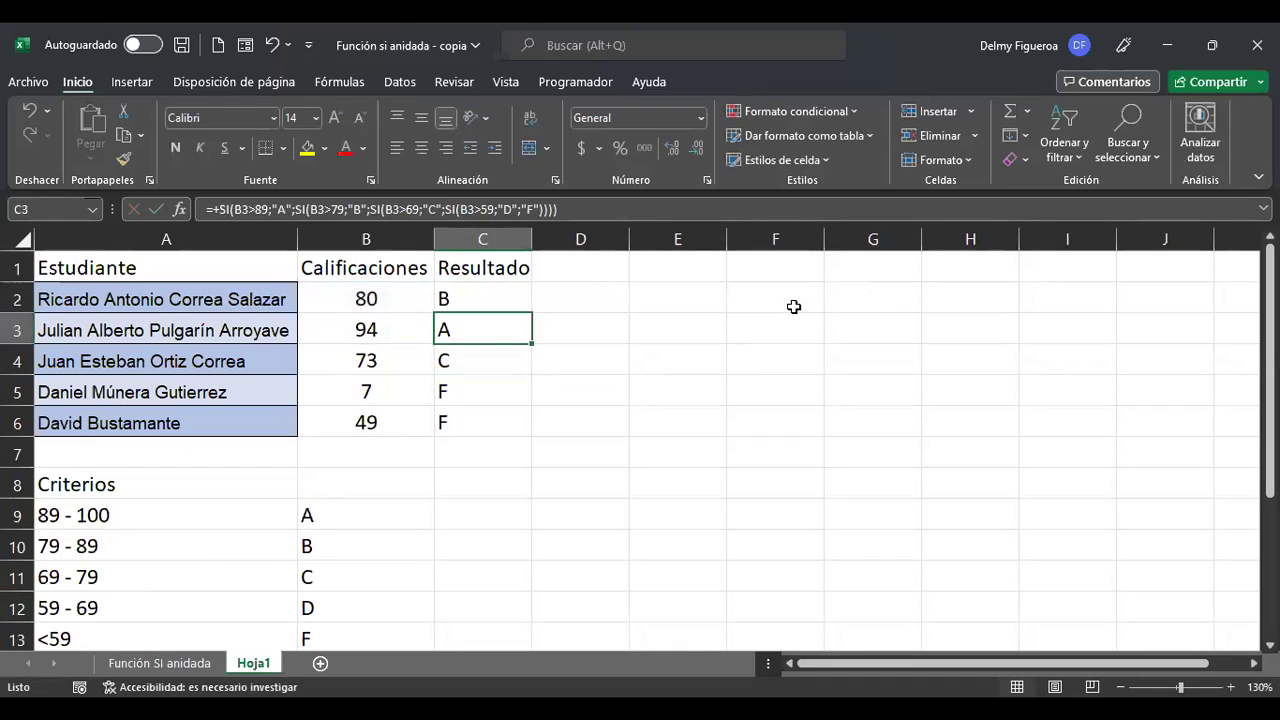
# Step: Test the C2 formula with 90 as the score in B2, replacing it with 100
pyautogui.press('Up')
pyautogui.press('Left')
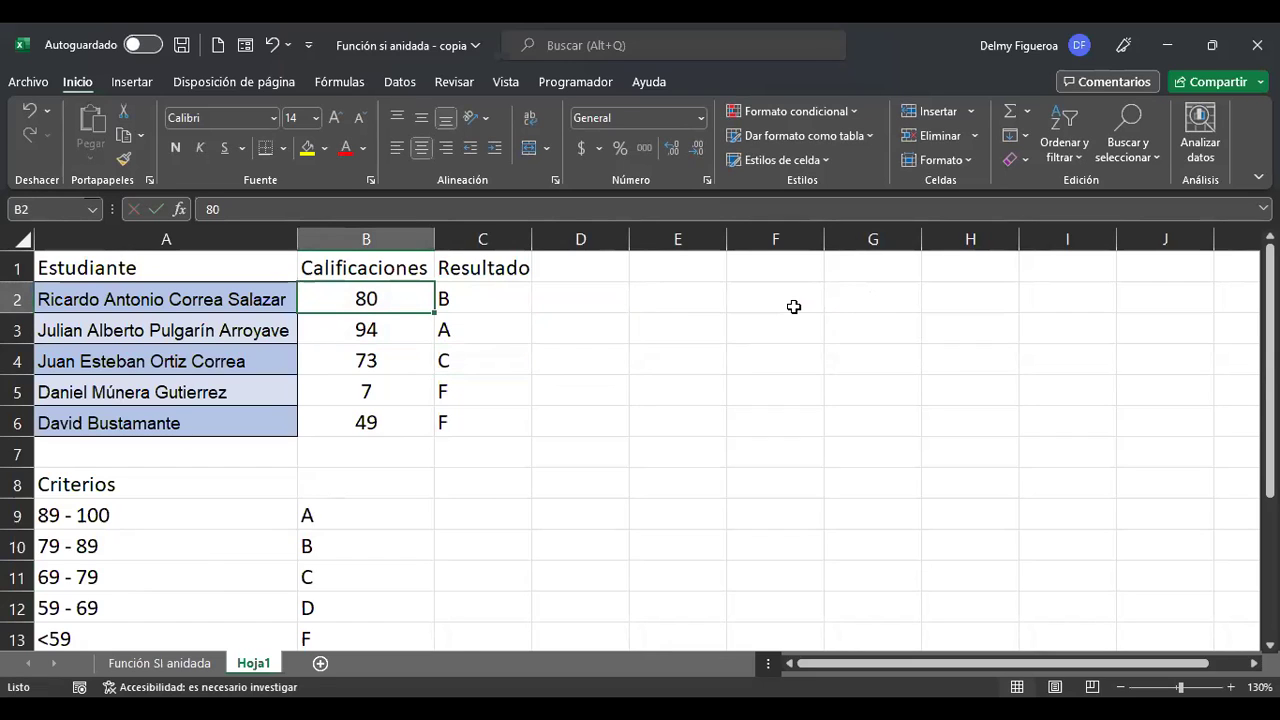
pyautogui.write('90')
pyautogui.press('Return')
pyautogui.press('Up')
pyautogui.write('100')
pyautogui.press('Return')
pyautogui.press('Up')
# Step: Compare the less-than formula in C2 with the greater-than formulas in C3 through C5
pyautogui.press('Right')
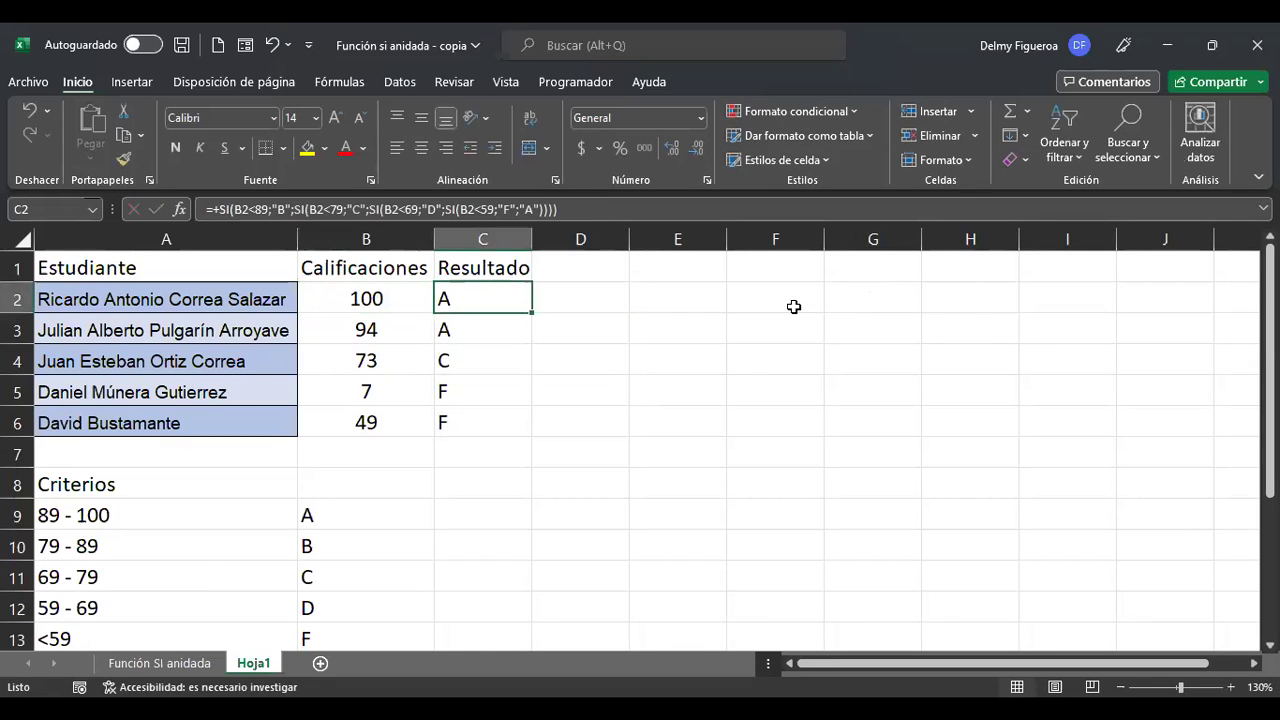
pyautogui.press('F2')
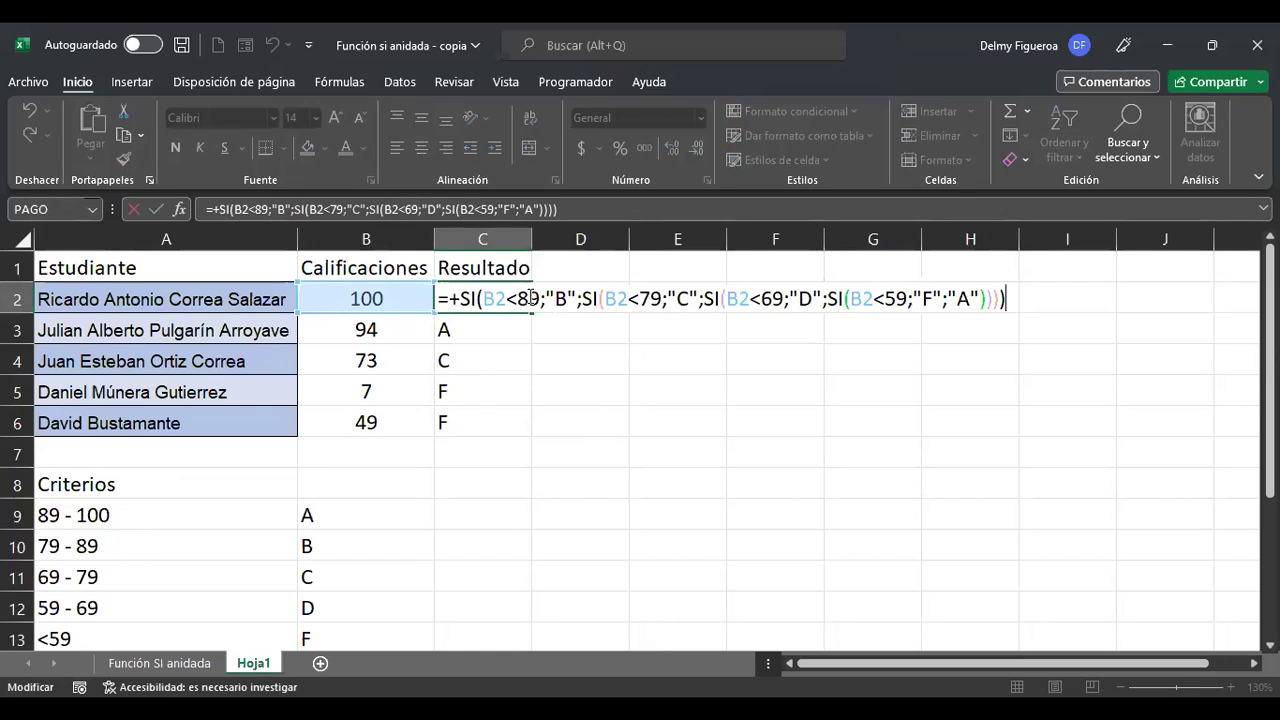
pyautogui.press('Return')
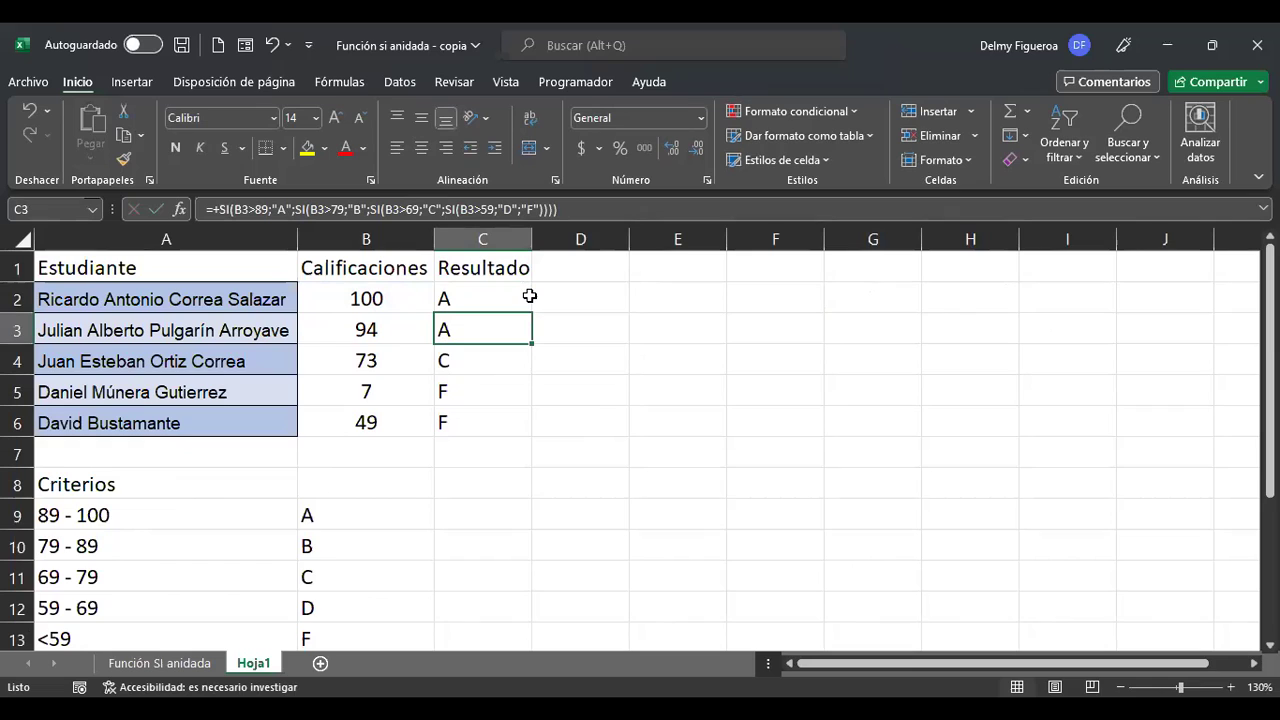
pyautogui.press('F2')
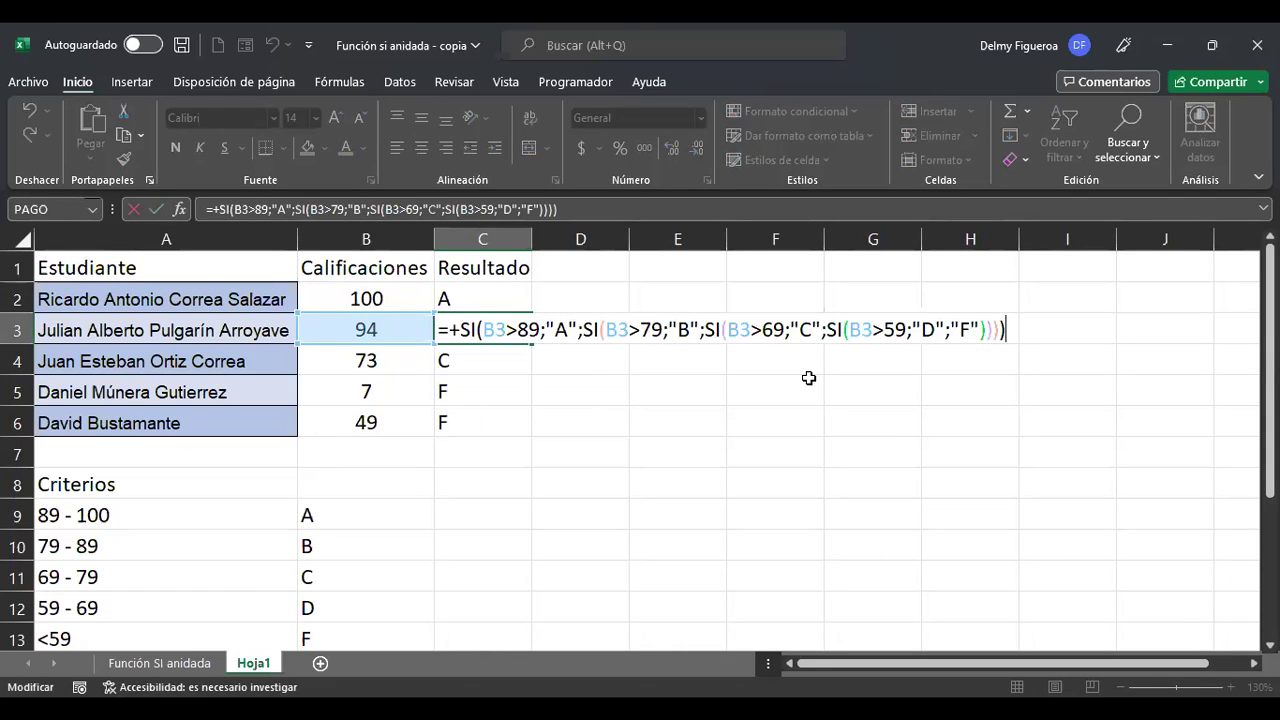
pyautogui.press('Return')
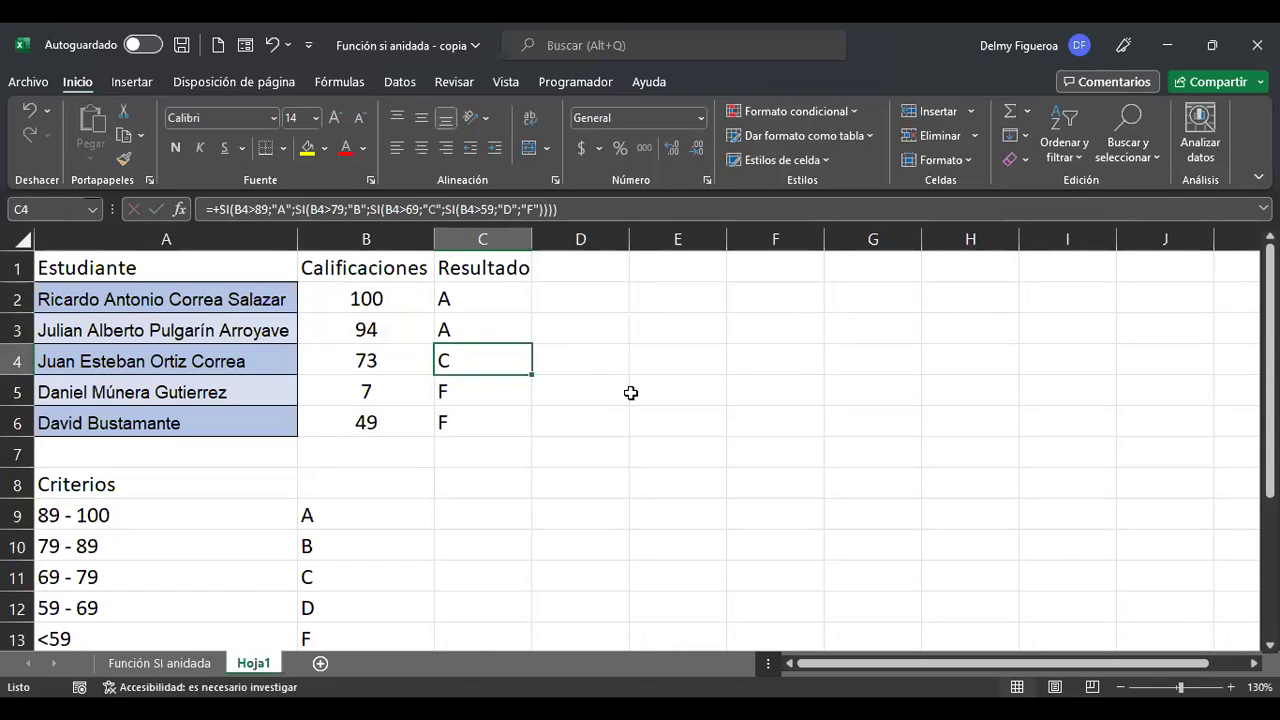
pyautogui.click(475, 392)
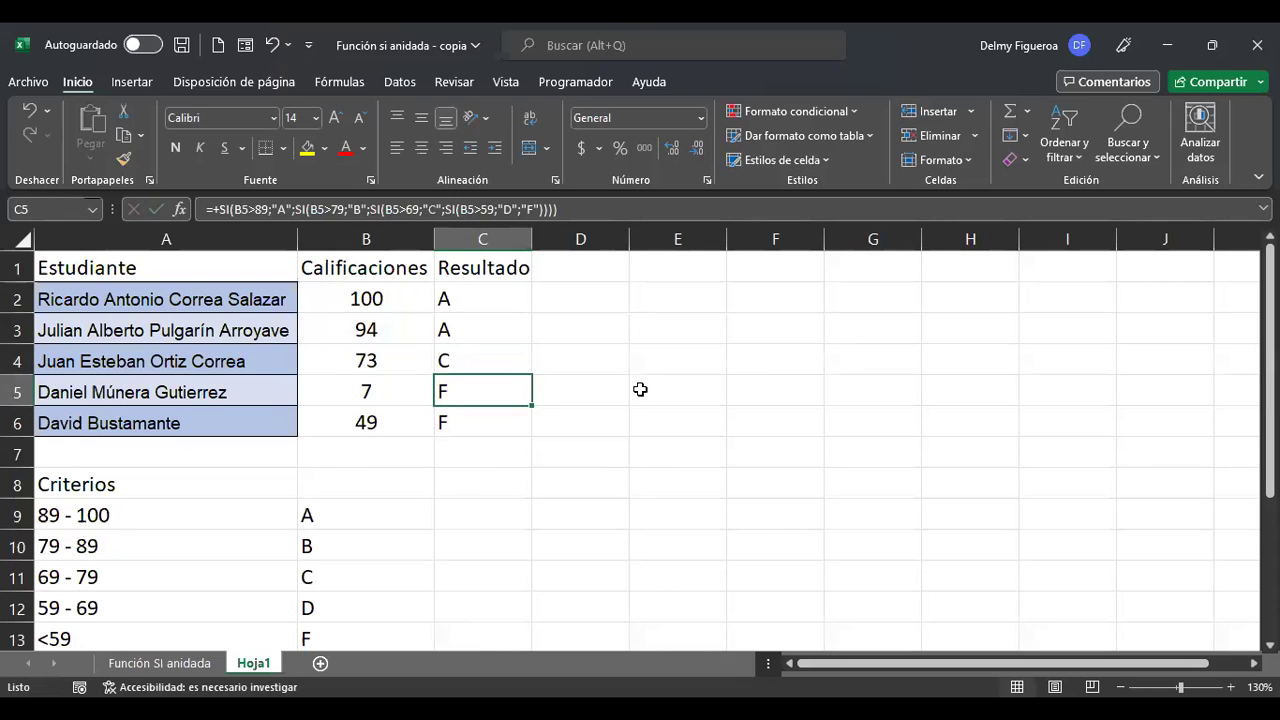
pyautogui.click(651, 447)
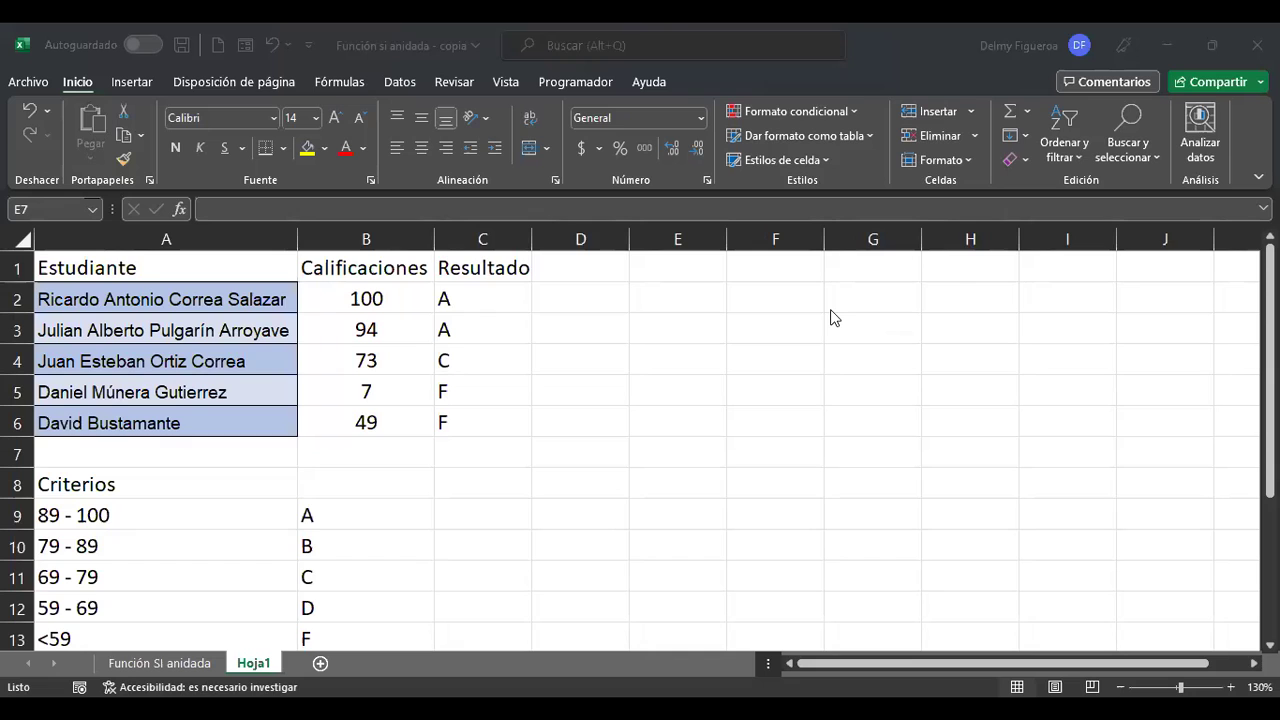
# Step: Examine the first and second nested SI conditions and their returned letters in the C2 formula
pyautogui.click(482, 296)
pyautogui.press('F2')
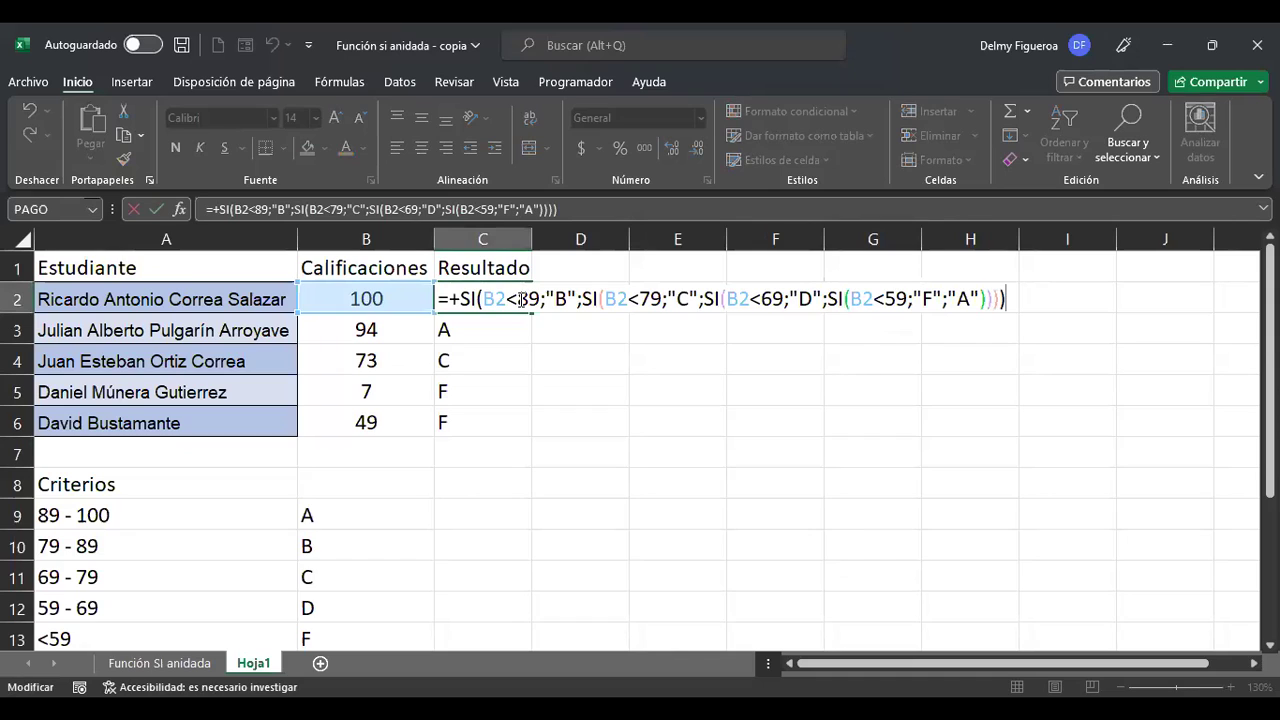
pyautogui.click(518, 299)
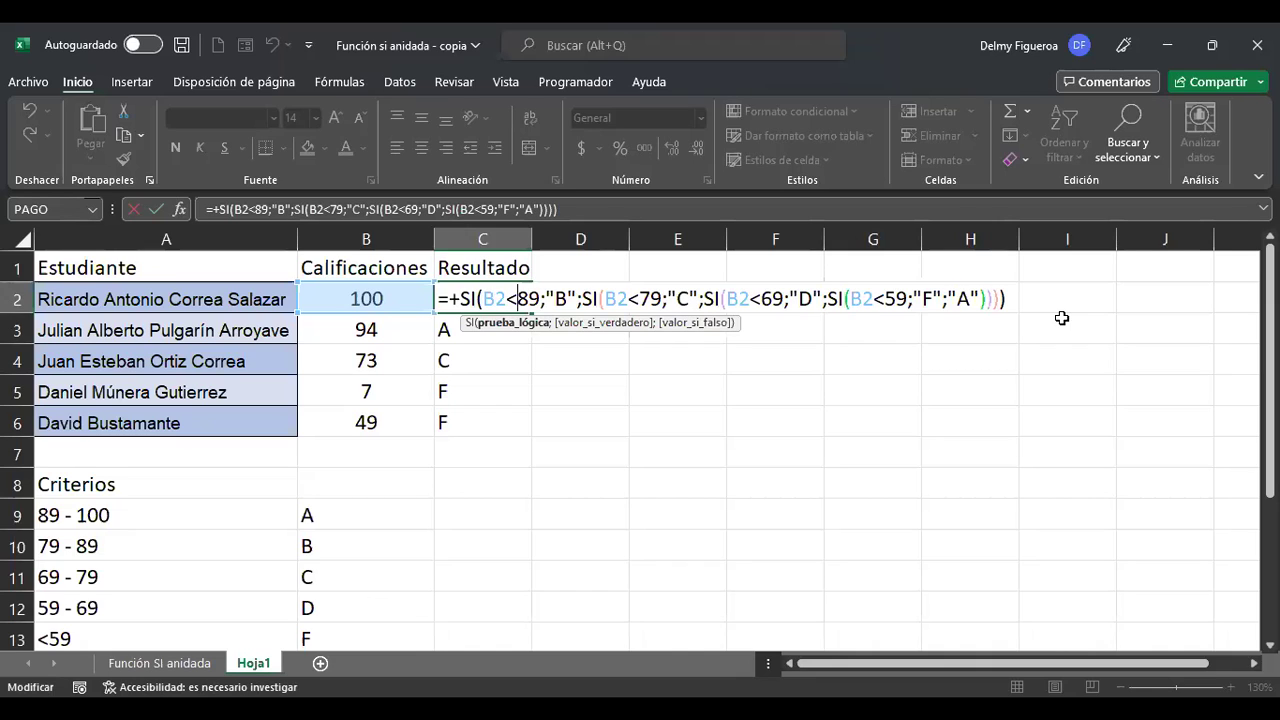
pyautogui.press('Right')
pyautogui.press('Right')
pyautogui.press('Right')
pyautogui.press('Right')
pyautogui.press('Right')
pyautogui.press('Right')
pyautogui.press('Right')
pyautogui.press('Right')
pyautogui.press('Right')
pyautogui.press('Right')
pyautogui.press('Right')
pyautogui.press('Right')
pyautogui.press('Right')
pyautogui.press('Right')
pyautogui.press('Right')
pyautogui.press('Right')
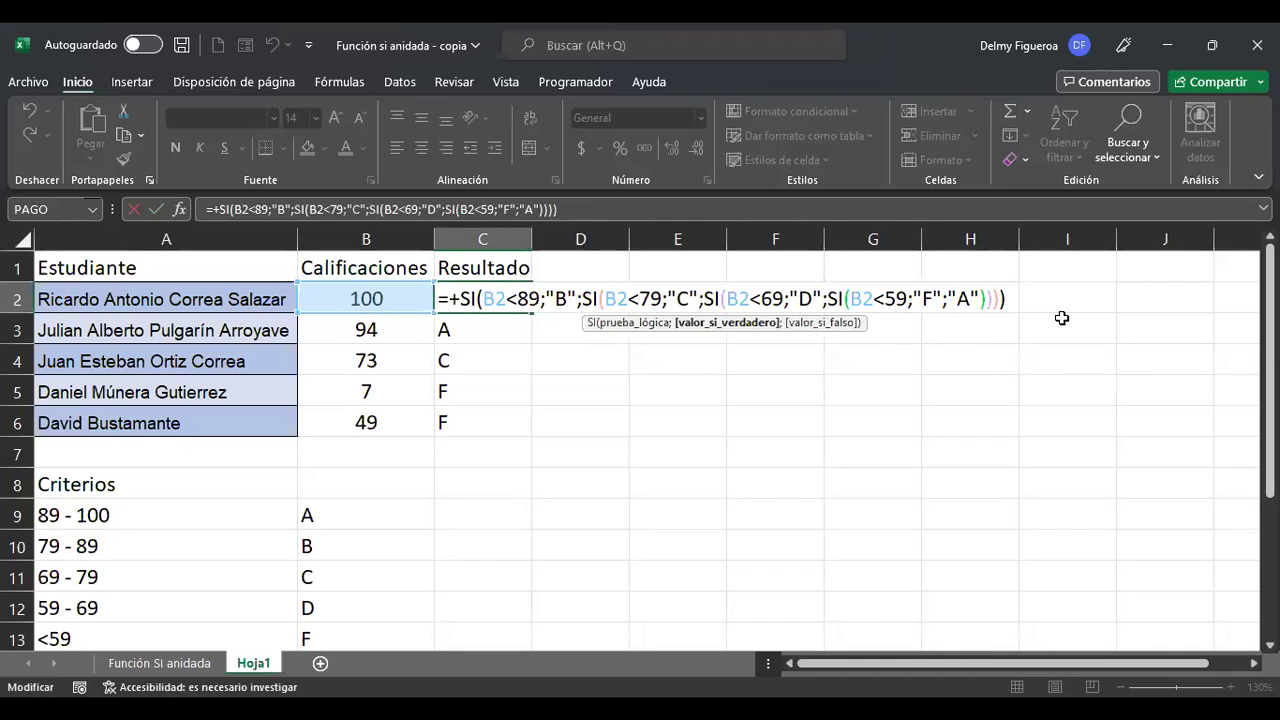
pyautogui.press('Left')
pyautogui.press('Left')
pyautogui.press('Left')
pyautogui.press('Left')
pyautogui.press('Left')
pyautogui.press('Left')
pyautogui.press('Left')
pyautogui.press('Left')
pyautogui.press('Left')
pyautogui.press('Left')
pyautogui.press('Left')
pyautogui.press('Left')
pyautogui.press('Left')
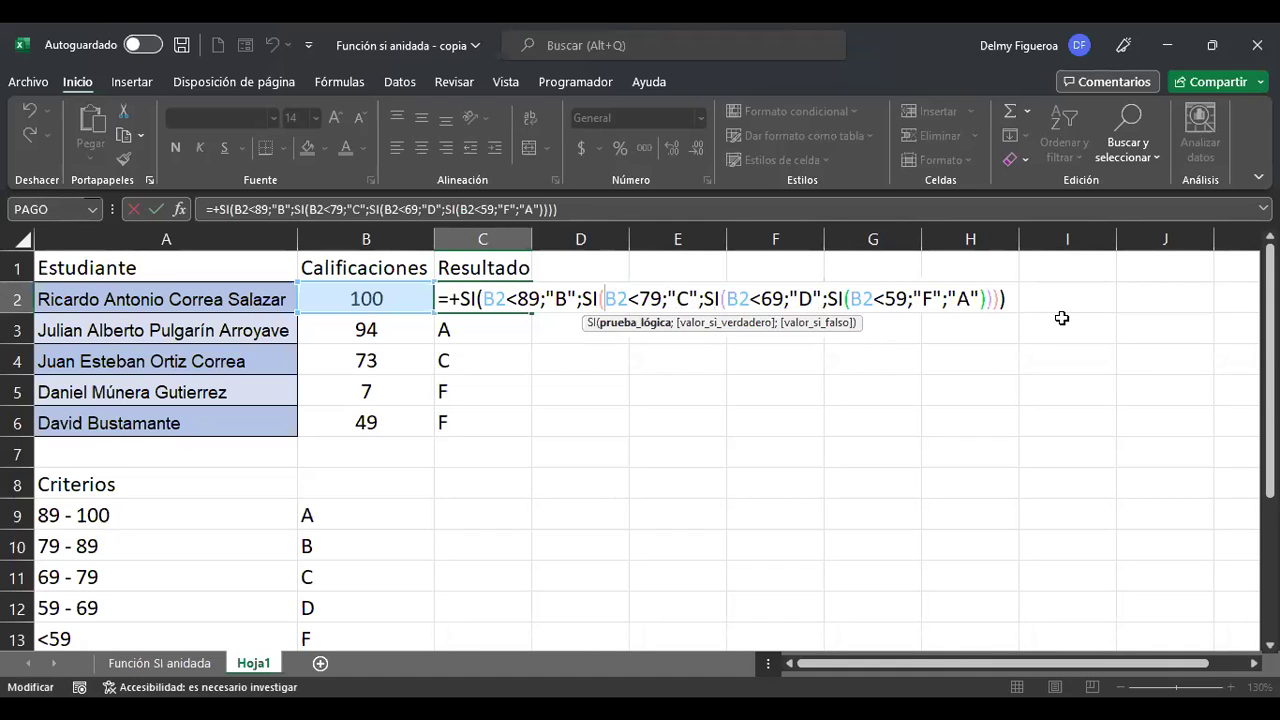
# Step: Change the first condition in the C2 formula to B2<=89
pyautogui.press('Left')
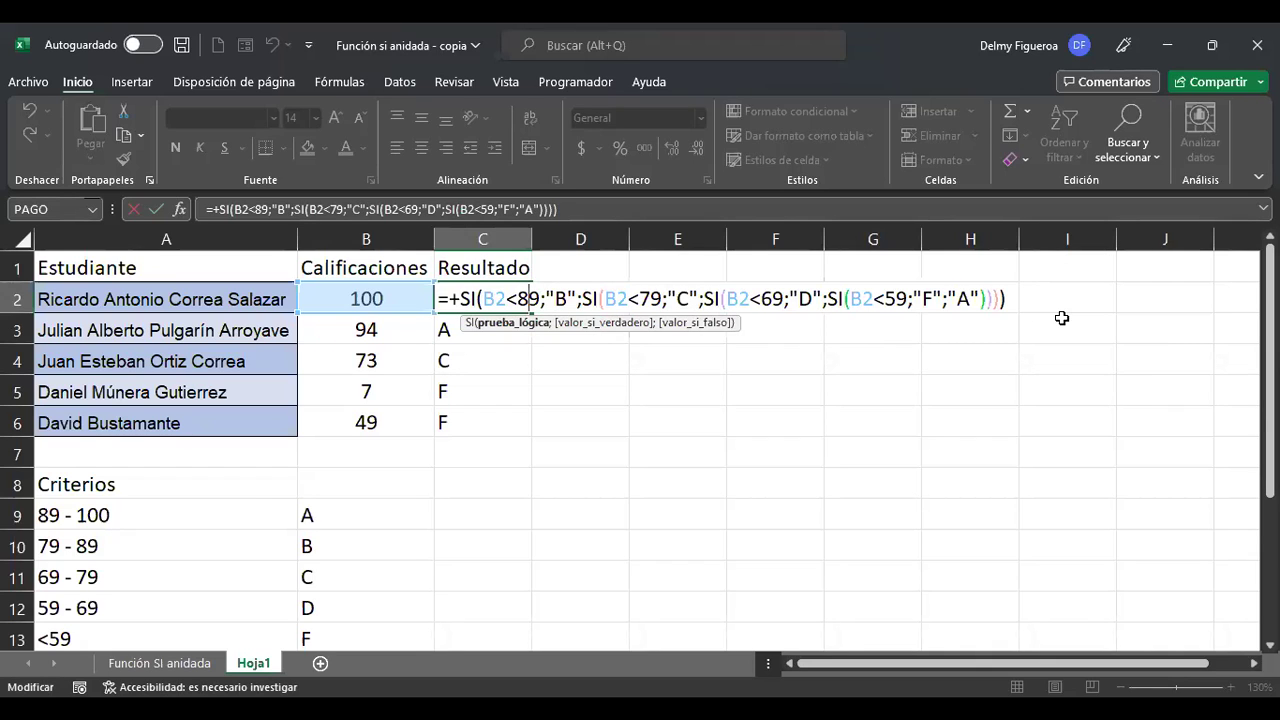
pyautogui.press('Left')
pyautogui.press('Left')
pyautogui.write('=')
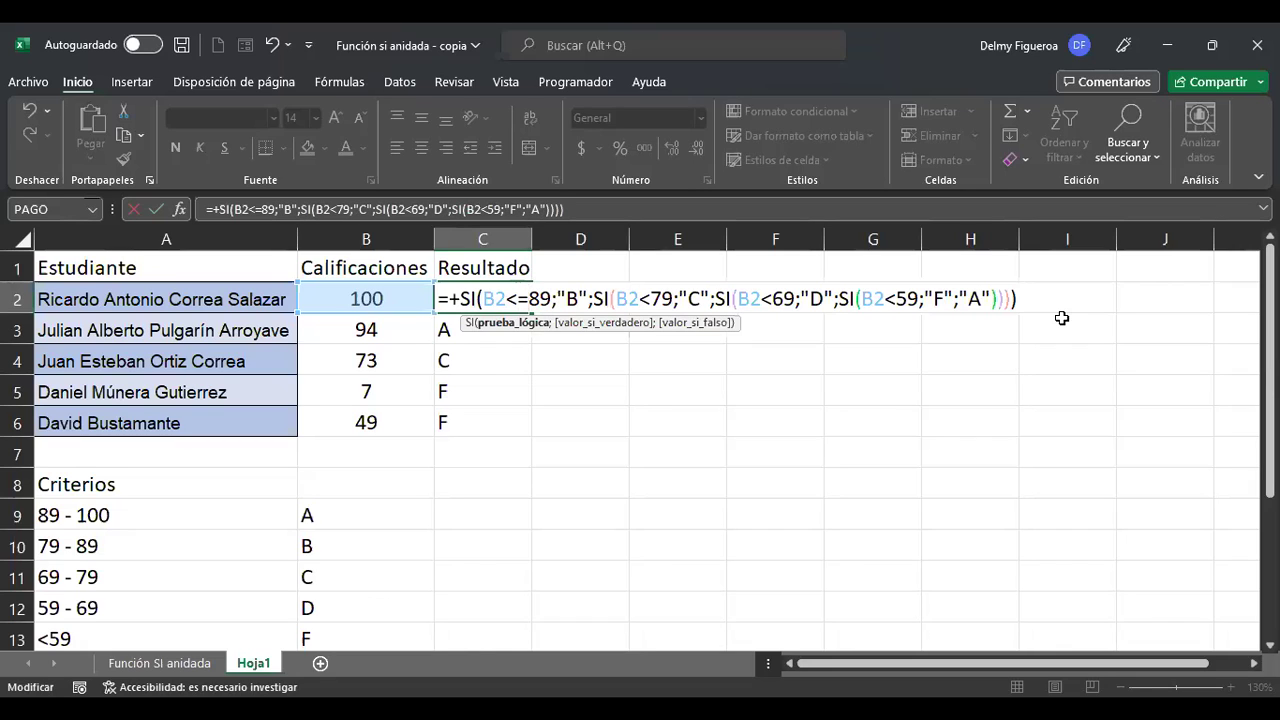
# Step: Change the second condition in the C2 formula to B2<=79
pyautogui.press('Right')
pyautogui.press('Right')
pyautogui.press('Right')
pyautogui.press('Right')
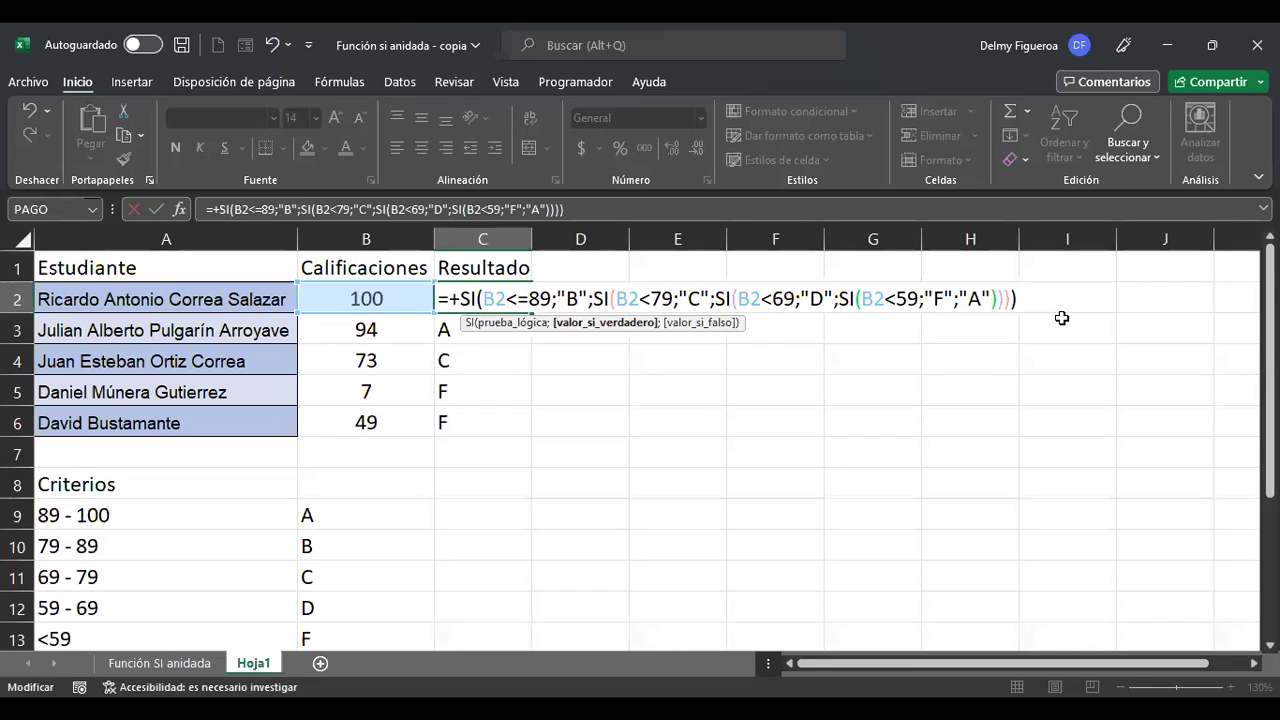
pyautogui.press('Right')
pyautogui.press('Right')
pyautogui.press('Right')
pyautogui.press('Right')
pyautogui.press('Right')
pyautogui.press('Right')
pyautogui.press('Right')
pyautogui.press('Right')
pyautogui.press('Right')
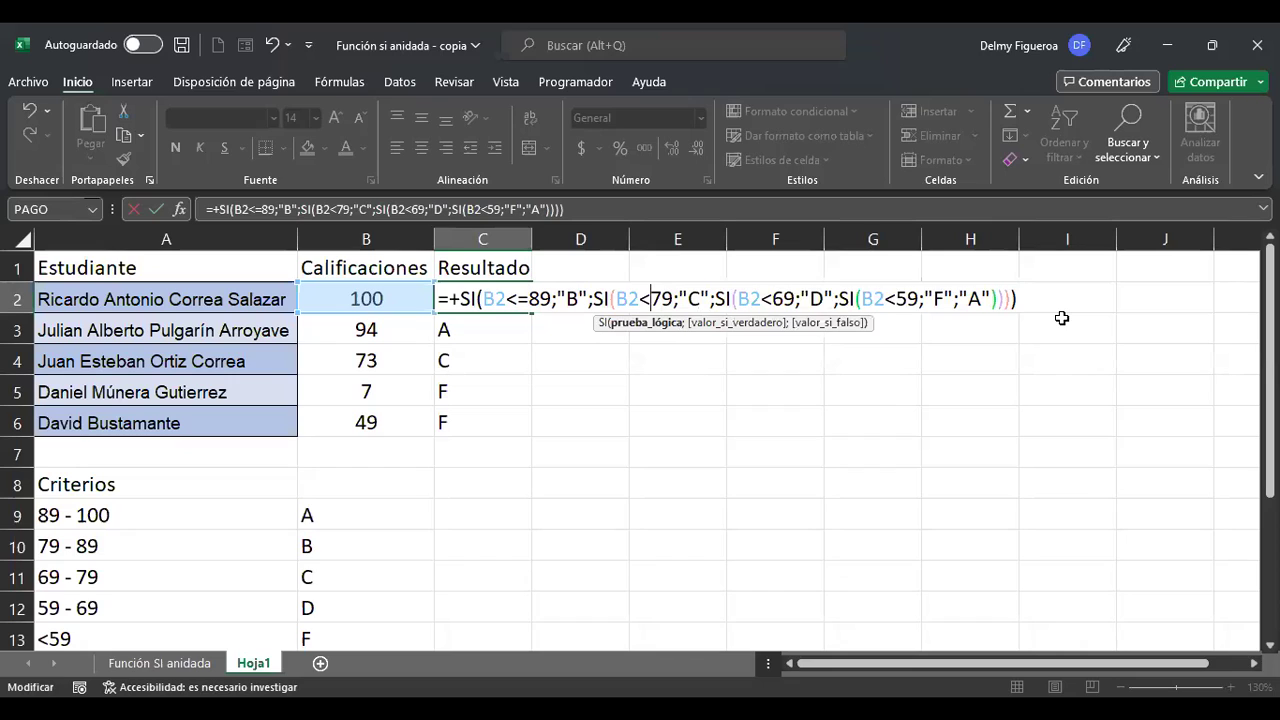
pyautogui.write('=')
# Step: Change the third condition in the C2 formula to B2<=69 and commit the edited formula
pyautogui.press('Right')
pyautogui.press('Right')
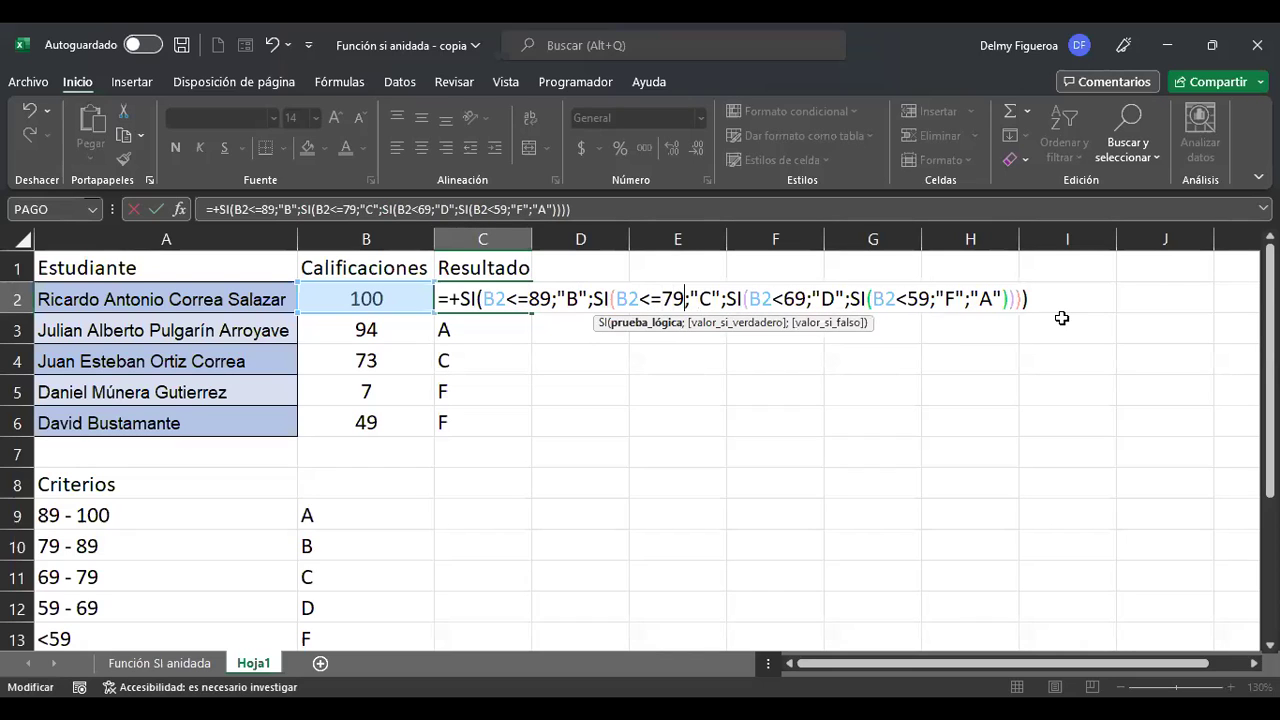
pyautogui.press('Right')
pyautogui.press('Right')
pyautogui.press('Right')
pyautogui.press('Right')
pyautogui.press('Right')
pyautogui.press('Right')
pyautogui.press('Right')
pyautogui.press('Right')
pyautogui.press('Right')
pyautogui.press('Right')
pyautogui.press('Right')
pyautogui.press('Right')
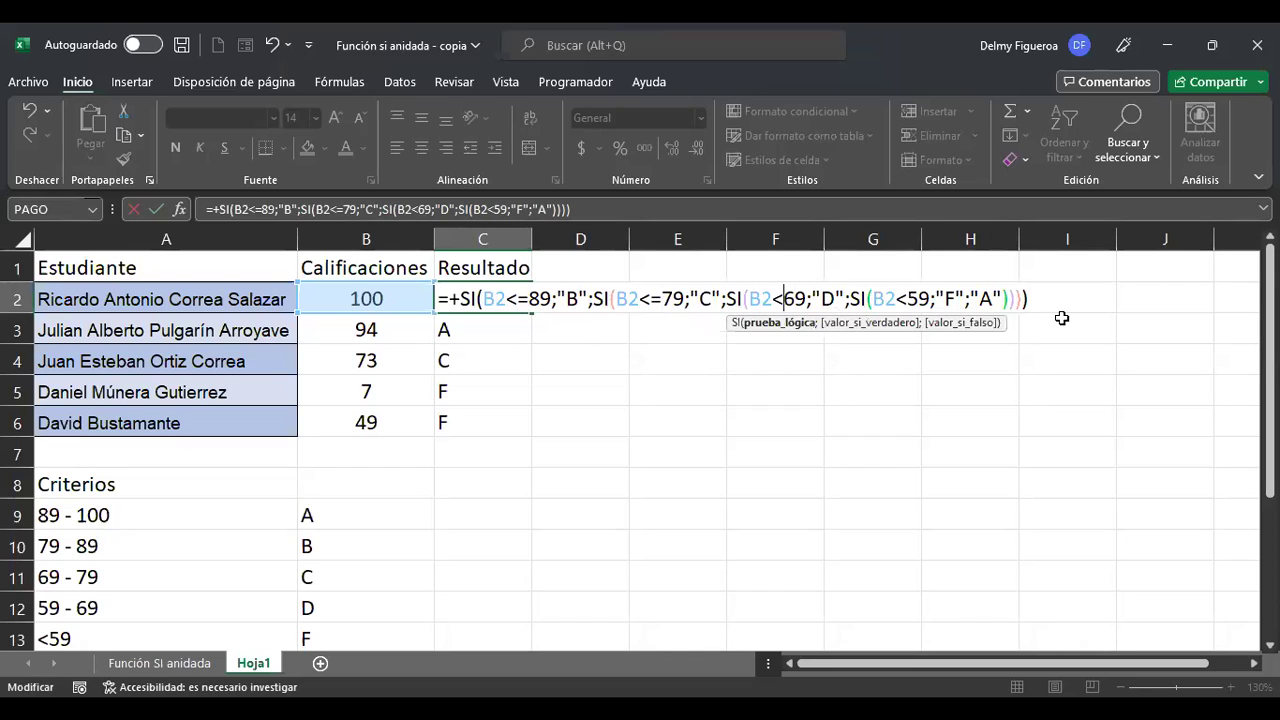
pyautogui.write('=')
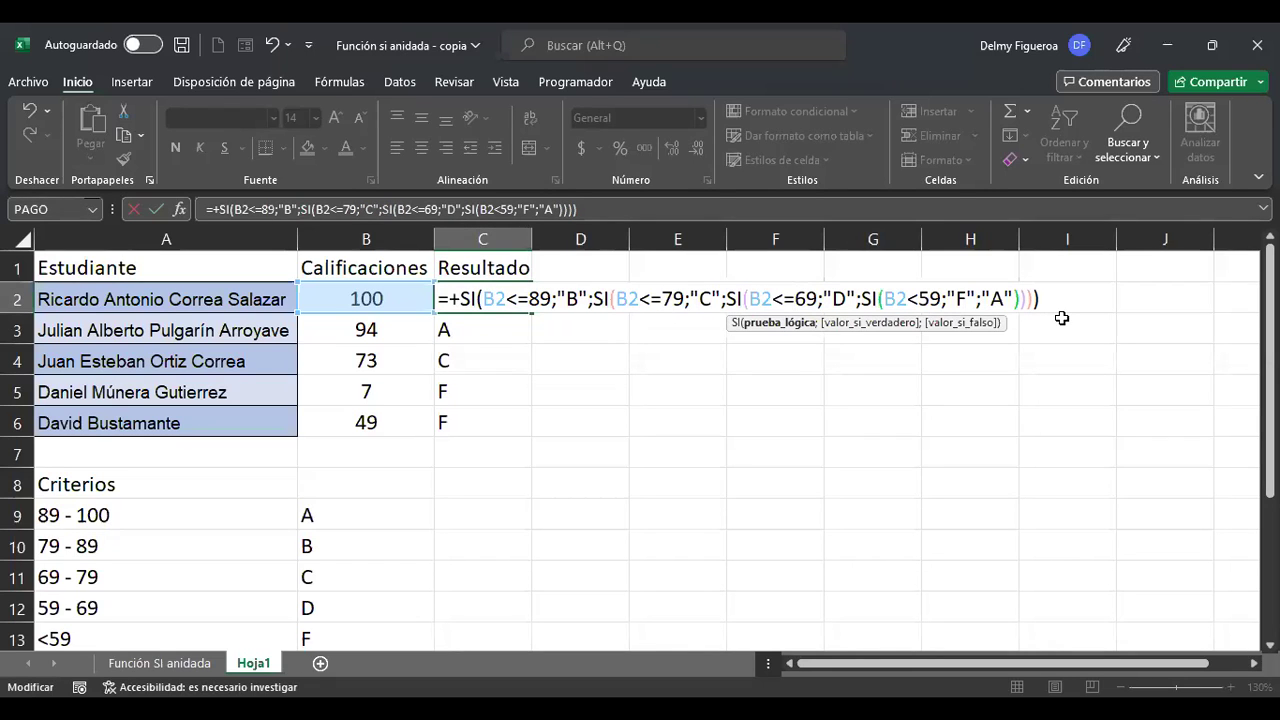
pyautogui.press('Return')
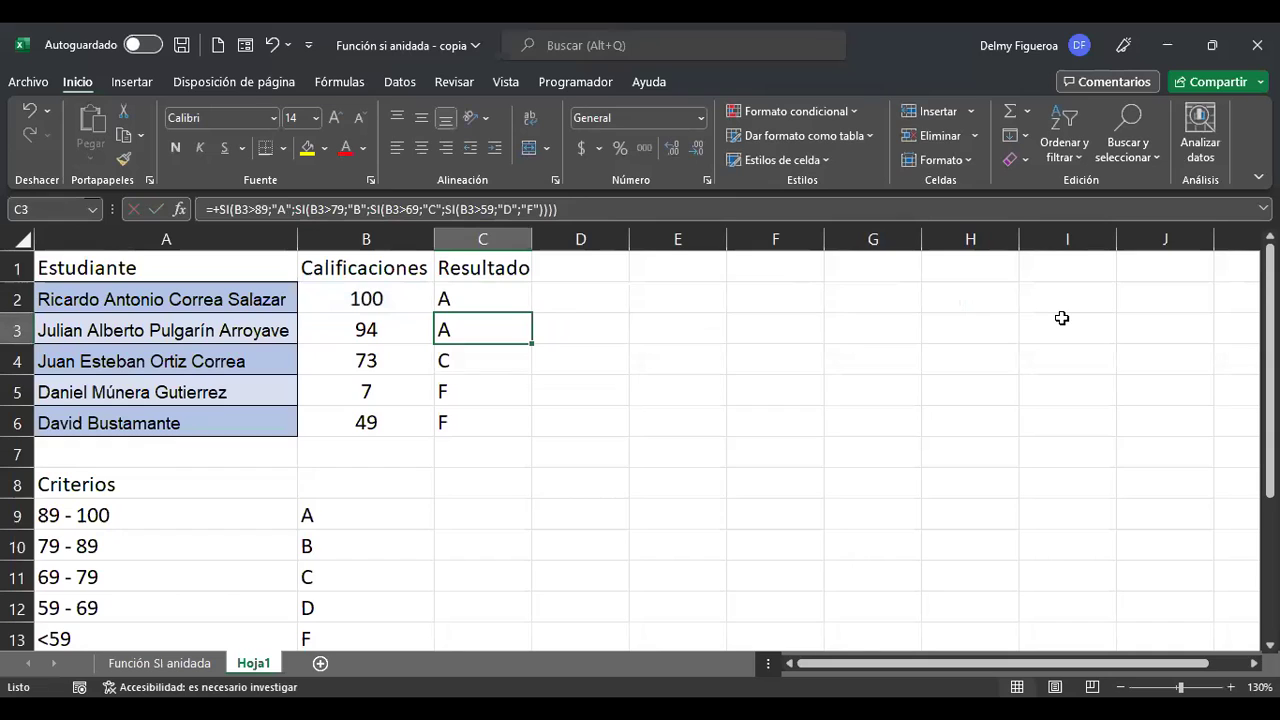
# Step: Compare the greater-than conditions in the C3 formula with the less-than-or-equal conditions in the C2 formula
pyautogui.press('F2')
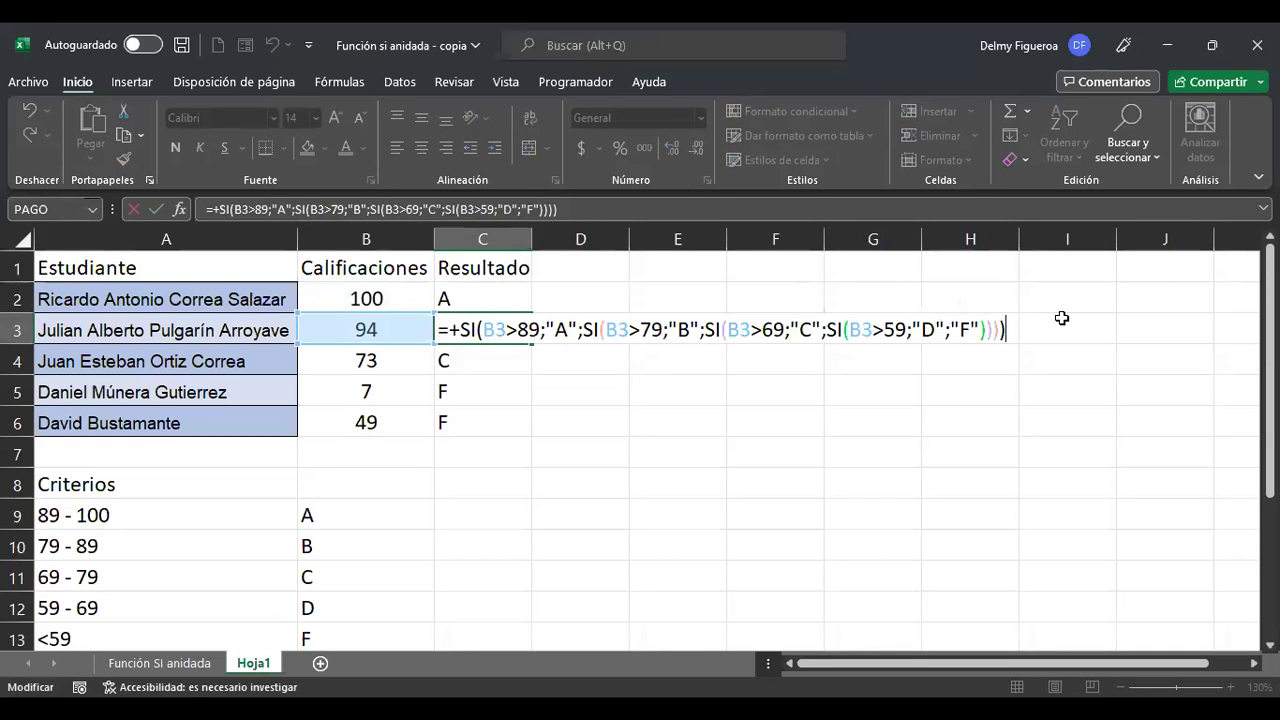
pyautogui.click(525, 329)
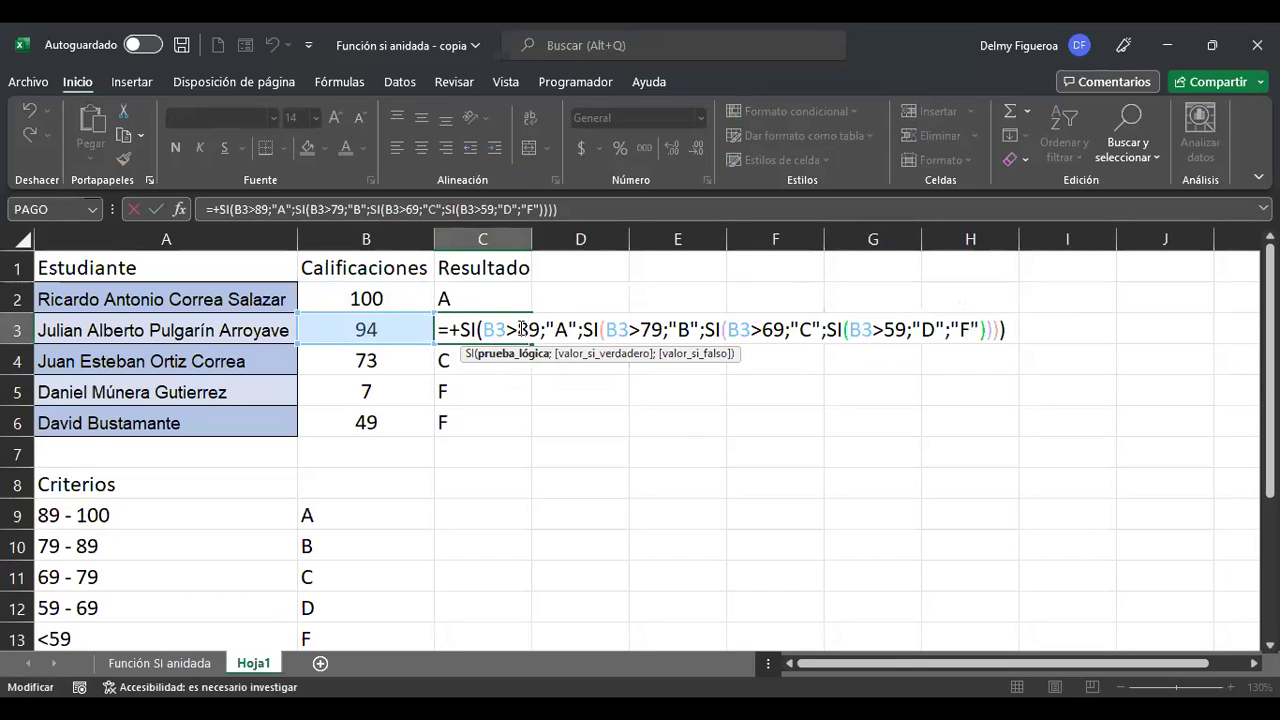
pyautogui.click(654, 330)
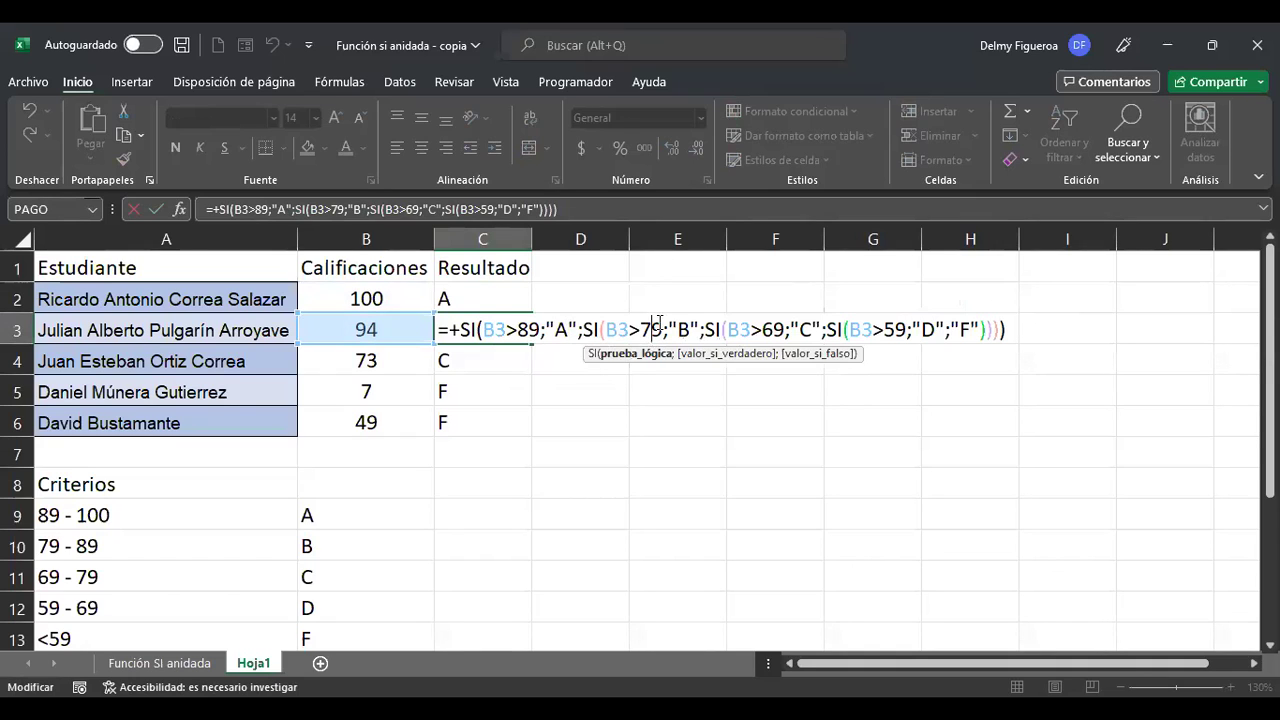
pyautogui.press('Escape')
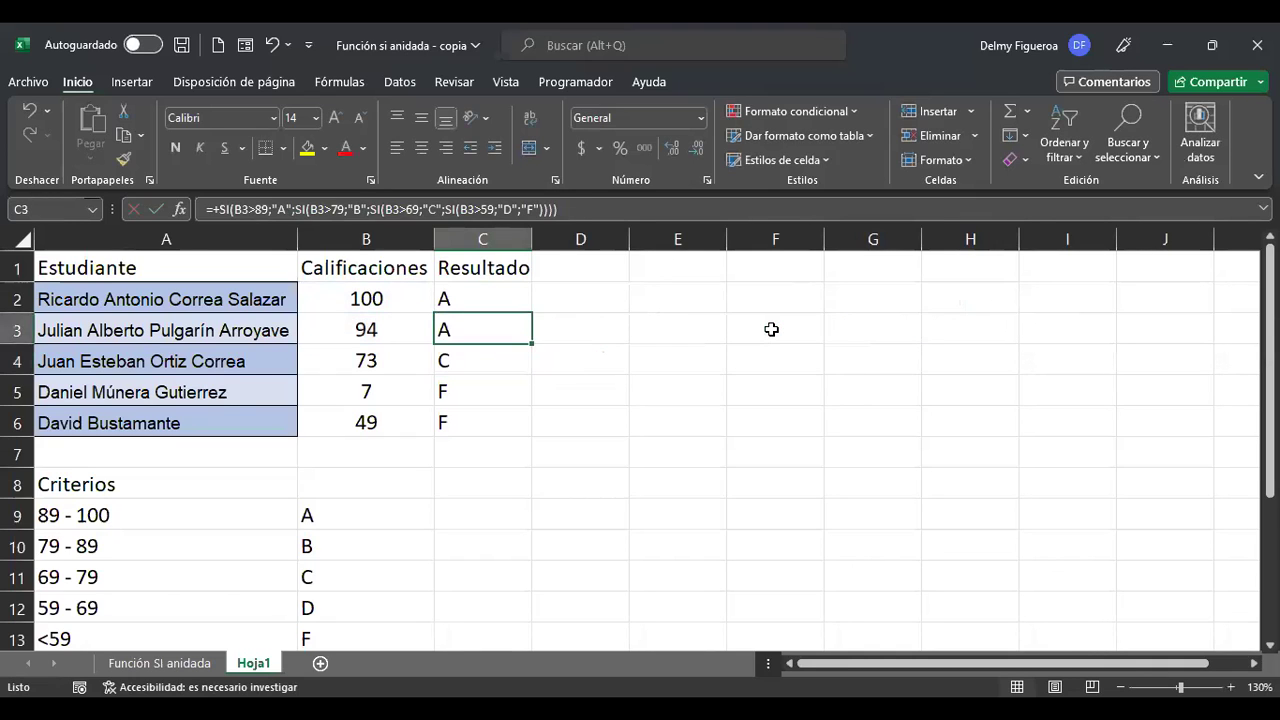
pyautogui.press('Up')
pyautogui.press('F2')
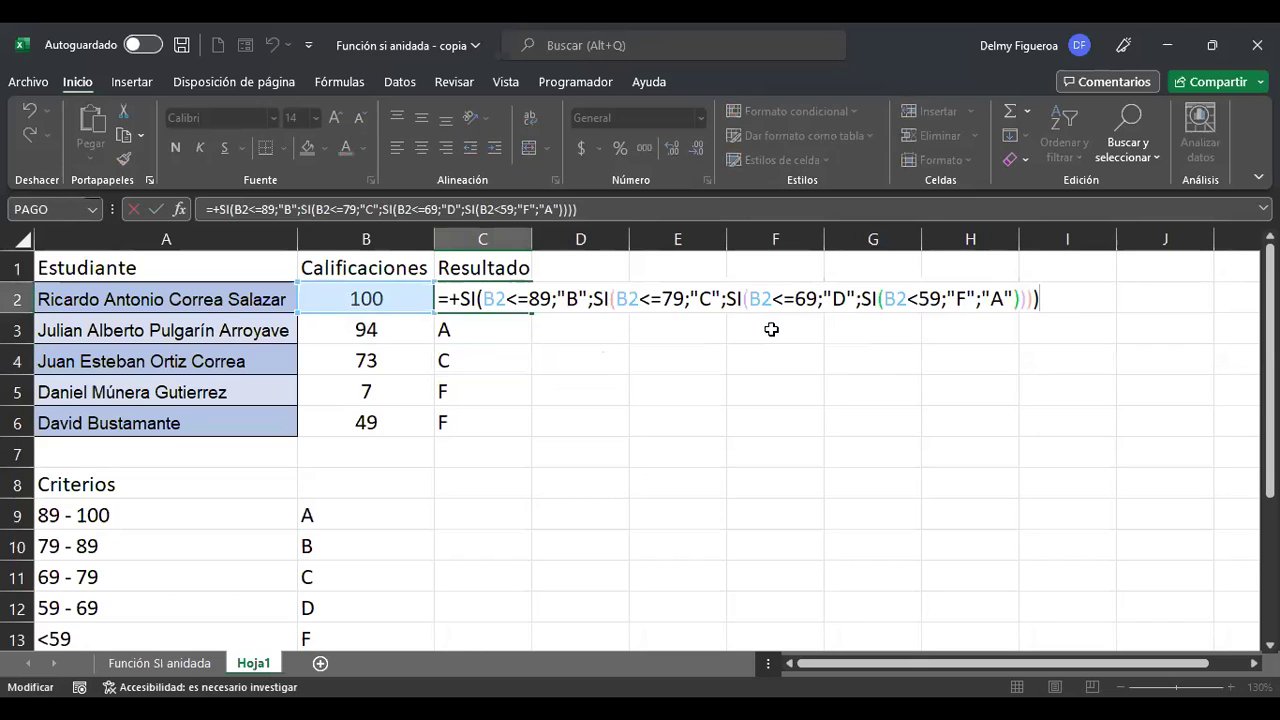
pyautogui.press('Return')
pyautogui.press('Up')
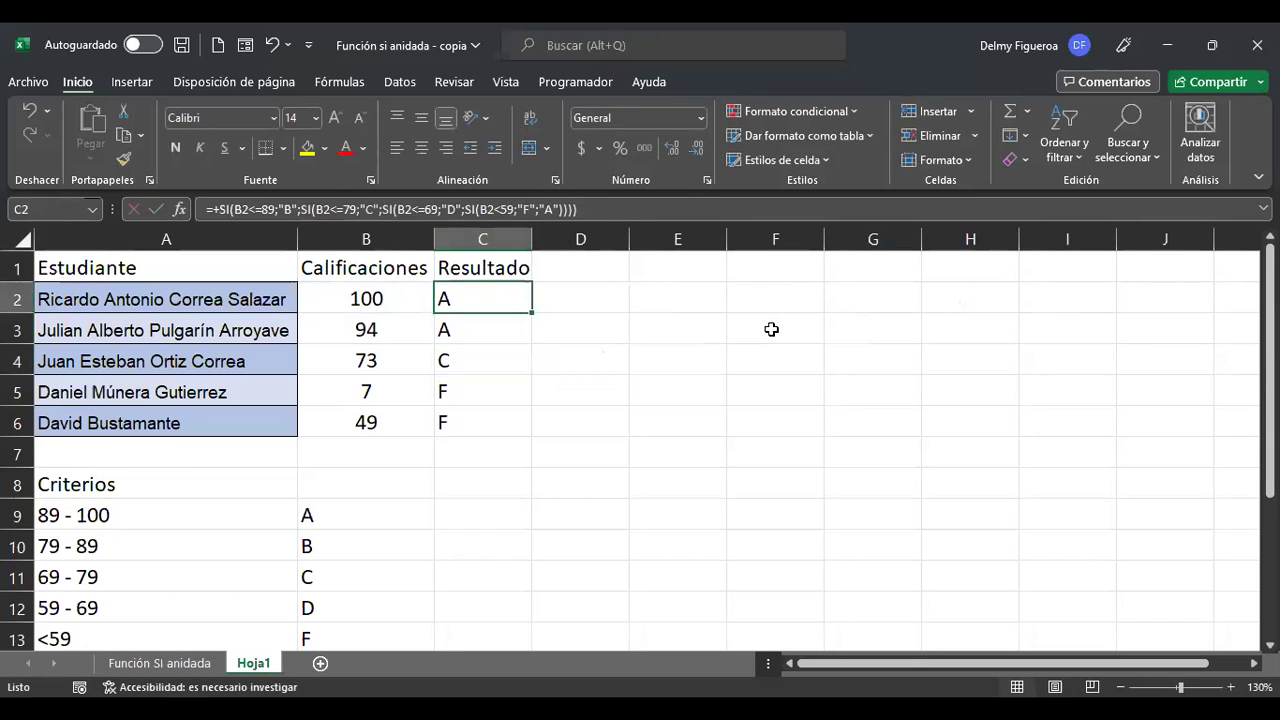
# Step: Set the grade in B2 to 7 to test the C2 formula
pyautogui.press('Left')
pyautogui.write('7')
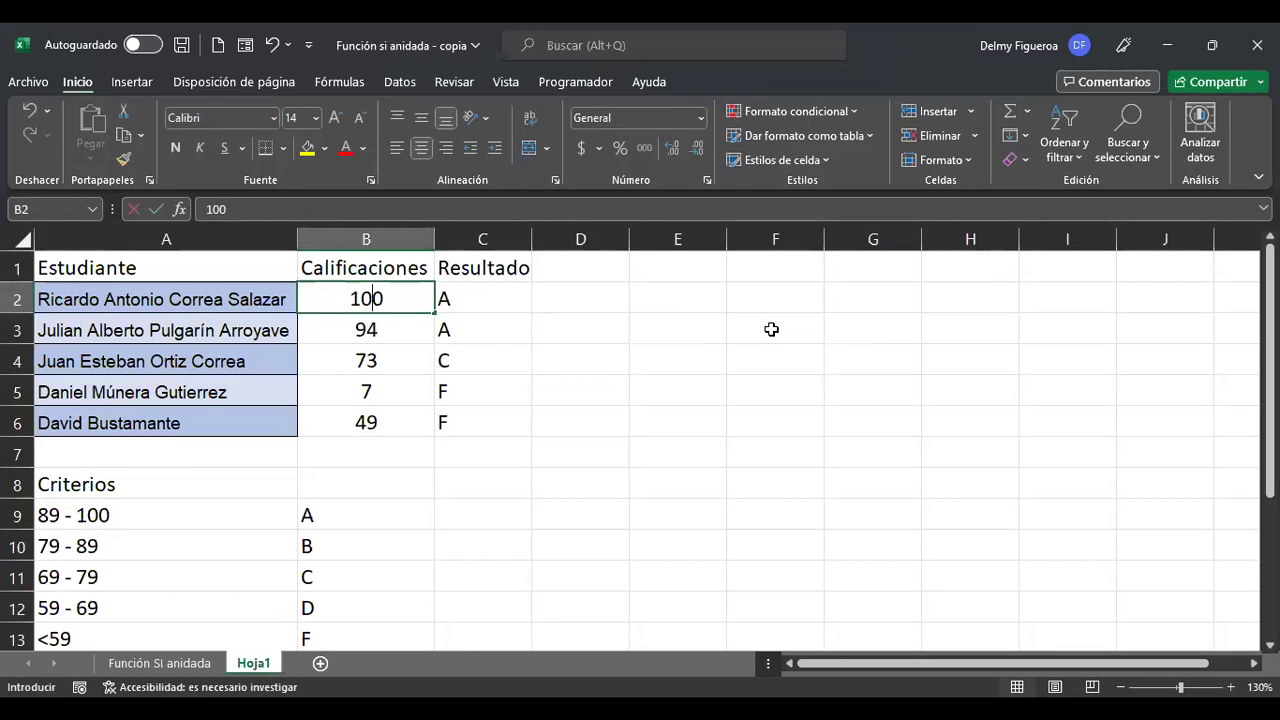
pyautogui.press('Tab')
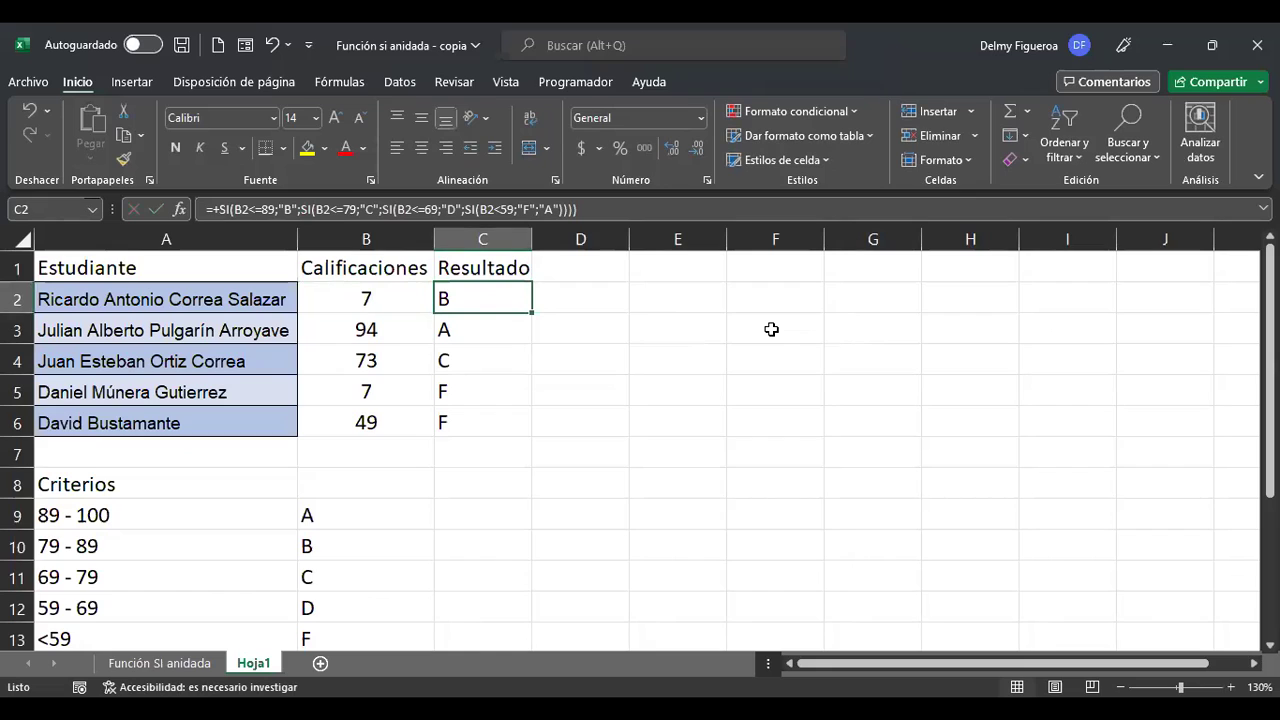
pyautogui.press('Left')
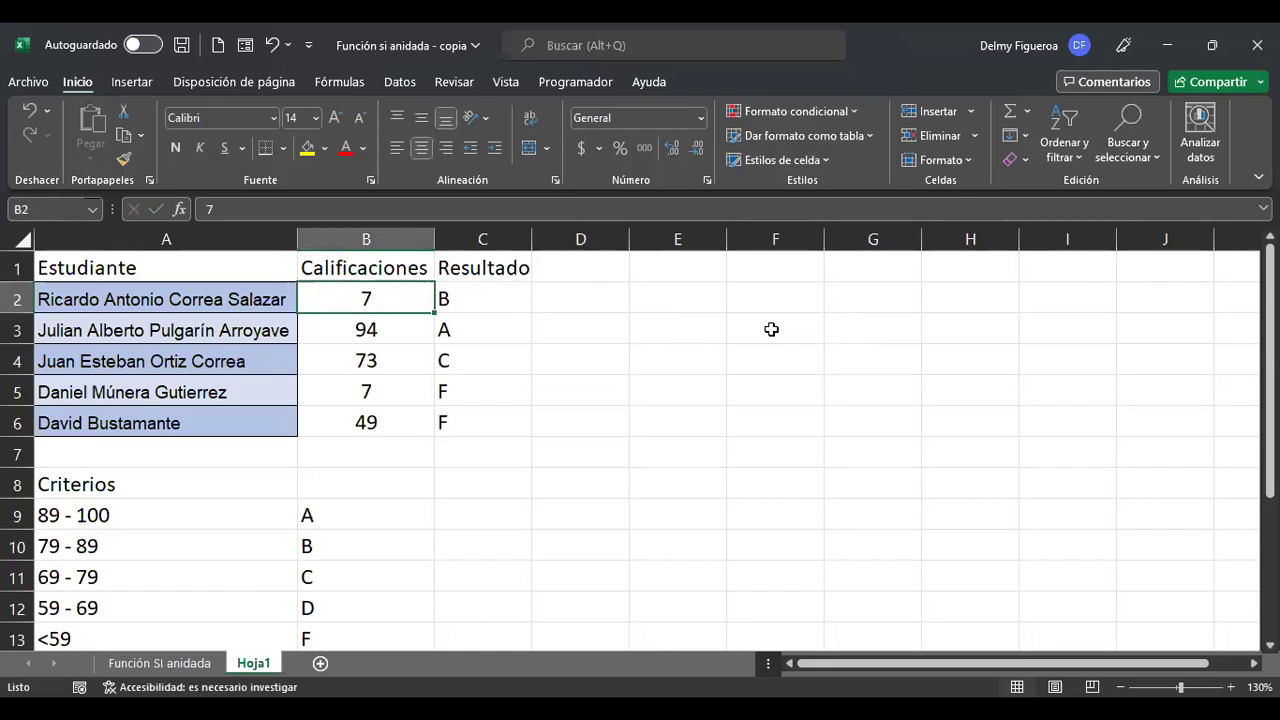
pyautogui.press('Right')
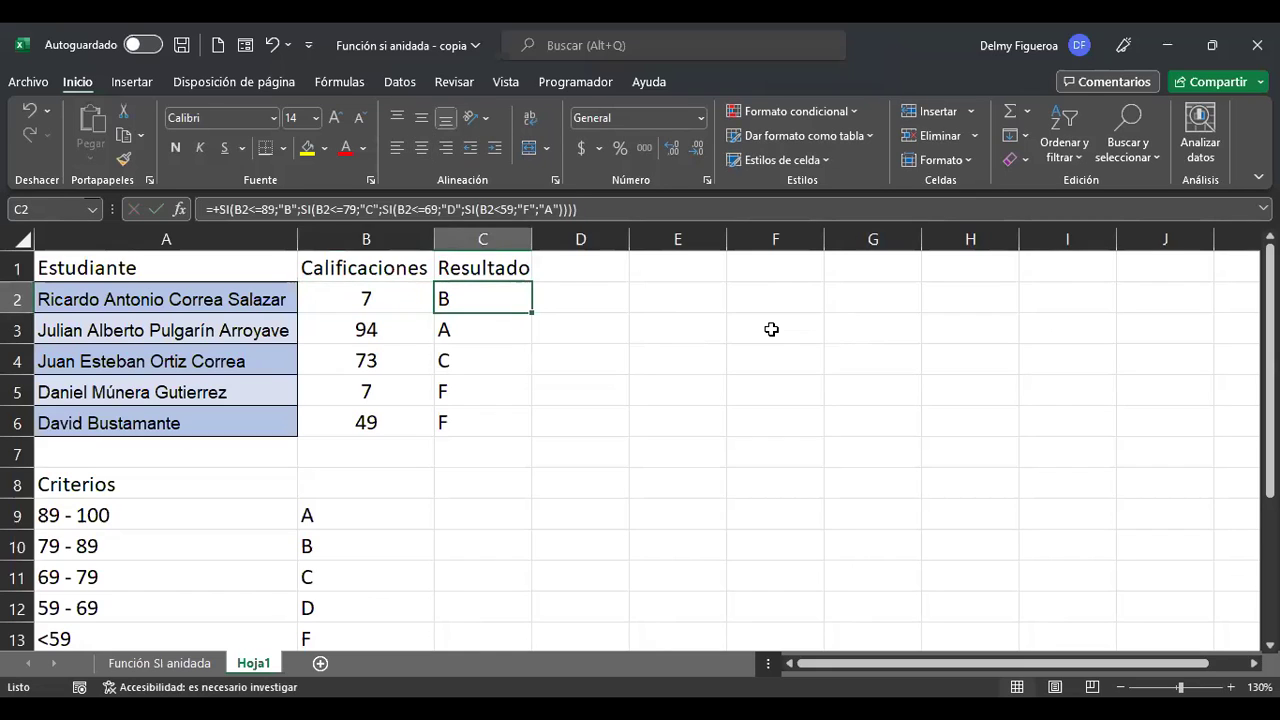
# Step: Examine the first condition in the C2 formula and the order of the four greater-than conditions in the C3 formula
pyautogui.press('F2')
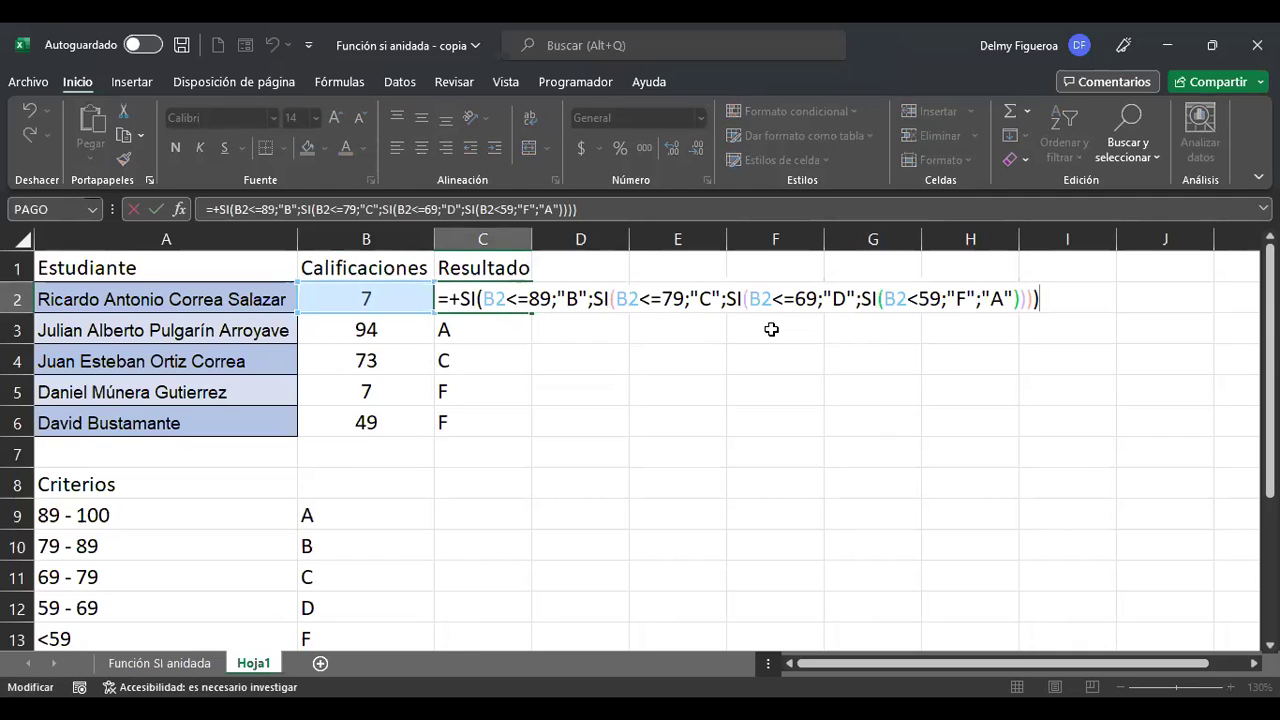
pyautogui.click(529, 298)
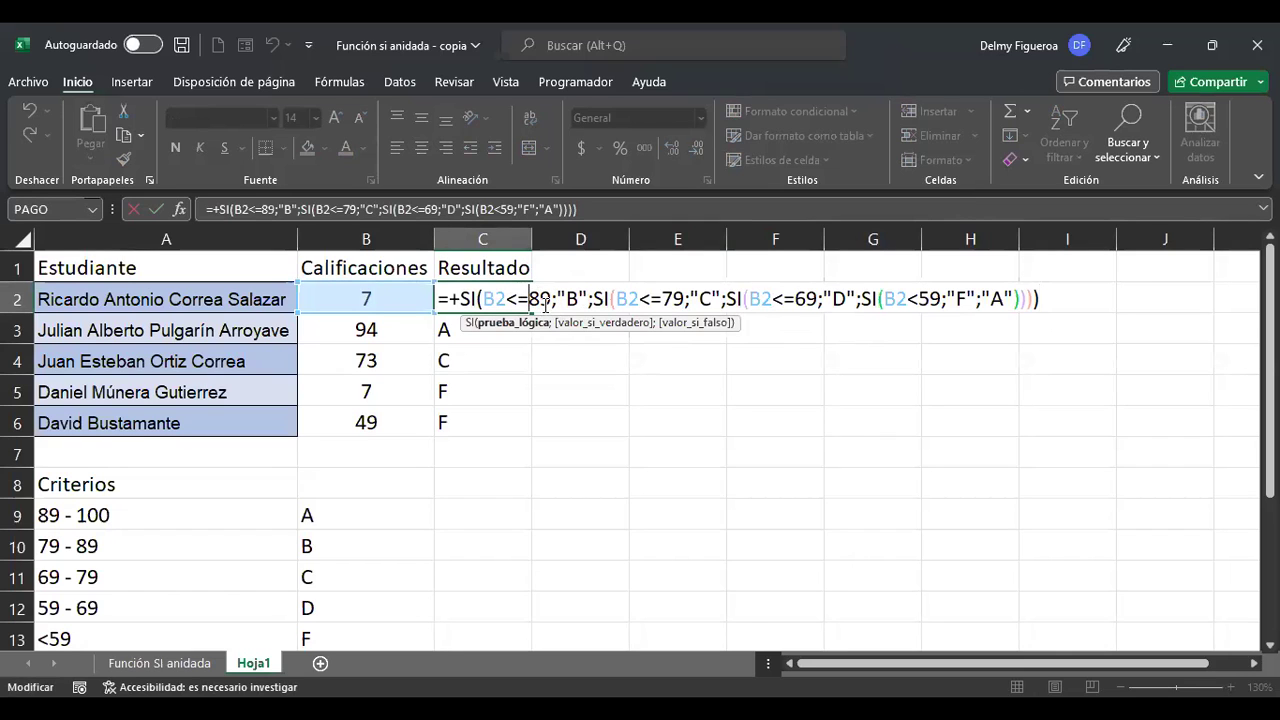
pyautogui.press('Return')
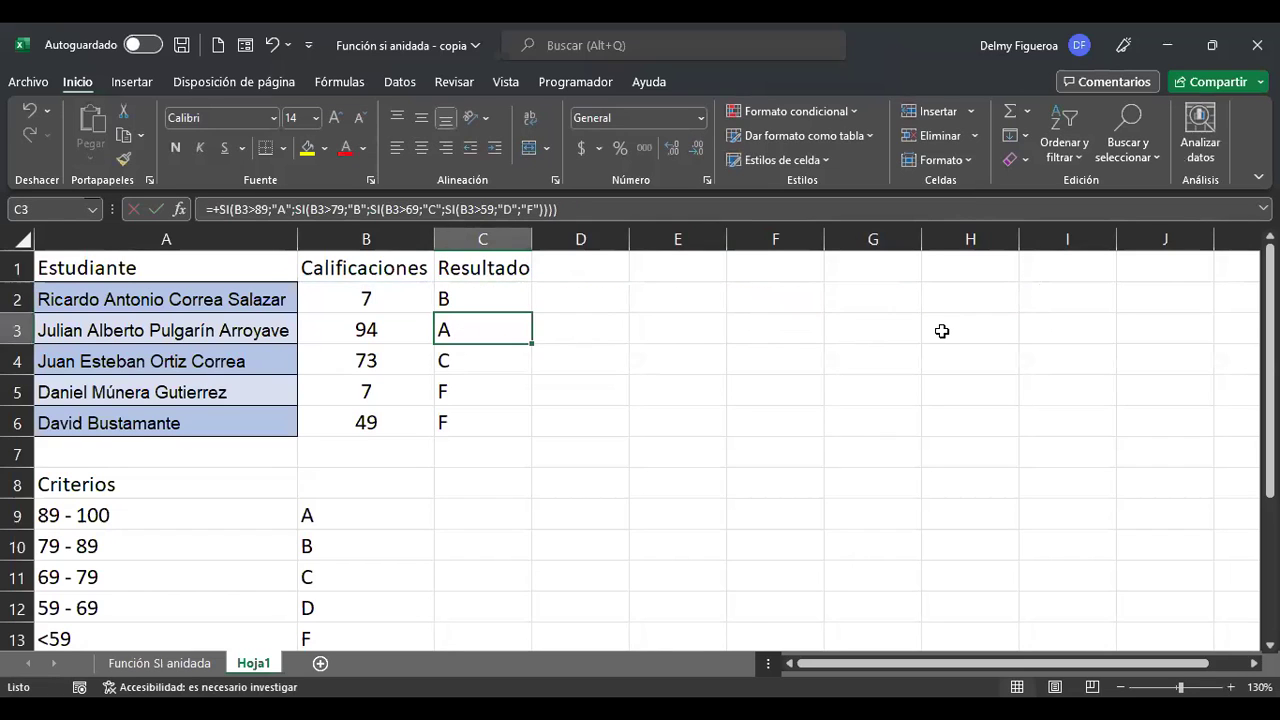
pyautogui.press('F2')
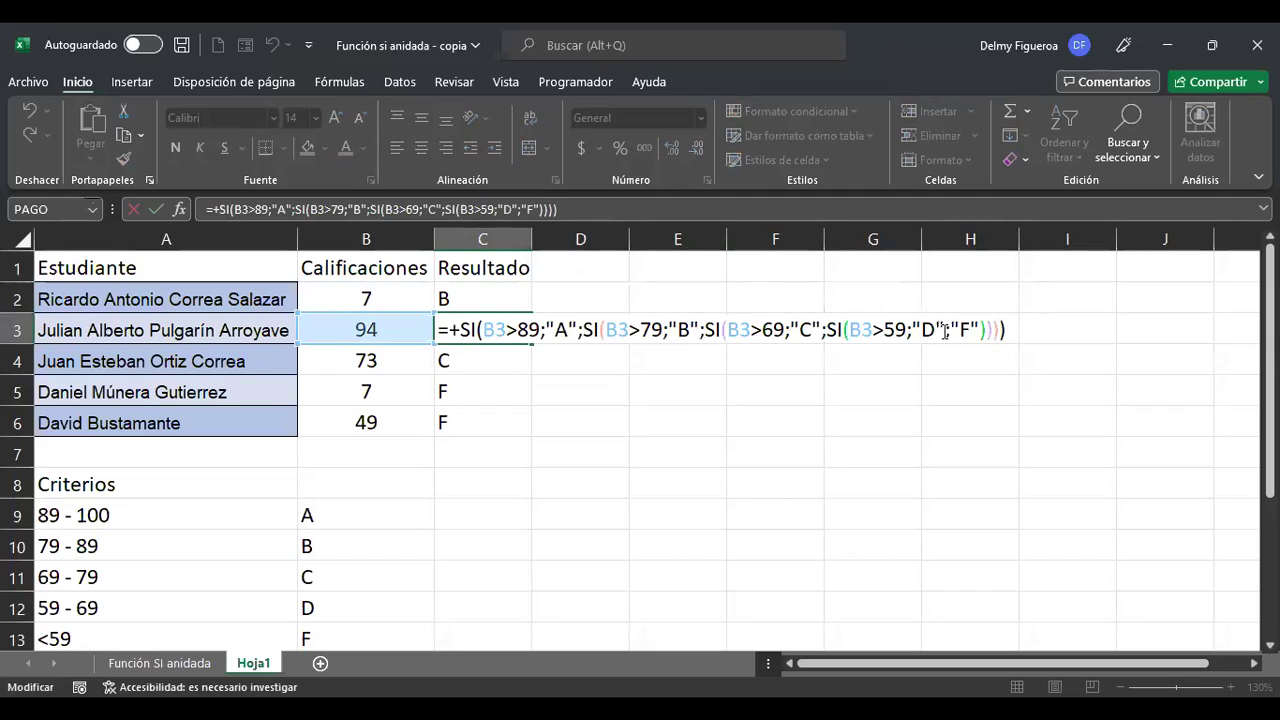
pyautogui.click(528, 330)
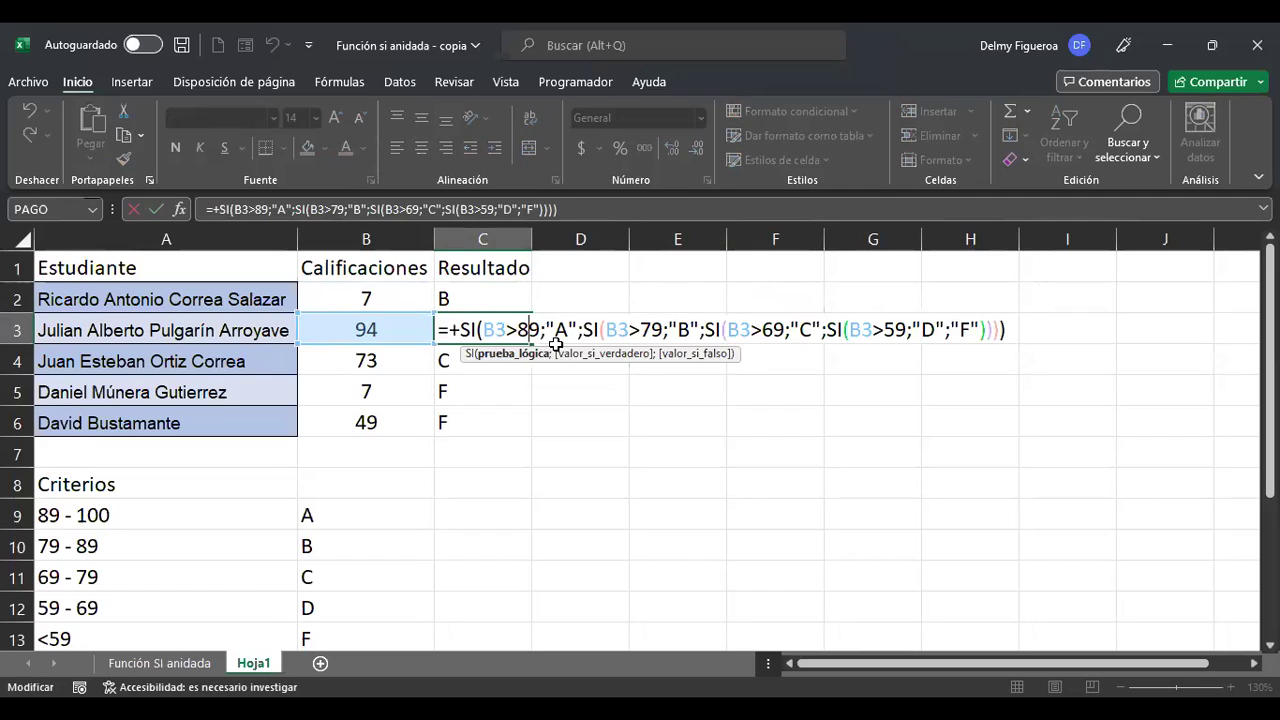
pyautogui.click(653, 329)
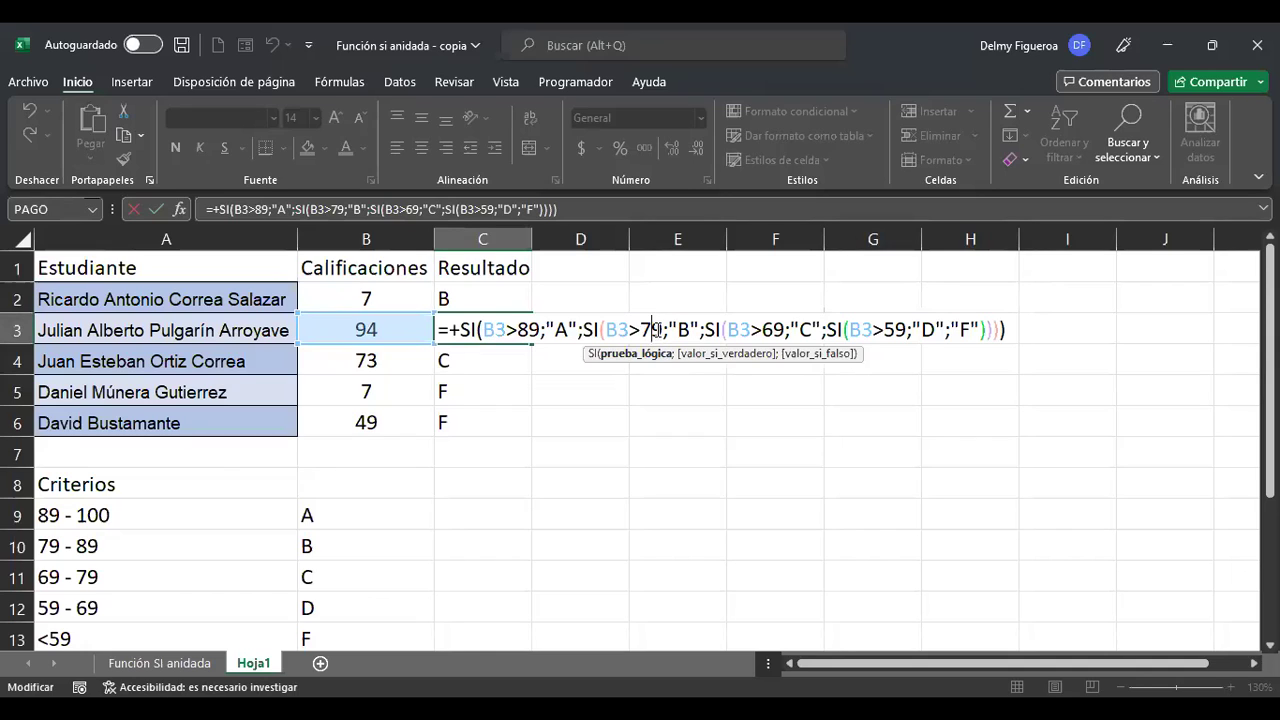
pyautogui.click(785, 330)
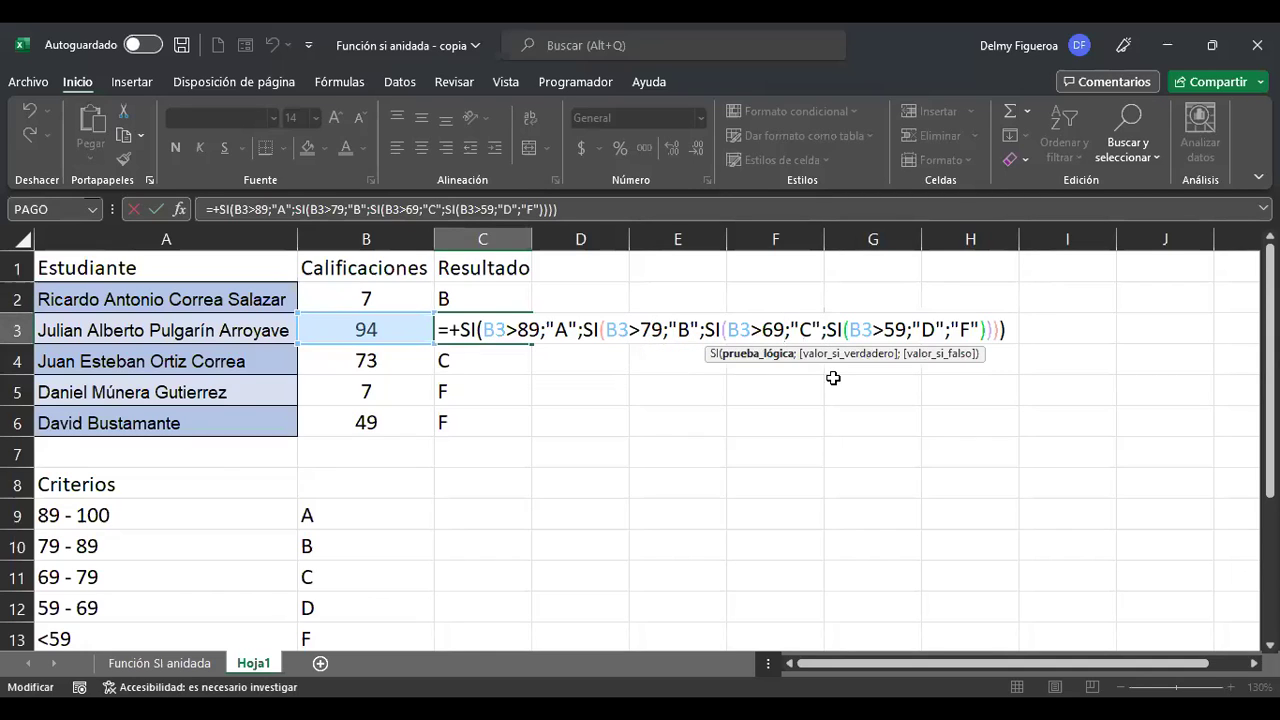
pyautogui.click(820, 330)
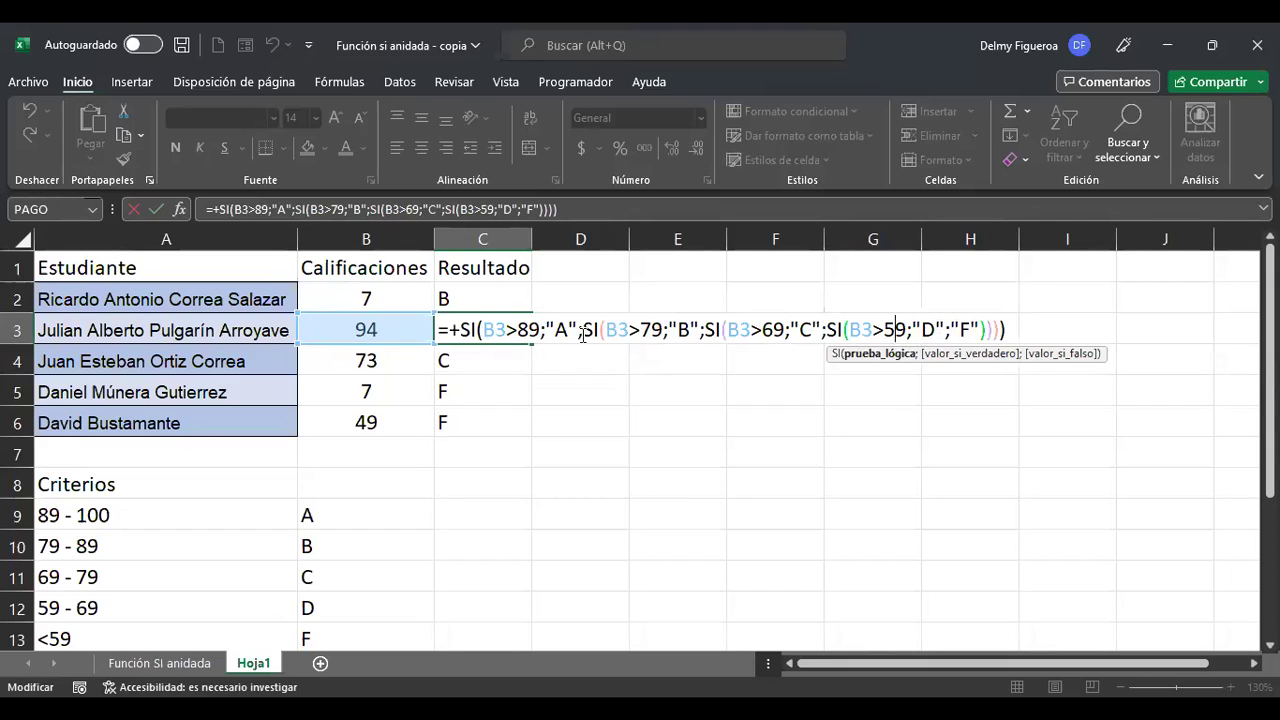
pyautogui.click(895, 329)
# Step: Change the first SI in the C2 formula to test B2<=59 and return "F"
pyautogui.click(482, 298)
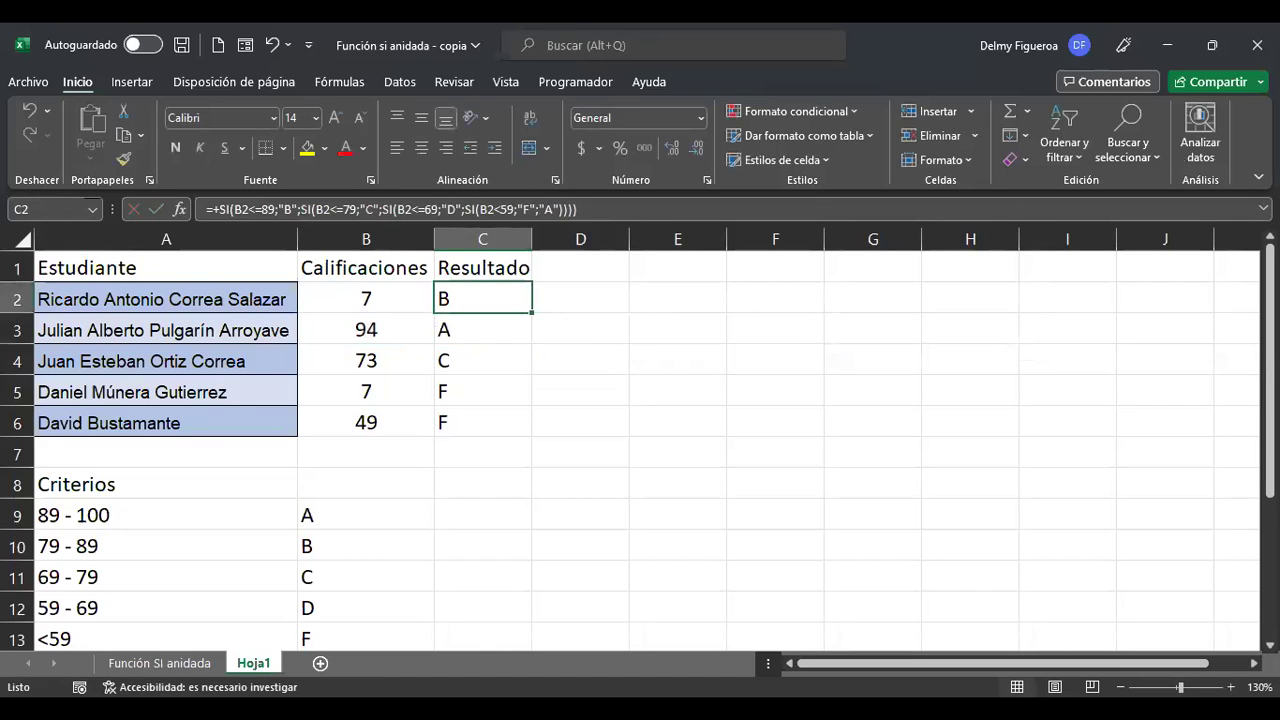
pyautogui.press('F2')
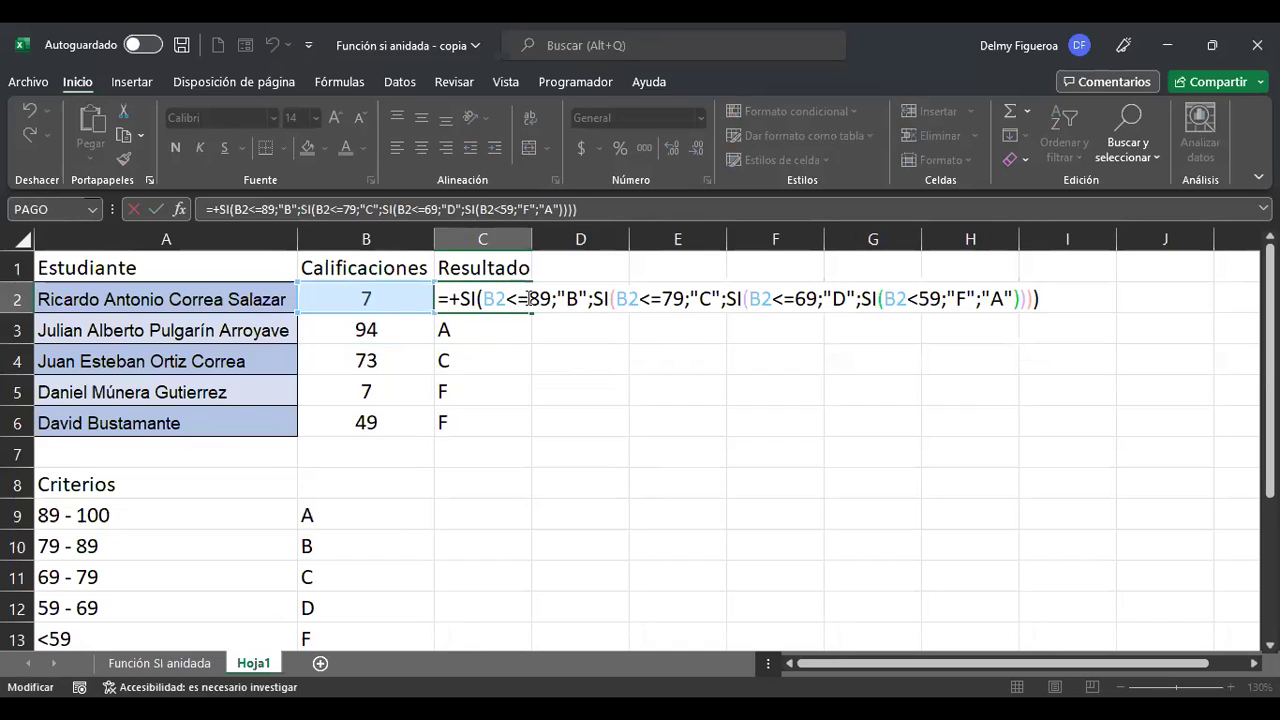
pyautogui.press('Left')
pyautogui.press('Left')
pyautogui.press('Left')
pyautogui.press('Left')
pyautogui.press('Left')
pyautogui.press('Left')
pyautogui.press('Left')
pyautogui.press('Left')
pyautogui.press('Left')
pyautogui.press('Left')
pyautogui.press('Left')
pyautogui.press('Left')
pyautogui.press('Left')
pyautogui.press('Left')
pyautogui.press('Left')
pyautogui.press('Left')
pyautogui.press('Left')
pyautogui.press('Left')
pyautogui.press('Left')
pyautogui.press('Left')
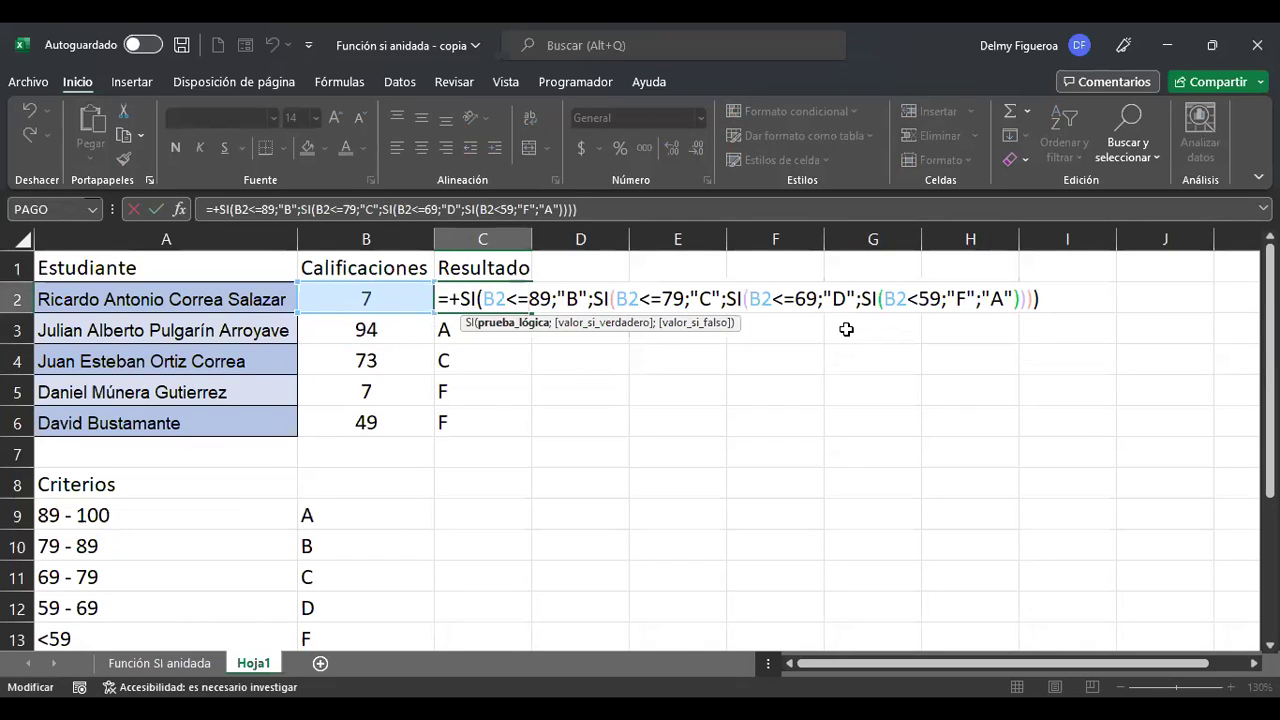
pyautogui.press('BackSpace')
pyautogui.write('5')
pyautogui.press('Right')
pyautogui.press('Right')
pyautogui.press('Delete')
pyautogui.write('F')
# Step: Change the second SI in the C2 formula to test B2<=69 and return "D"
pyautogui.press('Right')
pyautogui.press('Right')
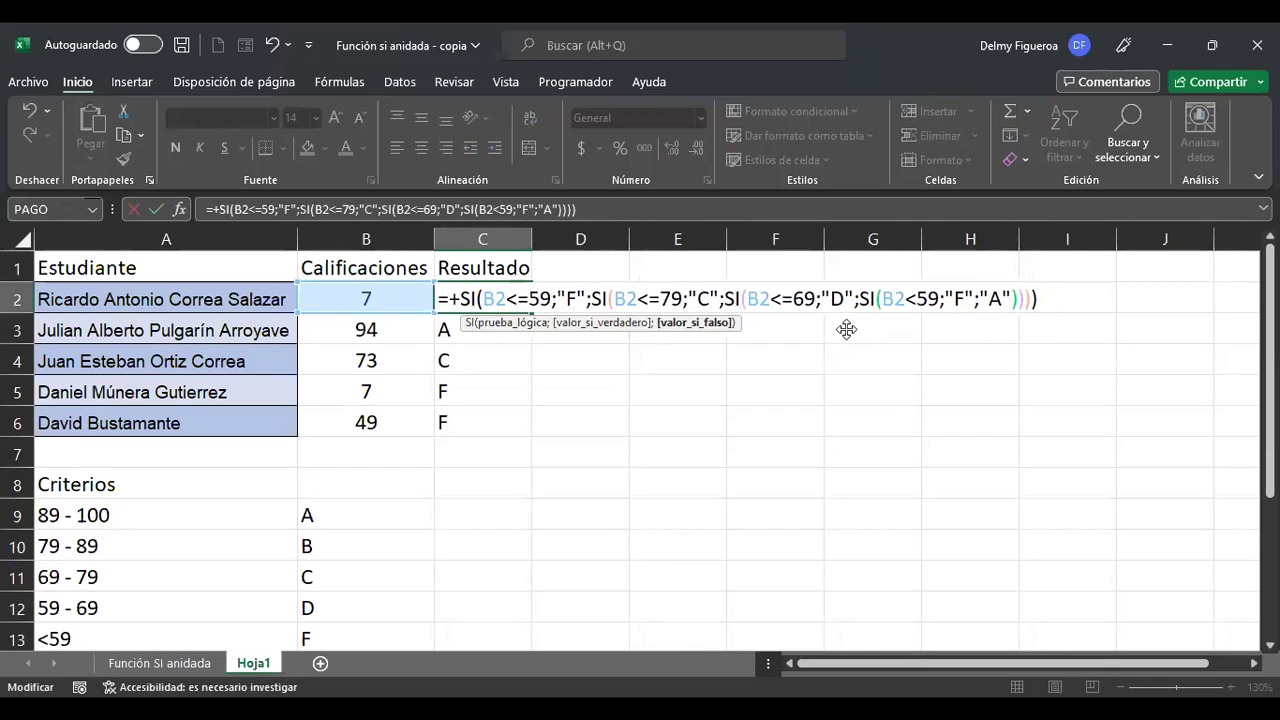
pyautogui.press('Right')
pyautogui.press('Right')
pyautogui.press('Right')
pyautogui.press('Right')
pyautogui.press('Right')
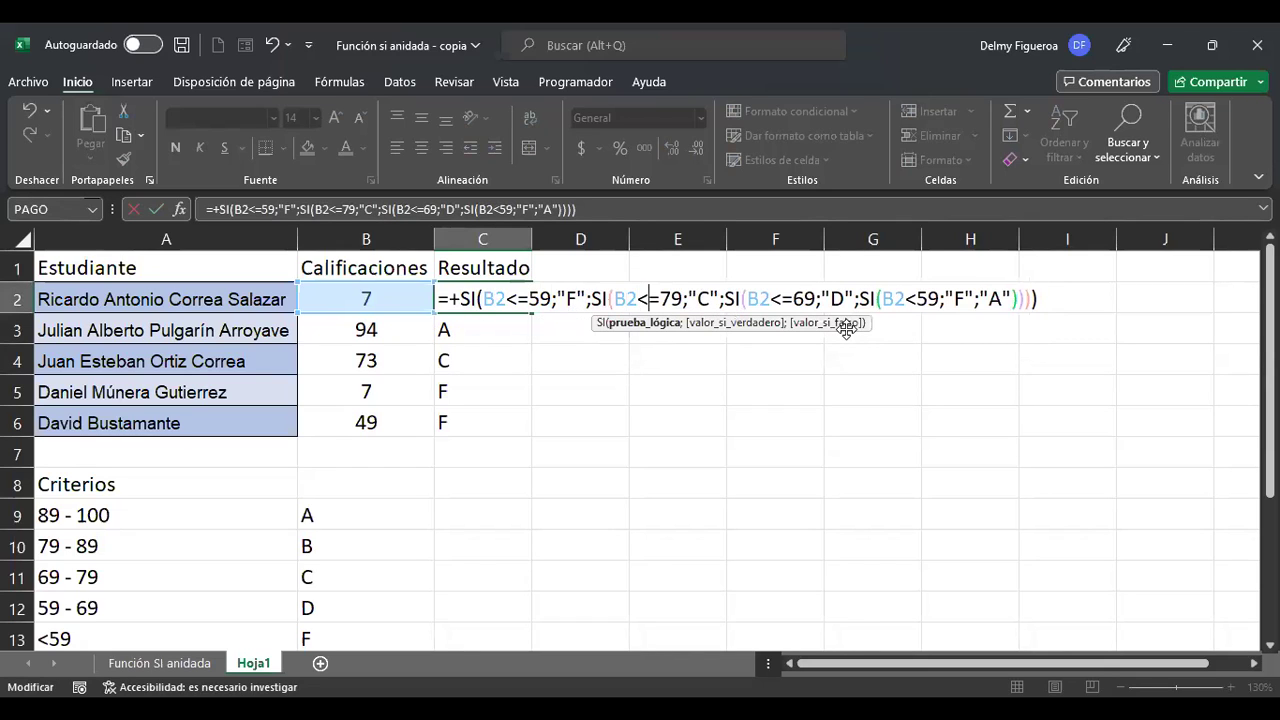
pyautogui.press('Right')
pyautogui.press('BackSpace')
pyautogui.write('6')
pyautogui.press('Right')
pyautogui.press('Right')
pyautogui.press('Right')
pyautogui.press('Delete')
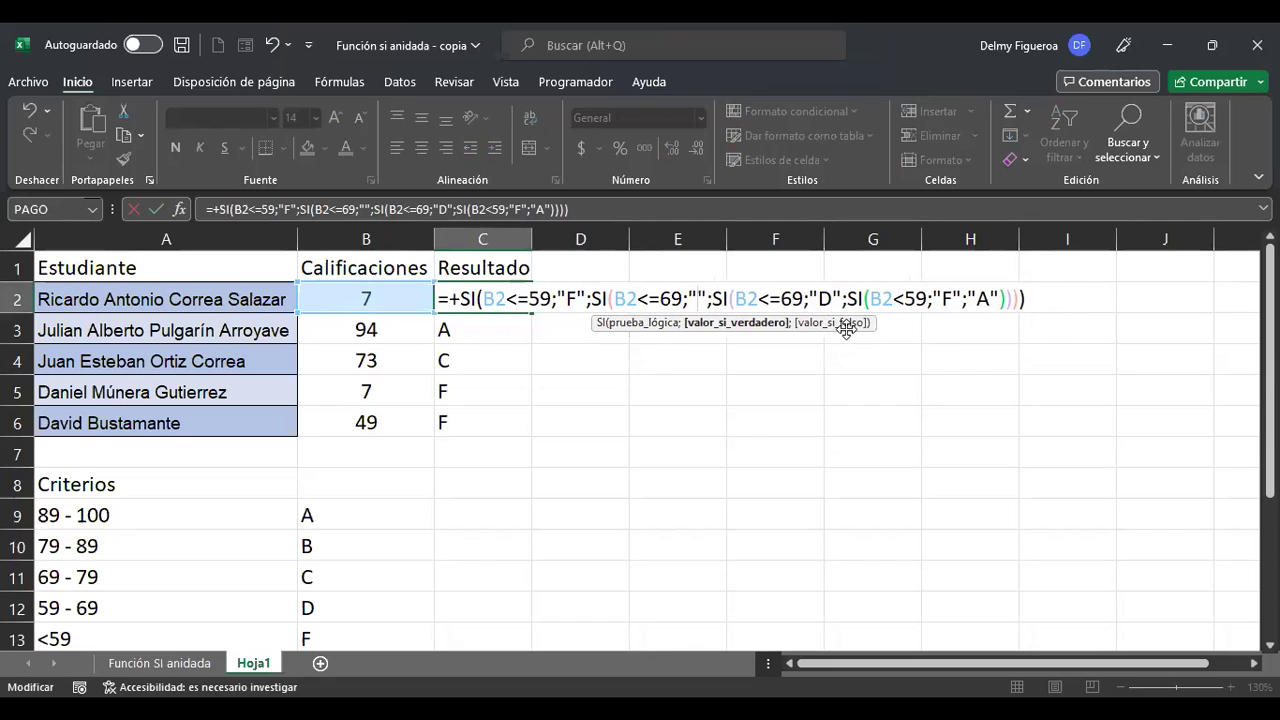
pyautogui.write('D')
# Step: Change the third SI in the C2 formula to test B2<=79 and return "C"
pyautogui.press('Right')
pyautogui.press('Right')
pyautogui.press('Right')
pyautogui.press('Right')
pyautogui.press('Right')
pyautogui.press('Right')
pyautogui.press('Right')
pyautogui.press('Right')
pyautogui.press('Right')
pyautogui.press('Right')
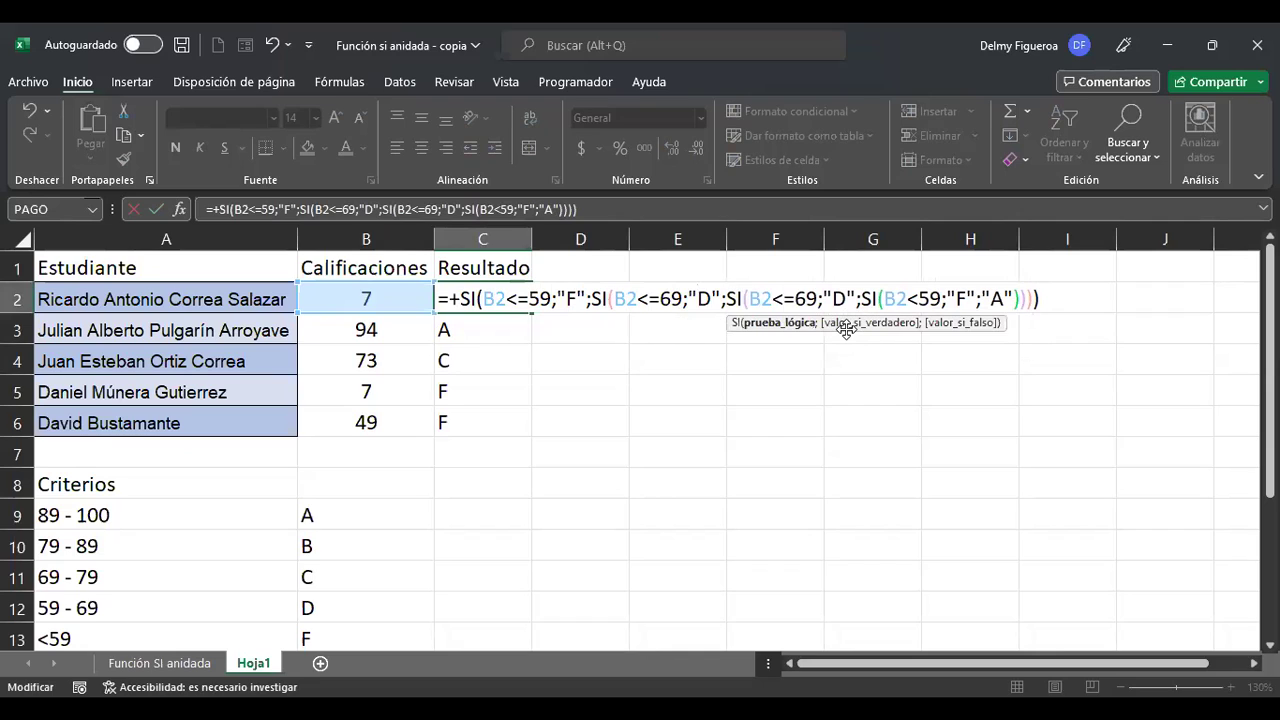
pyautogui.press('BackSpace')
pyautogui.write('7')
pyautogui.press('Right')
pyautogui.press('Right')
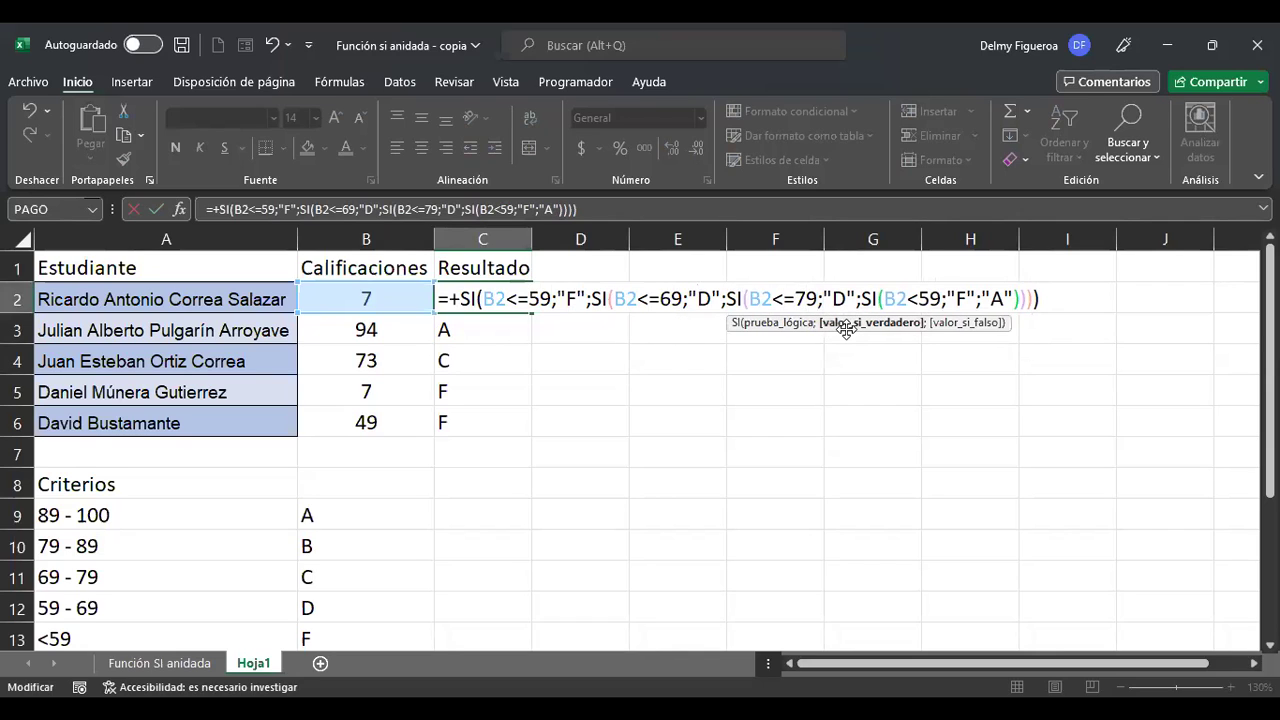
pyautogui.press('Delete')
pyautogui.write('C')
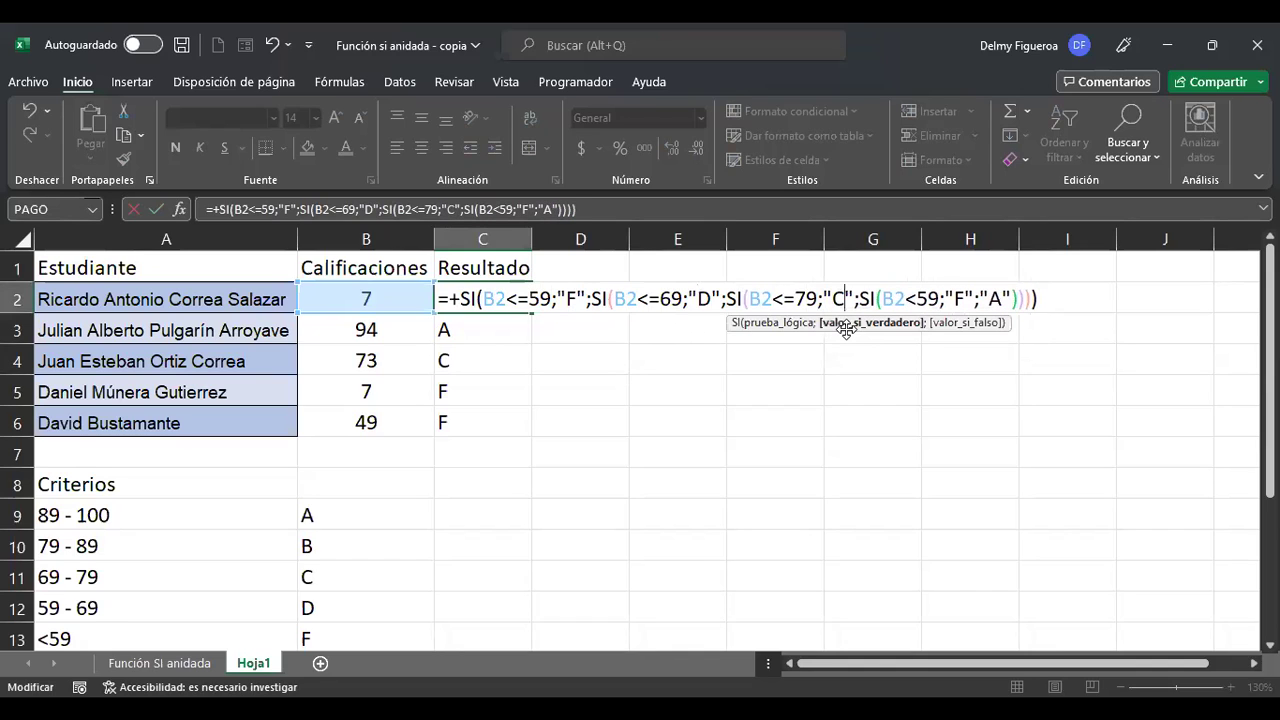
# Step: Change the last SI in the C2 formula to test B2<89 and return "B", and commit the formula
pyautogui.press('Right')
pyautogui.press('Right')
pyautogui.press('Right')
pyautogui.press('Right')
pyautogui.press('Right')
pyautogui.press('Delete')
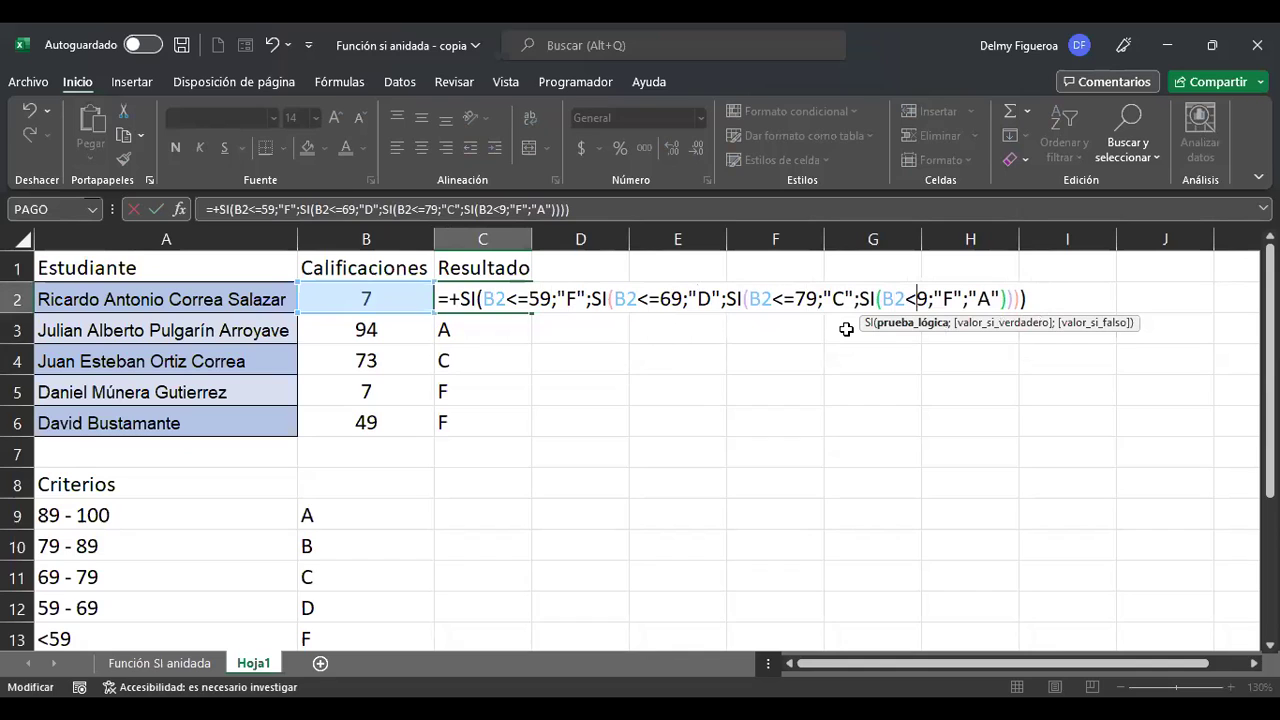
pyautogui.write('8')
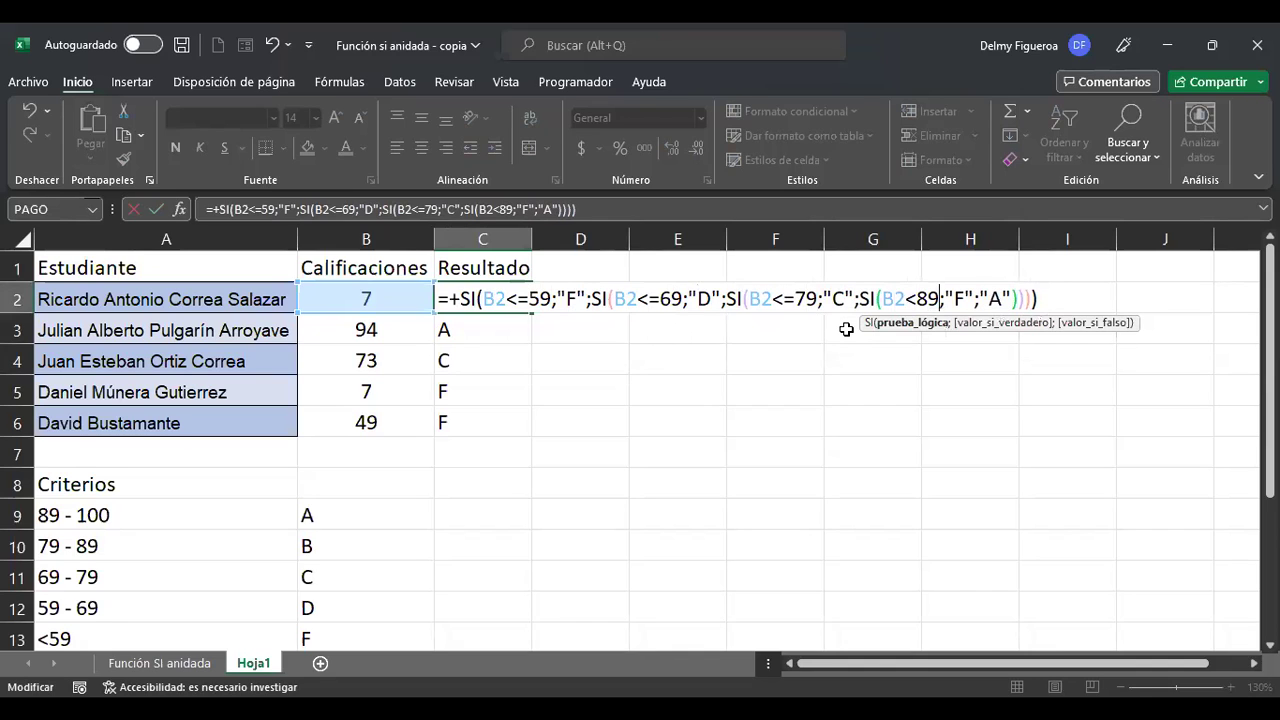
pyautogui.press('Right')
pyautogui.press('Right')
pyautogui.press('Right')
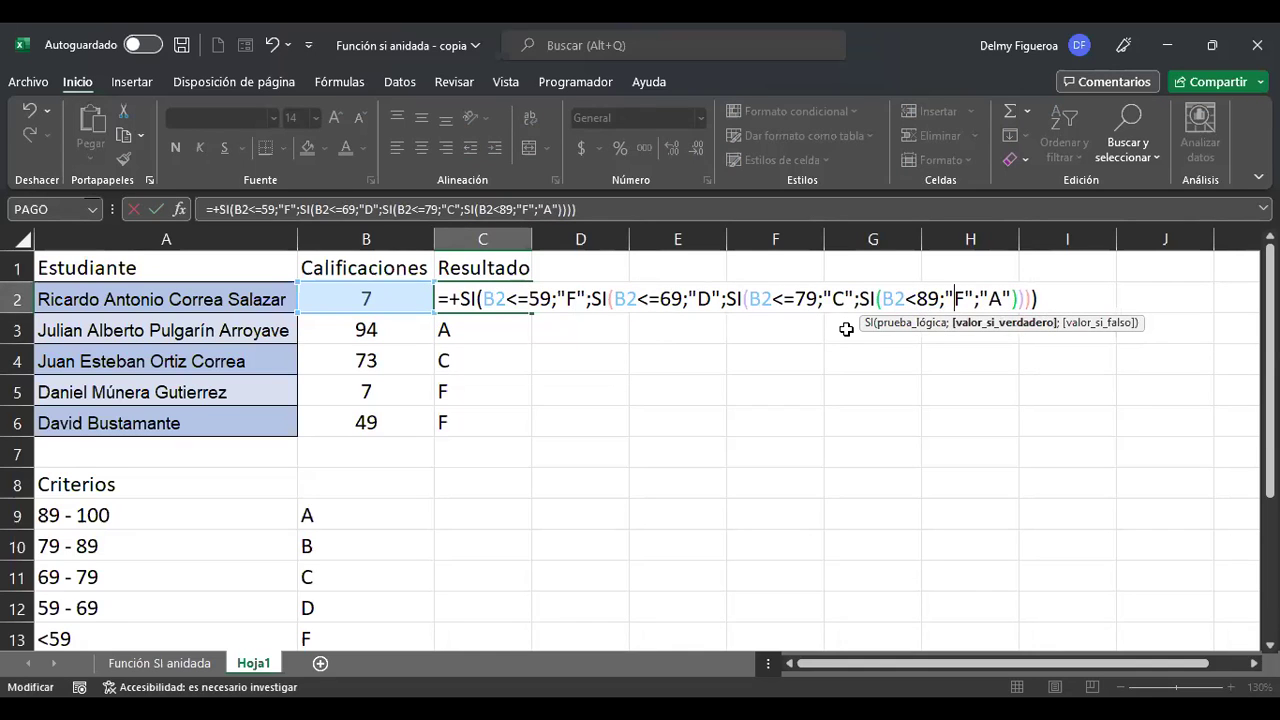
pyautogui.press('Delete')
pyautogui.write('B')
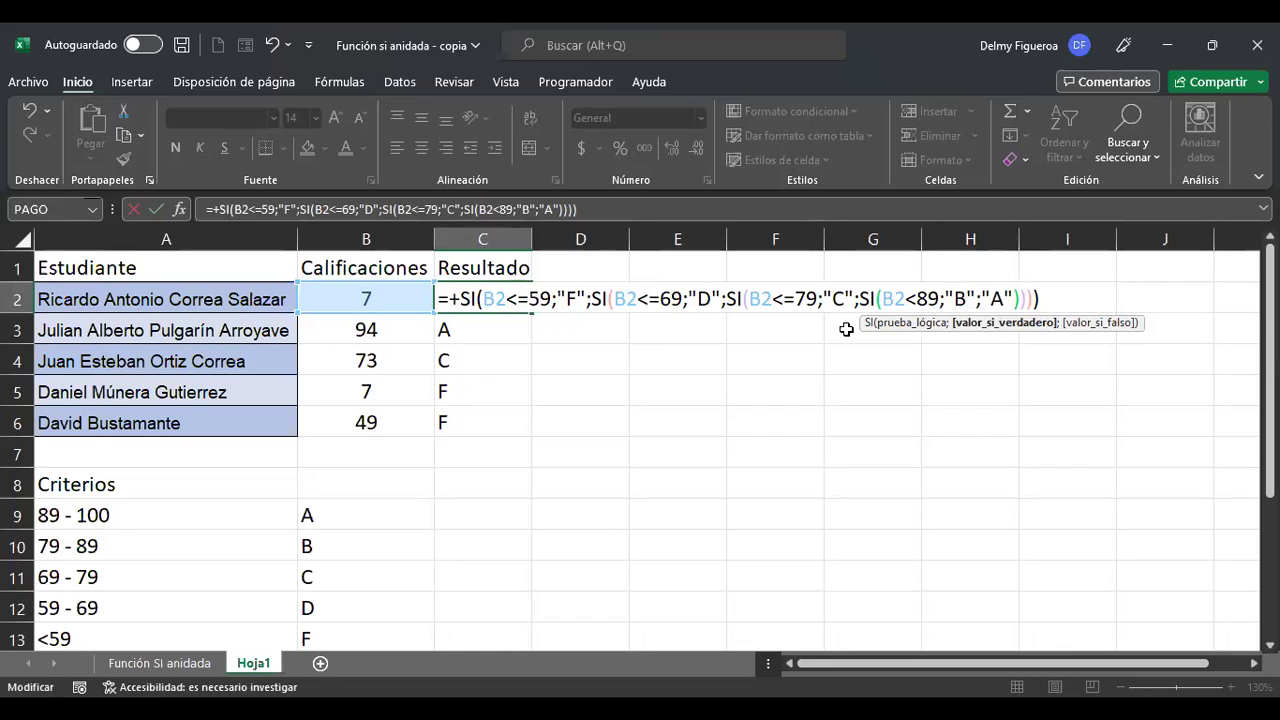
pyautogui.click(1001, 297)
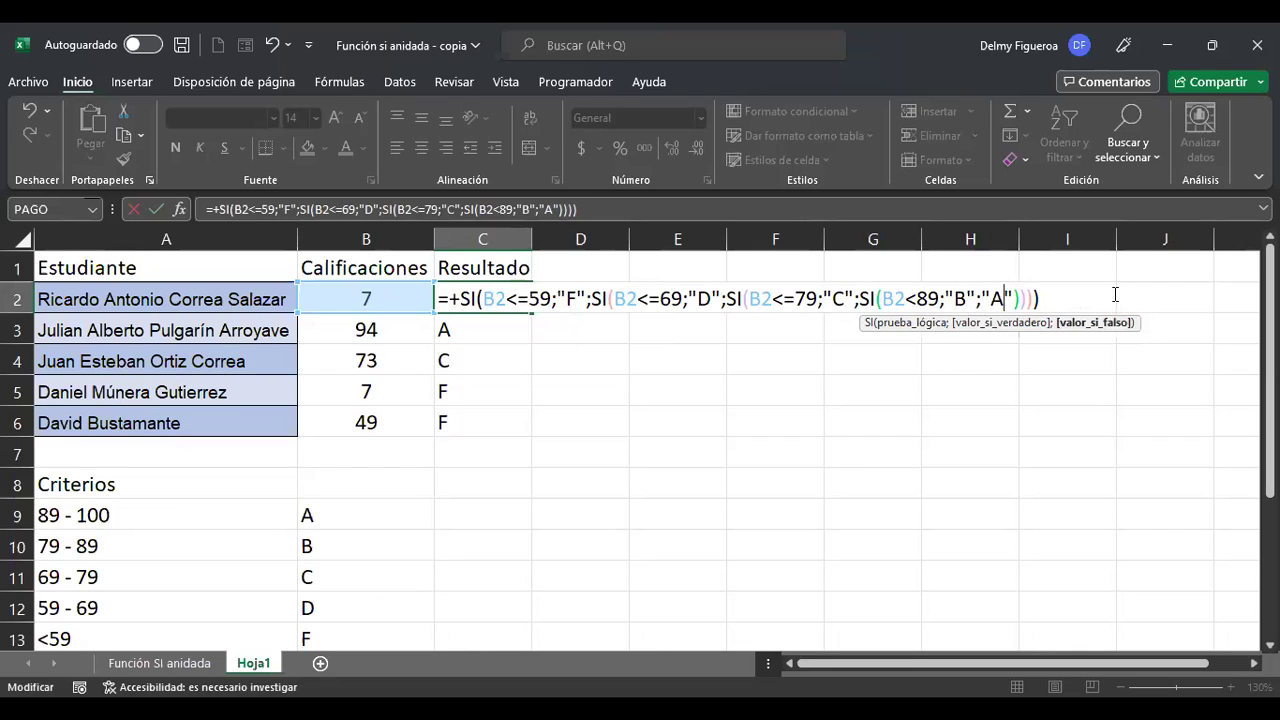
pyautogui.hotkey('shift', 'Tab')
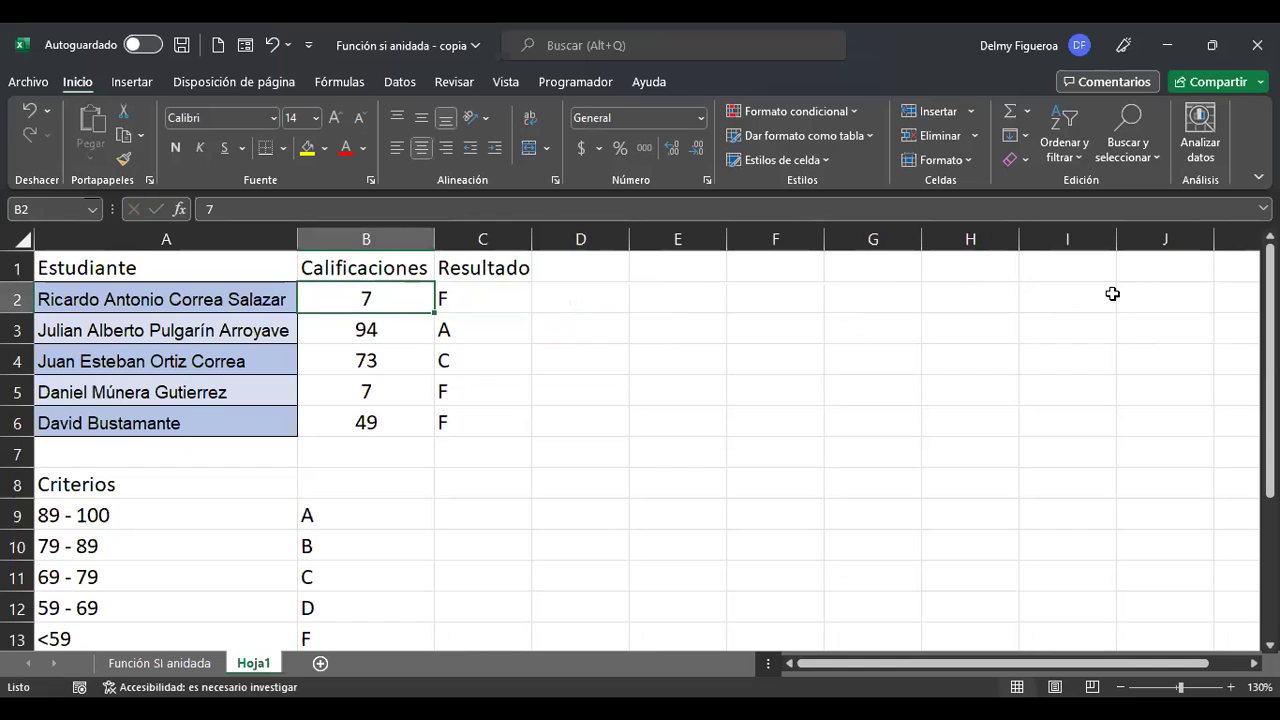
# Step: Set the grade in B2 to 60 to test the reordered C2 formula
pyautogui.write('60')
pyautogui.press('Return')
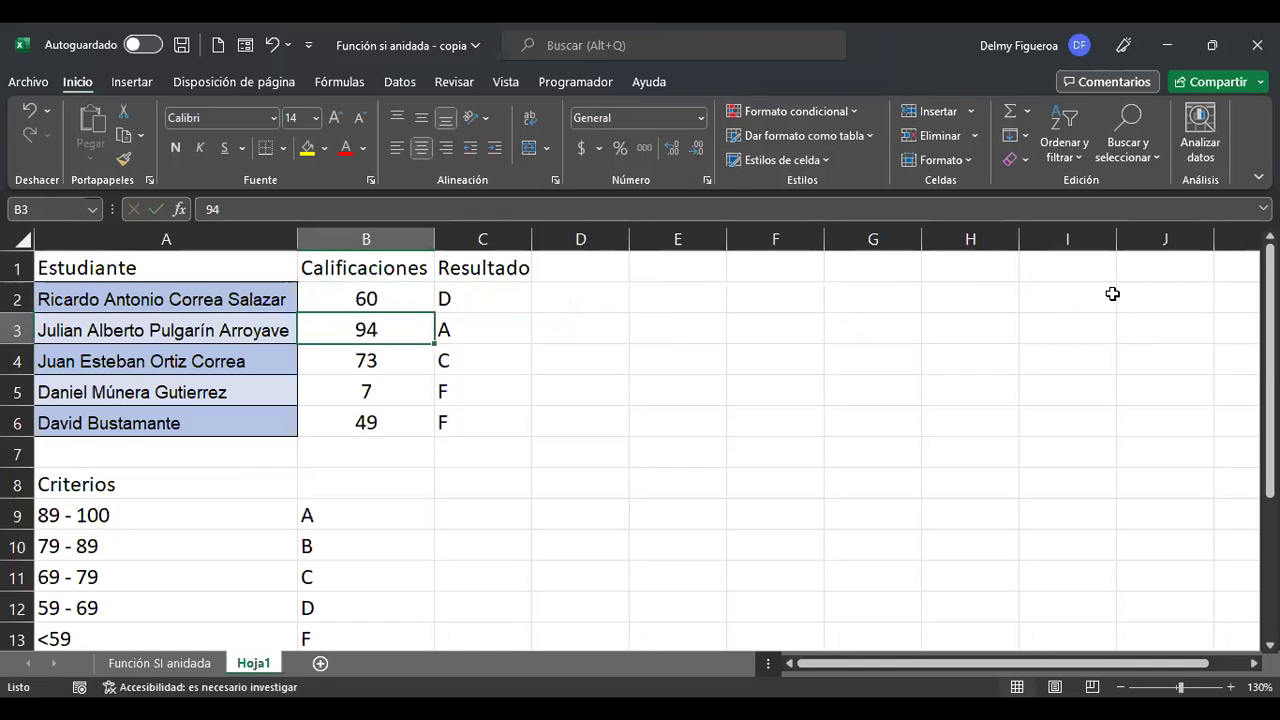
pyautogui.press('Up')
pyautogui.press('Right')
pyautogui.press('Left')
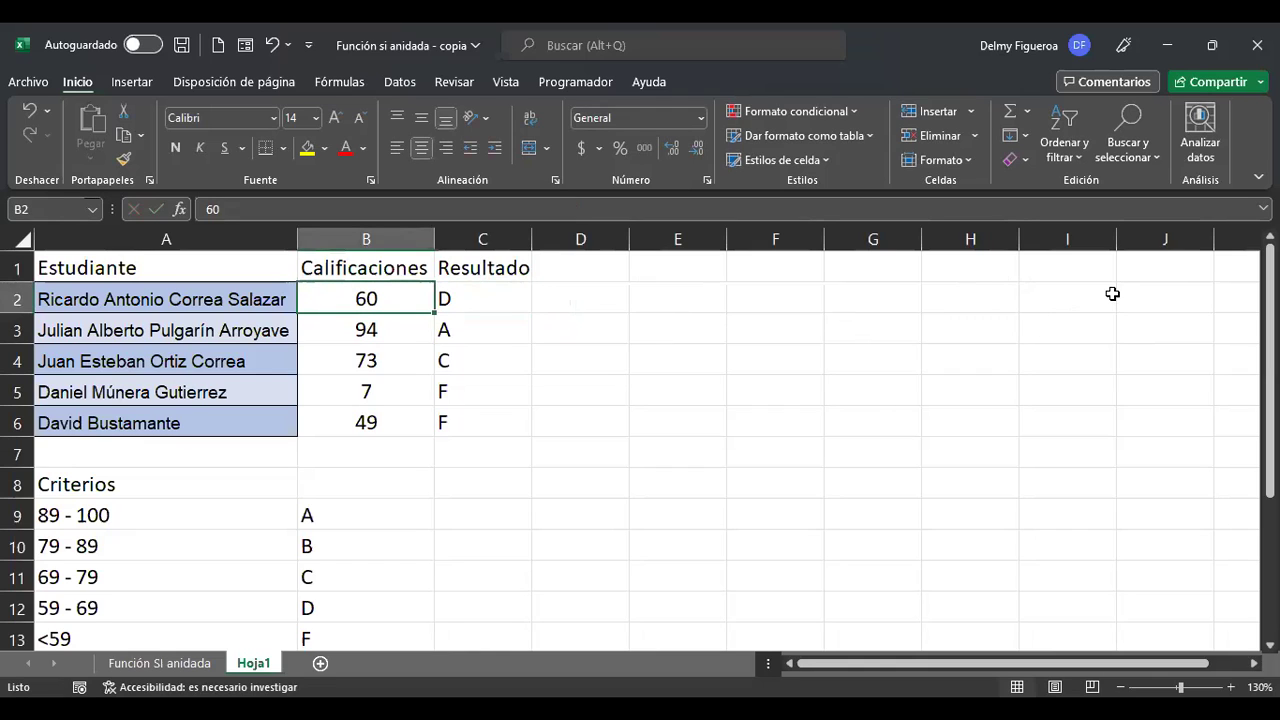
# Step: Set the grade in B2 to 70 to test the C2 formula
pyautogui.press('F2')
pyautogui.press('BackSpace')
pyautogui.press('BackSpace')
pyautogui.write('70')
pyautogui.press('Return')
pyautogui.press('Up')
pyautogui.press('Right')
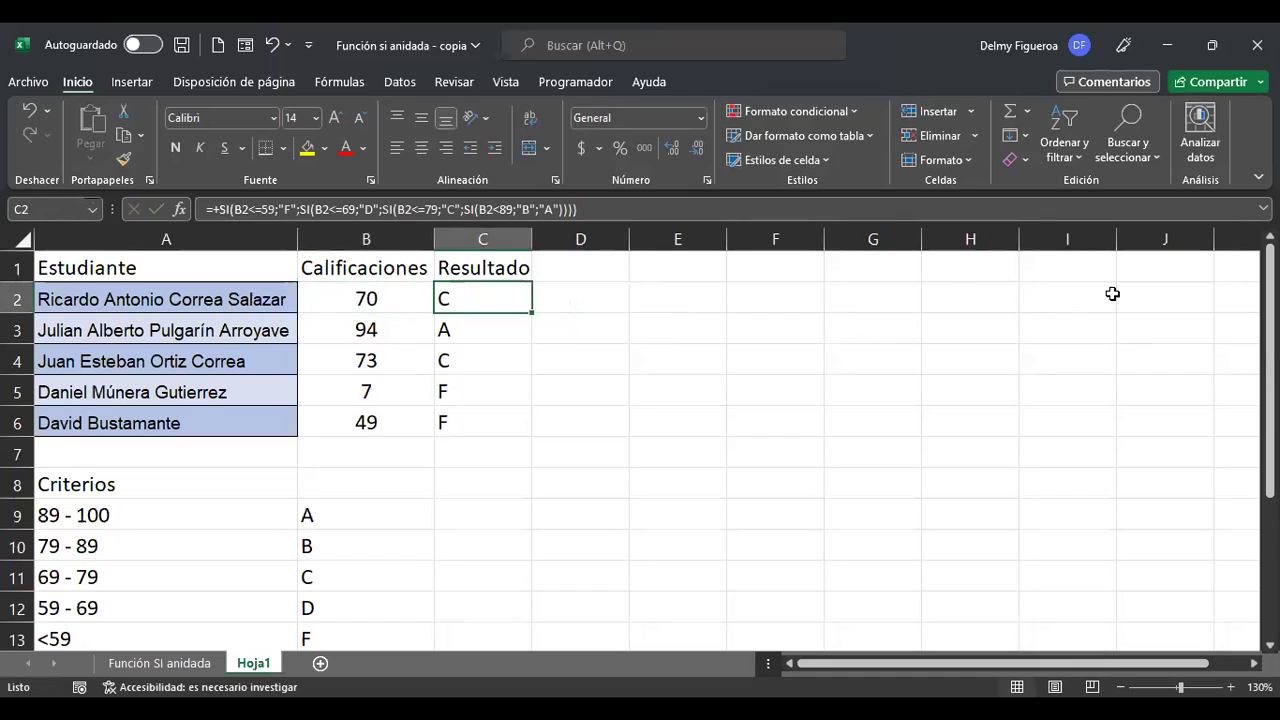
pyautogui.press('Left')
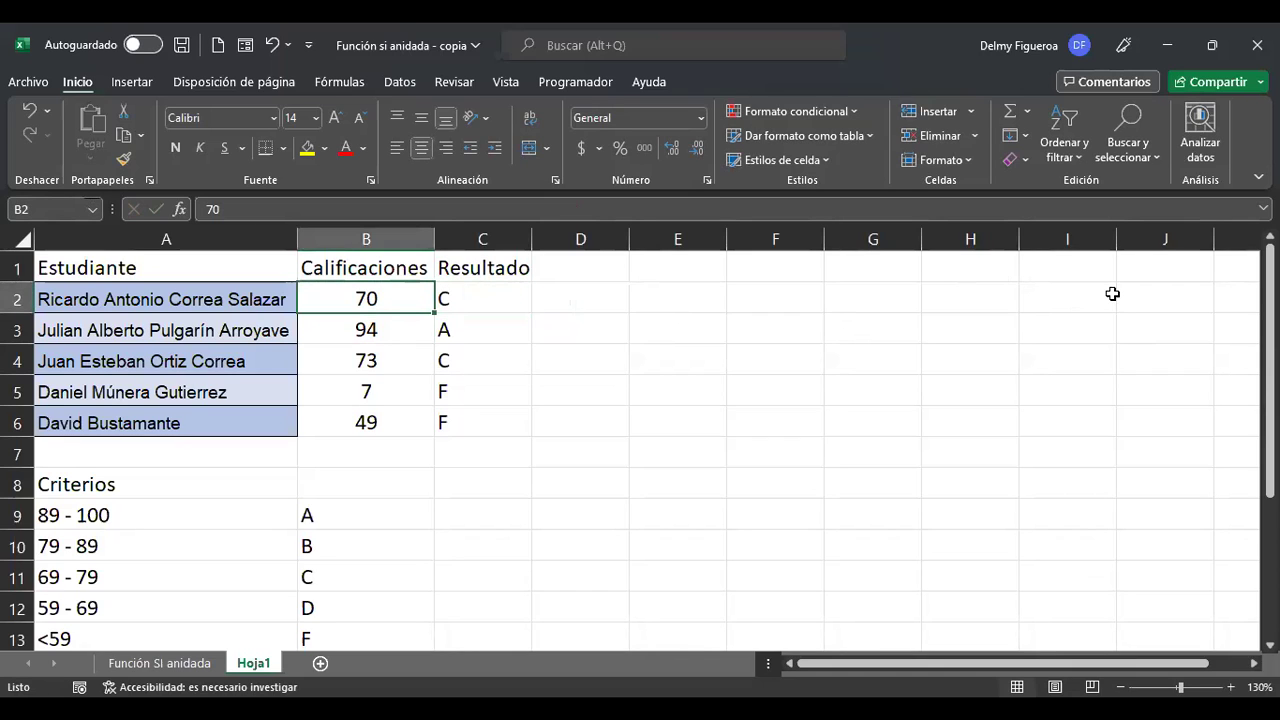
# Step: Set the grade in B2 to 80 to test the C2 formula
pyautogui.write('80')
pyautogui.press('Return')
pyautogui.press('Up')
# Step: Set the grade in B2 to 90 to test the final condition of the C2 formula
pyautogui.write('90')
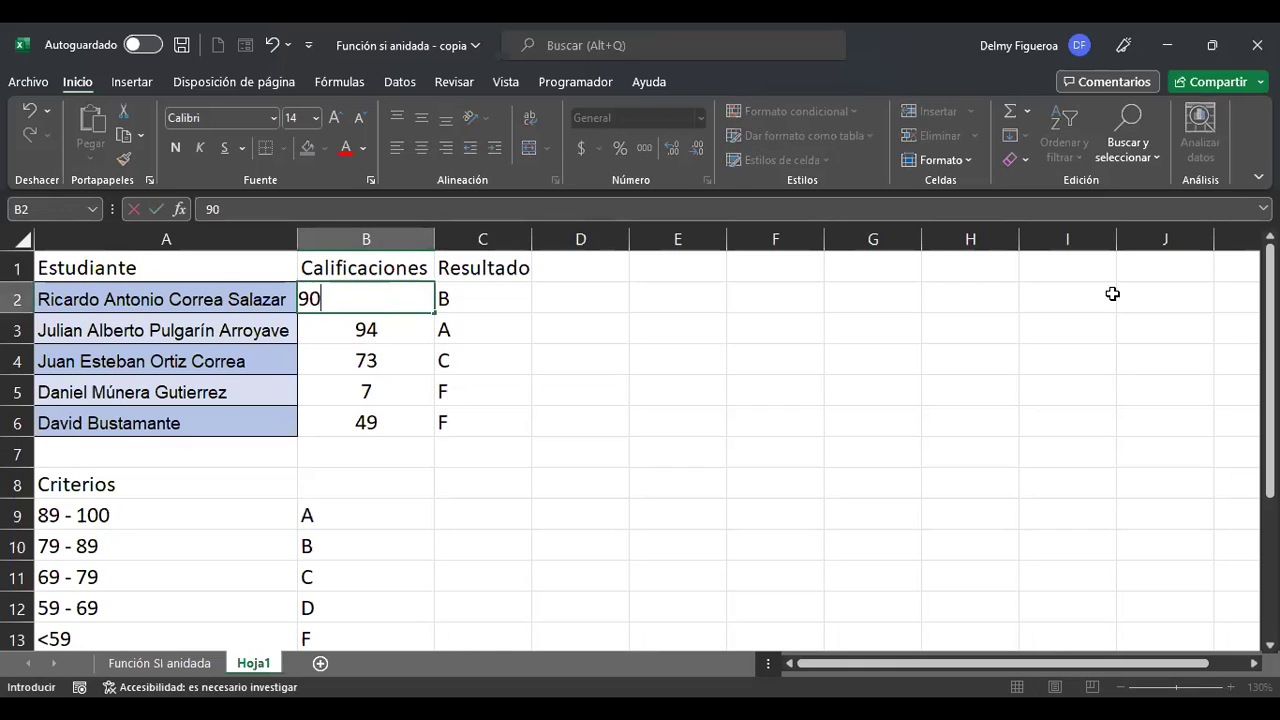
pyautogui.press('Return')
pyautogui.press('Up')
pyautogui.press('Right')
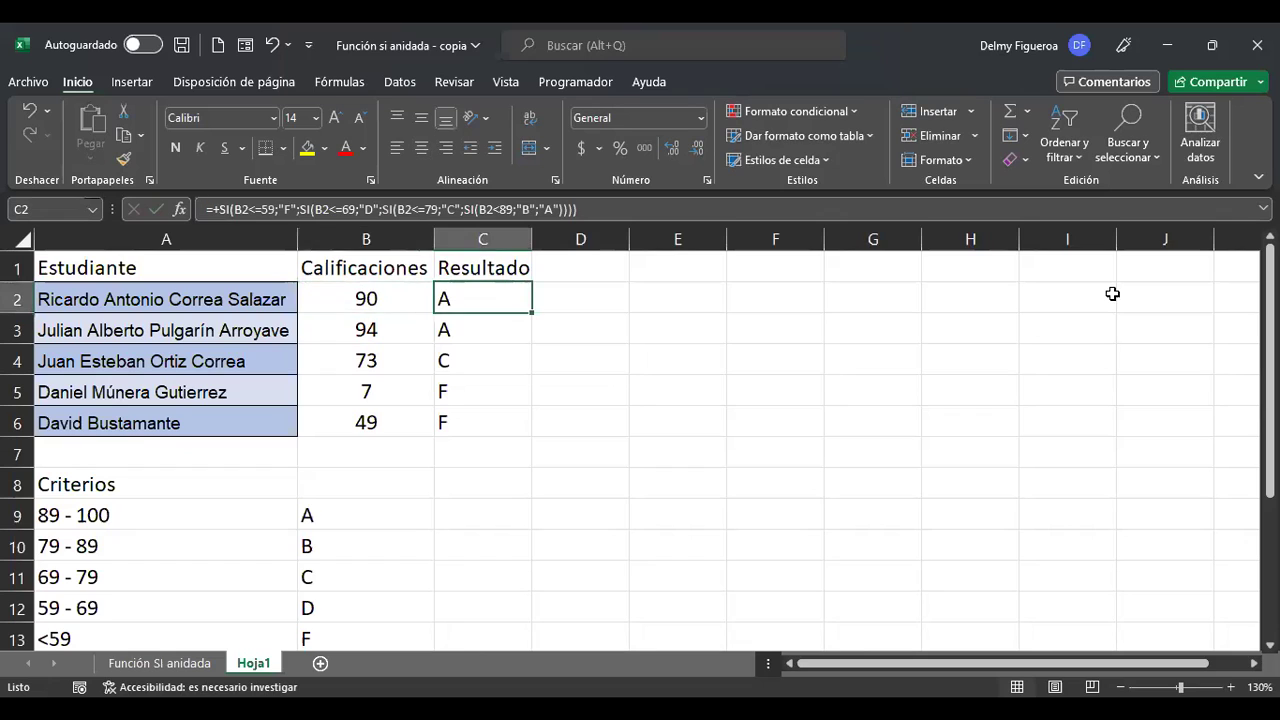
# Step: Compare the less-than conditions of the nested SI formula in C2 with the greater-than conditions in C3
pyautogui.press('F2')
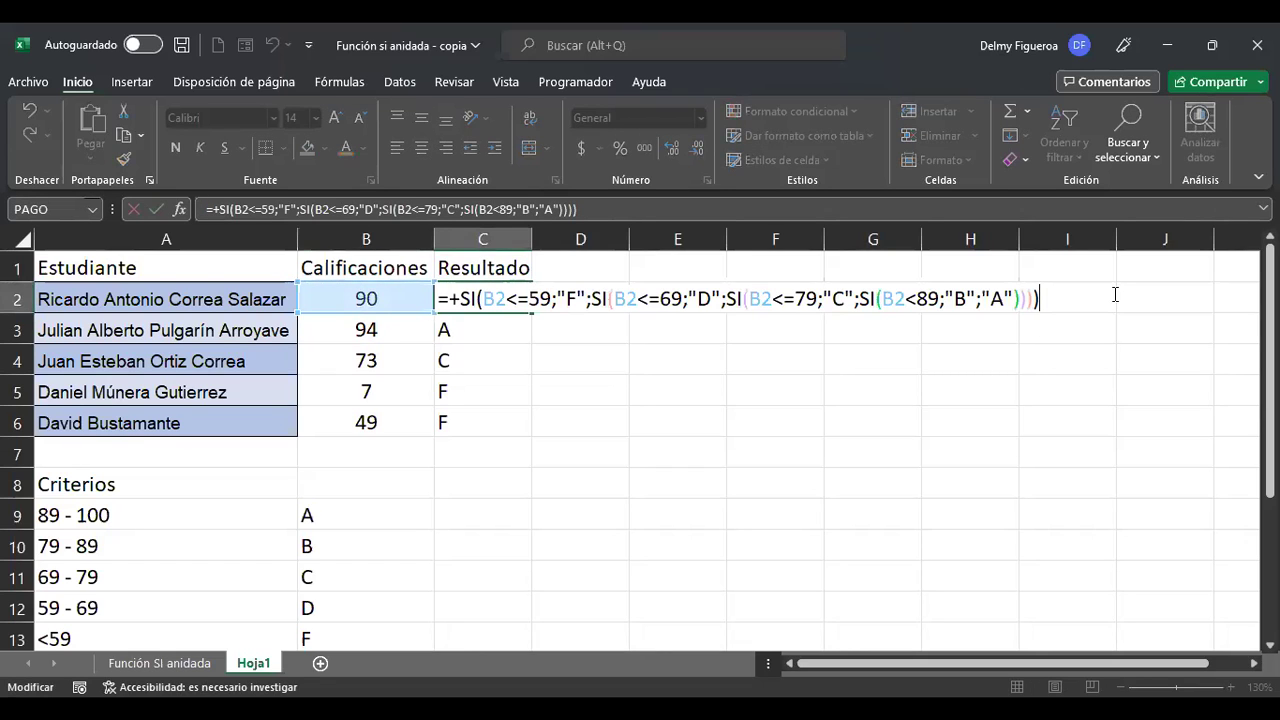
pyautogui.click(535, 299)
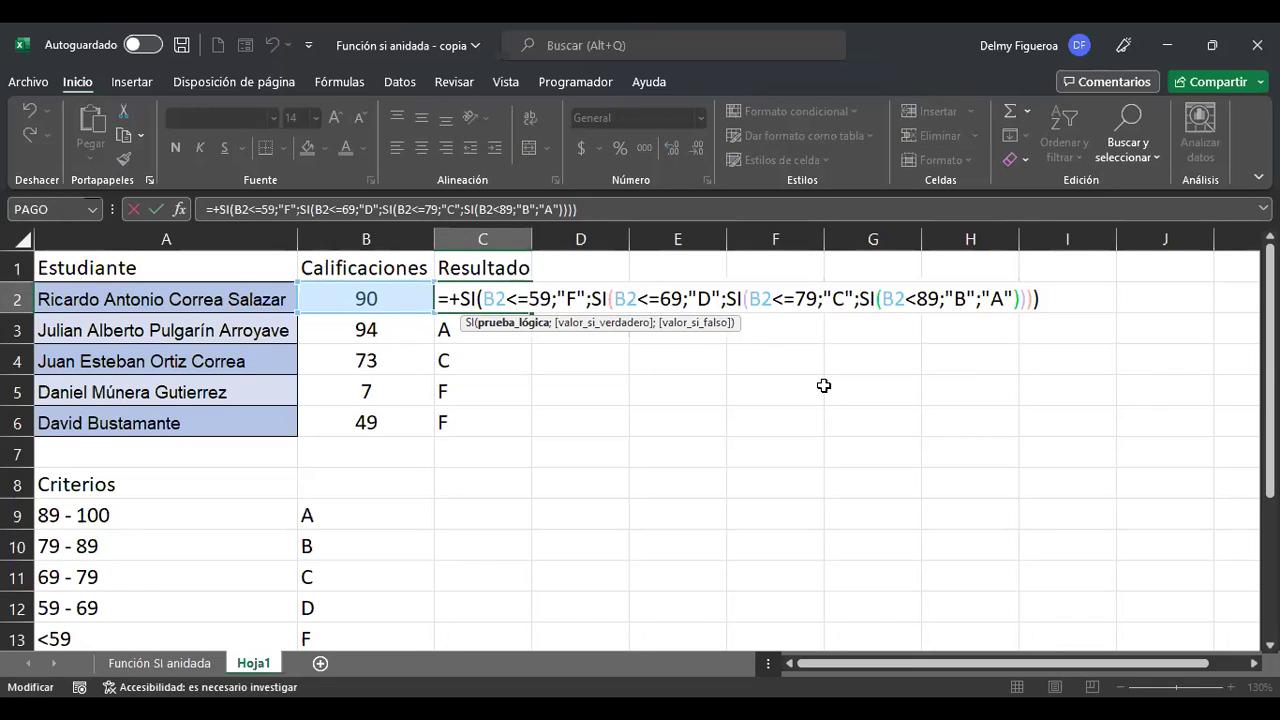
pyautogui.press('Return')
pyautogui.press('F2')
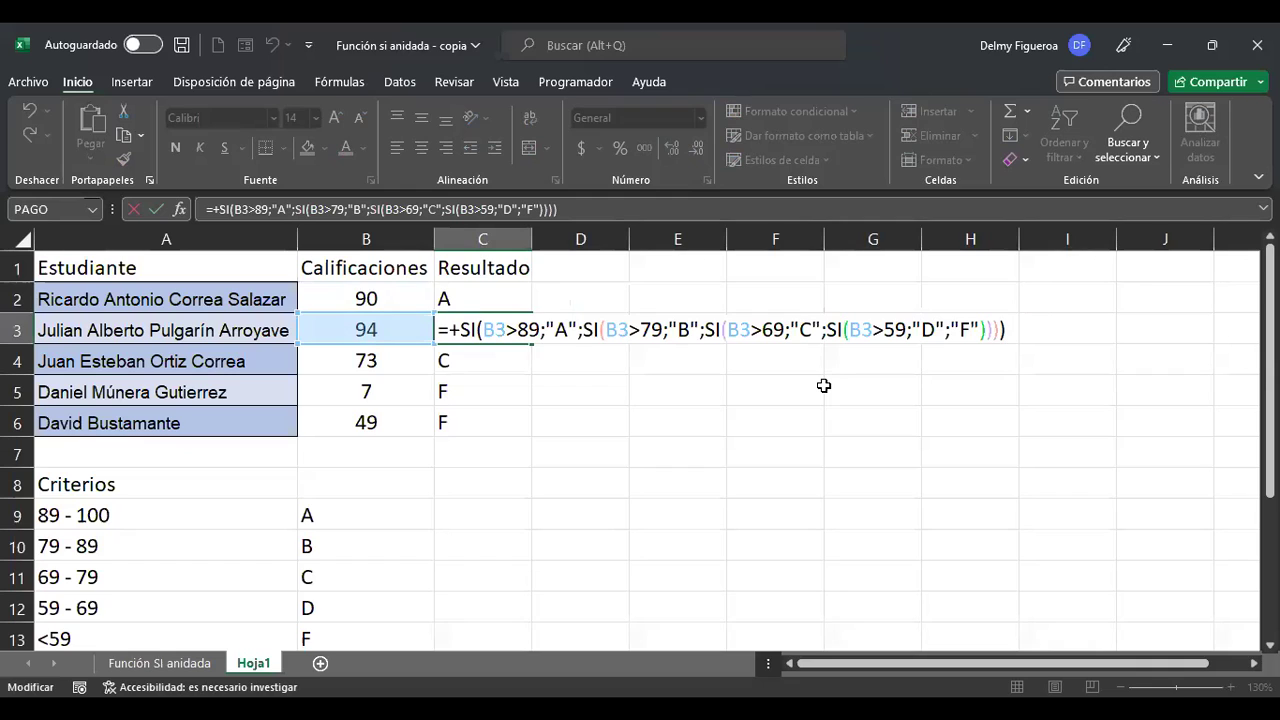
pyautogui.press('Return')
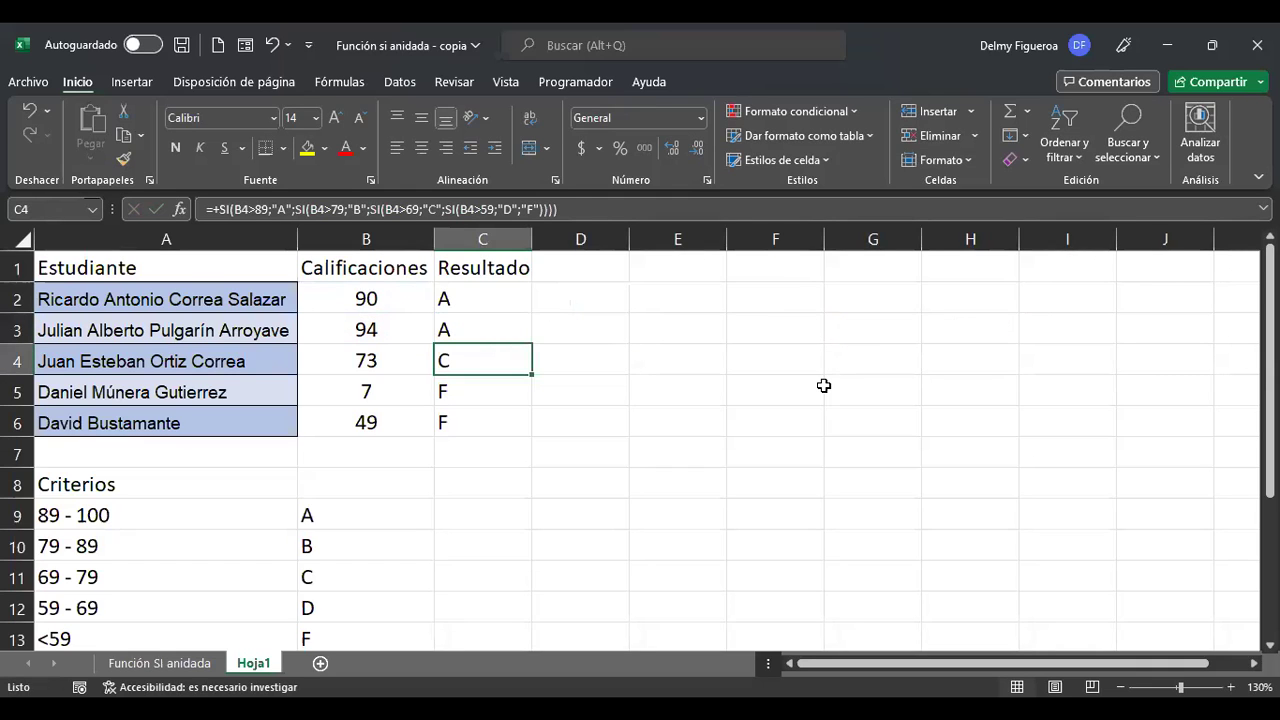
pyautogui.press('Up')
pyautogui.press('Up')
pyautogui.press('F2')
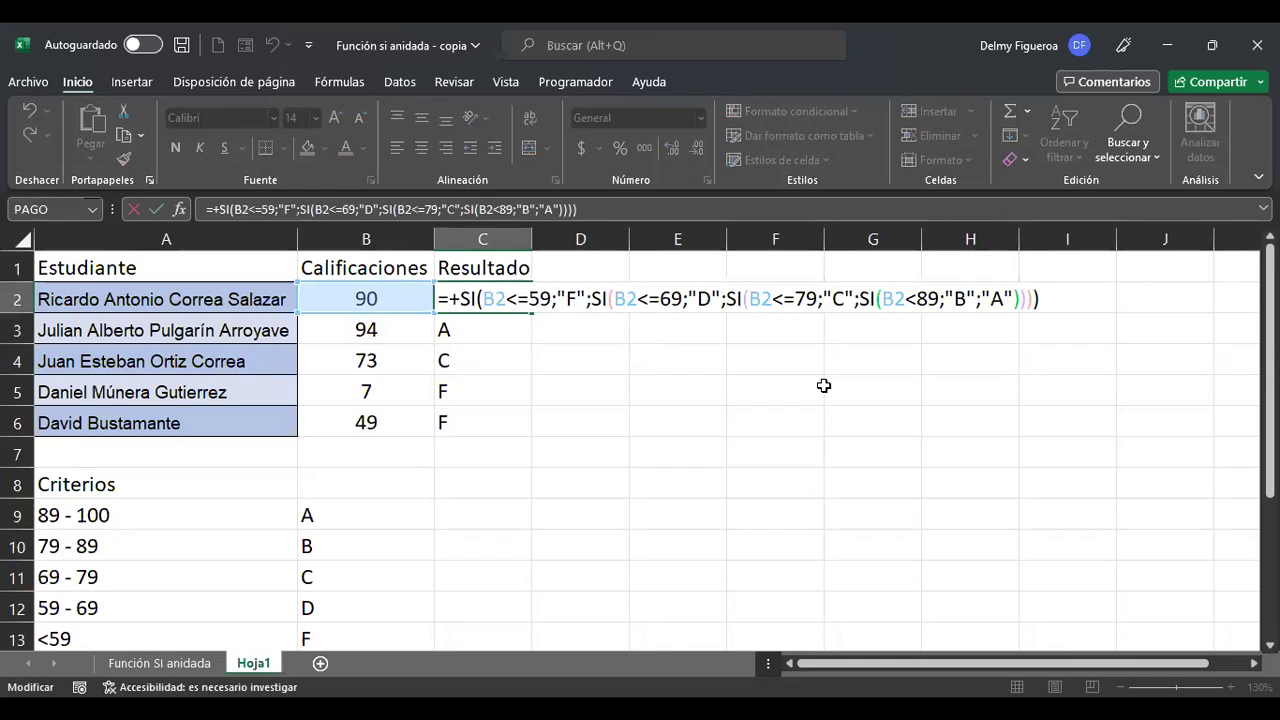
pyautogui.press('Return')
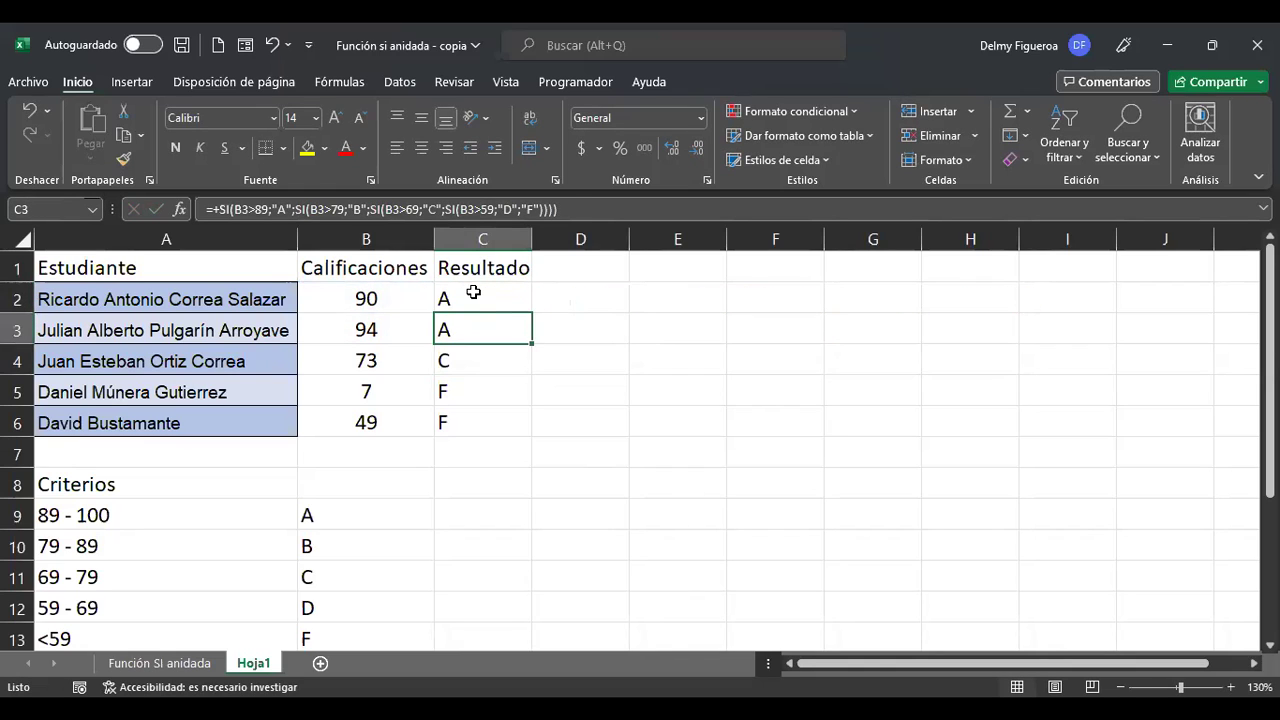
pyautogui.click(507, 284)
pyautogui.doubleClick(507, 284)
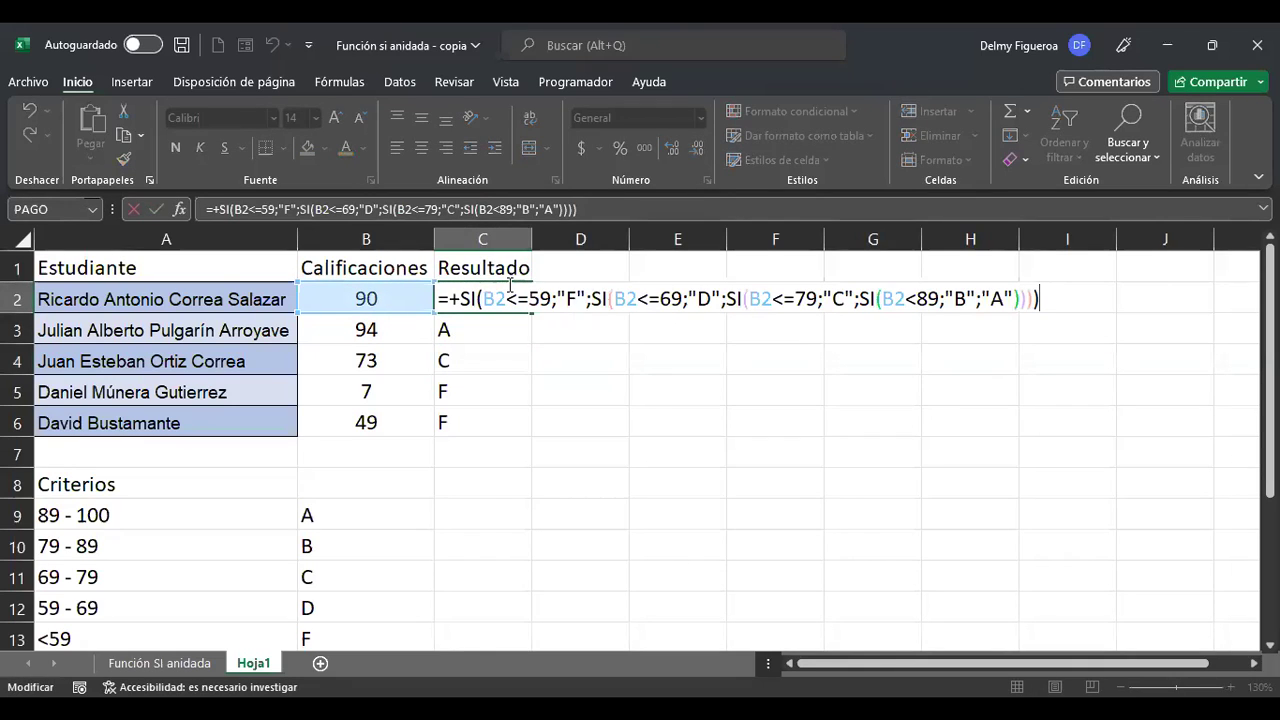
pyautogui.press('Return')
pyautogui.press('F2')
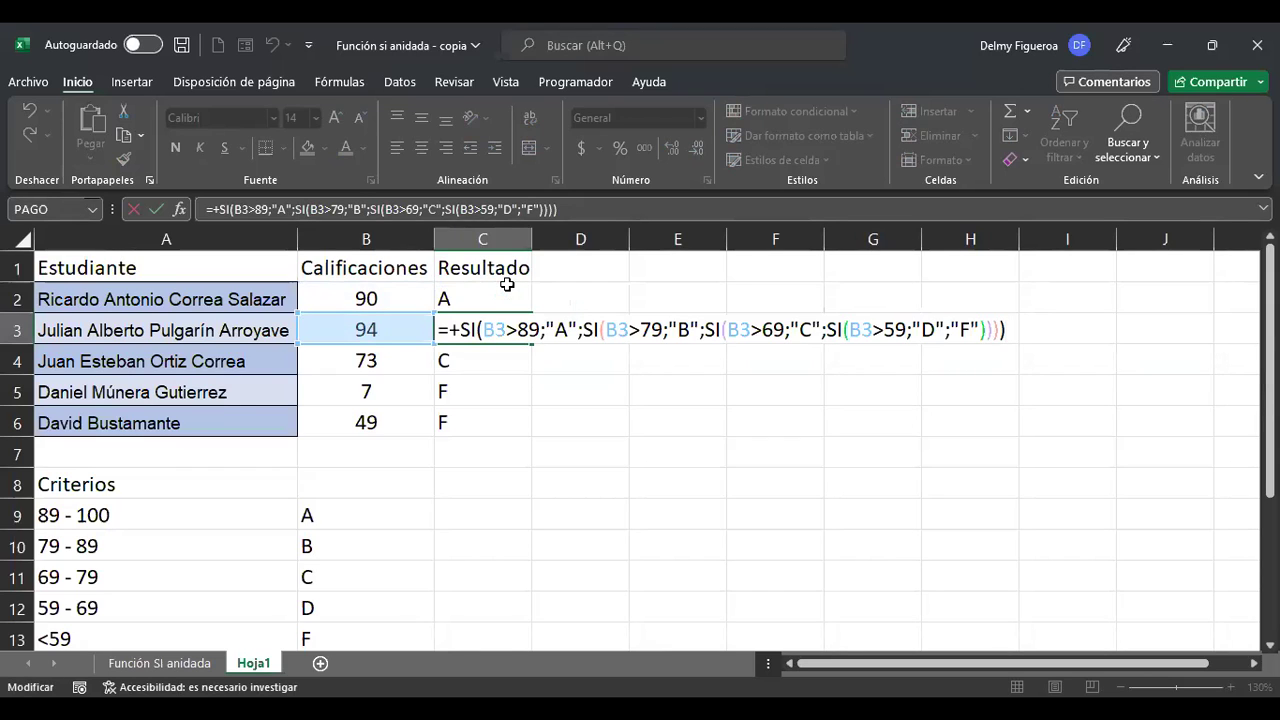
pyautogui.press('Return')
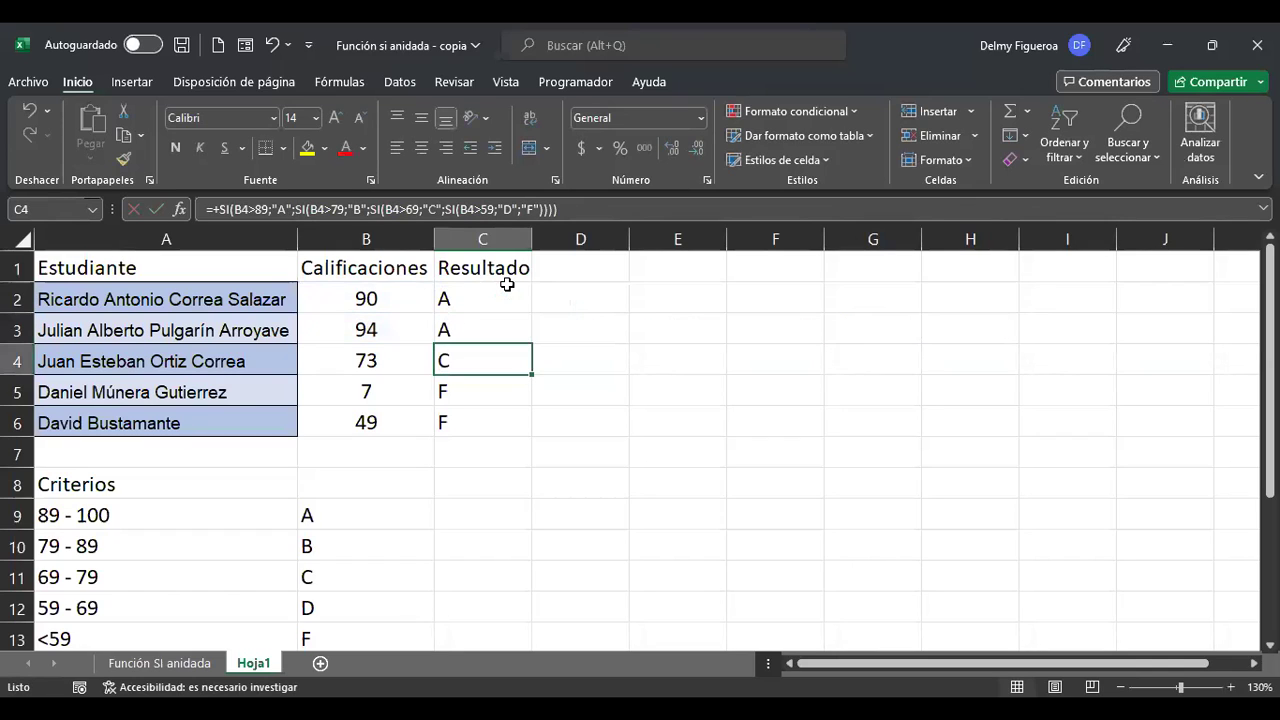
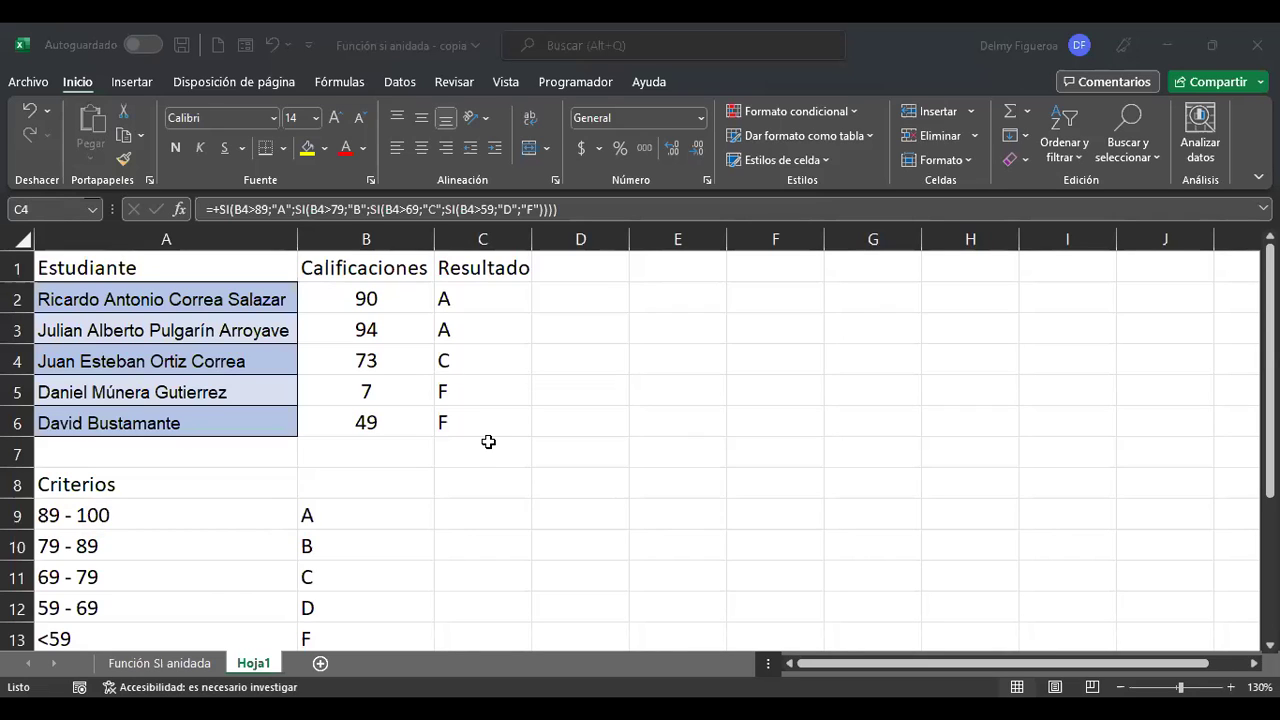
# Step: Add a new worksheet after Hoja1 and set the font size of all its cells to 16
pyautogui.hotkey('shift', 'F11')
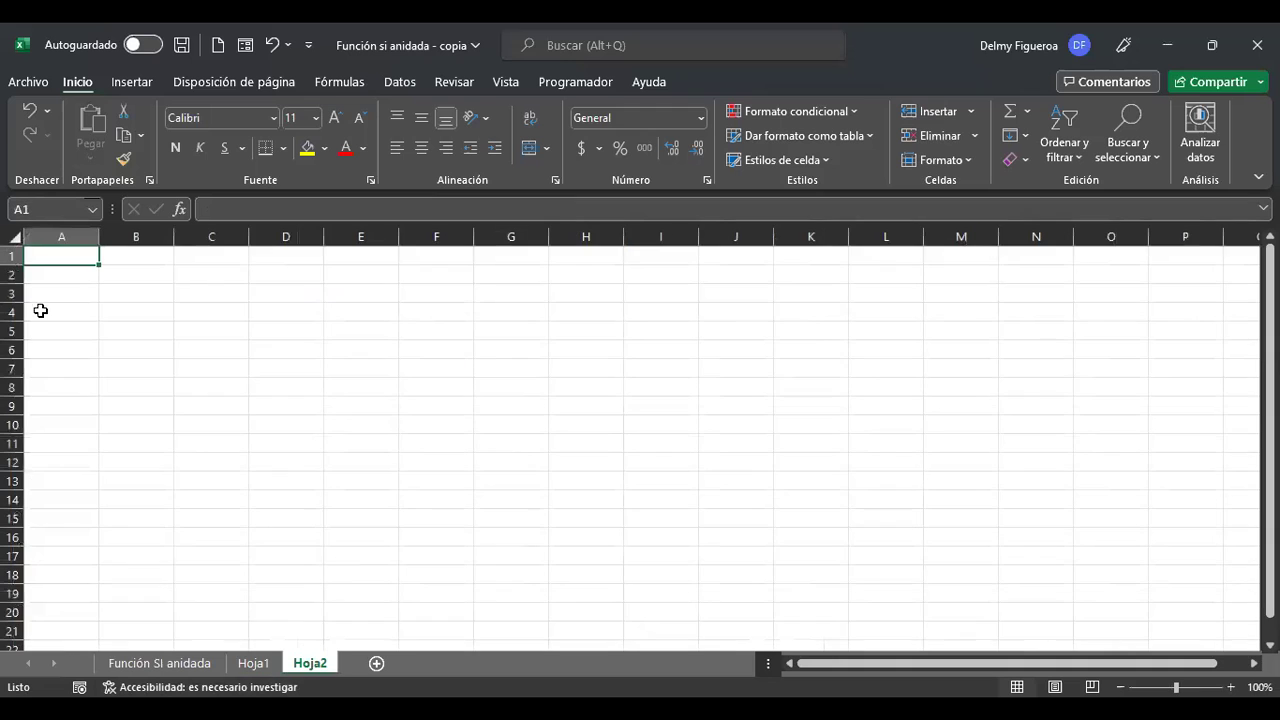
pyautogui.click(17, 238)
pyautogui.keyDown('ctrl'); pyautogui.scroll(3, 431, 480); pyautogui.keyUp('ctrl')
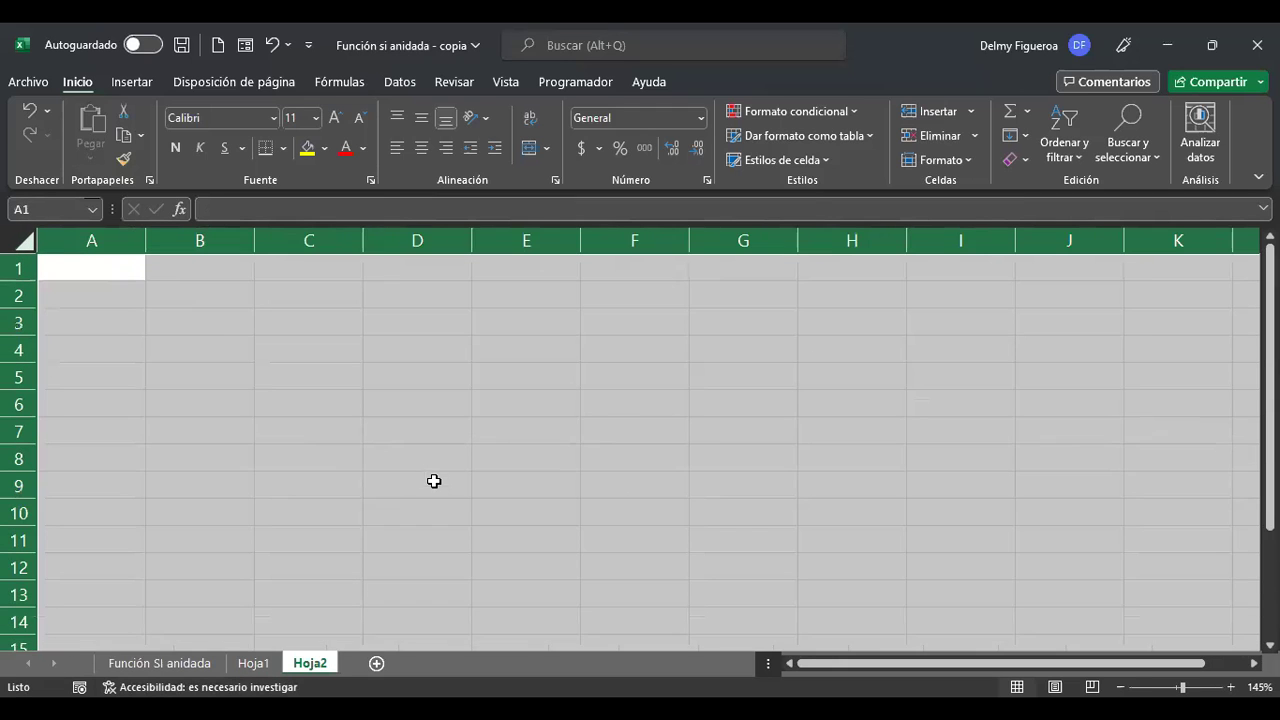
pyautogui.click(334, 117)
pyautogui.click(334, 117)
pyautogui.click(334, 117)
pyautogui.click(100, 277)
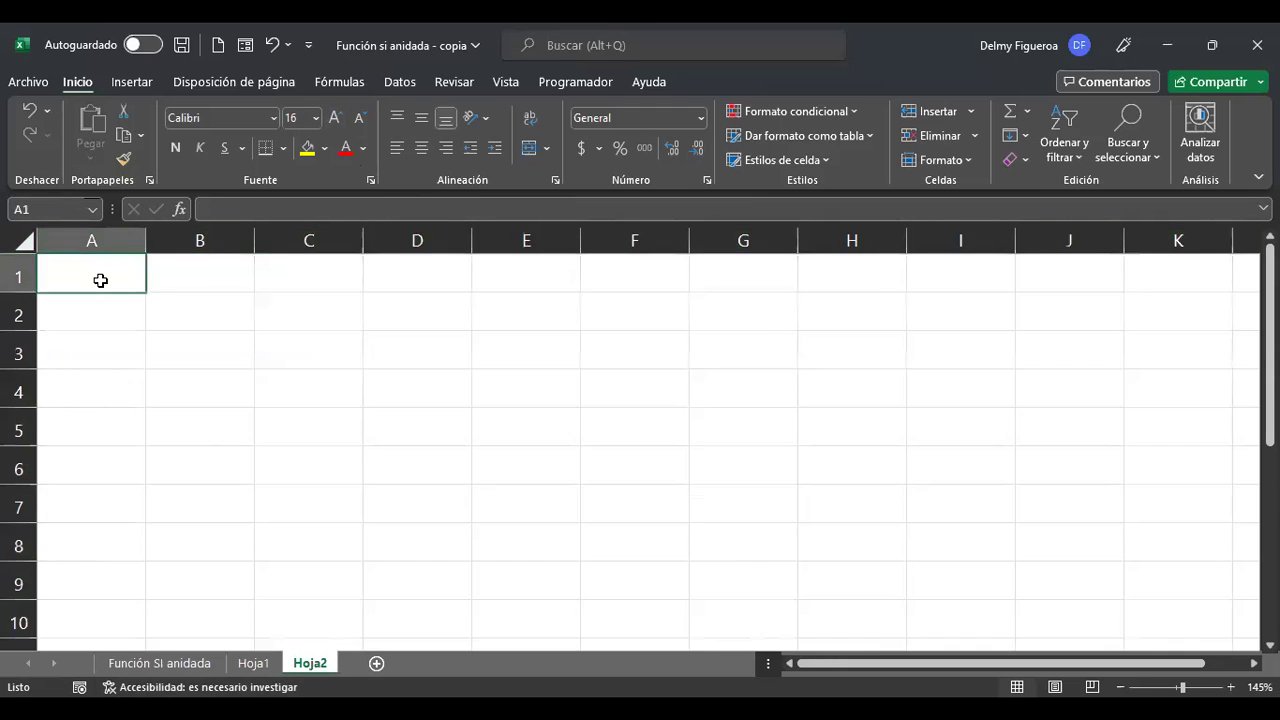
# Step: Look through the employee table on the Función SI anidada sheet for data to reuse in the new sheet
pyautogui.hotkey('ctrl', 'pageup')
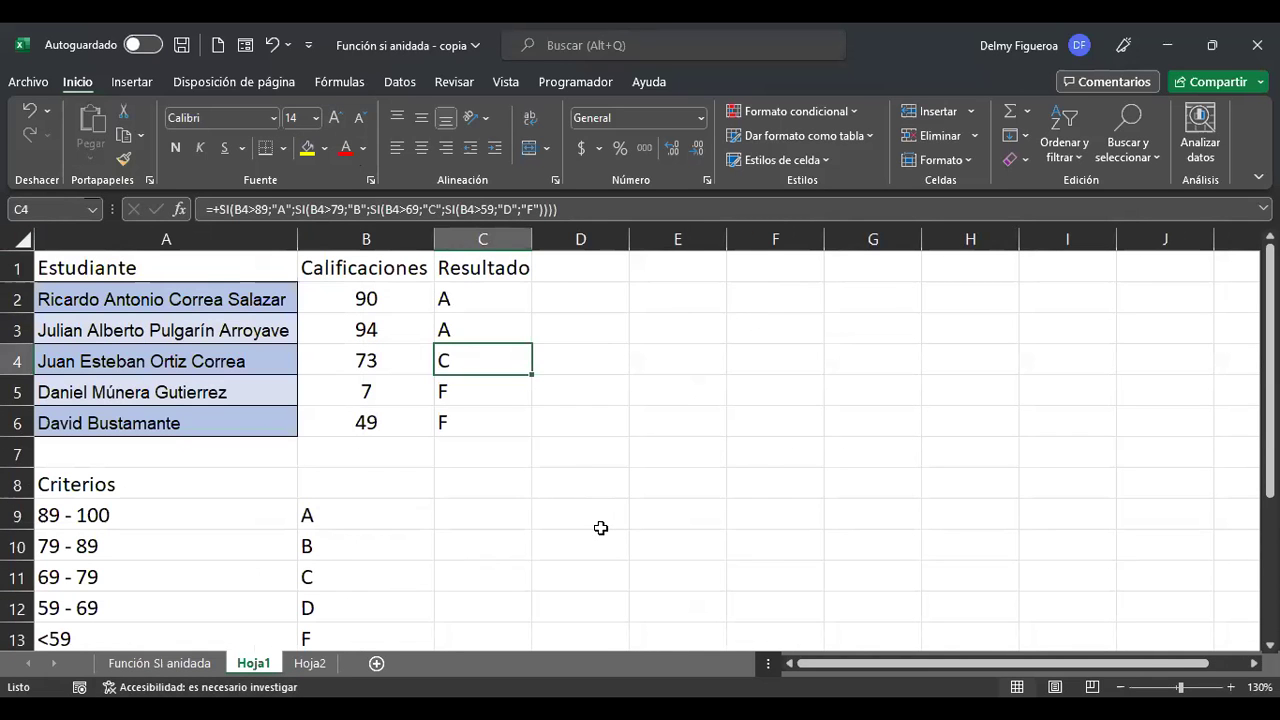
pyautogui.hotkey('ctrl', 'pageup')
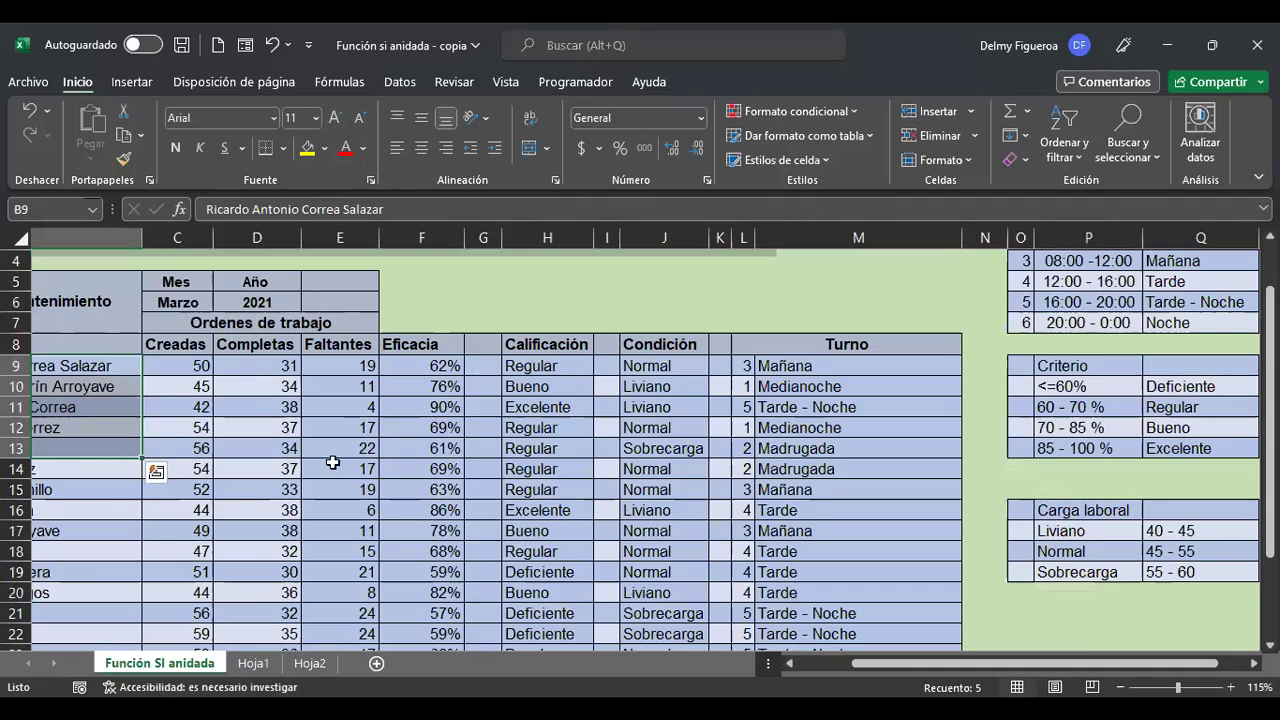
pyautogui.hotkey('ctrl', 'Home')
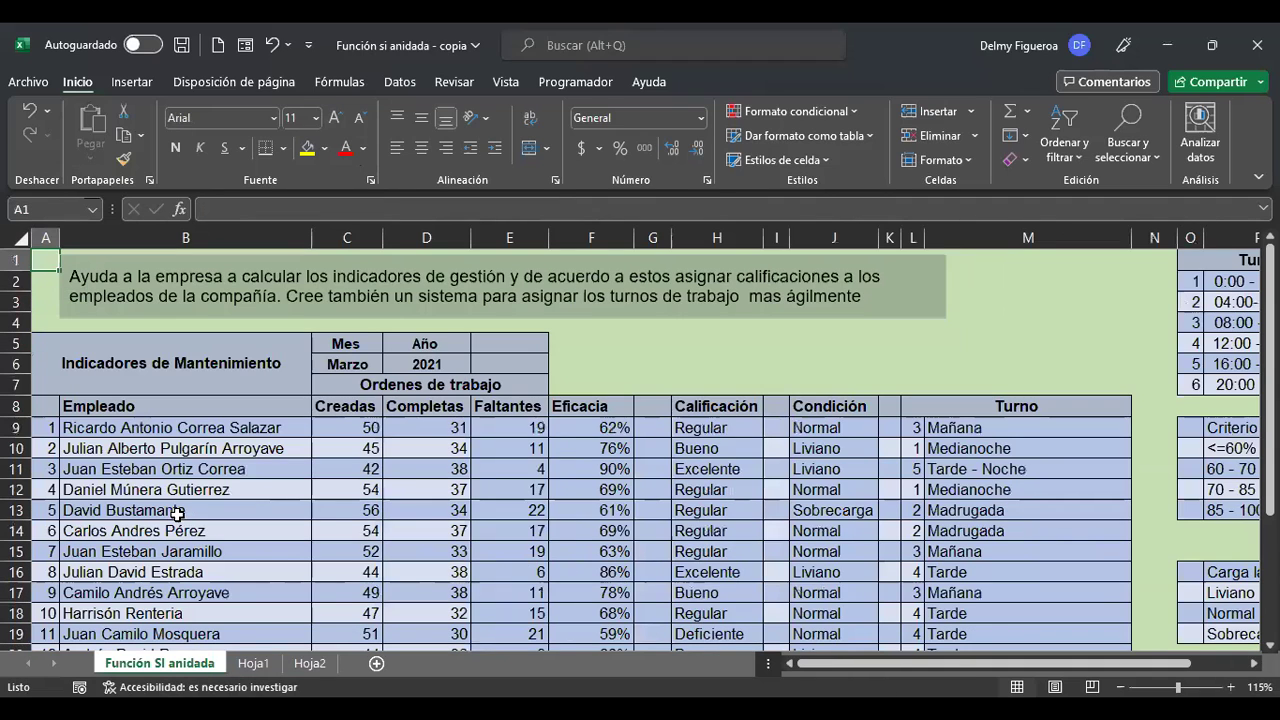
pyautogui.scroll(-2, 577, 453)
pyautogui.scroll(-5, 577, 453)
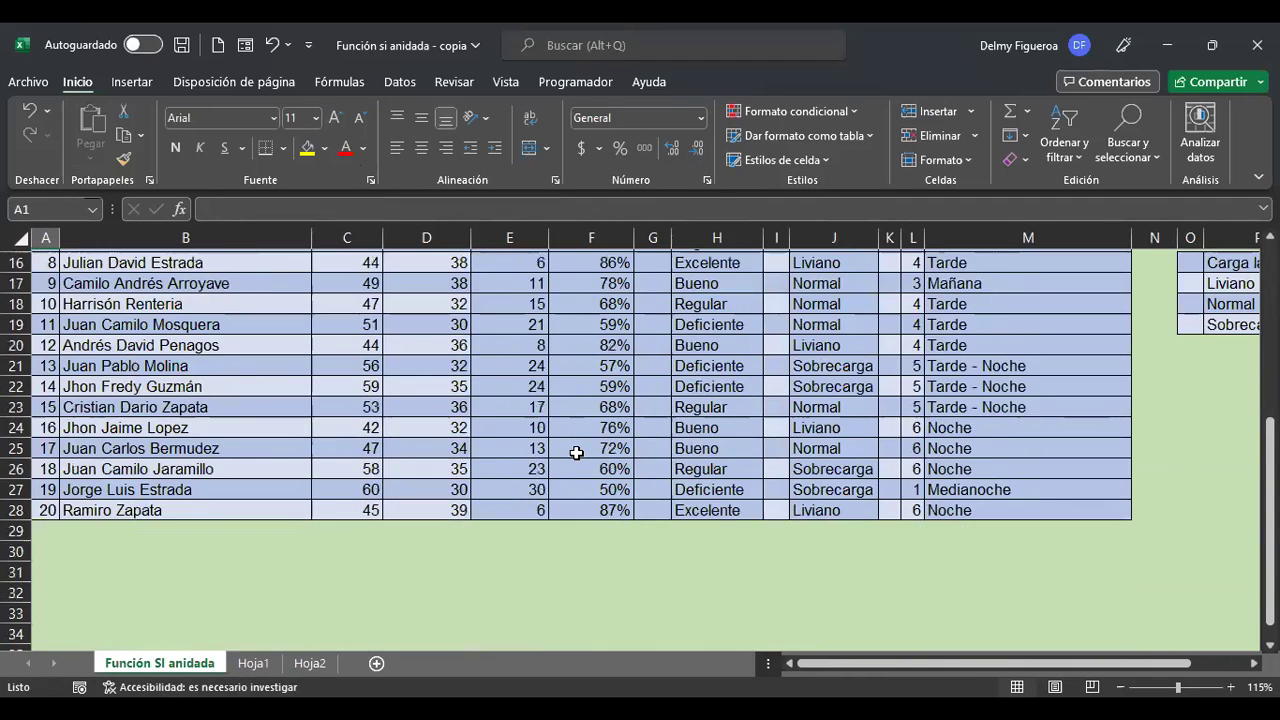
pyautogui.scroll(5, 577, 453)
pyautogui.scroll(1, 577, 453)
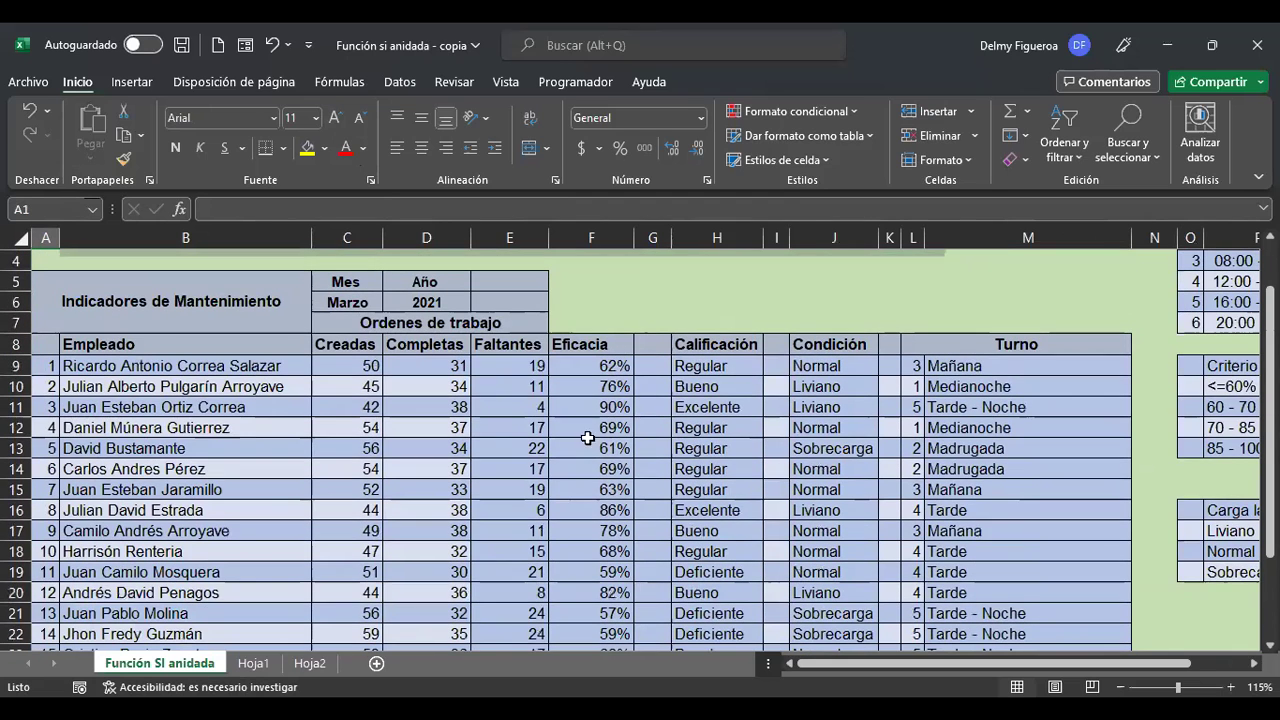
pyautogui.hotkey('ctrl', 'pagedown')
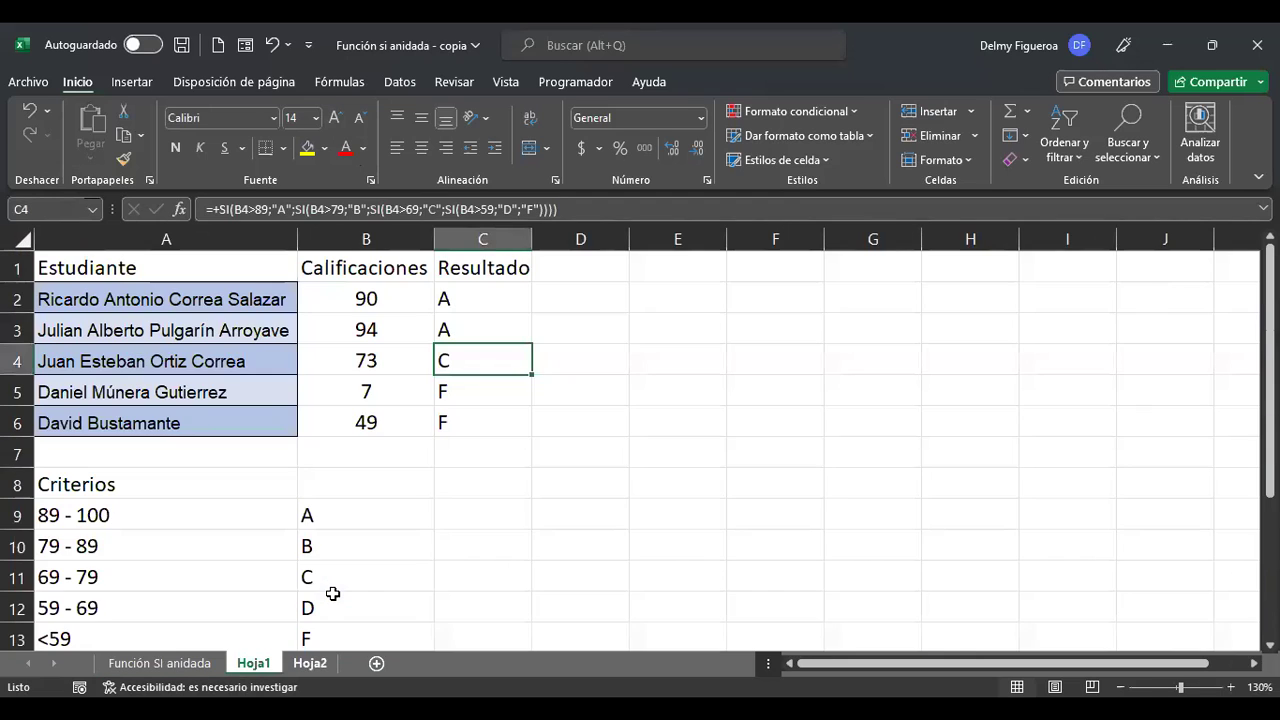
pyautogui.hotkey('ctrl', 'pagedown')
# Step: Copy the employee numbers and names with their header (A8:B18) from Función SI anidada into Hoja2, starting at A1
pyautogui.click(207, 663)
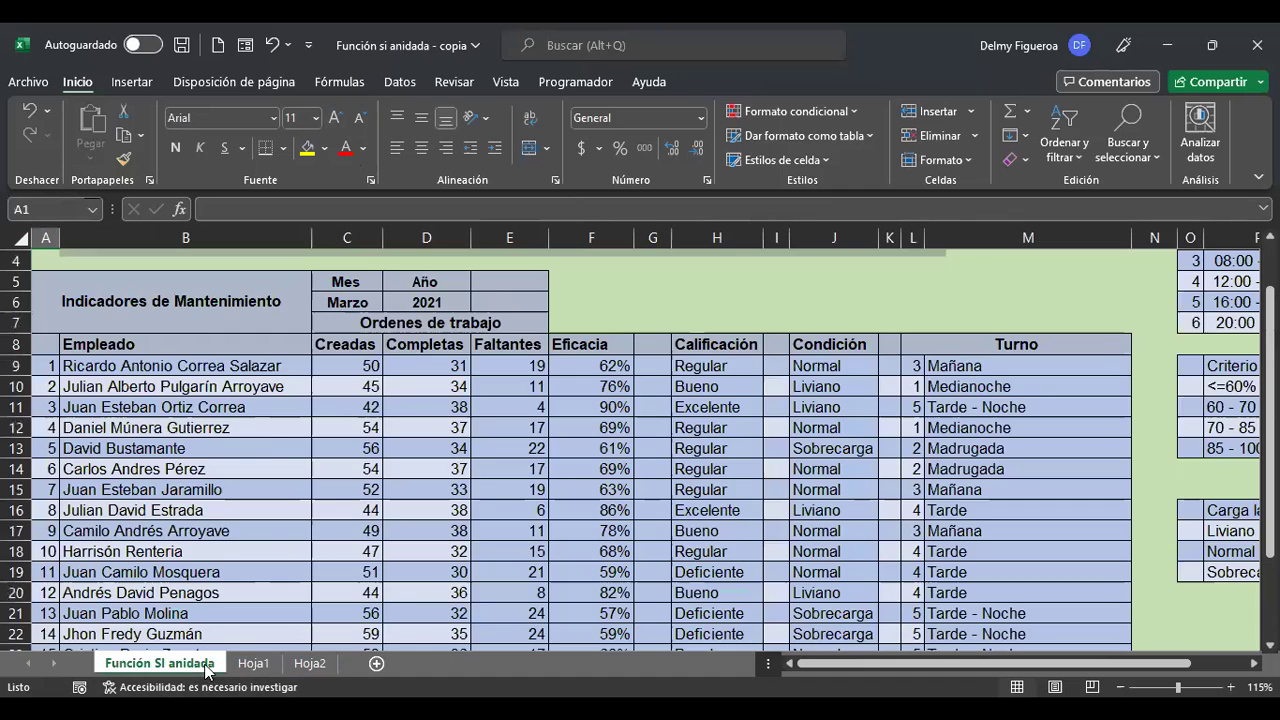
pyautogui.moveTo(48, 344); pyautogui.dragTo(248, 547)
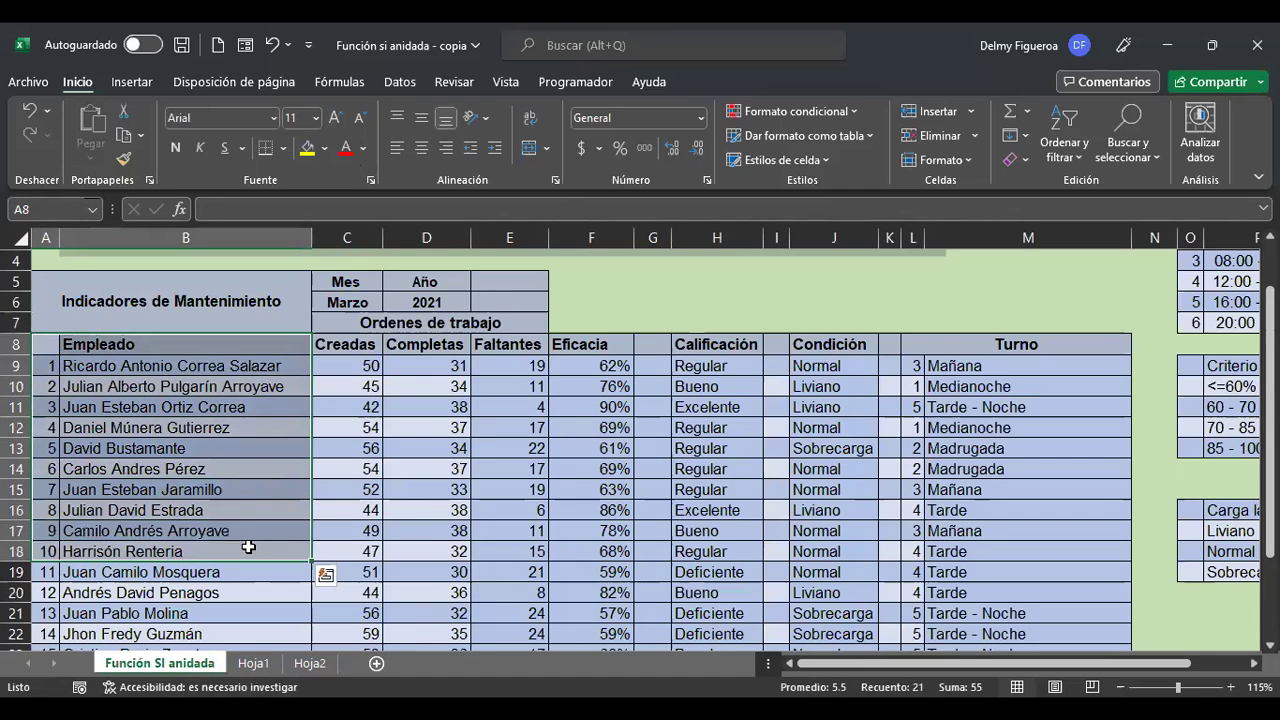
pyautogui.hotkey('ctrl', 'c')
pyautogui.hotkey('ctrl', 'pagedown')
pyautogui.hotkey('ctrl', 'pagedown')
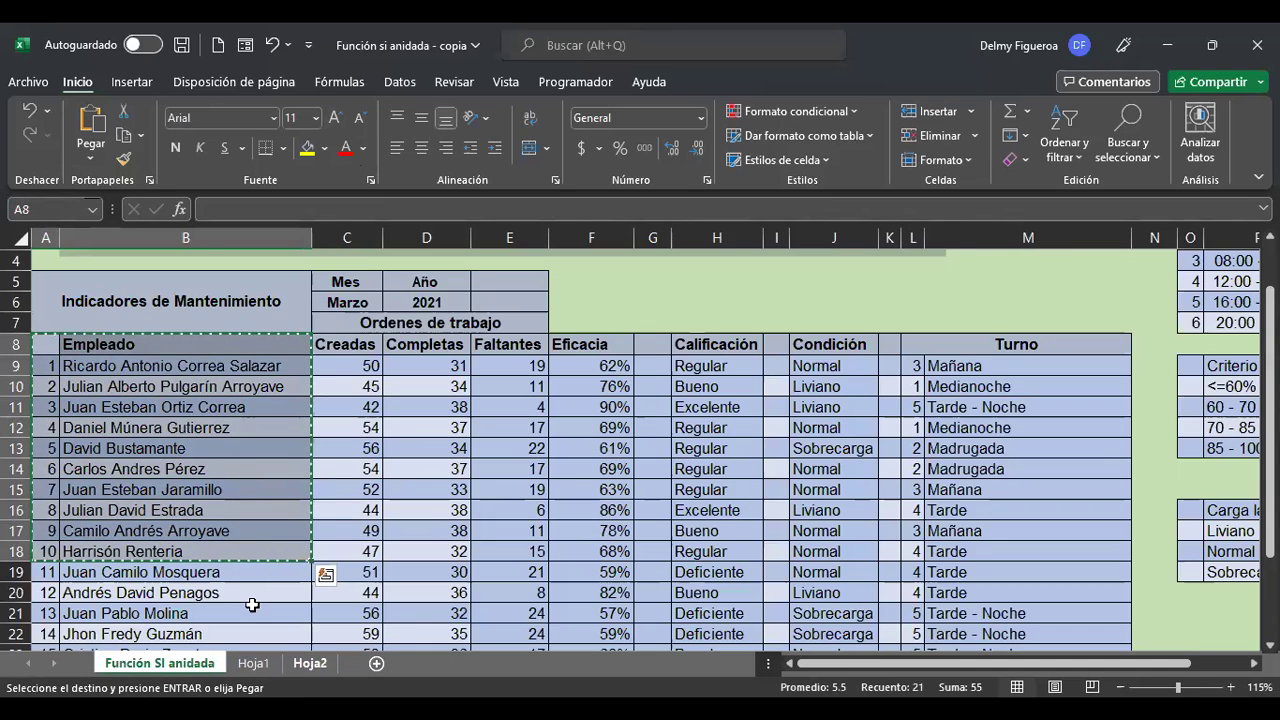
pyautogui.hotkey('ctrl', 'v')
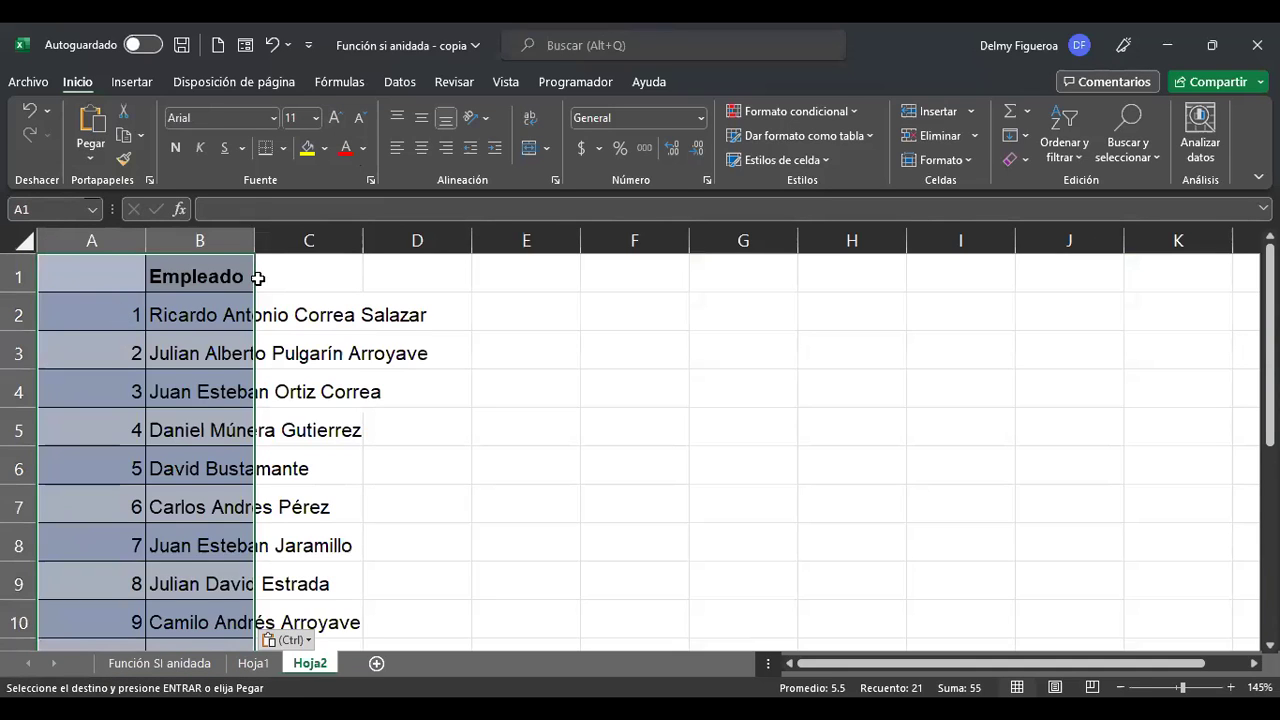
# Step: Fit the Empleado column to its contents and clear the employee name in B8
pyautogui.press('Tab')
pyautogui.doubleClick(254, 240)
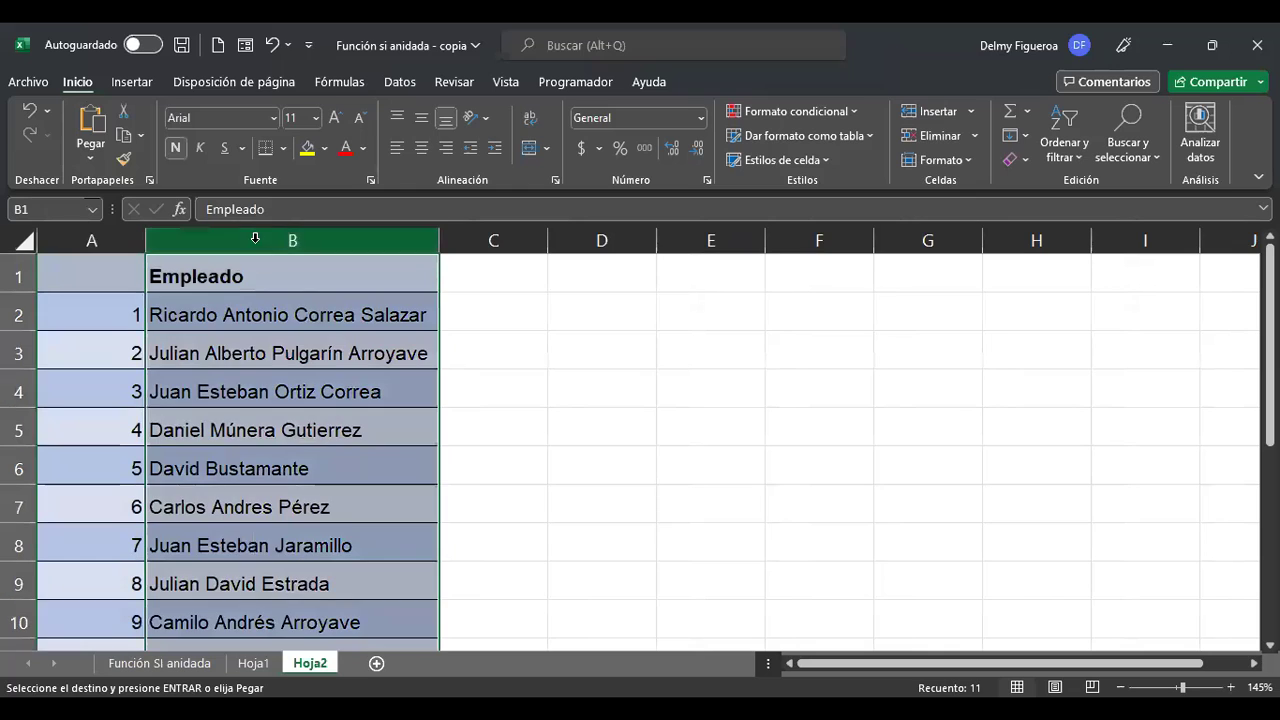
pyautogui.click(293, 537)
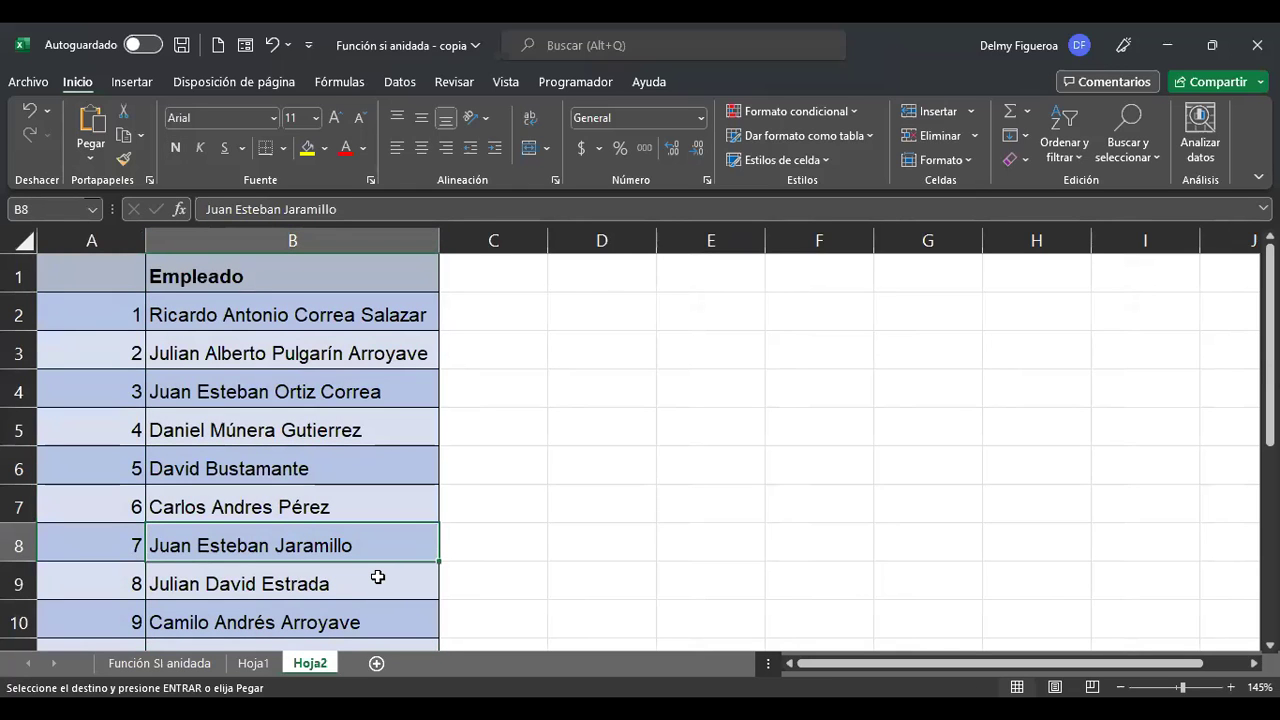
pyautogui.press('Delete')
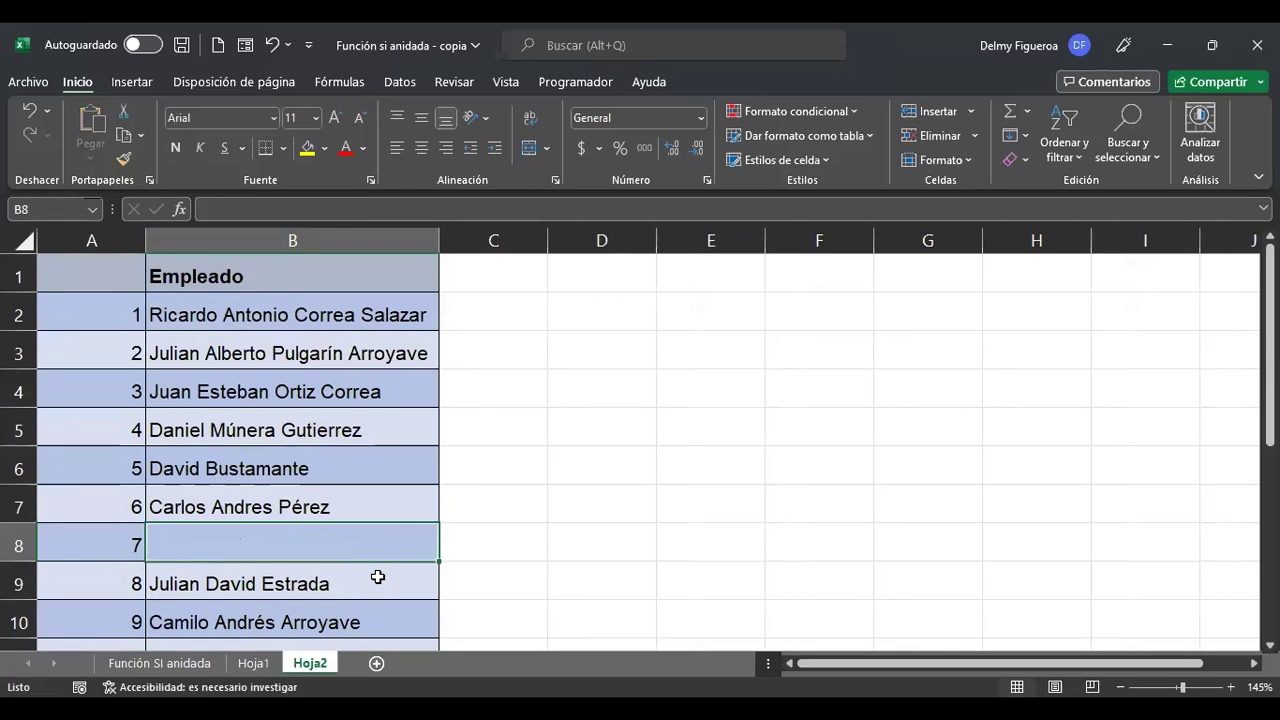
# Step: Enter the header "Celdas en blanco" in D1 and fit column D to its text
pyautogui.click(600, 278)
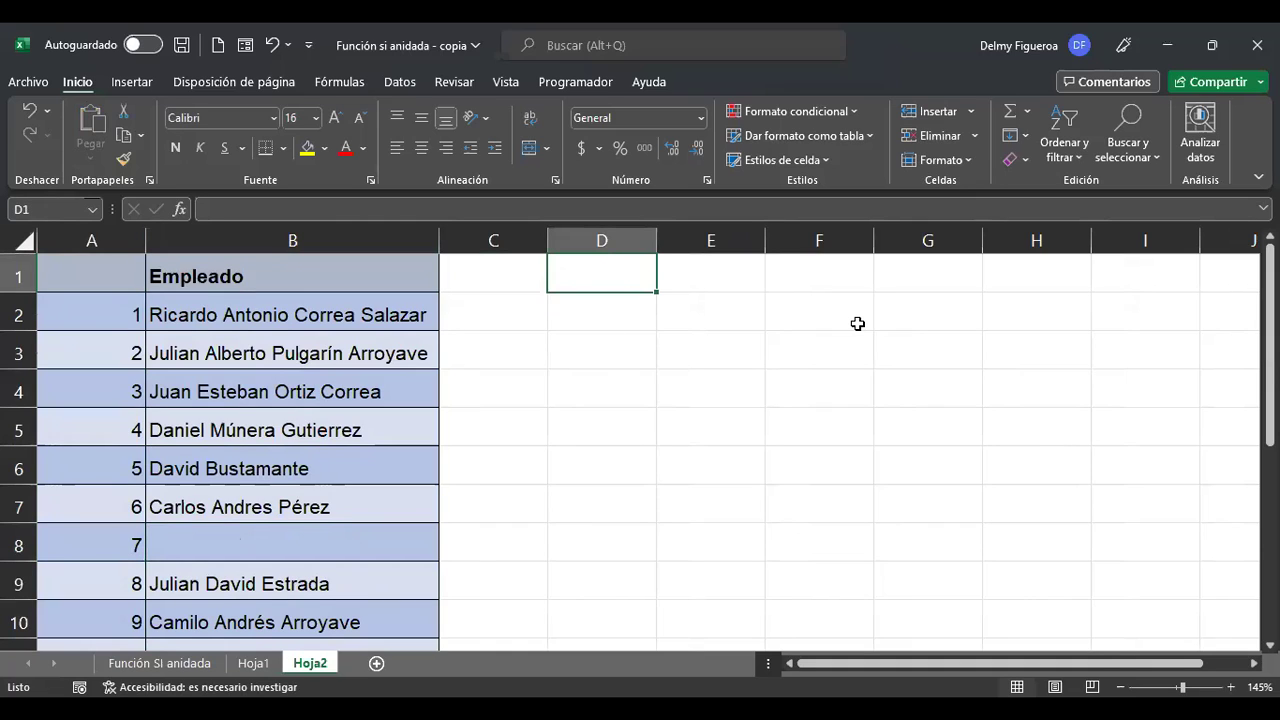
pyautogui.write('C')
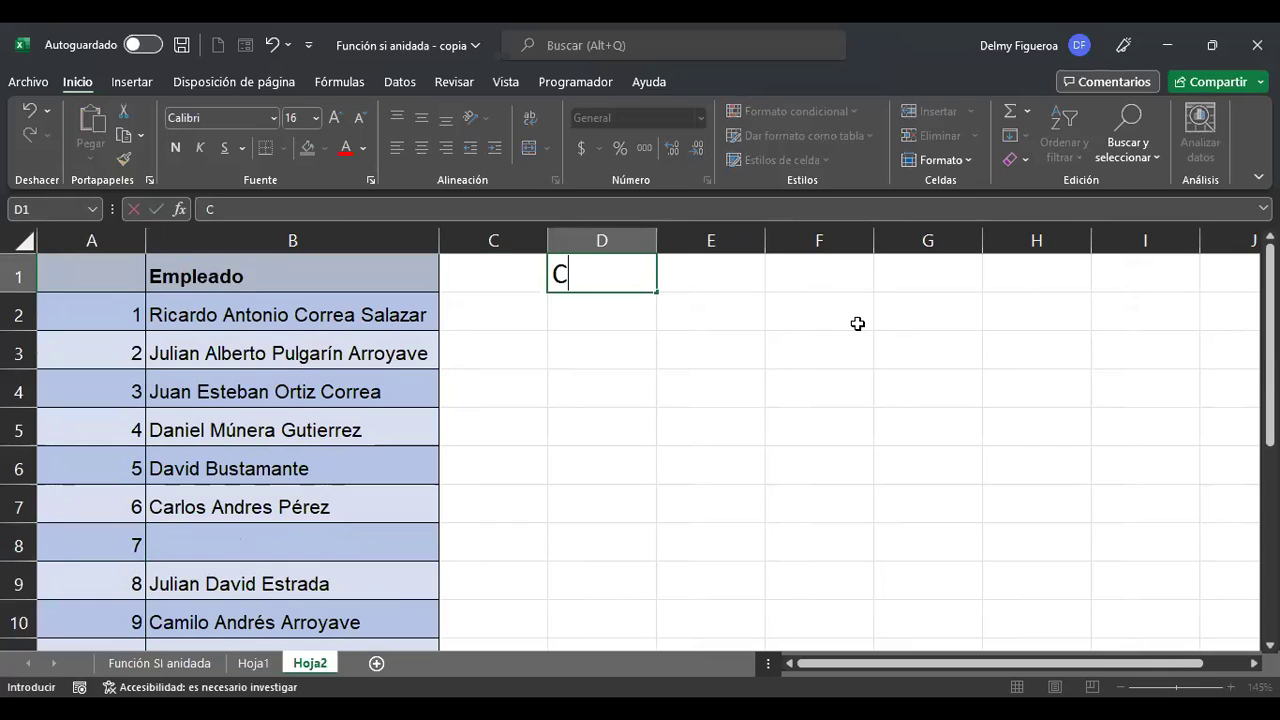
pyautogui.write('eldas en blanco')
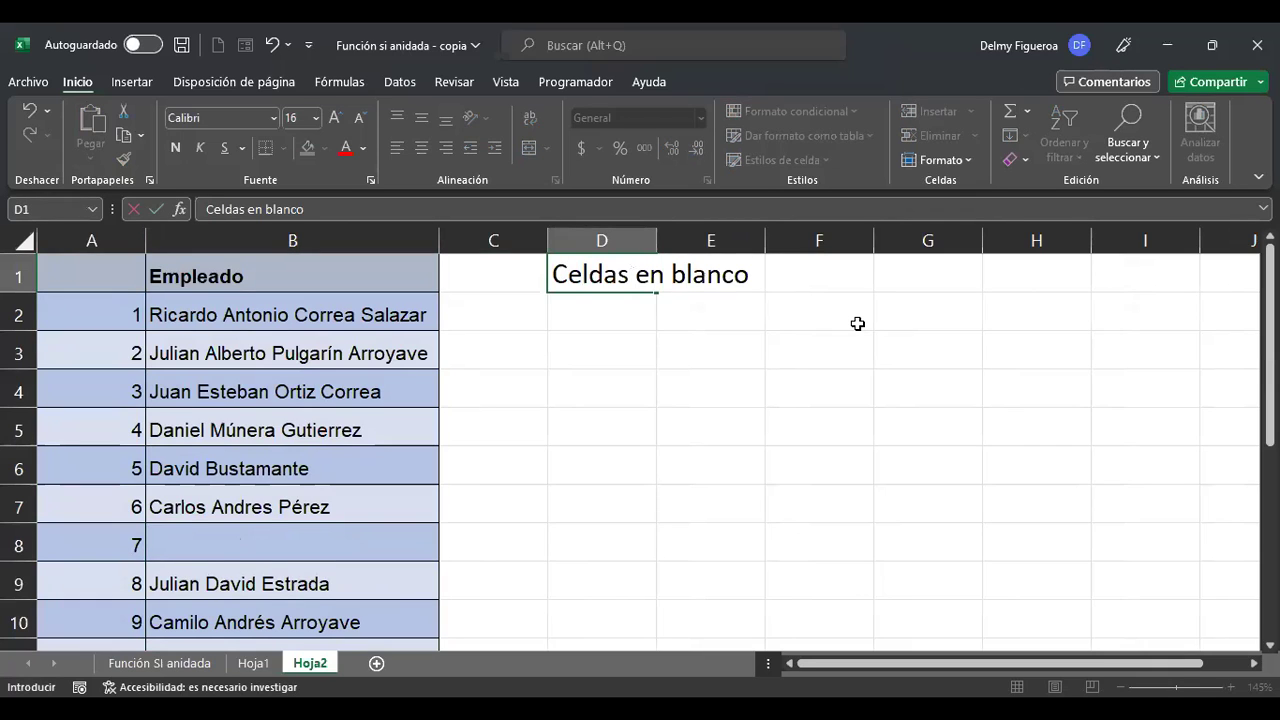
pyautogui.press('Return')
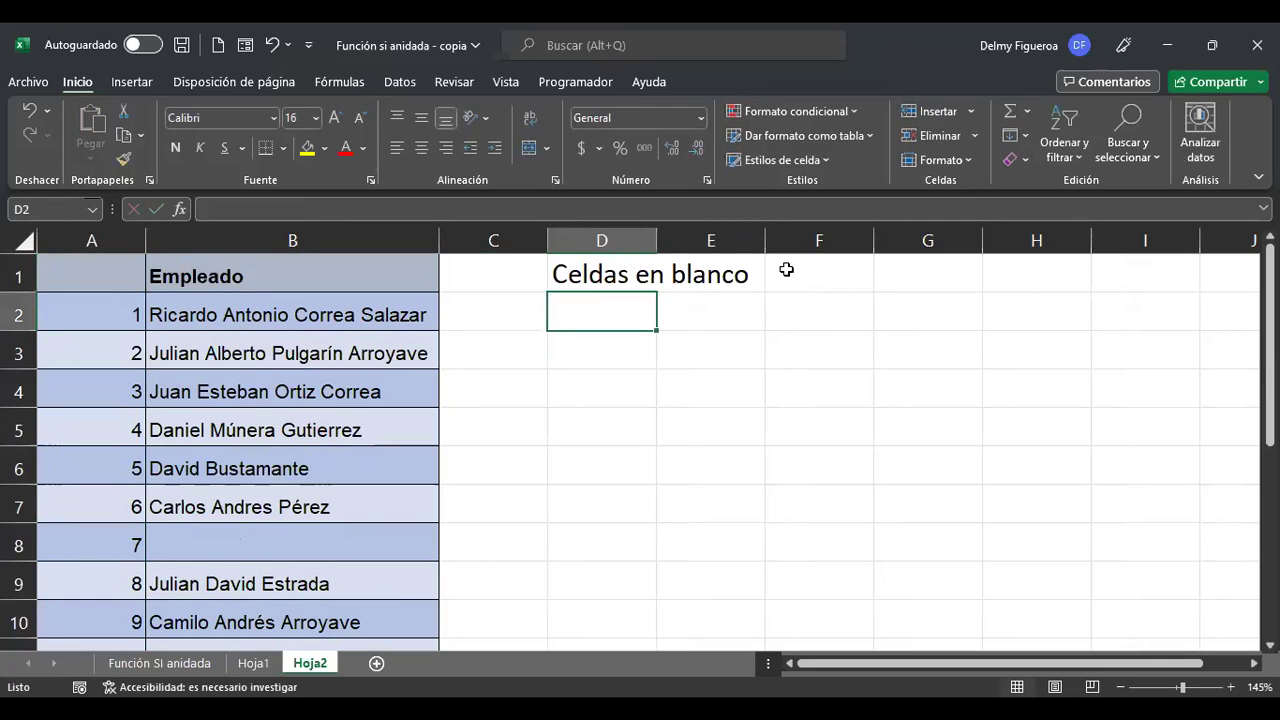
pyautogui.doubleClick(656, 240)
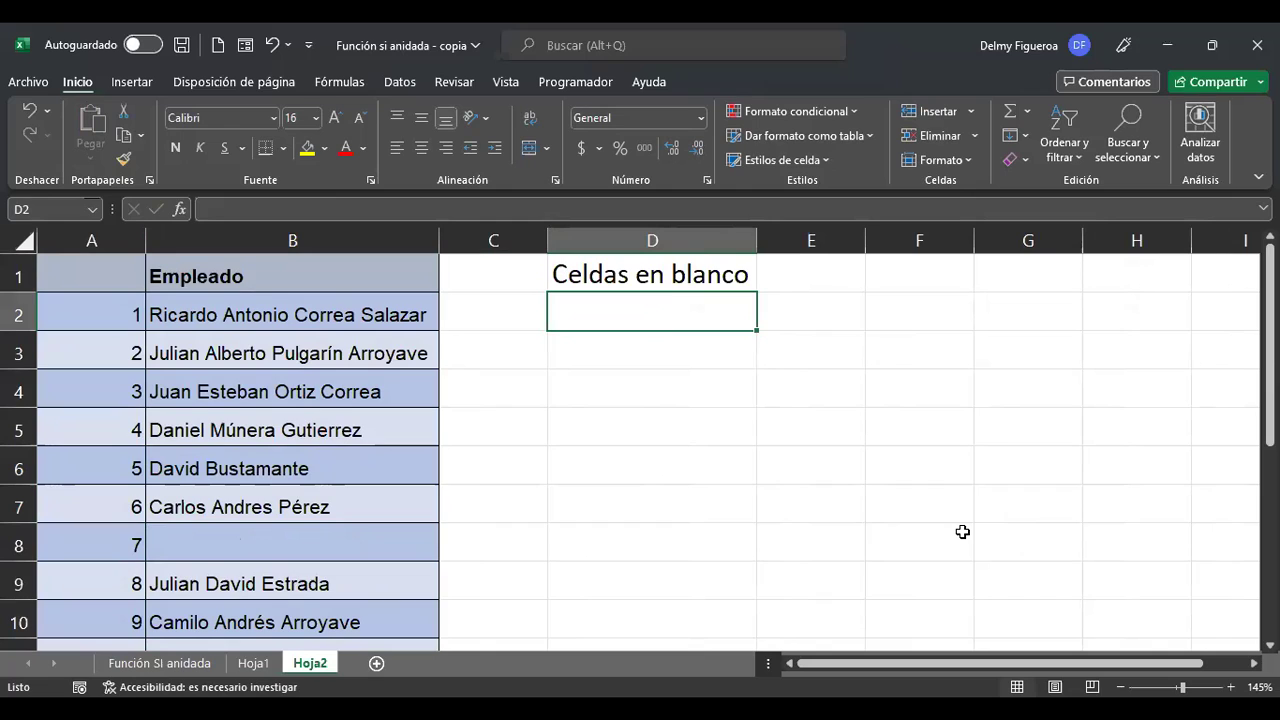
# Step: Enter the formula +ESBLANCO(B2) in D2 to test whether the first employee cell is blank
pyautogui.write('+')
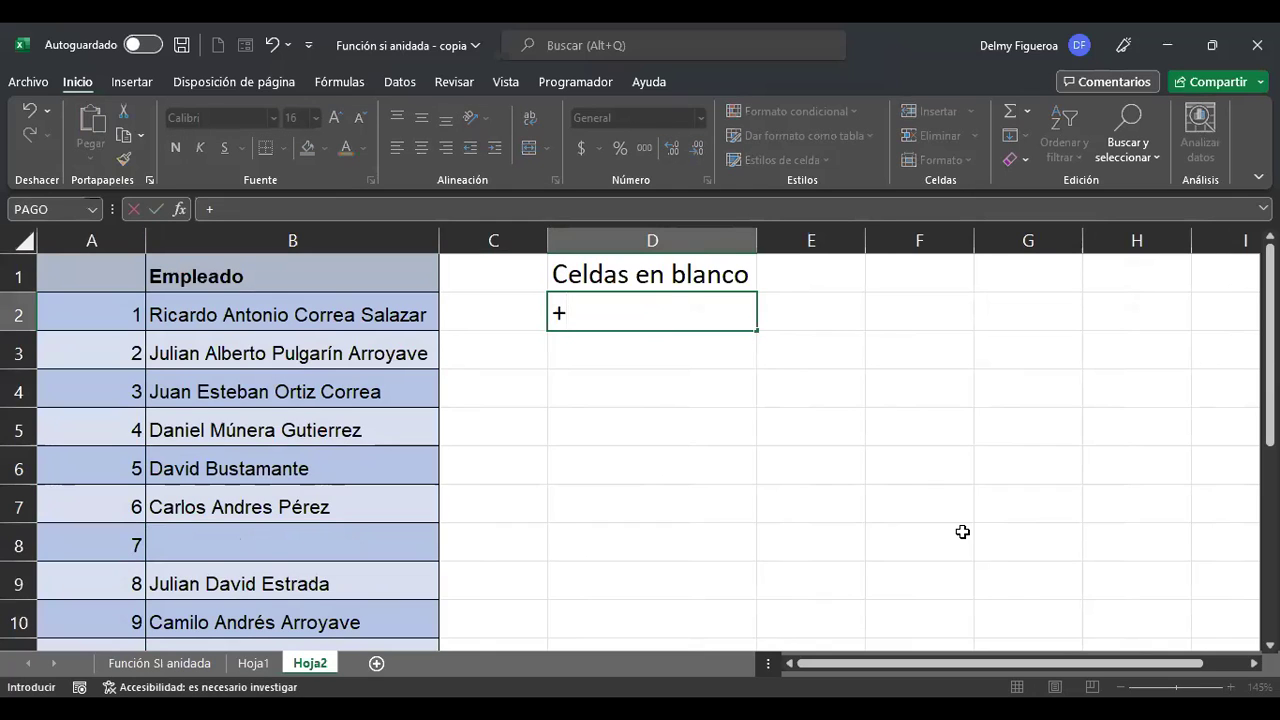
pyautogui.write('esblan')
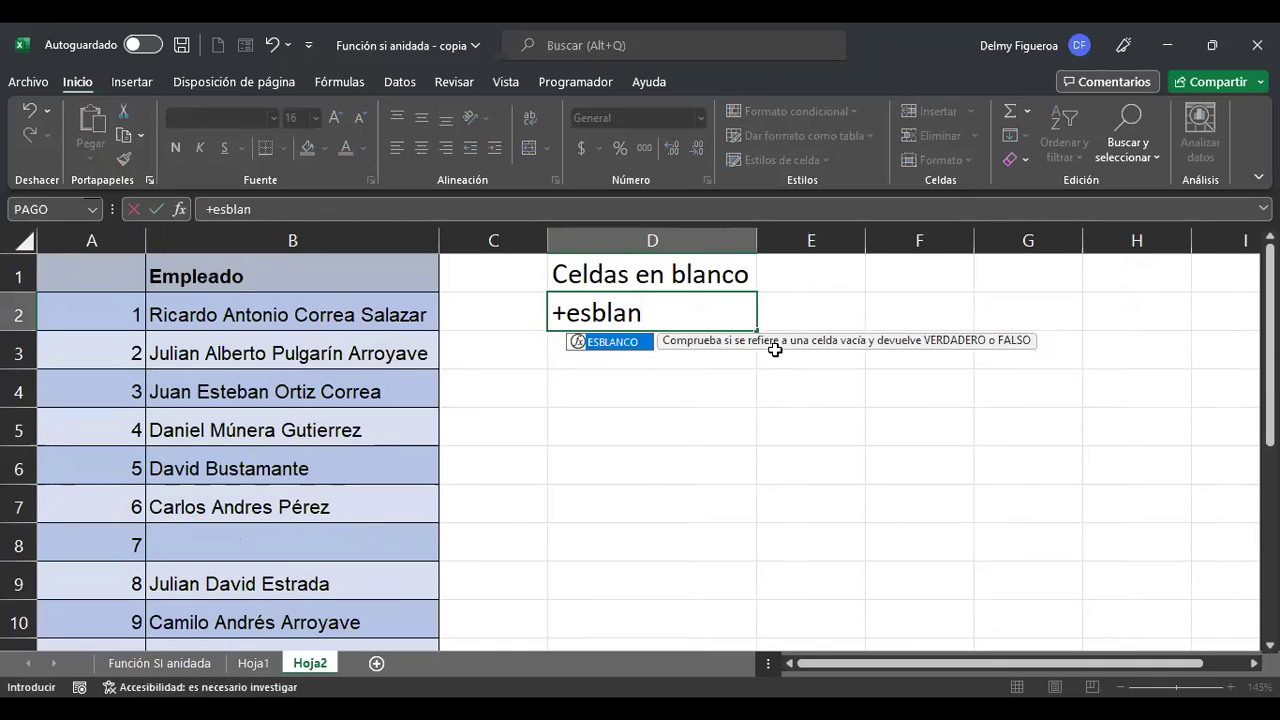
pyautogui.doubleClick(626, 346)
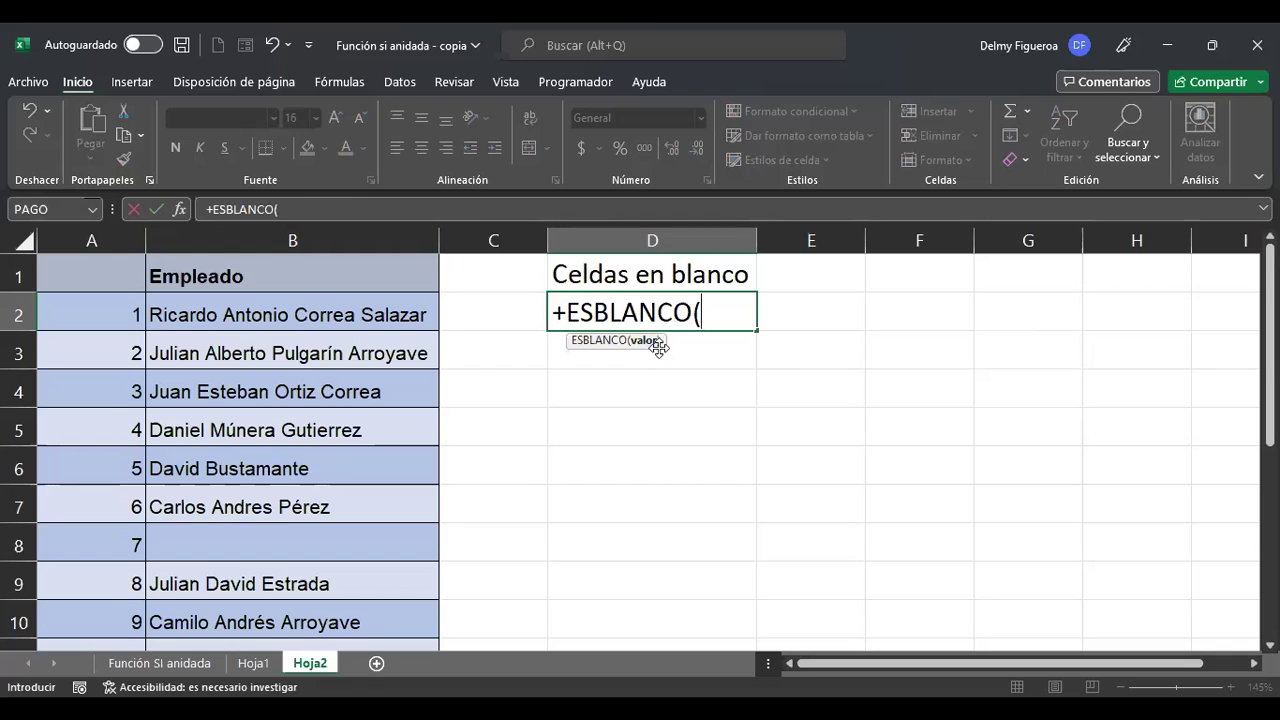
pyautogui.click(355, 314)
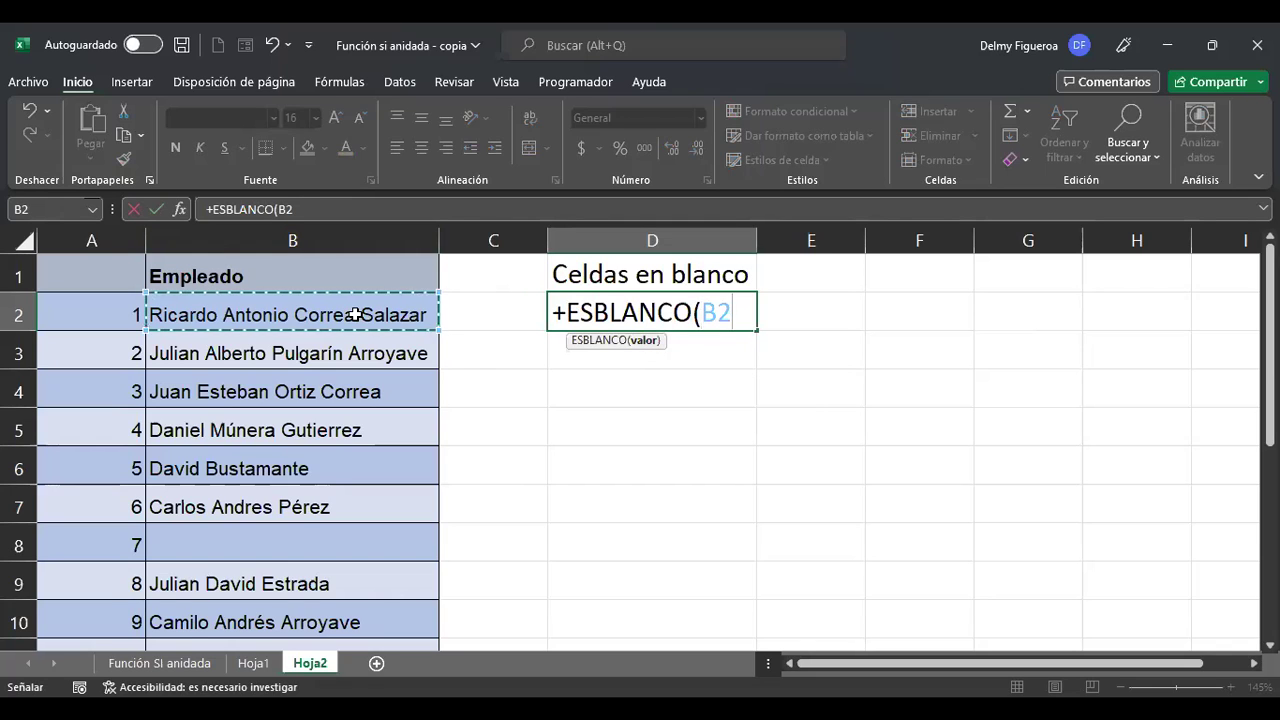
pyautogui.press('Return')
# Step: Copy the ESBLANCO formula from D2 to D3:D11 for the remaining employees
pyautogui.press('Up')
pyautogui.hotkey('ctrl', 'c')
pyautogui.press('Down')
pyautogui.hotkey('shift', 'Down')
pyautogui.hotkey('shift', 'Down')
pyautogui.hotkey('shift', 'Down')
pyautogui.hotkey('shift', 'Down')
pyautogui.hotkey('shift', 'Down')
pyautogui.hotkey('shift', 'Down')
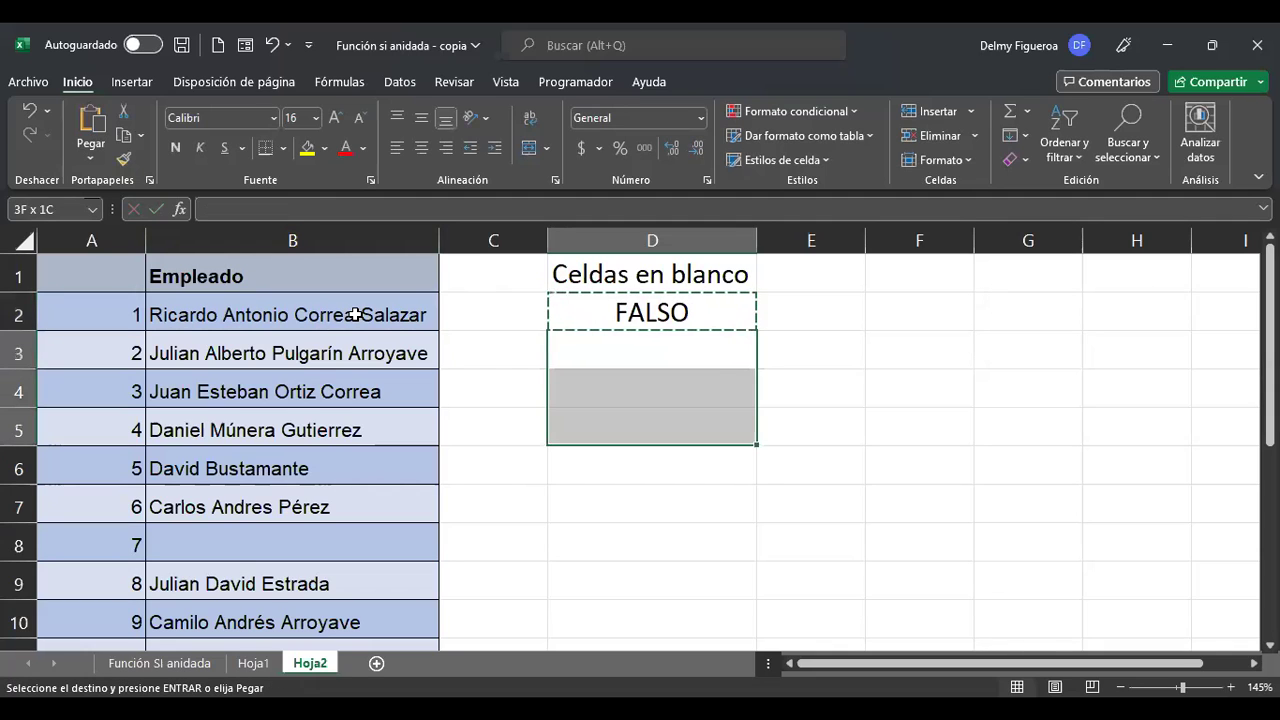
pyautogui.hotkey('shift', 'Down')
pyautogui.hotkey('shift', 'Down')
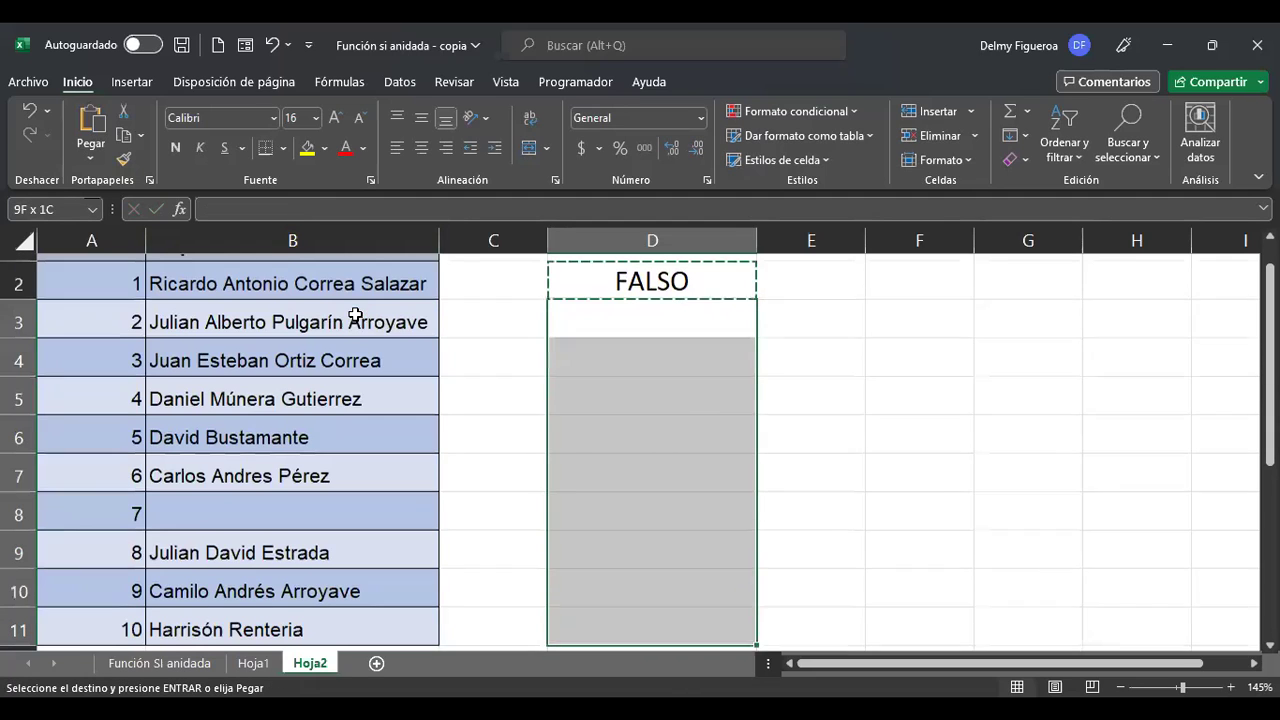
pyautogui.press('Return')
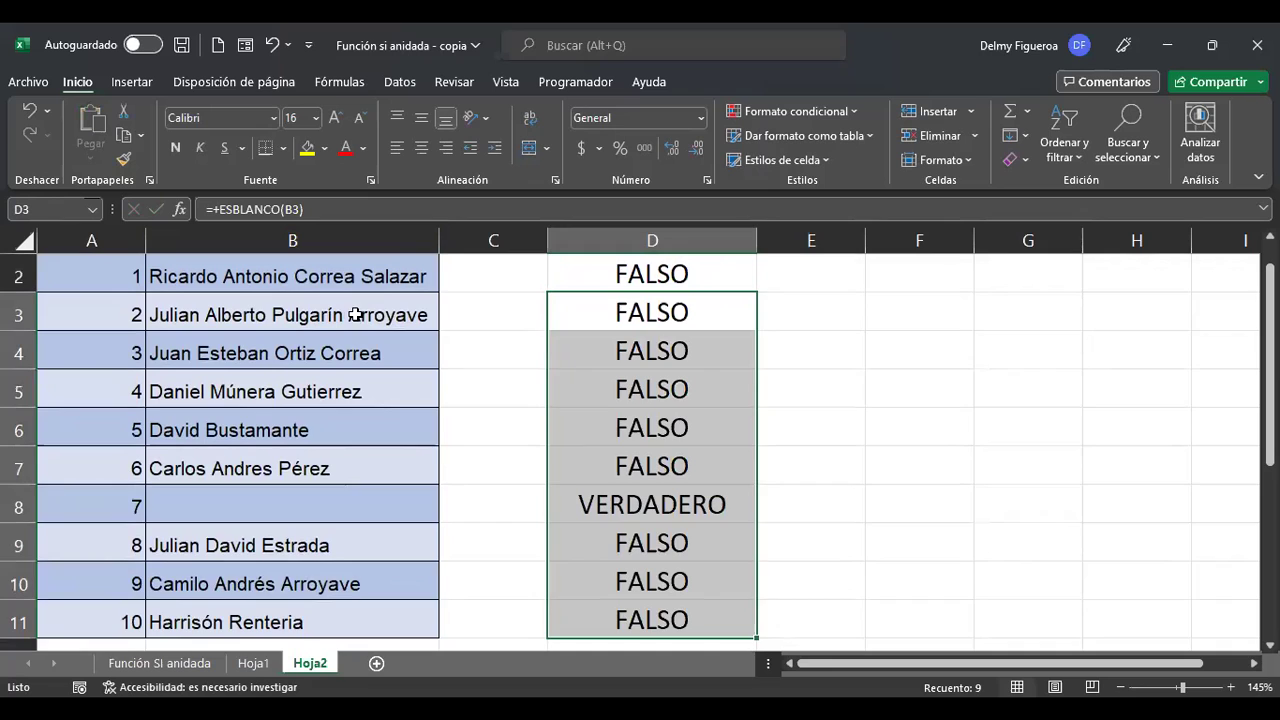
# Step: Compare the ESBLANCO results in D2 and D8 with the employee cells they test
pyautogui.scroll(1, 355, 314)
pyautogui.click(704, 316)
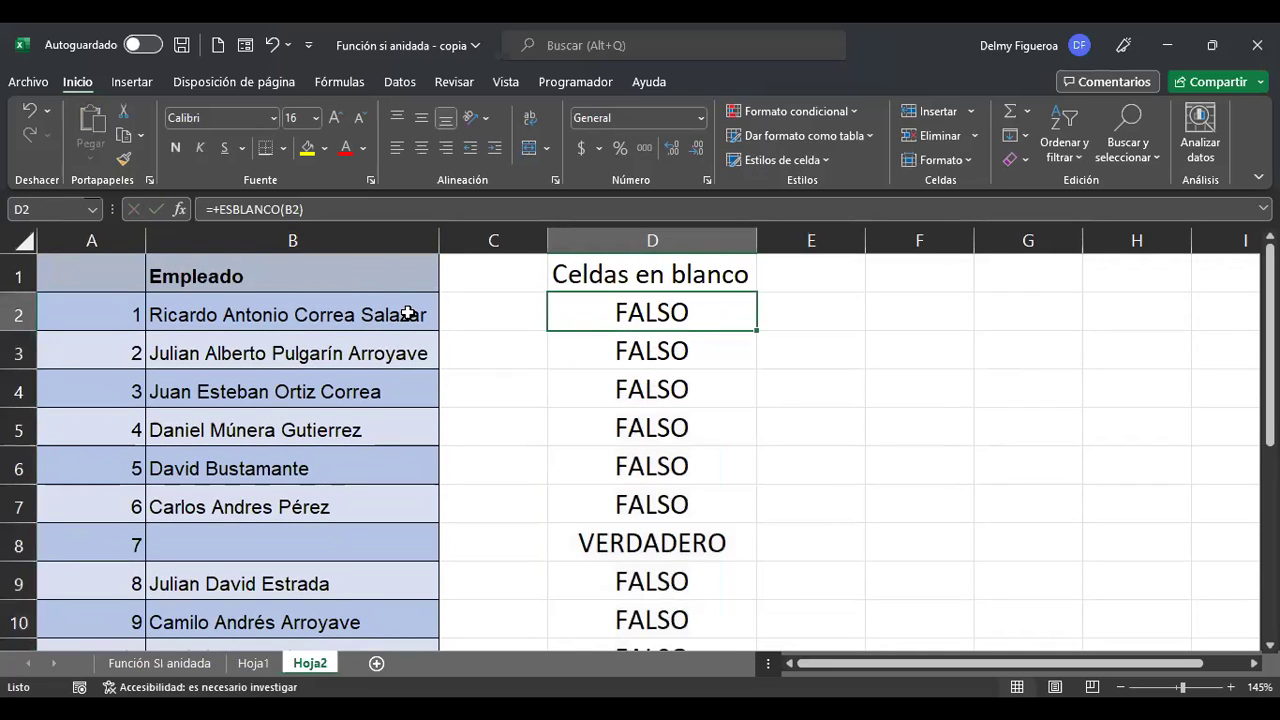
pyautogui.click(333, 311)
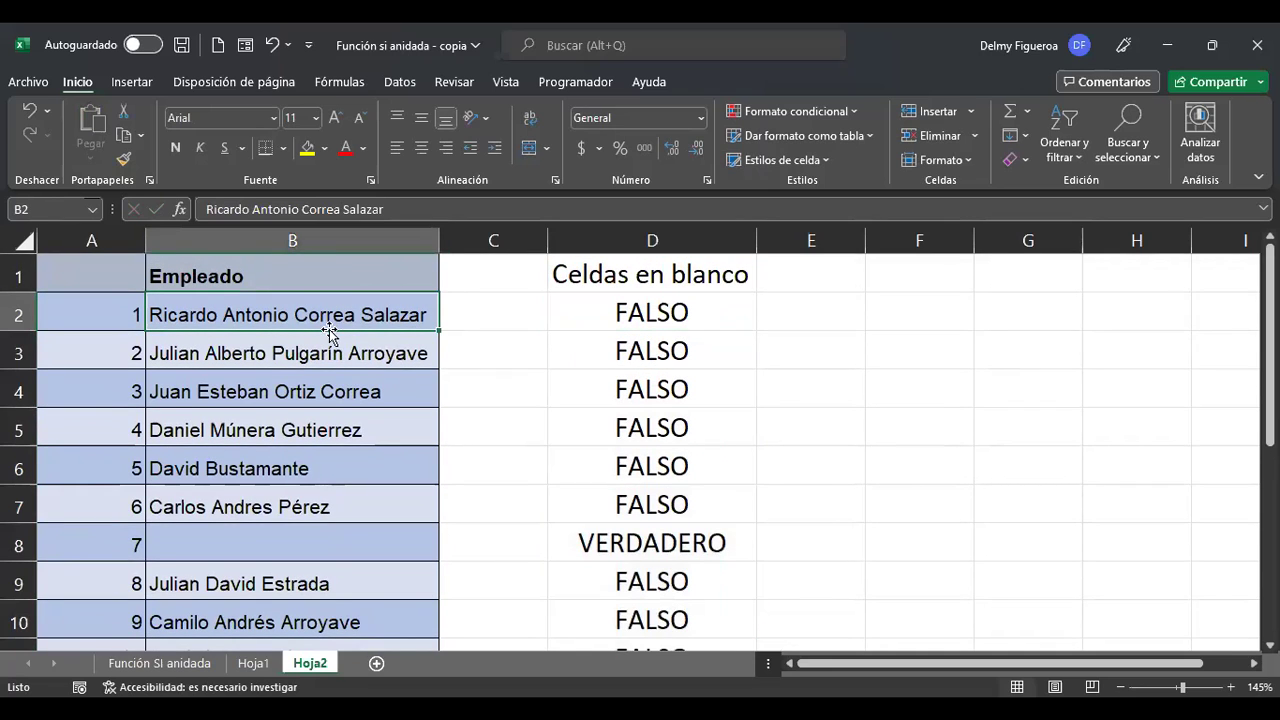
pyautogui.click(652, 550)
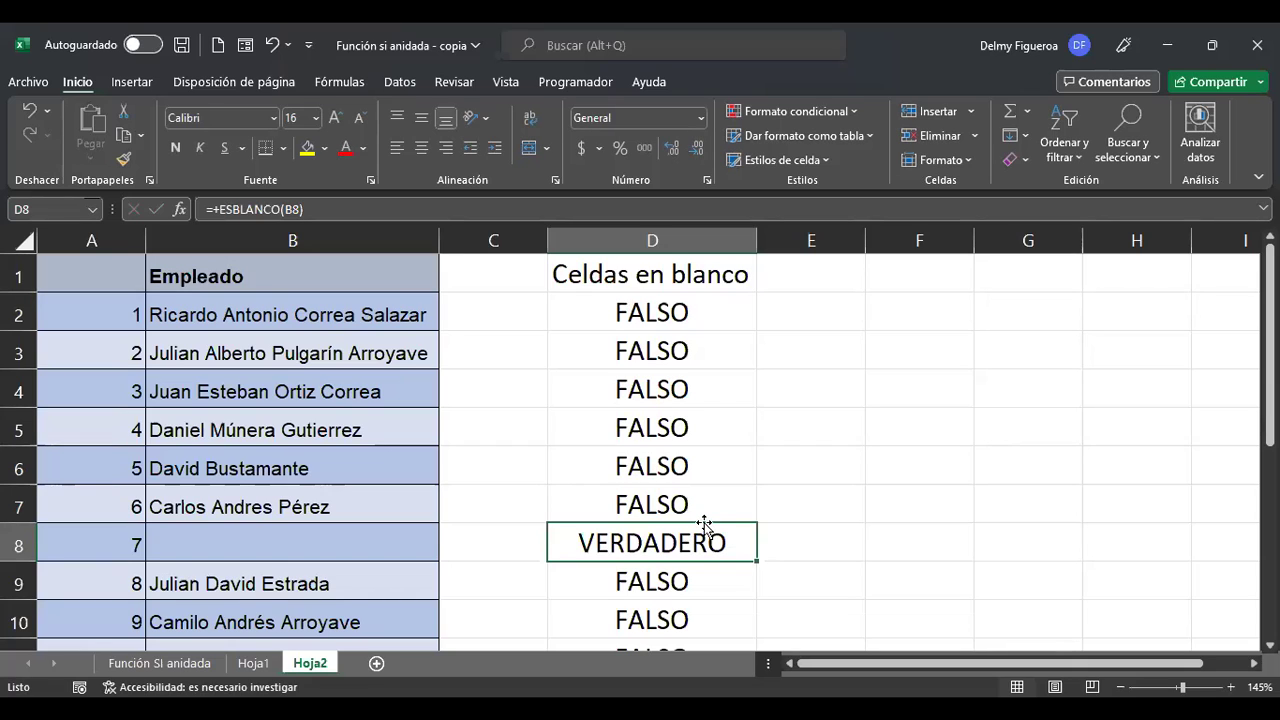
pyautogui.click(734, 313)
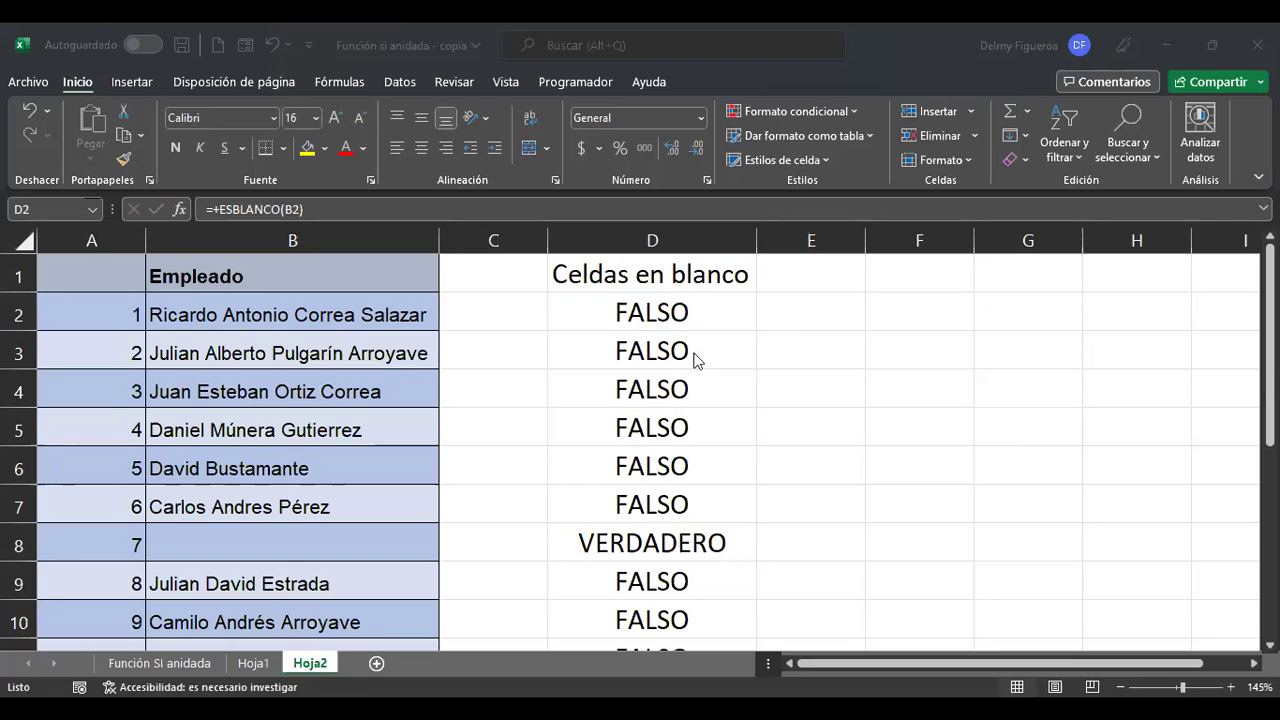
# Step: Start an SI formula in E2 with B2="" as its logical test
pyautogui.click(810, 318)
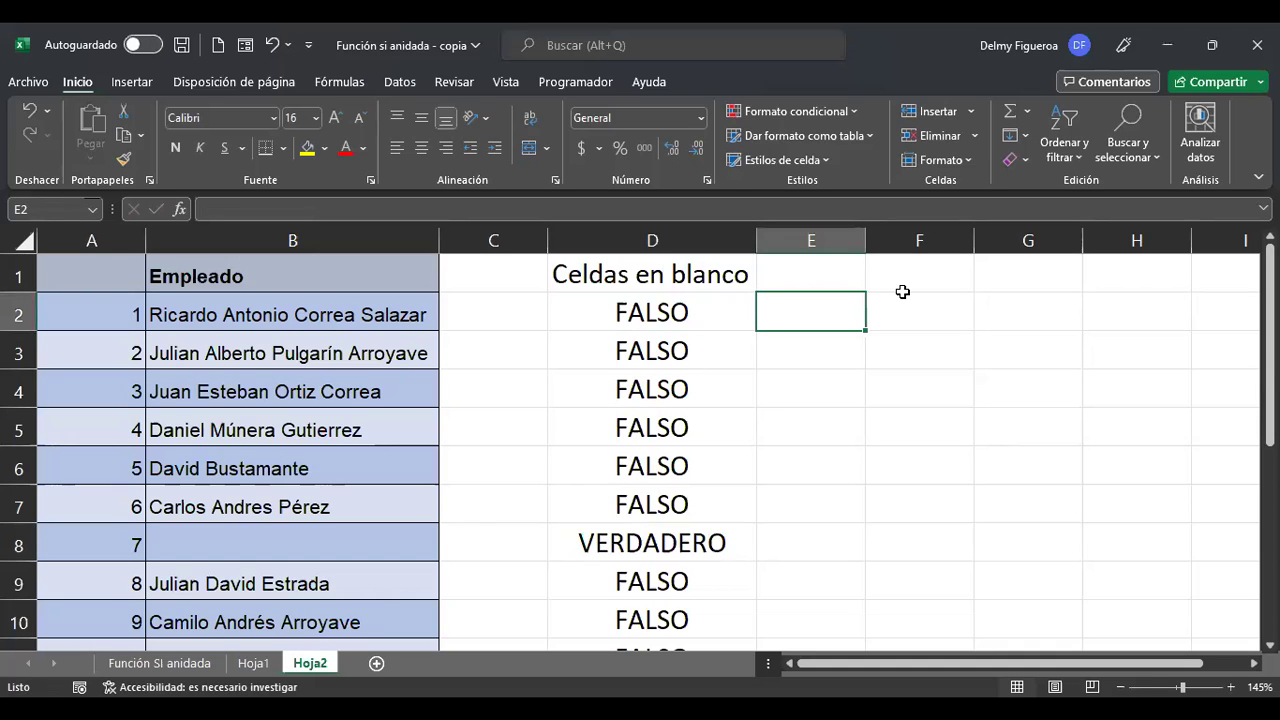
pyautogui.write('+si')
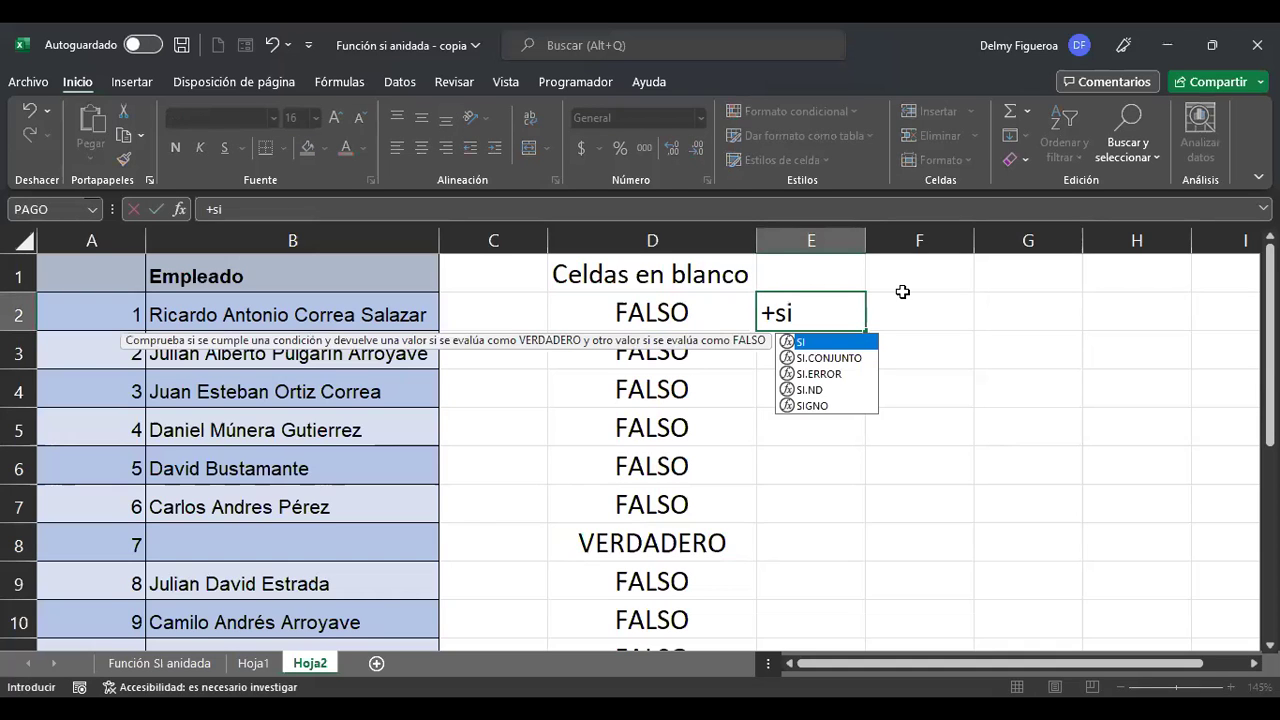
pyautogui.doubleClick(841, 343)
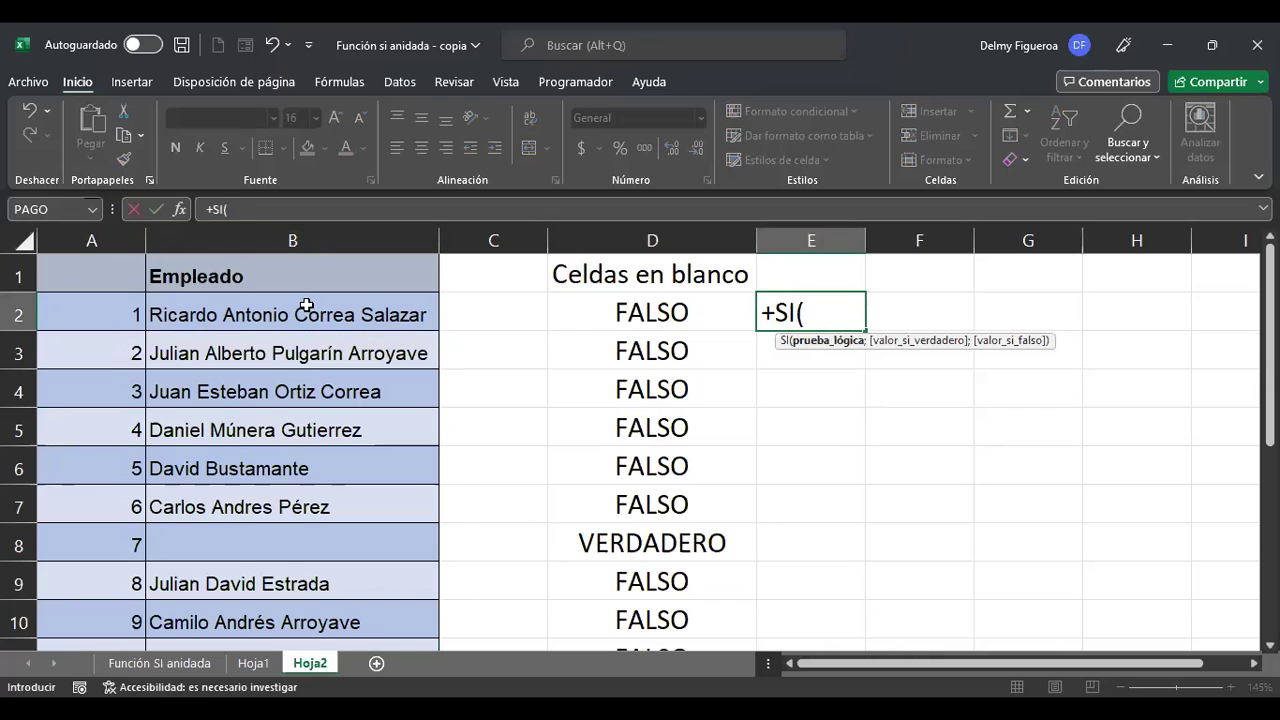
pyautogui.click(306, 306)
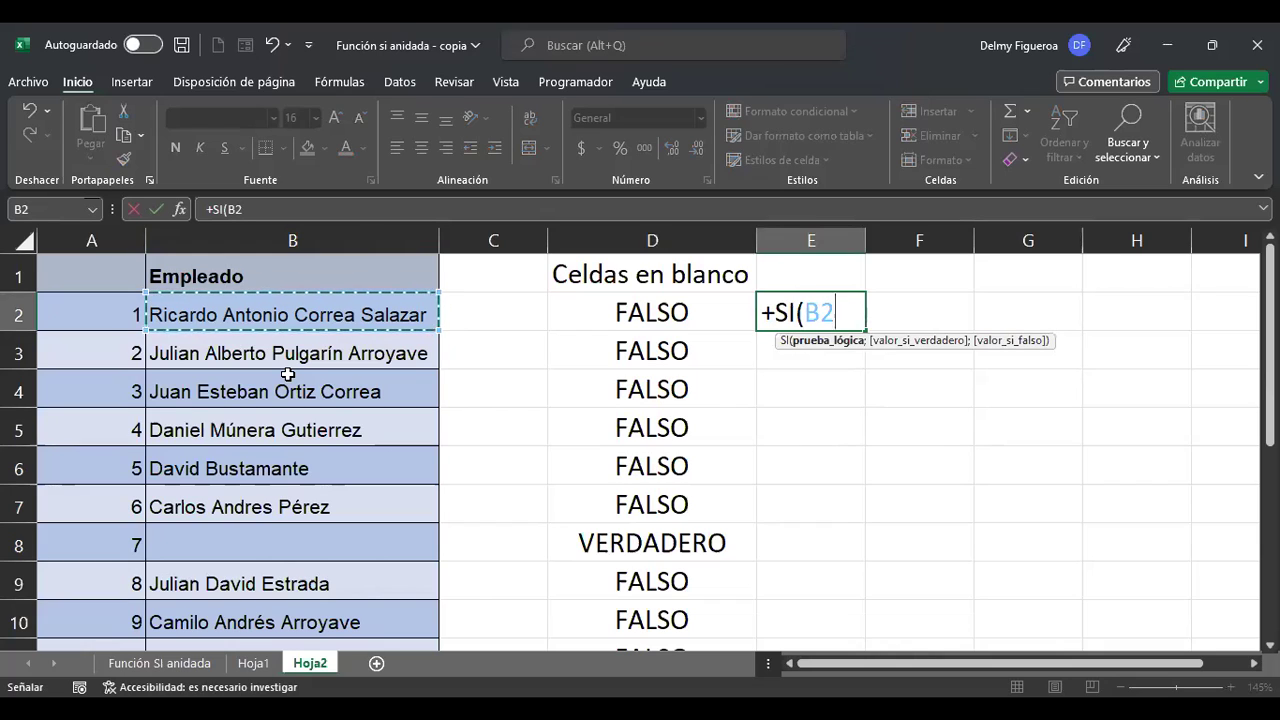
pyautogui.write('=')
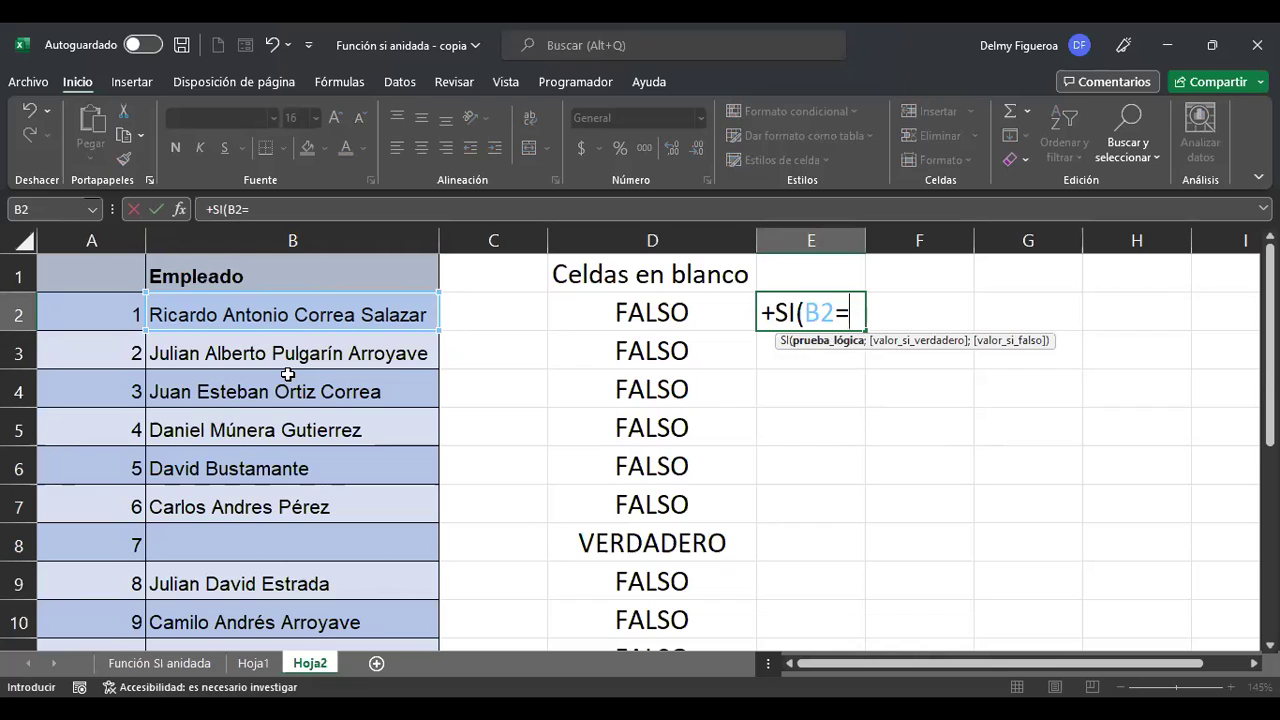
pyautogui.write('""')
pyautogui.write(';')
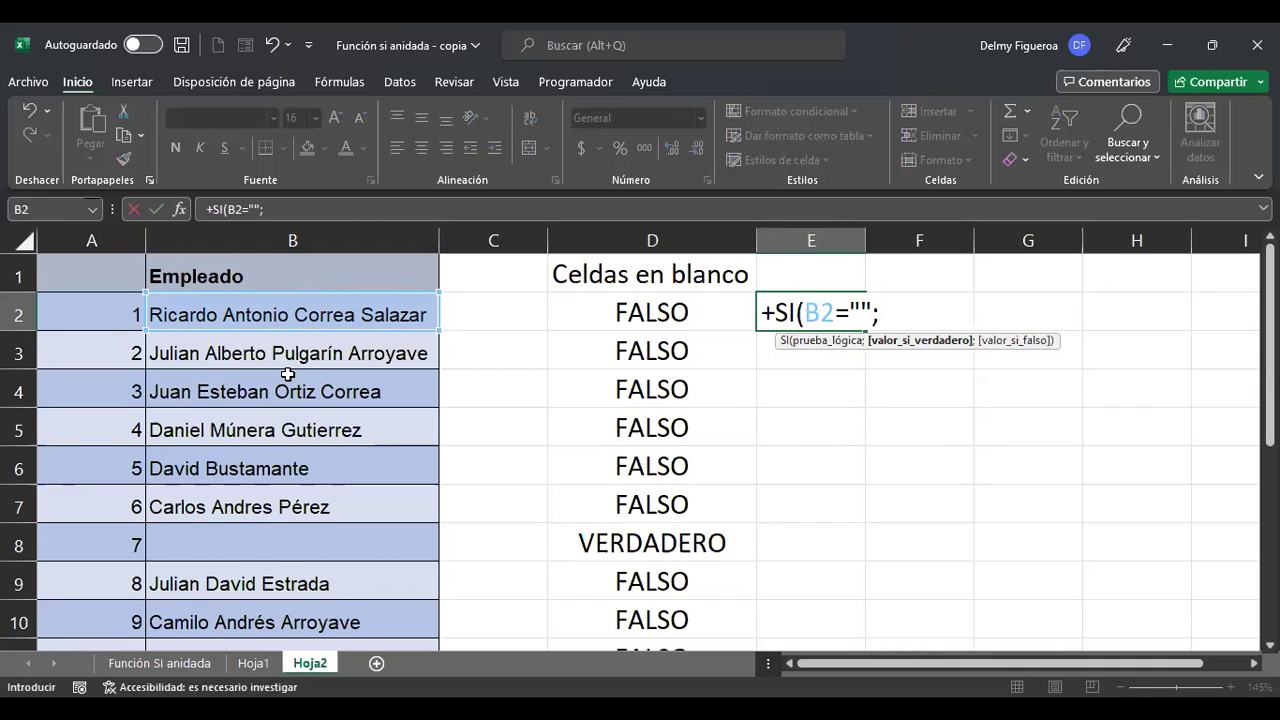
# Step: Complete the E2 formula to return "vacía" when the test is true and "no vacía" otherwise
pyautogui.write('2')
pyautogui.press('BackSpace')
pyautogui.write('"vacía"')
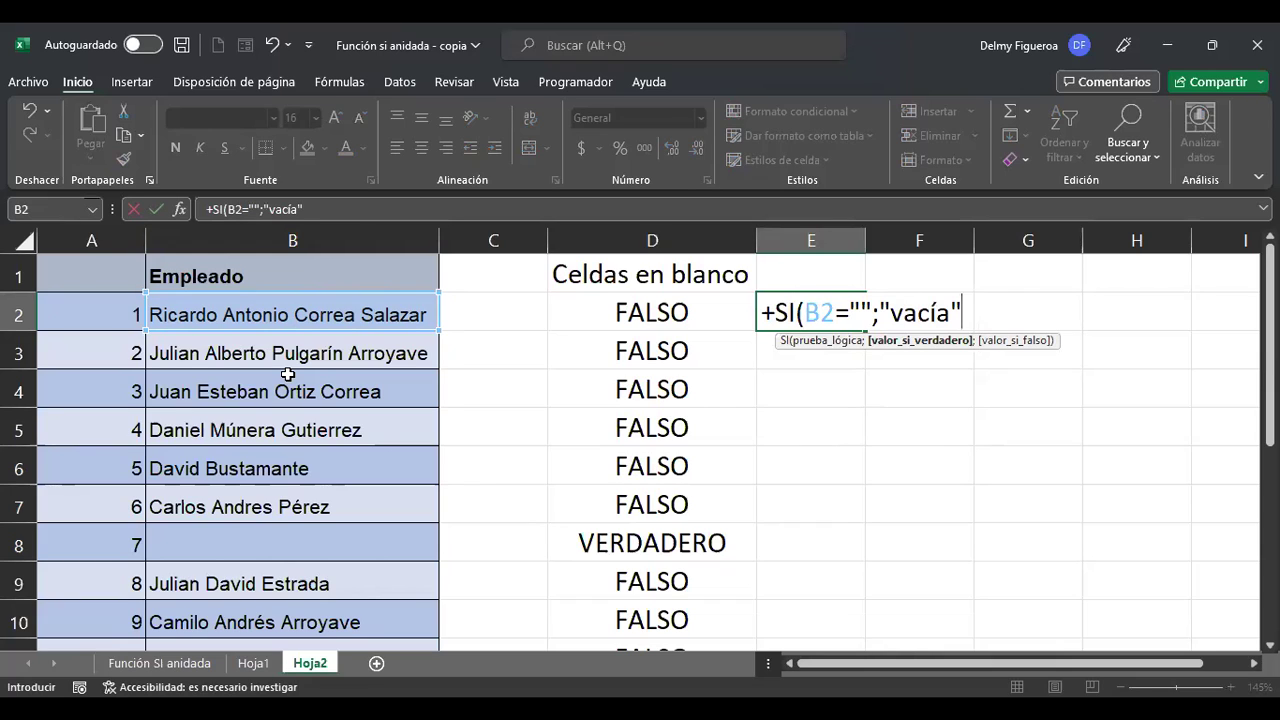
pyautogui.write(';"')
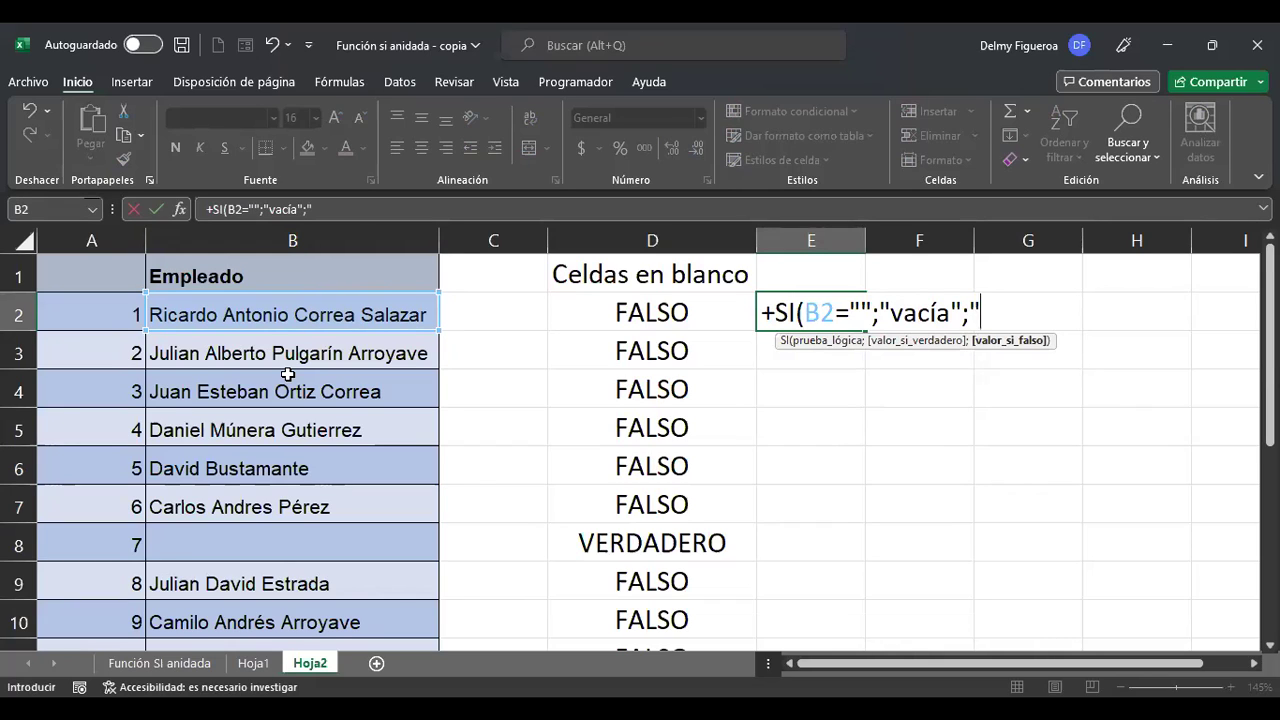
pyautogui.write('no vacía"')
pyautogui.press('Return')
# Step: Review the empty-text test in the E2 formula and fill the formula down to E11
pyautogui.press('Up')
pyautogui.press('F2')
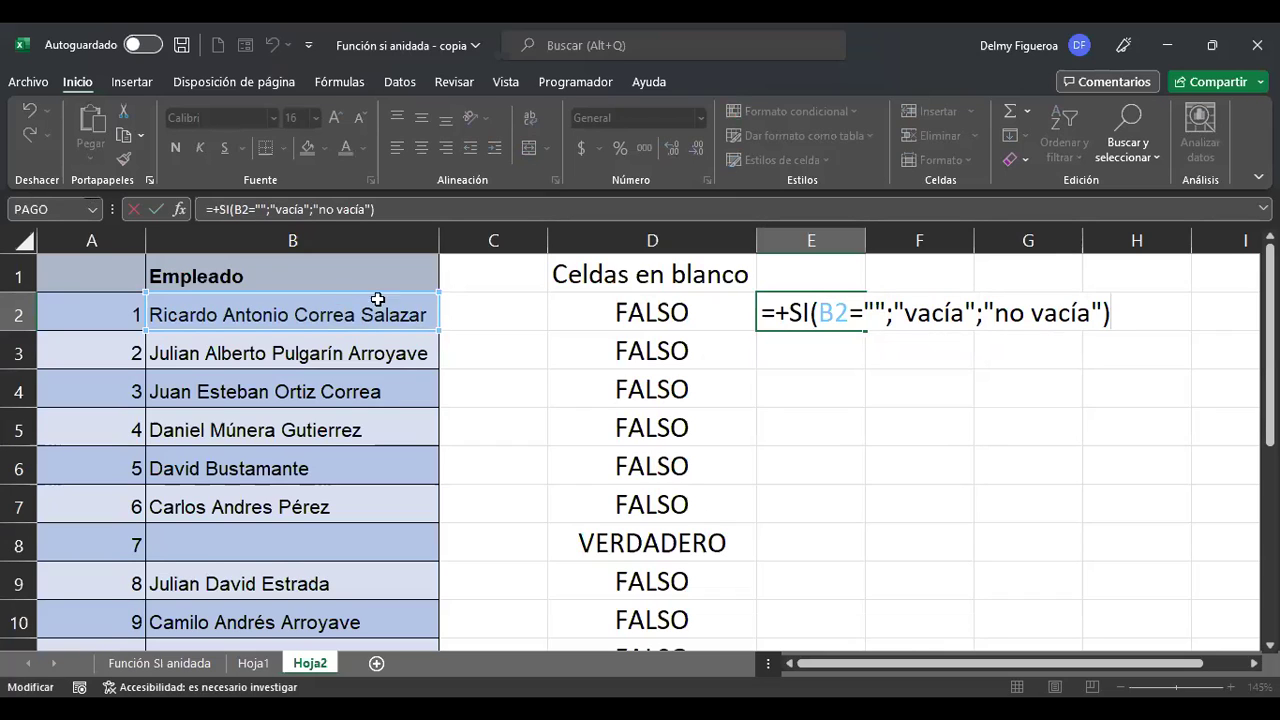
pyautogui.click(868, 313)
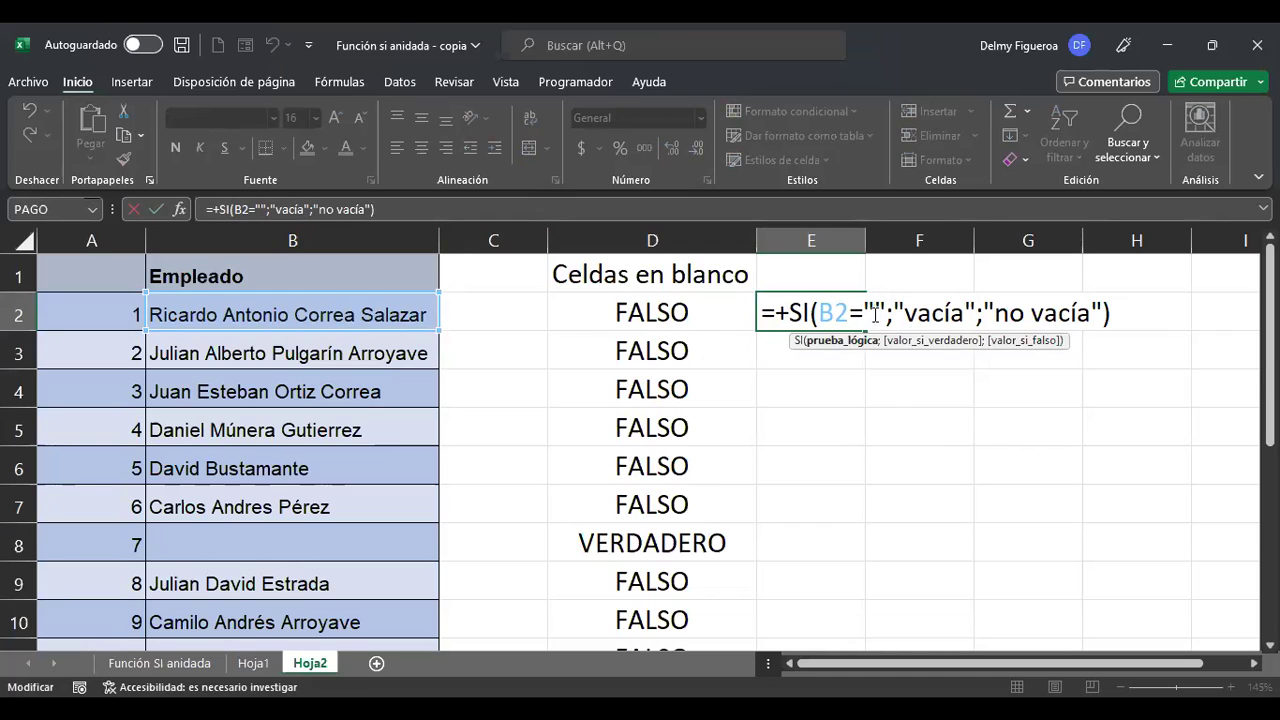
pyautogui.press('Return')
pyautogui.click(777, 314)
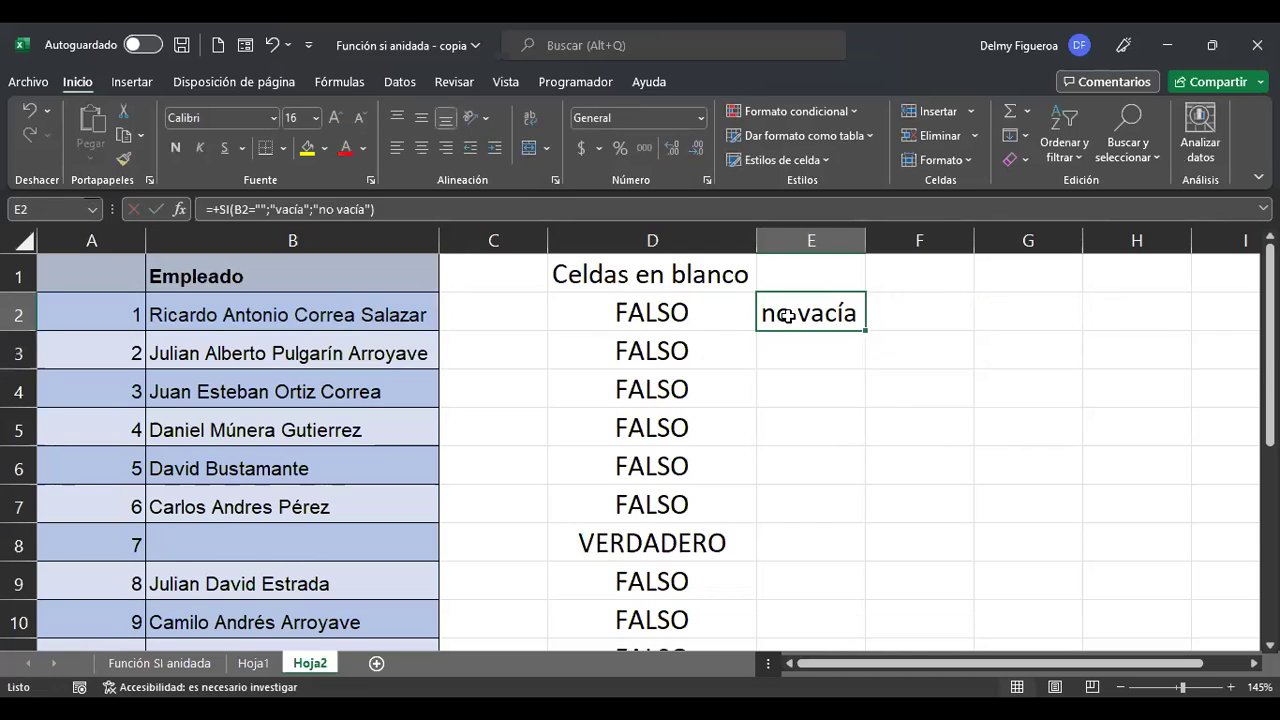
pyautogui.doubleClick(866, 327)
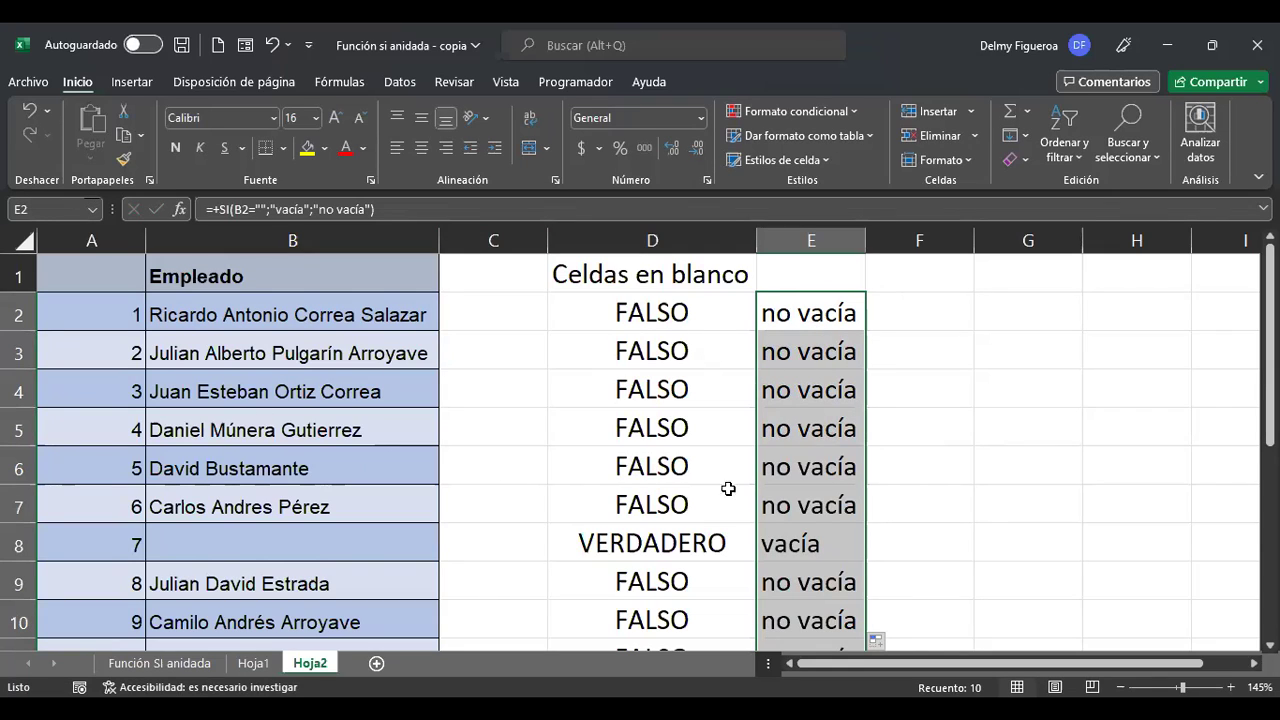
pyautogui.click(826, 545)
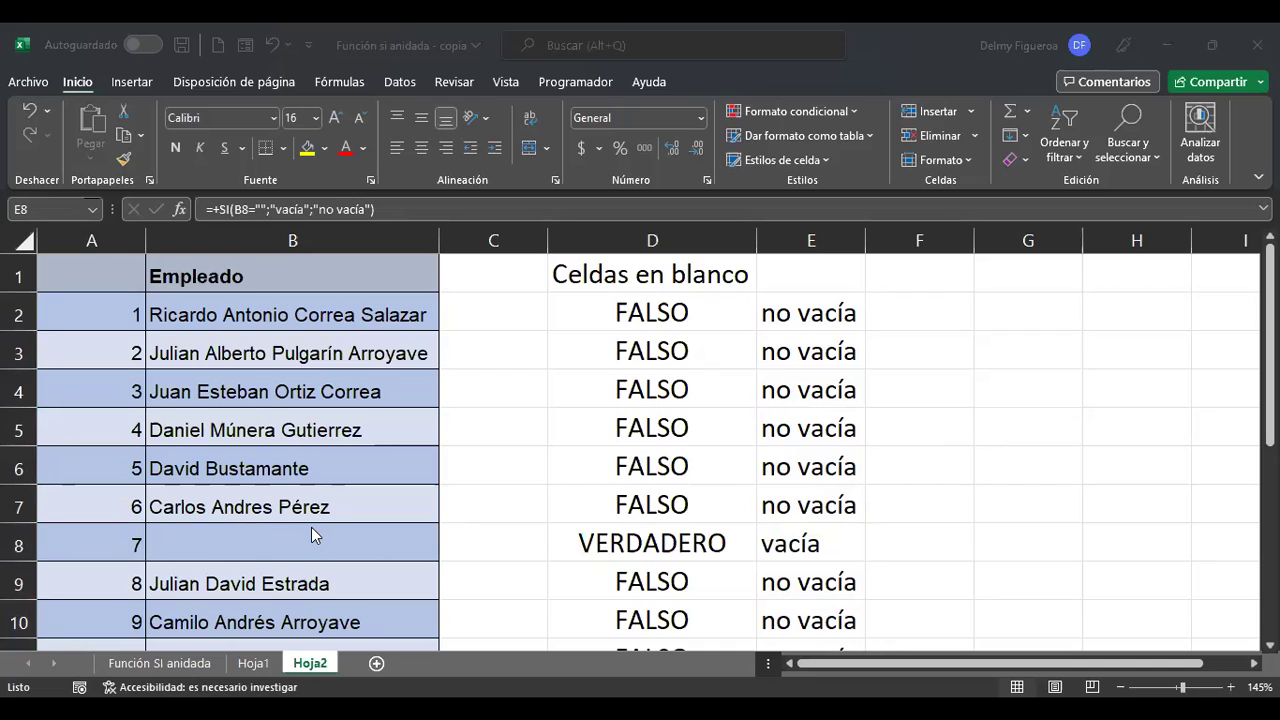
# Step: Start an SI formula in F2 with ESBLANCO(B2) nested as its logical test
pyautogui.click(904, 318)
pyautogui.write('+')
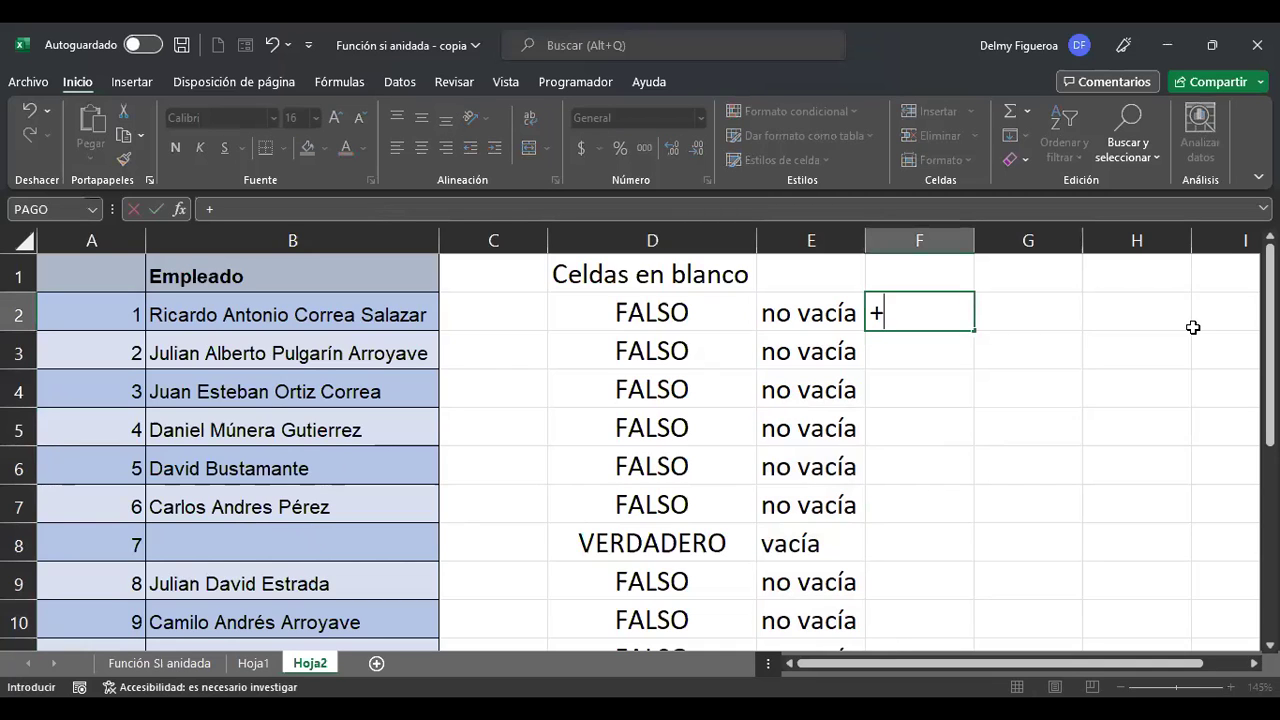
pyautogui.write('si')
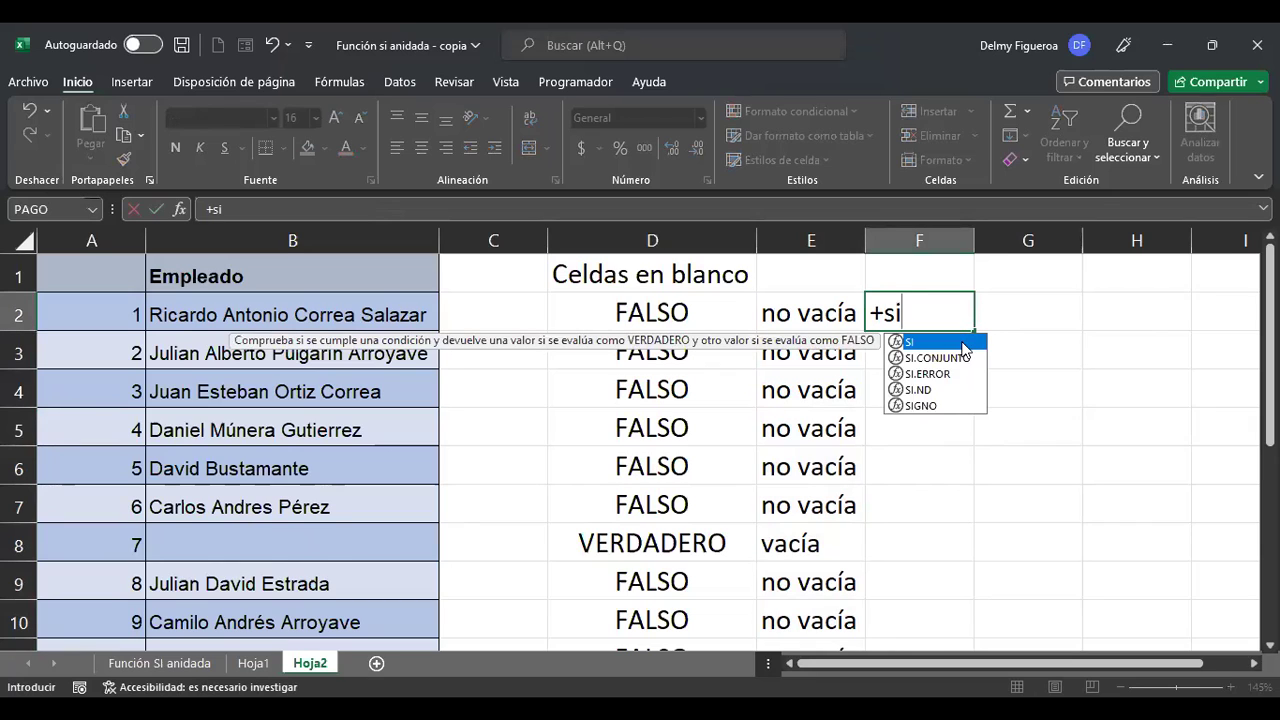
pyautogui.doubleClick(964, 343)
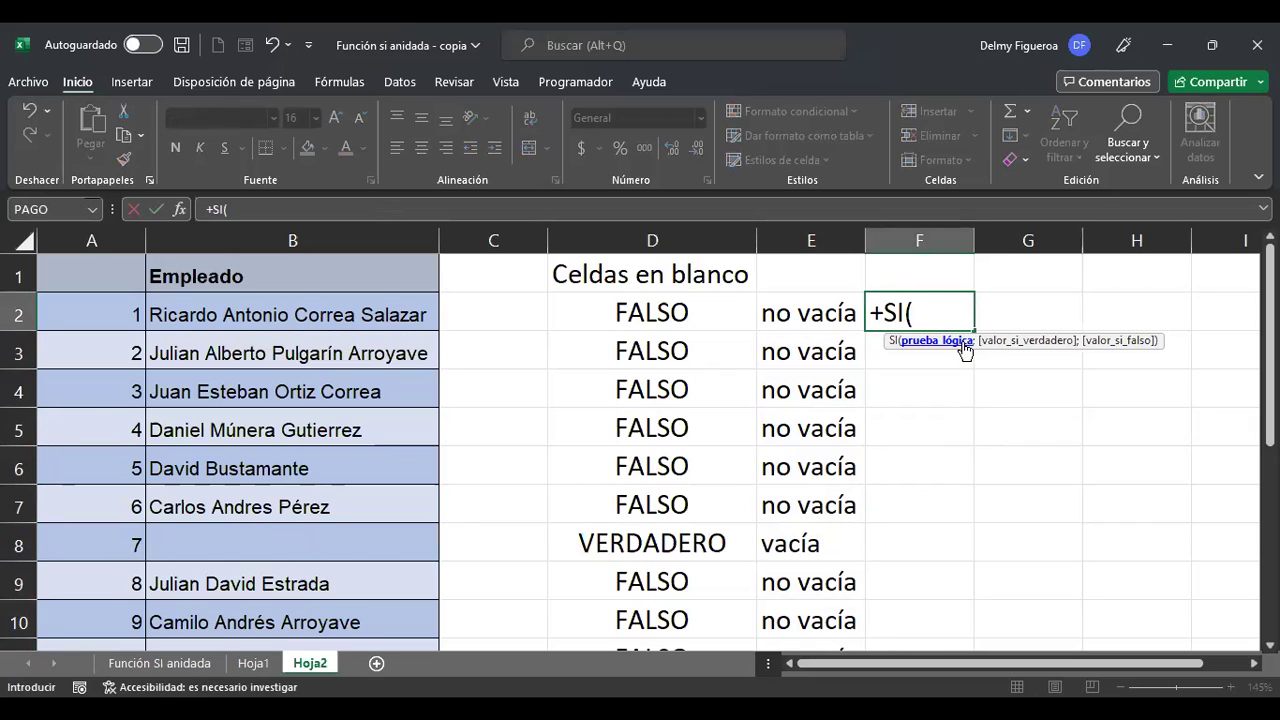
pyautogui.write('esblan')
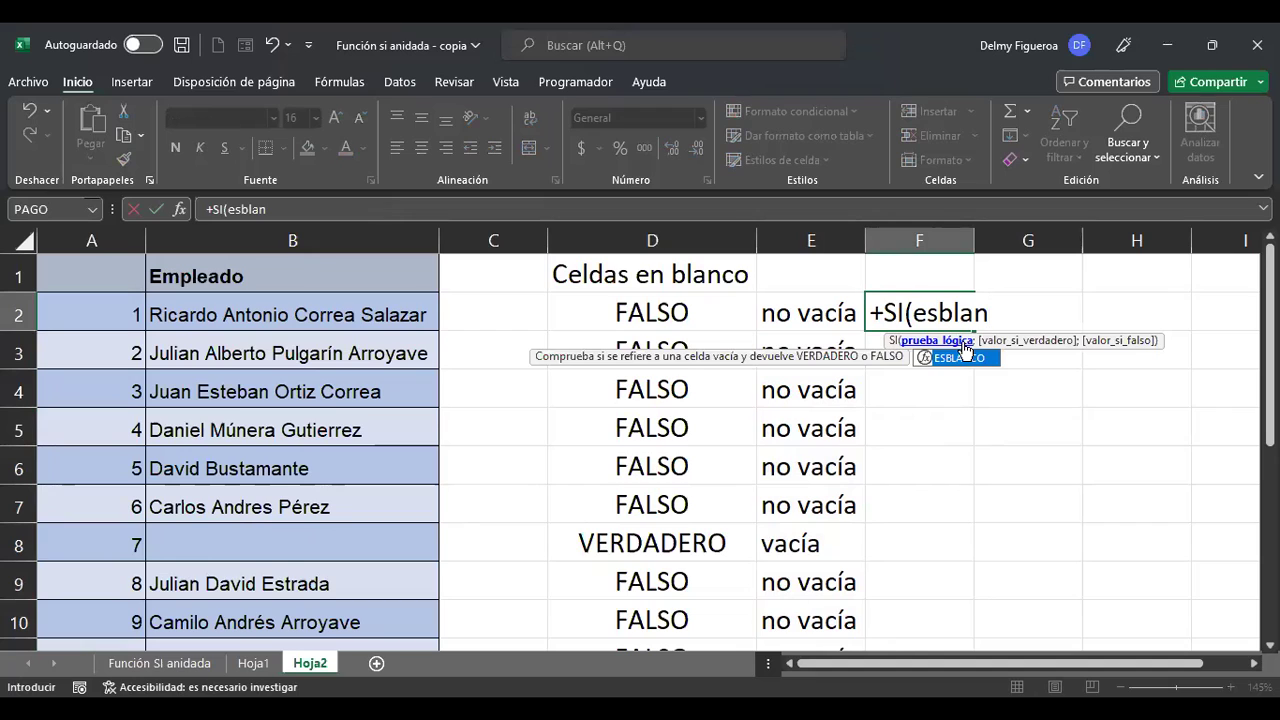
pyautogui.doubleClick(964, 358)
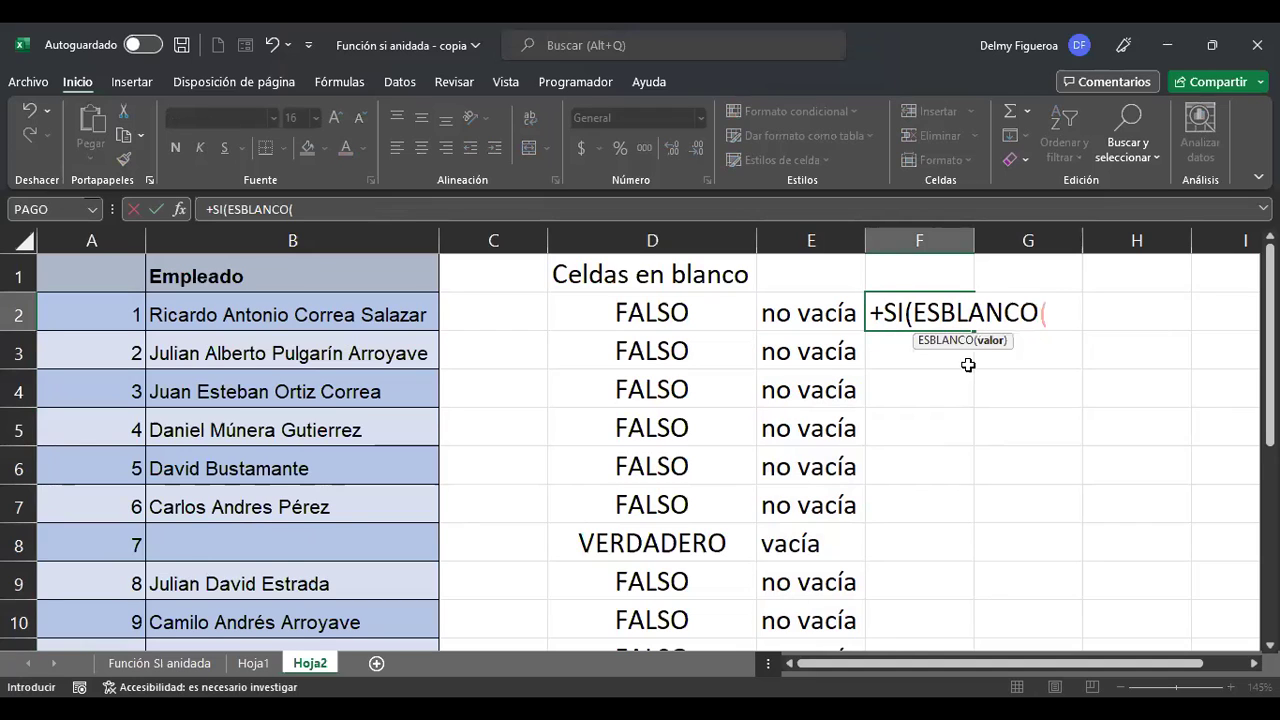
pyautogui.click(365, 313)
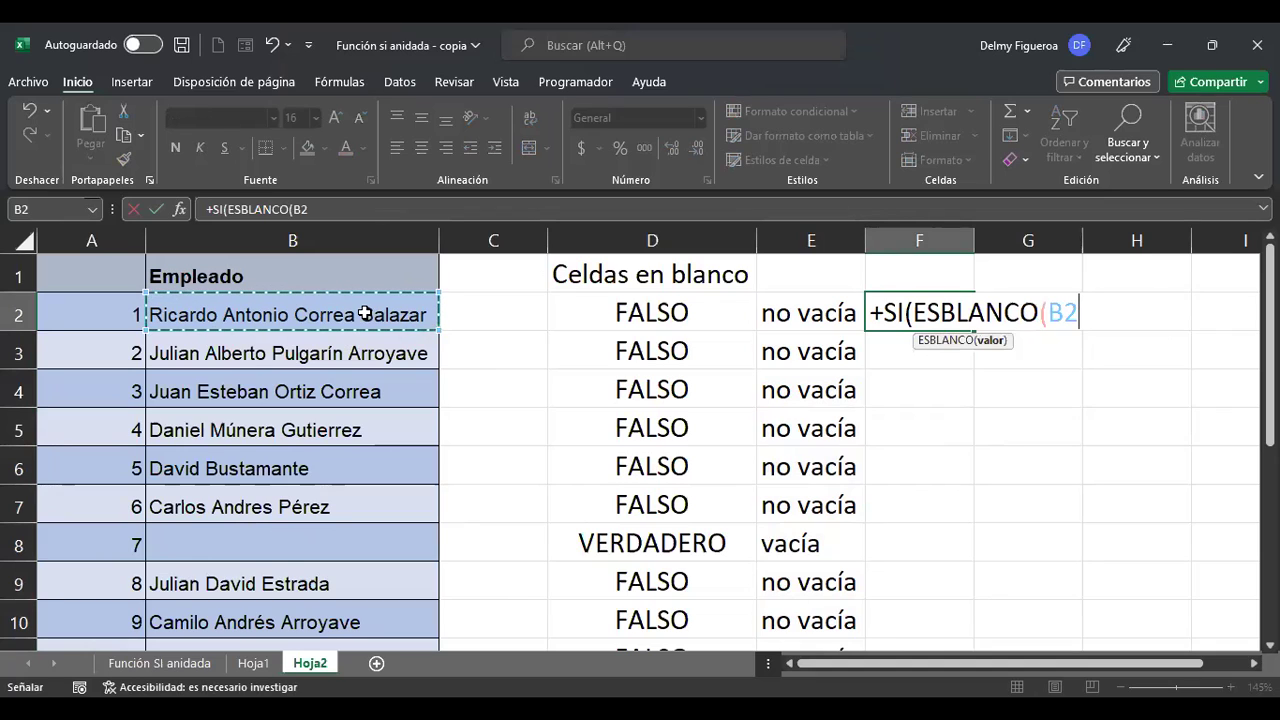
pyautogui.write(');')
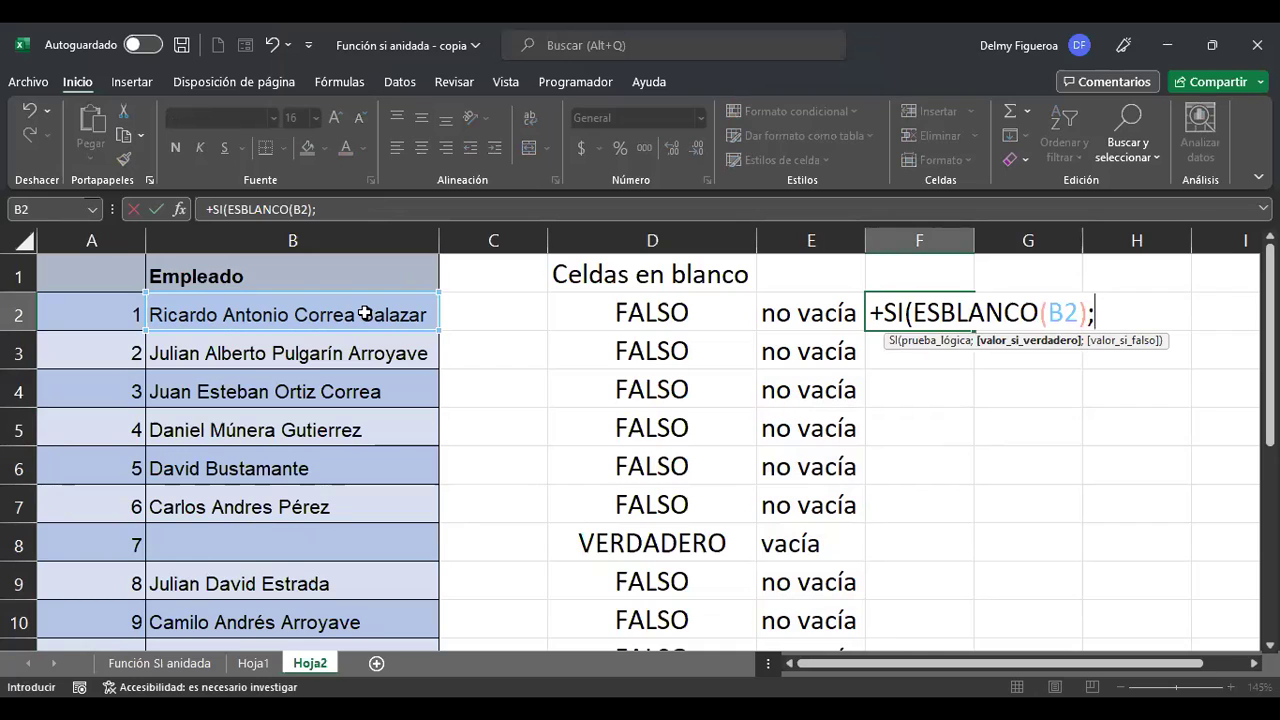
# Step: Complete the F2 formula to return "Vacío" for a blank cell and "No vacío" otherwise, and review its arguments
pyautogui.write('"Vacío"')
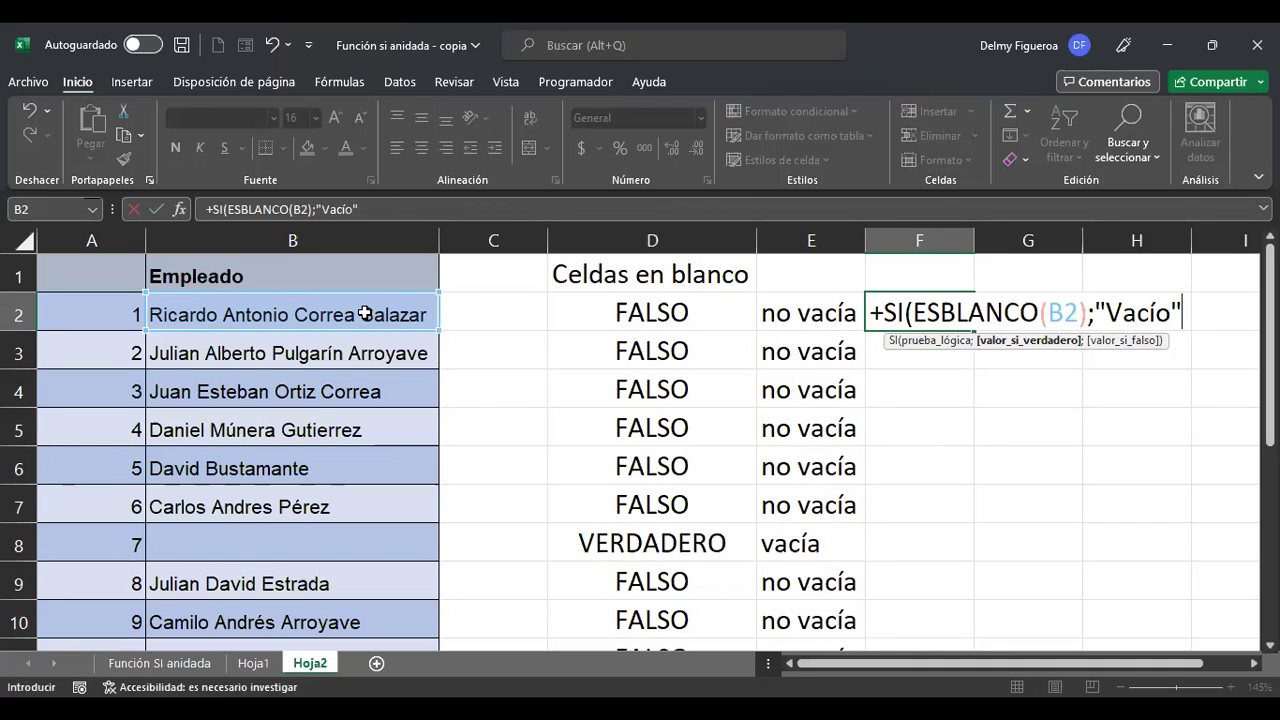
pyautogui.write(';')
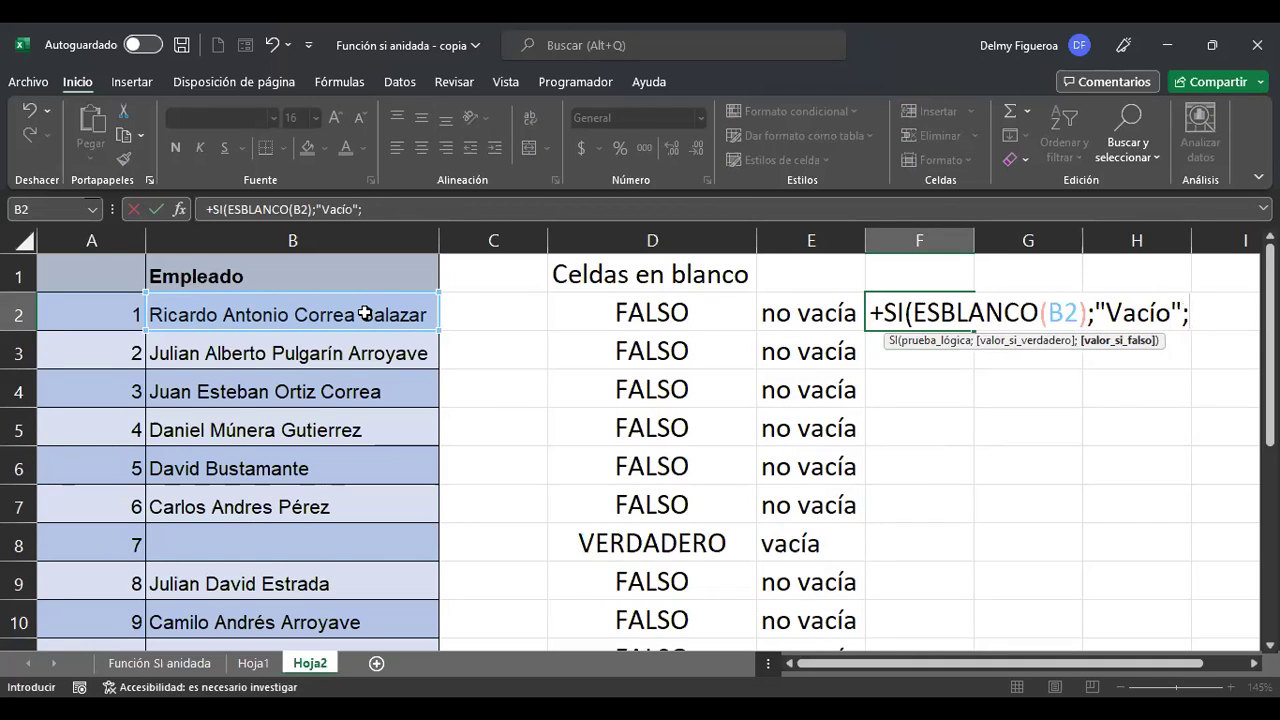
pyautogui.write('"')
pyautogui.write('No vacío"')
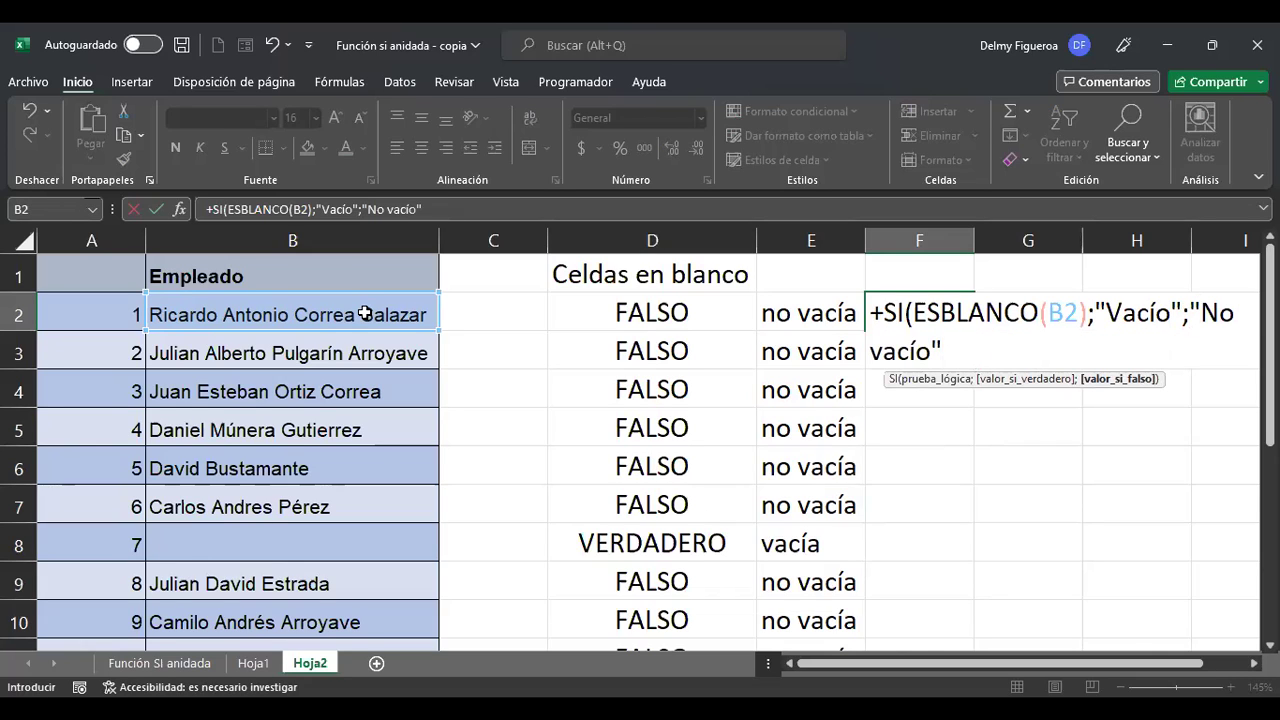
pyautogui.write(')')
pyautogui.press('Return')
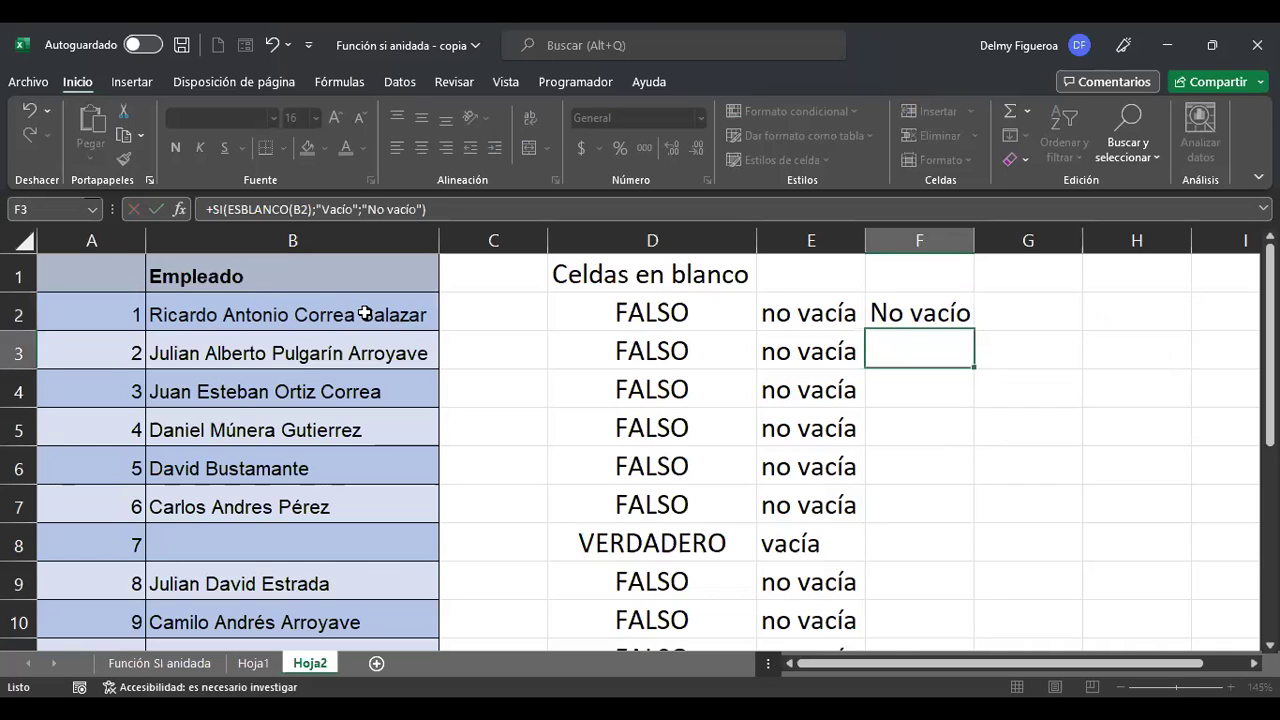
pyautogui.press('Up')
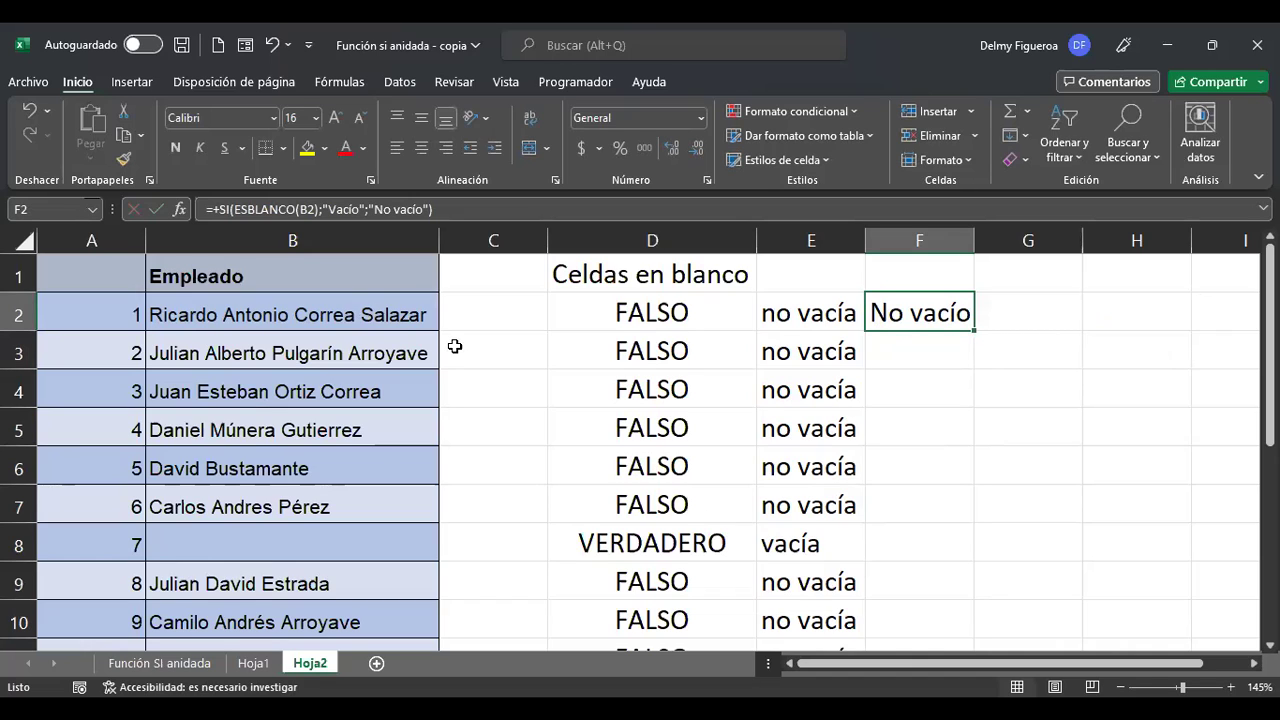
pyautogui.press('F2')
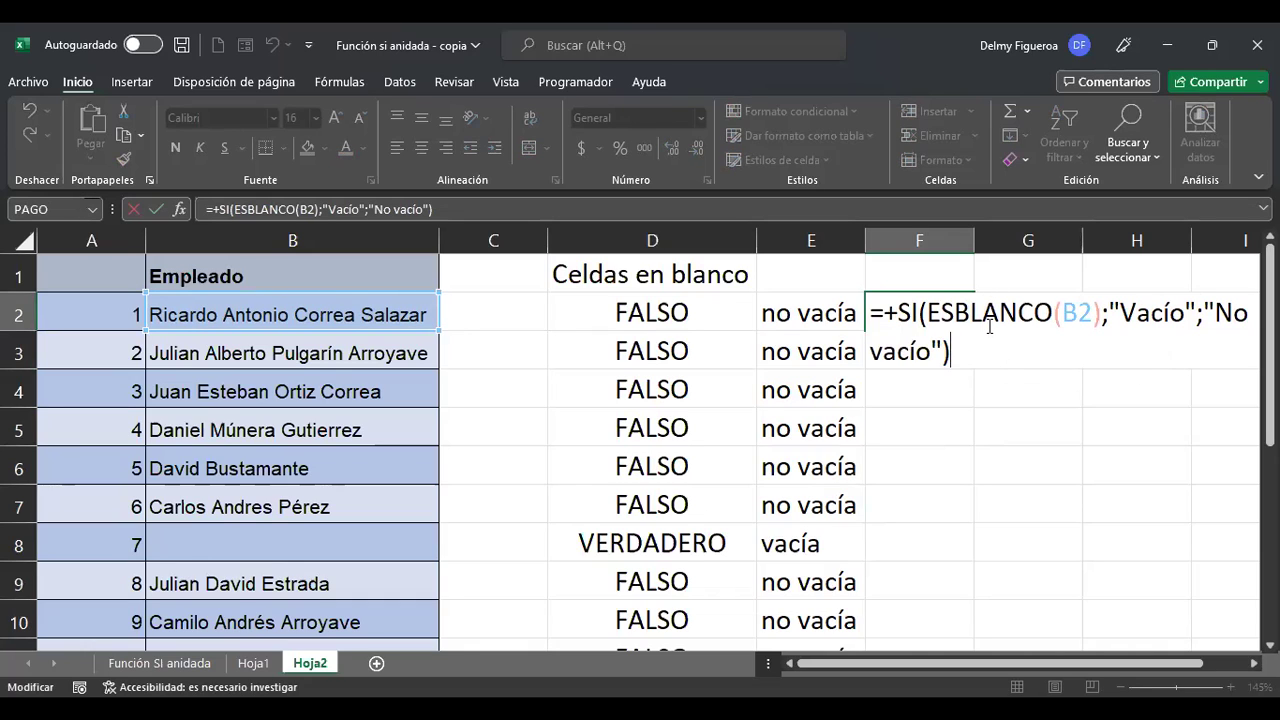
pyautogui.press('Return')
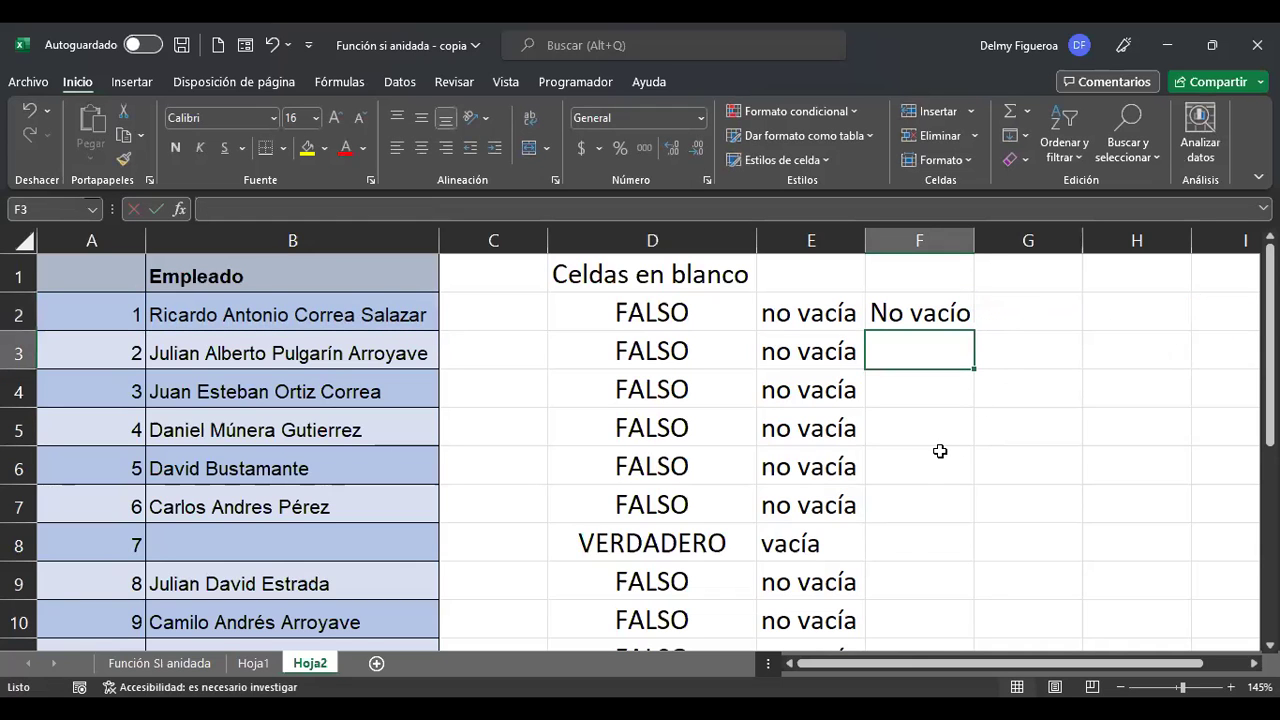